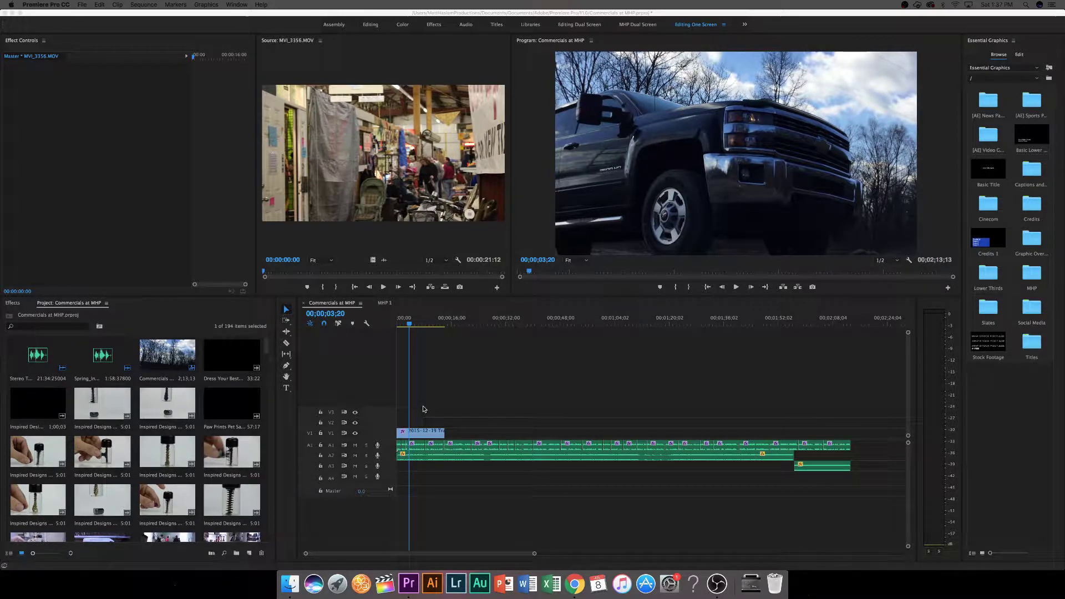
Look through the clips stored in the Commercials at MHP project, from the Inspired Designs shots to the MVI footage.
click(471, 304)
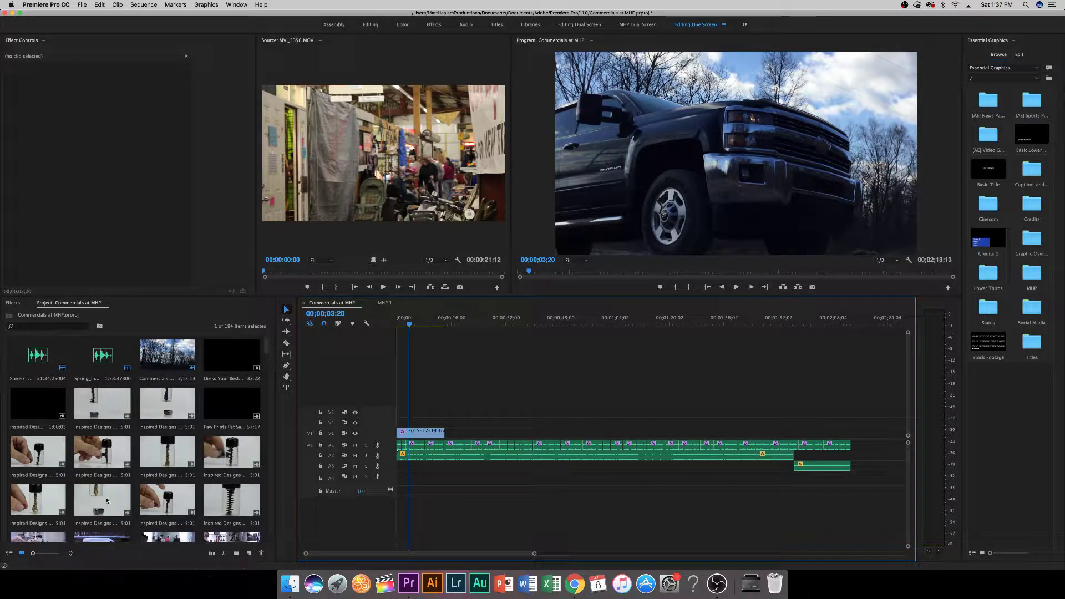
scroll(119, 482, down, 10)
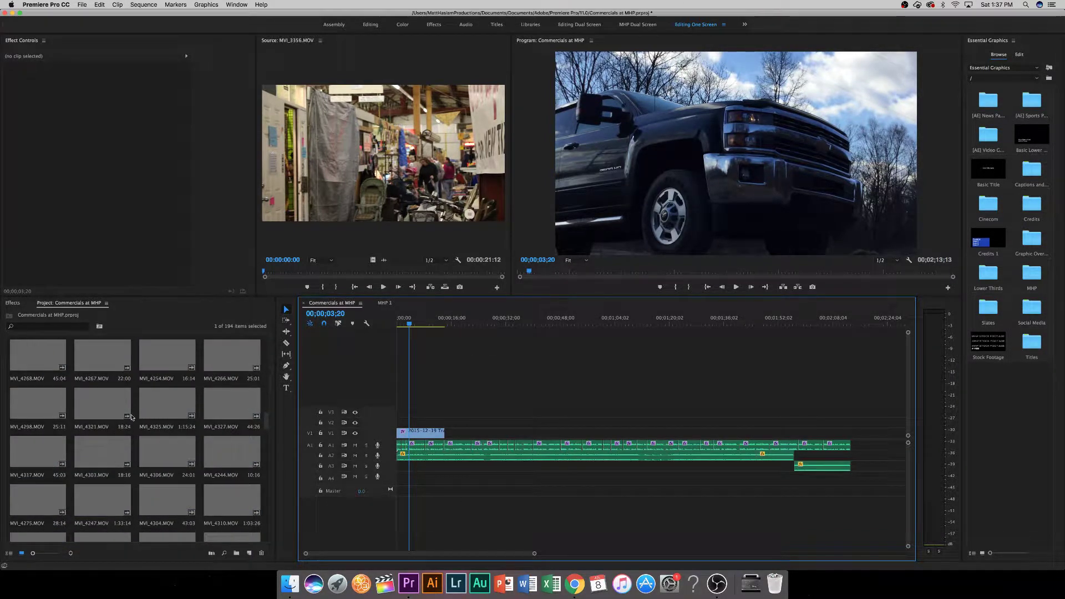
scroll(132, 417, down, 10)
scroll(133, 419, up, 5)
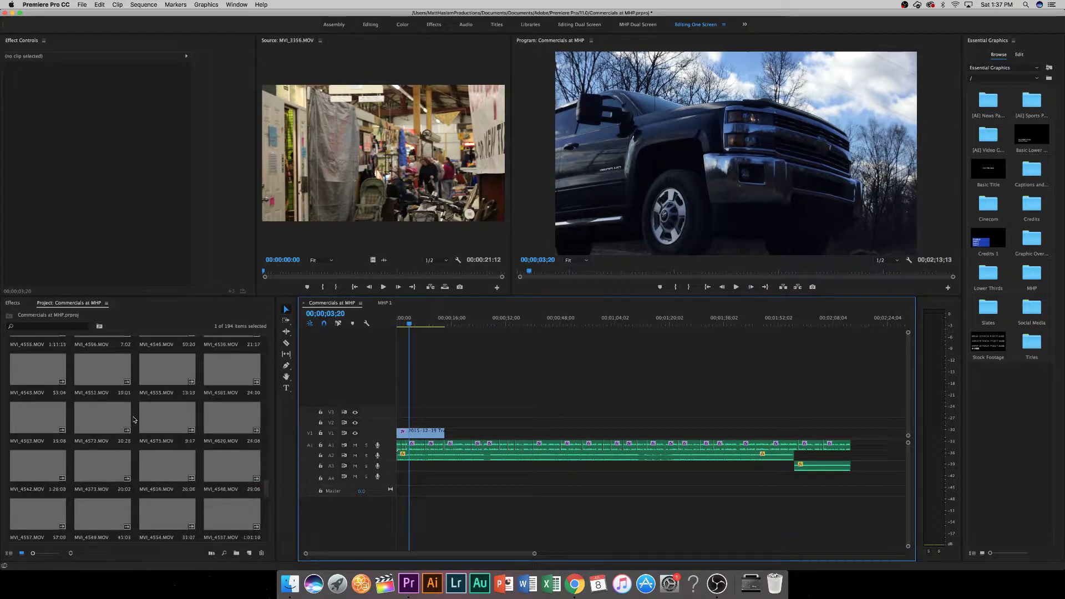
scroll(134, 419, up, 5)
scroll(134, 419, up, 2)
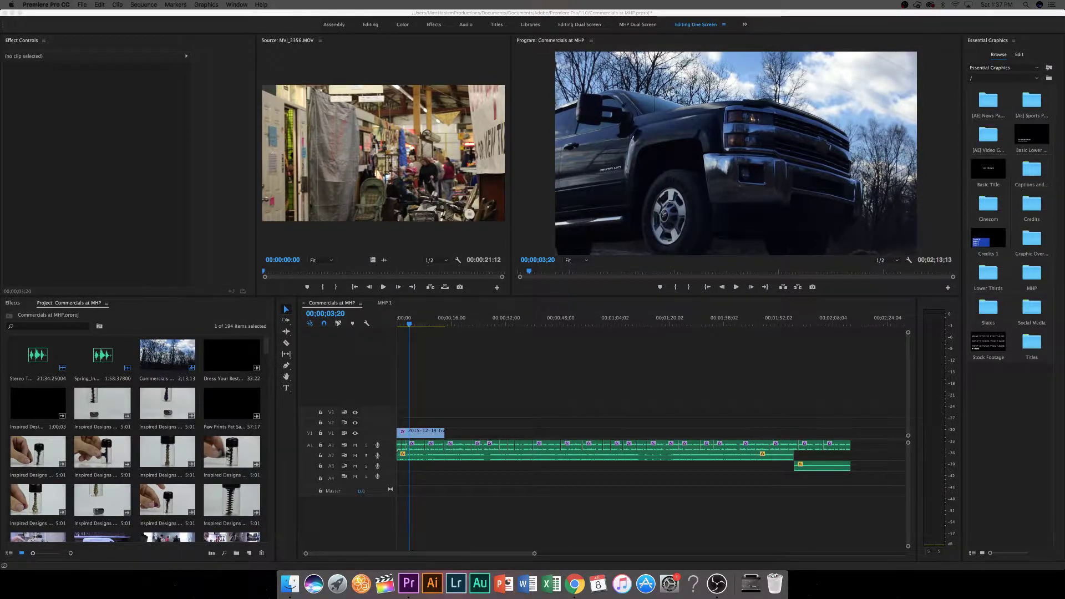
key(super+Tab)
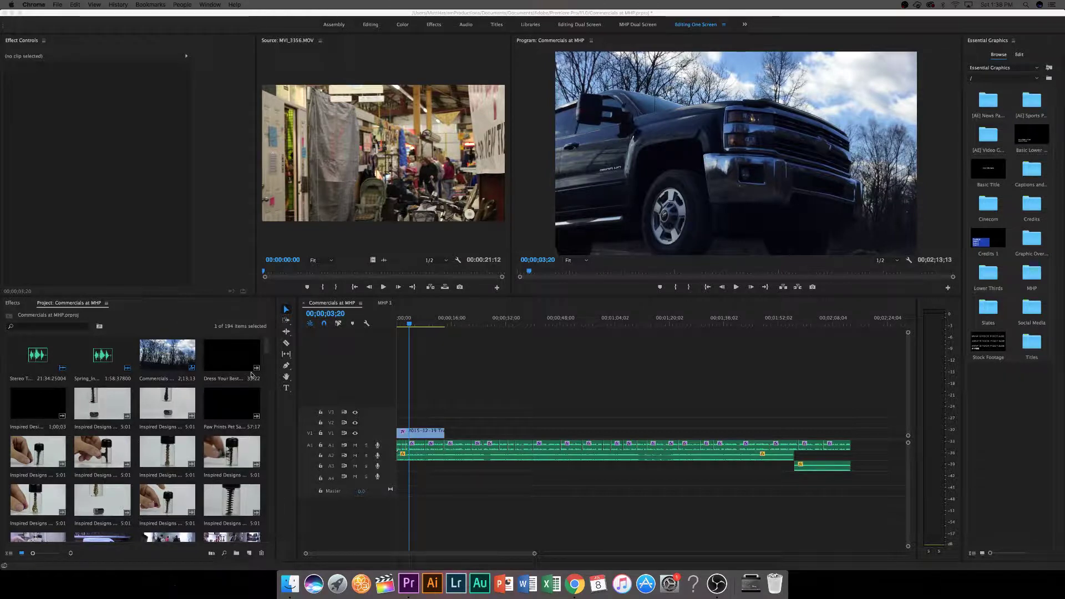
scroll(233, 388, down, 10)
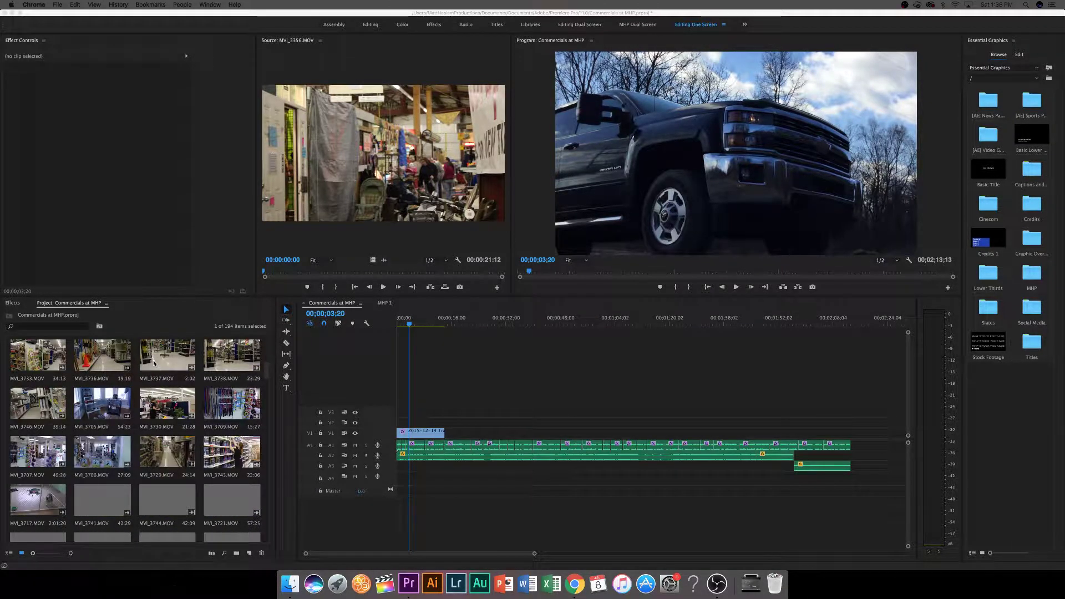
scroll(157, 367, up, 2)
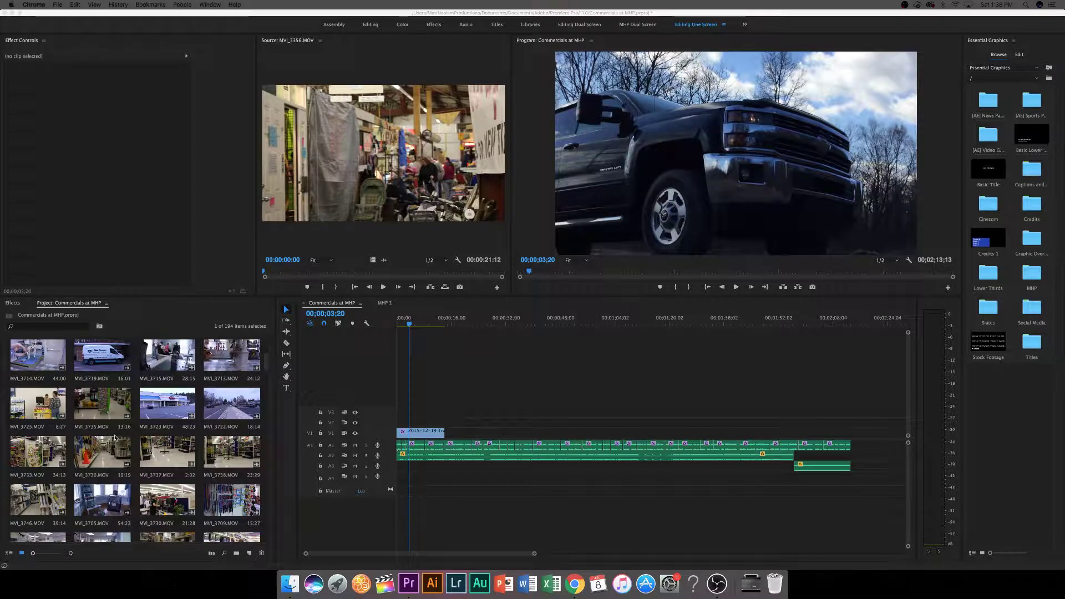
Play the Commercials at MHP sequence from its beginning through to the end.
click(635, 390)
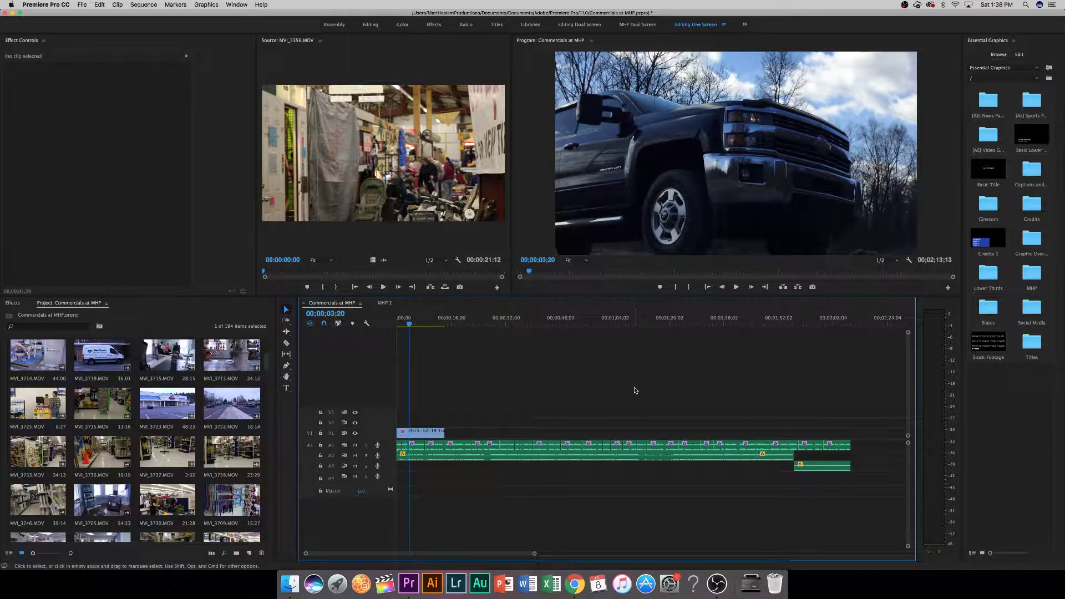
key(Home)
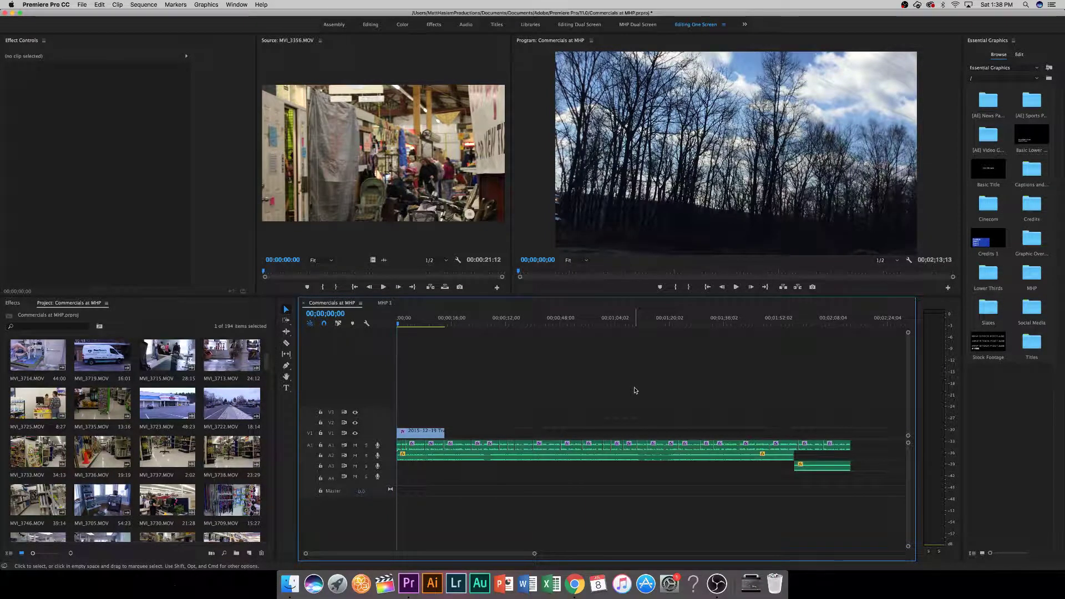
key(space)
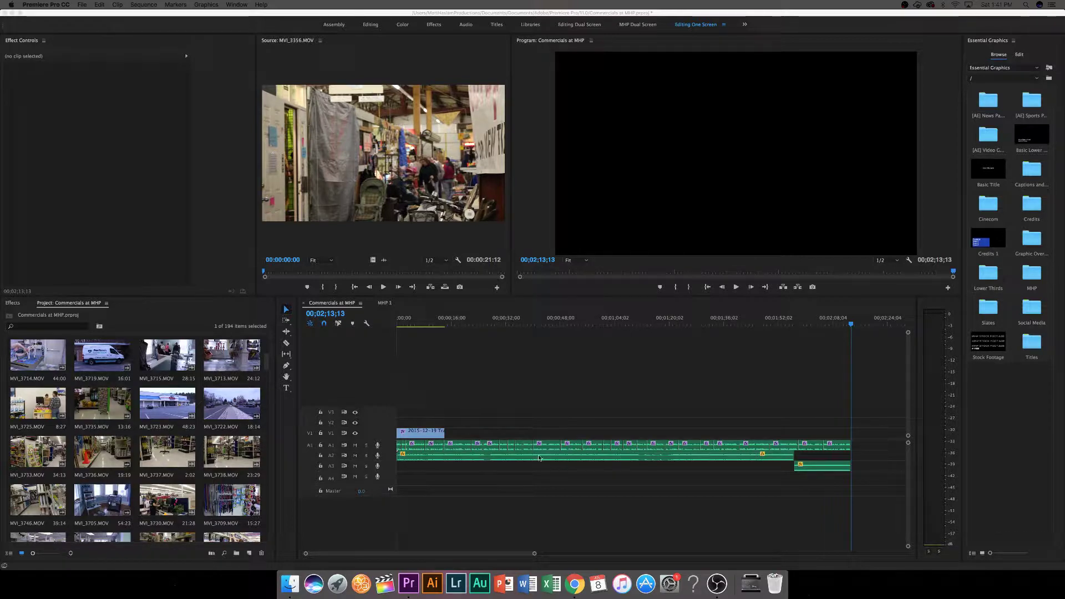
Listen to the opening of the sequence with audio track A2 muted, and unmute the track again.
click(363, 461)
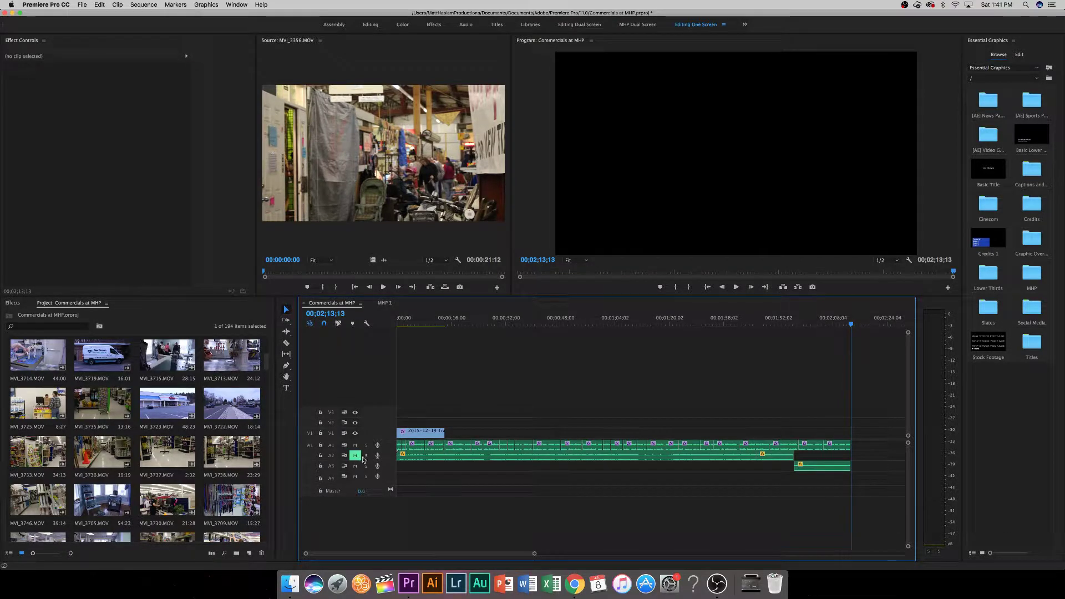
key(space)
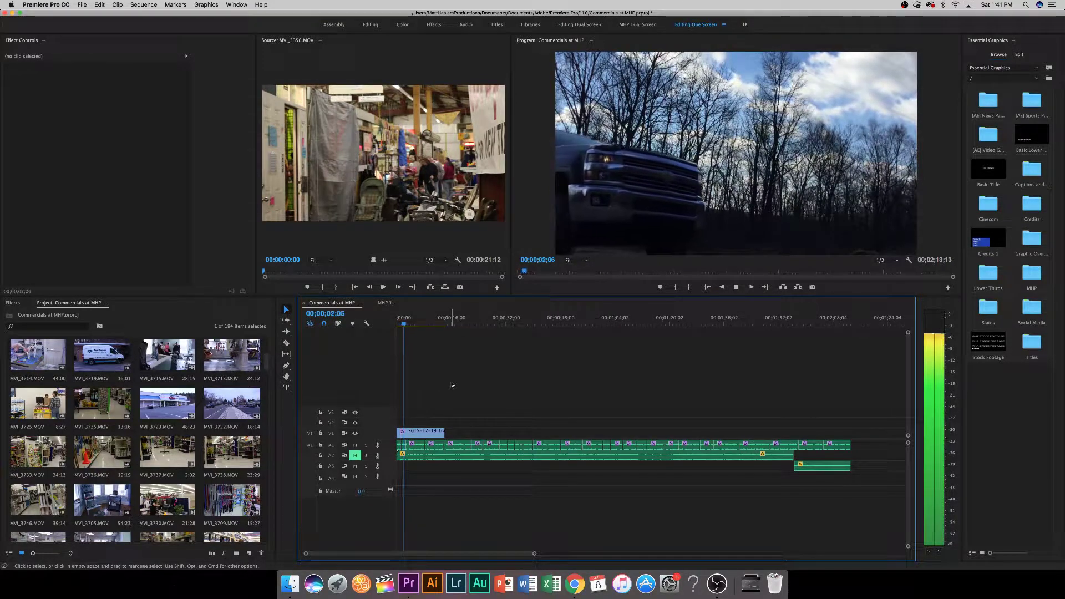
key(space)
click(355, 456)
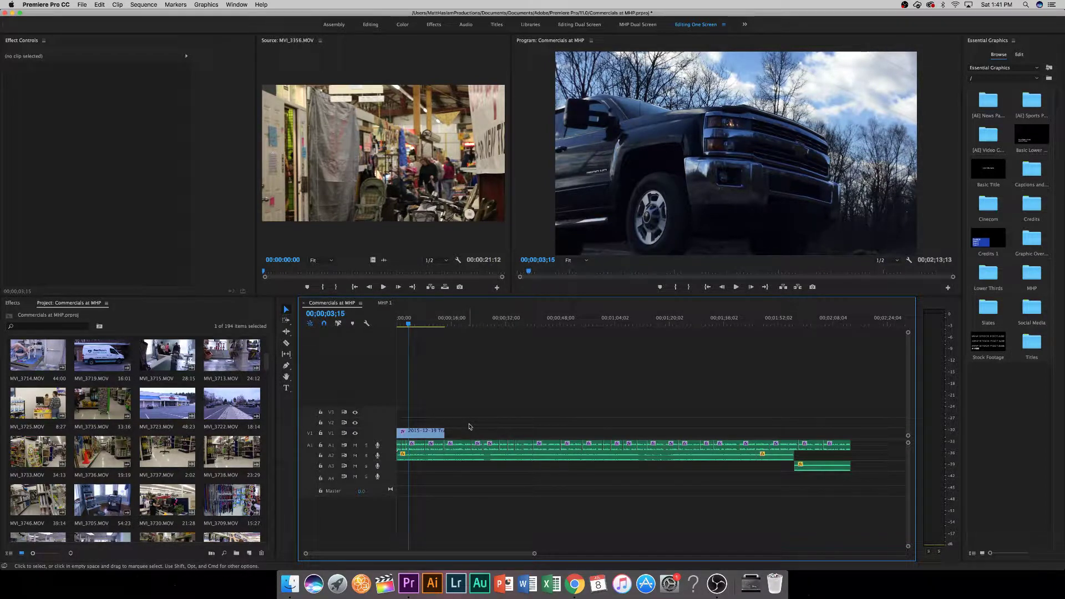
Open the Dress Your Best – 30 Second Commercial.mp4 clip in the Source Monitor and preview its first seconds.
scroll(195, 456, up, 5)
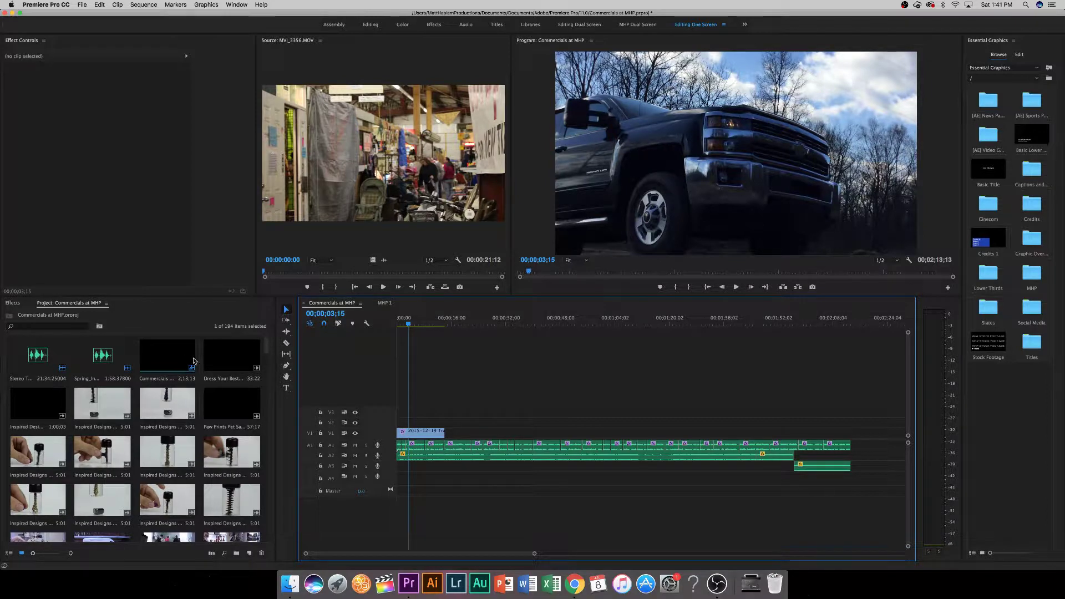
double_click(231, 364)
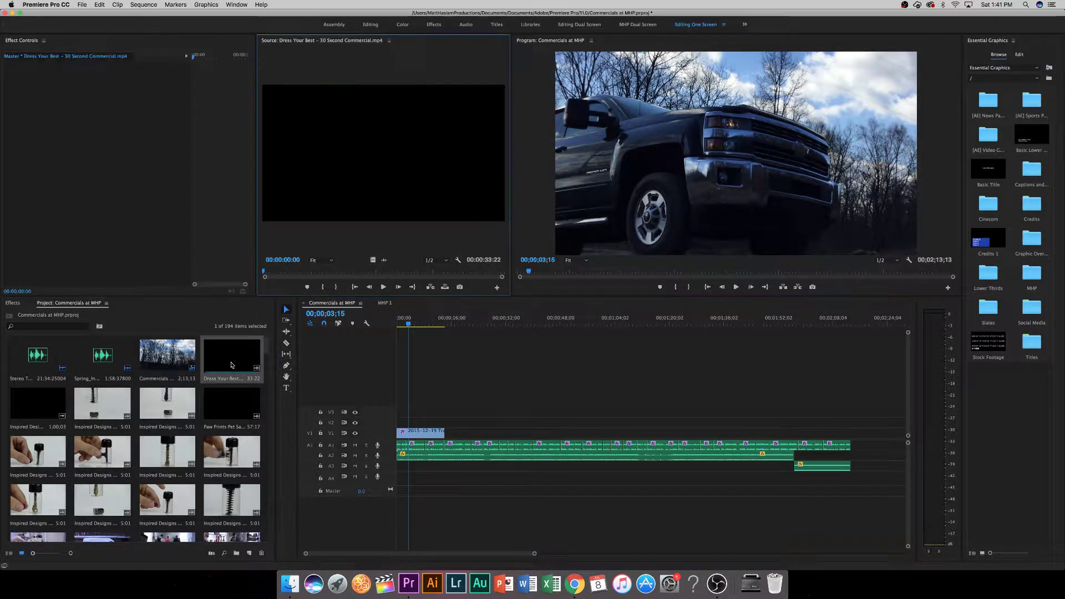
key(space)
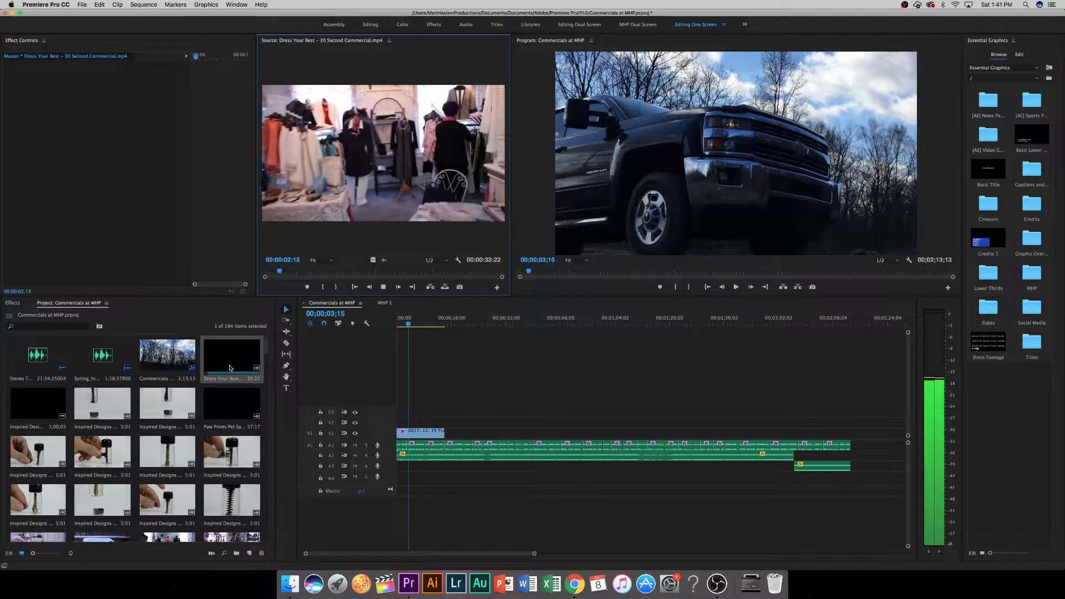
key(space)
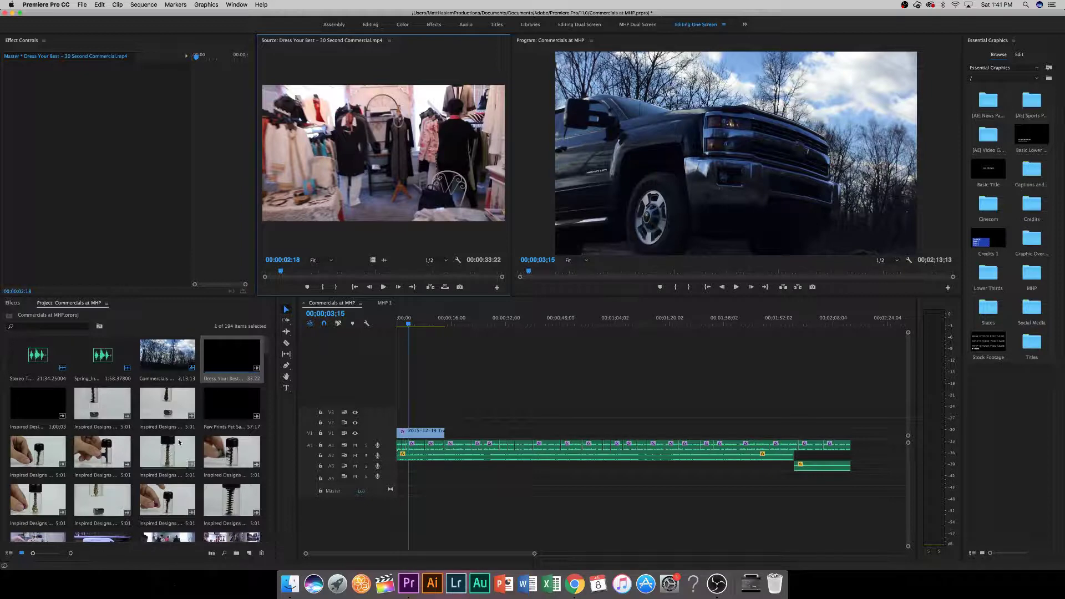
Examine the thumbnails of the raw MVI footage throughout the project and return to the beginning of the clip list.
scroll(178, 442, down, 2)
scroll(179, 442, up, 2)
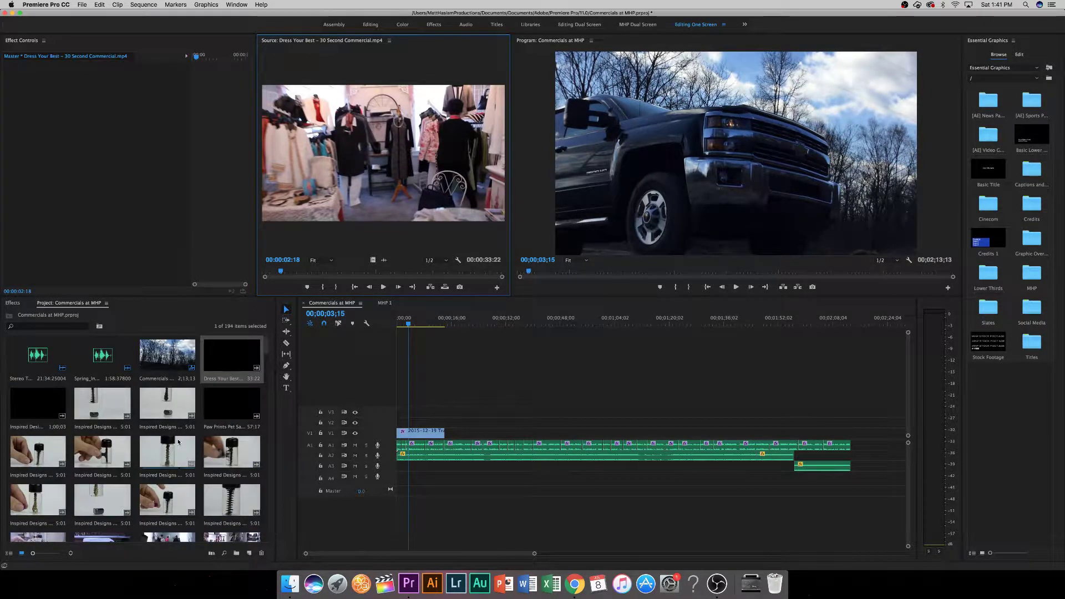
scroll(179, 442, down, 2)
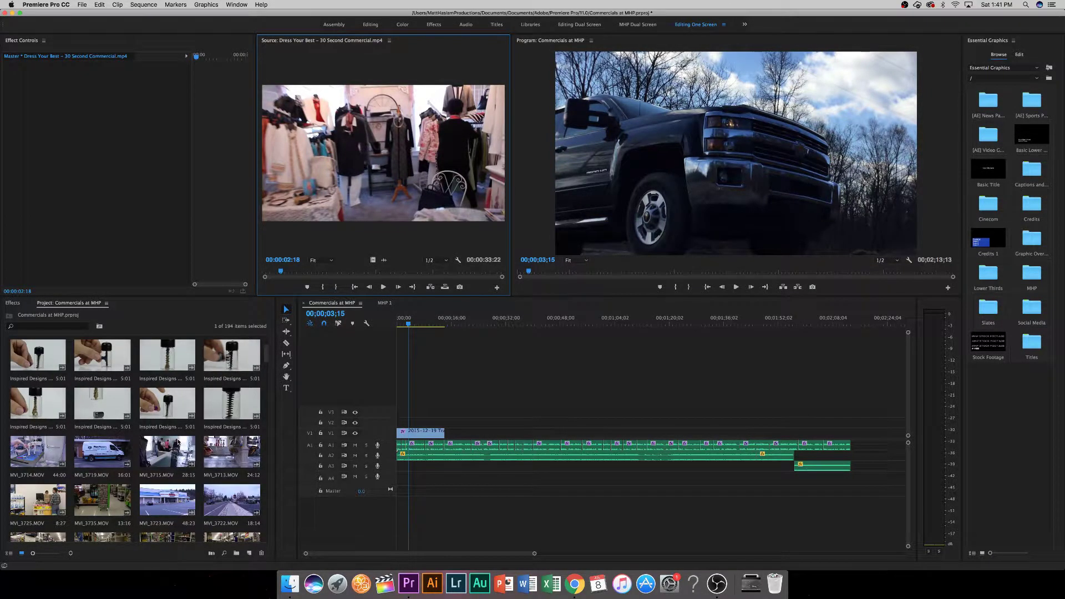
scroll(178, 442, down, 5)
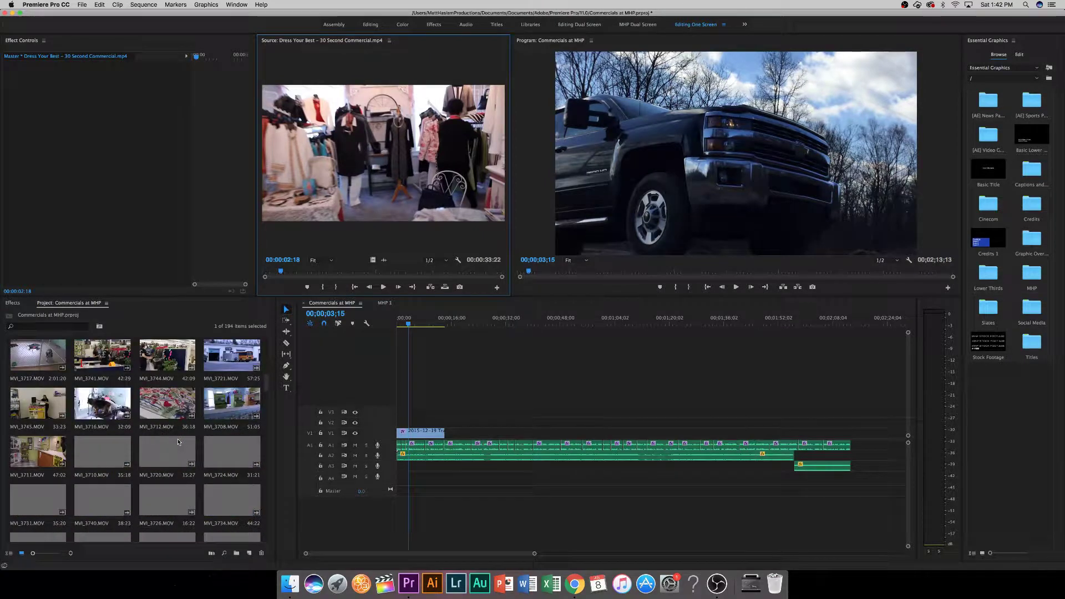
scroll(178, 442, down, 6)
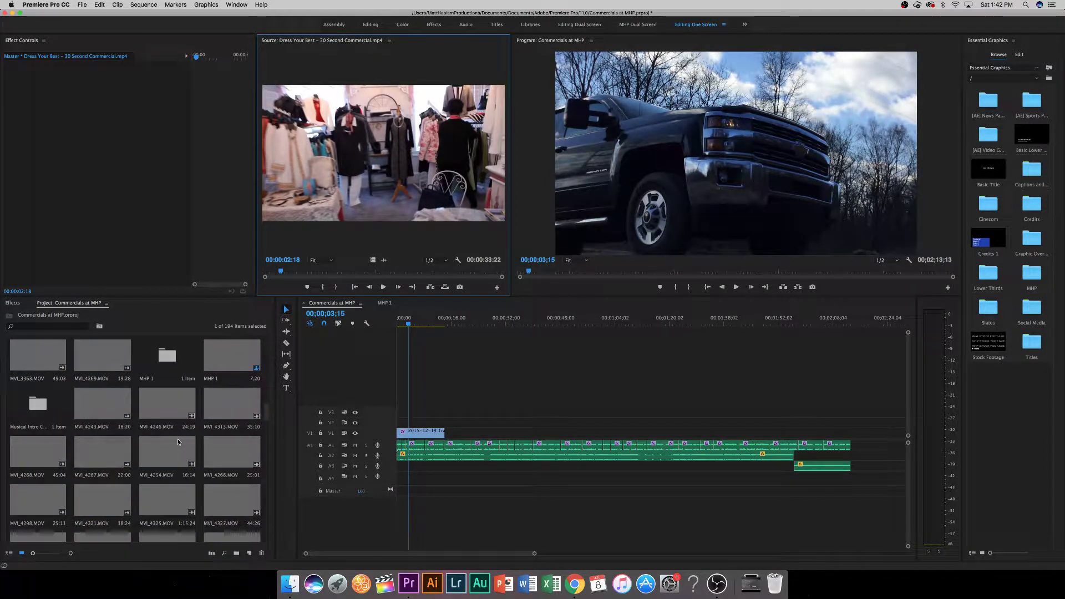
scroll(178, 442, down, 5)
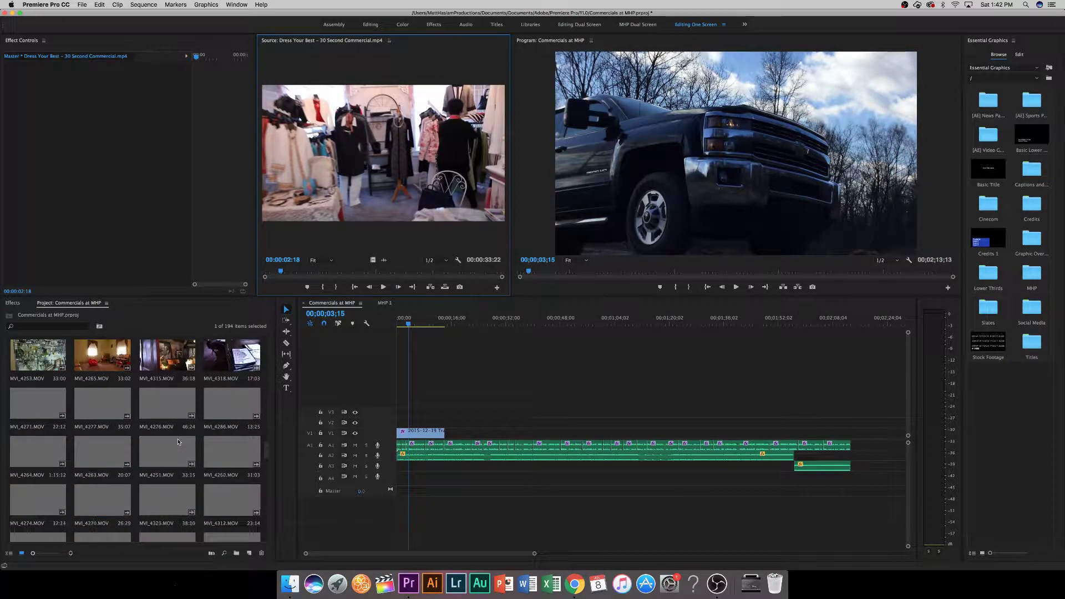
scroll(178, 442, up, 1)
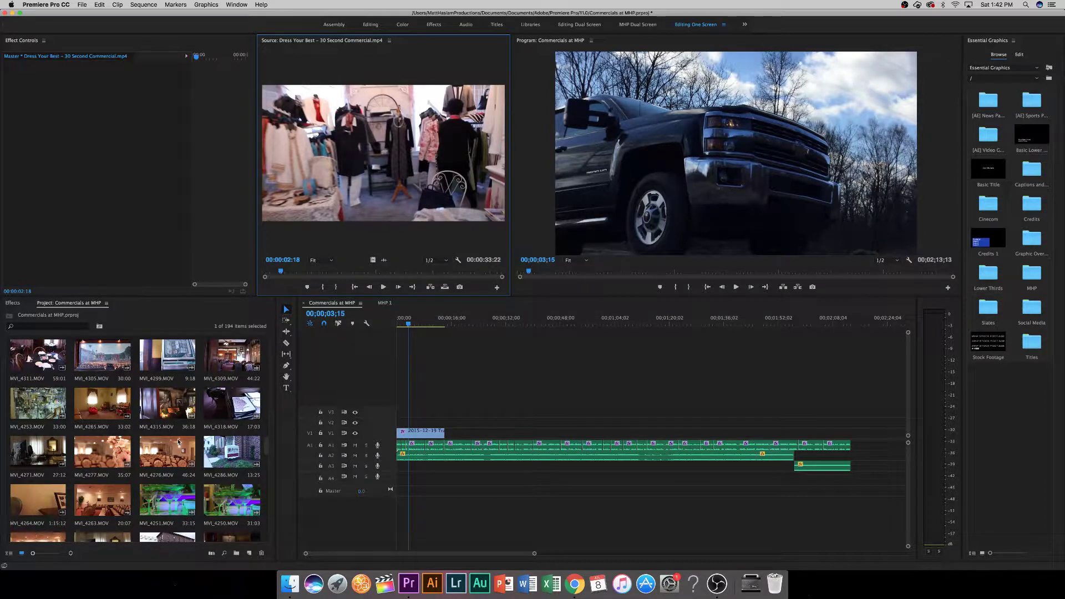
scroll(178, 442, down, 5)
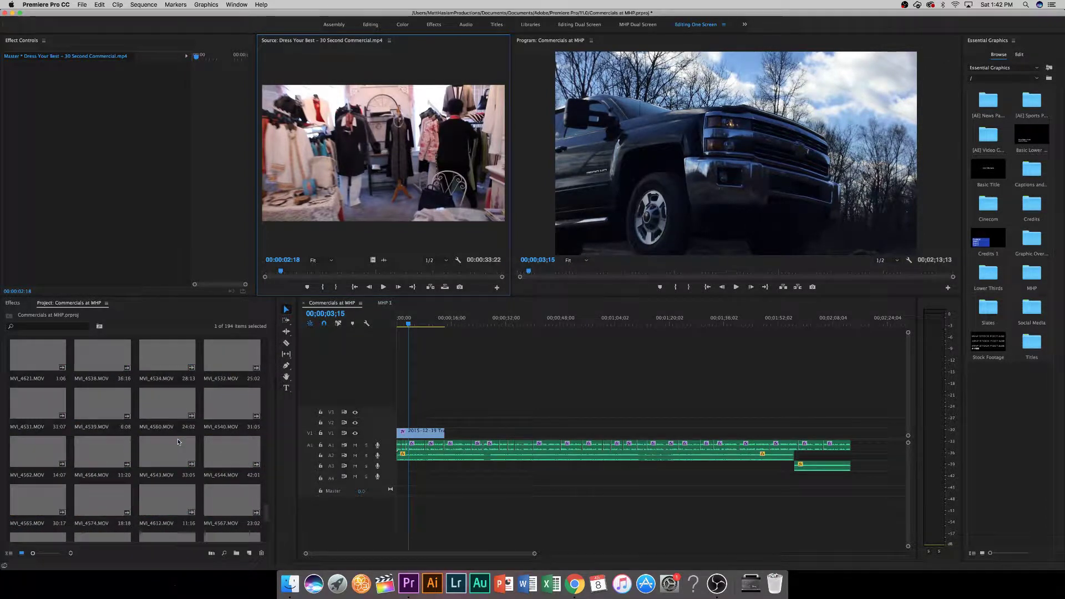
scroll(178, 442, up, 10)
scroll(178, 441, down, 3)
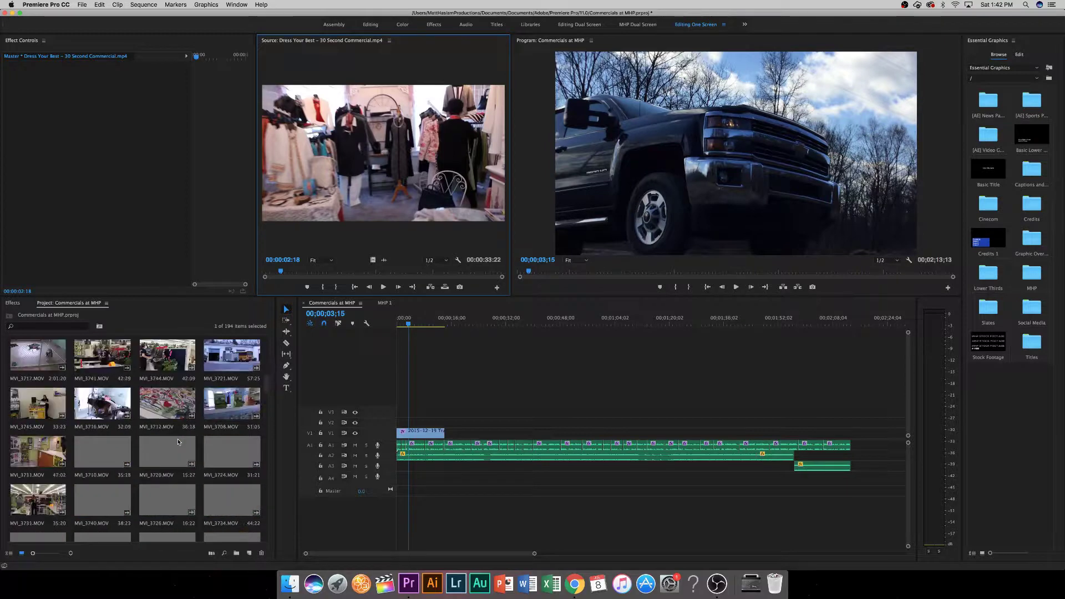
scroll(178, 441, up, 5)
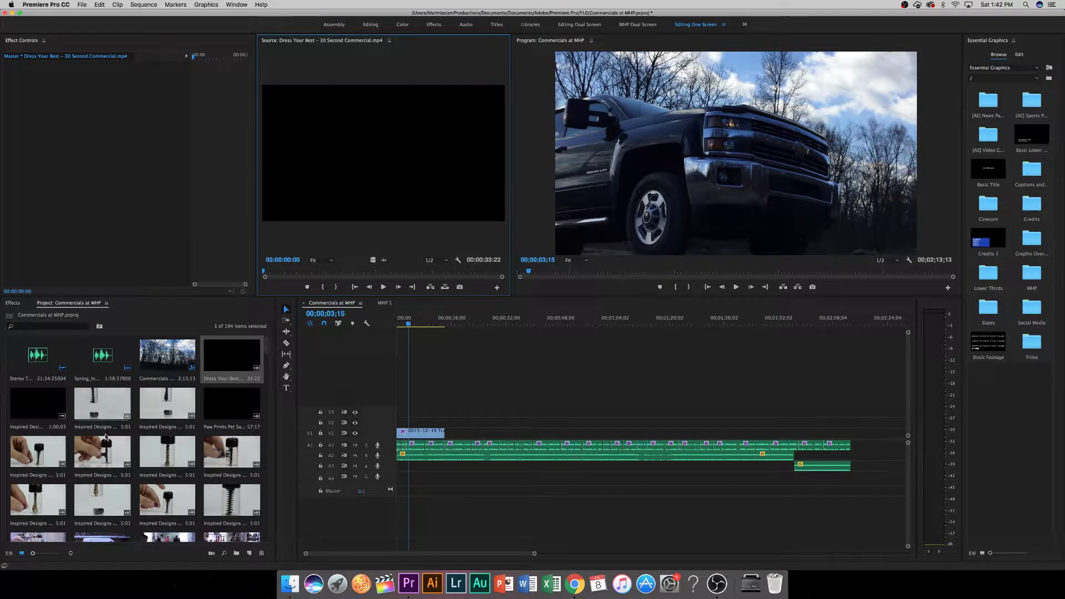
Play the Dress Your Best commercial from its beginning up to the closing credits.
key(space)
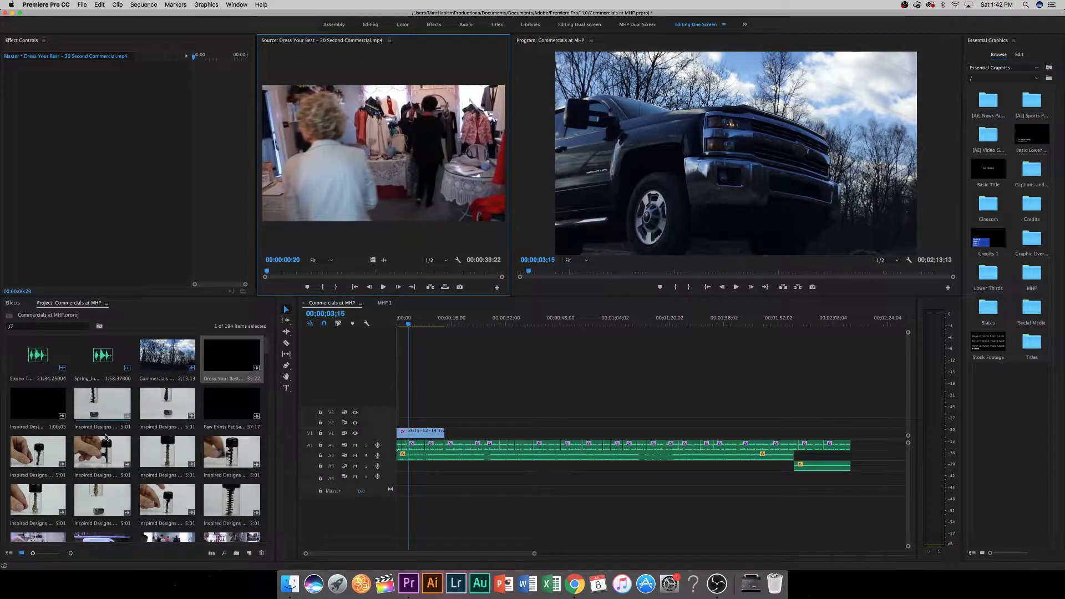
key(Home)
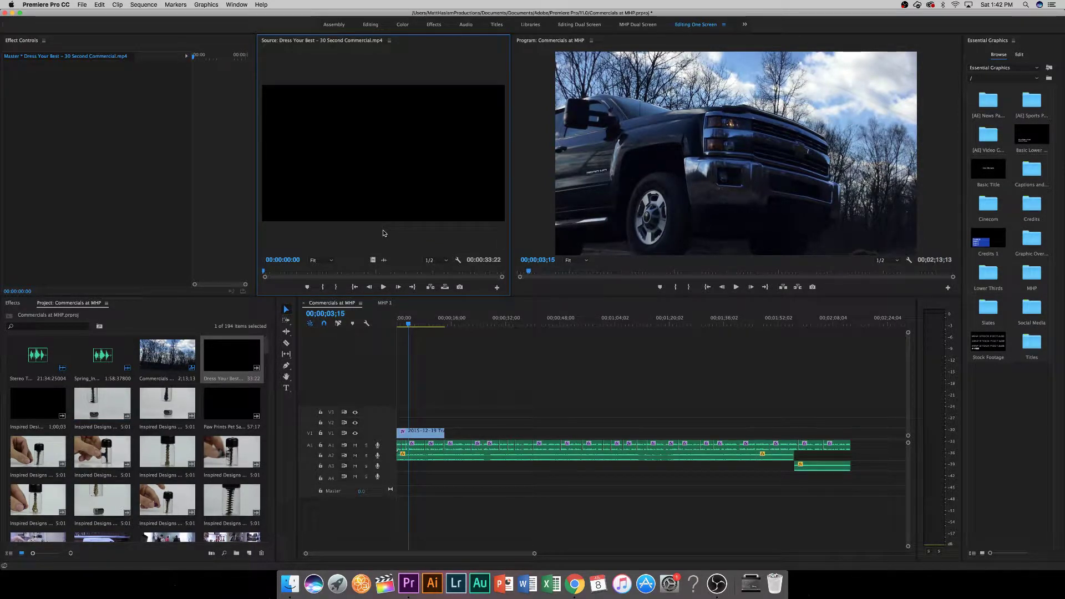
key(space)
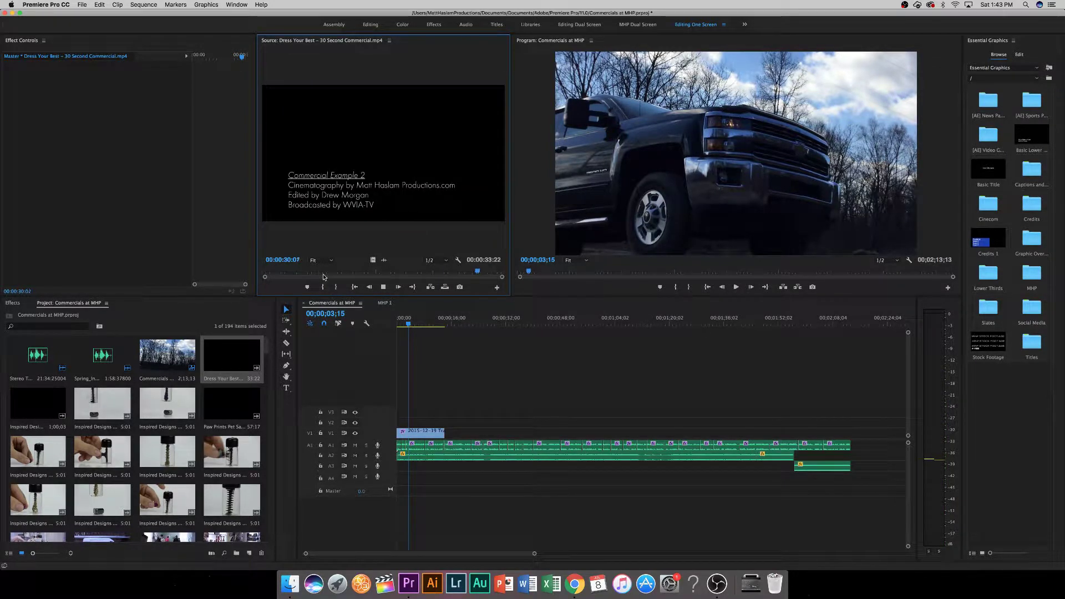
Replay the Dress Your Best clip from the start, mark an In point near its beginning, and stop playback around 00:00:10:05.
click(294, 276)
key(space)
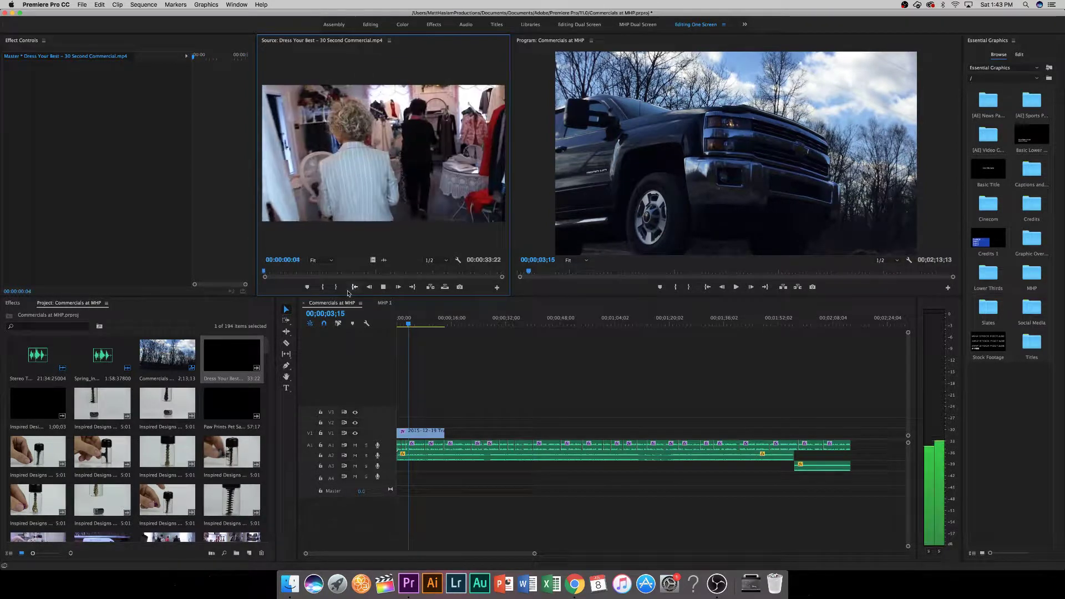
click(328, 287)
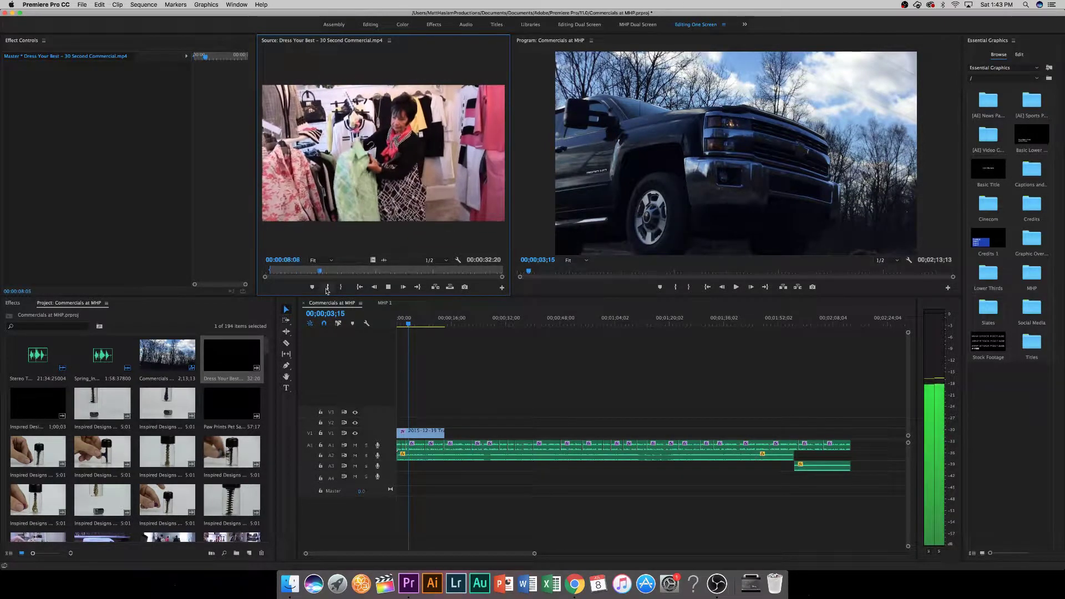
key(space)
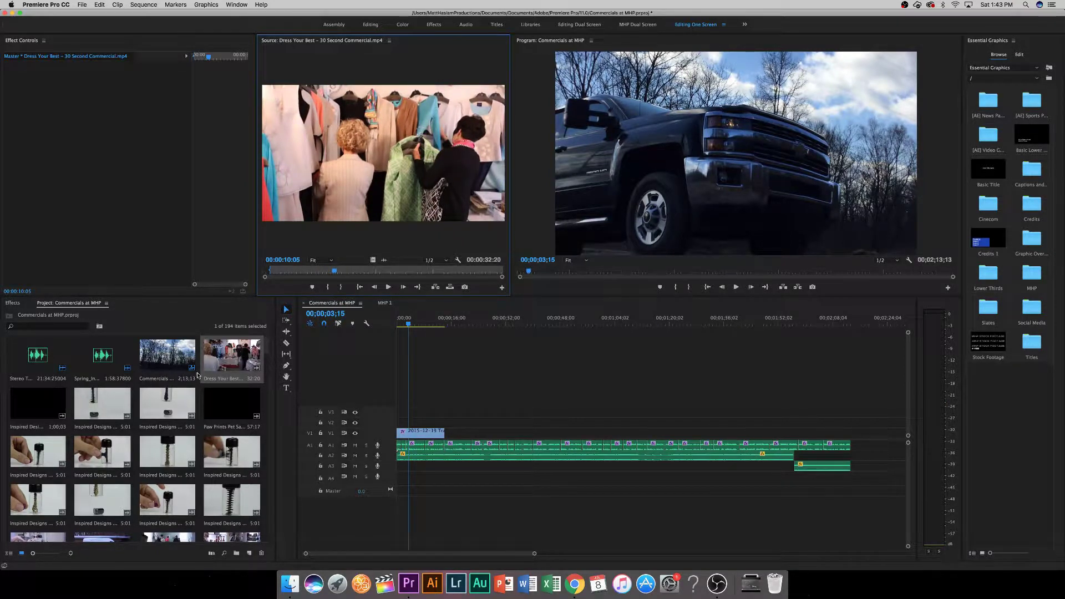
Examine the thumbnails of the raw MVI and GOPR footage down to the end of the project's clip list.
scroll(203, 388, down, 10)
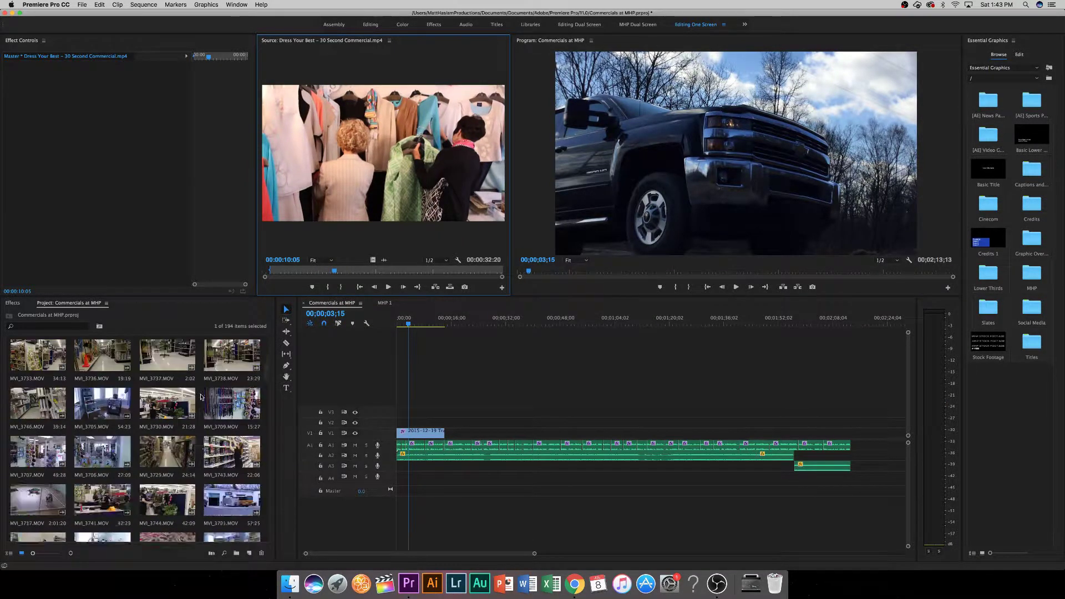
scroll(201, 396, down, 10)
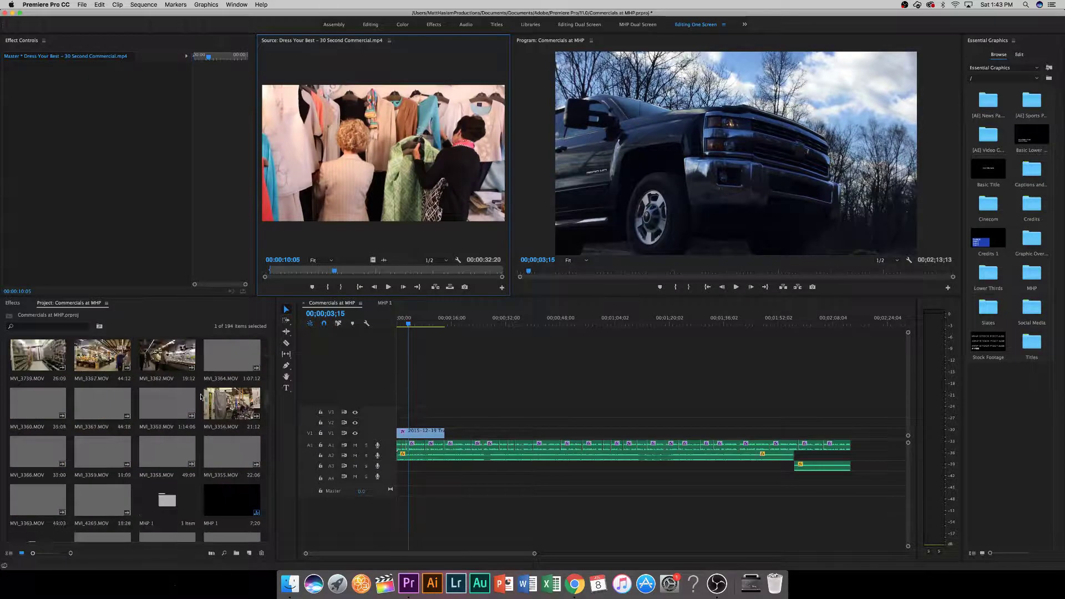
scroll(201, 396, down, 5)
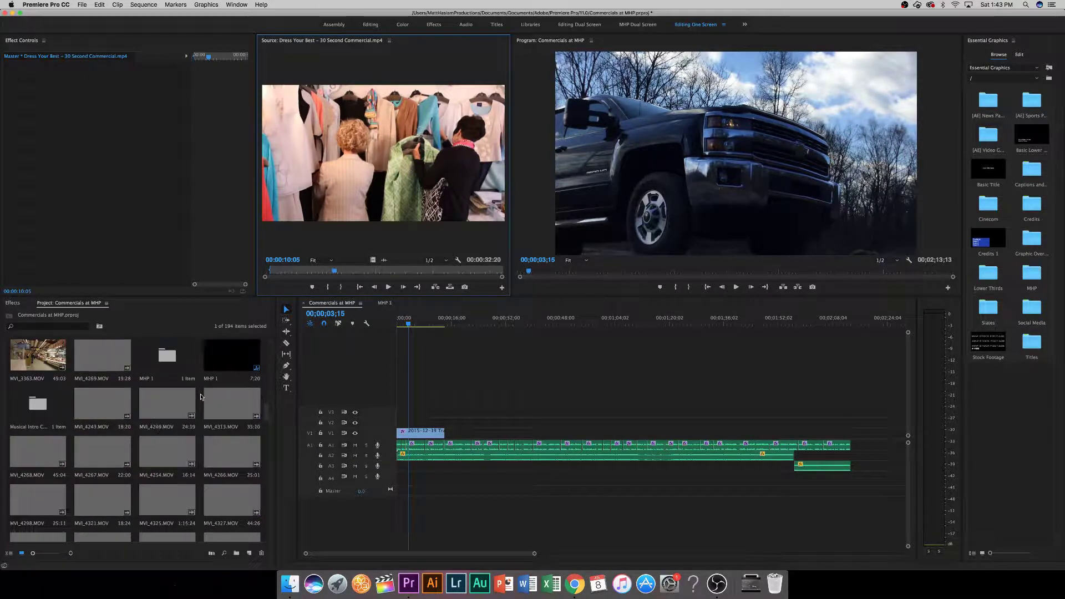
scroll(201, 396, down, 5)
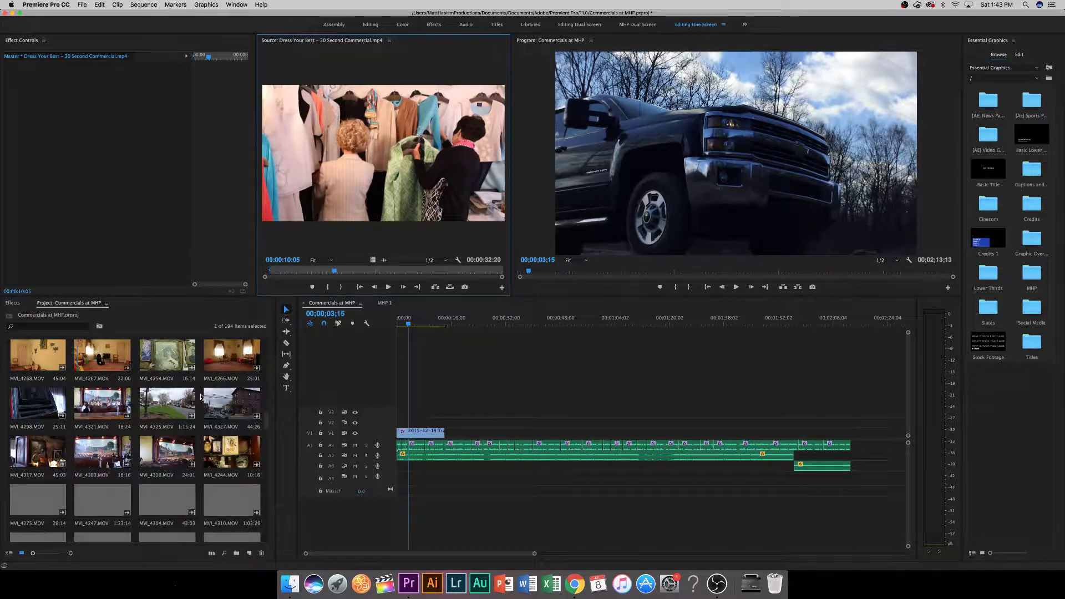
scroll(201, 396, down, 5)
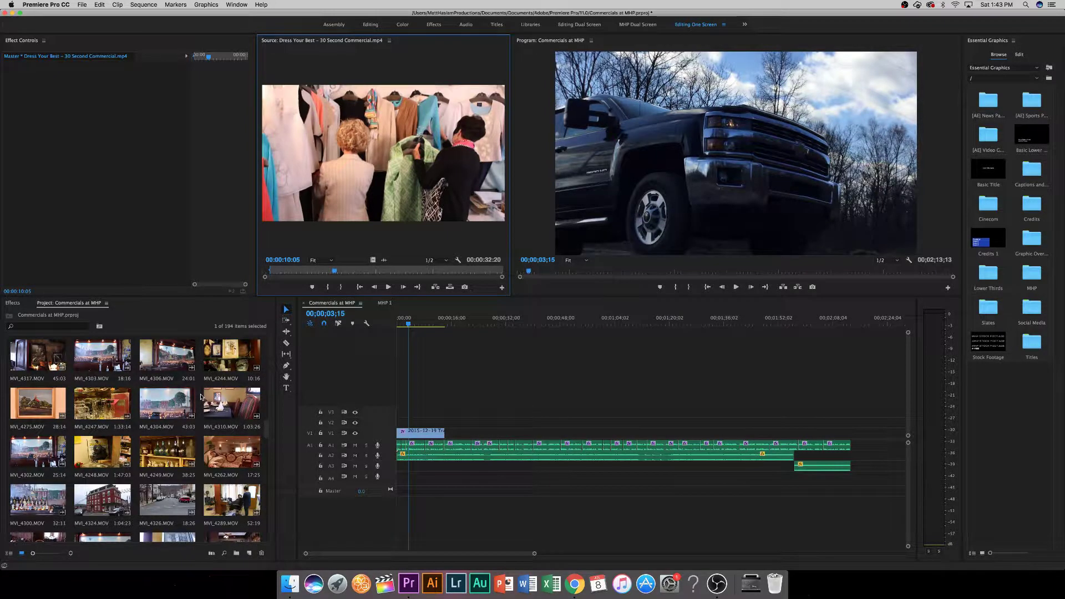
scroll(201, 396, down, 2)
scroll(200, 396, down, 2)
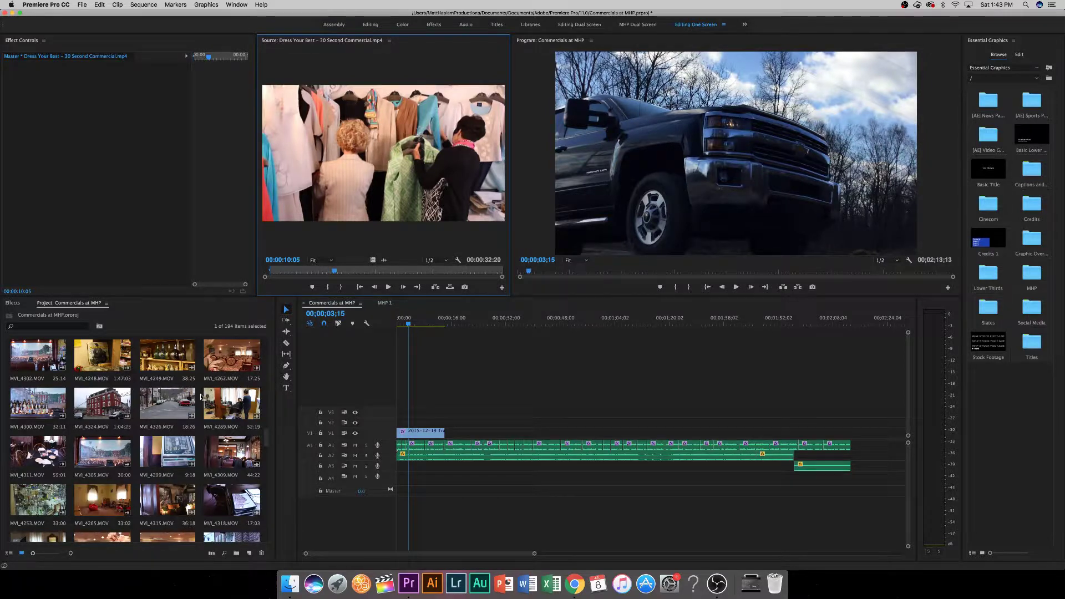
scroll(201, 396, down, 4)
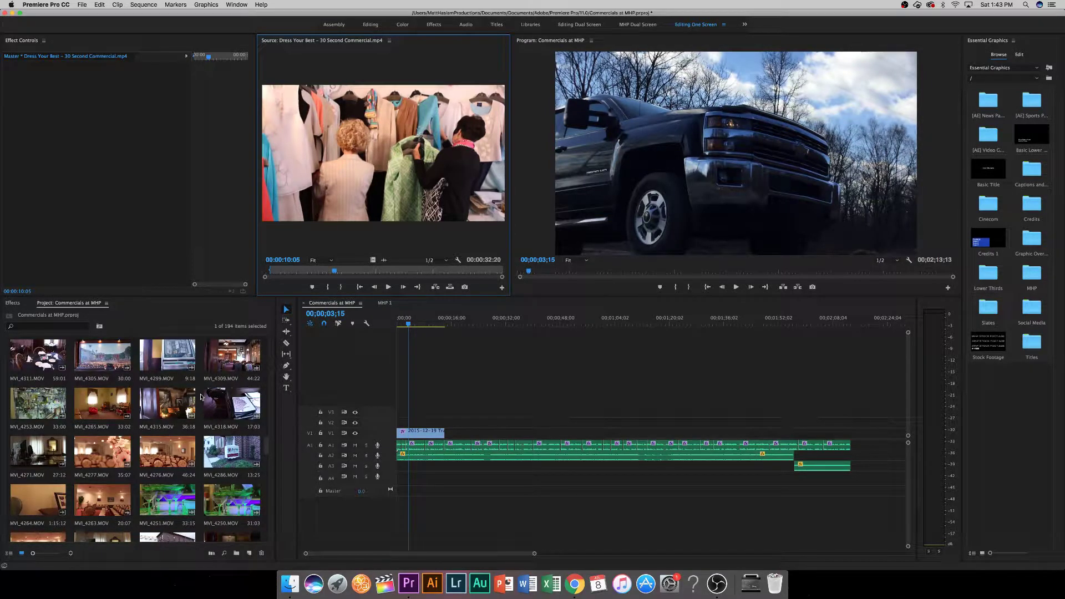
scroll(201, 396, down, 2)
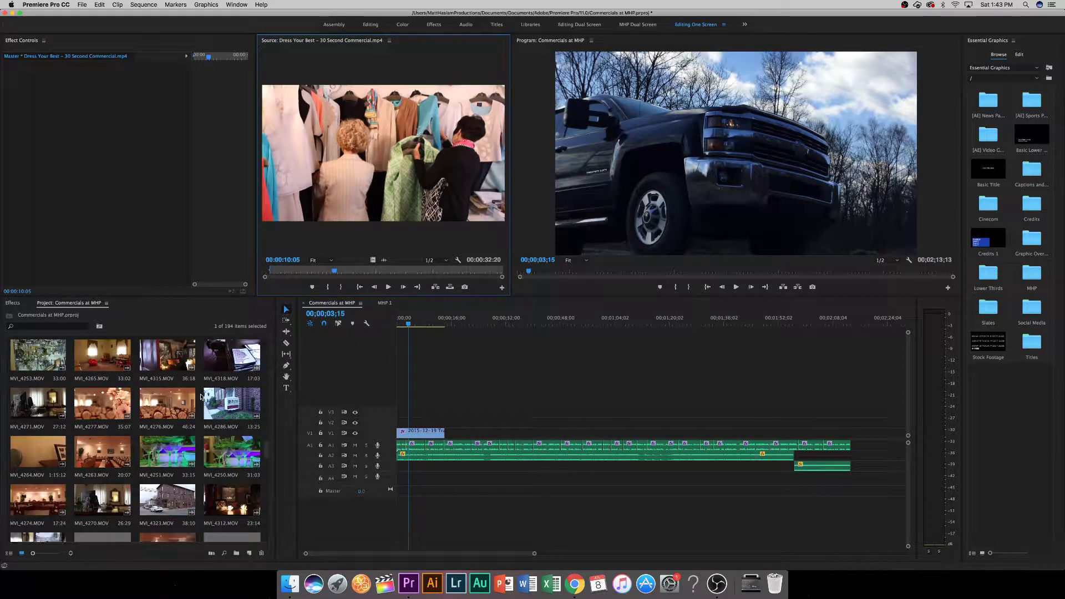
scroll(201, 396, down, 4)
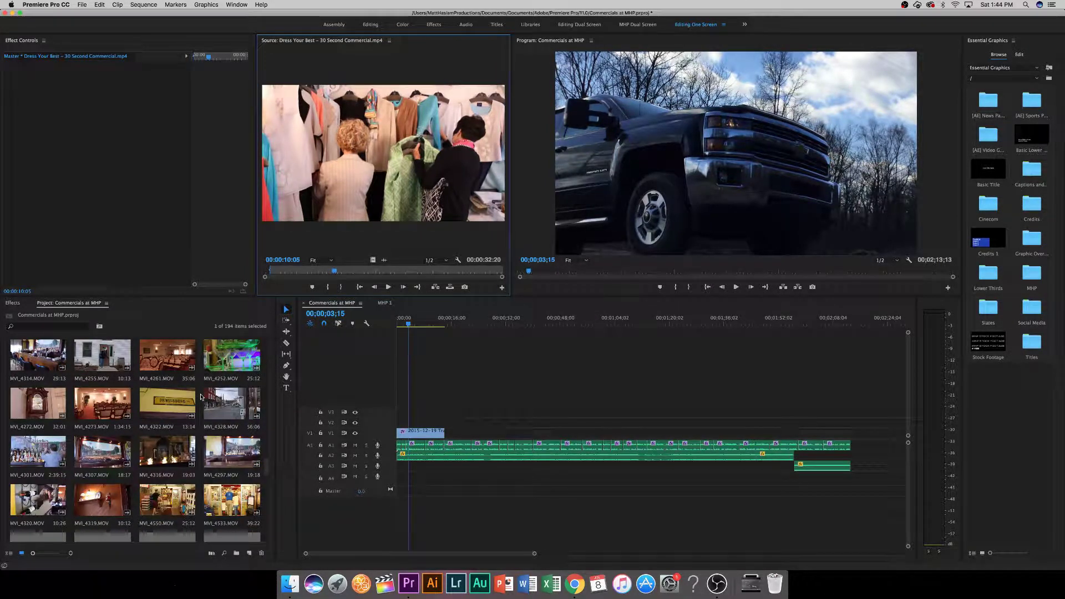
scroll(201, 396, down, 1)
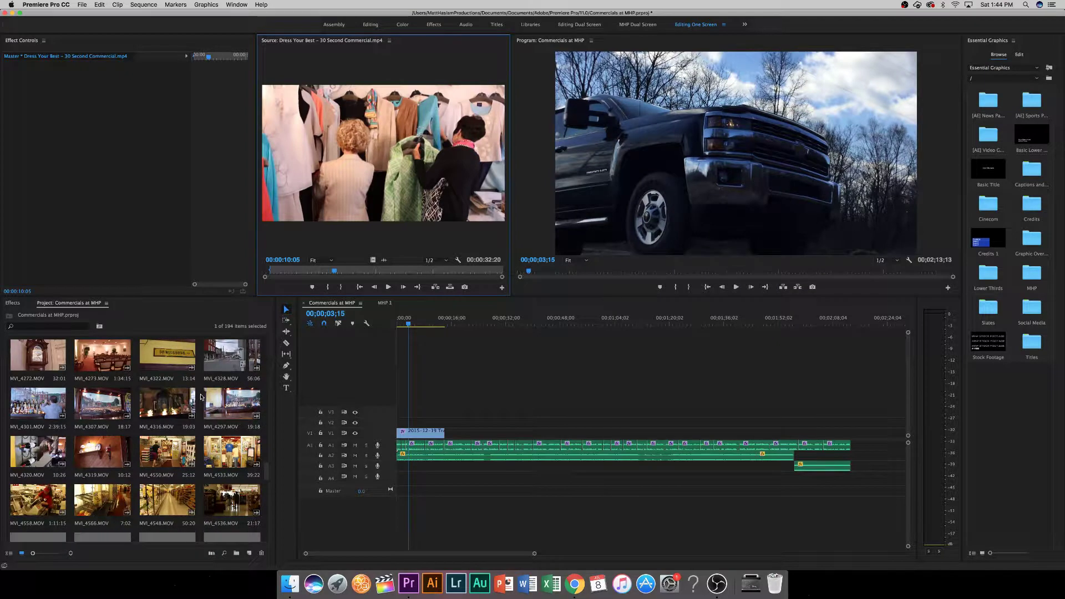
scroll(201, 396, down, 2)
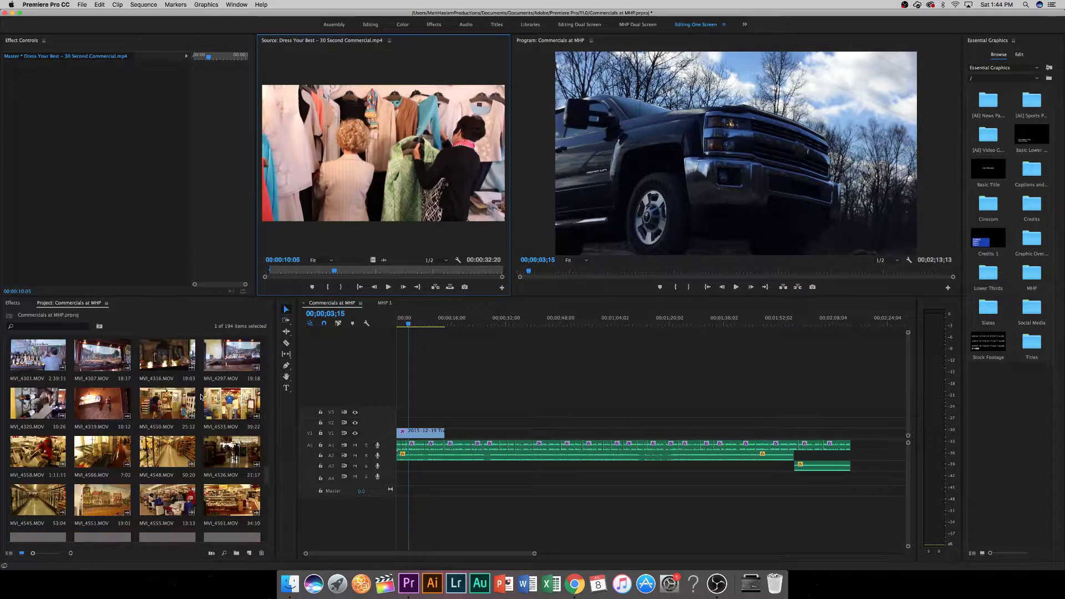
scroll(201, 396, down, 5)
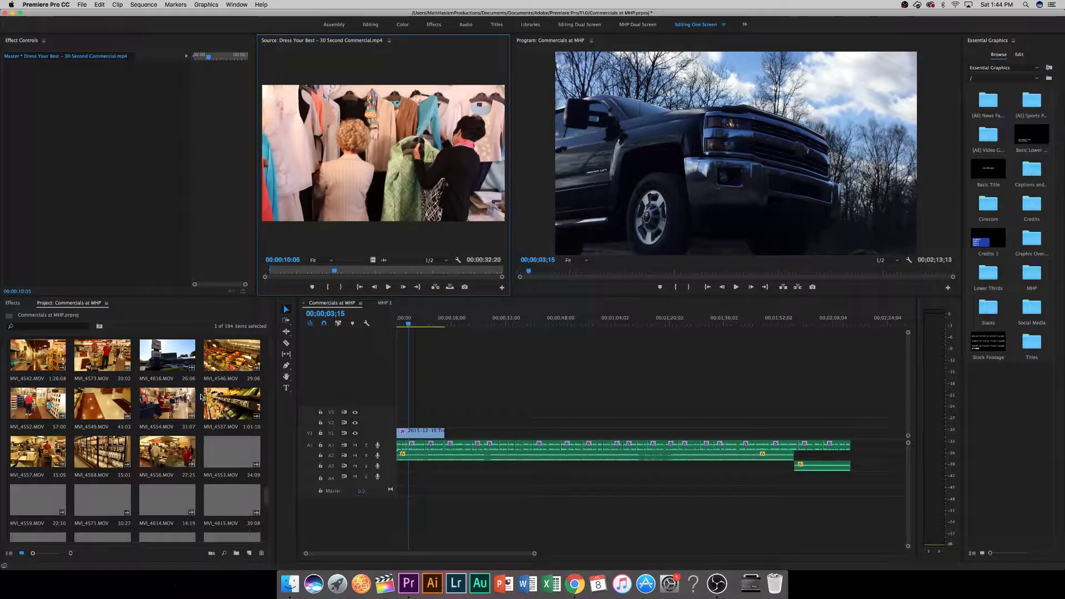
scroll(201, 396, down, 1)
scroll(201, 396, down, 1)
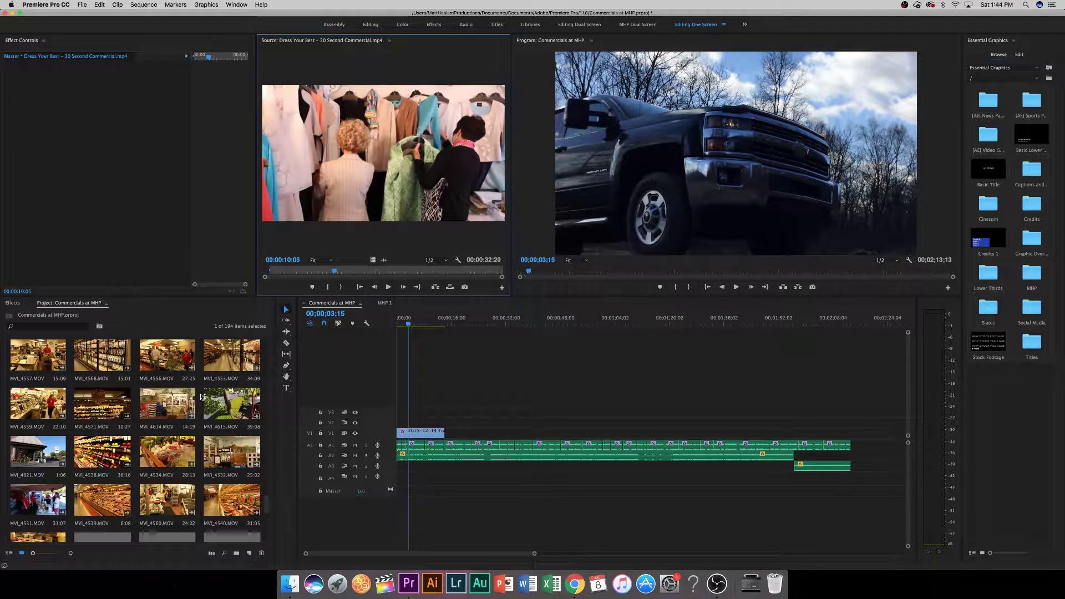
scroll(200, 396, down, 1)
scroll(201, 396, down, 2)
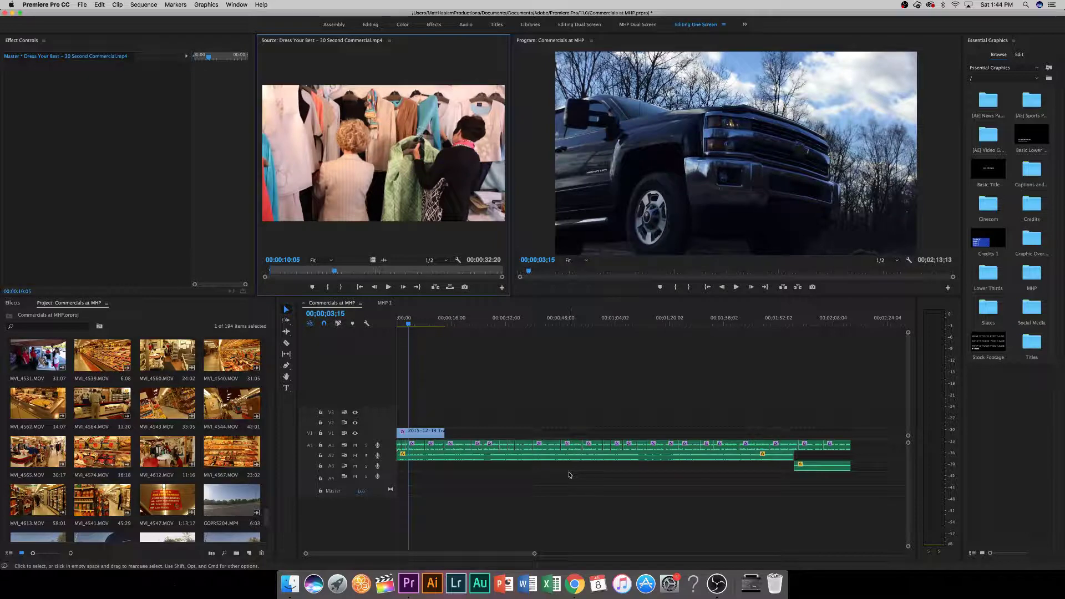
scroll(194, 472, down, 3)
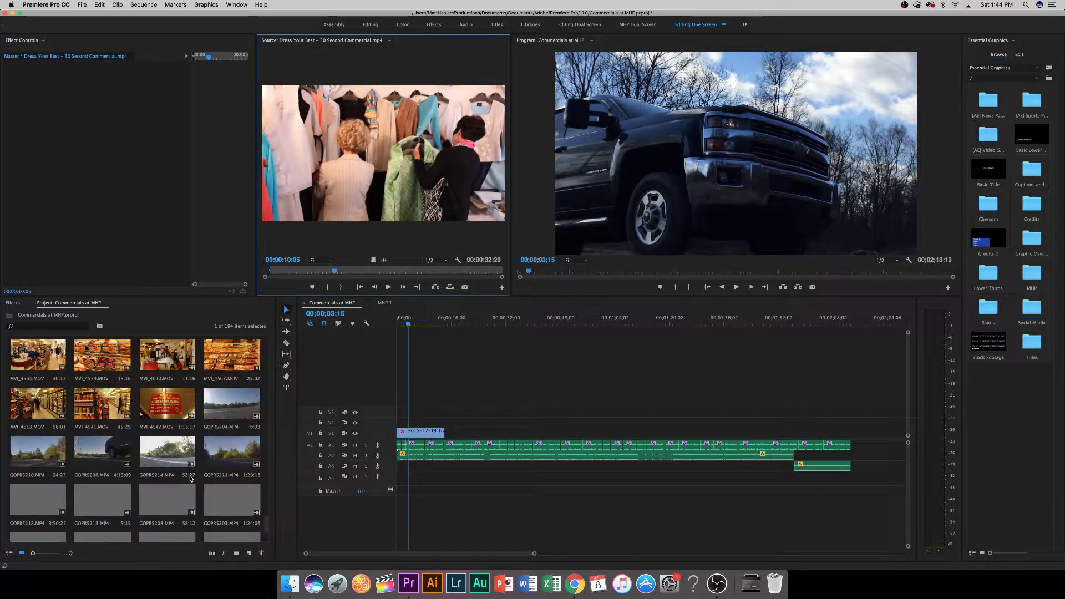
scroll(191, 479, down, 1)
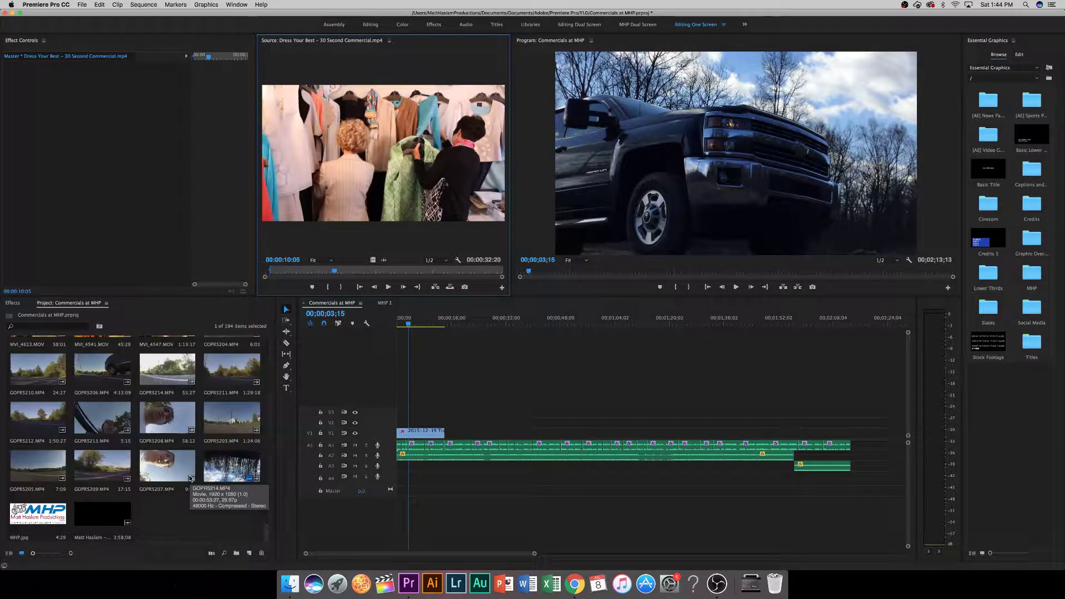
Find the MVI_4253.MOV glassware clip among the raw footage and open it in the Source Monitor.
scroll(196, 503, up, 6)
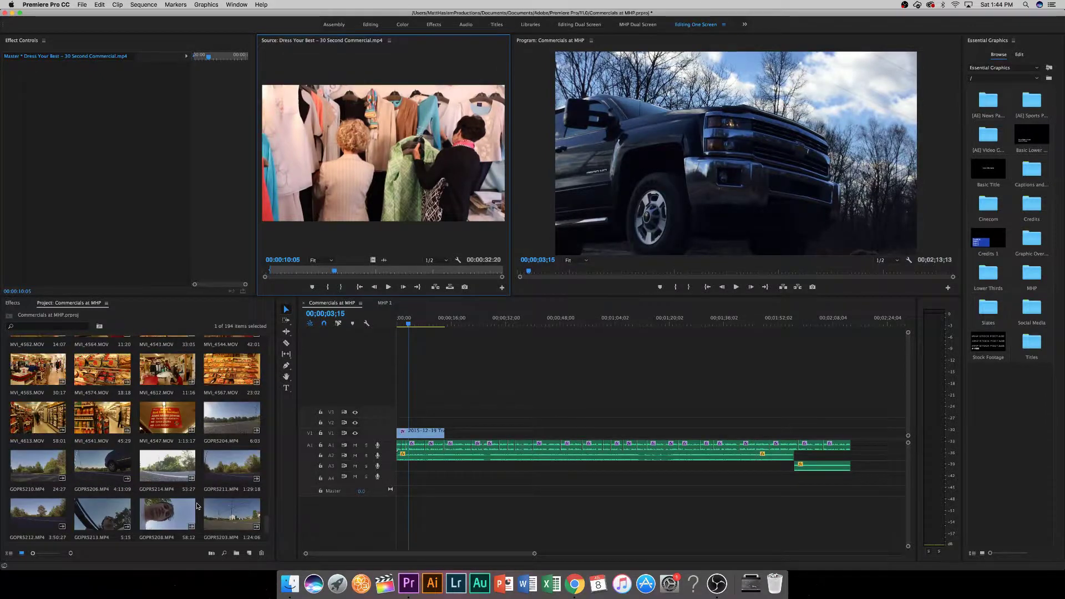
scroll(196, 505, up, 6)
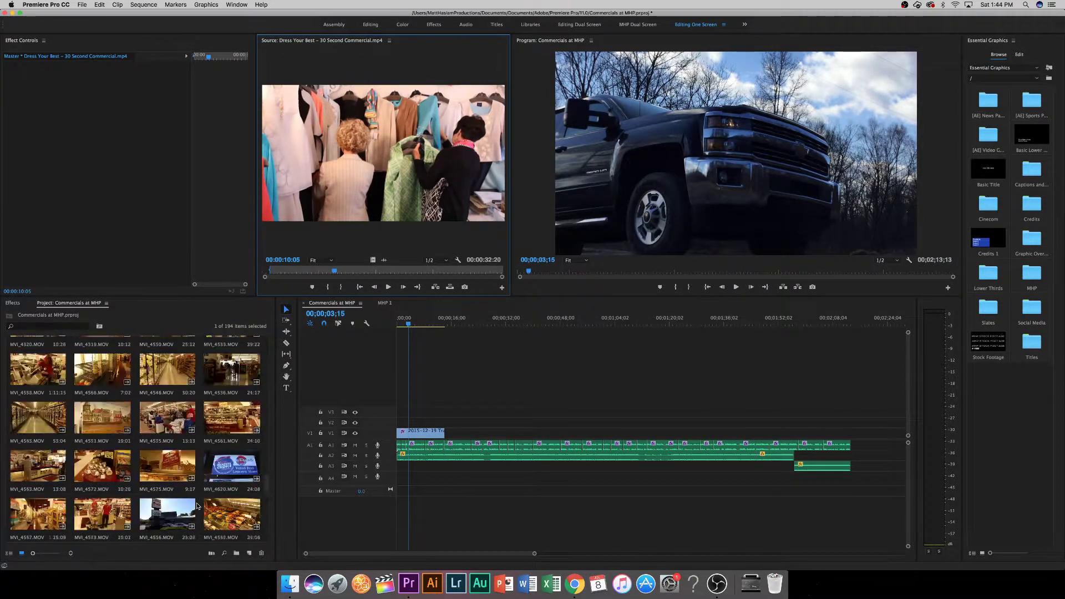
scroll(197, 506, up, 3)
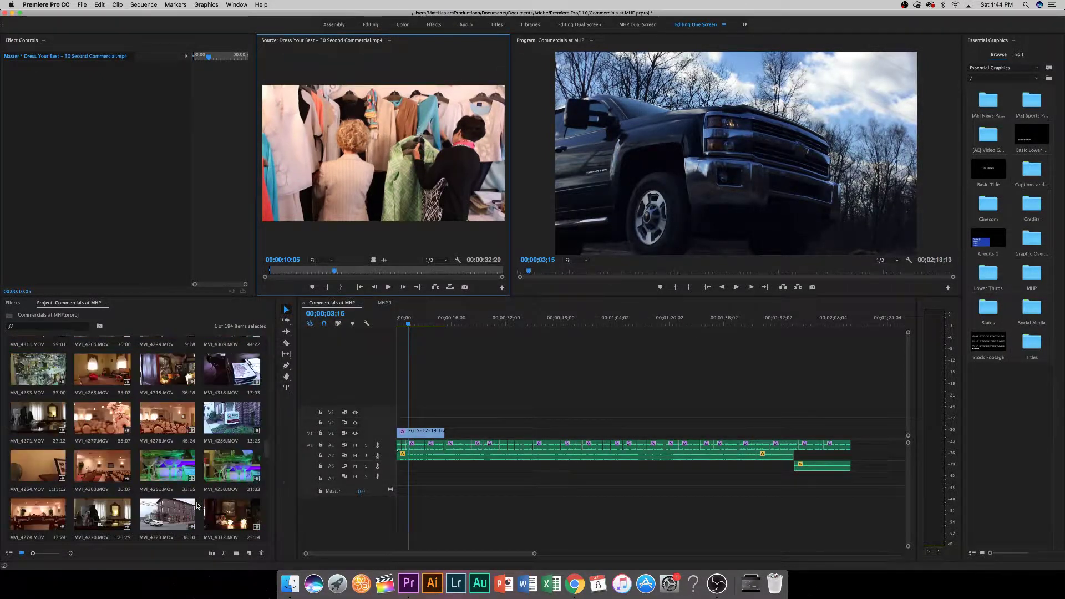
scroll(197, 506, up, 2)
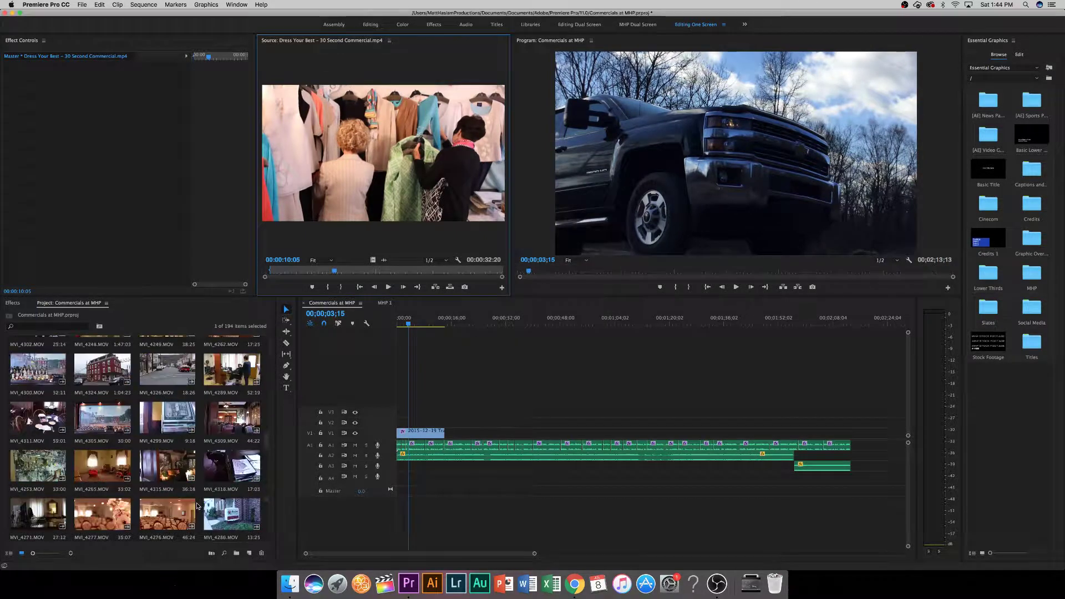
double_click(43, 467)
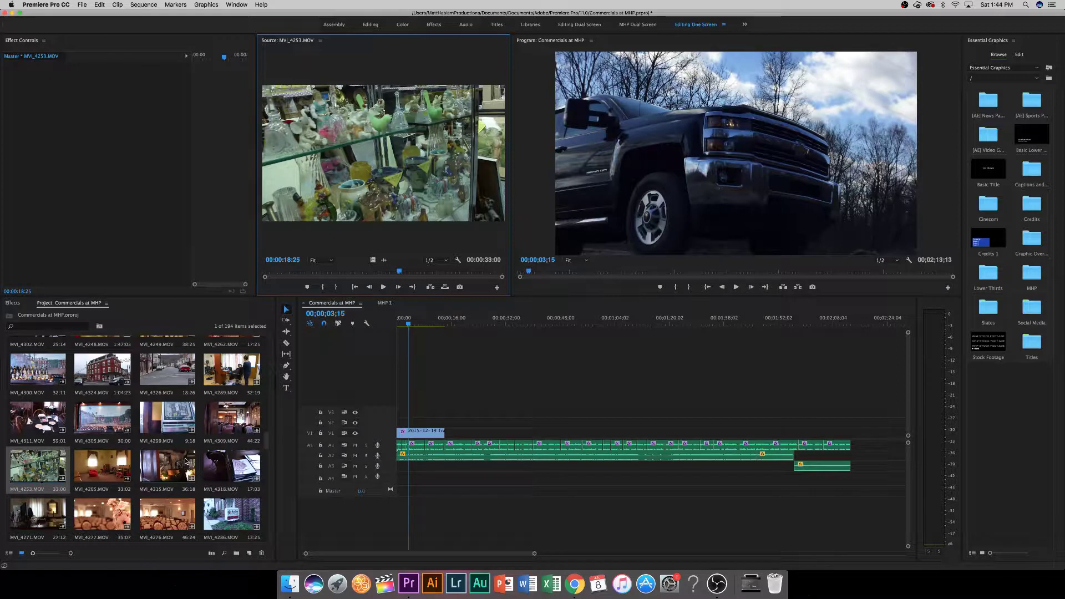
Examine the raw footage thumbnails from the MVI_4253.MOV clip back up to the Inspired Designs clips.
scroll(187, 462, up, 2)
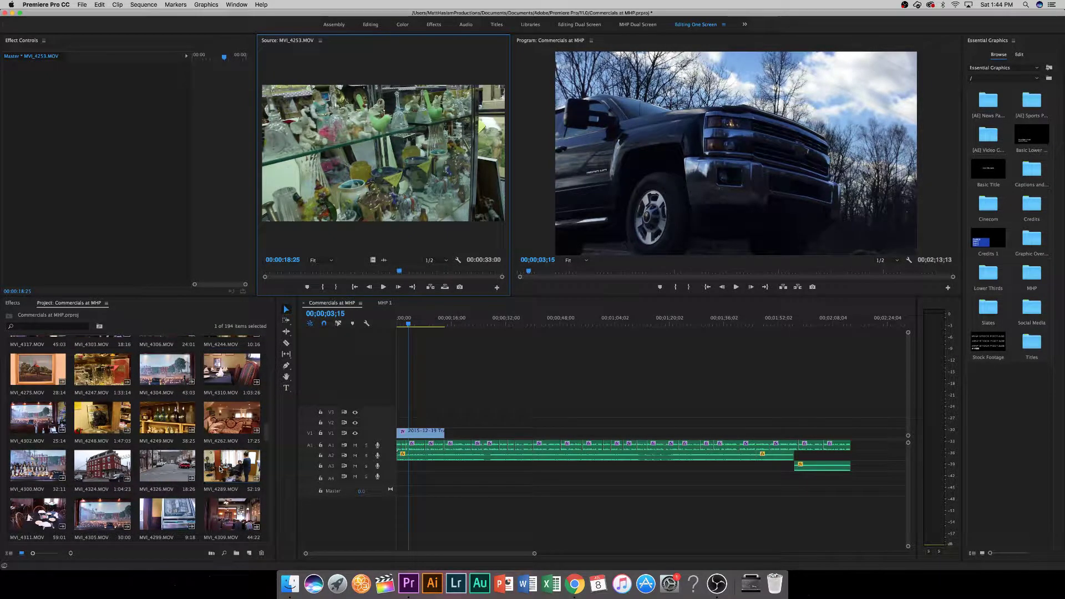
scroll(220, 469, up, 3)
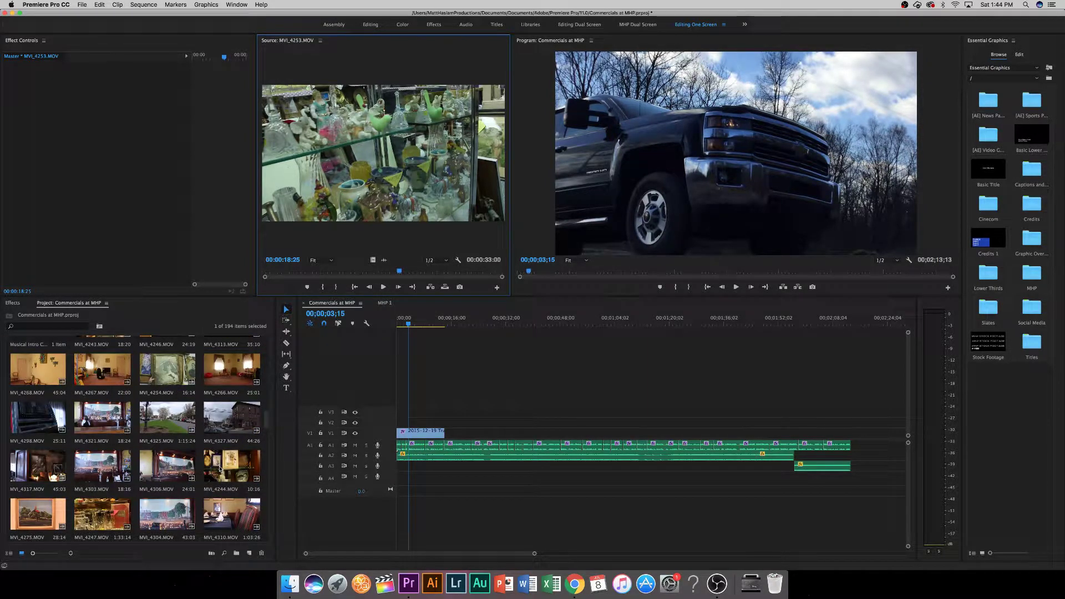
scroll(220, 469, up, 1)
scroll(220, 468, up, 1)
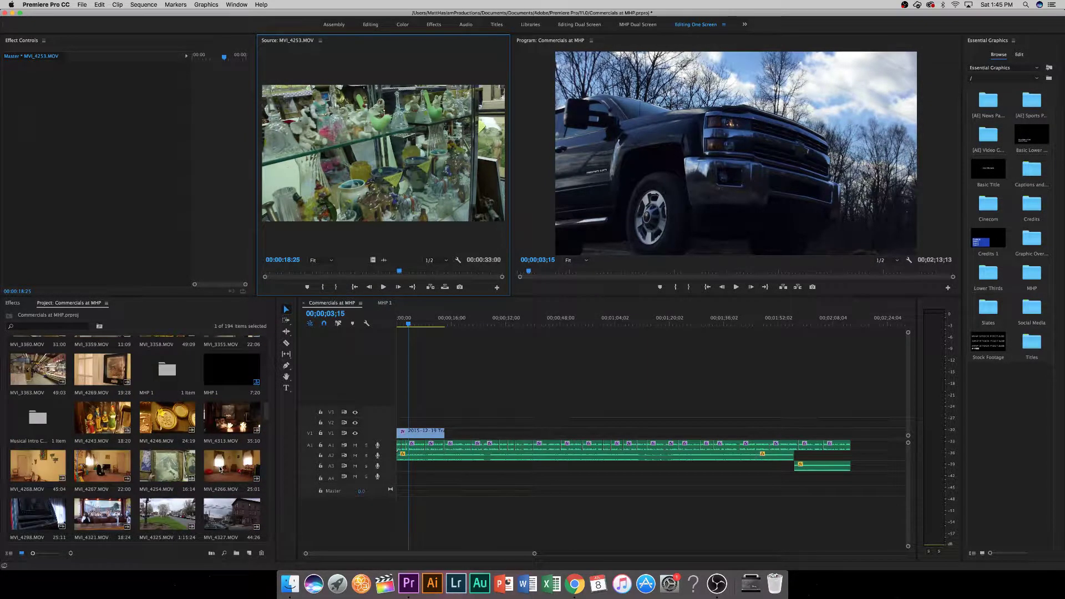
scroll(220, 469, up, 4)
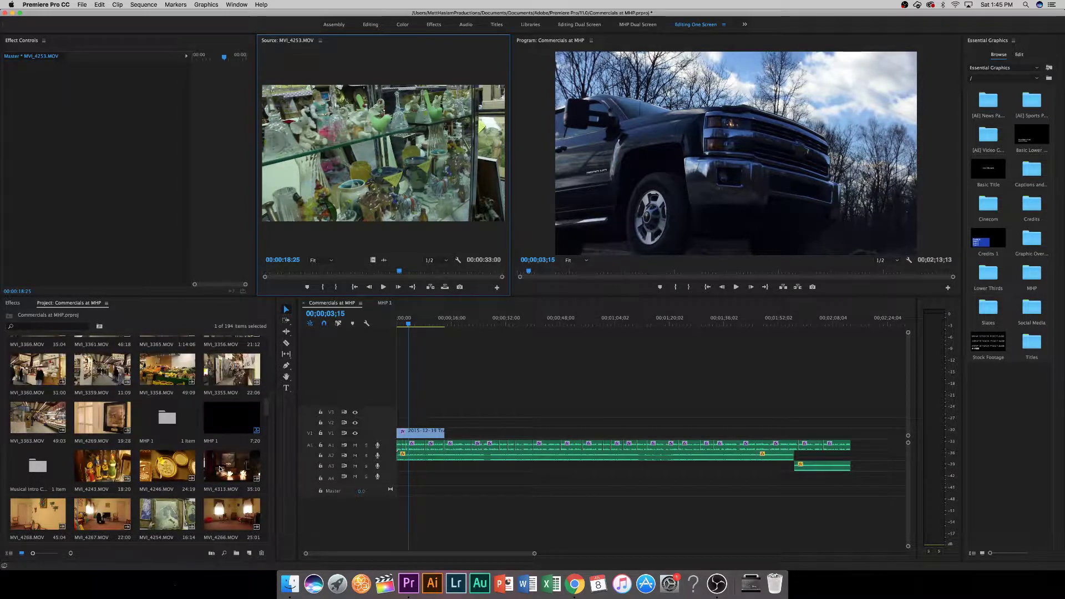
scroll(220, 468, up, 4)
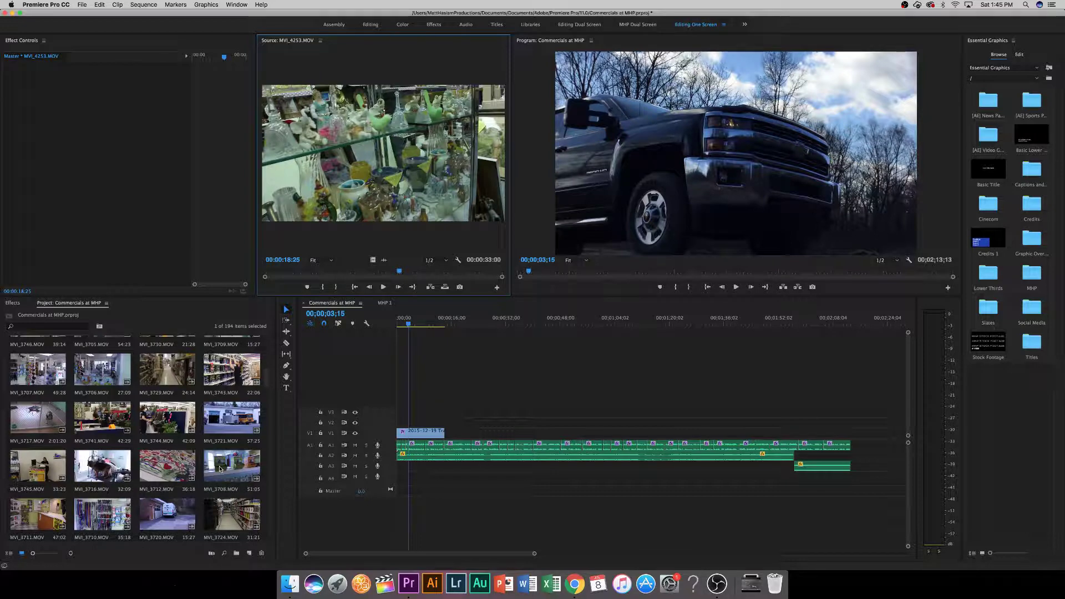
scroll(220, 468, up, 2)
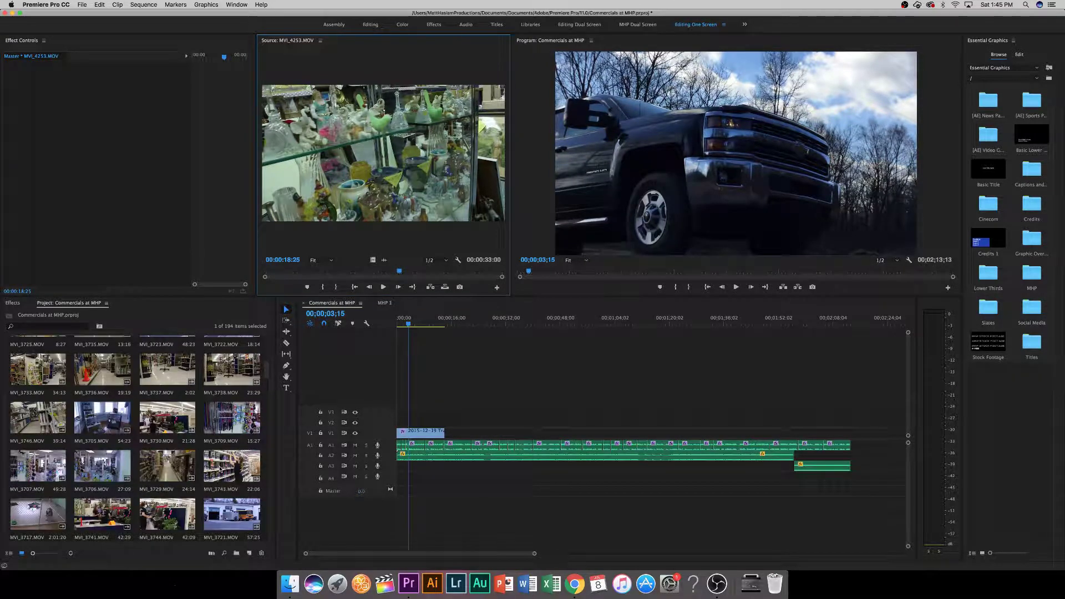
scroll(220, 469, up, 2)
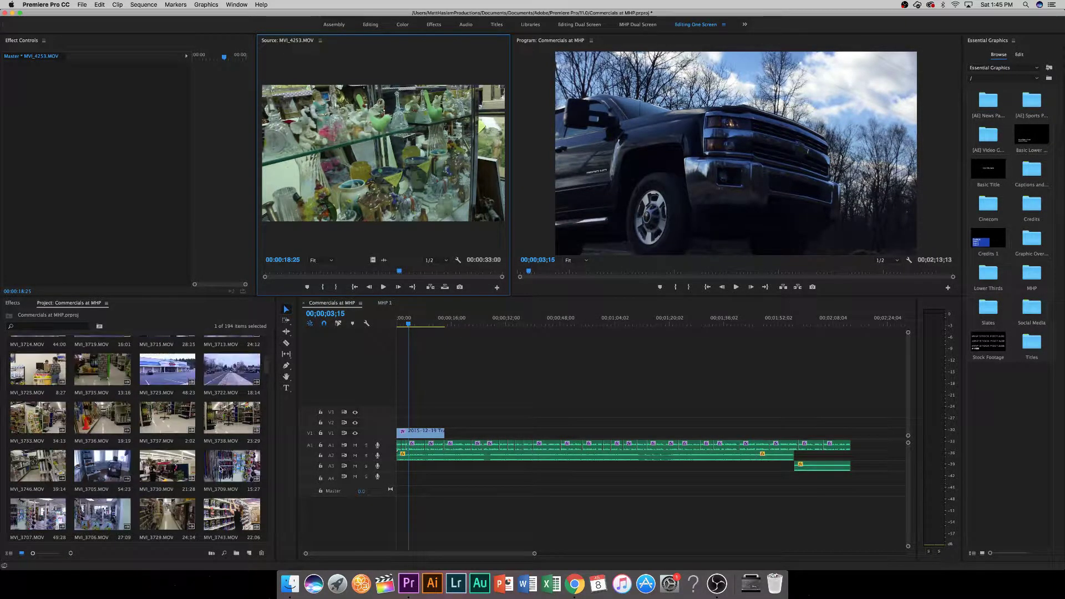
scroll(220, 468, up, 2)
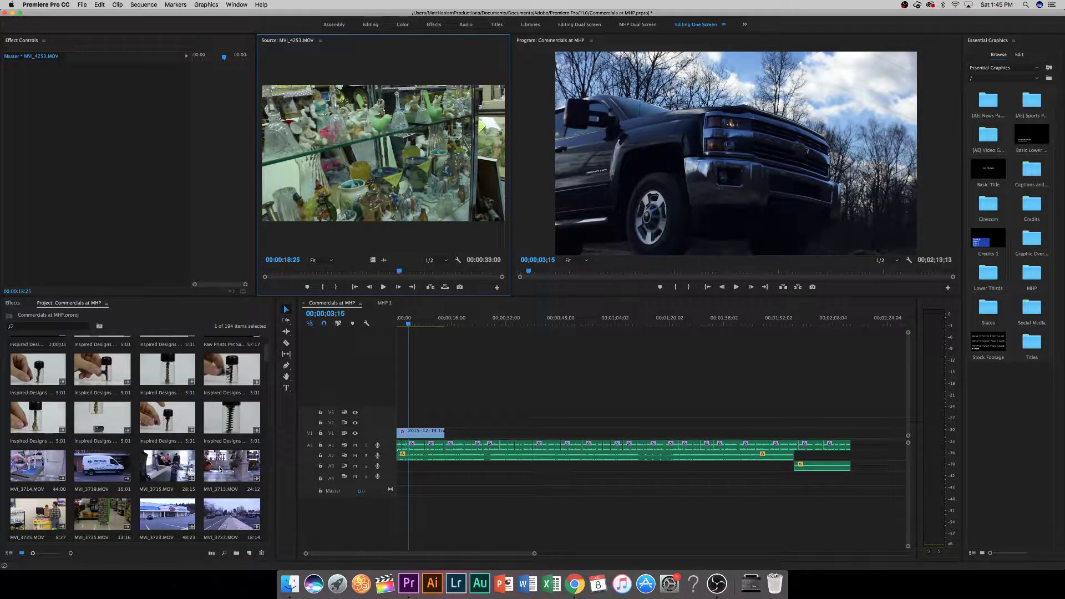
scroll(220, 468, up, 2)
Import the ten clothing-store MVI clips into the project and open MVI_4295.MOV in the Source Monitor.
scroll(220, 468, down, 20)
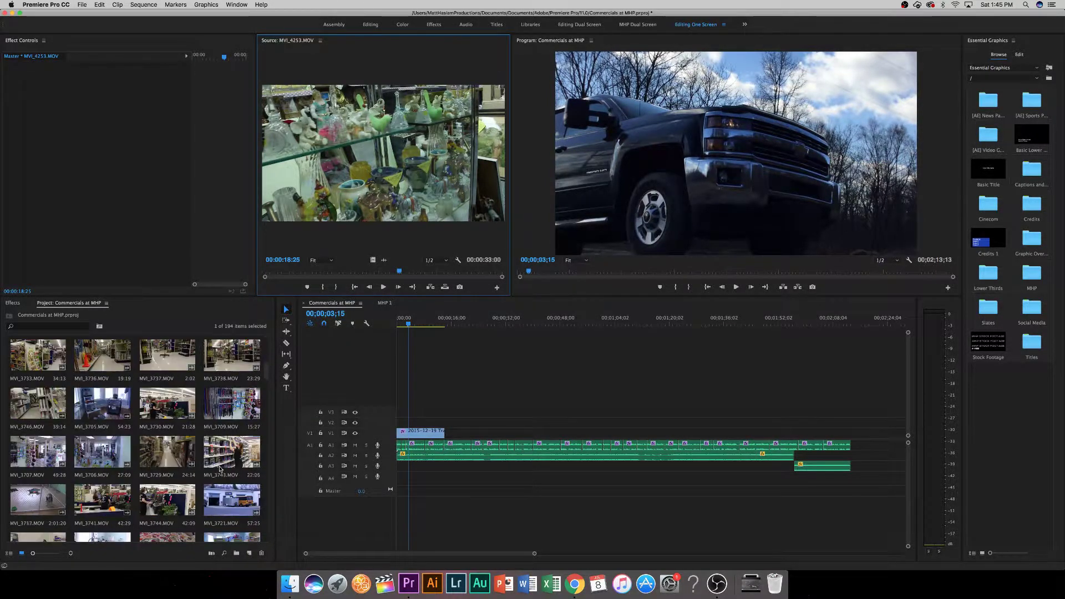
scroll(220, 469, down, 5)
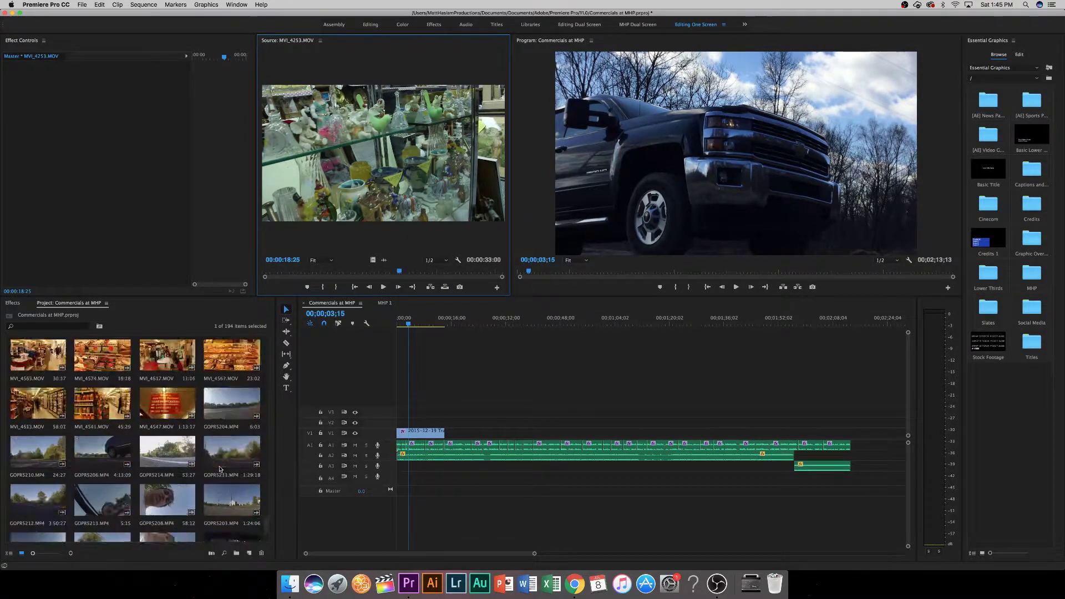
click(202, 521)
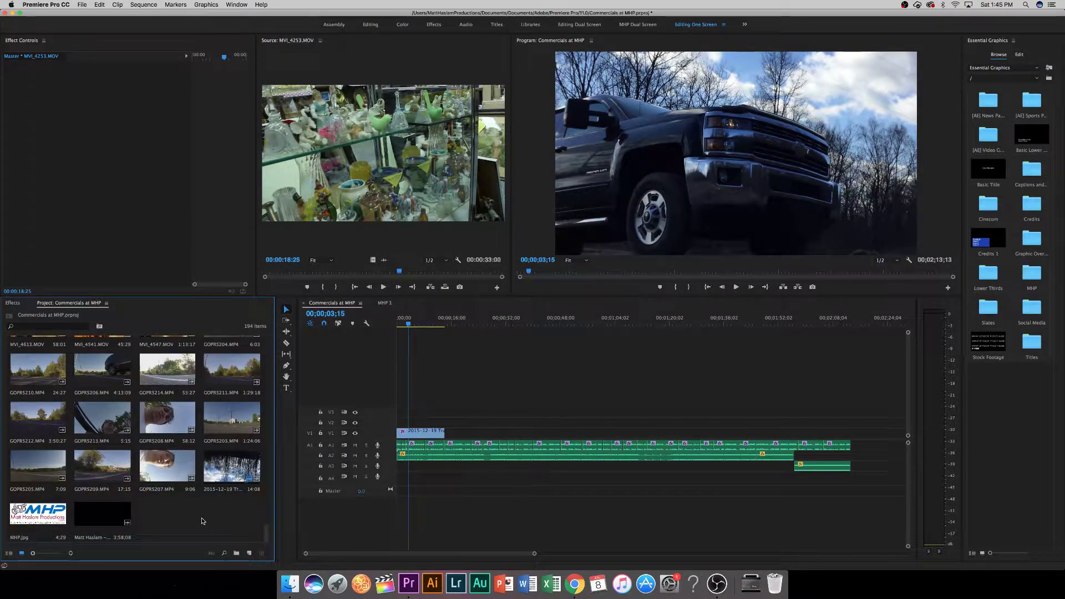
double_click(202, 520)
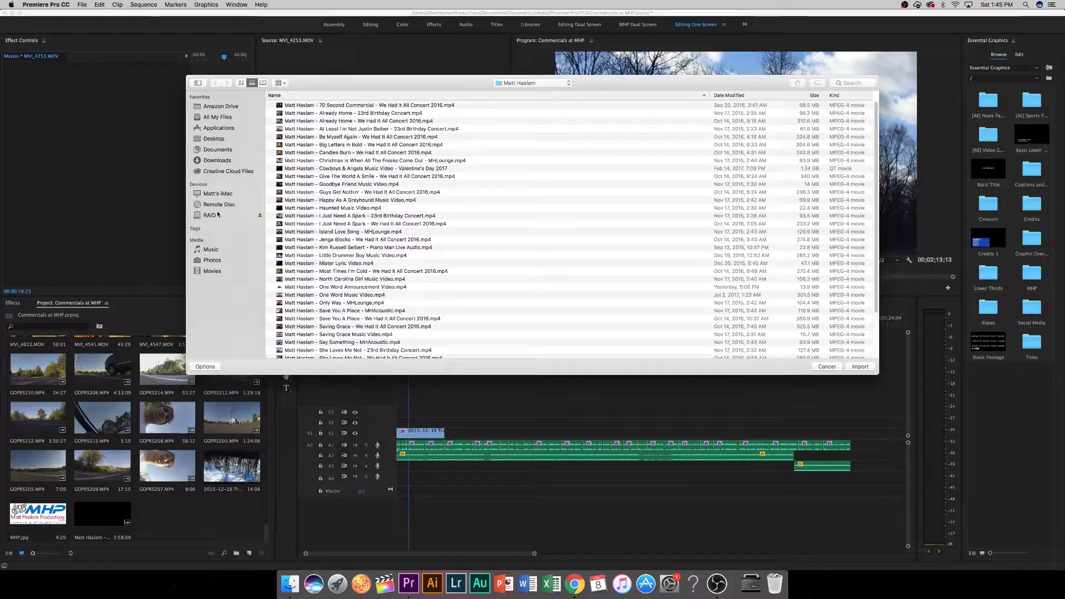
key(Escape)
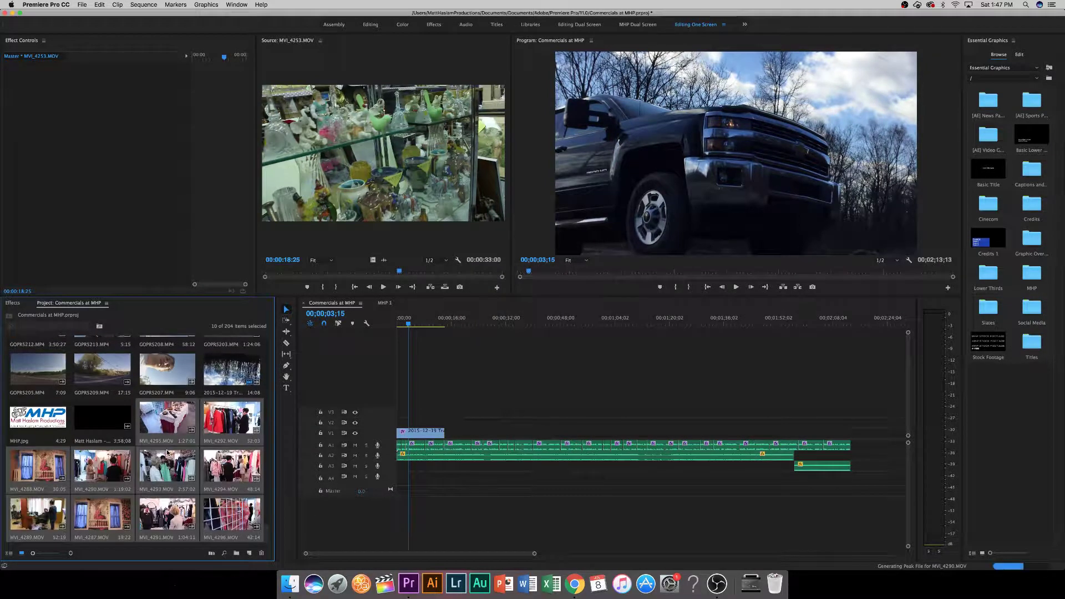
double_click(168, 422)
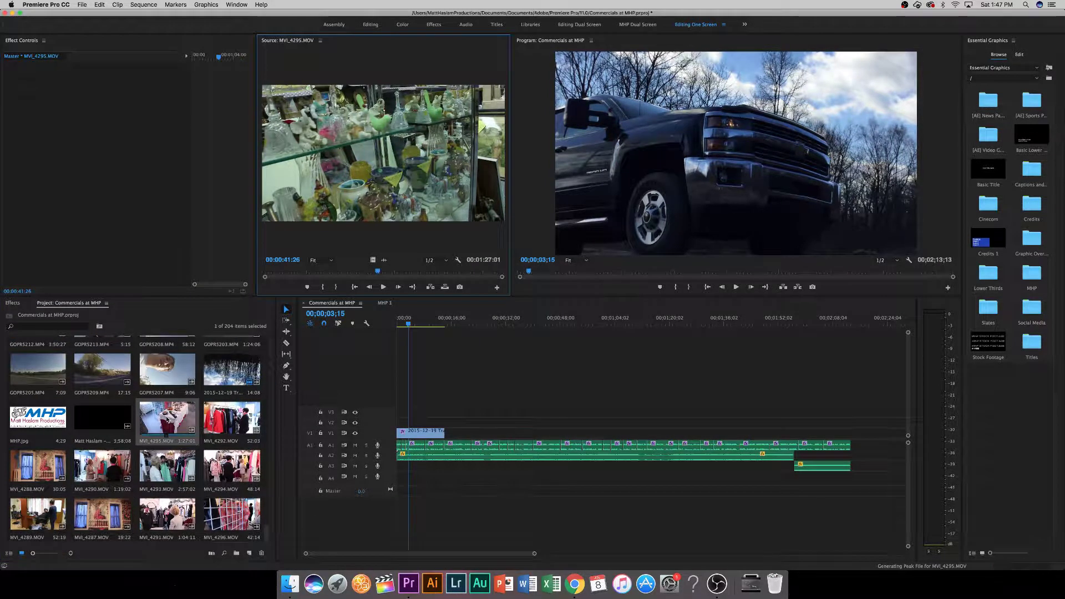
Preview the MVI_4292.MOV, MVI_4288.MOV and MVI_4290.MOV clips in the Source Monitor, scrubbing MVI_4290.MOV to near its end.
double_click(210, 420)
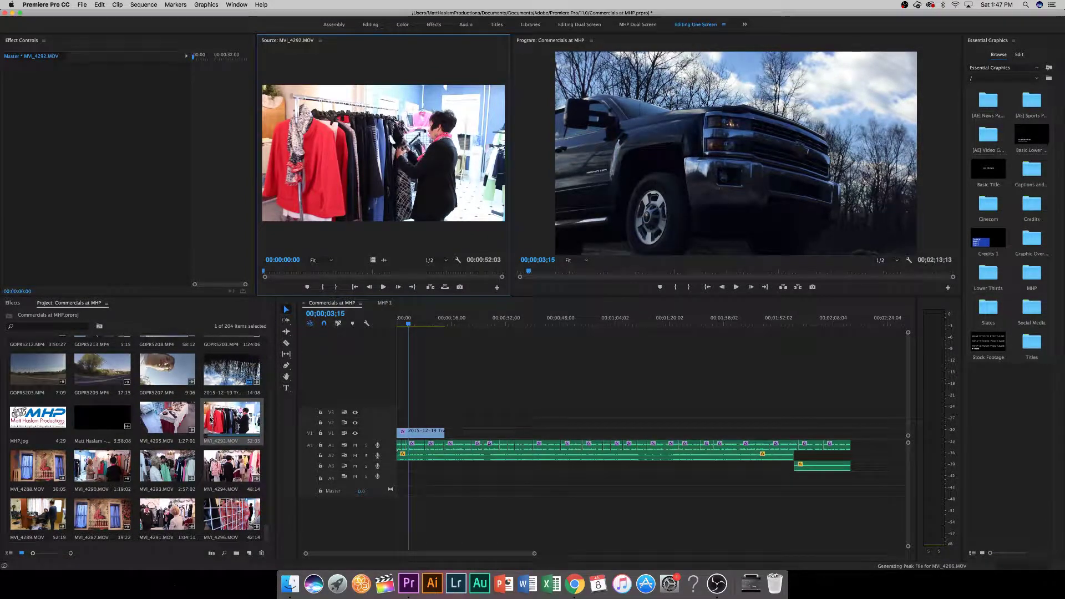
double_click(48, 466)
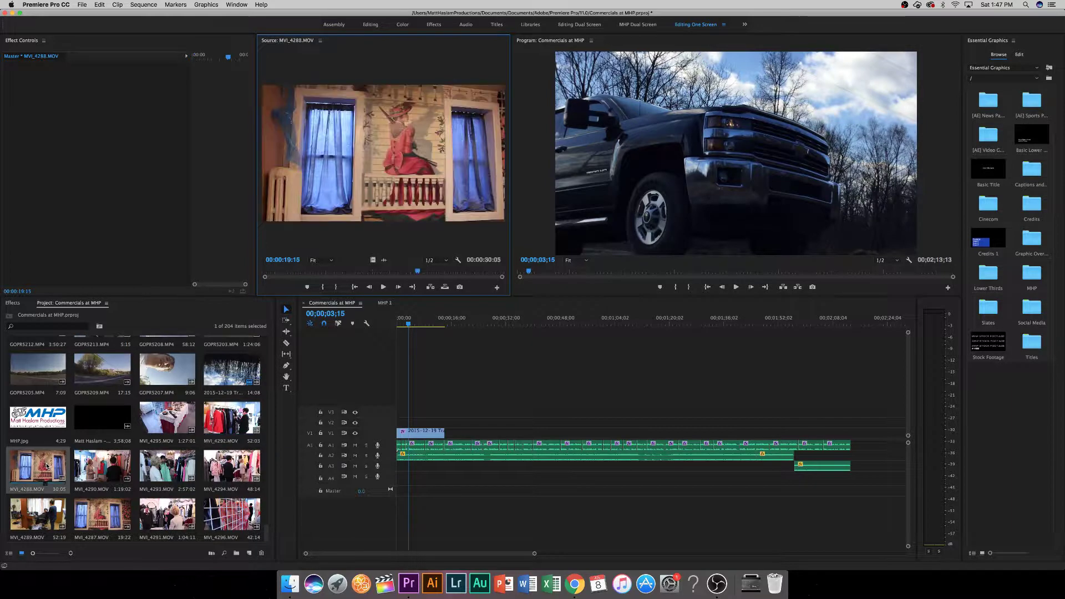
double_click(102, 466)
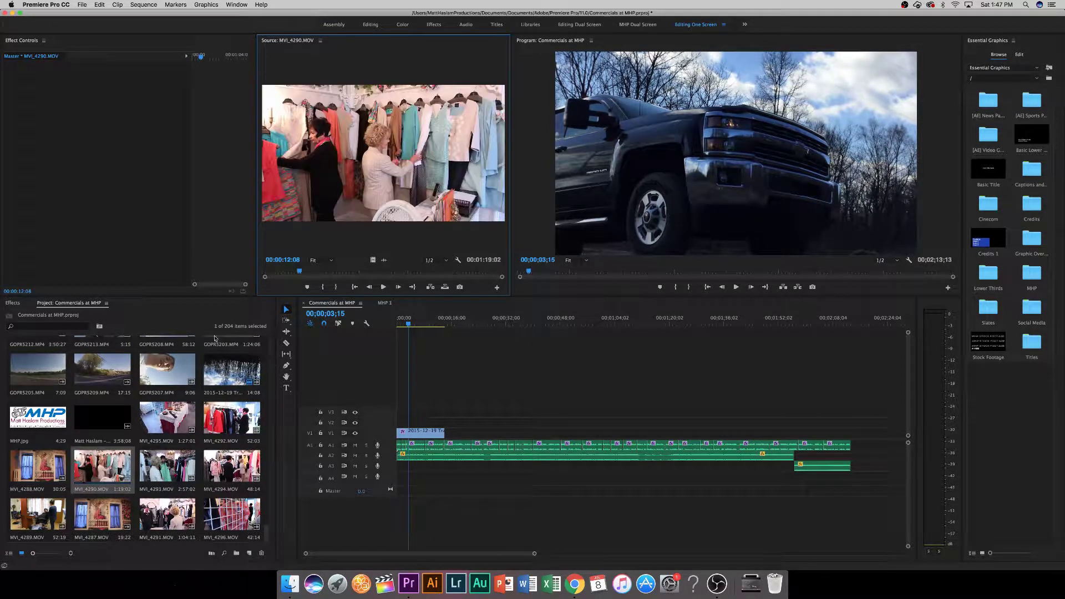
drag(277, 273, 481, 280)
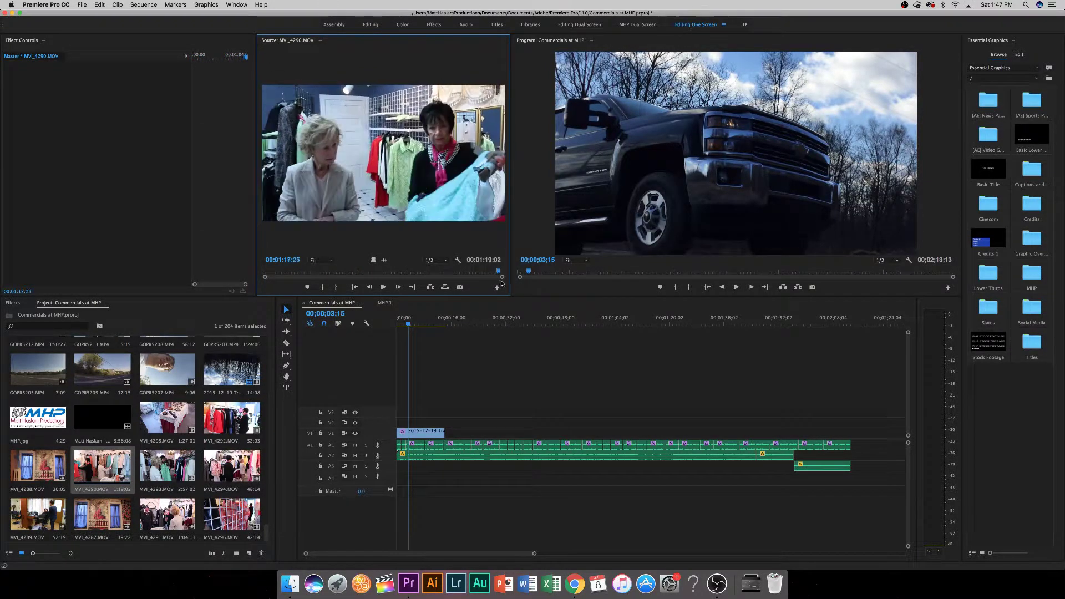
Open MVI_4293.MOV in the Source Monitor and look through it for a usable shot of the two women with the clothes.
double_click(167, 465)
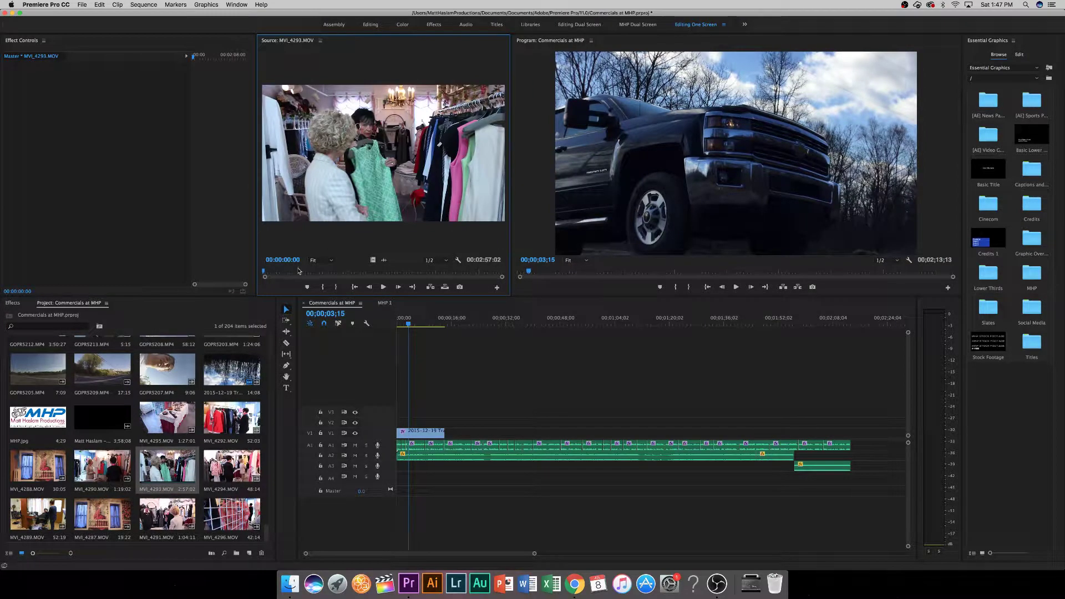
drag(299, 272, 342, 279)
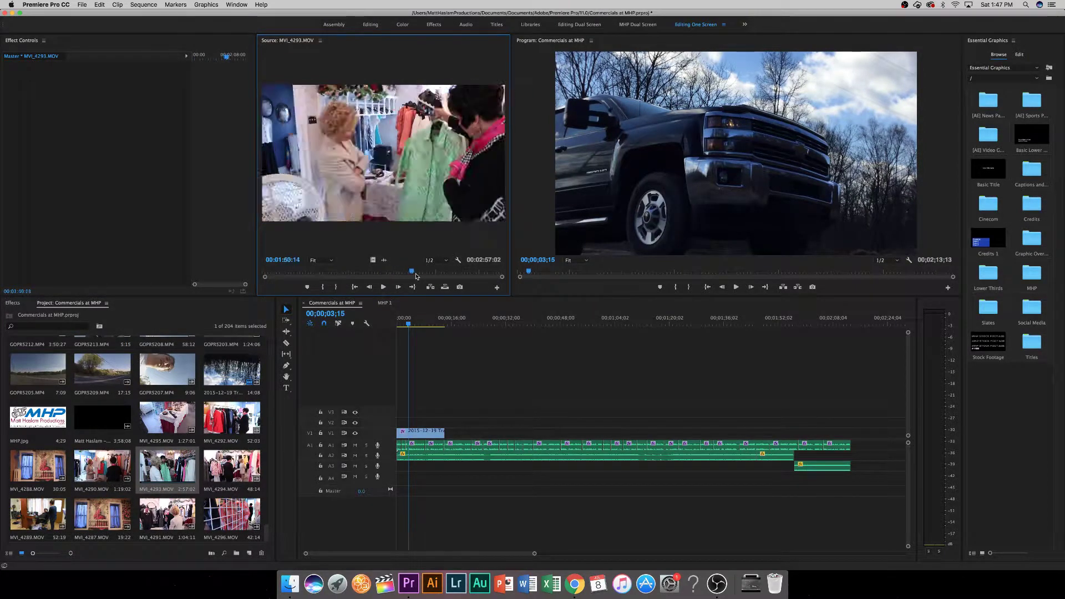
drag(471, 281, 516, 280)
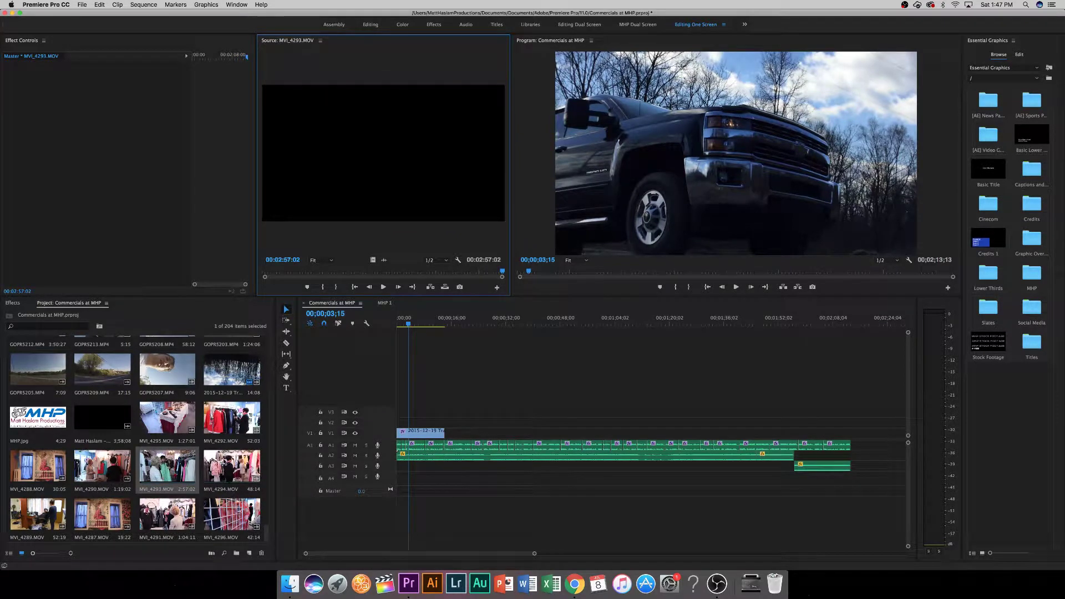
click(426, 271)
drag(426, 271, 415, 270)
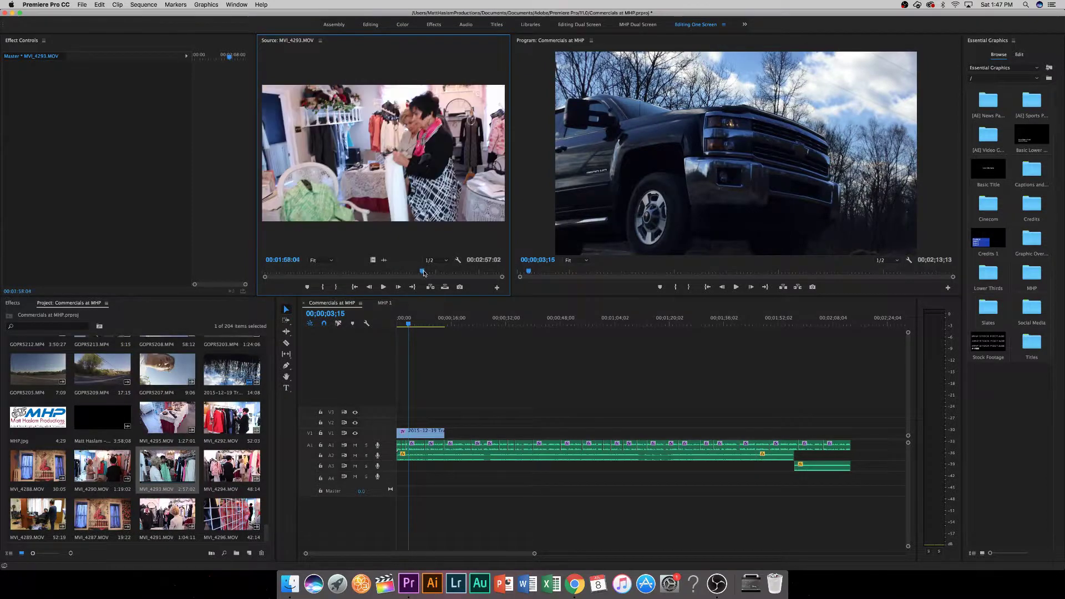
drag(423, 273, 426, 273)
key(space)
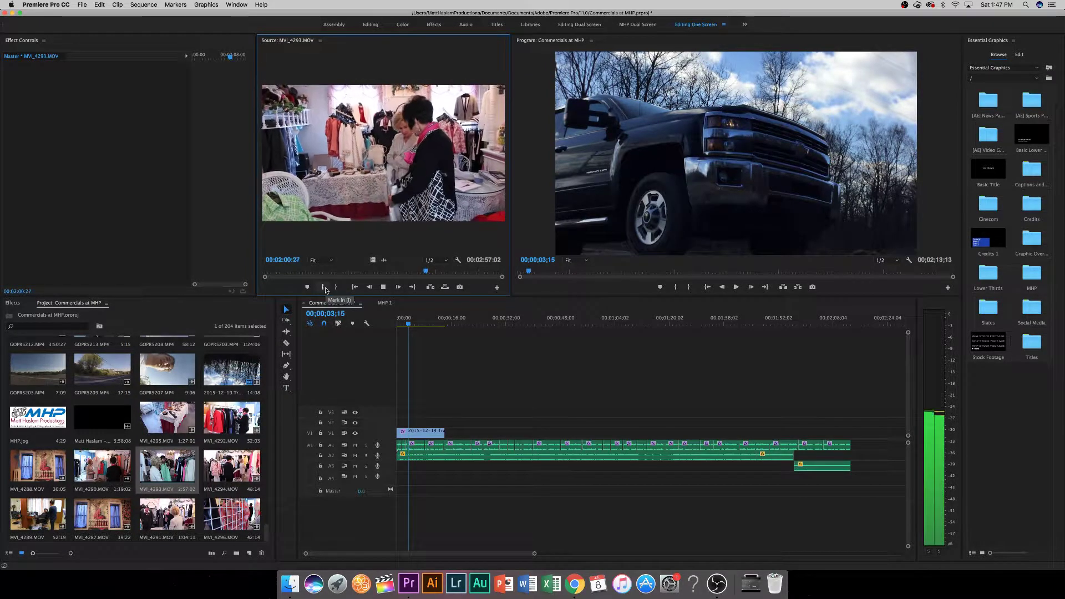
Mark a 2:20 range ending at 00:02:15:01 in MVI_4293.MOV and add only its video to V1 directly after the truck clip.
drag(428, 271, 436, 272)
click(322, 288)
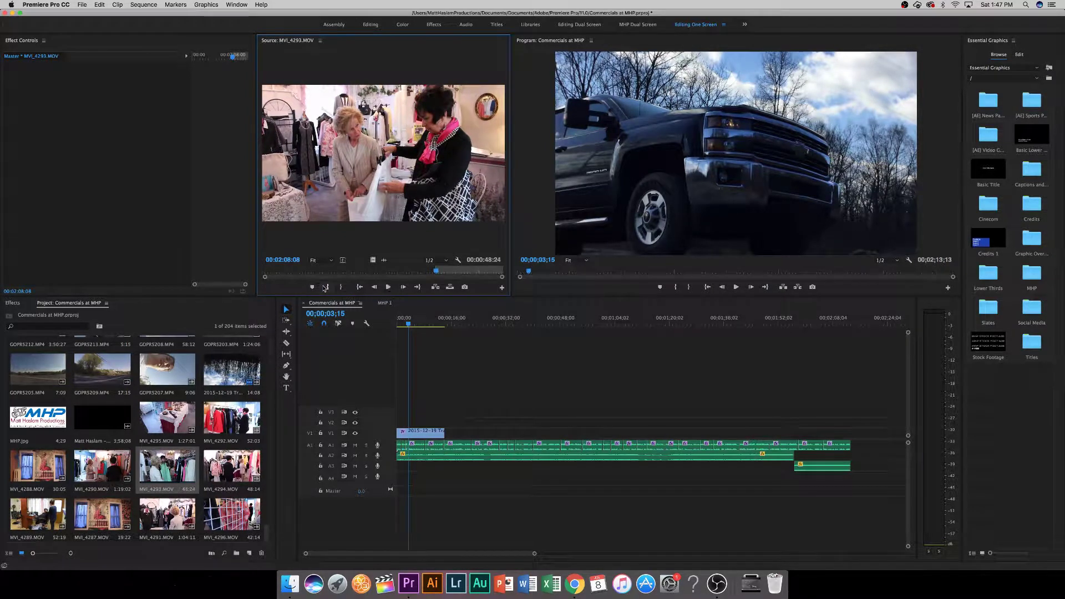
key(space)
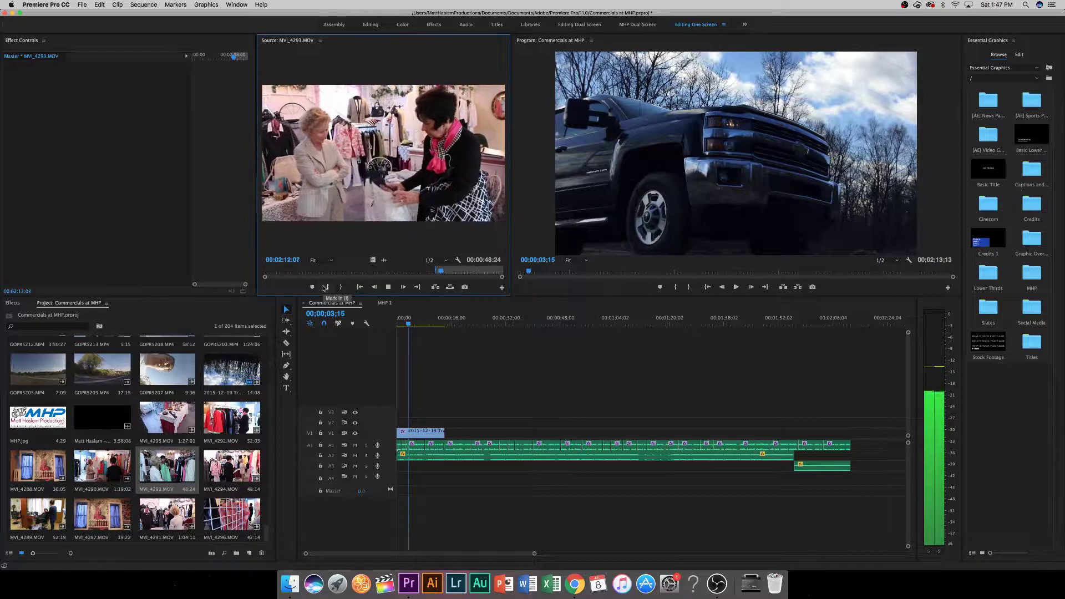
click(325, 287)
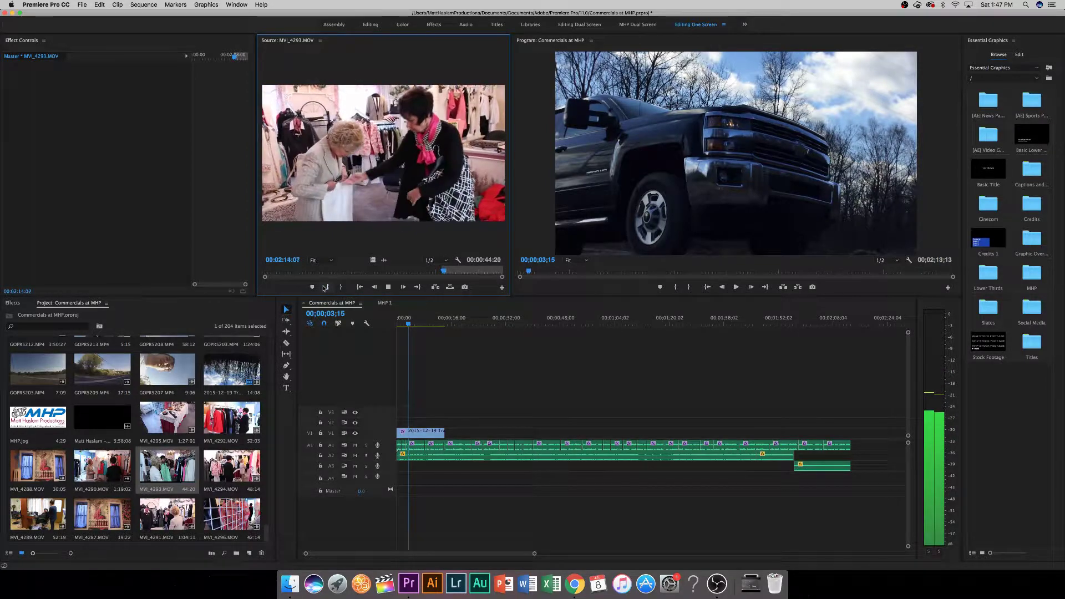
click(341, 287)
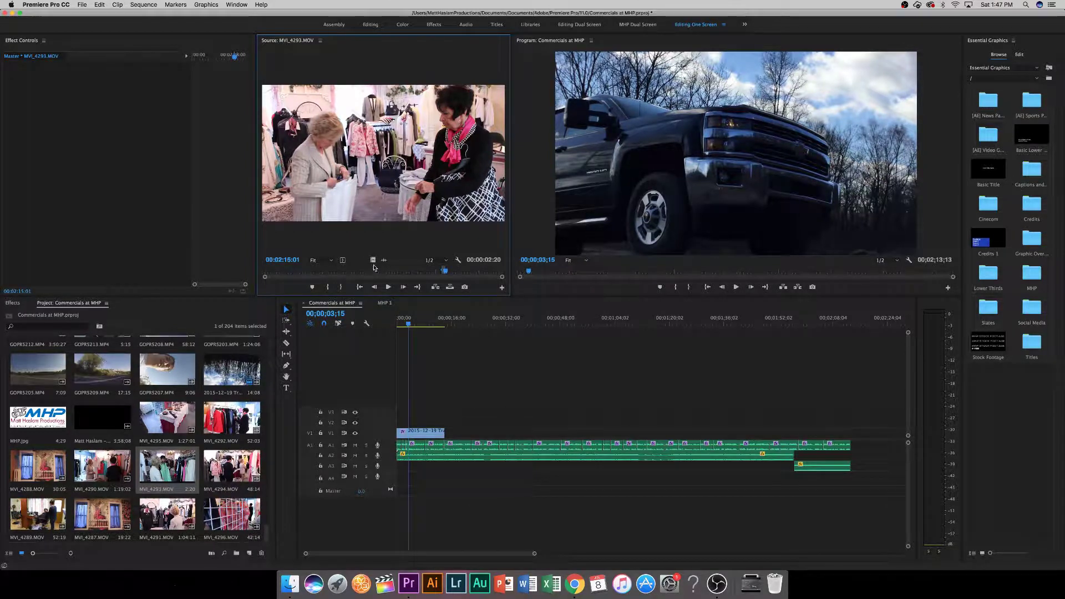
drag(372, 260, 452, 433)
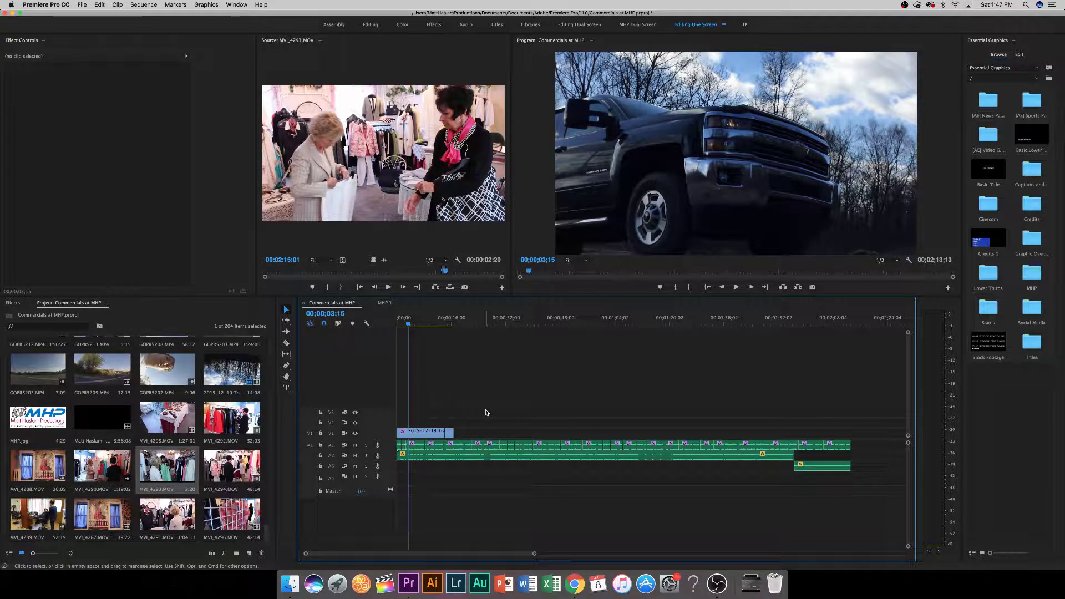
Play the sequence briefly from its start and mute audio tracks A1 and A2.
key(Home)
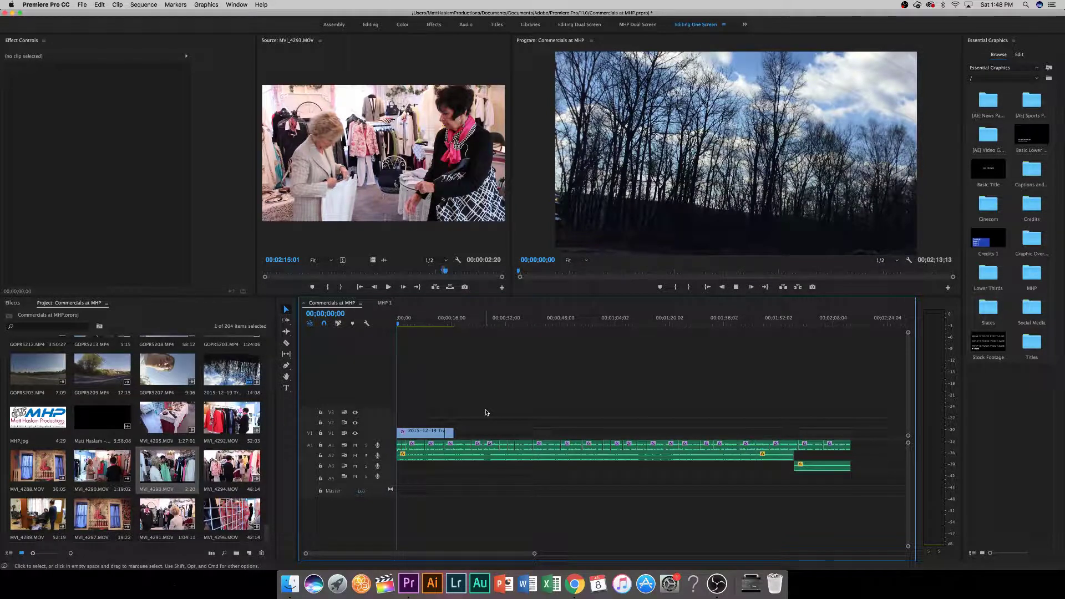
key(space)
key(space)
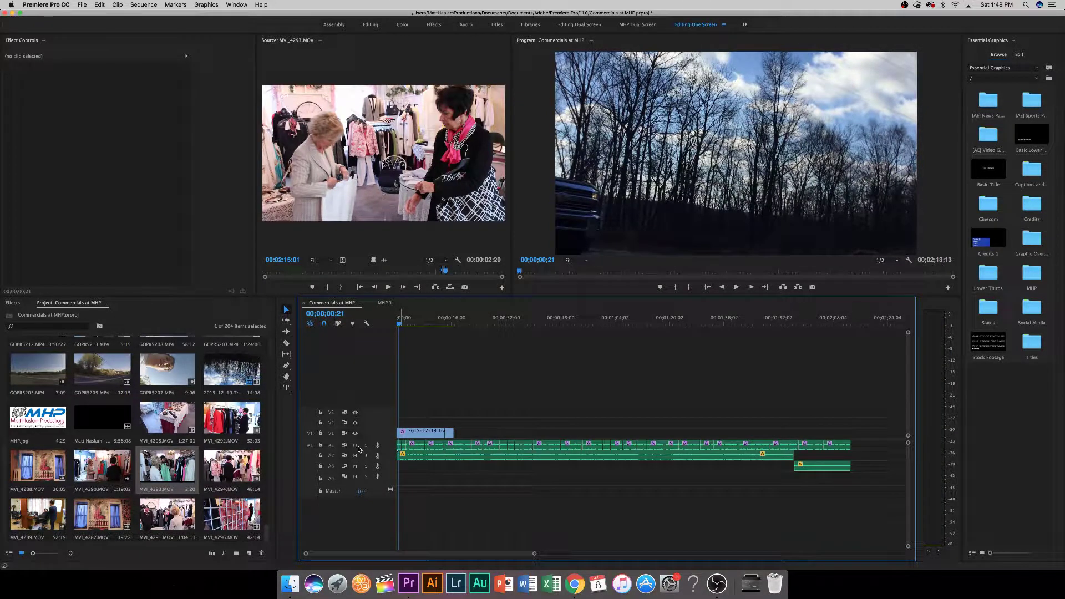
drag(355, 445, 355, 455)
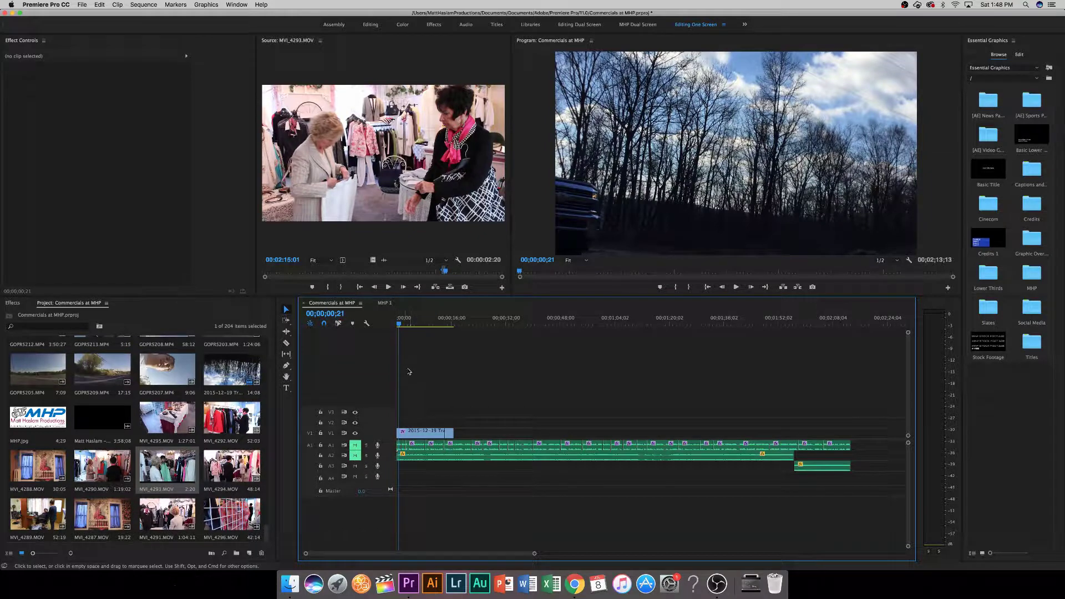
Examine the truck and trailer shot on V1 by scrubbing back and forth through its first ten seconds.
drag(403, 326, 402, 350)
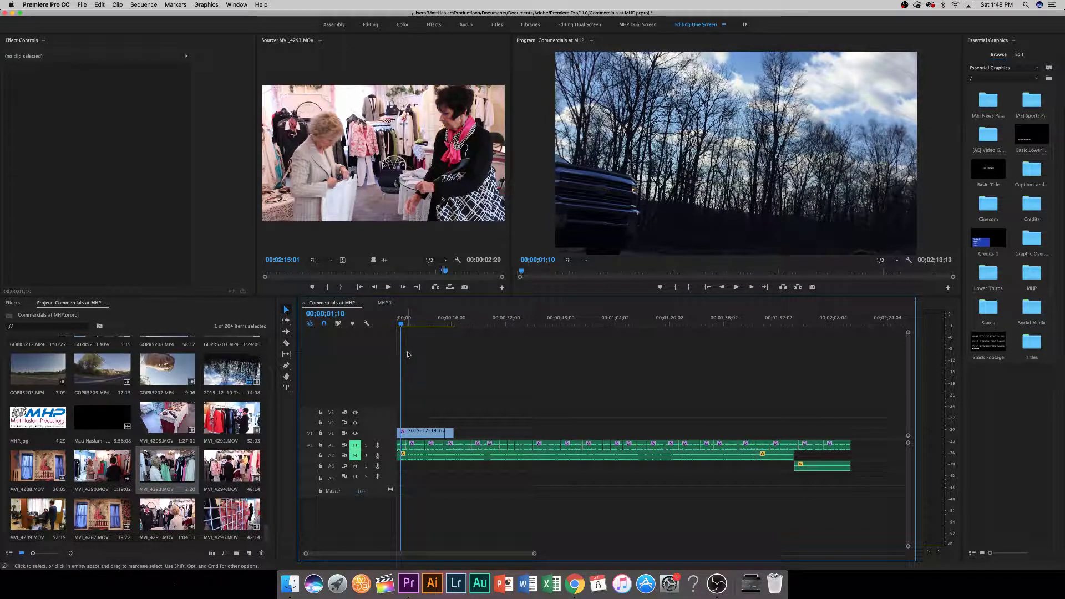
mouse_move(417, 325)
mouse_down()
mouse_move(427, 325)
mouse_move(401, 326)
mouse_move(432, 327)
mouse_up()
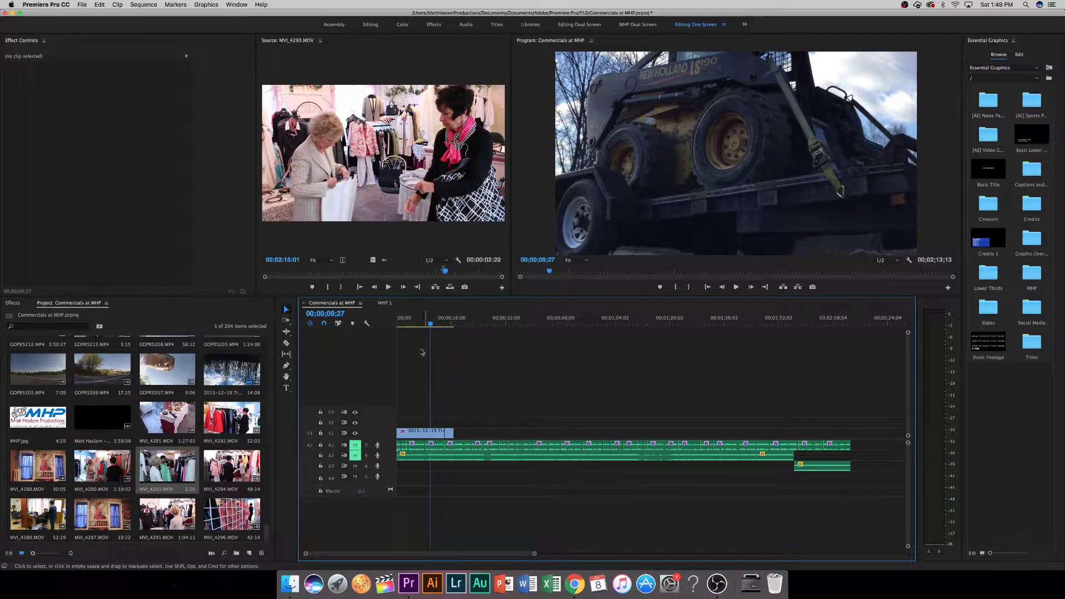
click(405, 326)
mouse_move(404, 326)
mouse_down()
mouse_move(424, 329)
mouse_move(415, 329)
mouse_up()
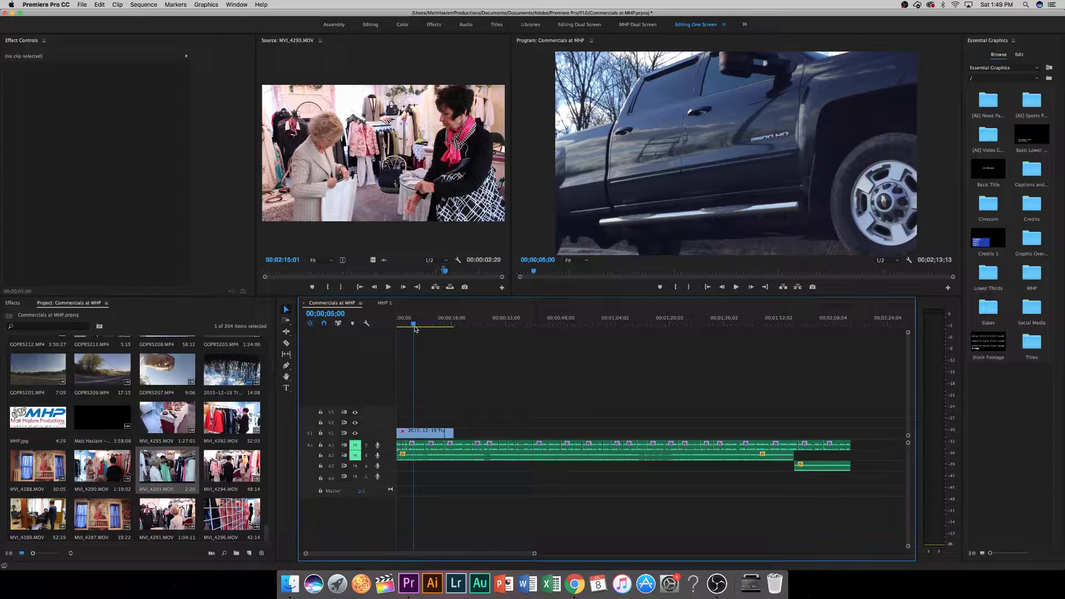
click(415, 329)
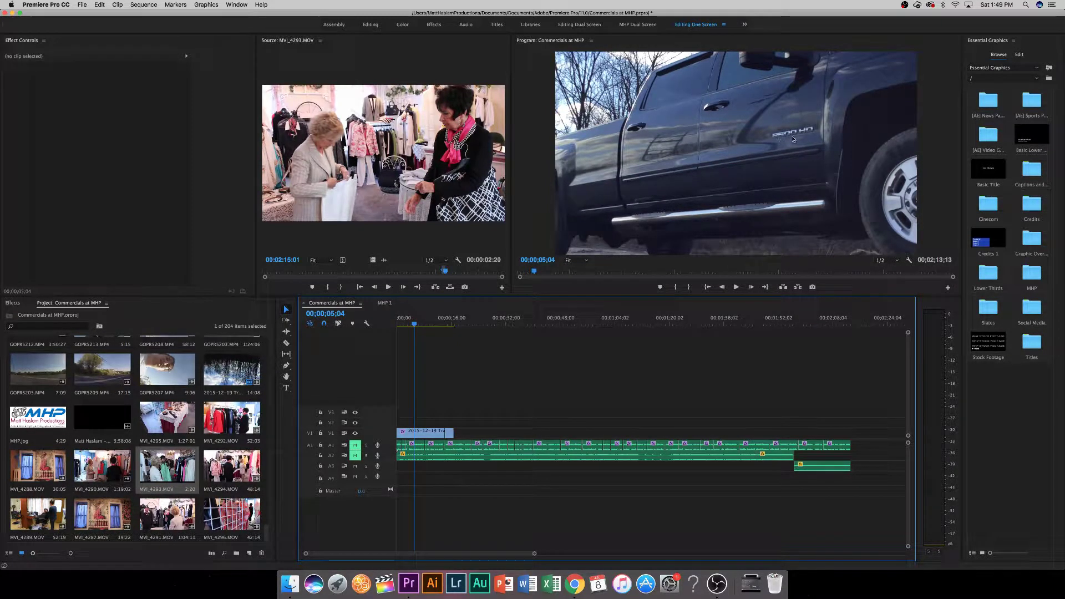
drag(415, 326, 429, 329)
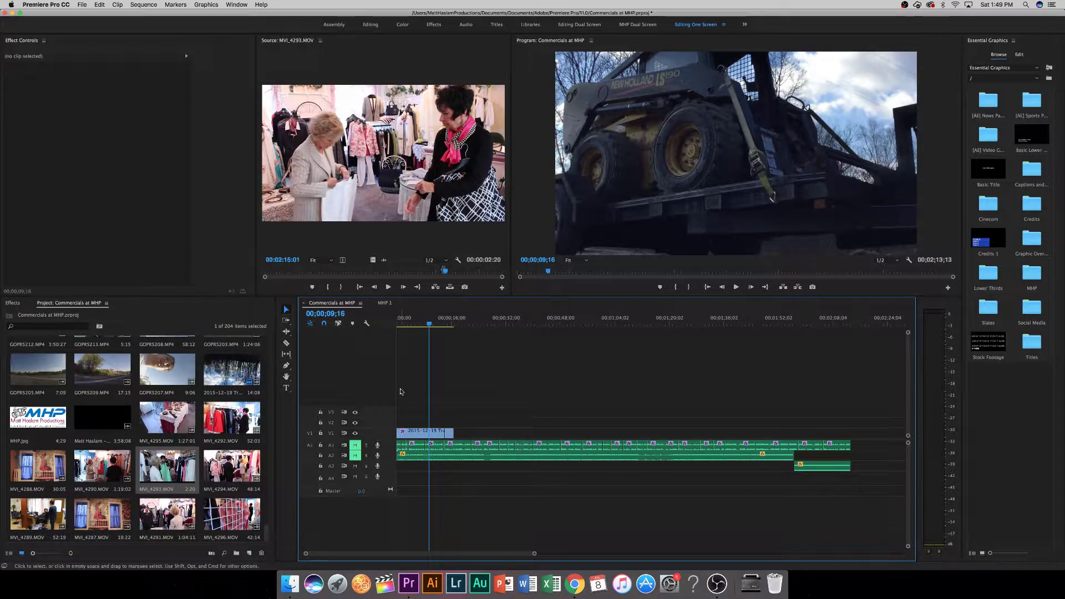
mouse_move(431, 326)
mouse_down()
mouse_move(406, 325)
mouse_move(428, 327)
mouse_up()
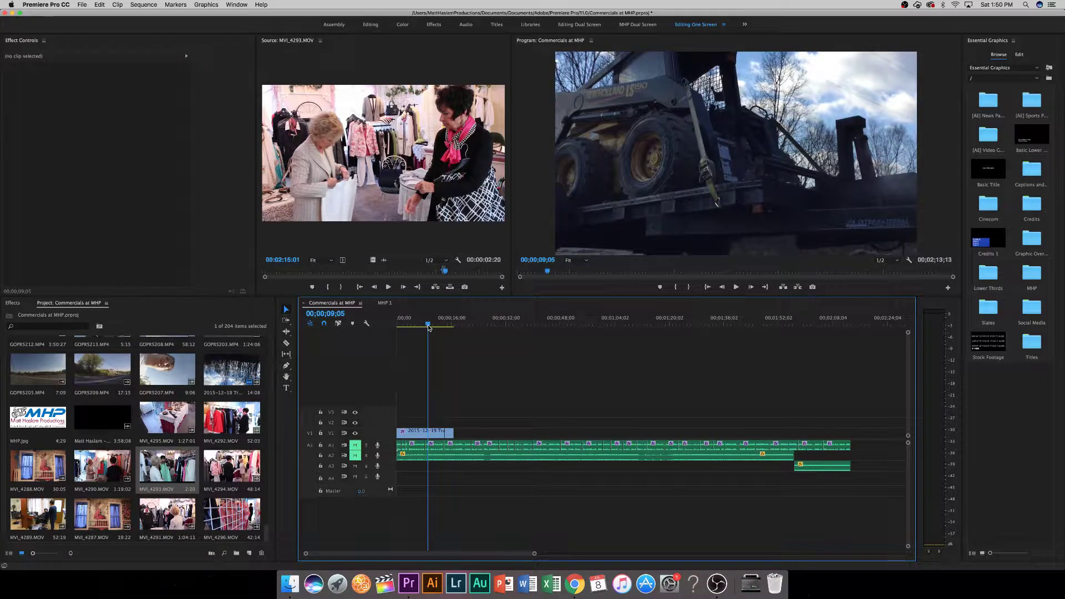
drag(427, 333, 411, 331)
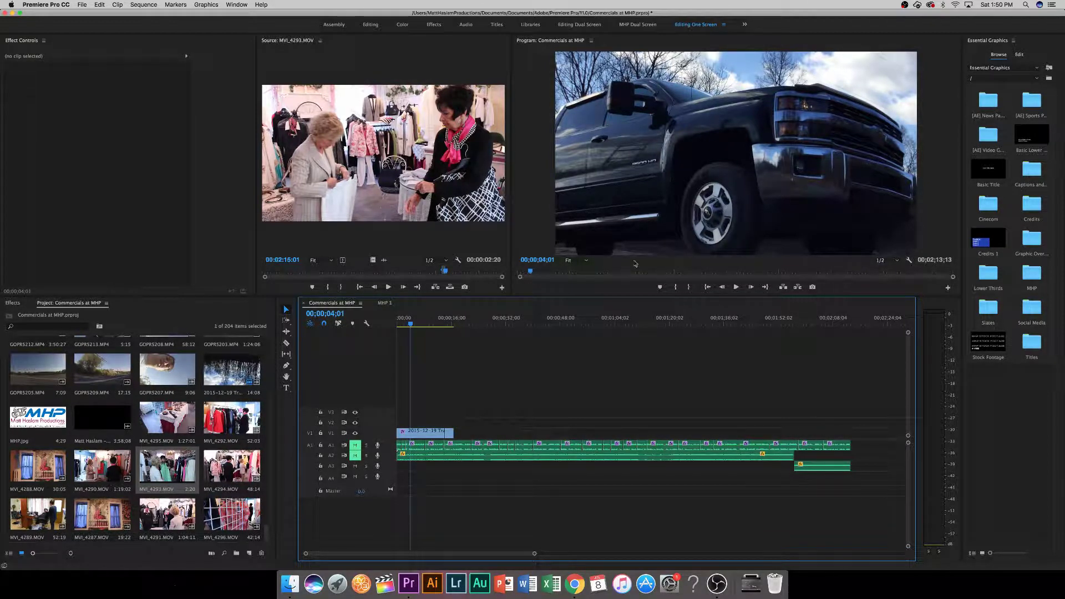
click(432, 324)
drag(431, 324, 429, 324)
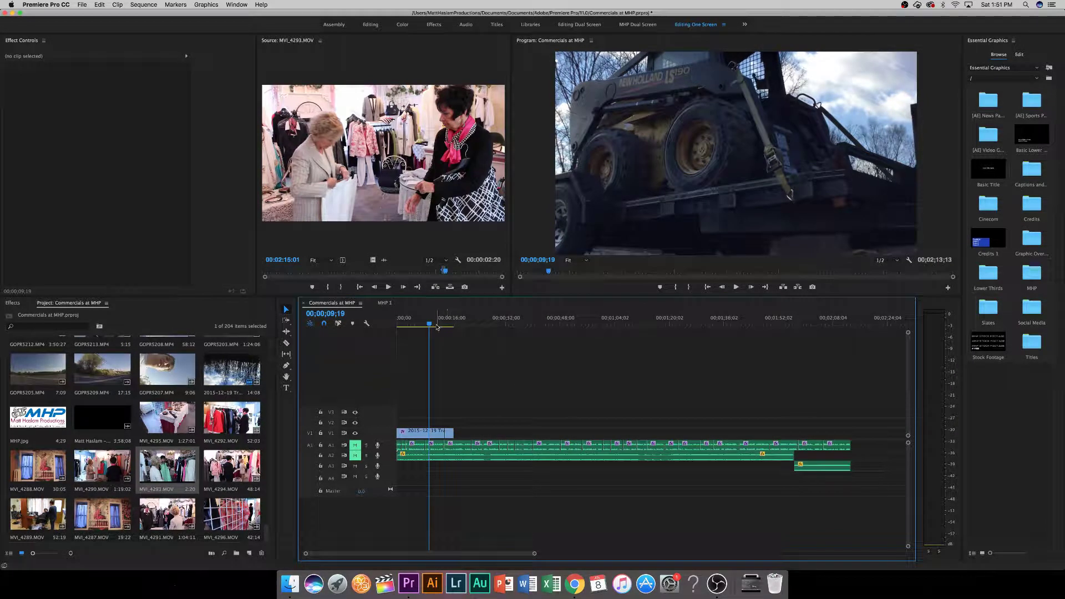
mouse_move(430, 324)
mouse_down()
mouse_move(410, 325)
mouse_move(426, 331)
mouse_up()
mouse_move(425, 330)
mouse_down()
mouse_move(412, 330)
mouse_move(431, 333)
mouse_up()
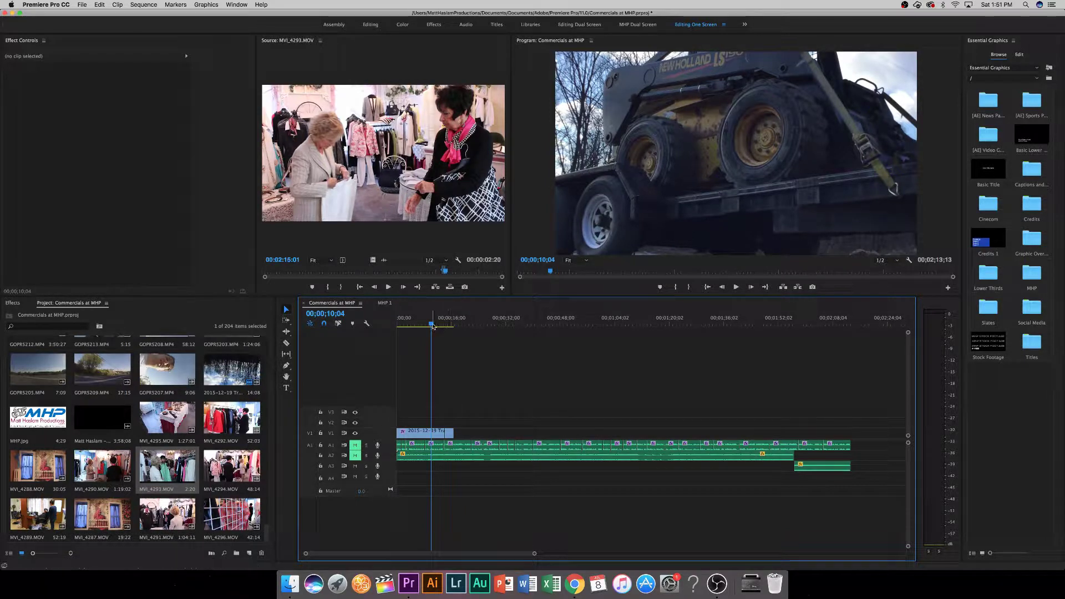
mouse_move(431, 327)
mouse_down()
mouse_move(417, 331)
mouse_move(442, 329)
mouse_move(410, 328)
mouse_up()
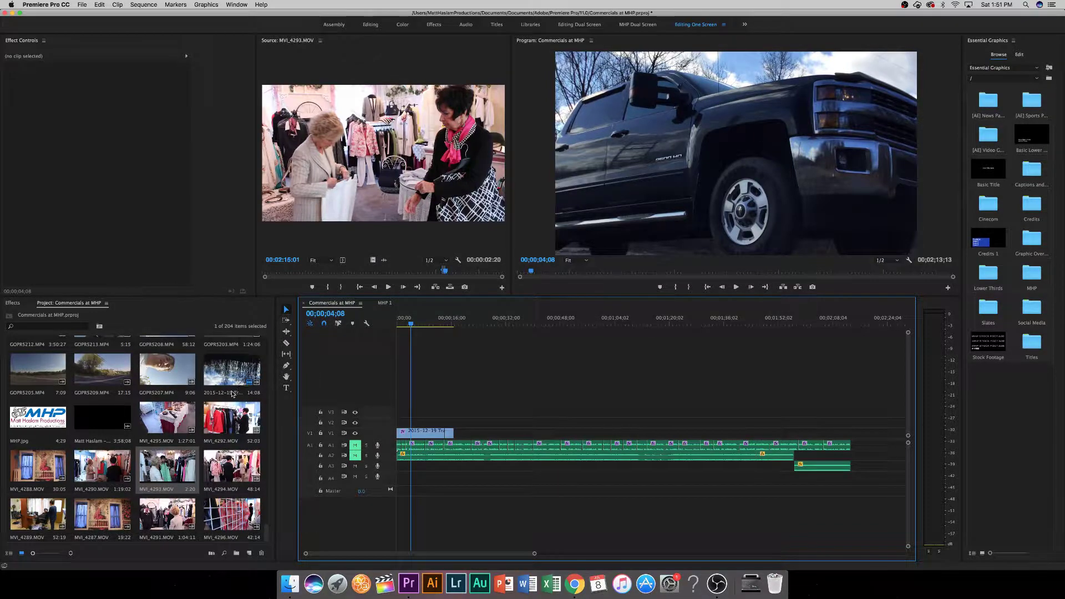
Browse the project's clips and preview the MVI_4294.MOV clothing clip and the MVI_4289.MOV salon clip in the Source Monitor.
scroll(222, 410, up, 3)
scroll(220, 413, up, 10)
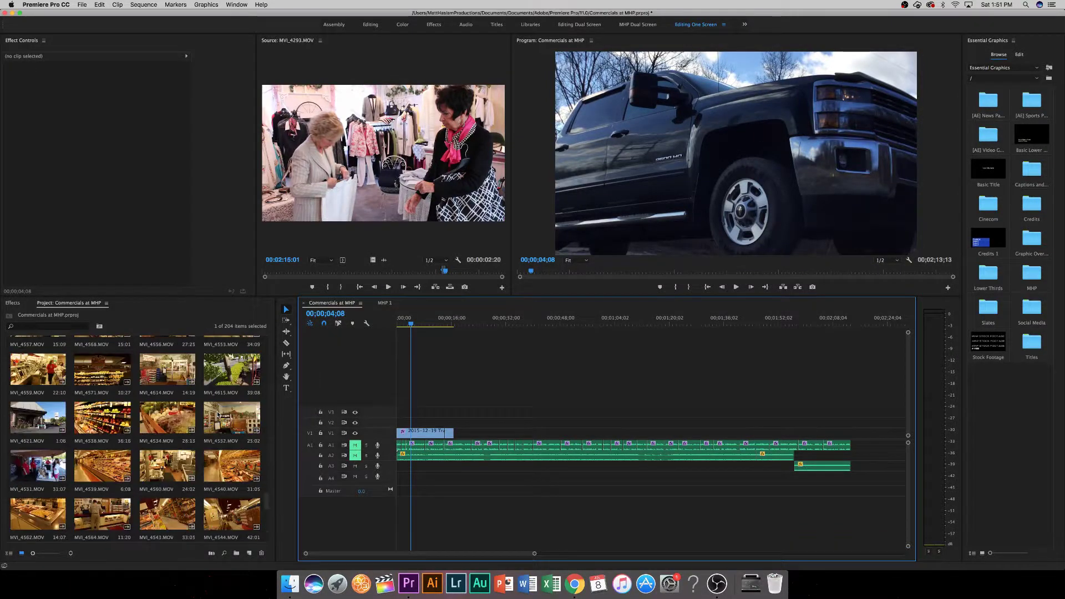
scroll(217, 414, down, 10)
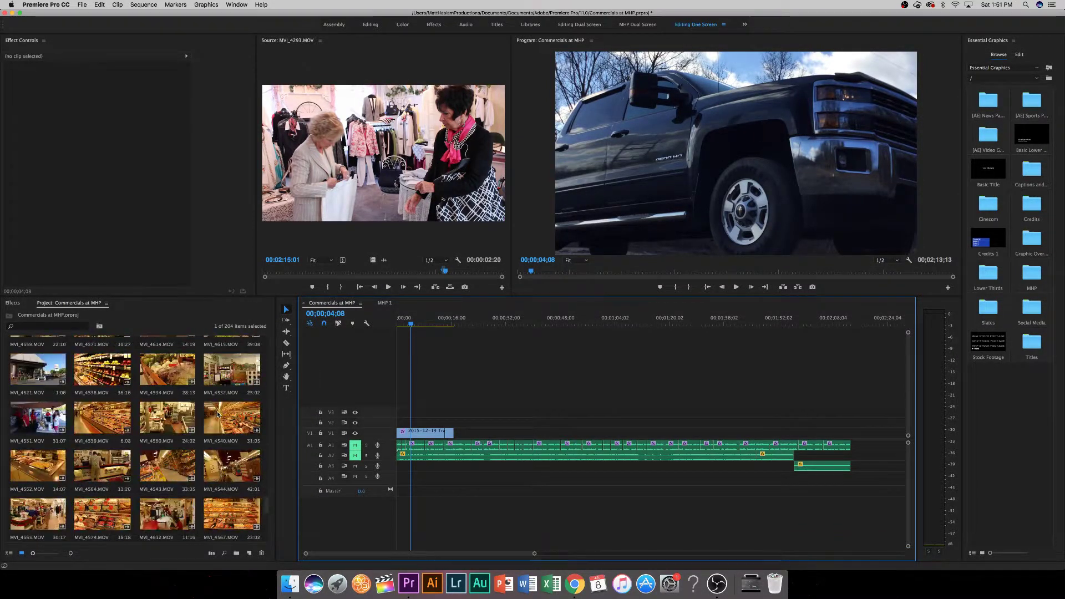
double_click(232, 465)
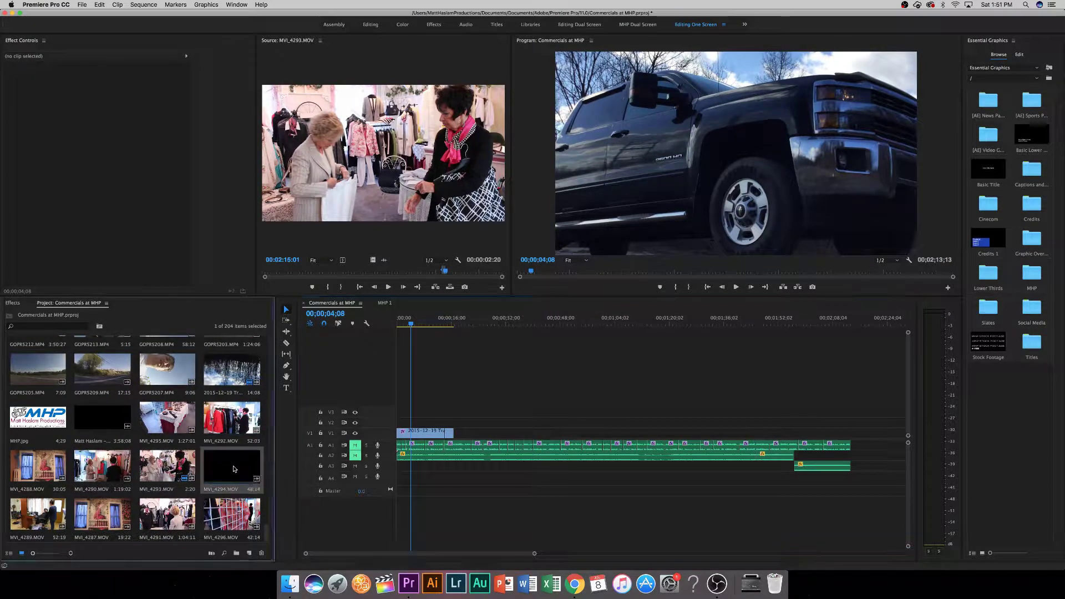
drag(312, 272, 492, 271)
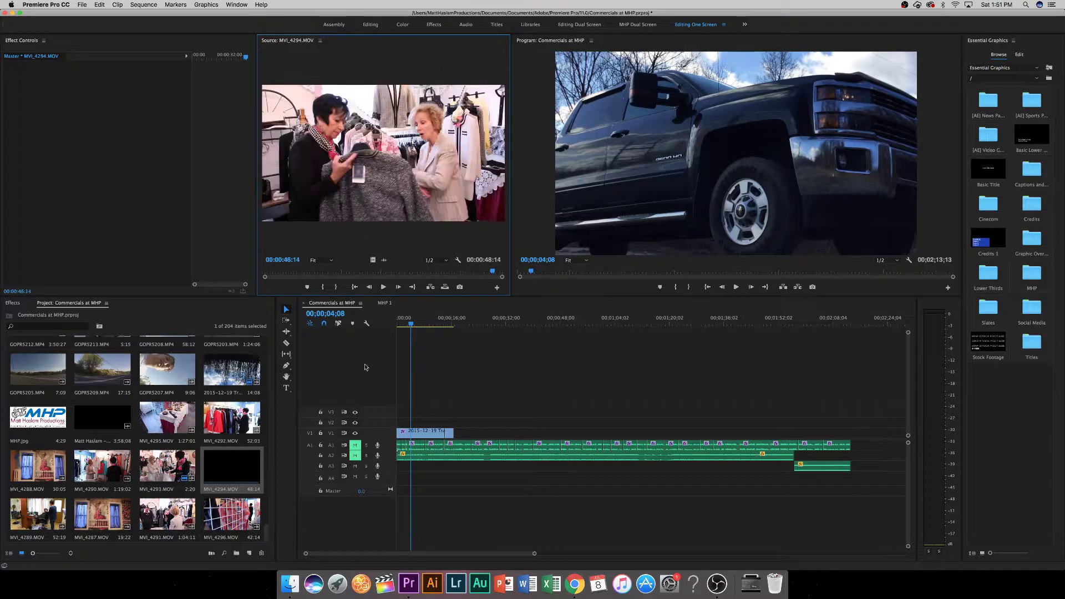
double_click(35, 516)
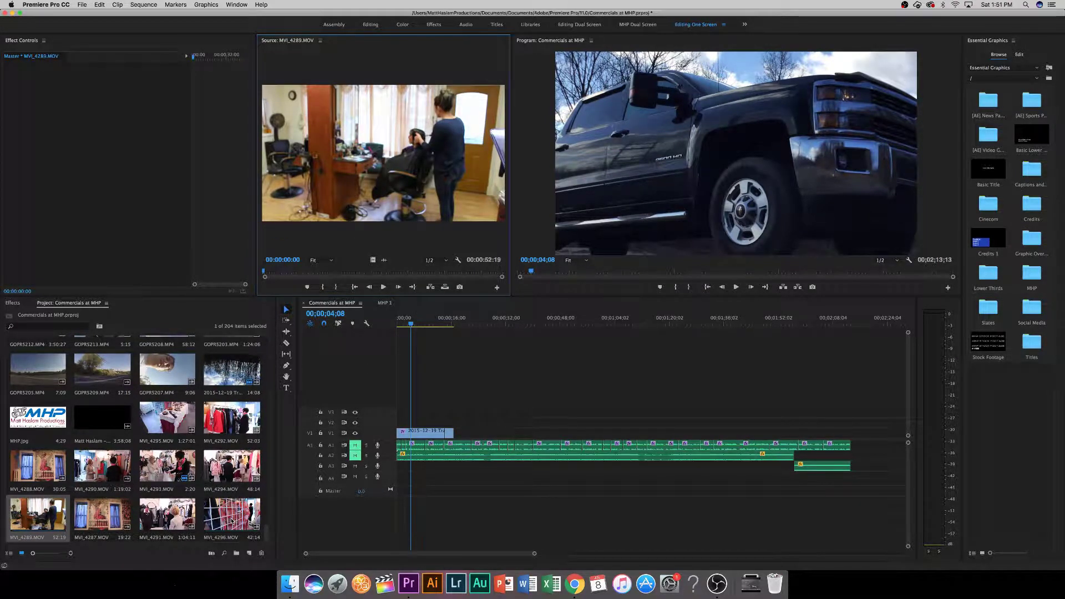
Import MVI_4257.MOV into the project and mark a 4:13 range ending at 00:00:06:03 on it in the Source Monitor.
double_click(263, 488)
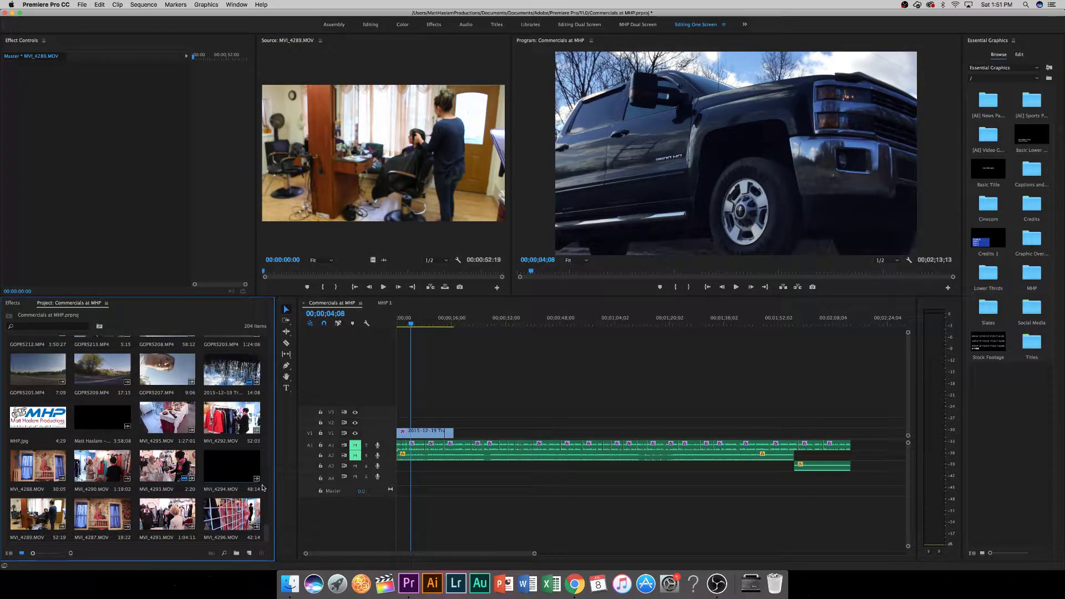
key(Escape)
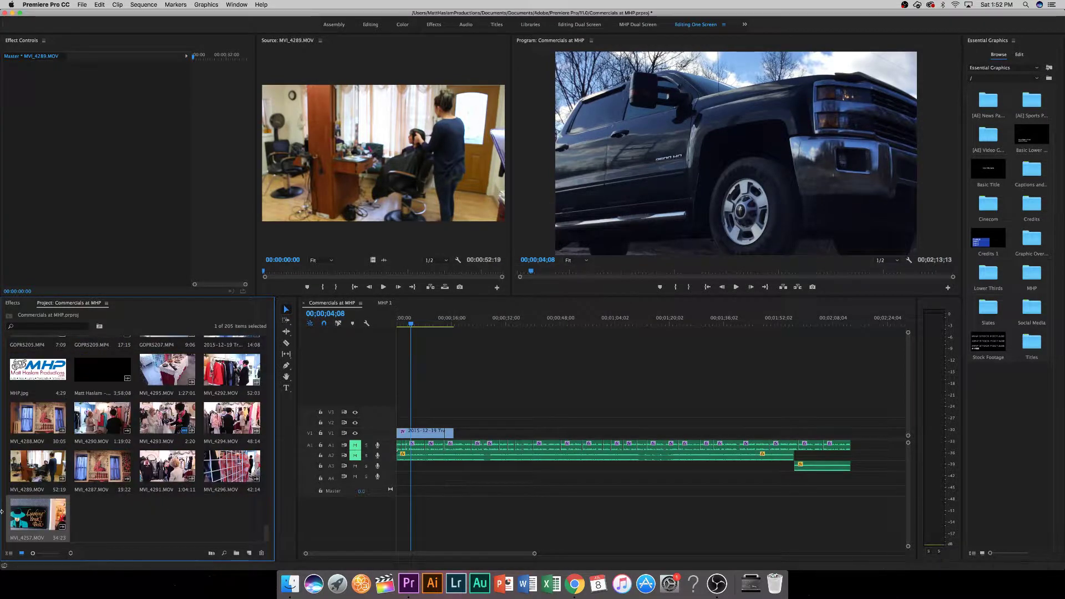
double_click(35, 522)
drag(268, 272, 306, 275)
key(i)
click(341, 287)
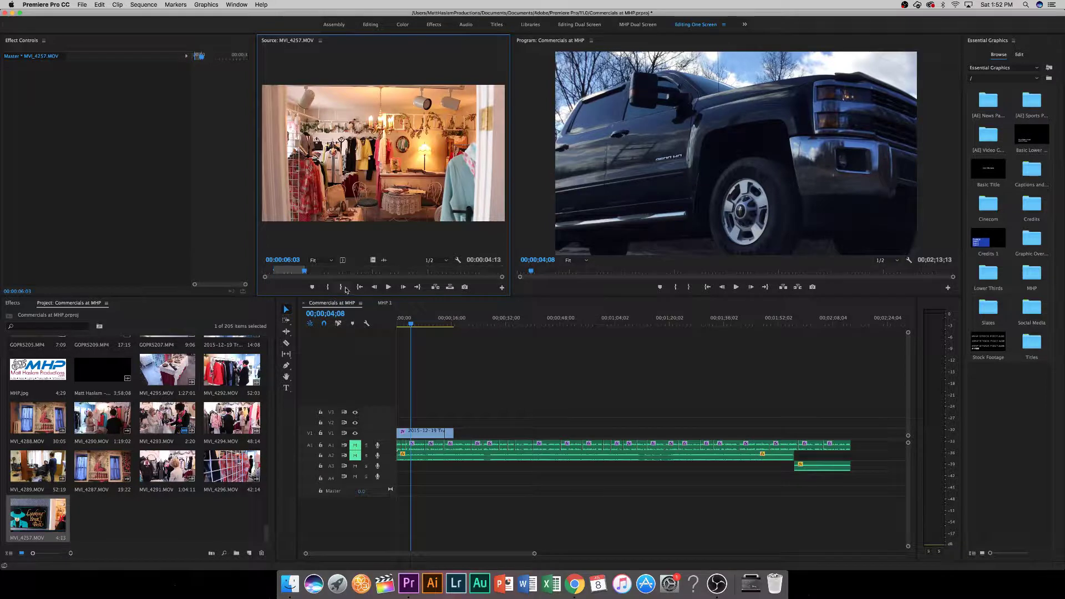
Add only the video of the marked MVI_4257.MOV range to the end of V1 and play back the sequence.
drag(374, 259, 461, 432)
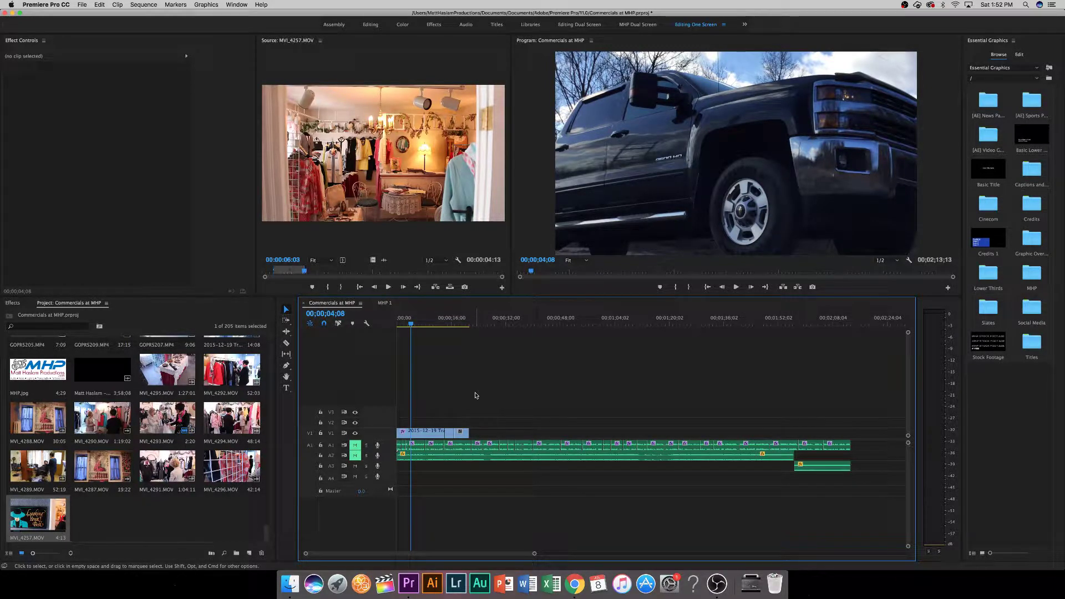
key(Home)
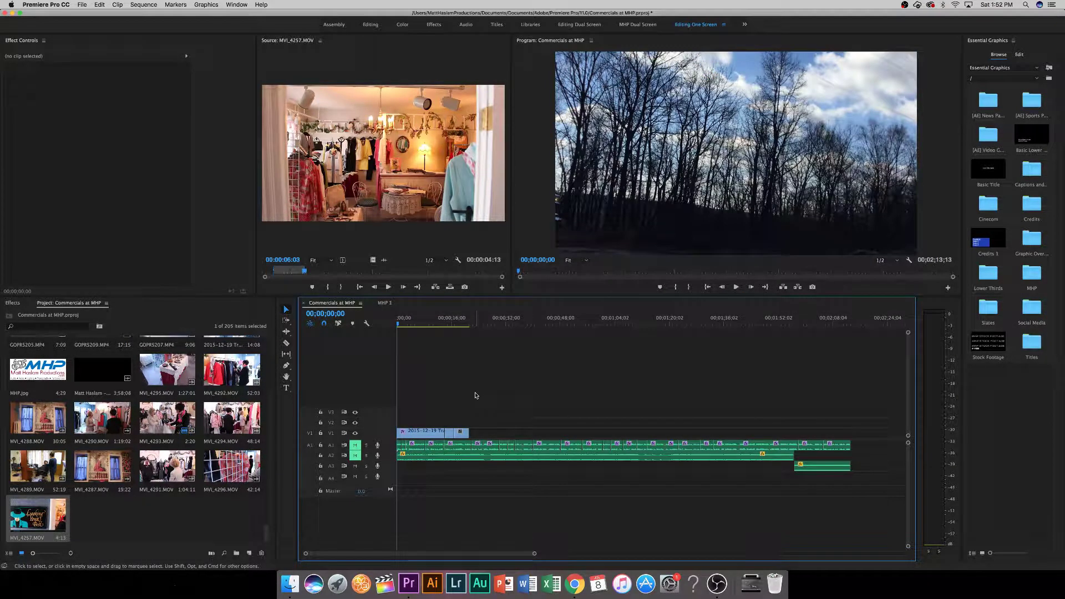
key(space)
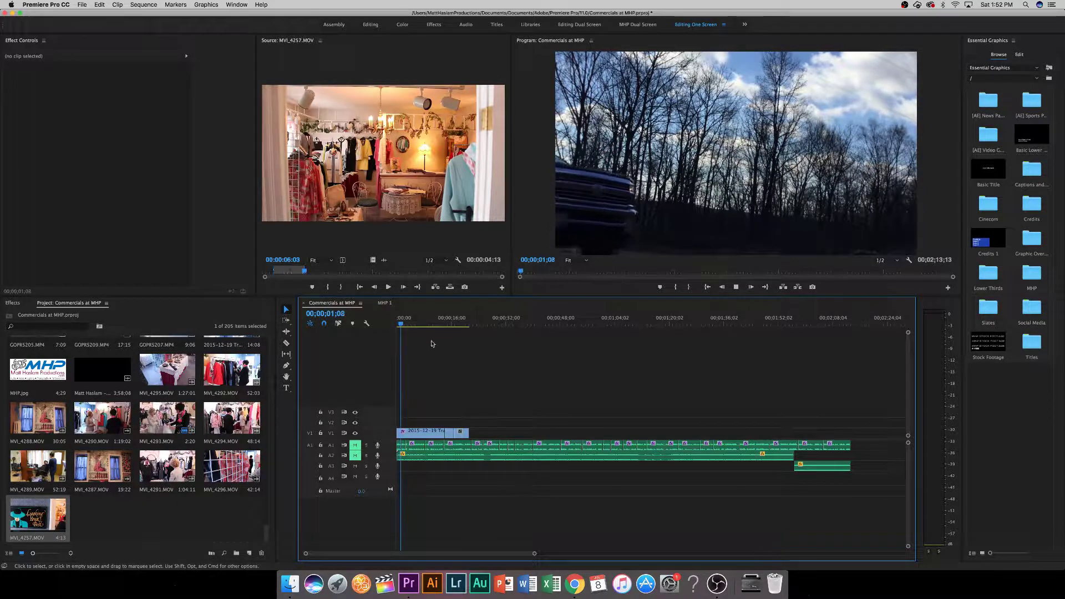
click(427, 321)
drag(427, 320, 443, 322)
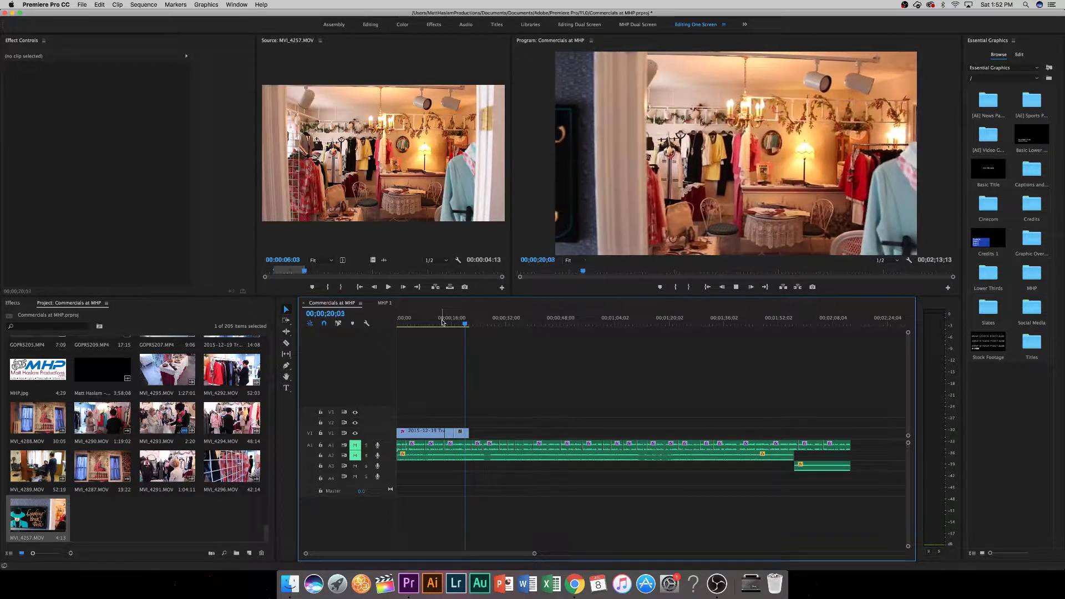
key(space)
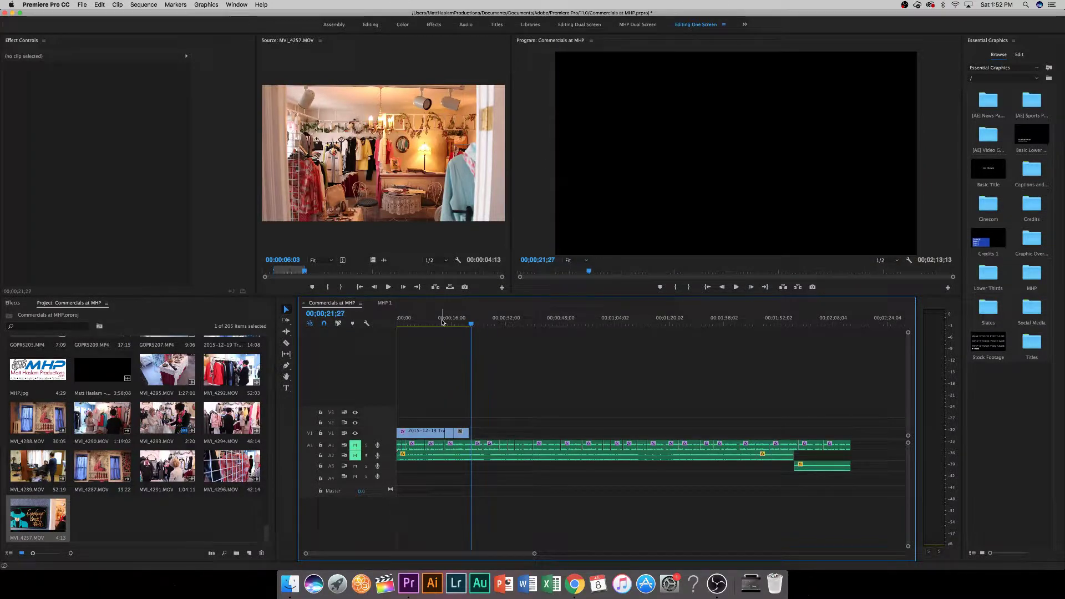
Move the MVI_4257.MOV shot ahead of the other clothing-store clip on V1 and review the two shots.
mouse_move(464, 429)
mouse_down()
mouse_move(453, 427)
mouse_move(472, 425)
mouse_move(453, 423)
mouse_move(464, 437)
mouse_move(455, 436)
mouse_up()
shift+click(450, 423)
click(443, 324)
key(space)
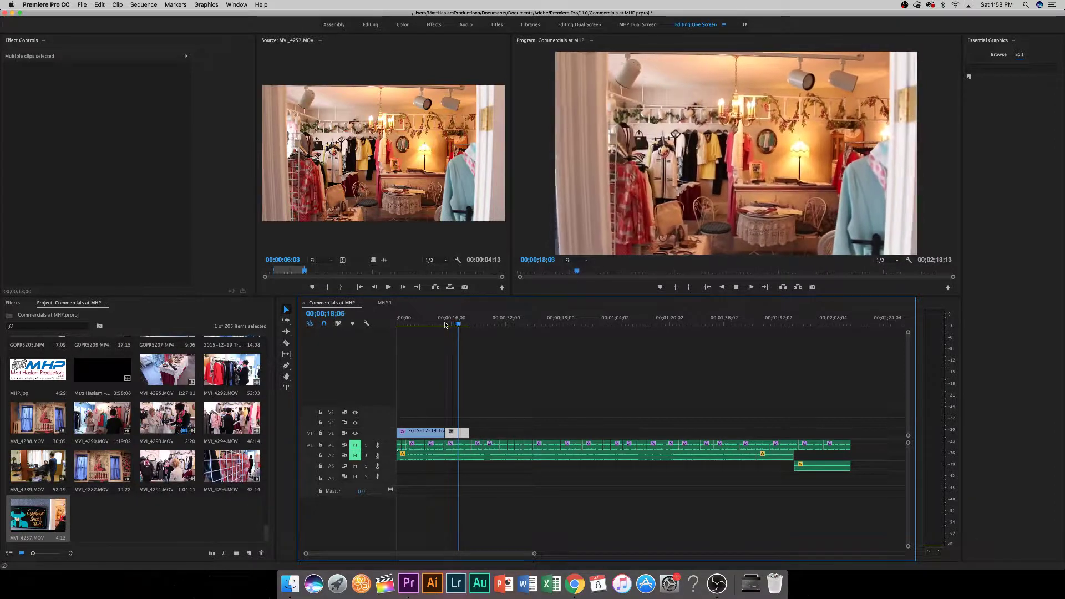
click(454, 323)
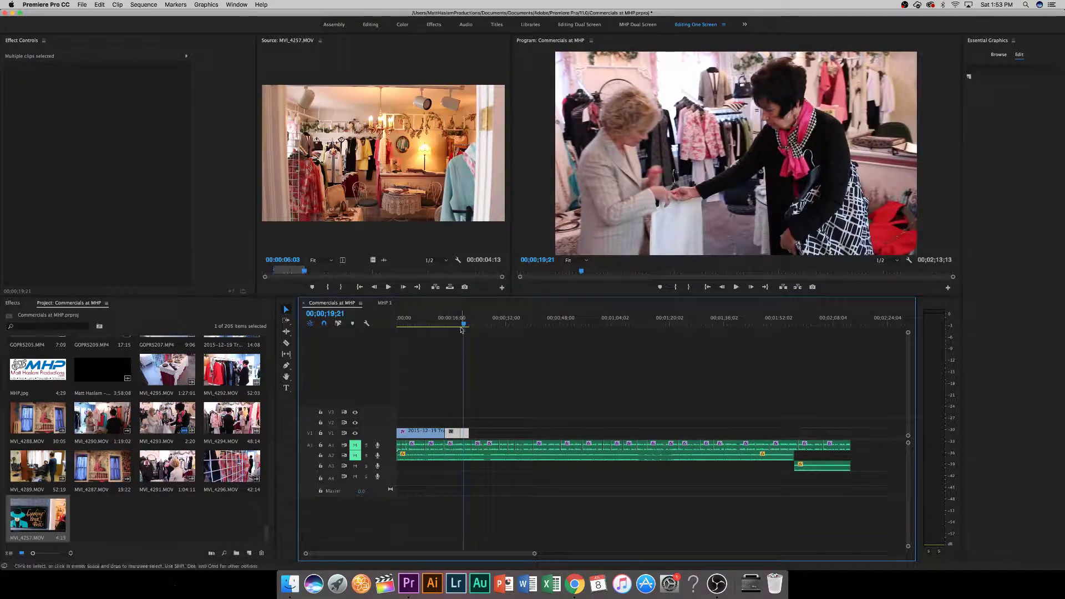
click(460, 432)
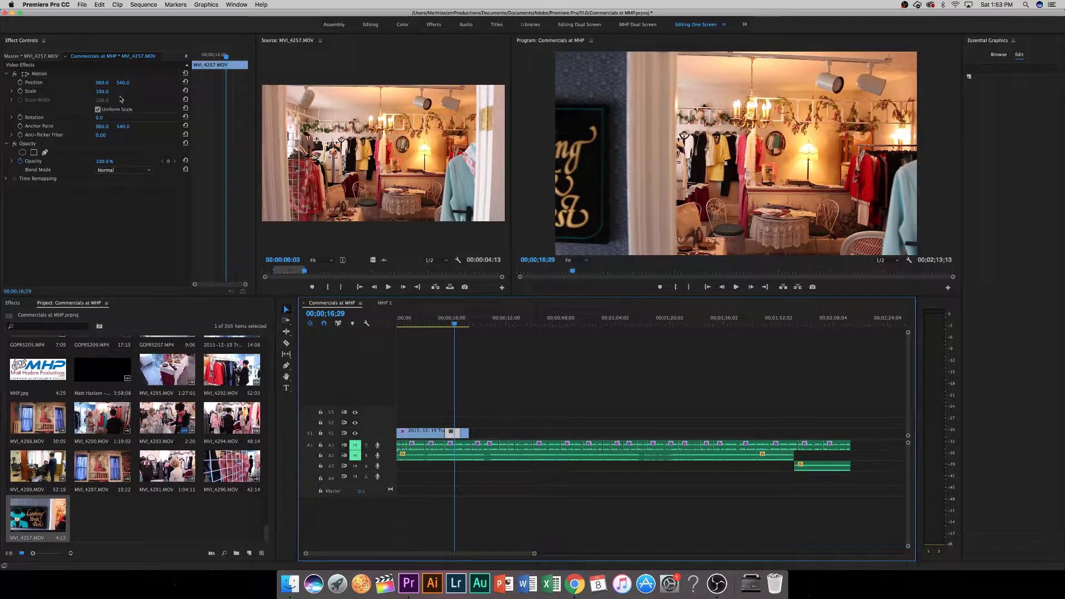
mouse_move(455, 322)
mouse_down()
mouse_move(443, 323)
mouse_move(461, 322)
mouse_up()
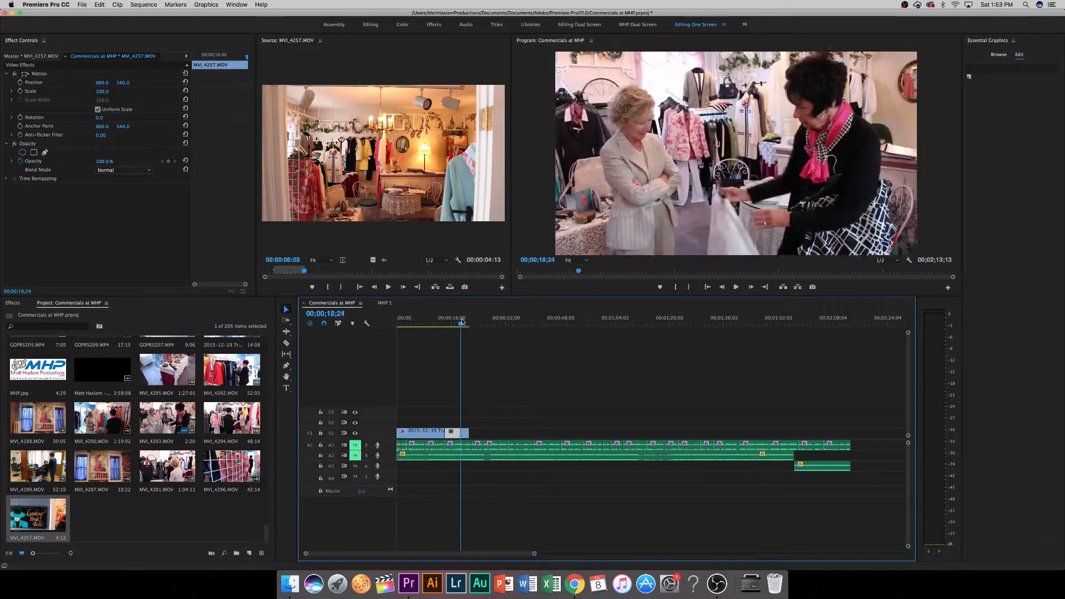
Mark a 3:29 range ending at 00:00:15:10 on MVI_4289.MOV and add its video to the end of V1.
click(145, 521)
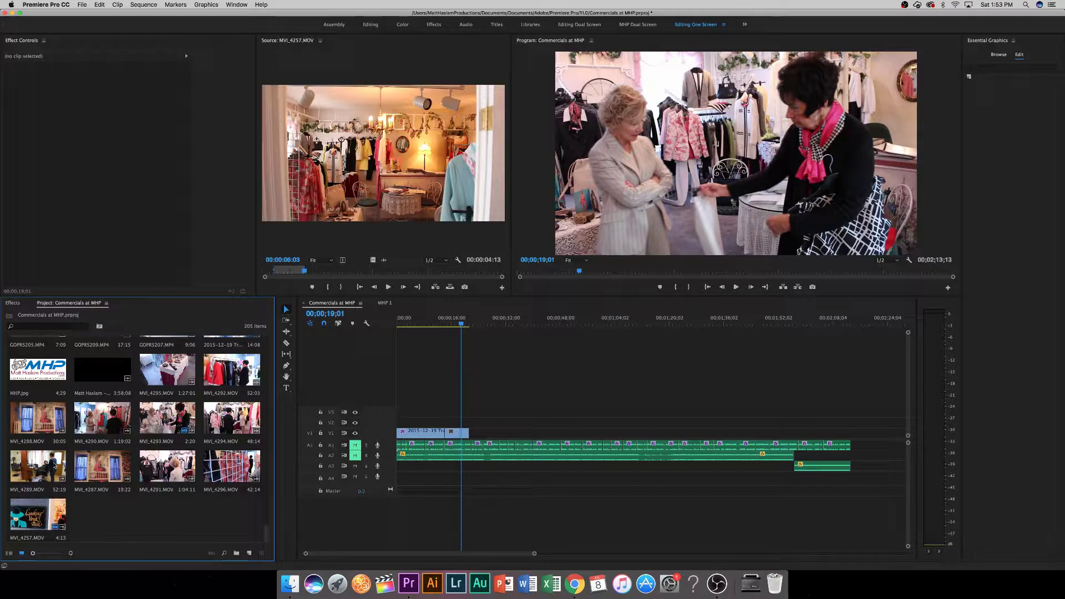
double_click(37, 466)
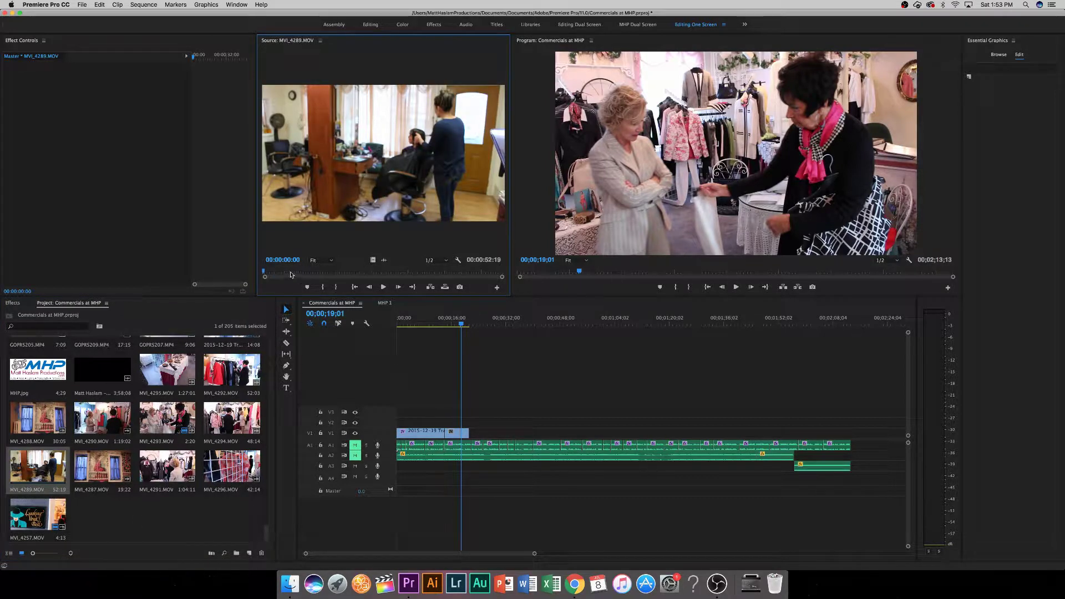
drag(290, 274, 315, 275)
click(325, 287)
key(space)
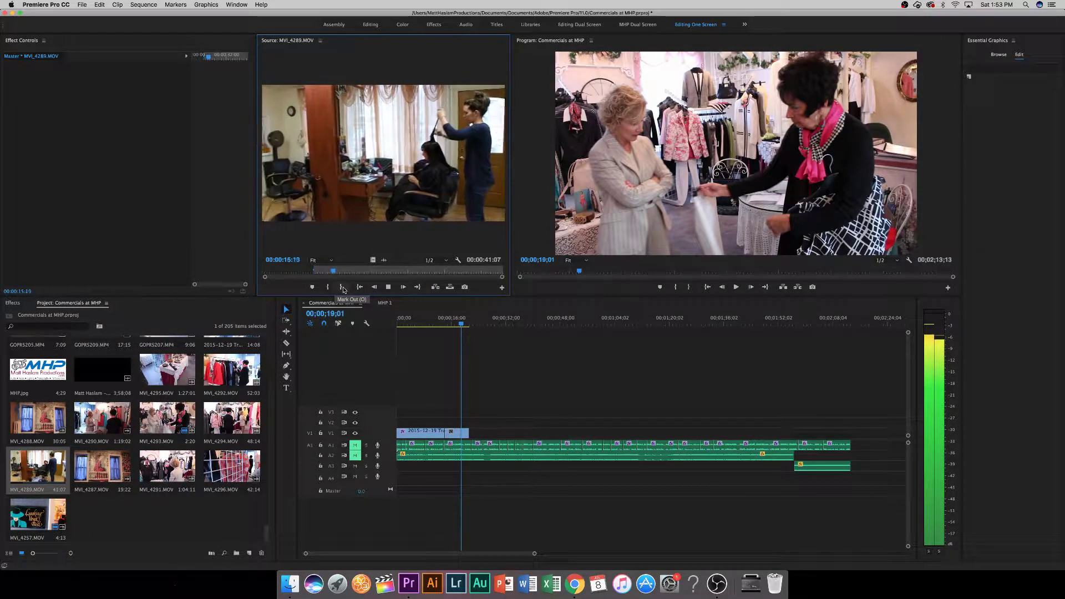
key(space)
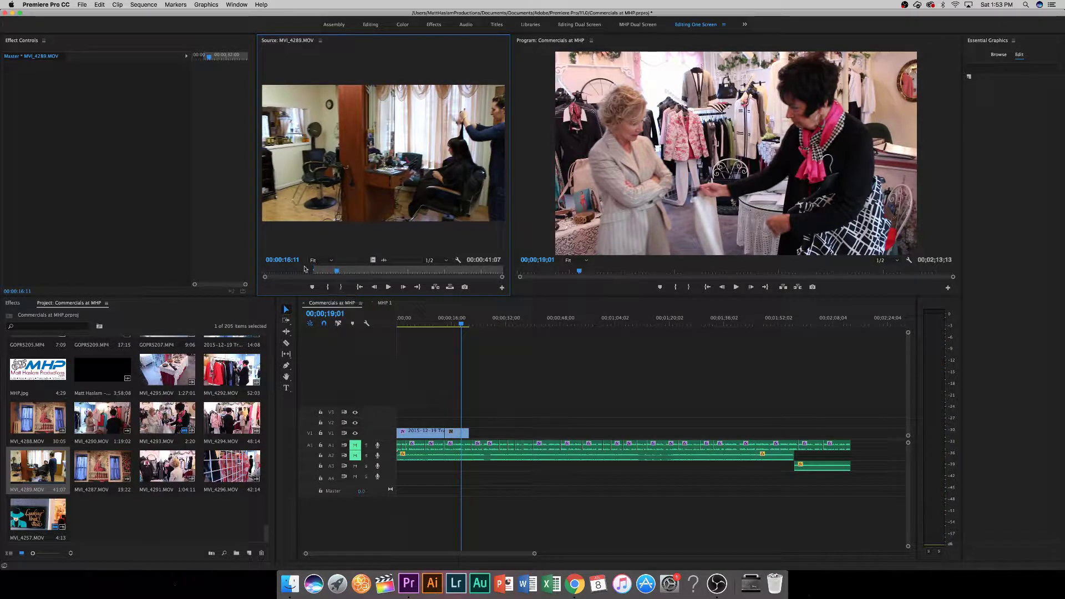
drag(289, 270, 481, 438)
click(343, 285)
click(500, 424)
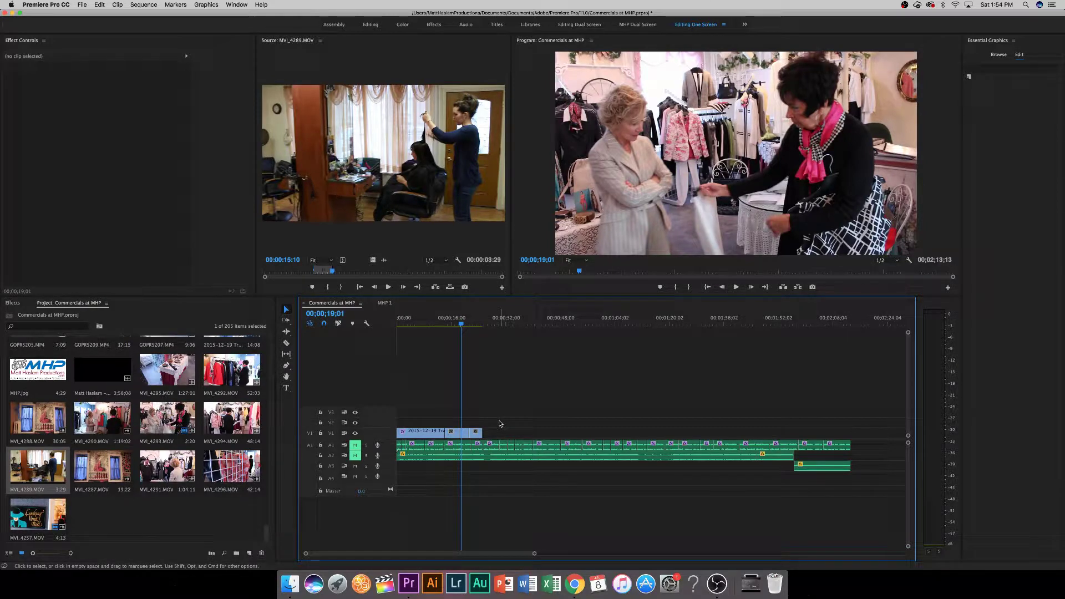
Compare the salon, clothing-store and truck shots on V1 by jumping between them in the sequence.
key(Home)
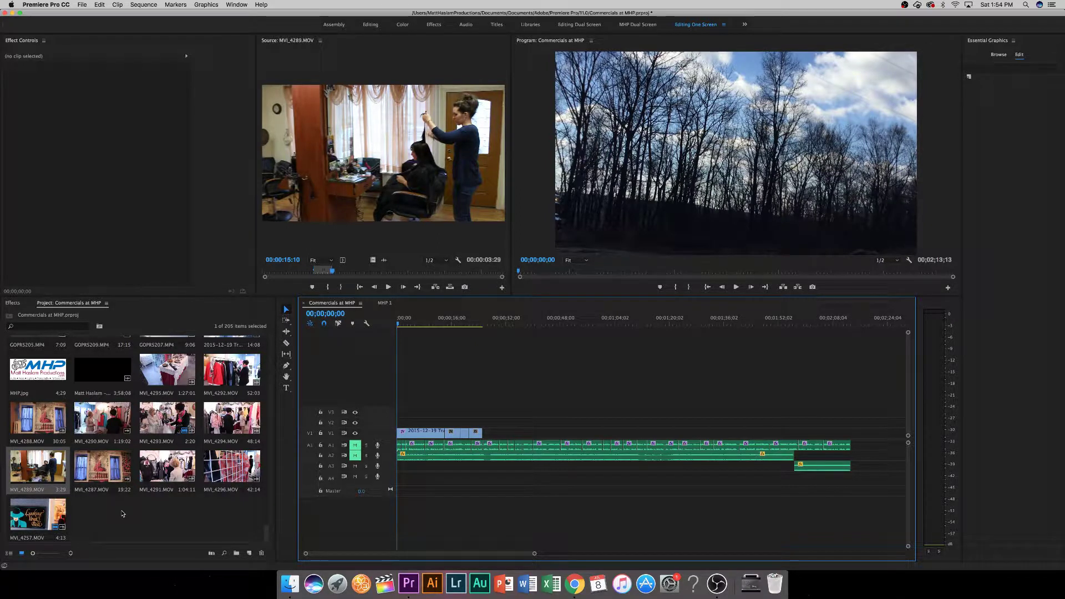
click(476, 323)
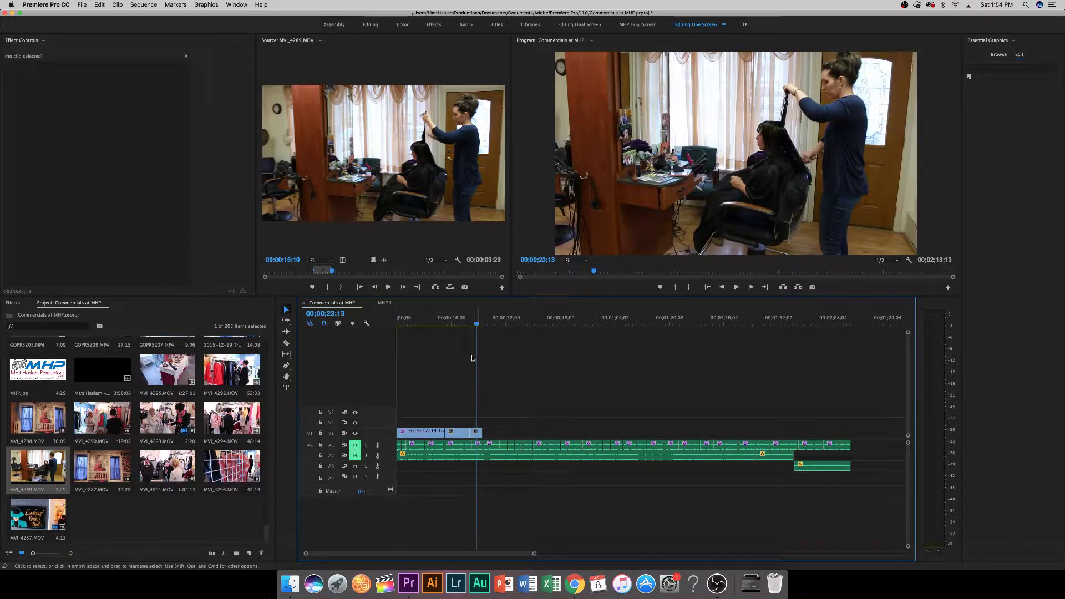
click(459, 322)
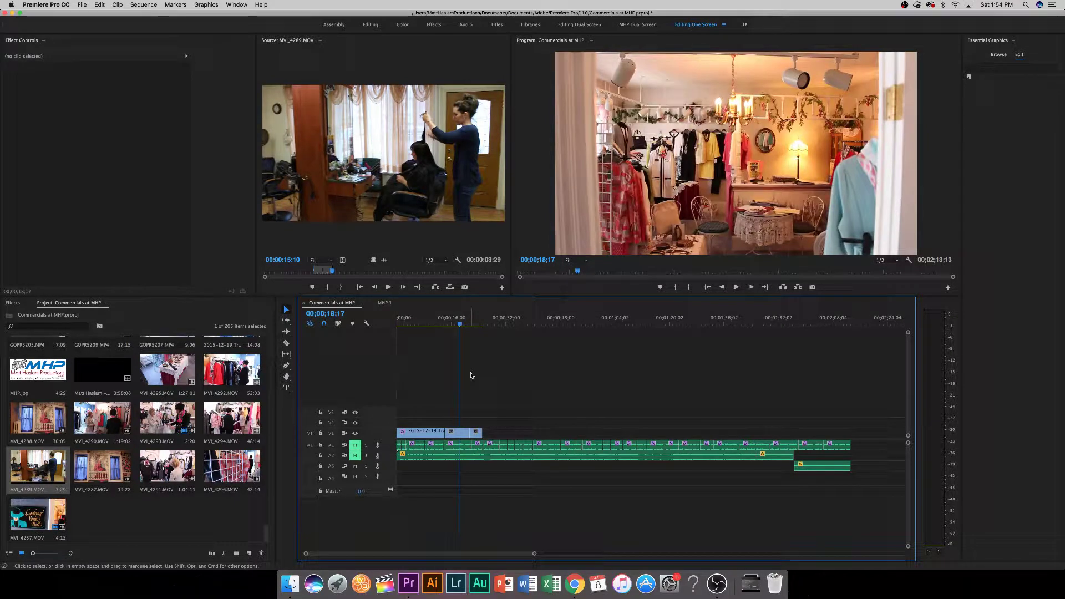
click(427, 324)
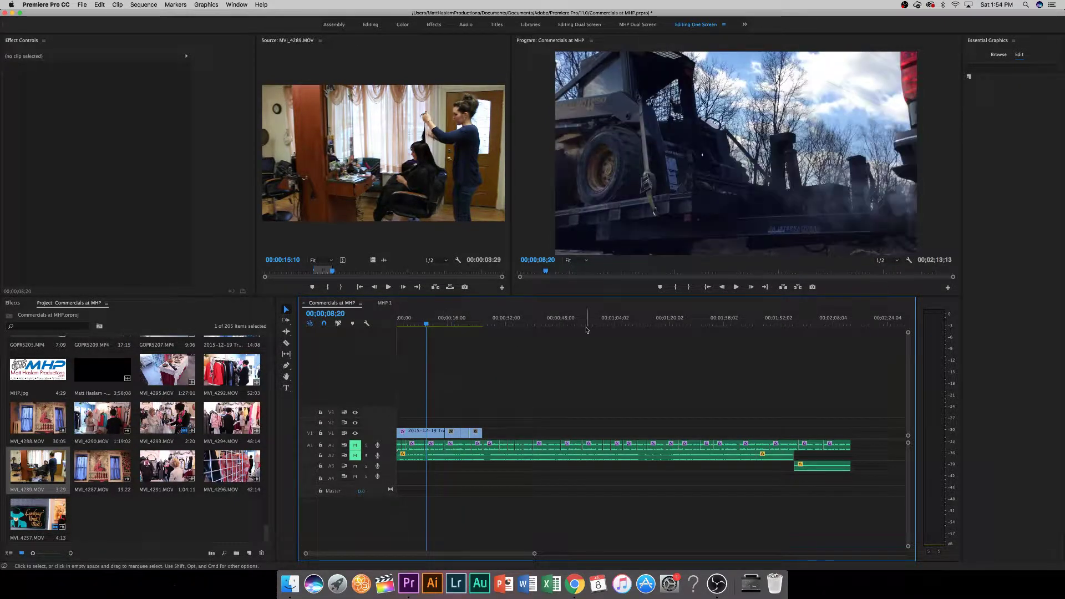
Browse back through the project's clips and preview Inspired Designs – FerroFluid GIF 4.mp4 in the Source Monitor.
click(169, 516)
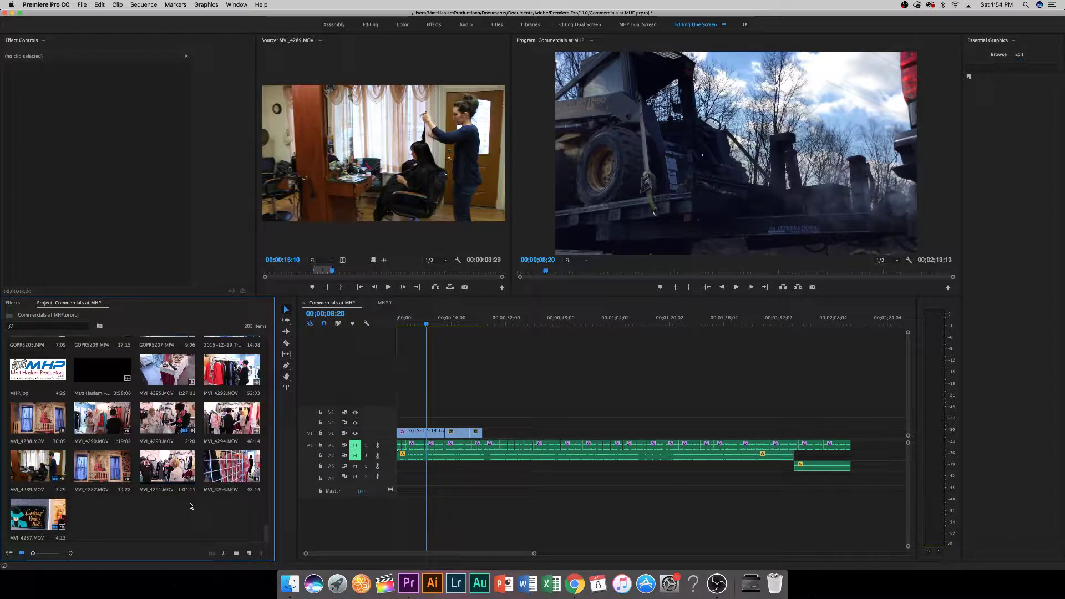
scroll(191, 505, up, 10)
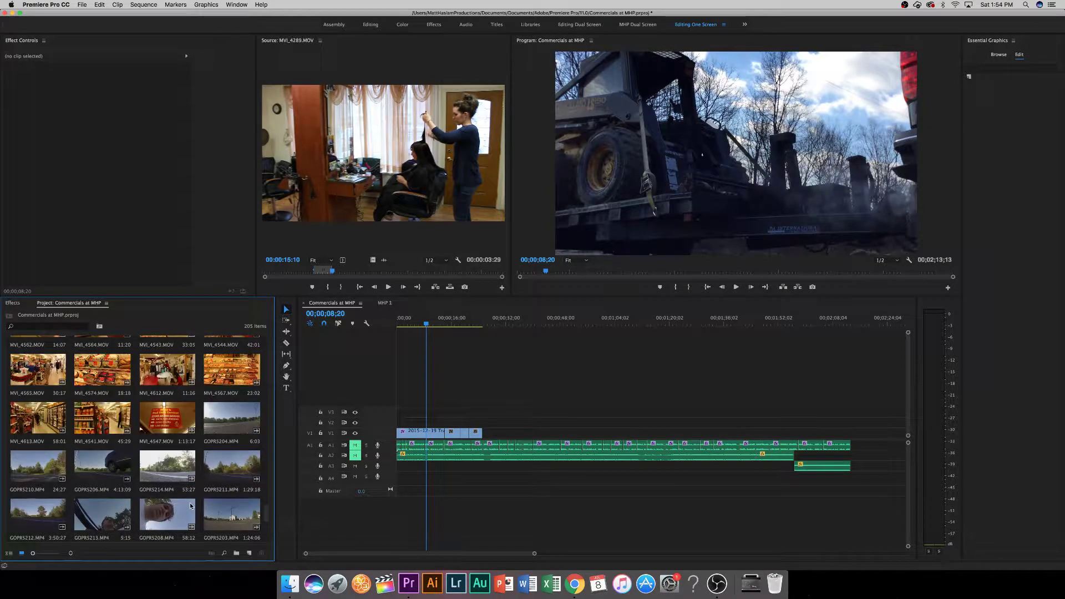
scroll(190, 506, up, 10)
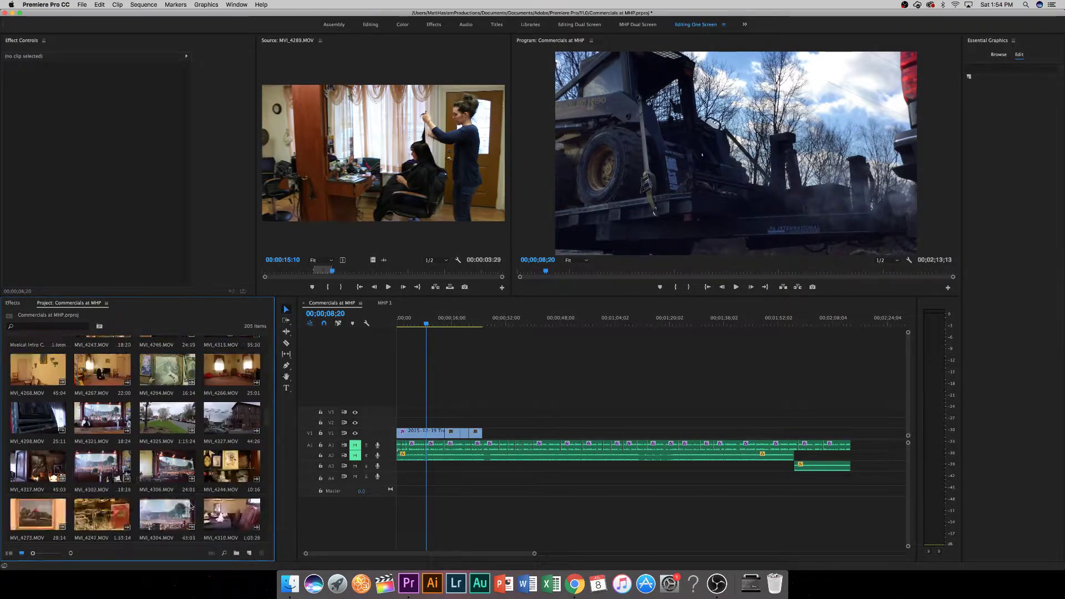
scroll(191, 506, up, 10)
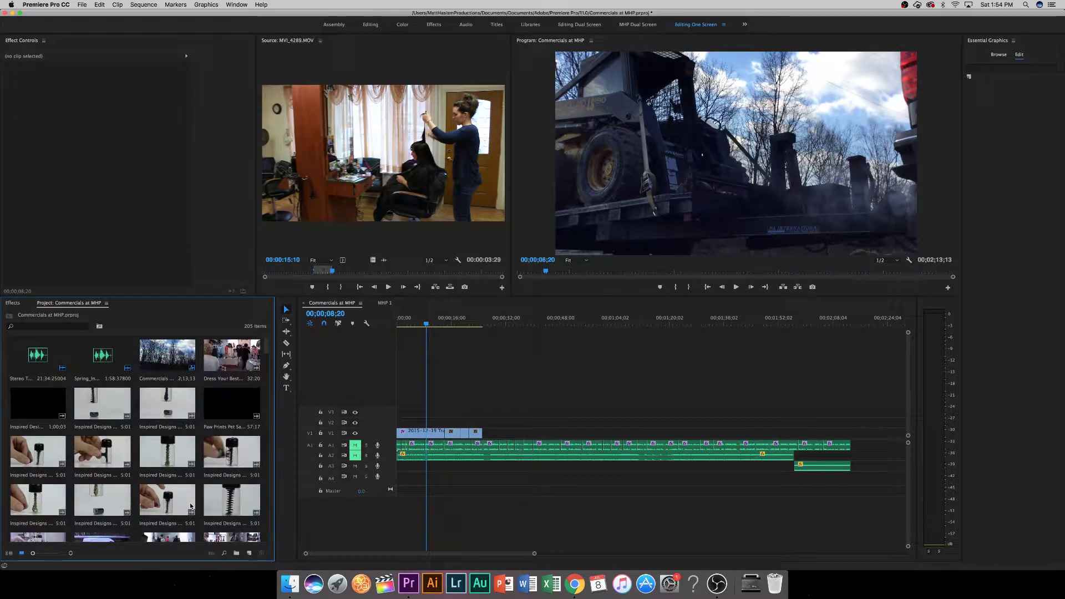
double_click(114, 404)
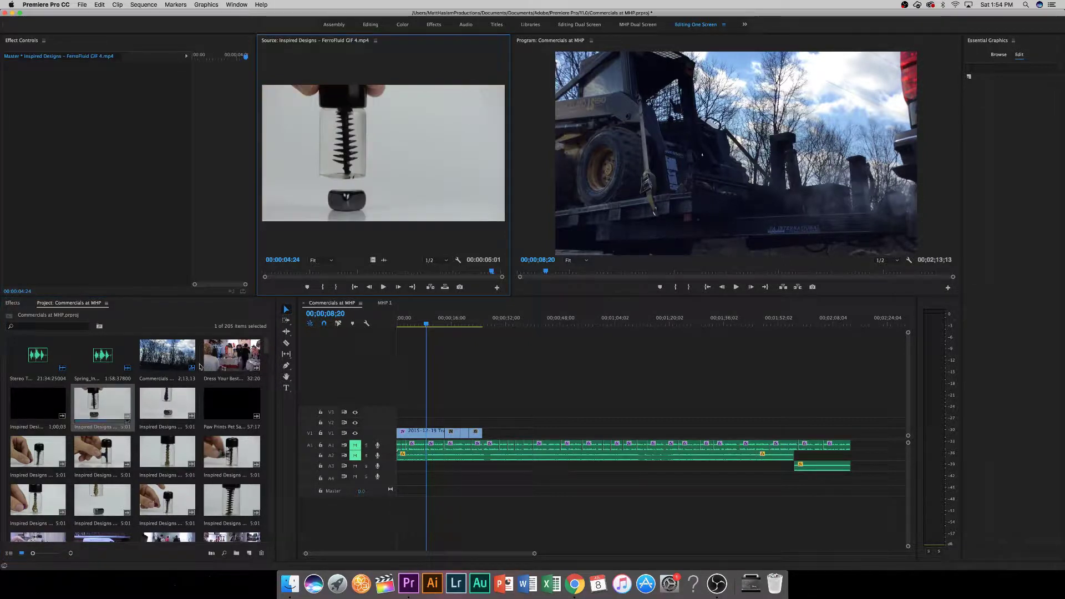
key(space)
drag(296, 272, 399, 273)
key(space)
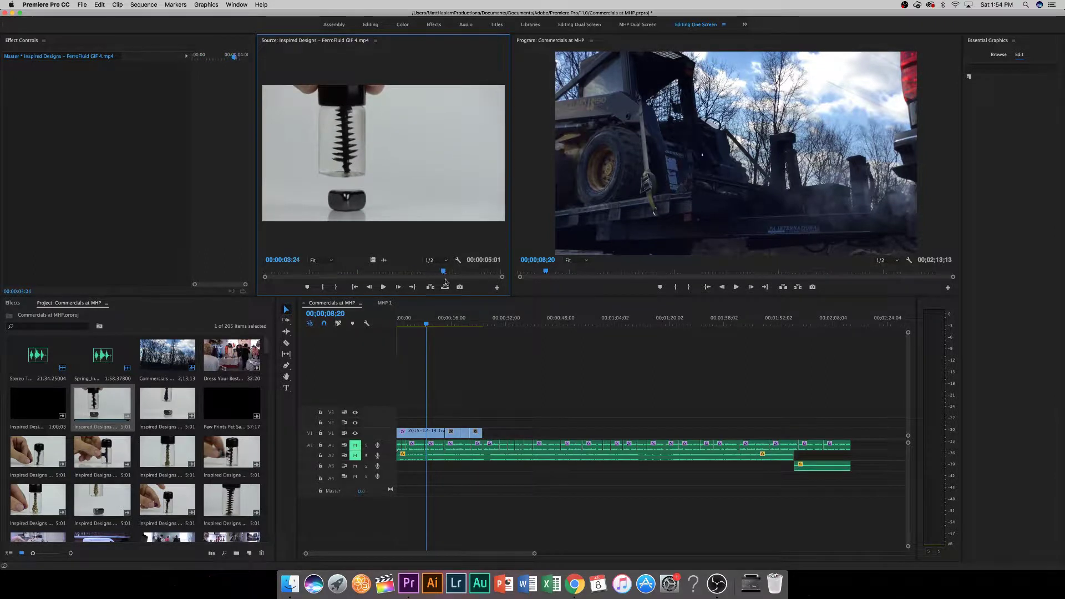
Mark the last 54;06 of Inspired Designs – 60 Second Commercial.mp4 and add its video to the end of V1.
double_click(27, 405)
key(space)
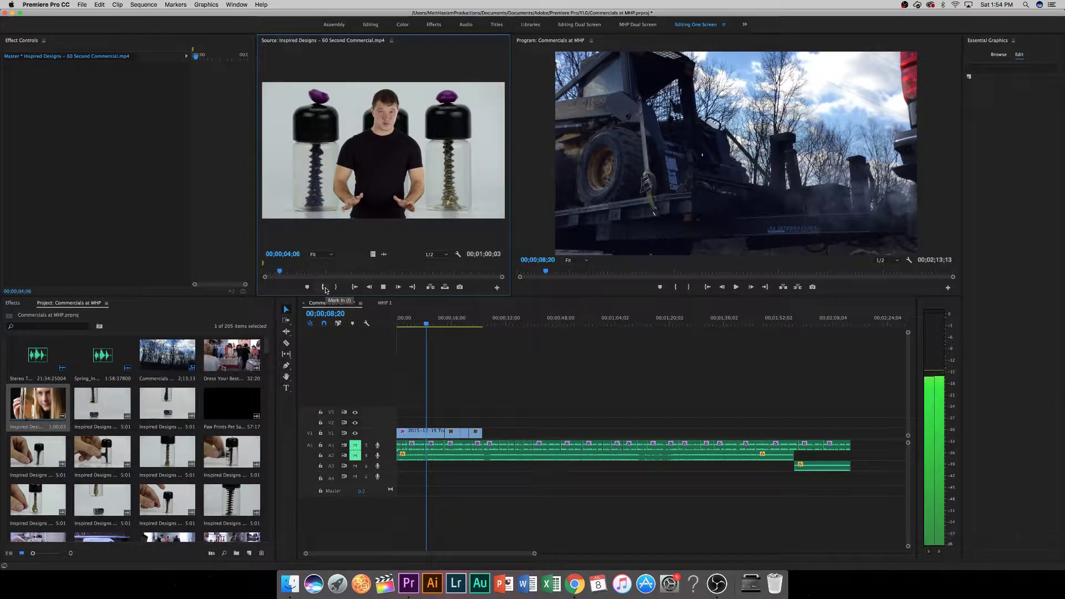
click(325, 287)
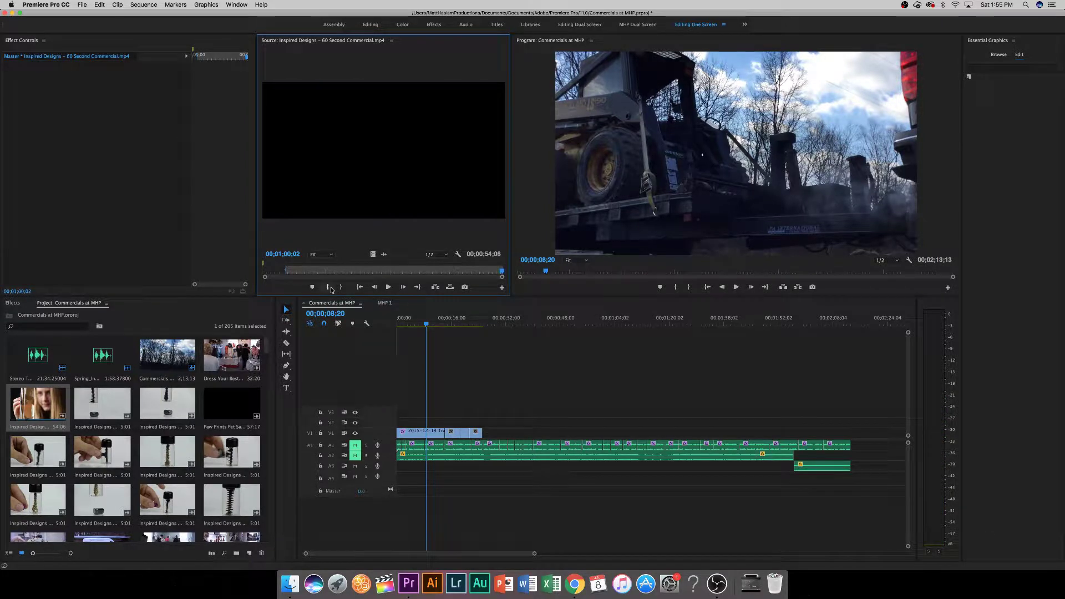
mouse_move(305, 273)
mouse_down()
mouse_move(285, 274)
mouse_move(313, 273)
mouse_up()
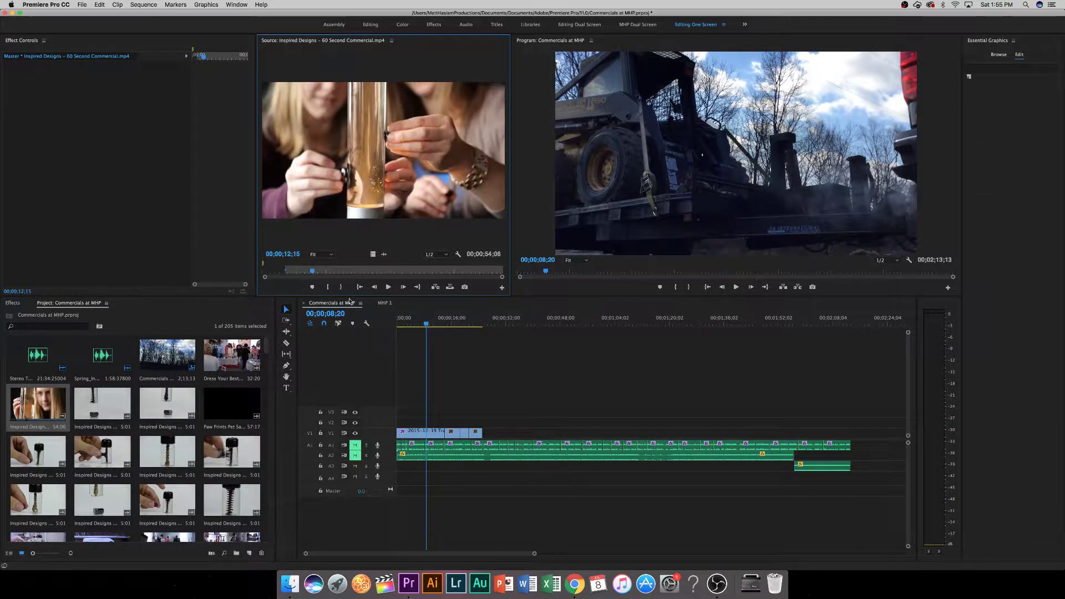
drag(372, 255, 487, 441)
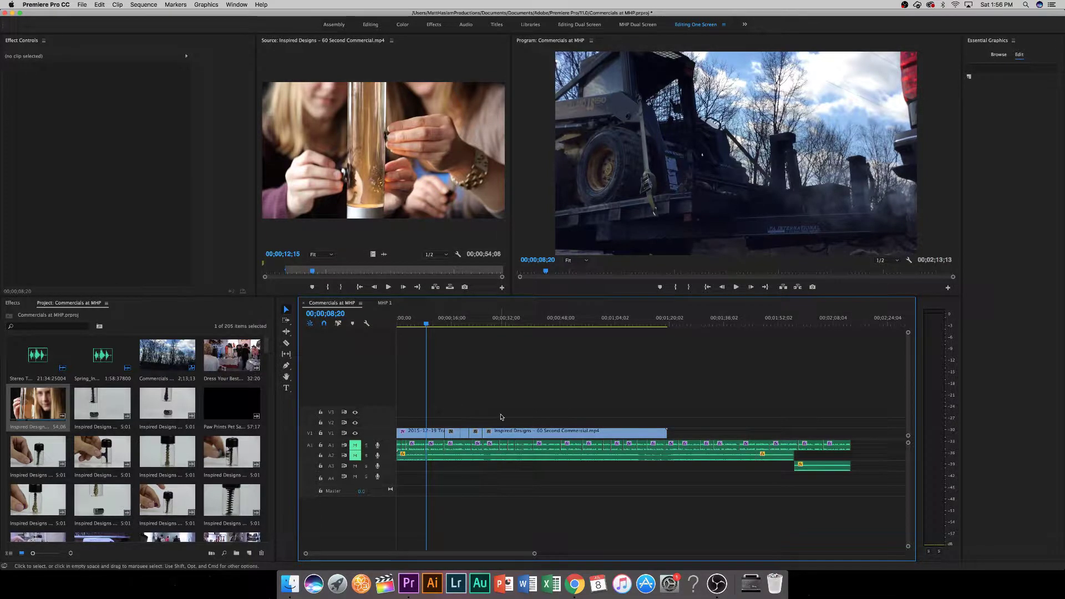
Split the Inspired Designs commercial on V1 at 00;00;27;28 and play the sequence on to 00;00;38;14.
key(space)
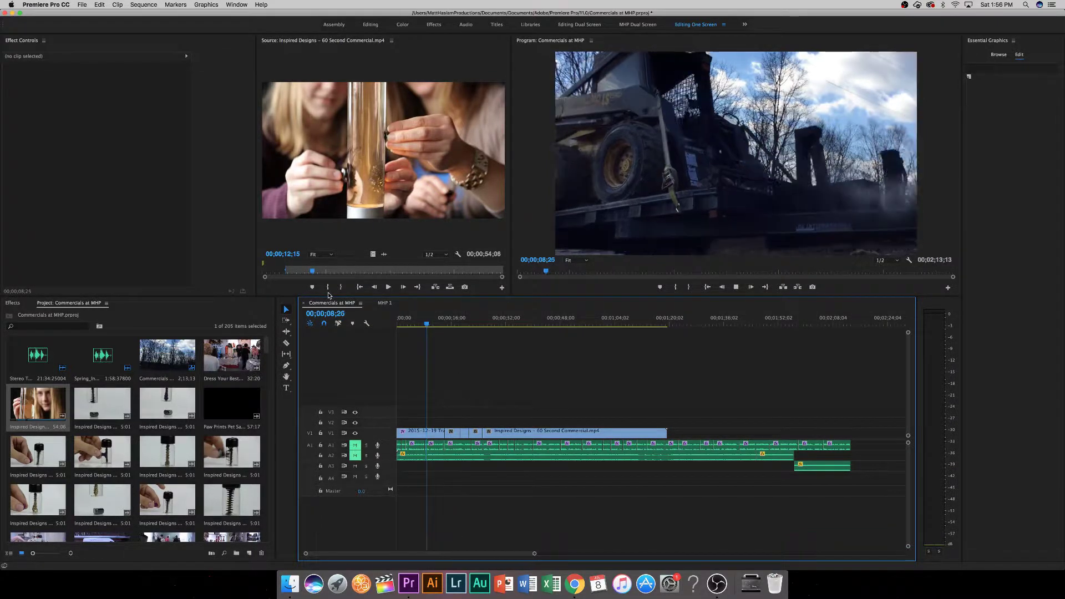
key(space)
click(480, 325)
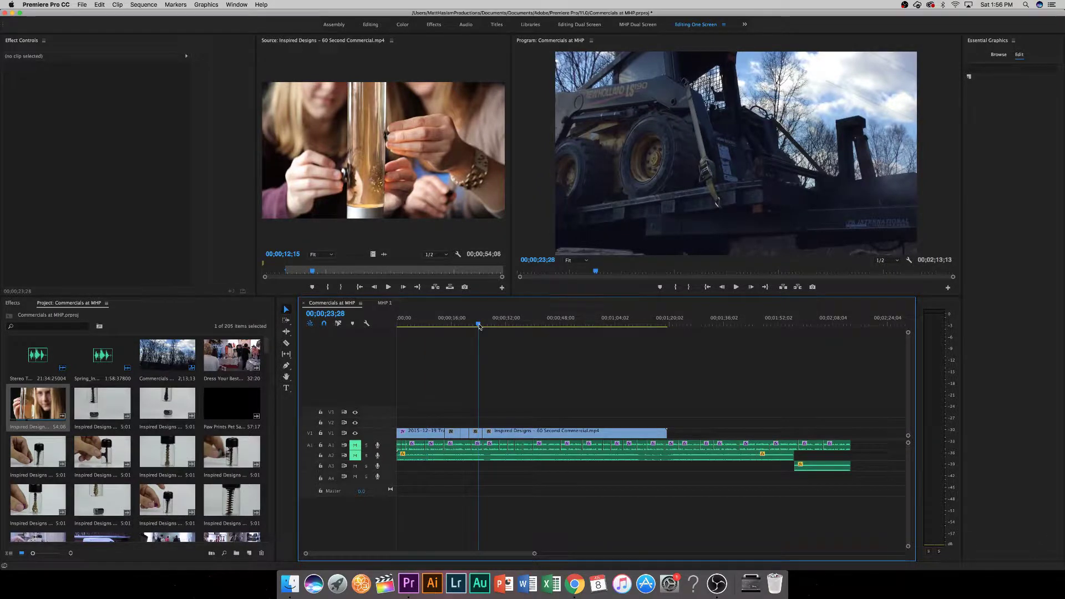
key(space)
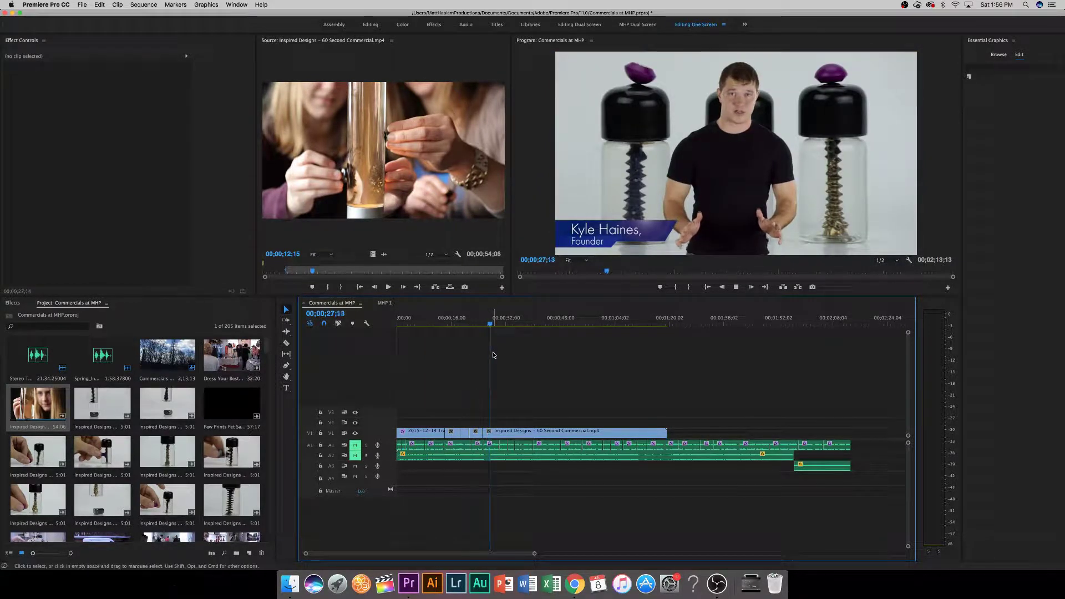
key(space)
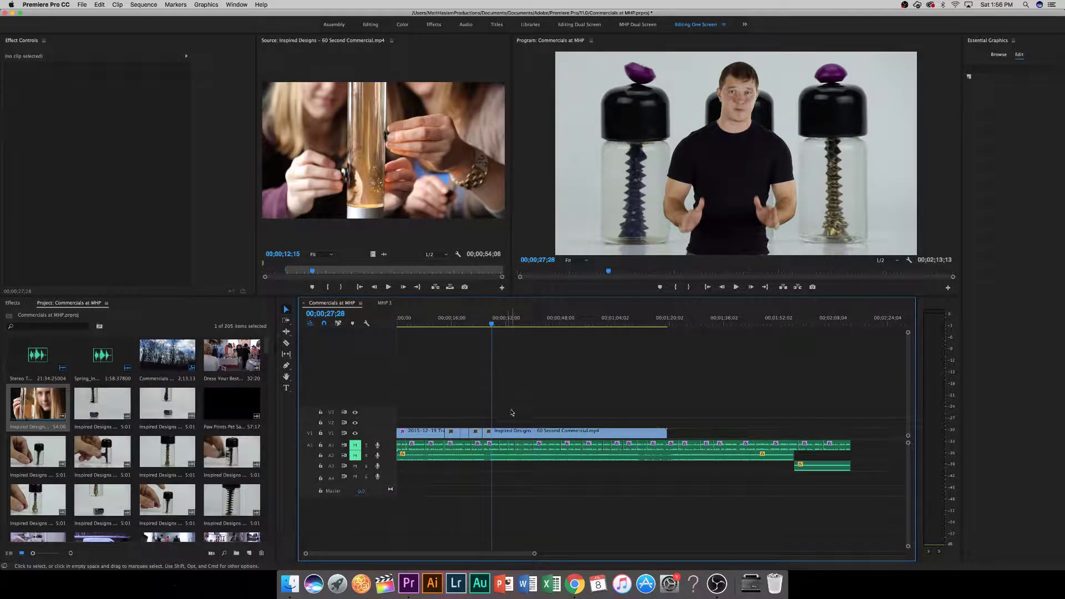
key(c)
click(493, 432)
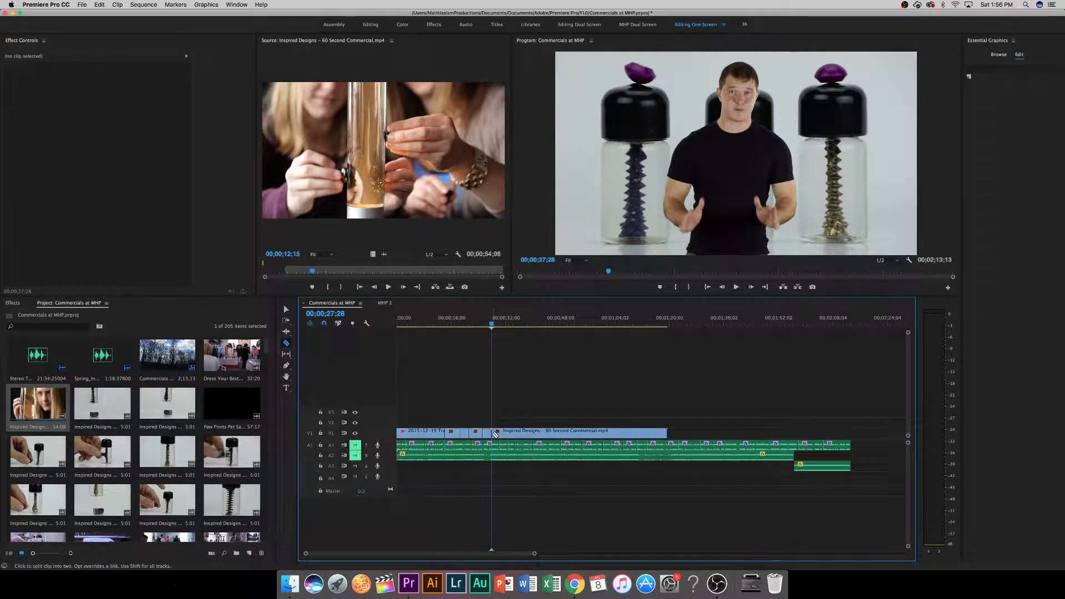
key(space)
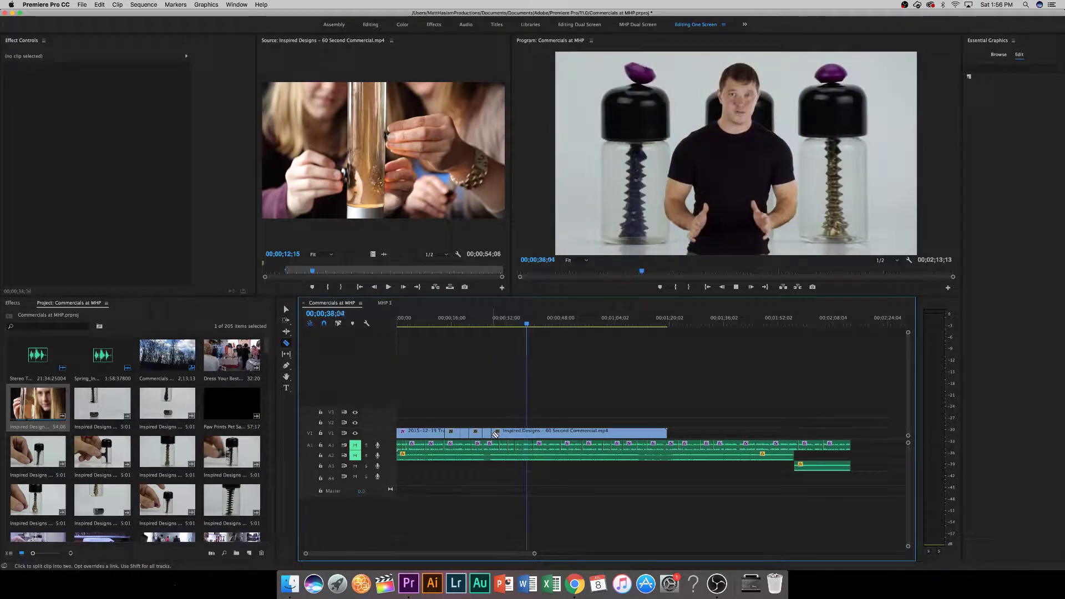
key(space)
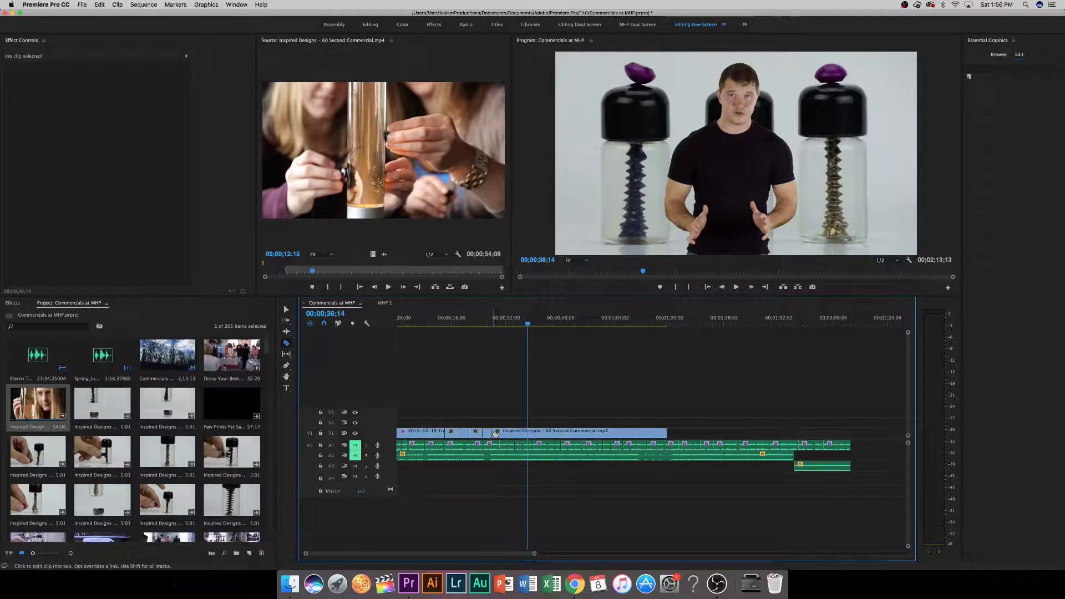
Scrub through the Inspired Designs commercial on V1 to 00;00;49;27 and select its long part after the cut.
click(535, 325)
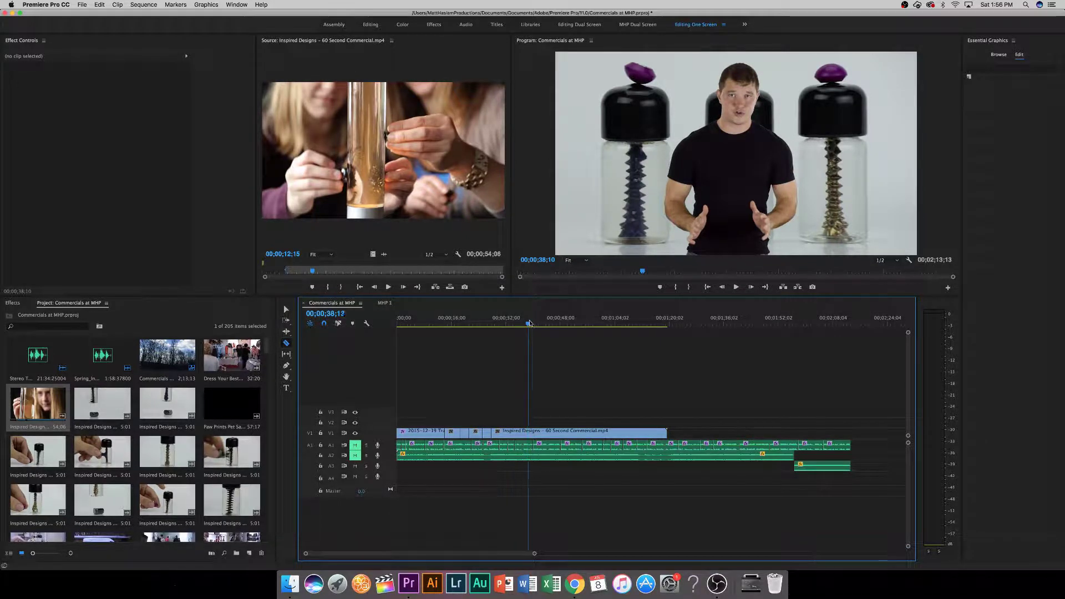
drag(535, 325, 566, 330)
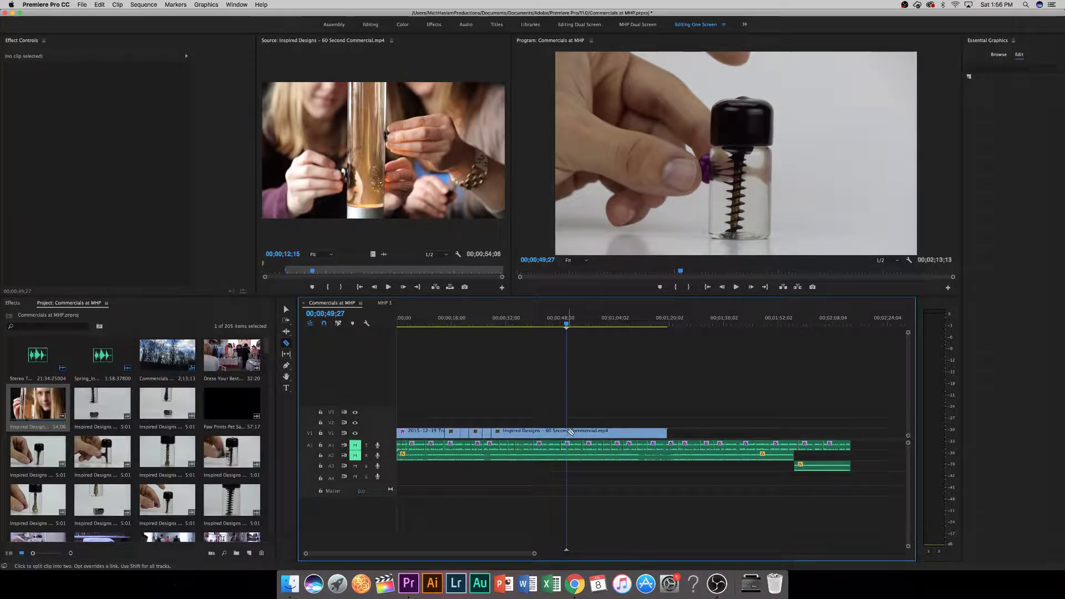
key(v)
click(539, 433)
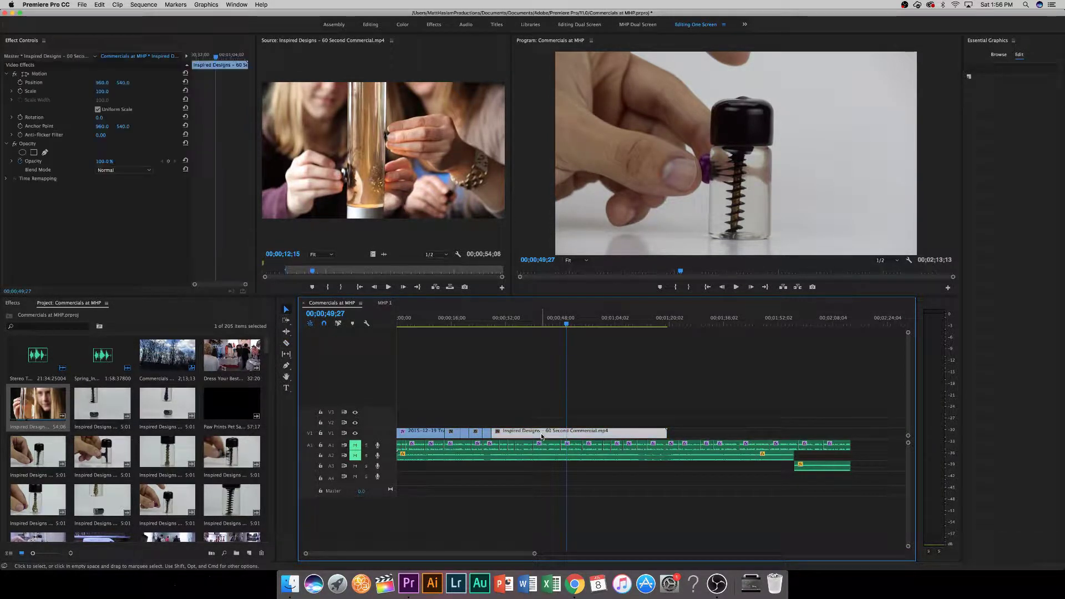
key(c)
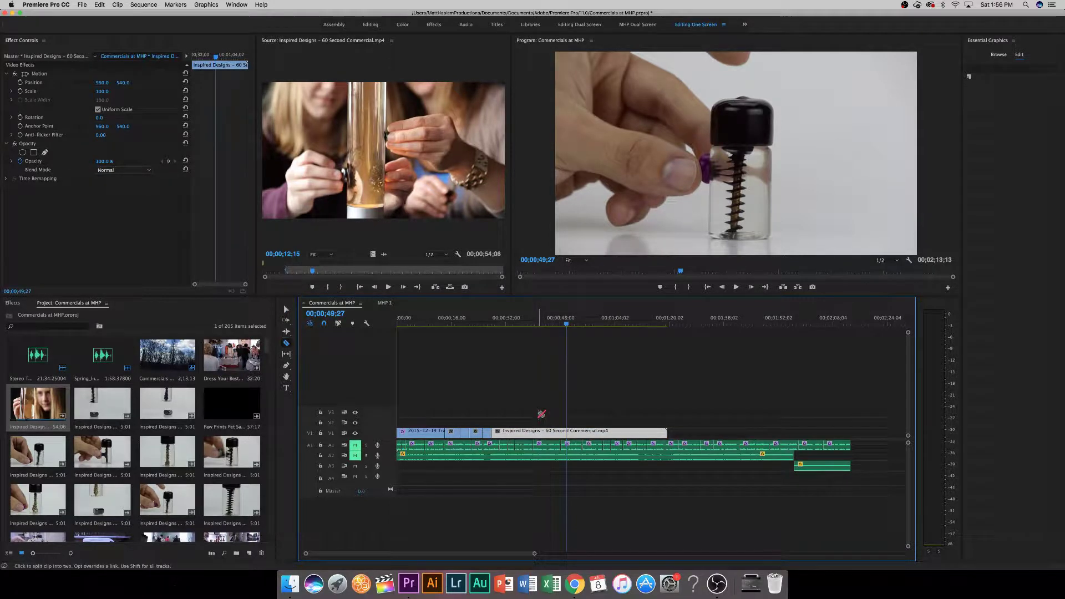
key(v)
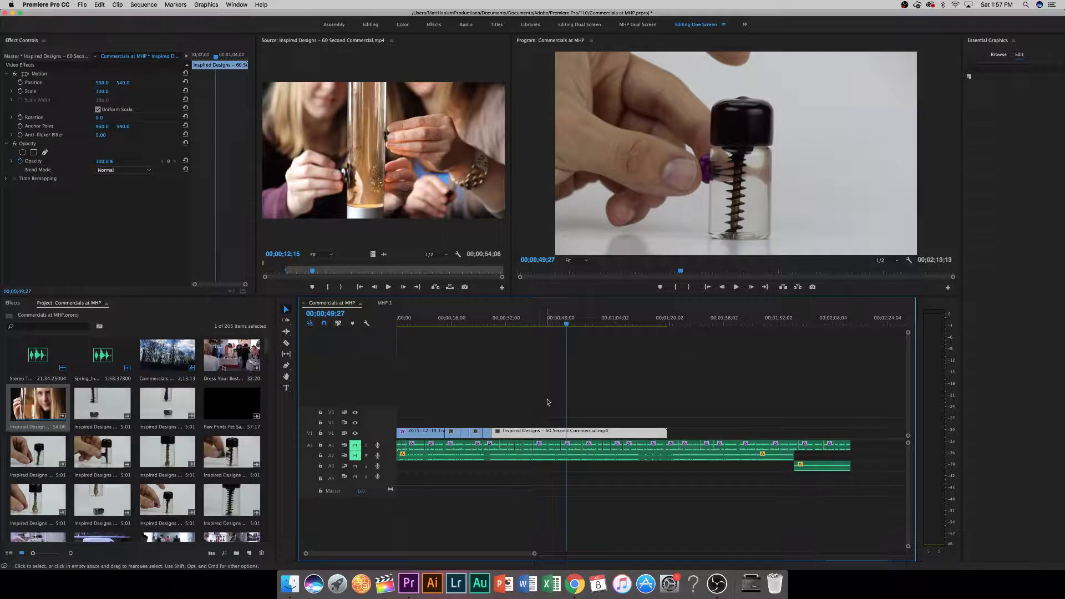
Trim the start of the long Inspired Designs part on V1 to about 00;00;46;00 and delete the short piece before the gap.
click(557, 324)
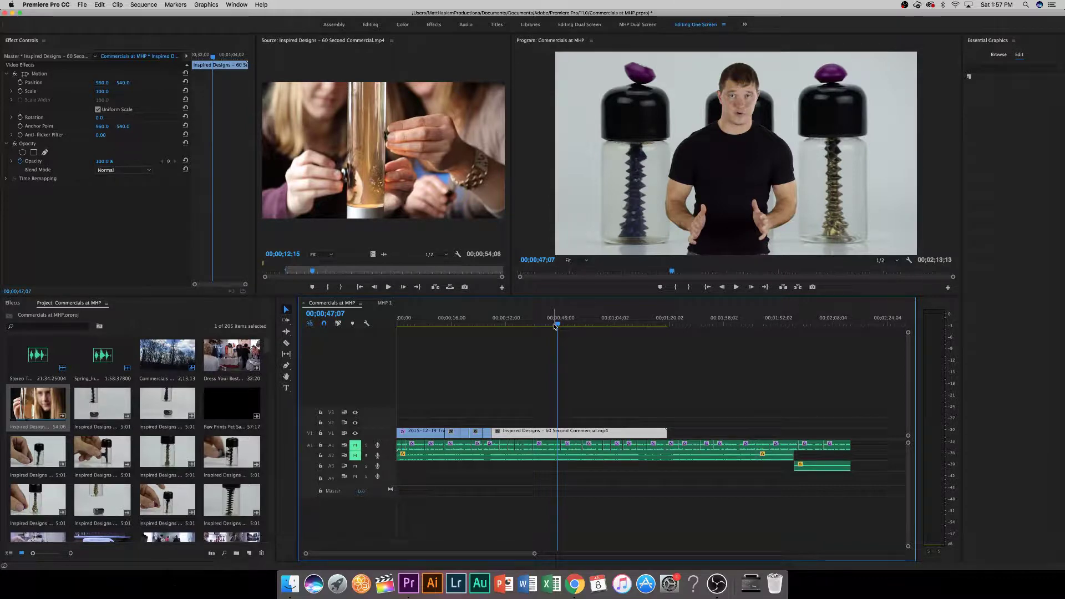
key(space)
click(554, 325)
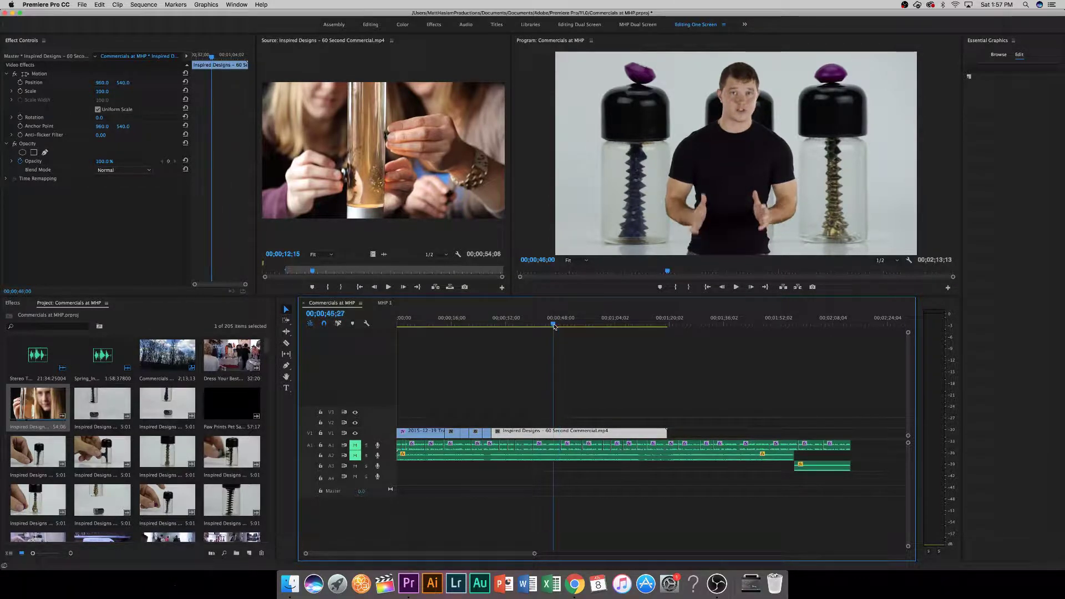
drag(496, 432, 554, 432)
key(space)
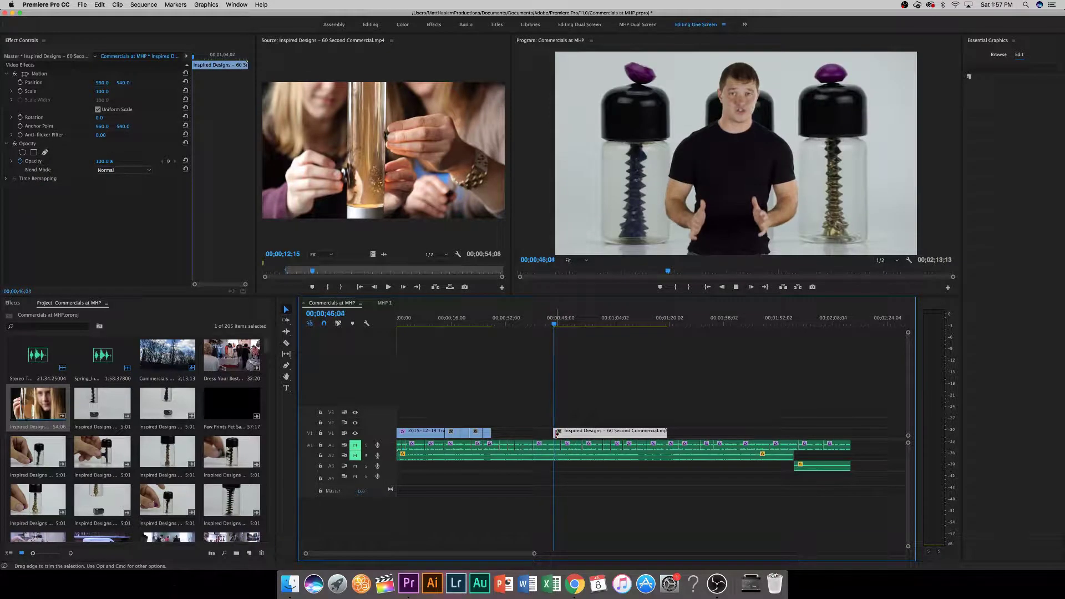
click(489, 433)
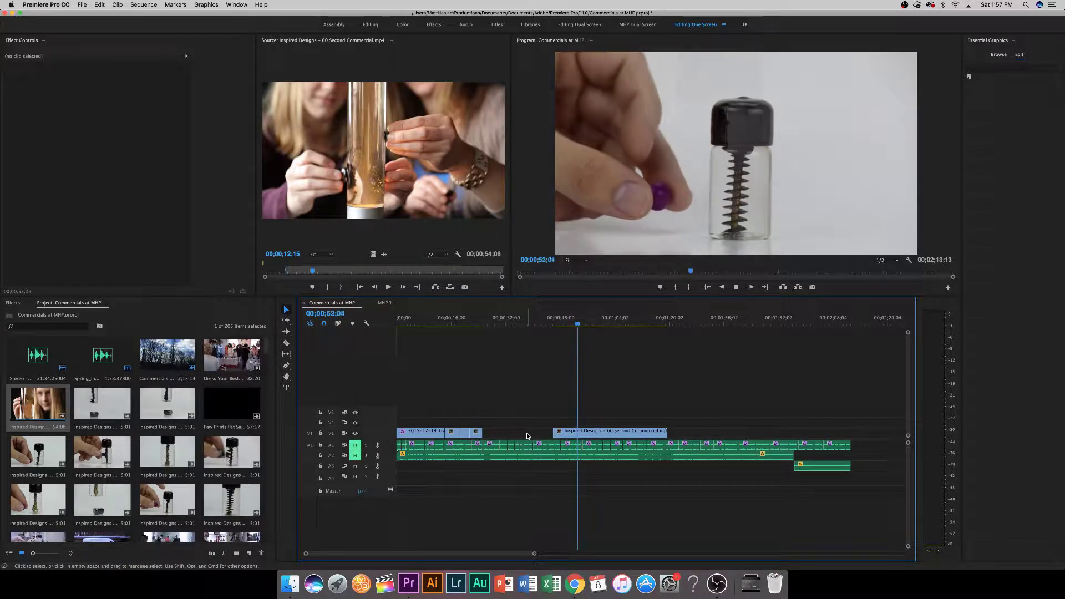
Cut off the Inspired Designs clip at 00;00;54;22, discard the remainder, and move the kept shot against the preceding clip on V1.
key(space)
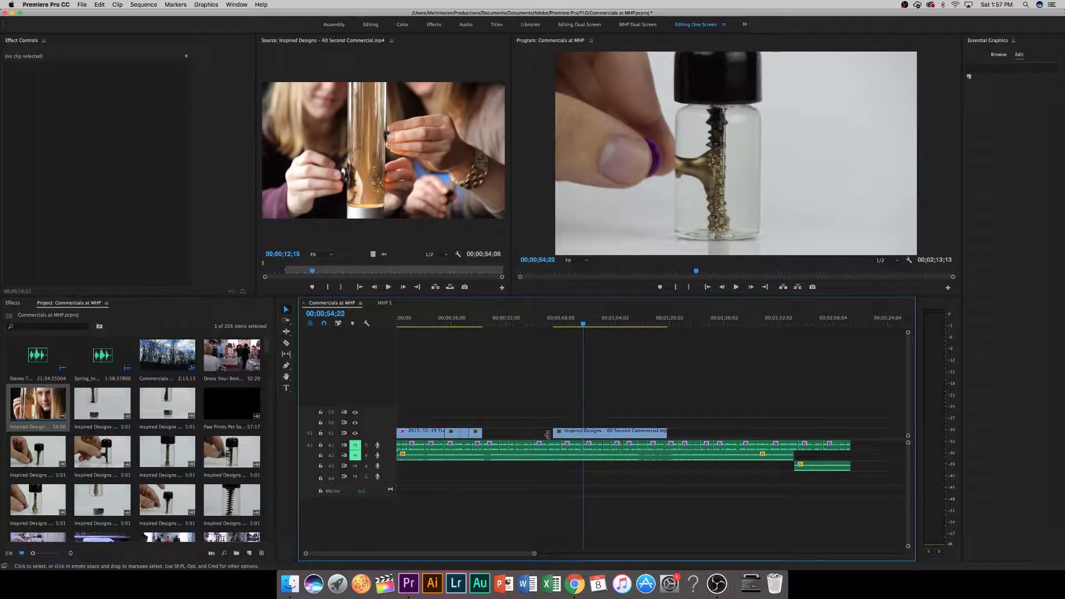
key(super+k)
click(599, 437)
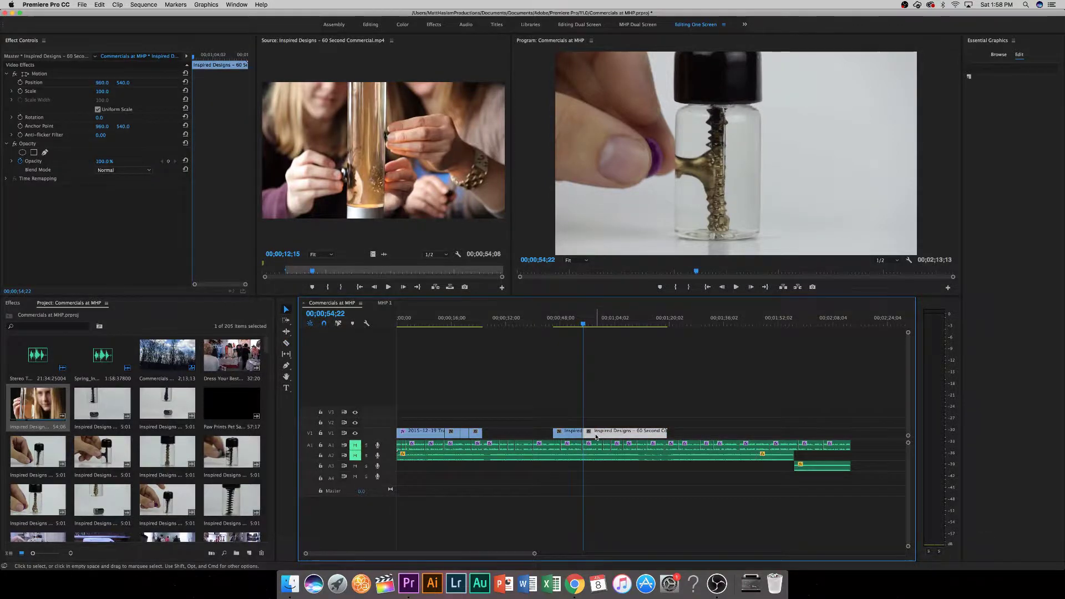
key(Delete)
drag(571, 437, 496, 436)
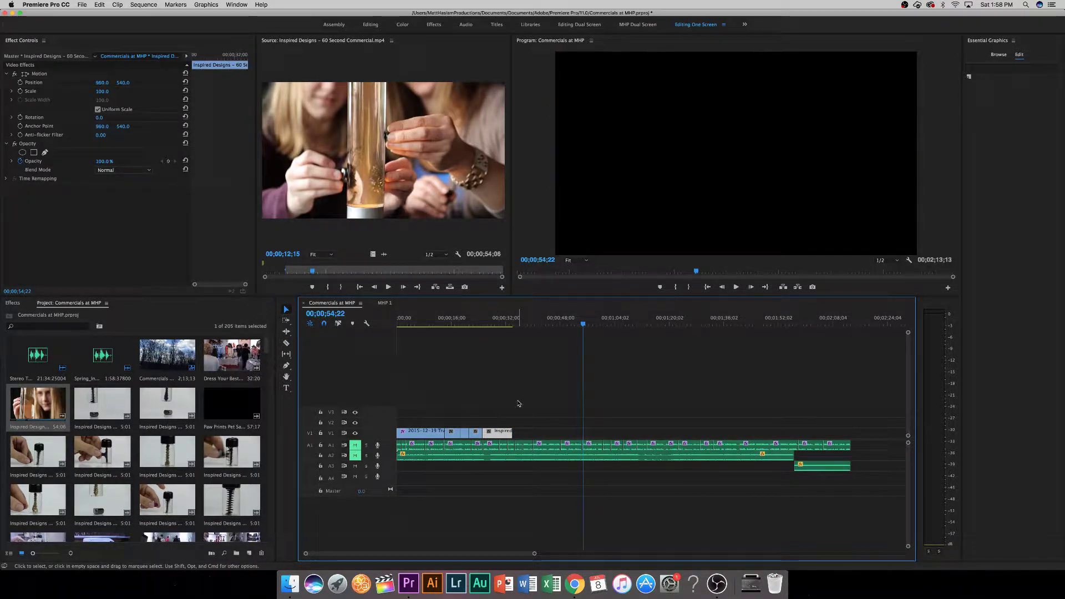
Preview Inspired Designs – FerroFluid GIF 4.mp4 and Paw Prints Pet Salon – Commercial.mp4 in the Source Monitor.
double_click(113, 405)
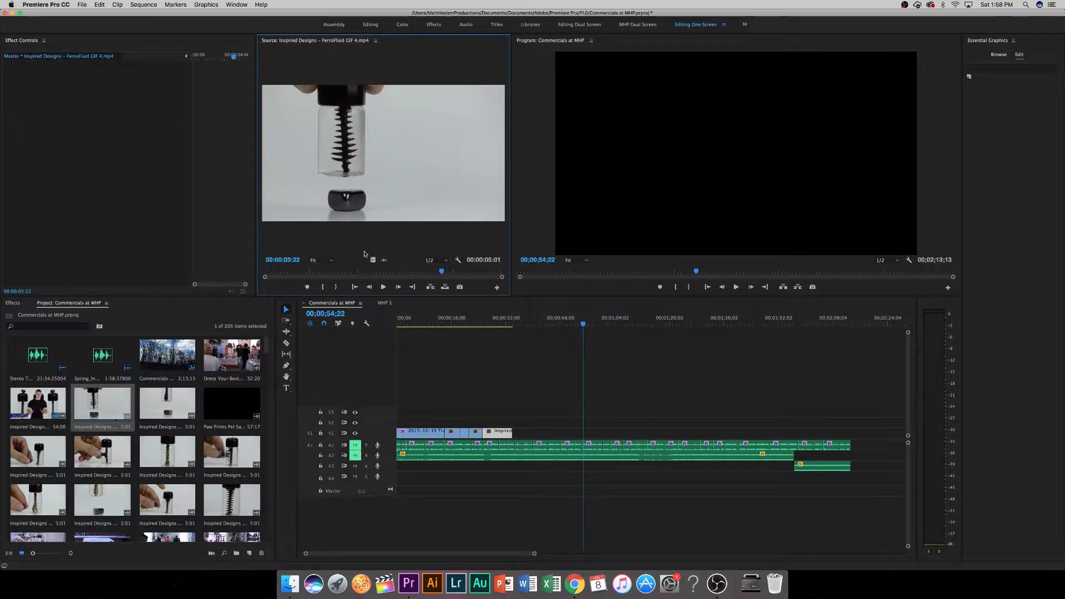
drag(338, 272, 392, 276)
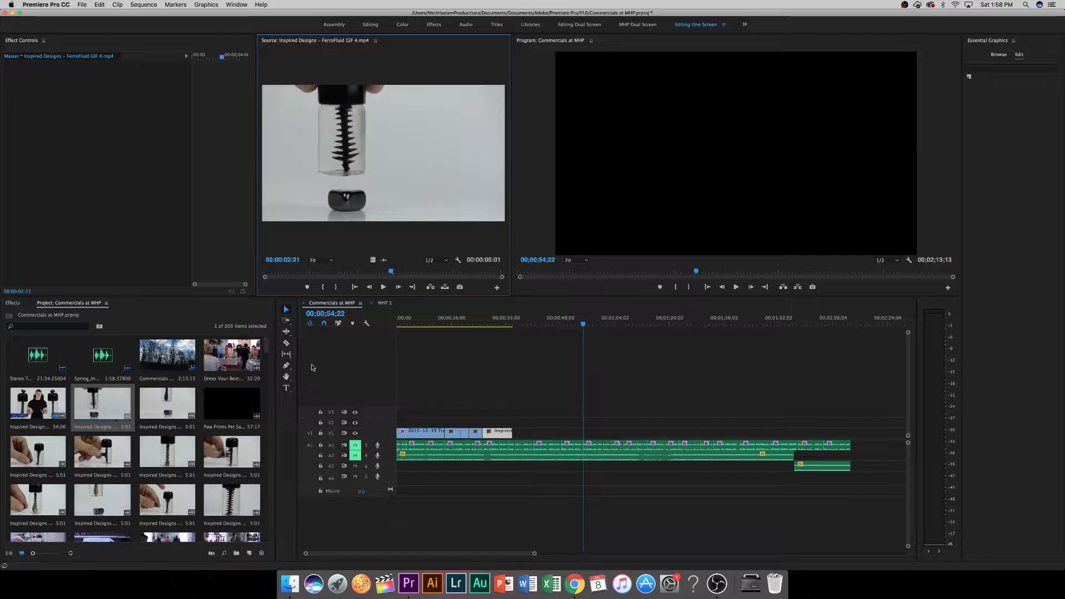
double_click(211, 411)
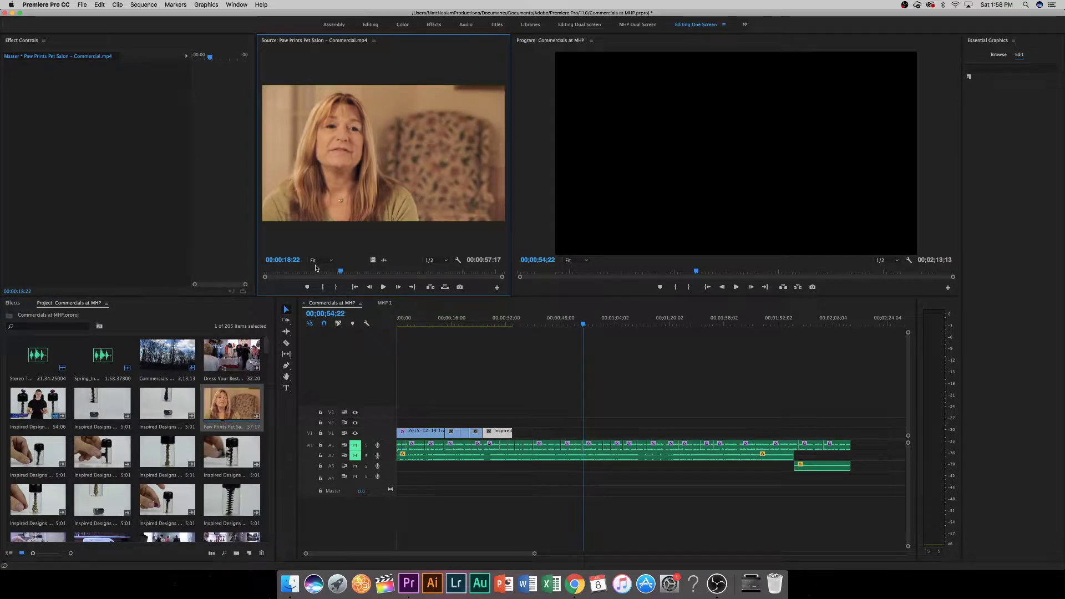
key(Home)
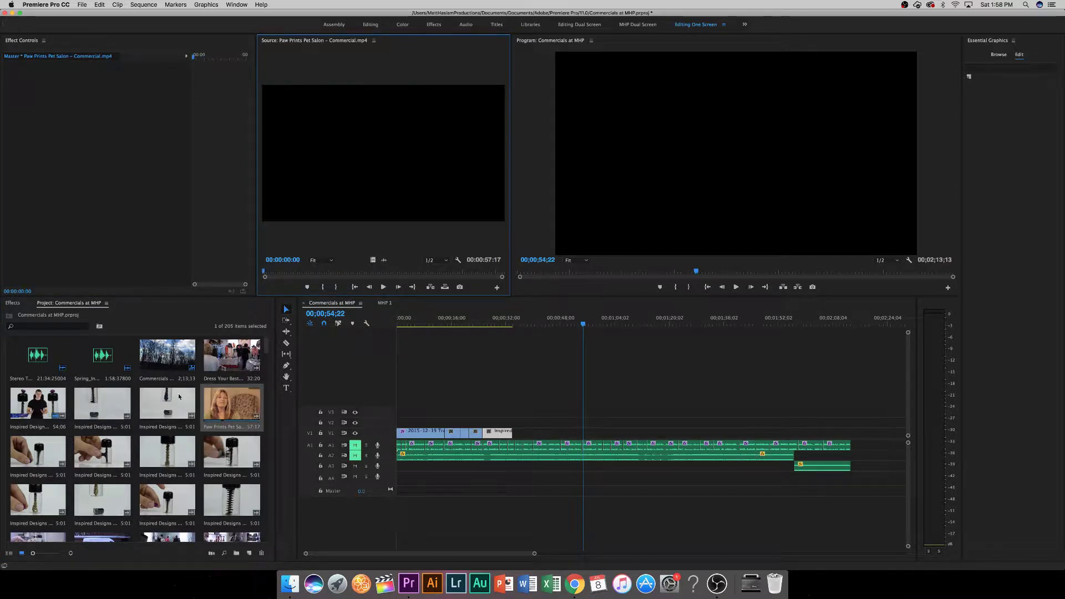
double_click(109, 411)
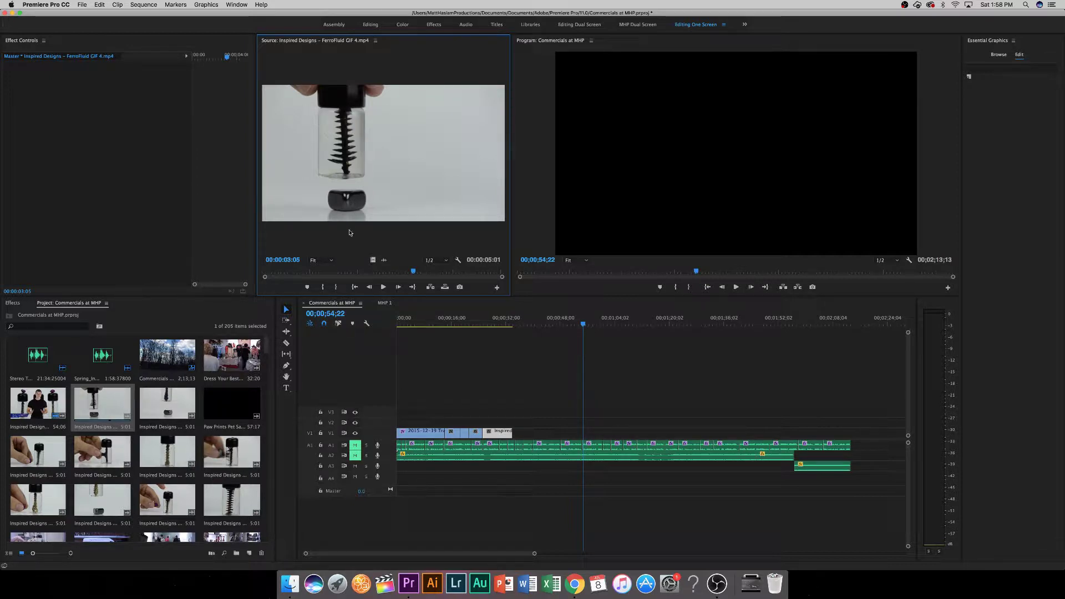
drag(325, 272, 456, 272)
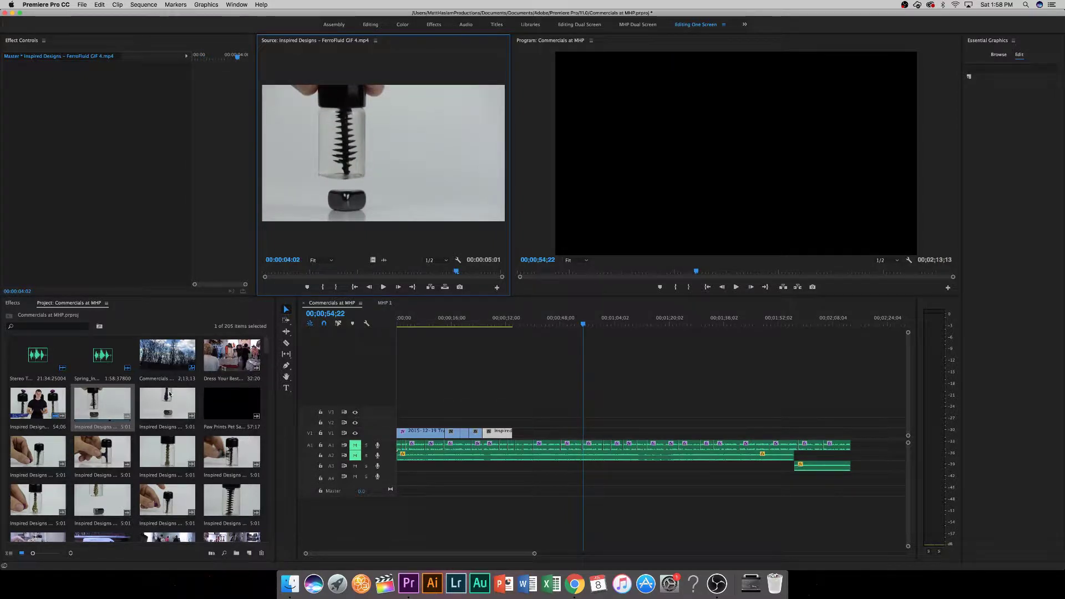
Mark the dog-grooming shot of Paw Prints Pet Salon – Commercial.mp4 from 00:00:01:06 to 00:00:08:07 and add its video to the end of V1.
double_click(231, 403)
key(Home)
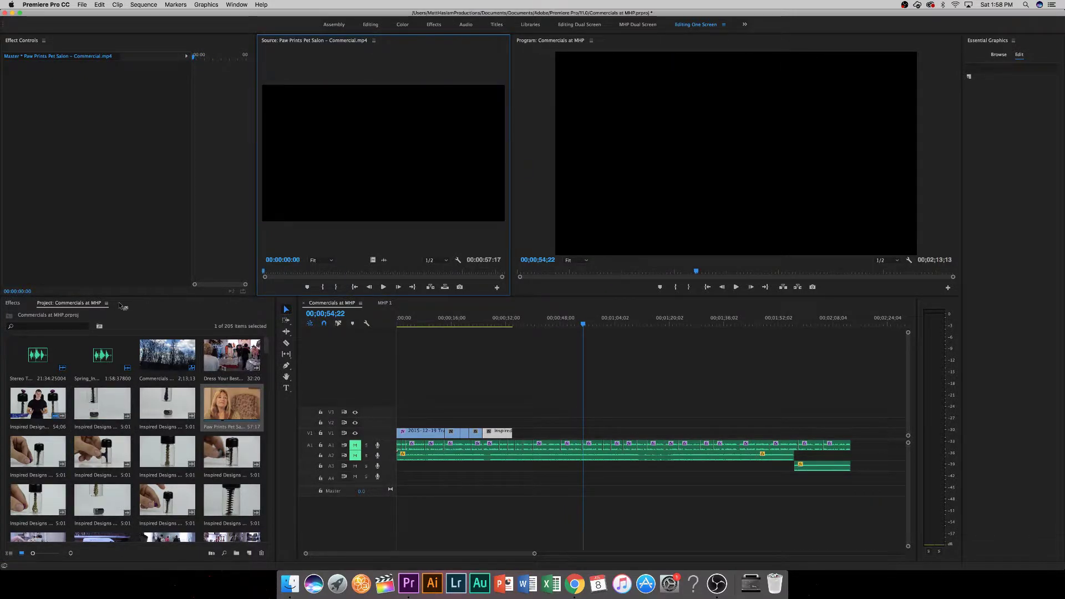
key(space)
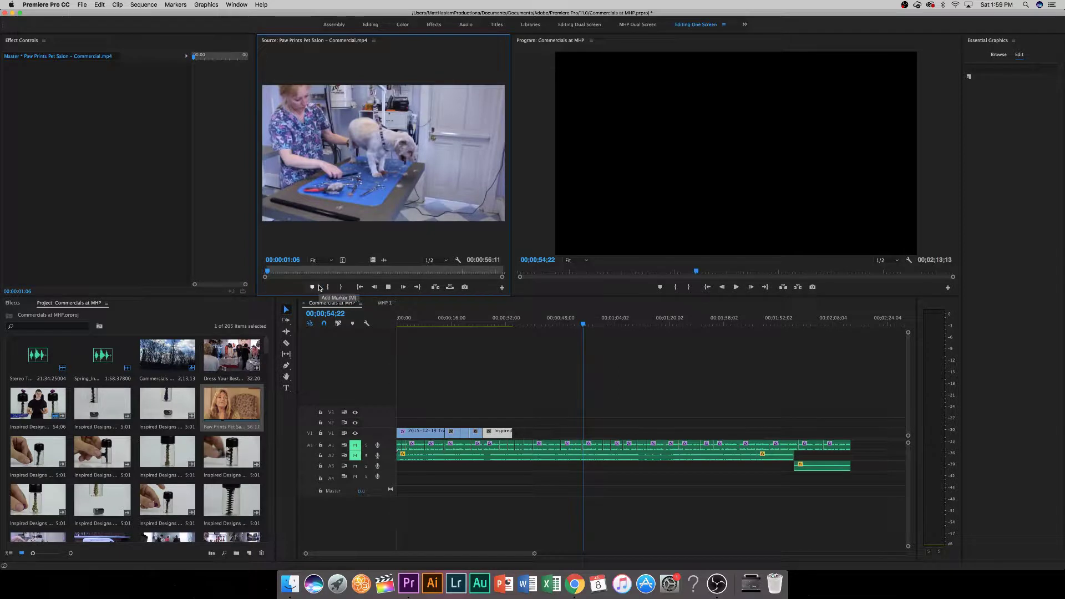
key(space)
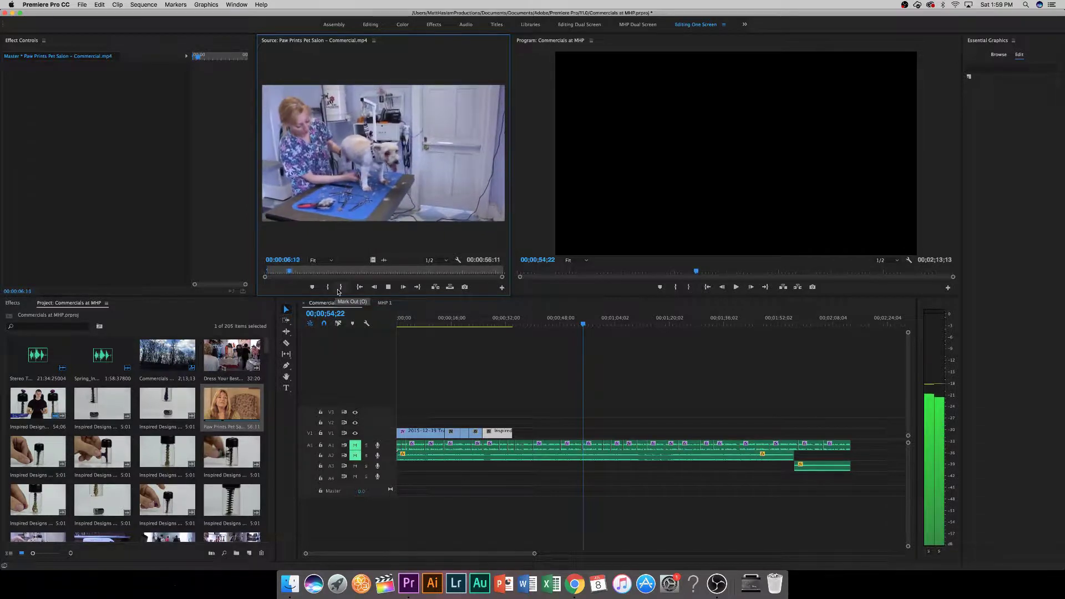
click(339, 287)
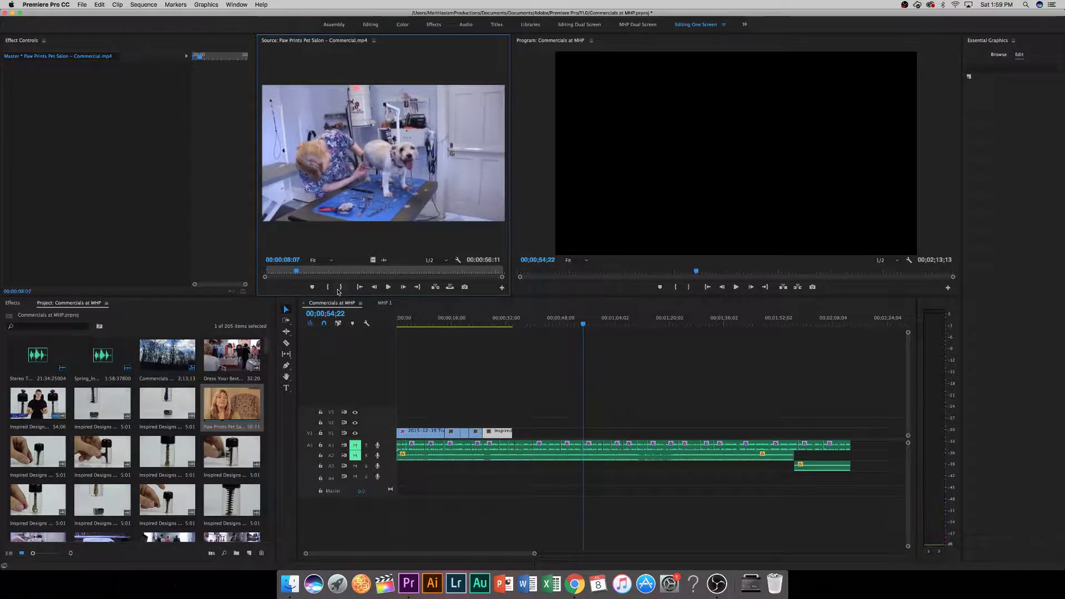
drag(382, 156, 517, 432)
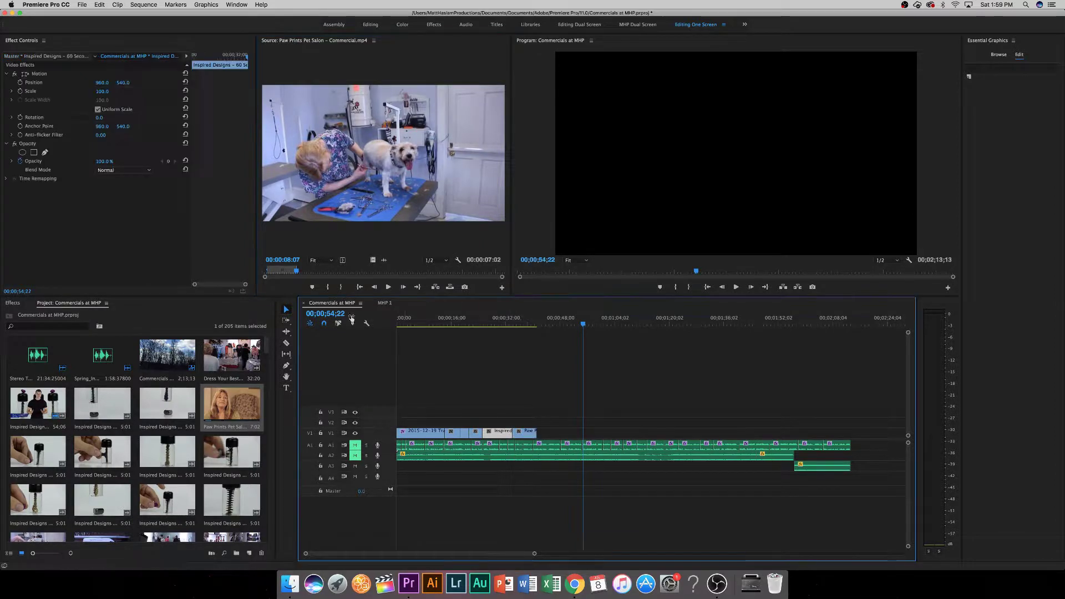
Mark the fenced dog-play shot of the Paw Prints commercial from 00:00:28:16 to 00:00:32:28 and add its video to the end of V1.
click(323, 273)
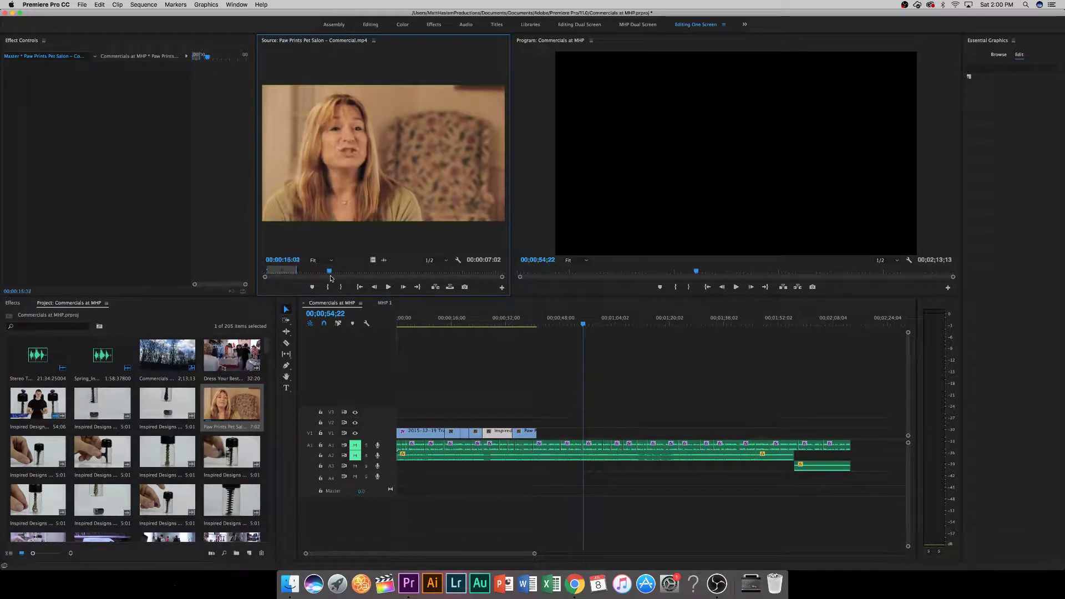
drag(339, 279, 377, 284)
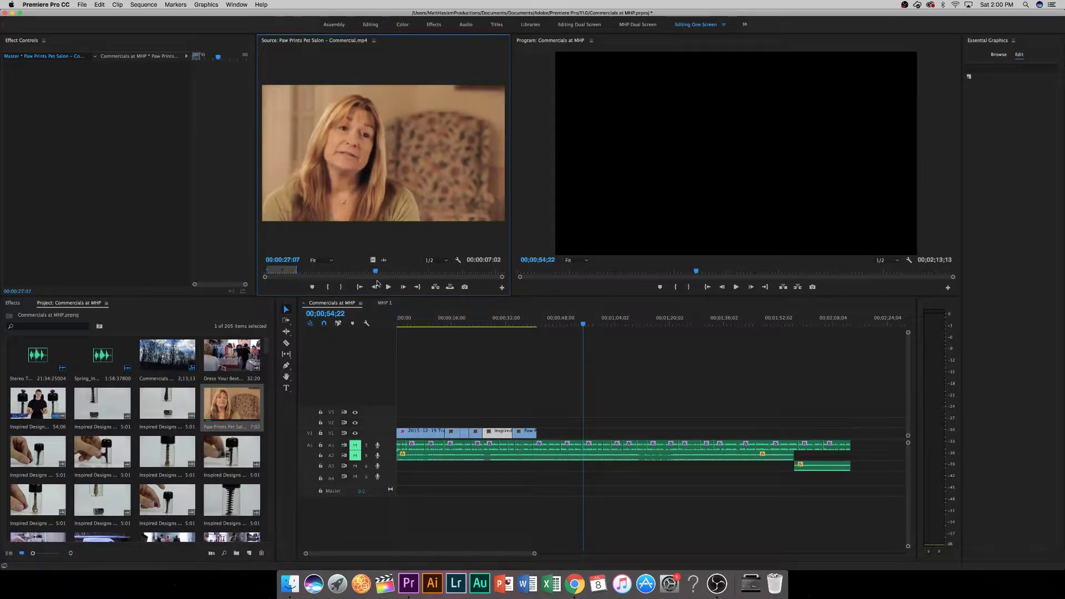
key(i)
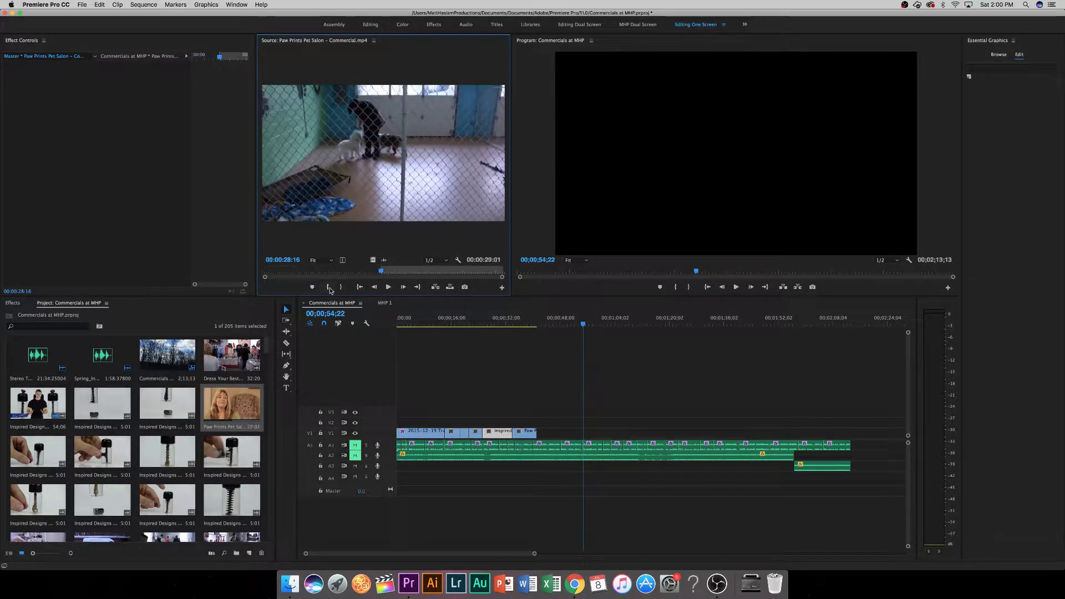
key(space)
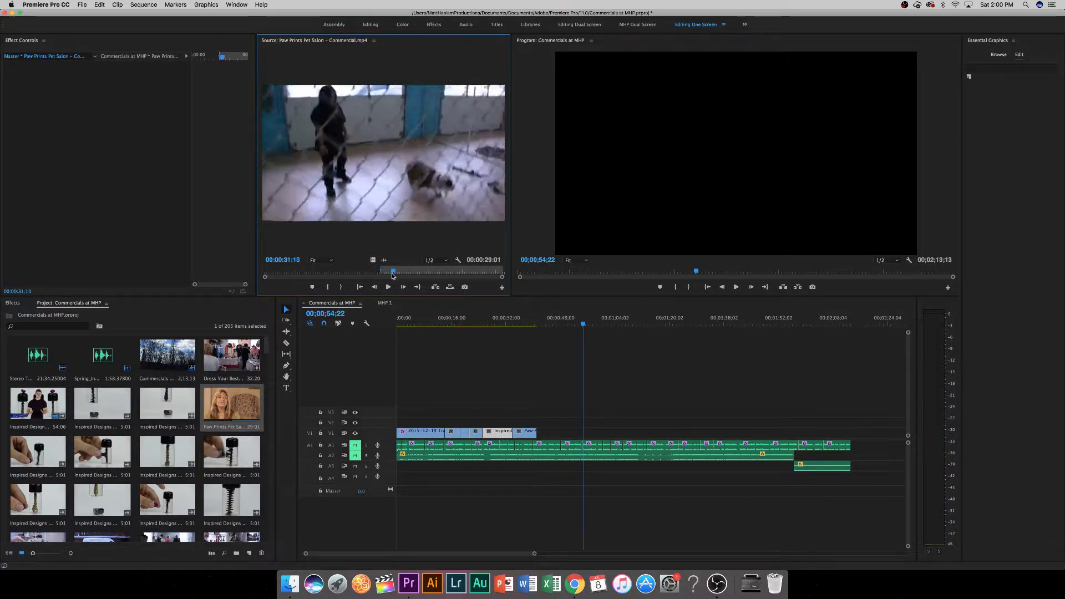
key(o)
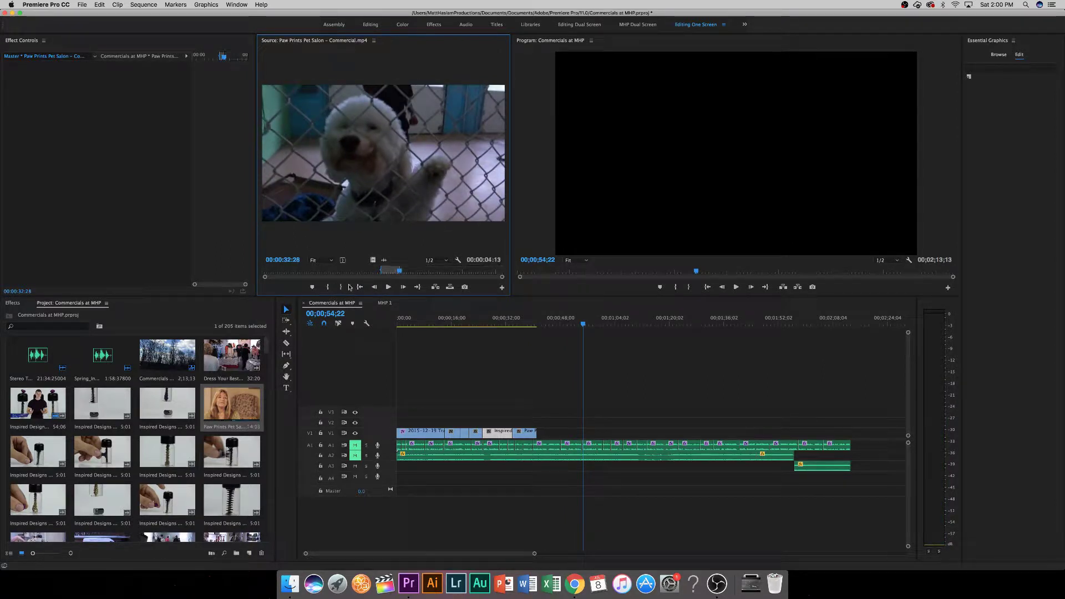
drag(454, 352, 544, 433)
Mark the van shot of the Paw Prints commercial up to 00:00:52:08 and add only its video to the end of V1.
drag(399, 271, 462, 275)
key(space)
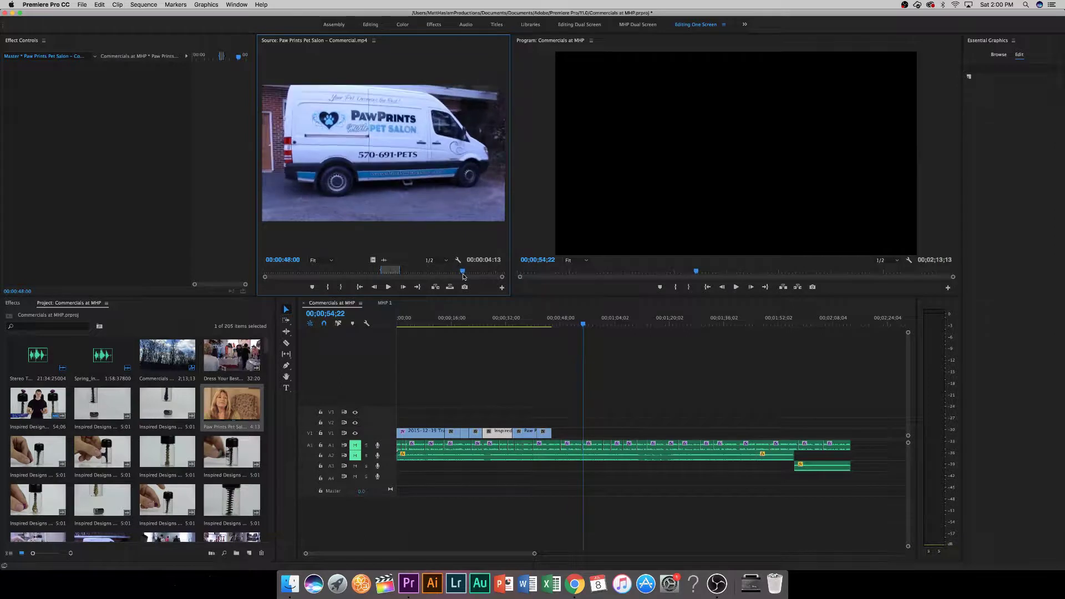
click(340, 287)
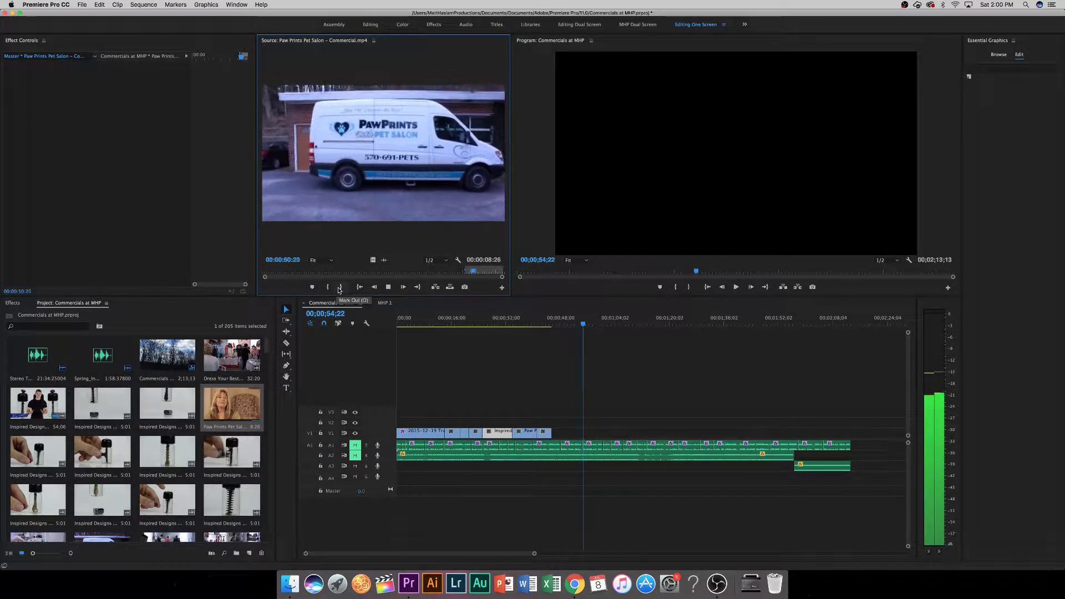
click(340, 287)
key(space)
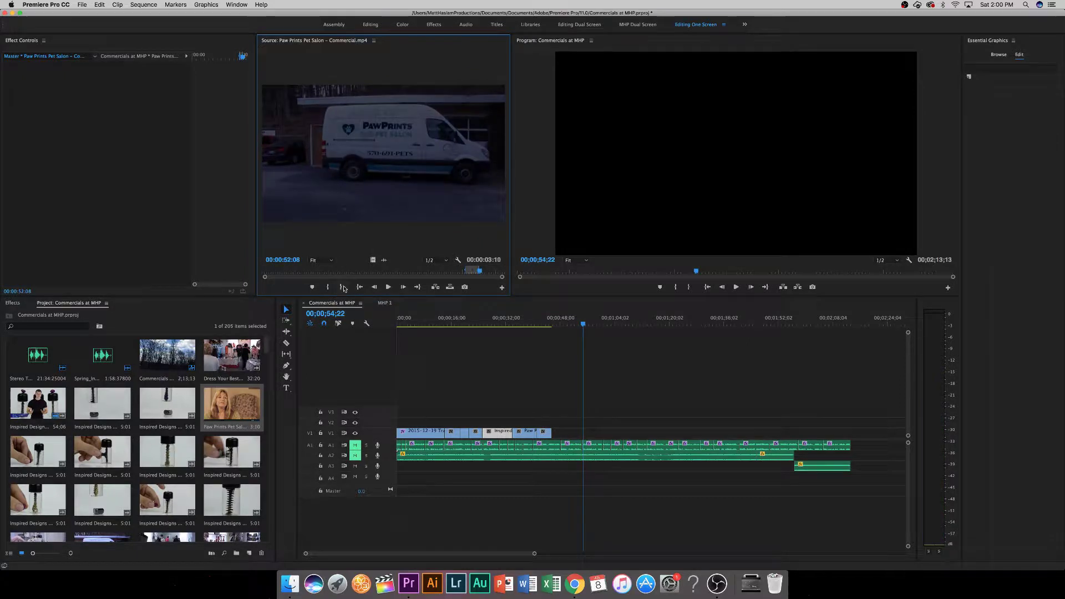
drag(373, 259, 556, 434)
key(super+z)
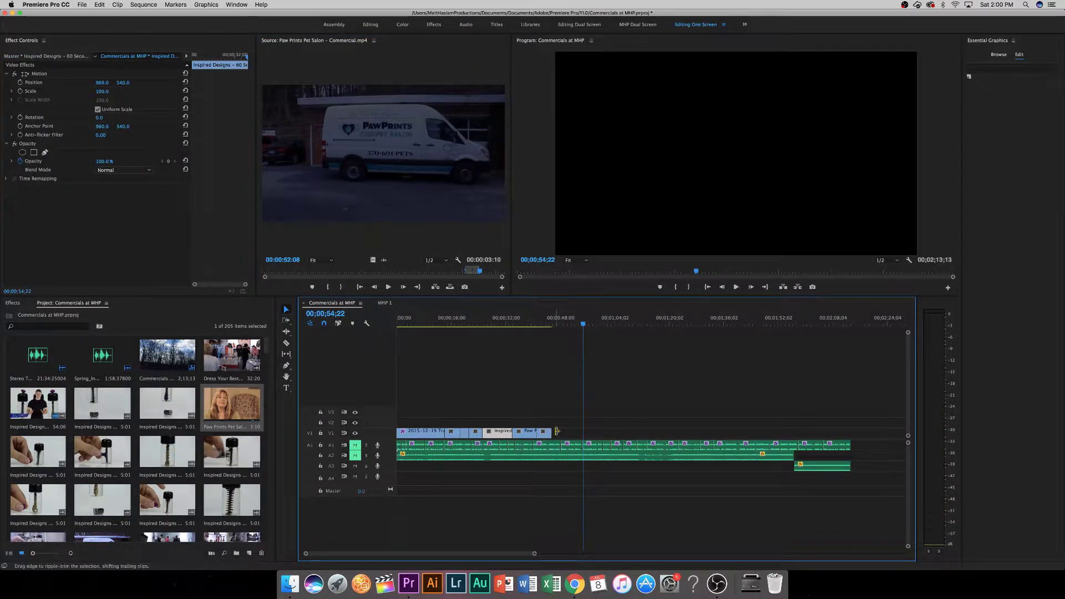
drag(373, 260, 556, 433)
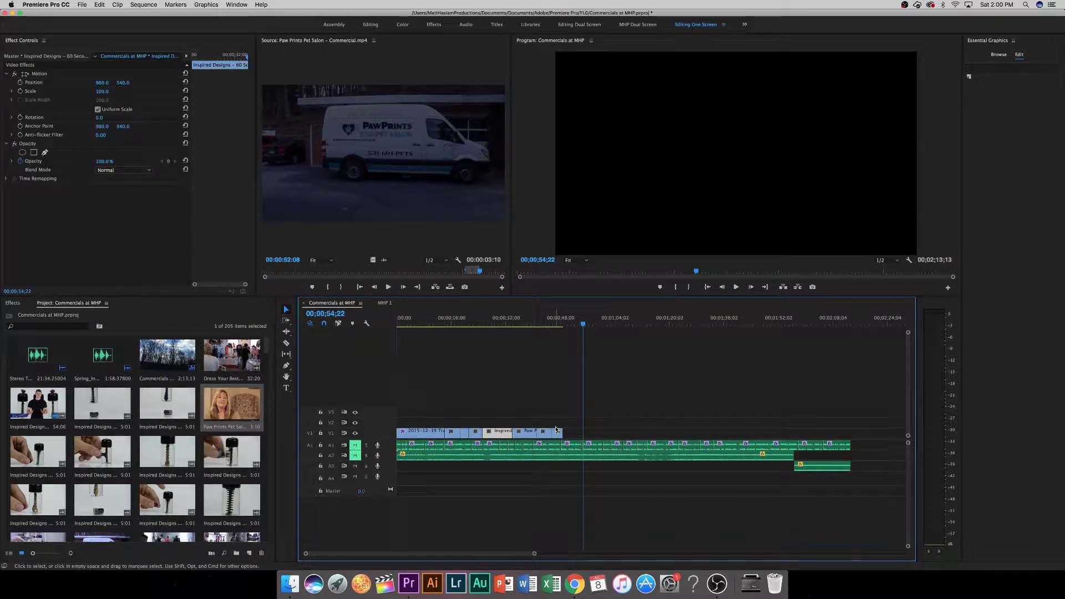
Move the sequence playhead to 00;00;28;06 and preview the hardware-store footage of MVI_3723.MOV in the Source Monitor.
drag(414, 322, 490, 347)
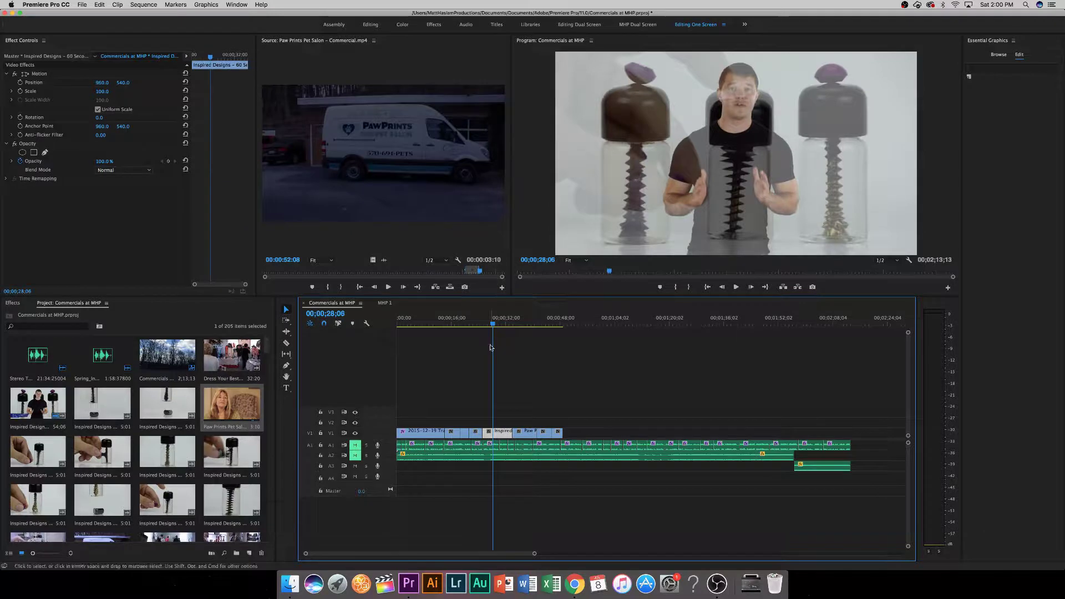
scroll(104, 512, down, 3)
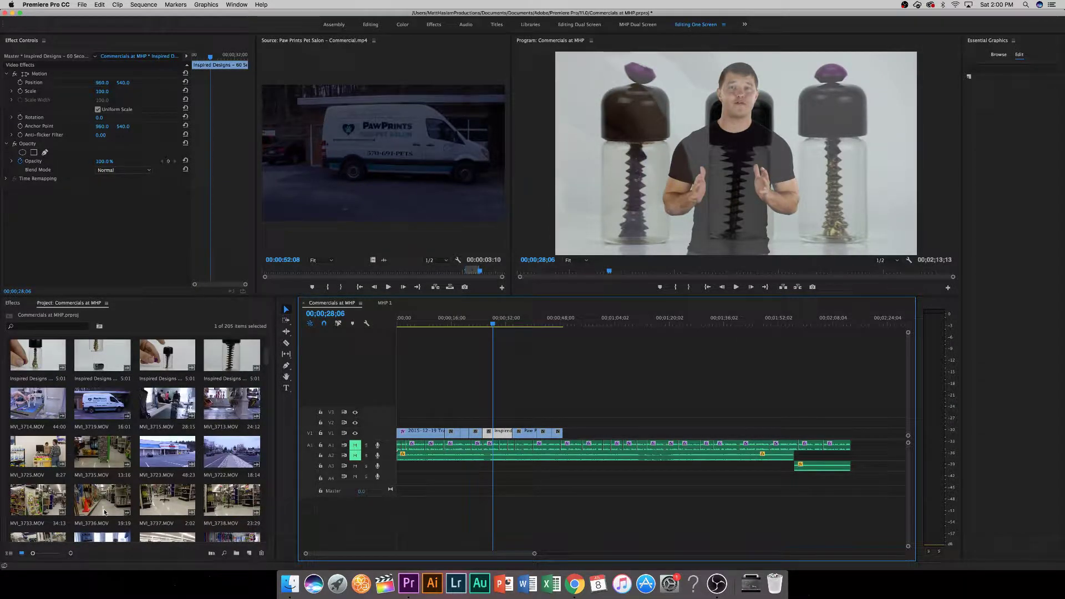
double_click(159, 417)
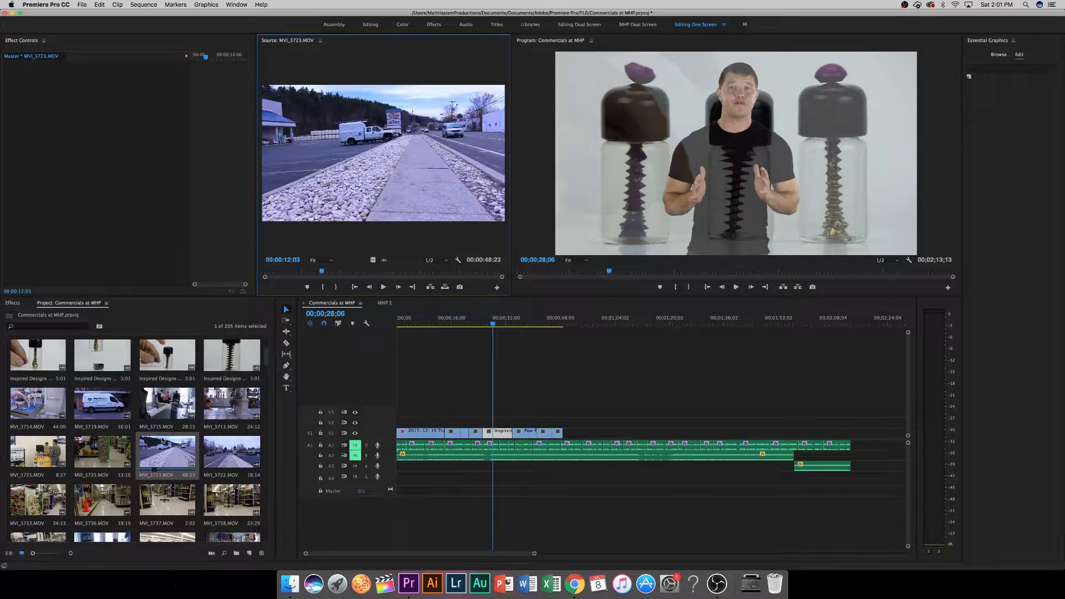
click(283, 272)
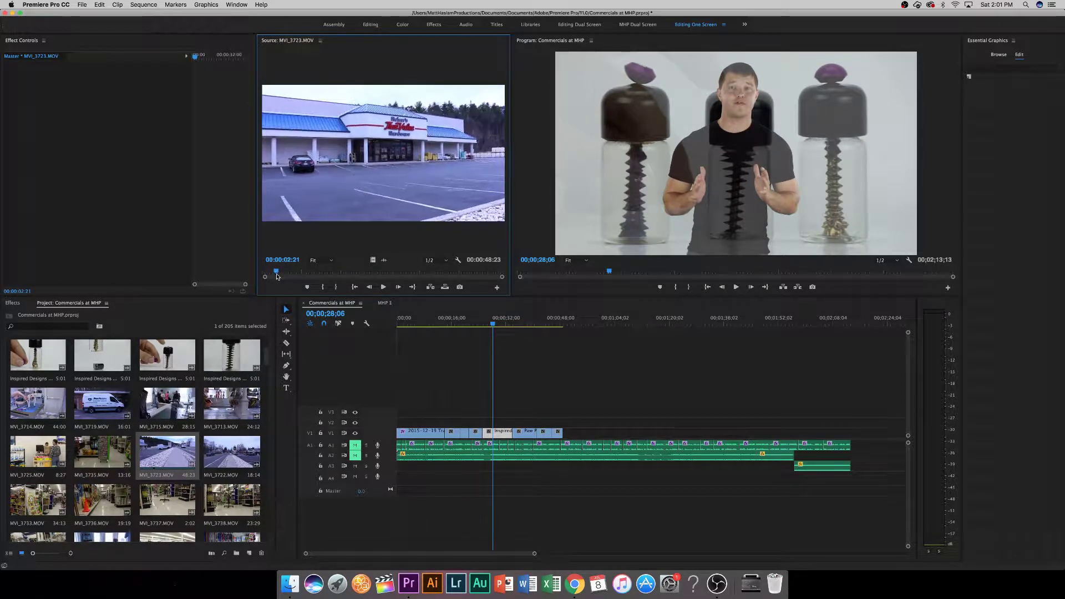
drag(284, 277, 302, 274)
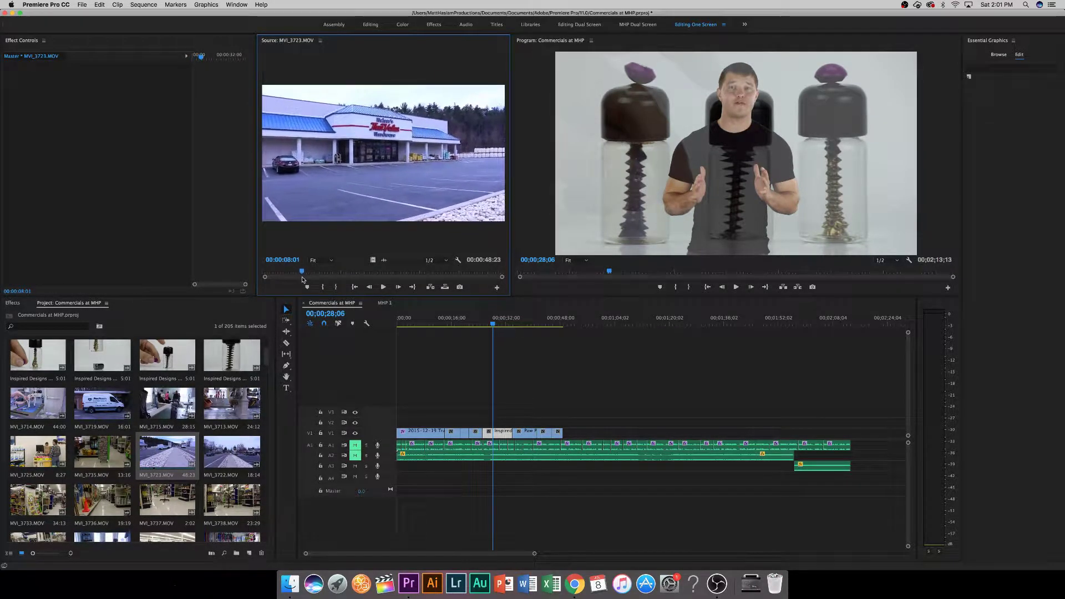
Import Demo Reel May 2015.mp4, the October demo reel and the two Show Reel videos into the project.
scroll(198, 462, down, 15)
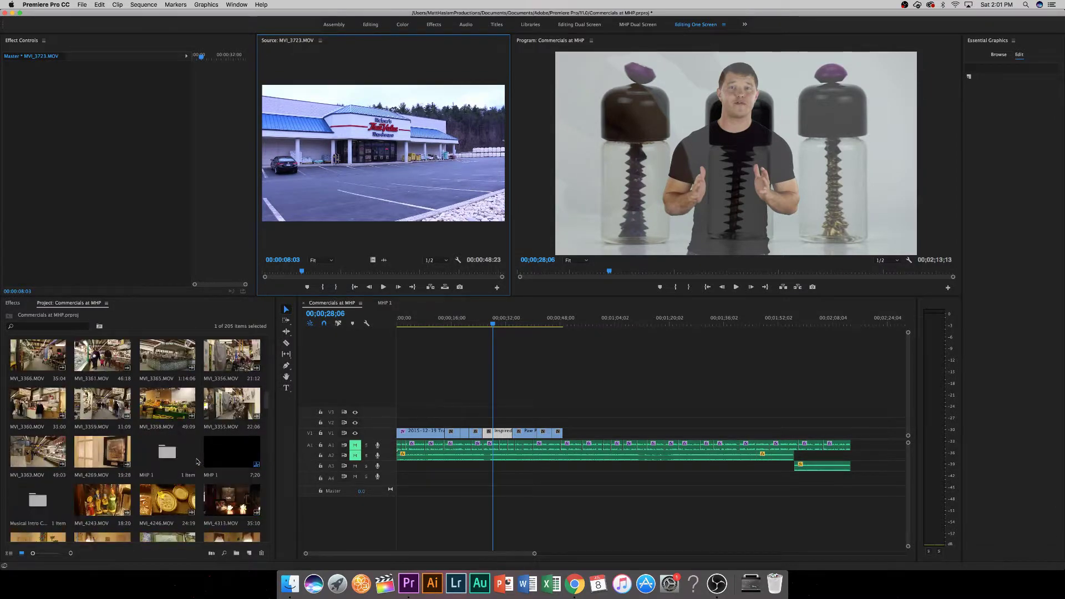
scroll(198, 462, down, 10)
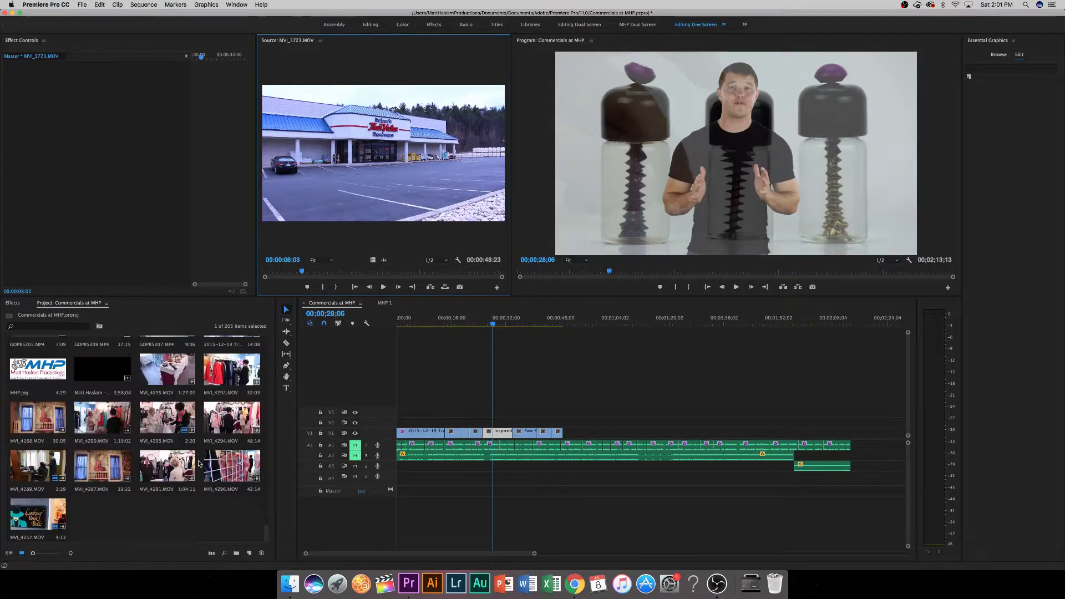
click(143, 531)
double_click(143, 531)
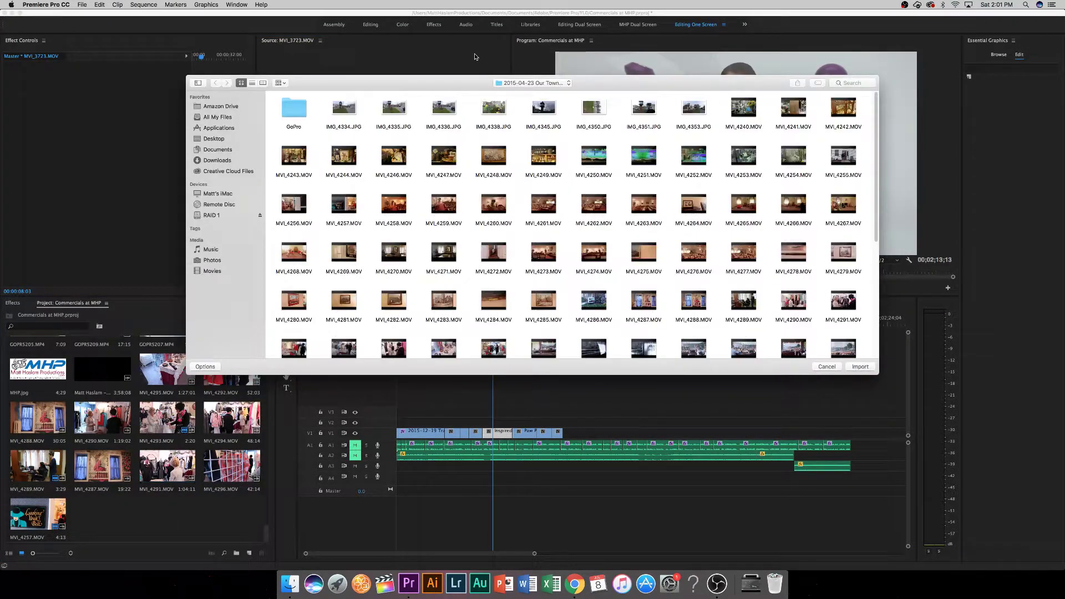
drag(533, 83, 1064, 87)
key(Escape)
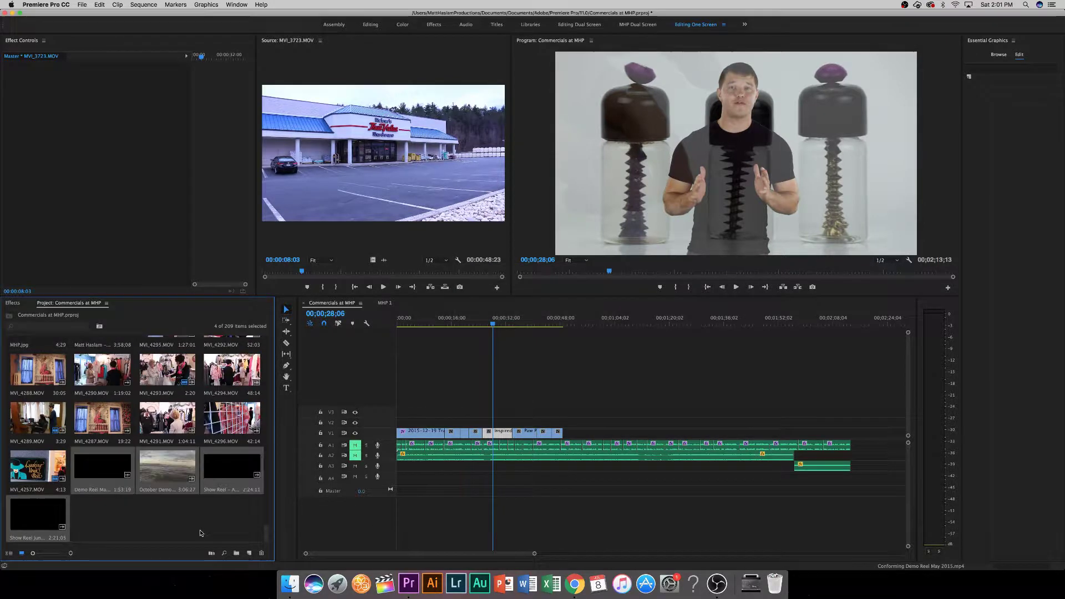
Open Demo Reel May 2015.mp4 in the Source Monitor and play it through to the outdoor billboard shot.
click(103, 466)
double_click(103, 466)
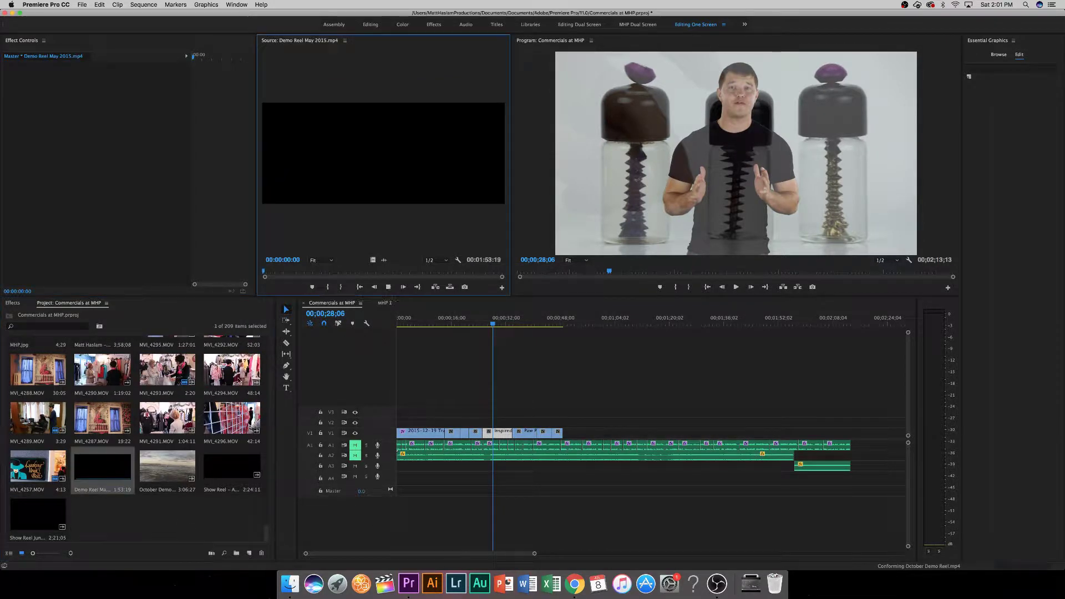
key(space)
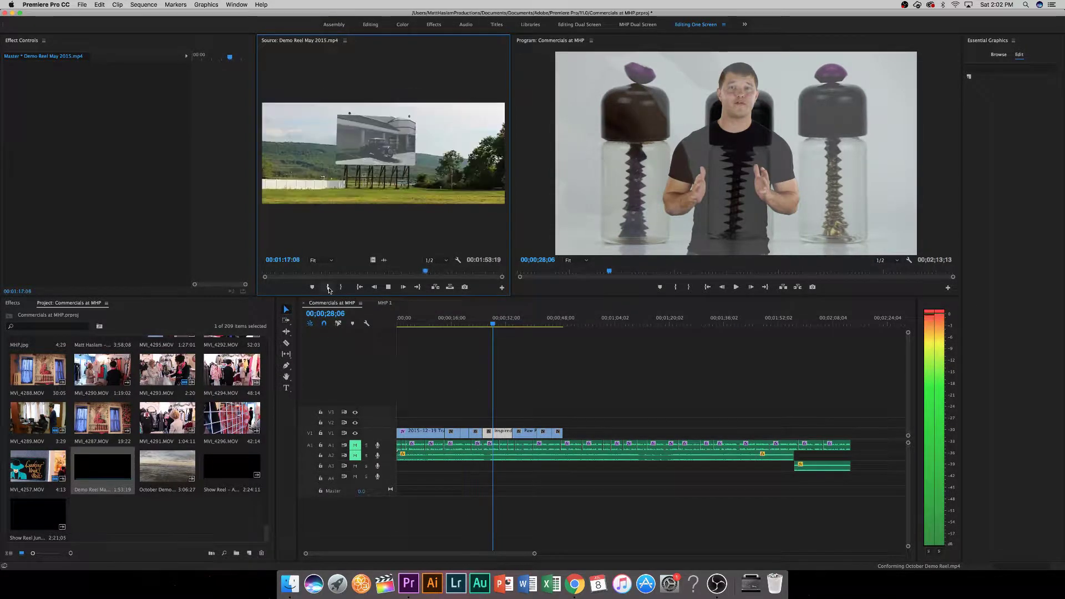
key(space)
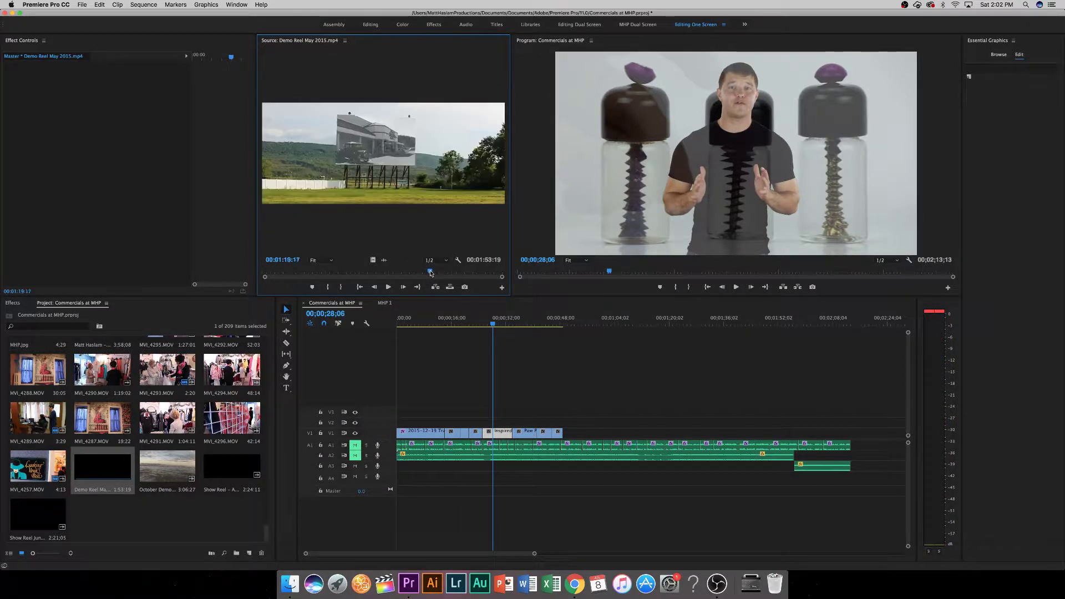
Mark the billboard shot of Demo Reel May 2015.mp4 from 00:01:17:04 to 00:01:19:15.
drag(422, 273, 424, 274)
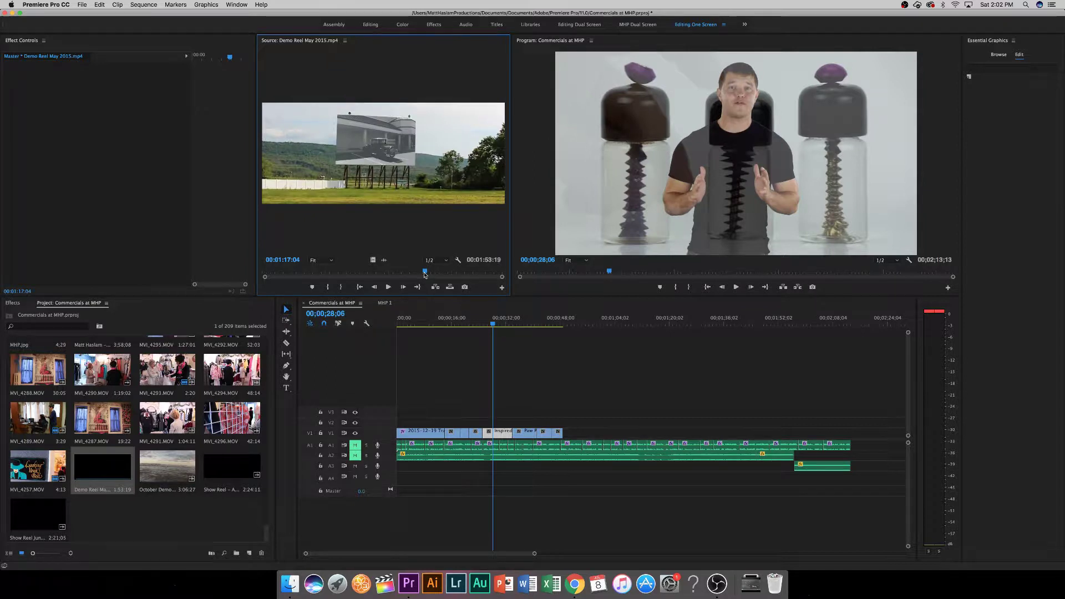
key(i)
key(space)
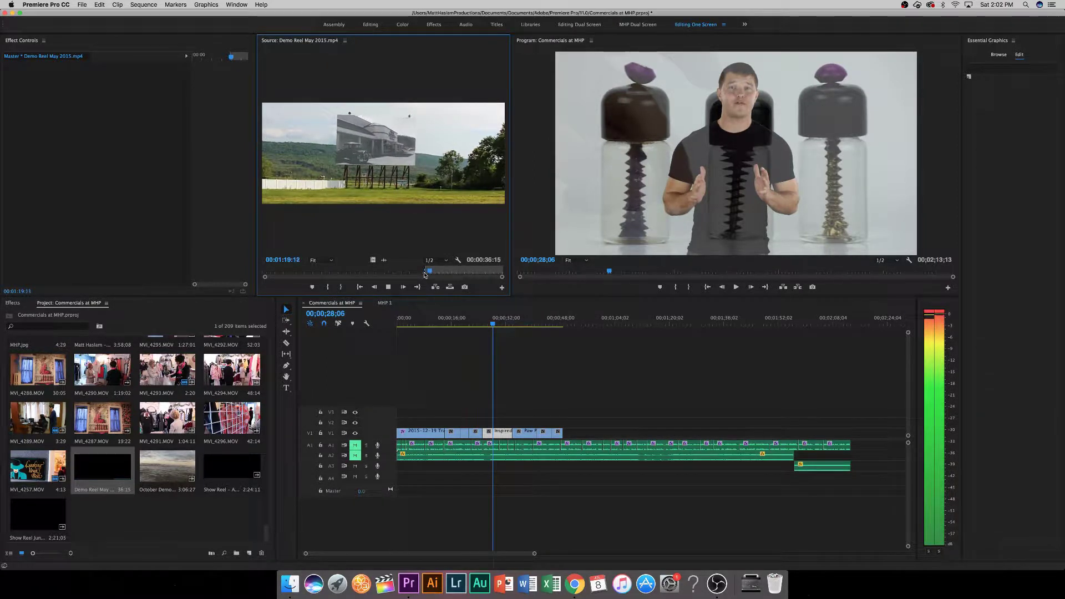
key(space)
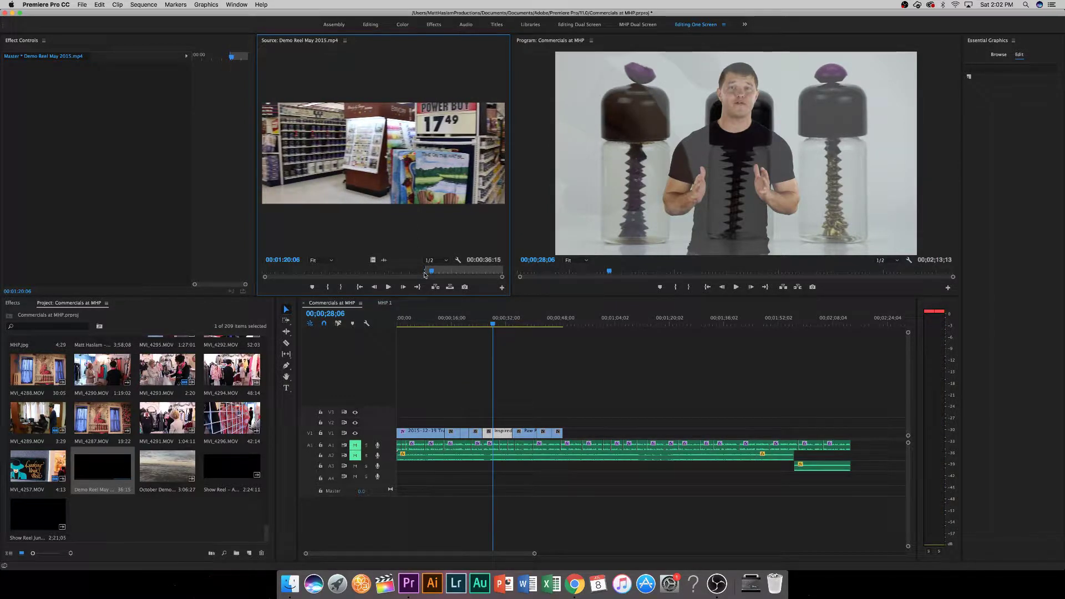
key(Left)
key(Left)
key(Left)
key(Left)
key(Left)
key(Left)
key(Left)
key(Left)
key(Left)
key(Left)
key(Left)
key(Left)
key(Left)
key(Left)
key(Left)
key(Left)
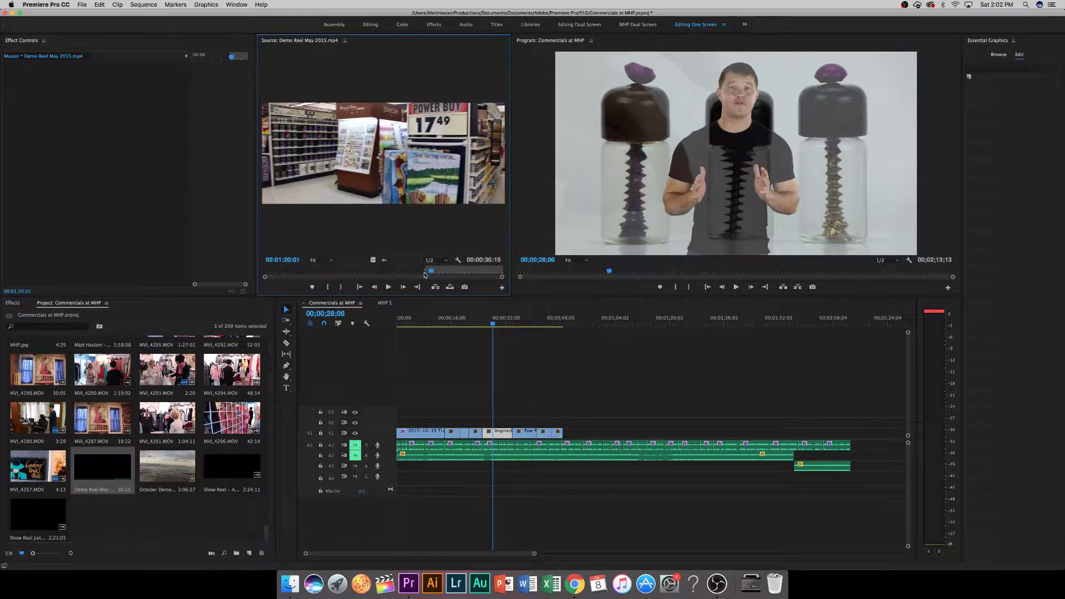
key(Left)
key(Left)
key(Left)
key(Left)
key(Left)
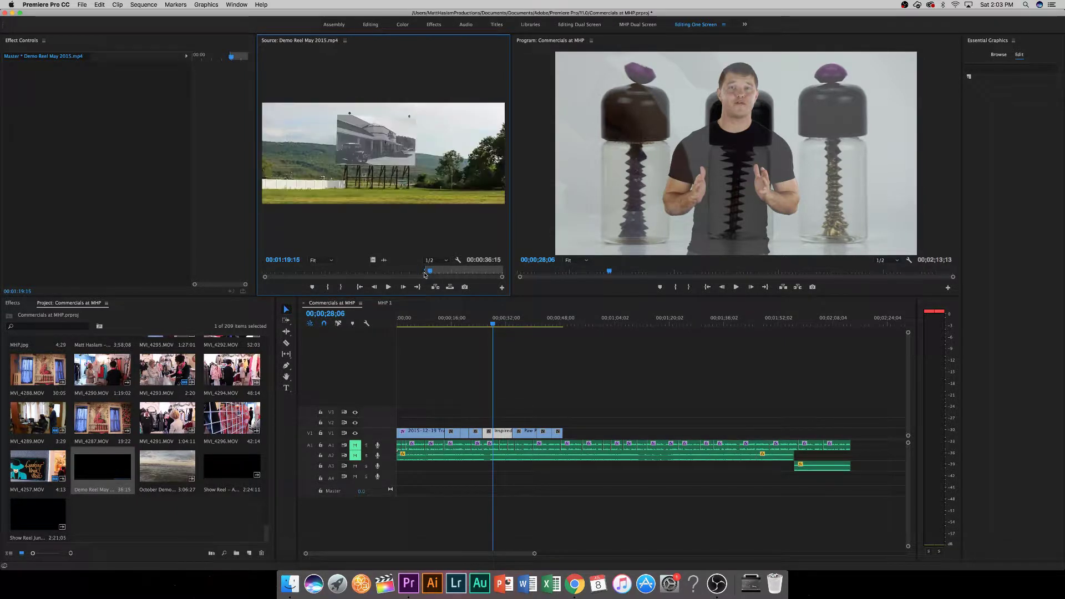
key(o)
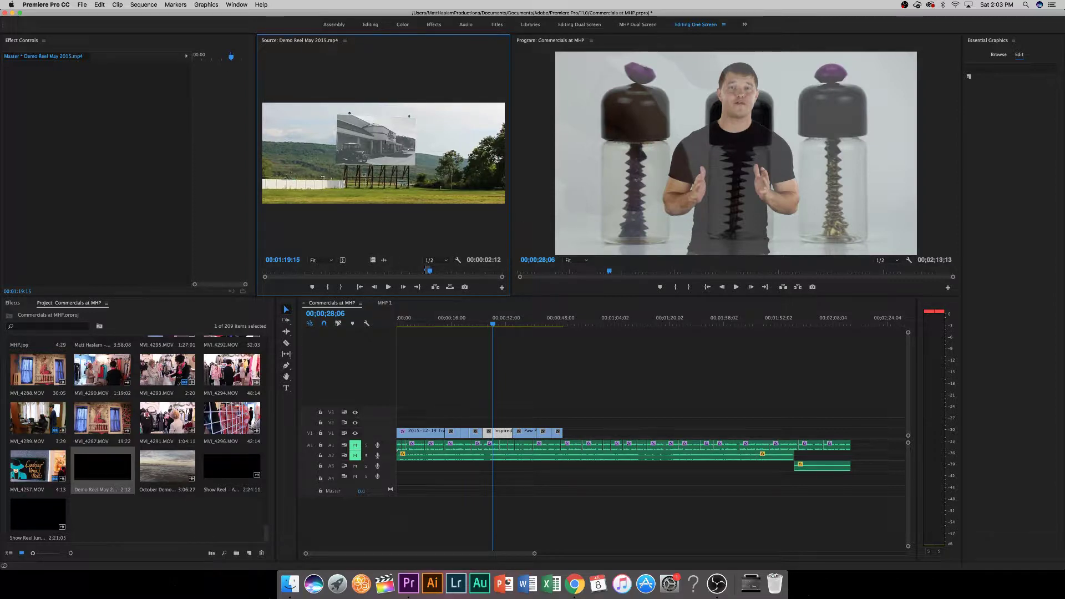
Switch to Chrome and open the free music list of the YouTube Creator Studio Audio Library in a new tab.
key(super+Tab)
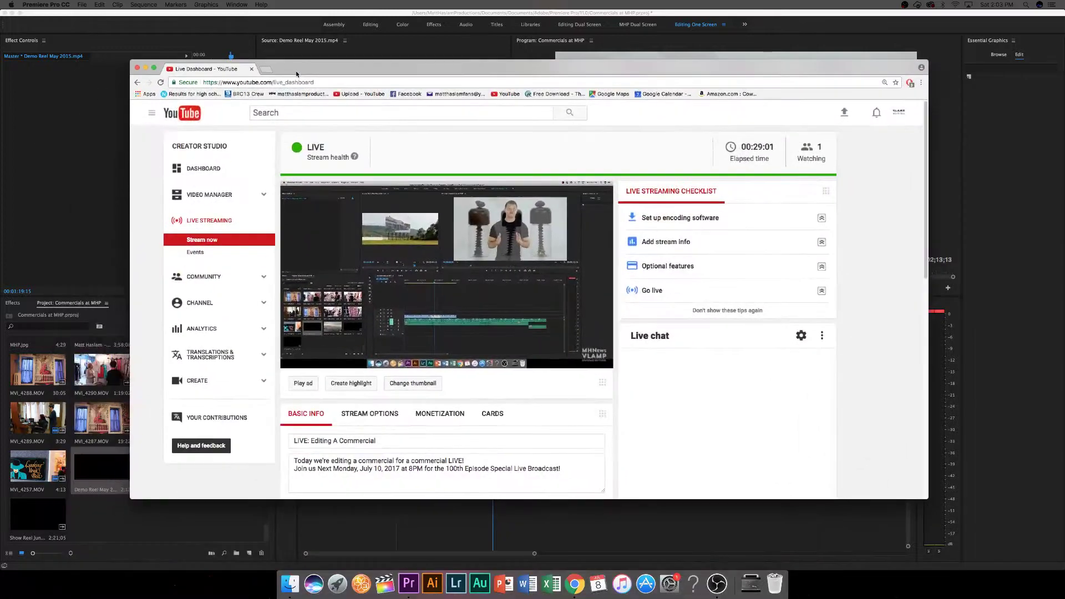
click(265, 69)
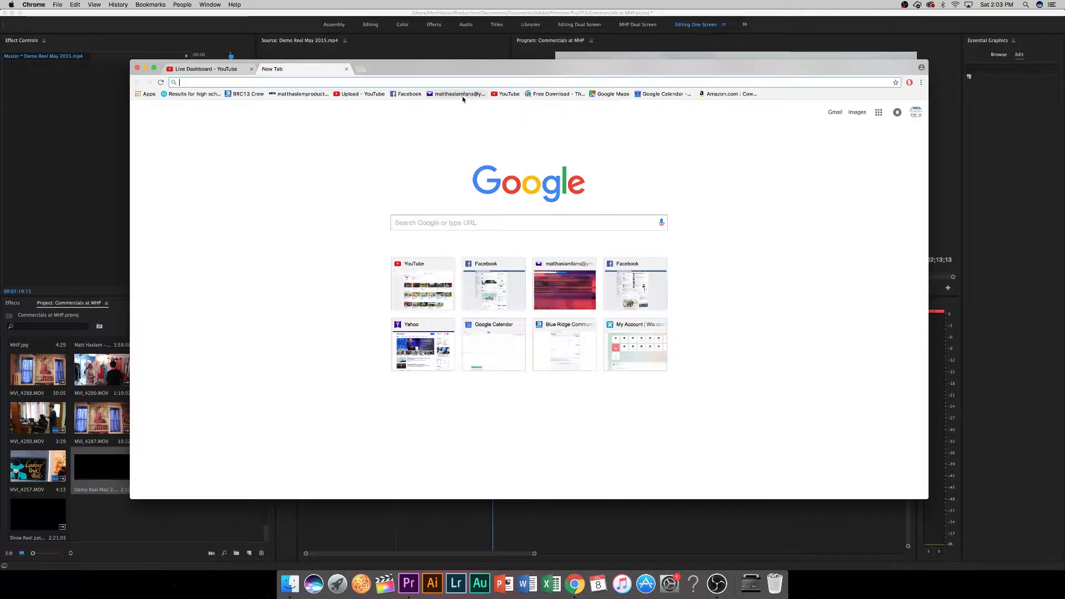
click(502, 95)
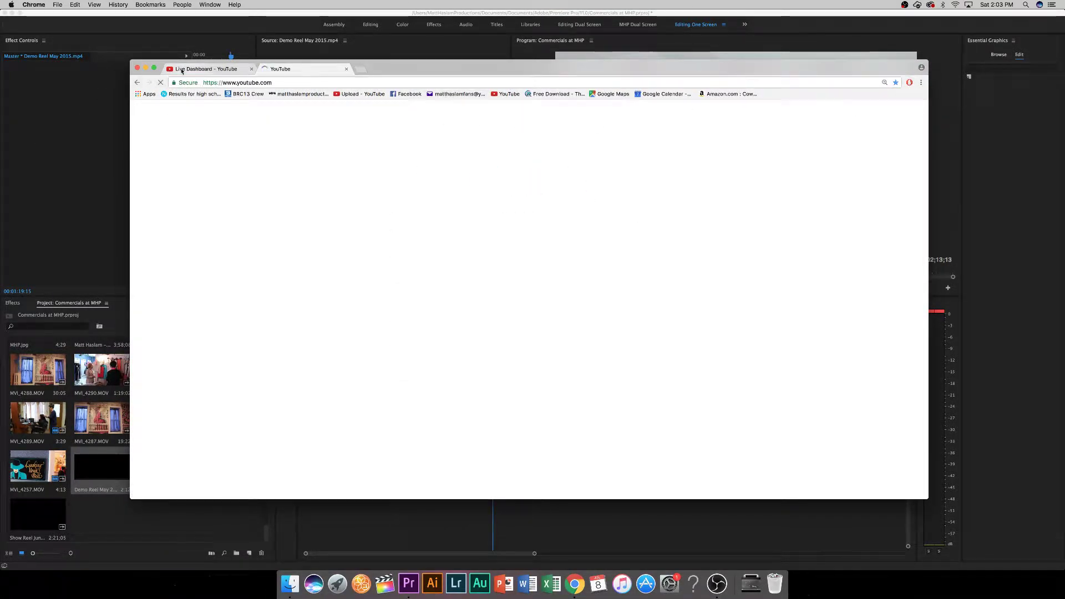
key(ctrl+Tab)
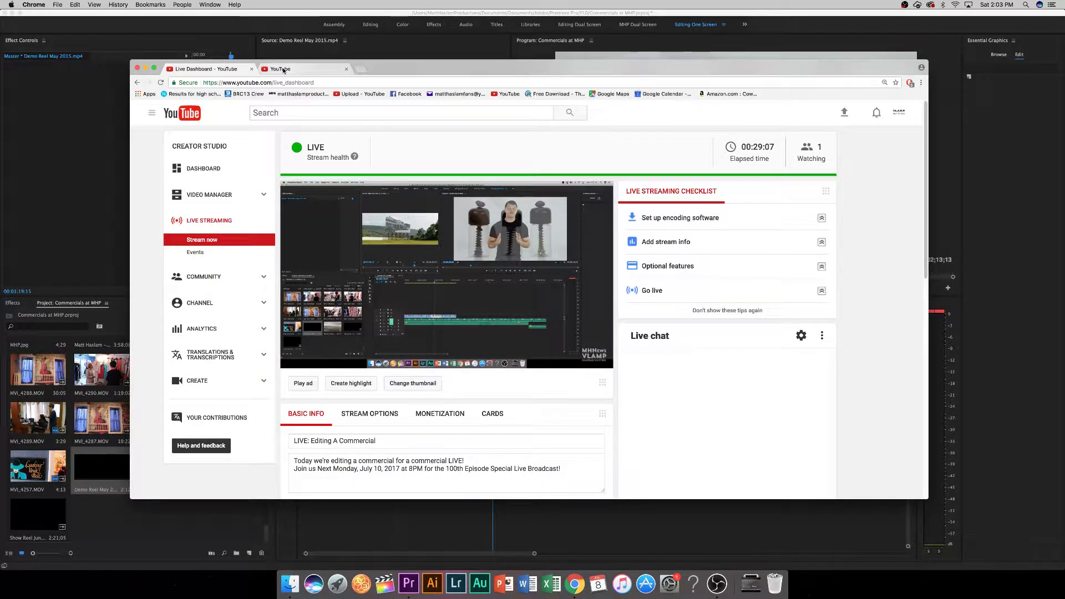
click(904, 113)
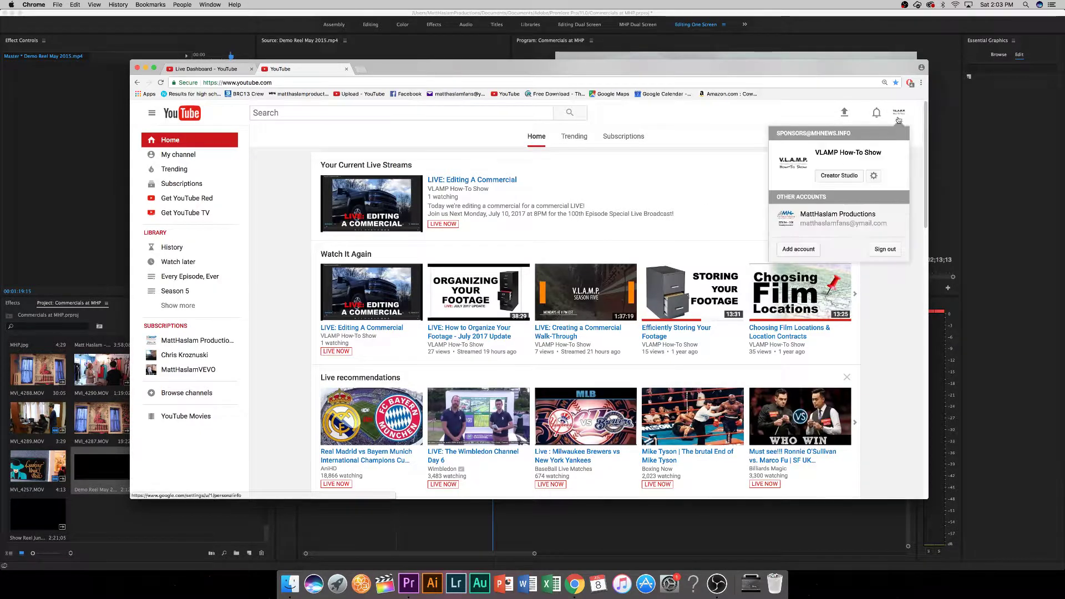
click(836, 175)
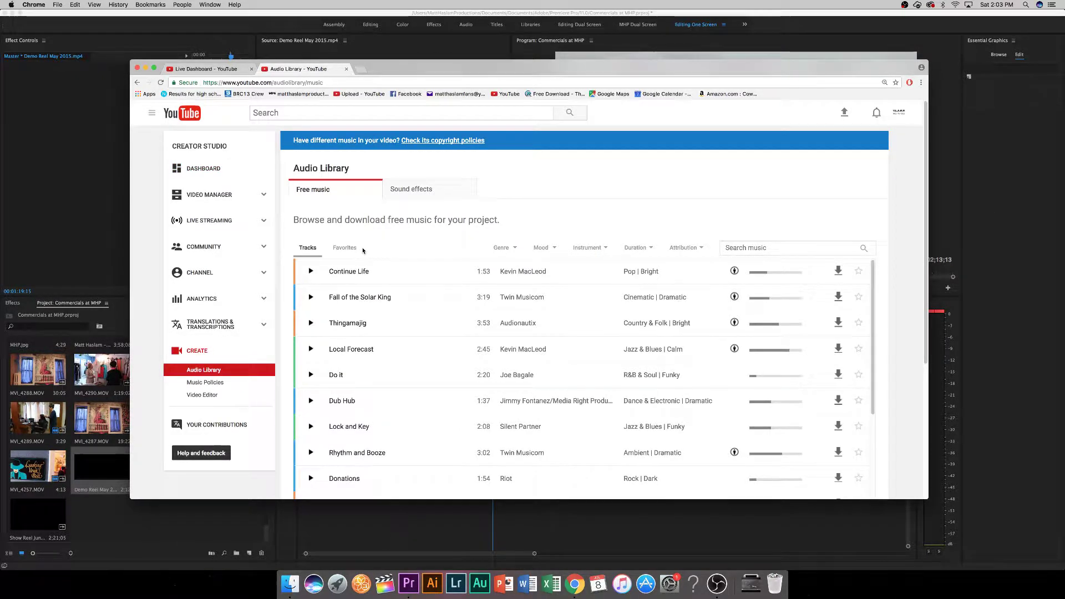
Preview the track Continue Life, check its attribution requirements, and switch back to Premiere Pro.
click(311, 272)
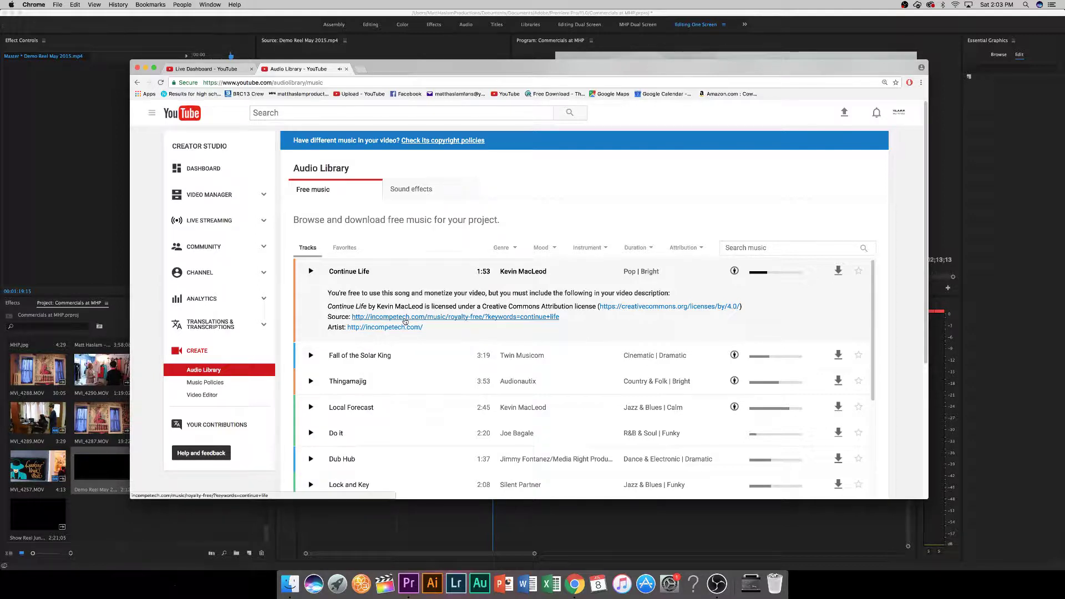
scroll(406, 322, down, 1)
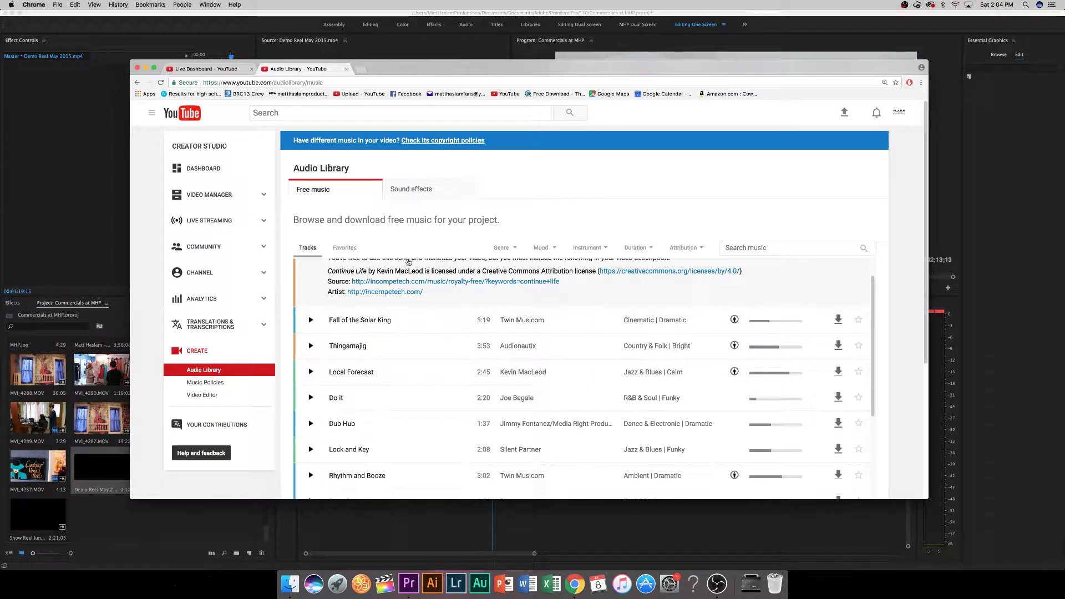
drag(374, 68, 755, 155)
key(super+Tab)
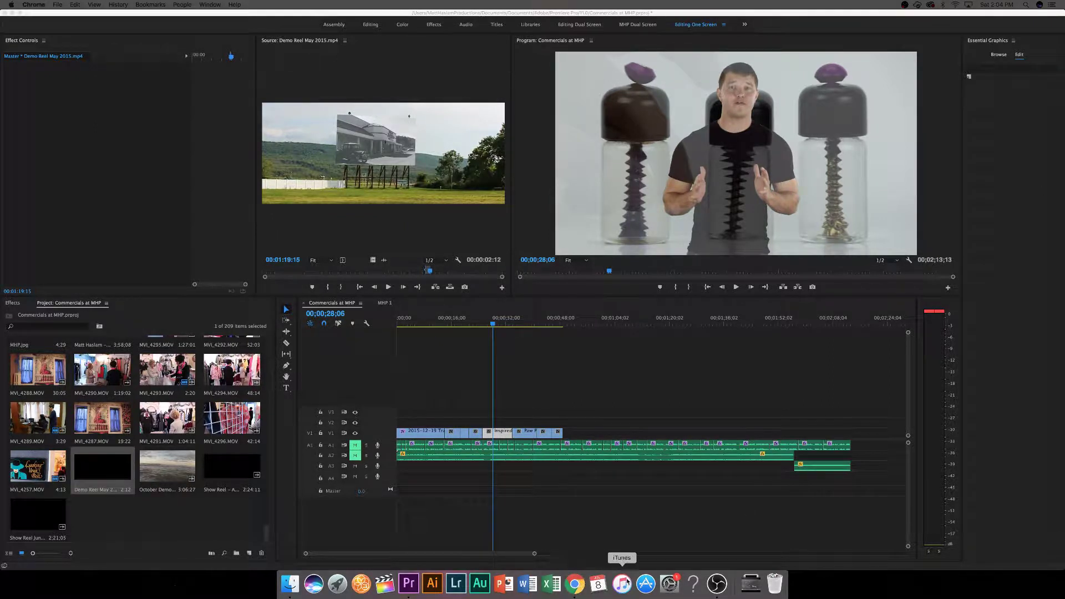
Unmute audio track A2 and add only the video of the marked billboard shot to the end of V1.
click(714, 583)
click(355, 455)
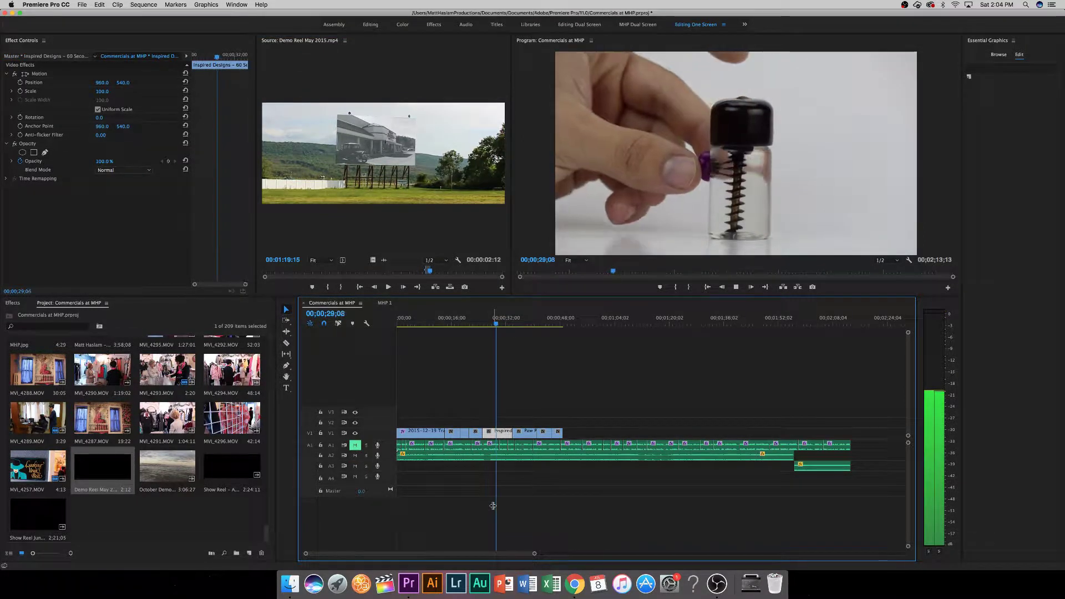
key(space)
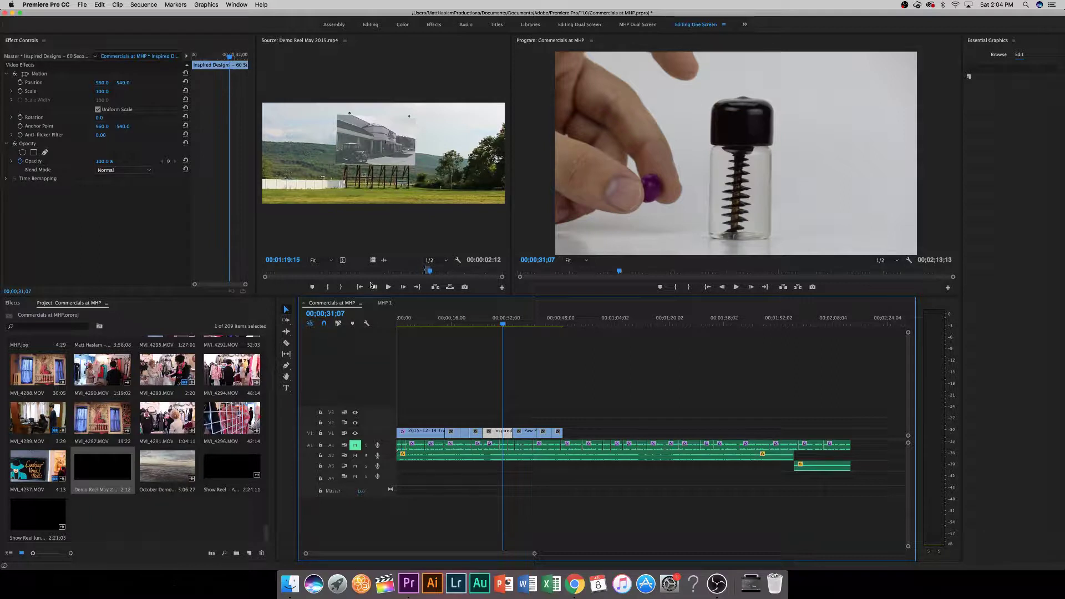
drag(372, 260, 566, 432)
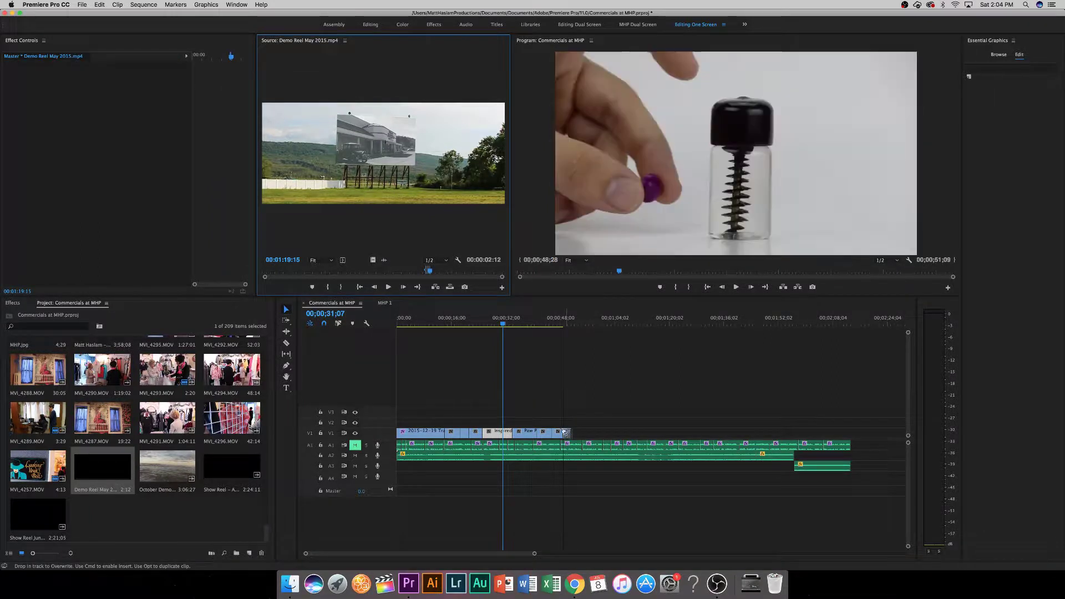
Delete the October demo reel and both Show Reel videos from the project, keeping Demo Reel May 2015.mp4.
click(87, 536)
drag(91, 520, 237, 485)
key(Delete)
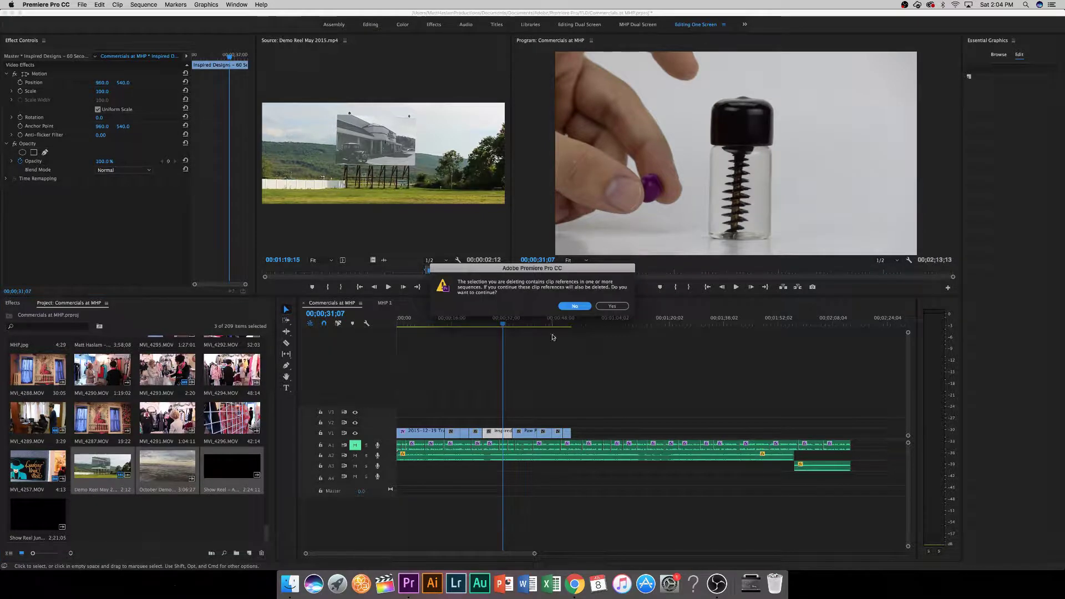
click(575, 306)
click(176, 516)
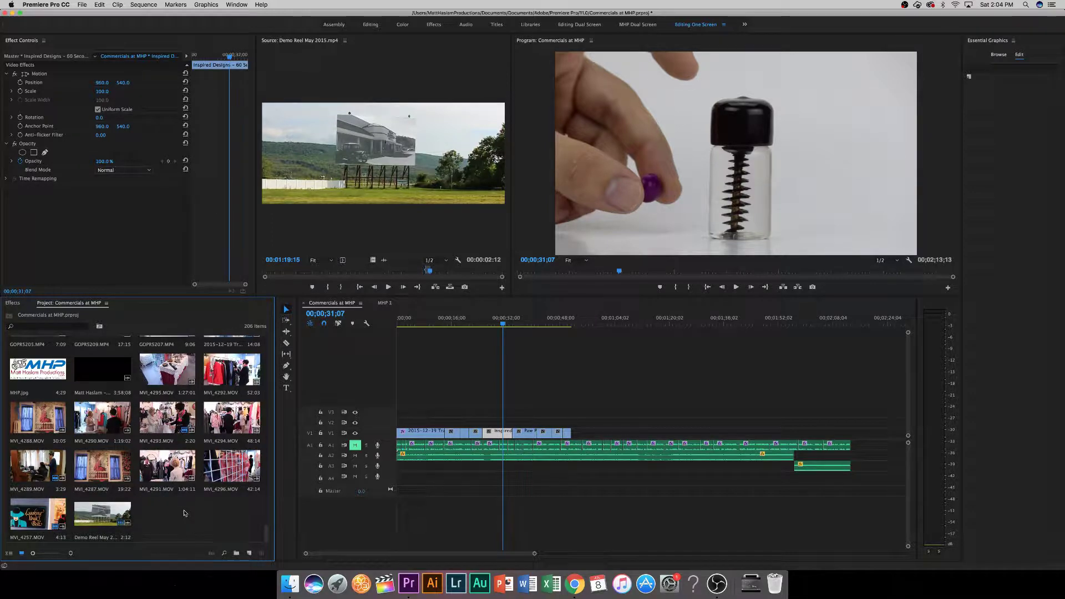
Browse the project thumbnails back to the MVI_37xx clips and scrub through the street footage in MVI_3723.MOV and MVI_3722.MOV.
scroll(184, 513, up, 10)
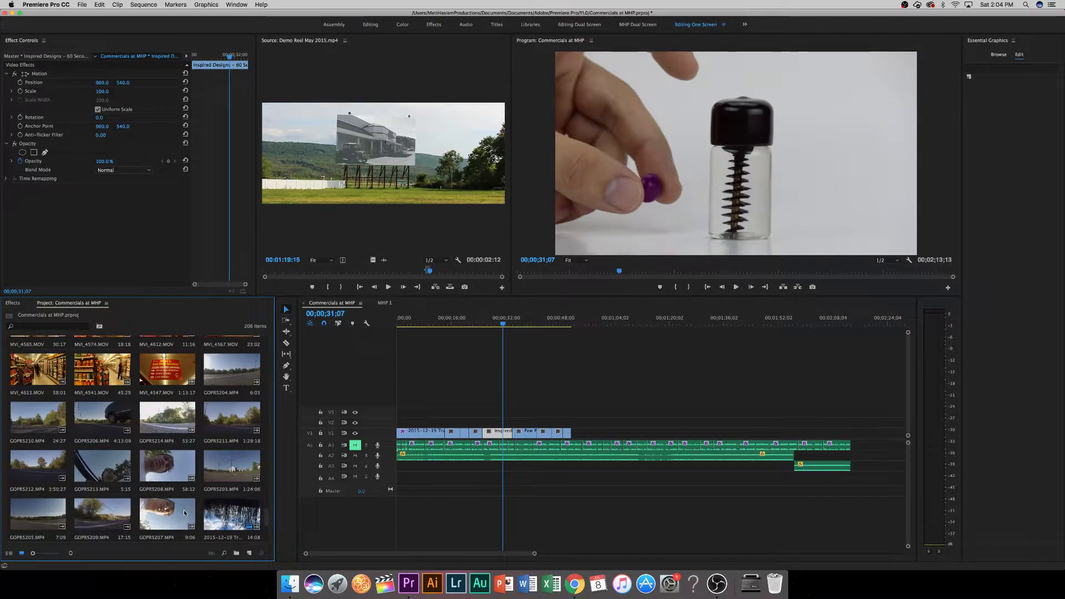
scroll(184, 513, up, 5)
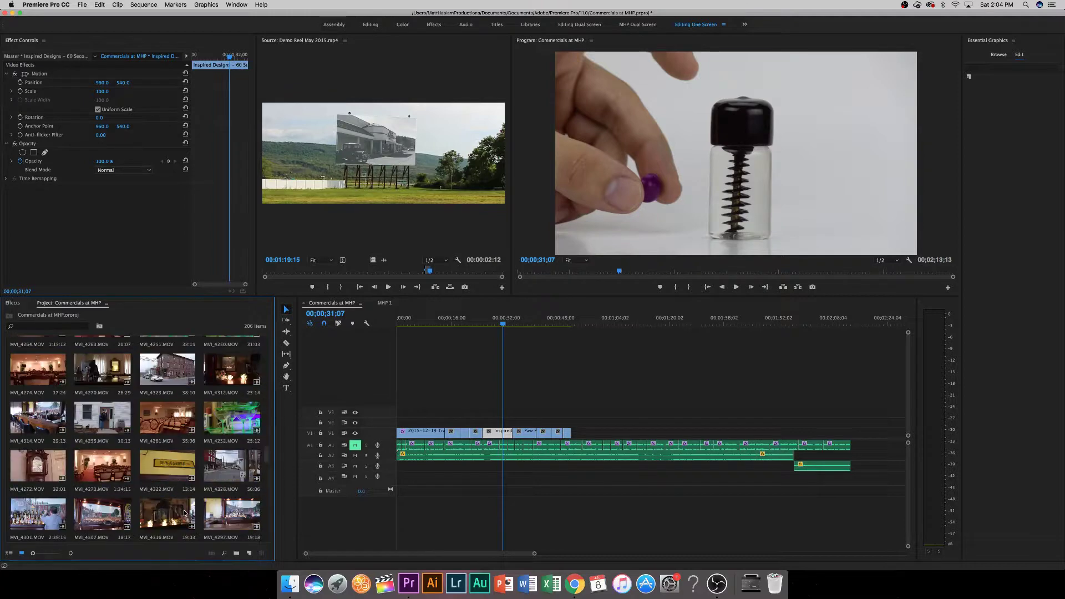
scroll(184, 513, up, 4)
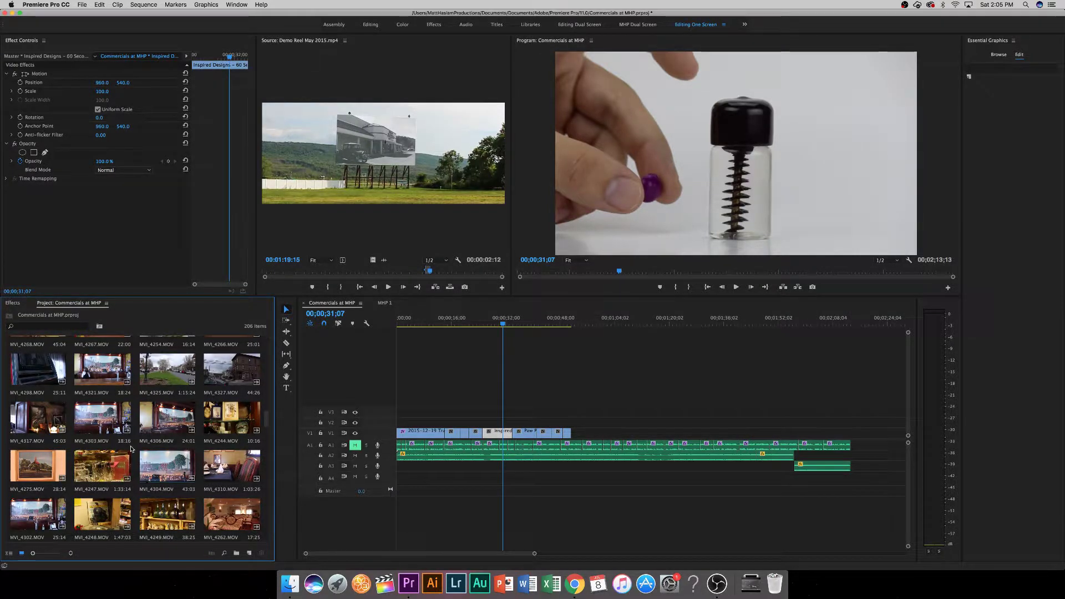
scroll(131, 448, up, 10)
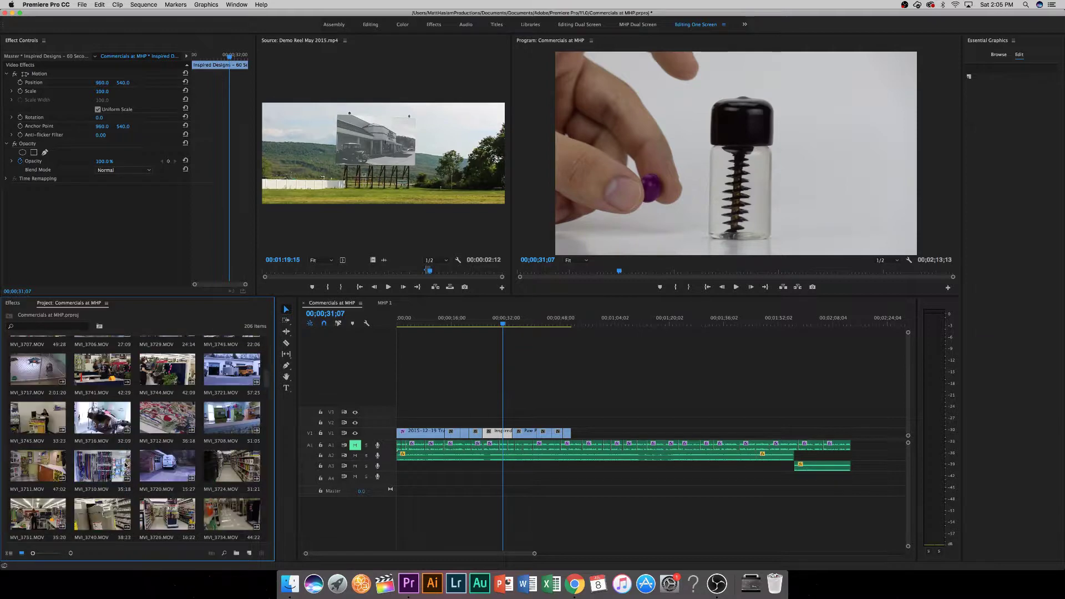
scroll(125, 465, up, 5)
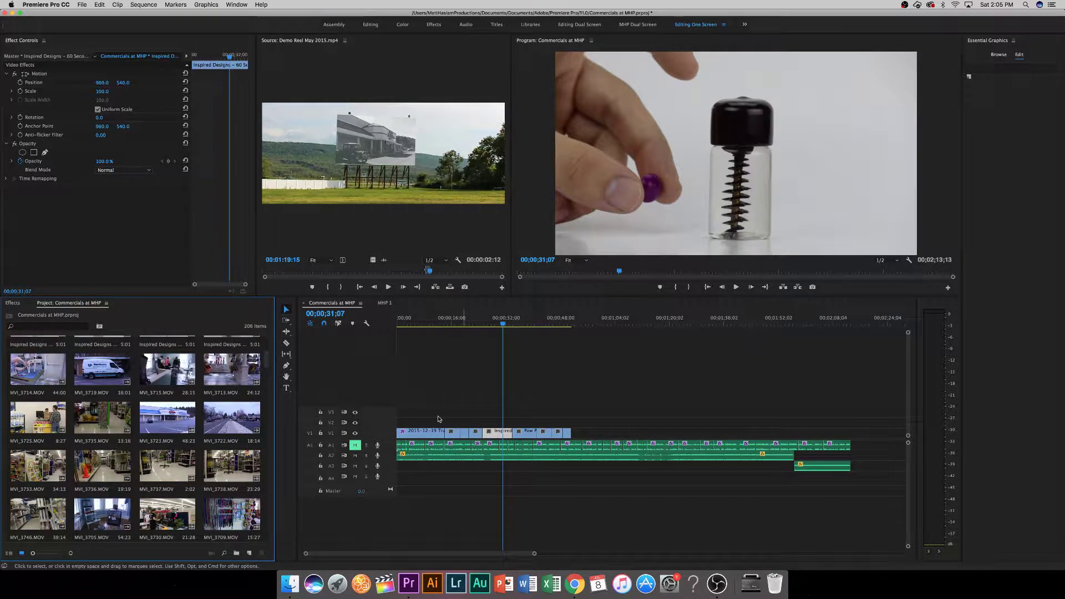
double_click(172, 430)
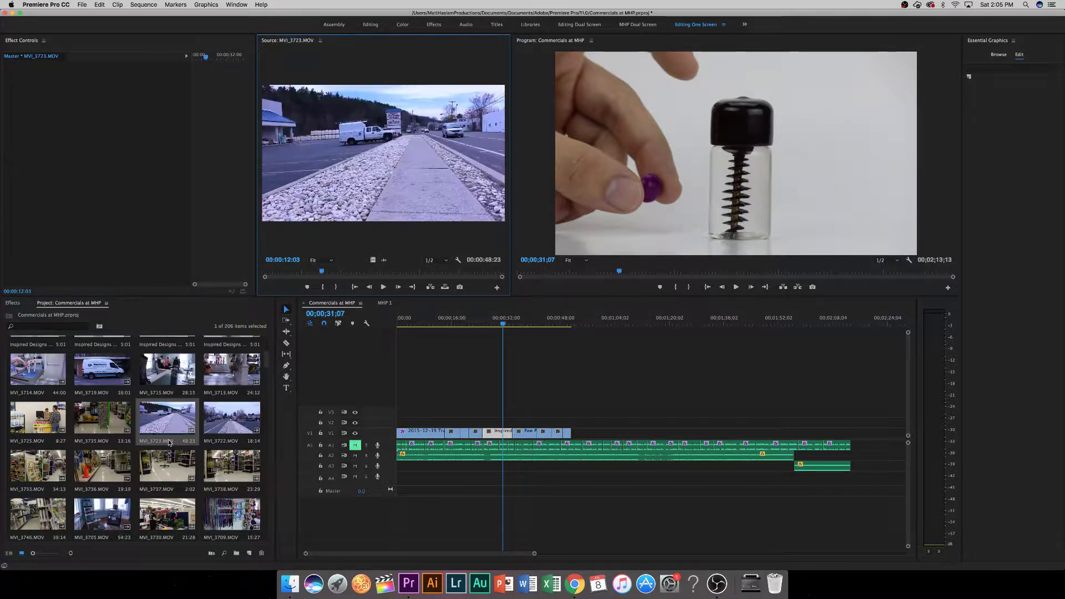
key(space)
key(space)
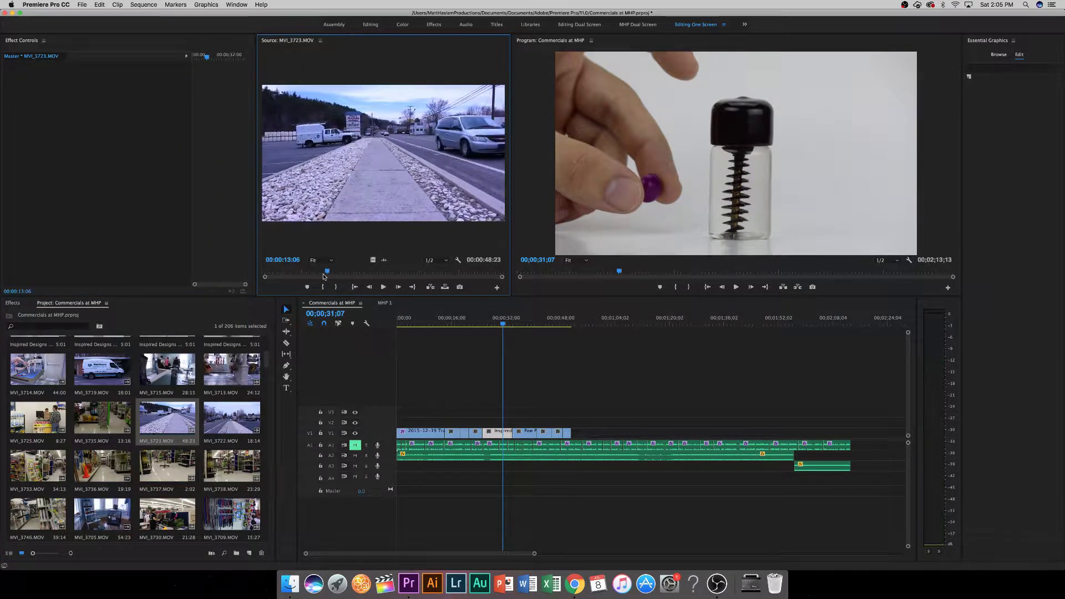
drag(333, 273, 404, 271)
double_click(216, 428)
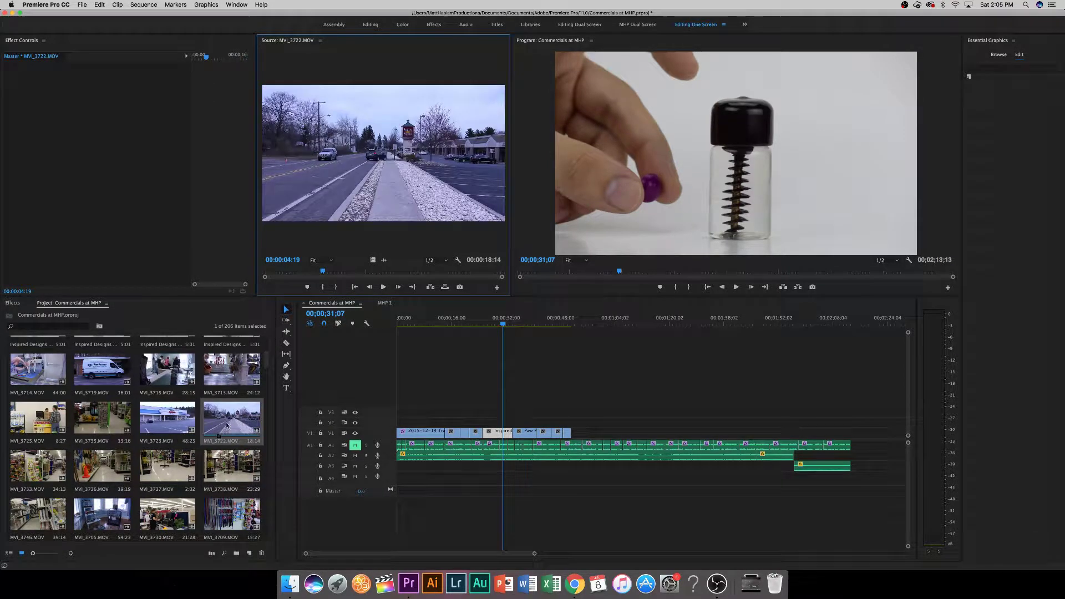
mouse_move(322, 271)
mouse_down()
mouse_move(482, 267)
mouse_move(333, 271)
mouse_up()
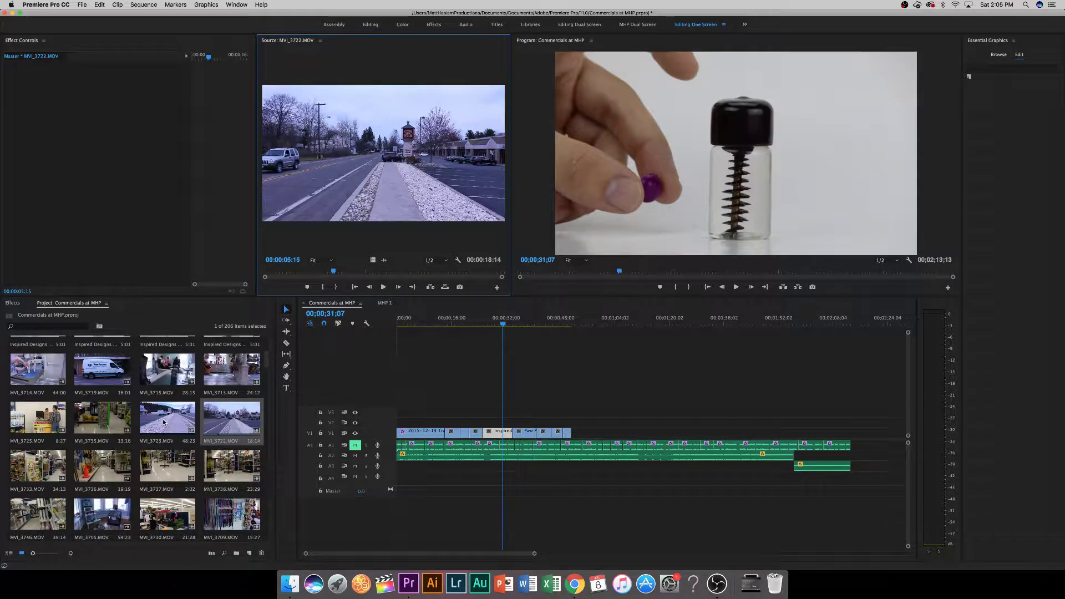
Show the project items as a list sorted by name and bring the MVI clips into view.
click(9, 554)
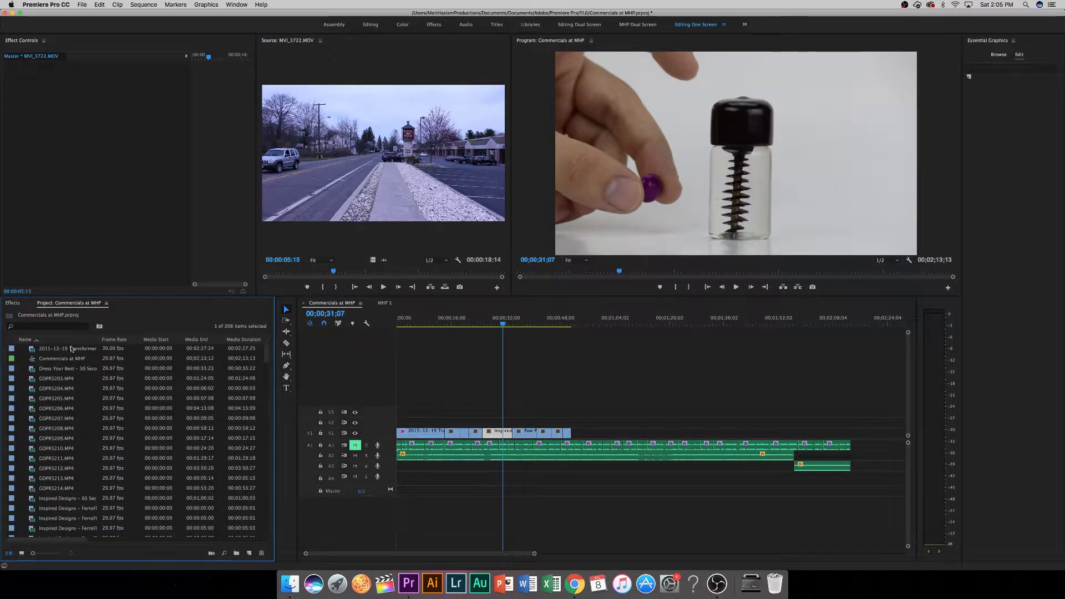
click(67, 340)
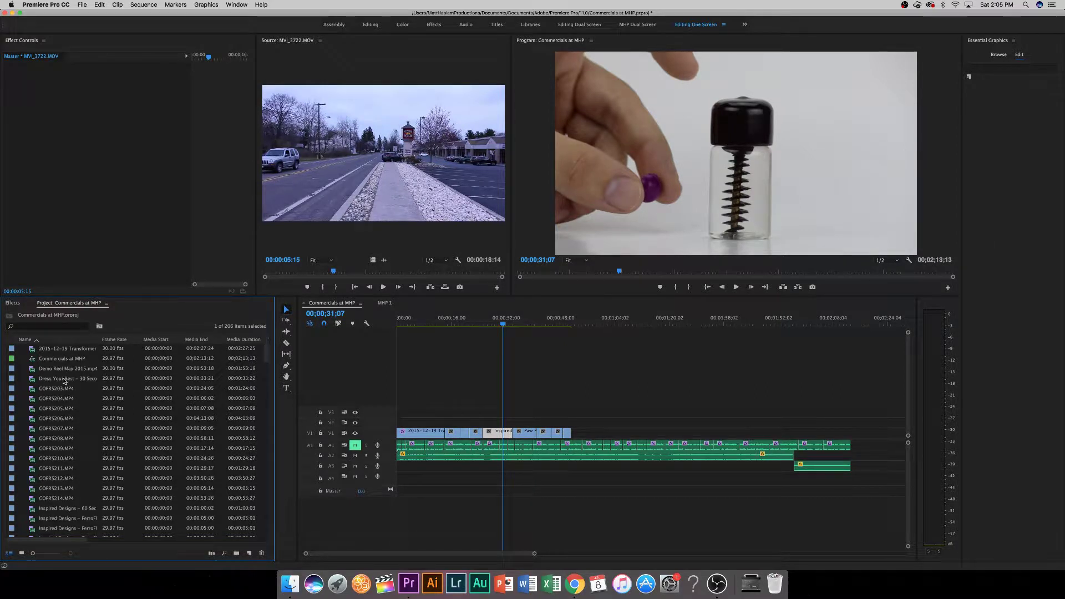
scroll(62, 464, down, 5)
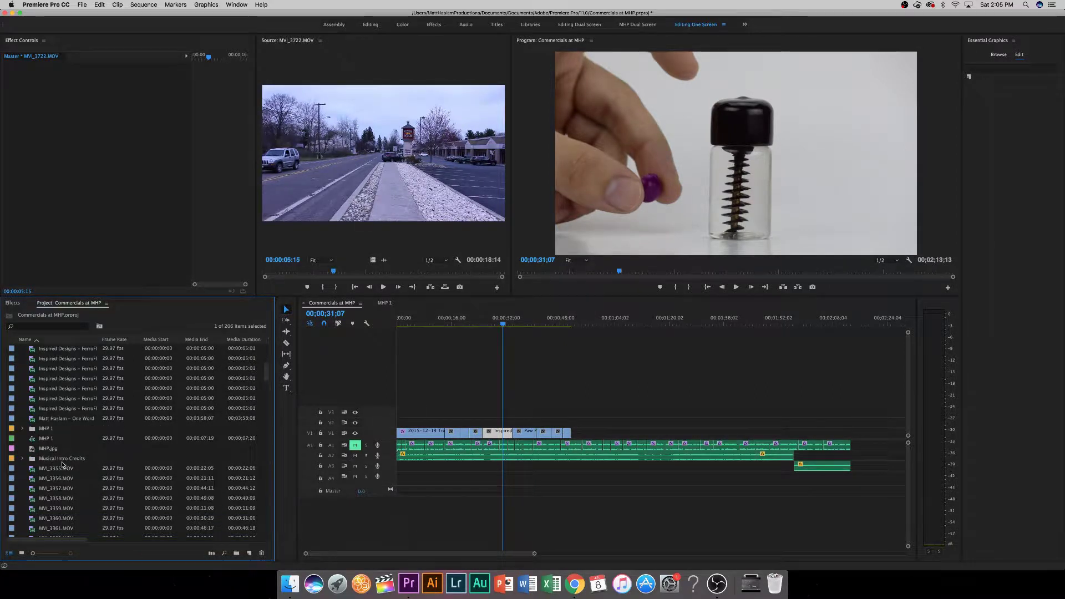
Sample clips from MVI_3355.MOV through MVI_3713.MOV in the Source Monitor to identify which shoot each belongs to.
double_click(63, 468)
double_click(63, 480)
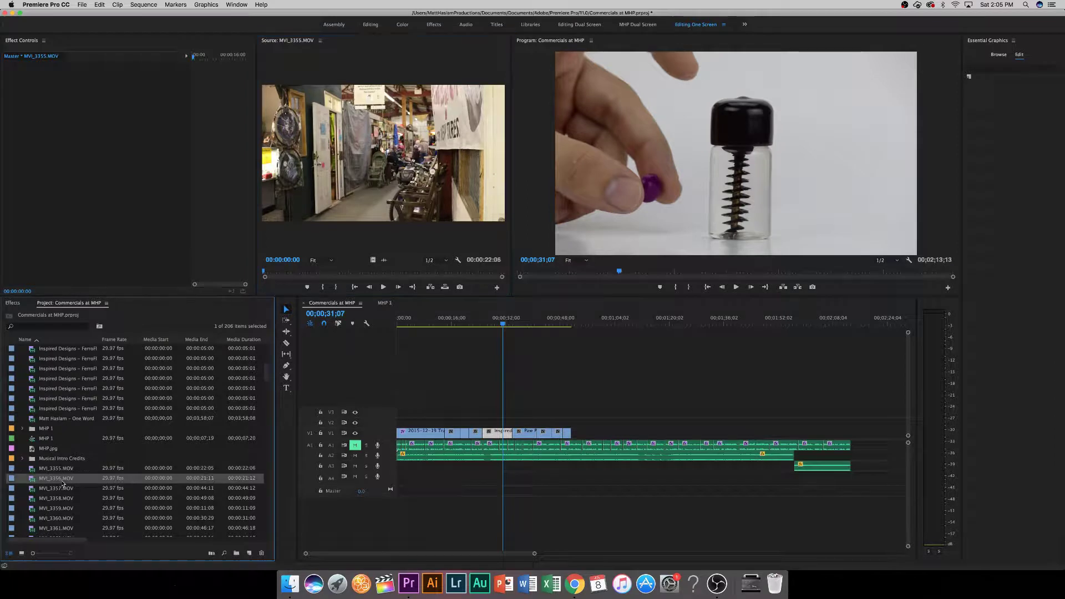
scroll(62, 482, down, 2)
double_click(62, 479)
scroll(62, 482, down, 5)
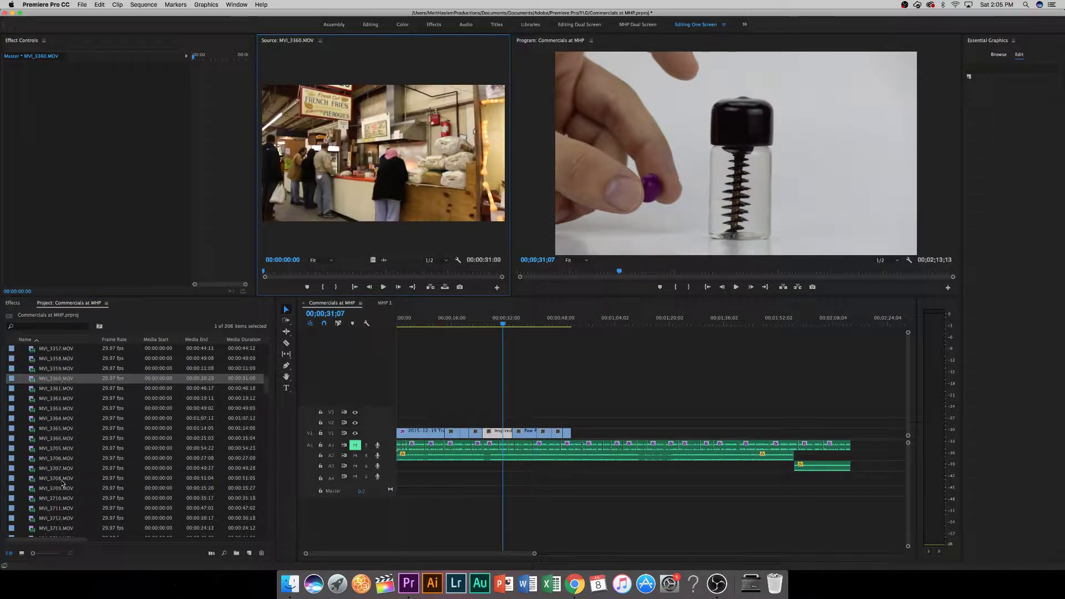
double_click(62, 479)
scroll(62, 483, down, 5)
double_click(63, 479)
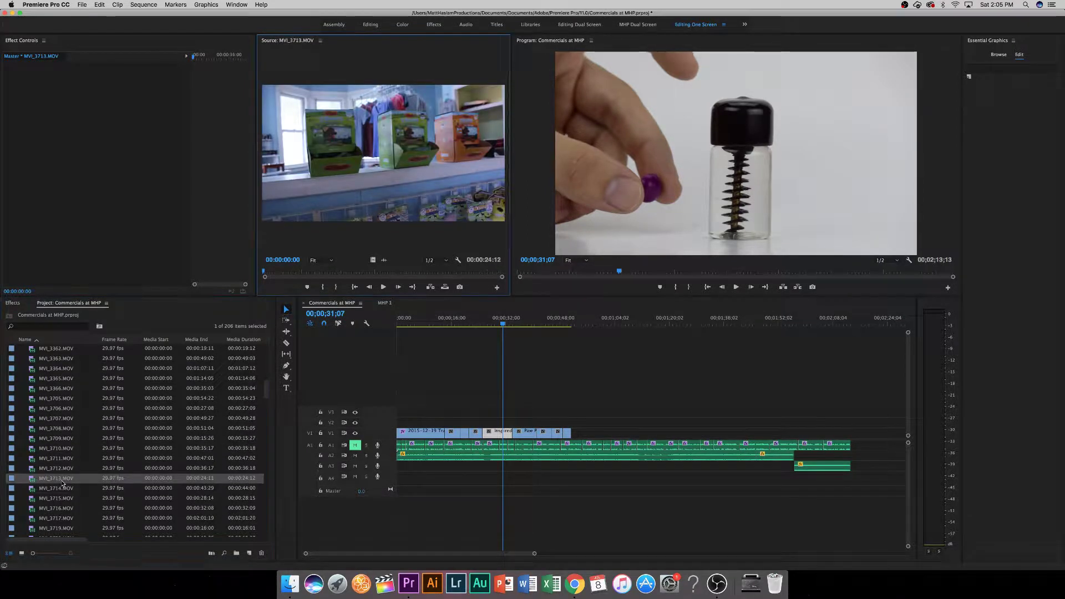
Preview the exterior clips MVI_3719.MOV, MVI_3720.MOV and MVI_3721.MOV to find where the hardware-store footage begins.
scroll(63, 483, down, 5)
double_click(62, 480)
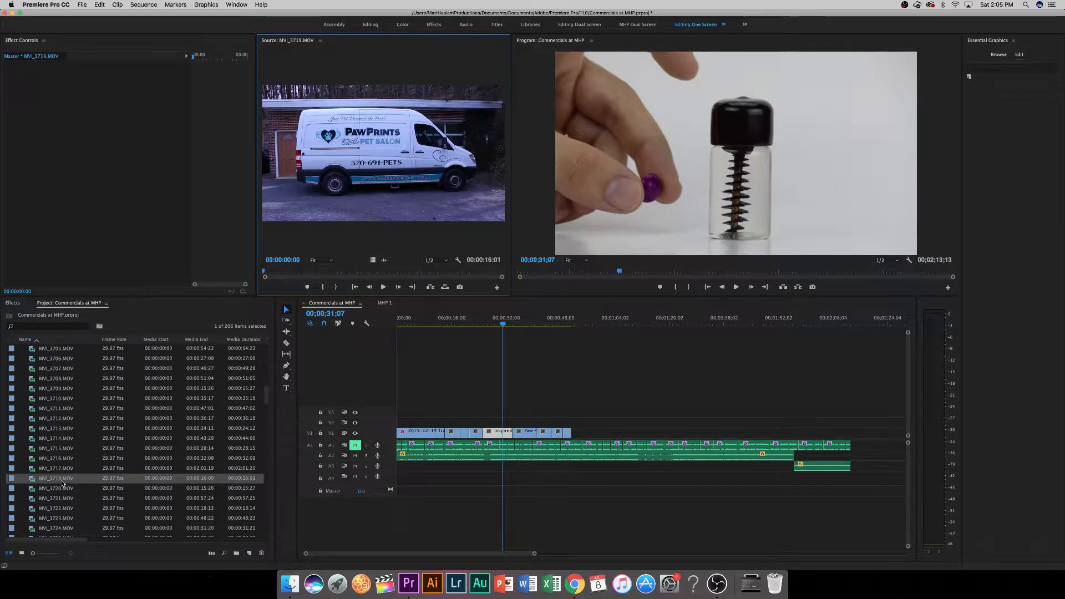
double_click(61, 489)
scroll(60, 484, down, 3)
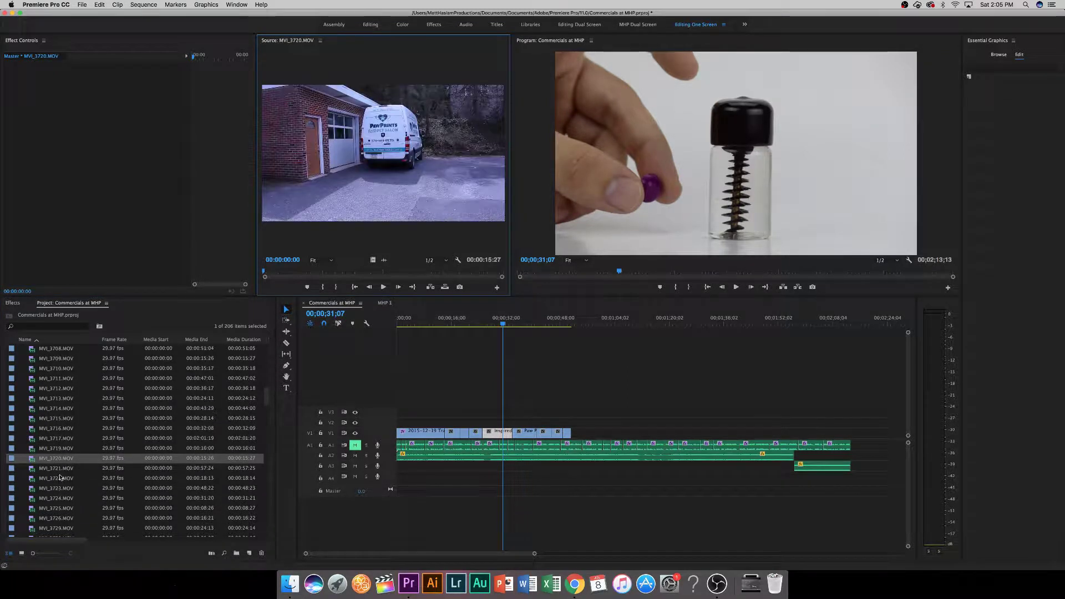
double_click(59, 477)
double_click(61, 469)
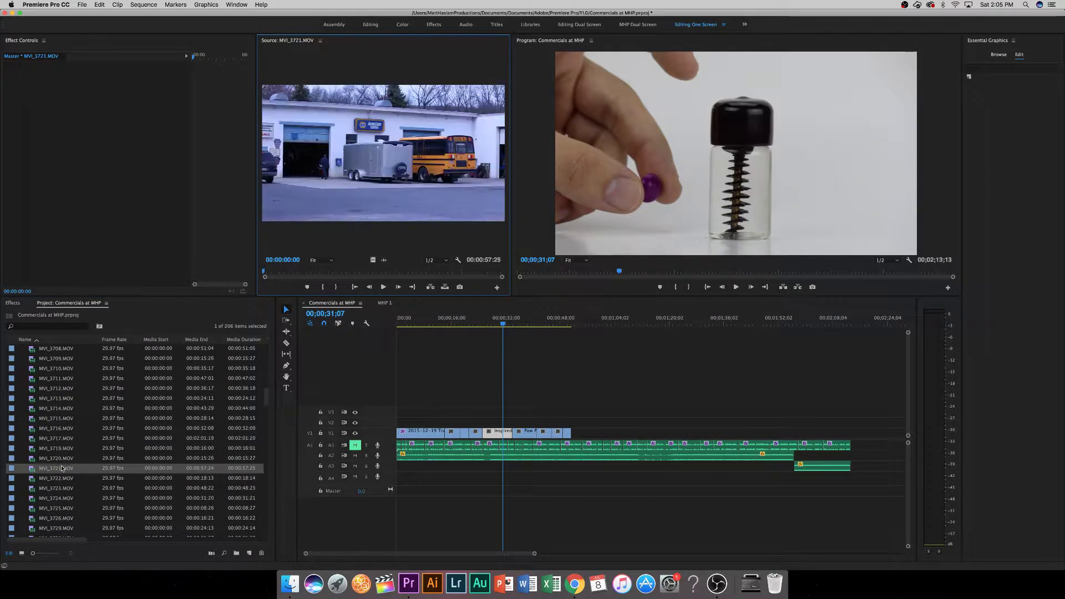
Preview the hardware-store clips from MVI_3723.MOV to MVI_3731.MOV, including MVI_3724.MOV and MVI_3726.MOV.
scroll(62, 473, down, 2)
double_click(64, 469)
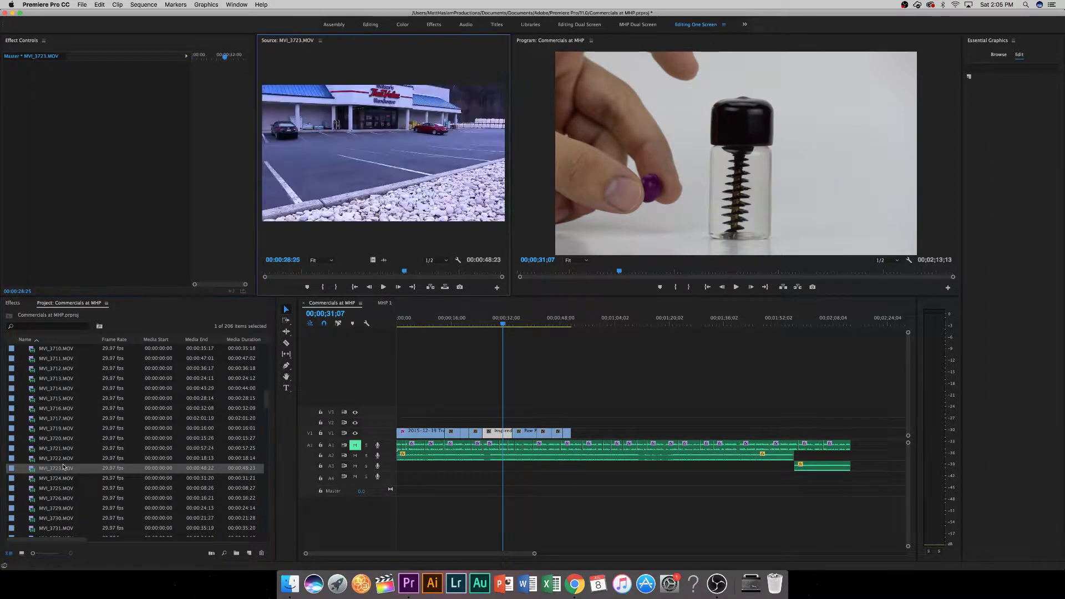
double_click(64, 479)
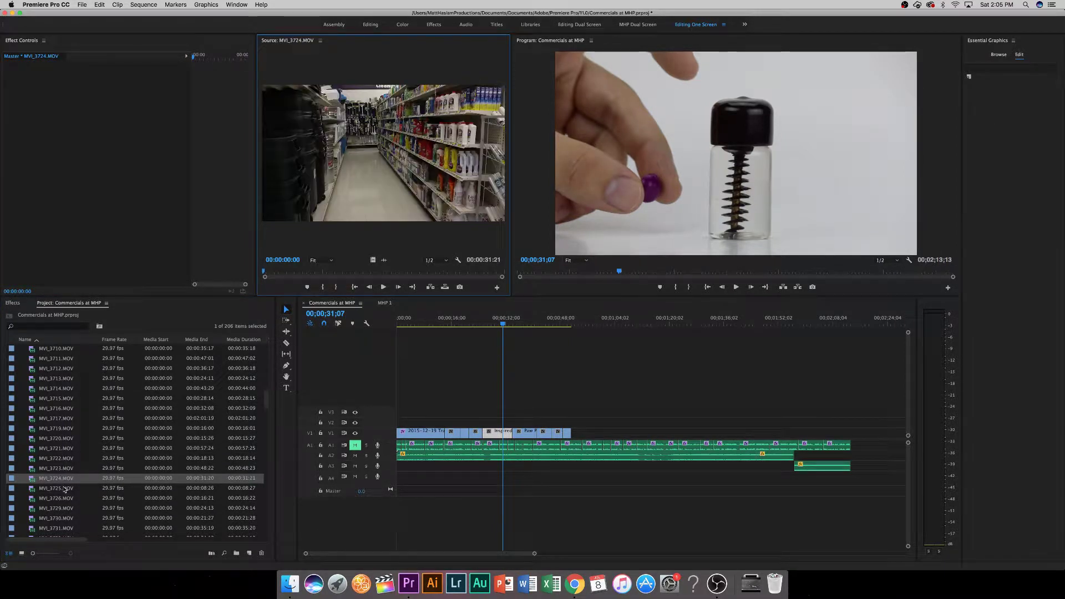
double_click(61, 498)
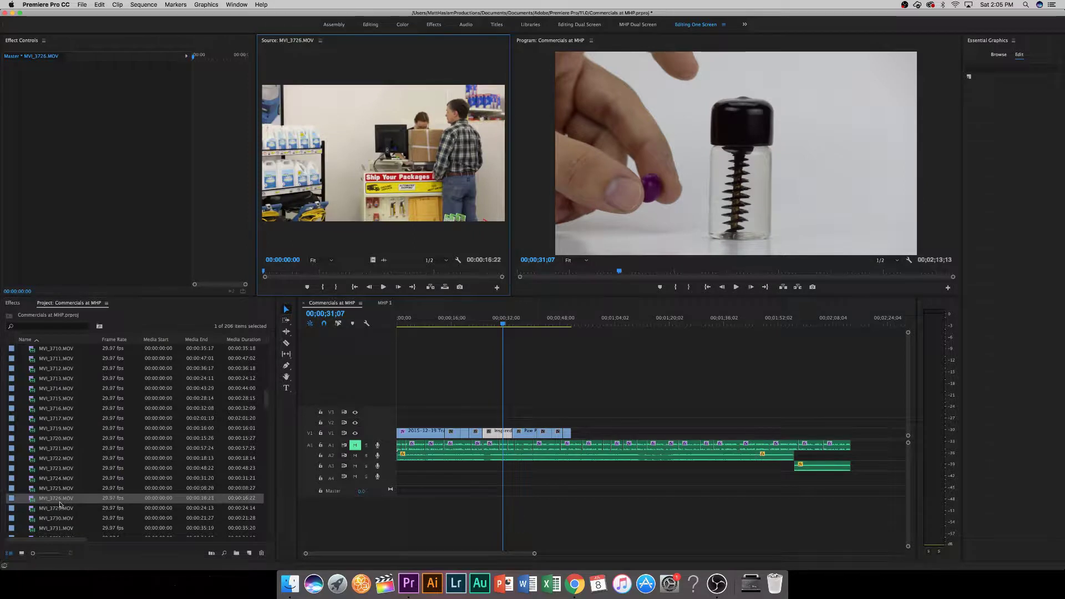
double_click(60, 507)
scroll(60, 502, down, 2)
double_click(61, 470)
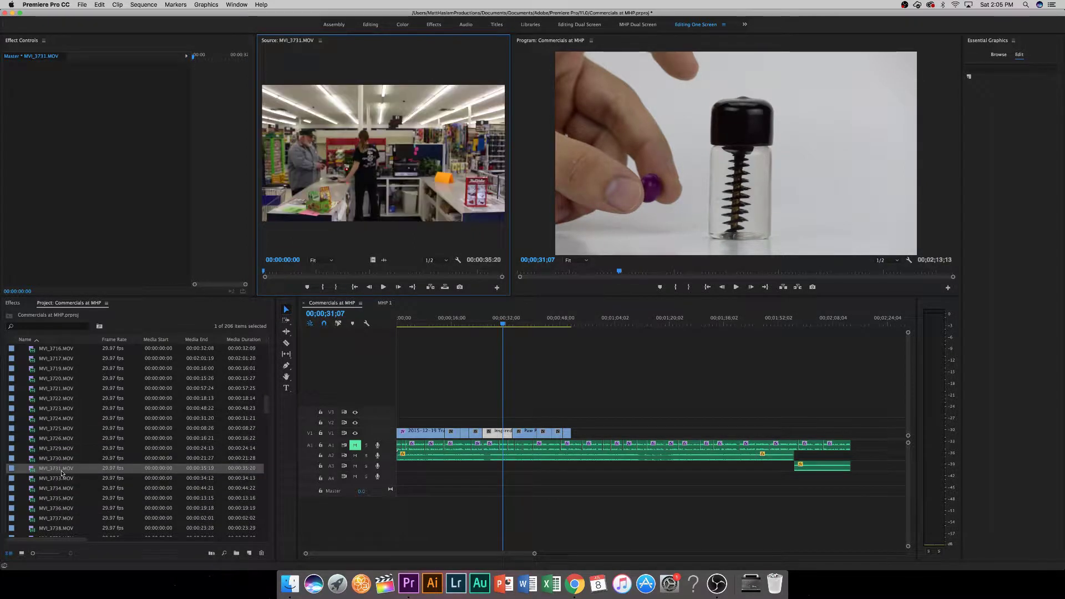
Continue previewing the hardware-store footage with clips up to MVI_3743.MOV, including MVI_3738.MOV and MVI_3741.MOV.
scroll(61, 473, down, 2)
double_click(61, 471)
scroll(61, 473, down, 2)
double_click(61, 472)
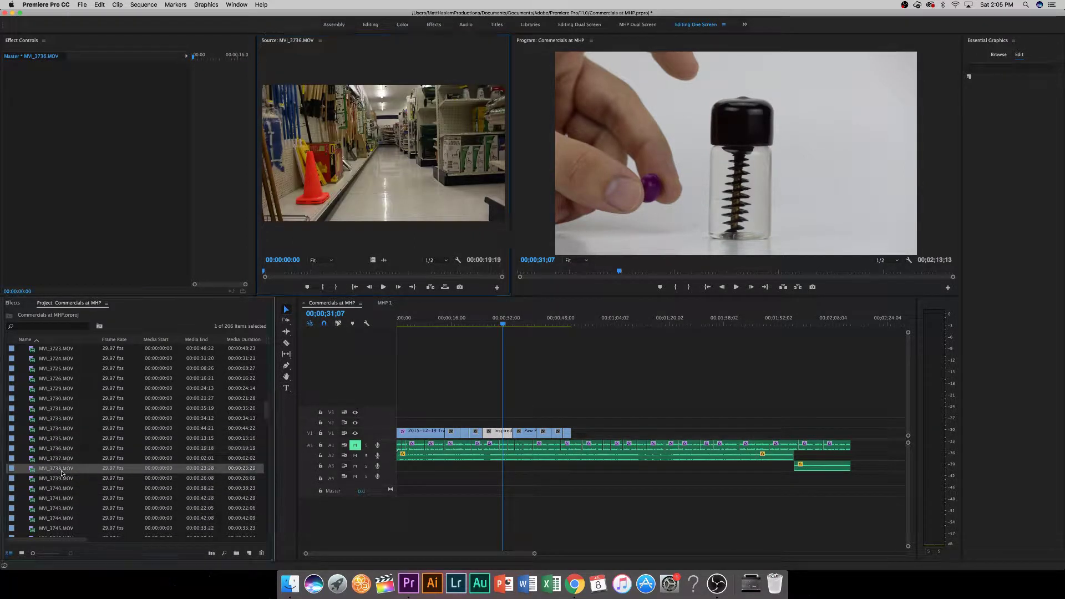
scroll(62, 473, down, 1)
scroll(61, 473, down, 1)
double_click(61, 472)
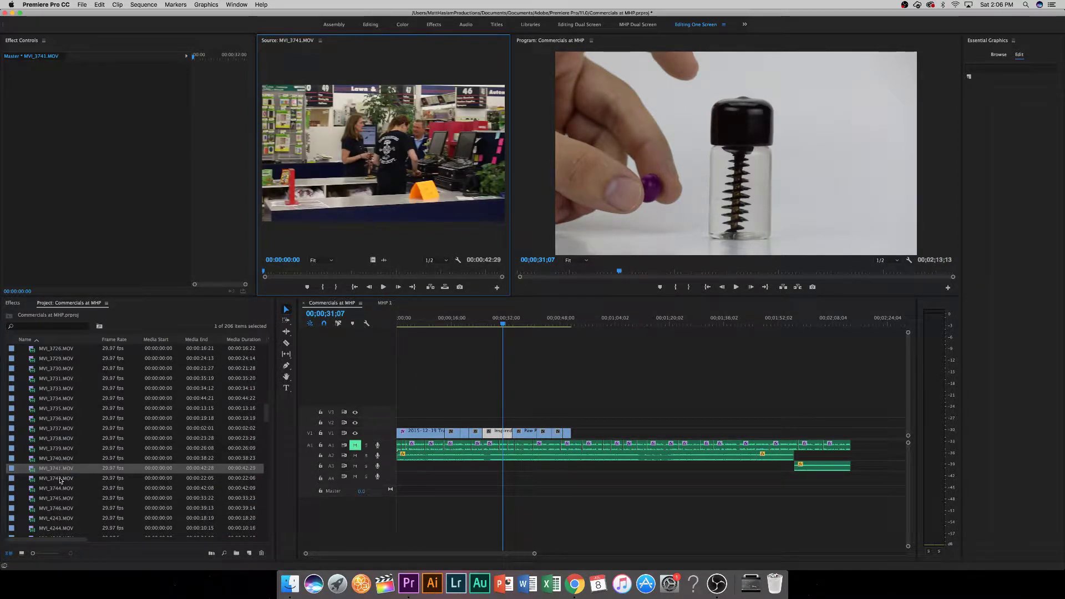
double_click(60, 478)
Check MVI_3746.MOV, MVI_4243.MOV and MVI_4244.MOV to find where the hardware-store footage ends.
scroll(61, 480, down, 4)
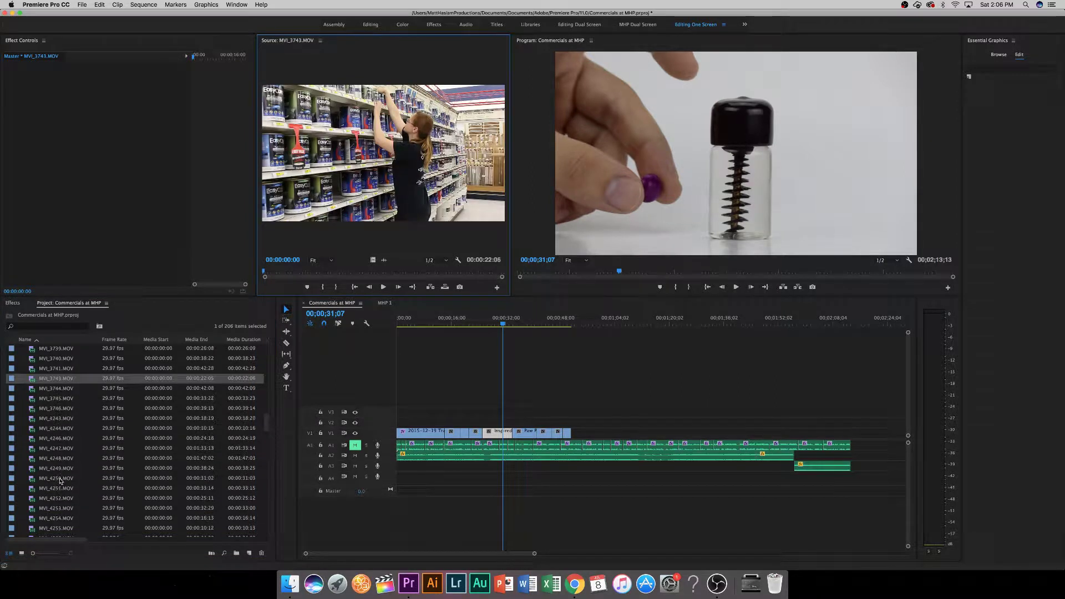
double_click(61, 410)
double_click(62, 419)
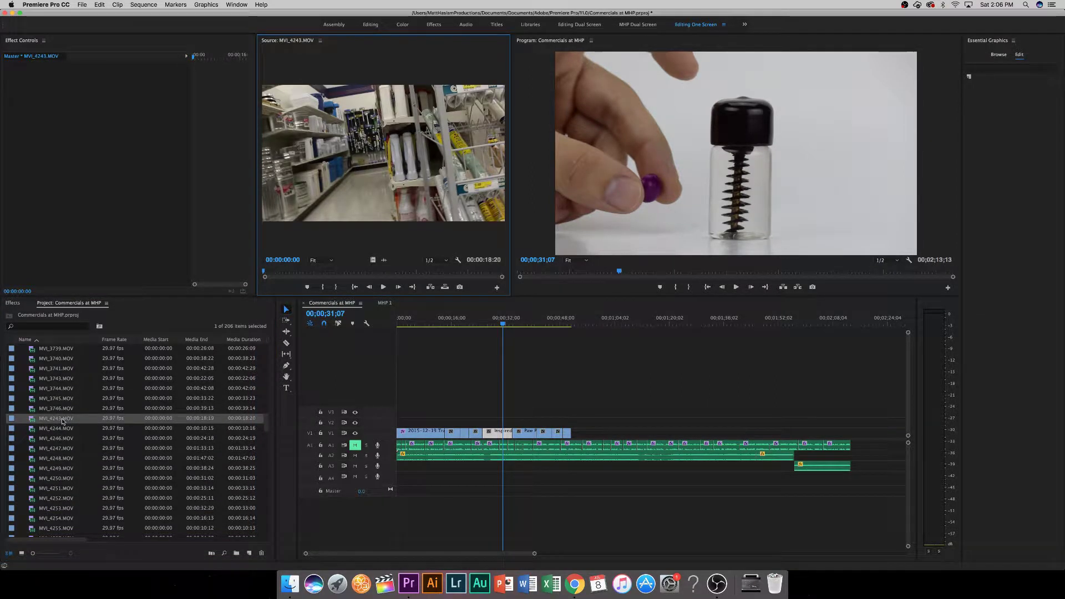
double_click(67, 409)
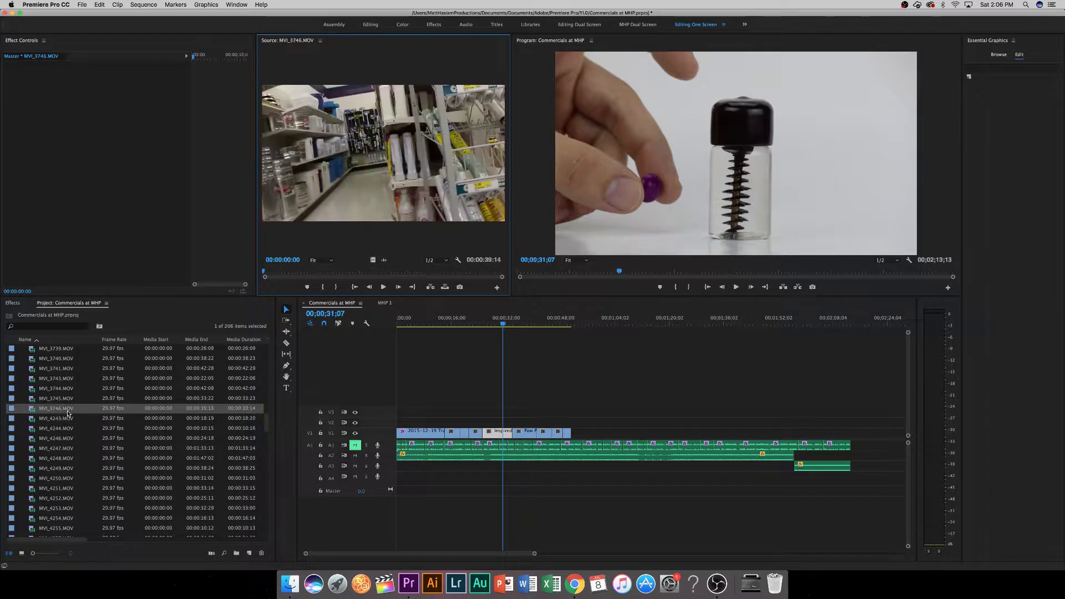
double_click(67, 429)
double_click(66, 448)
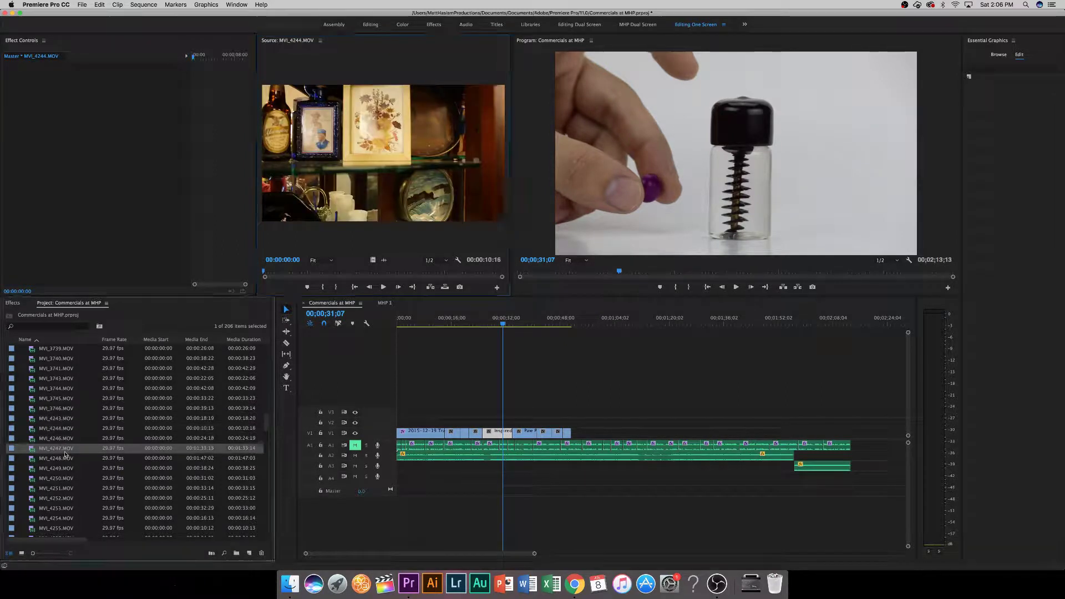
Go back through MVI_3739.MOV, MVI_3717.MOV and MVI_3722.MOV to return to the start of the hardware-store footage.
scroll(69, 439, up, 3)
double_click(69, 438)
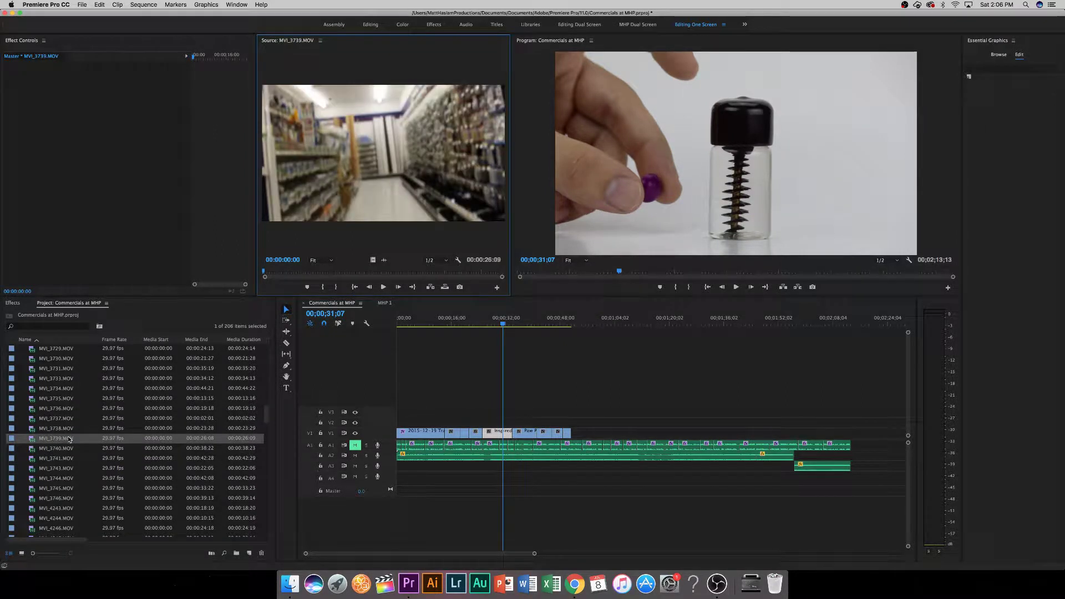
scroll(69, 440, up, 5)
double_click(69, 438)
scroll(69, 438, down, 5)
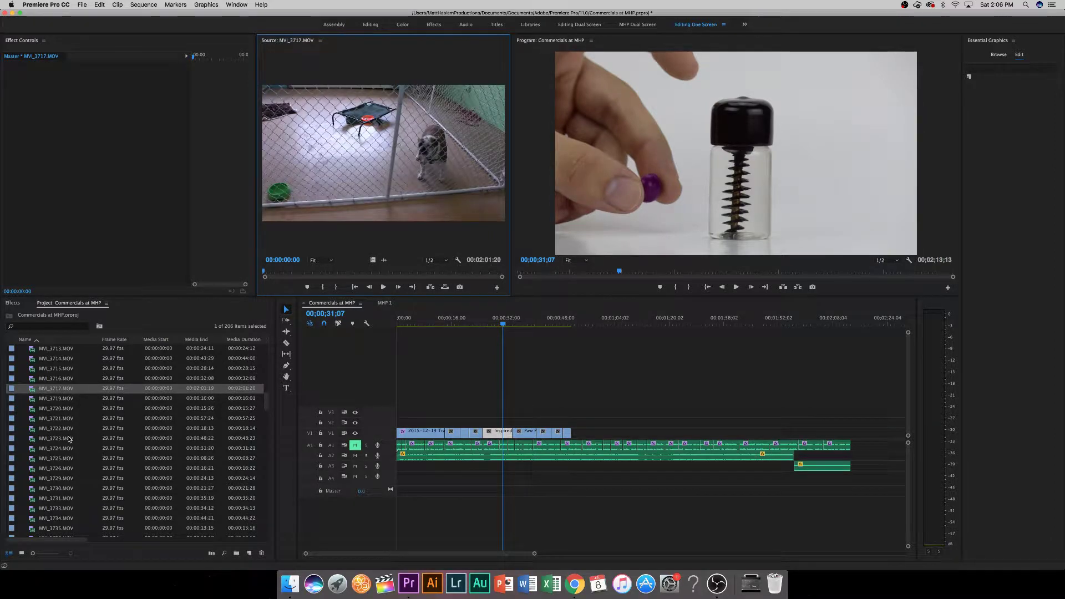
double_click(69, 398)
double_click(69, 428)
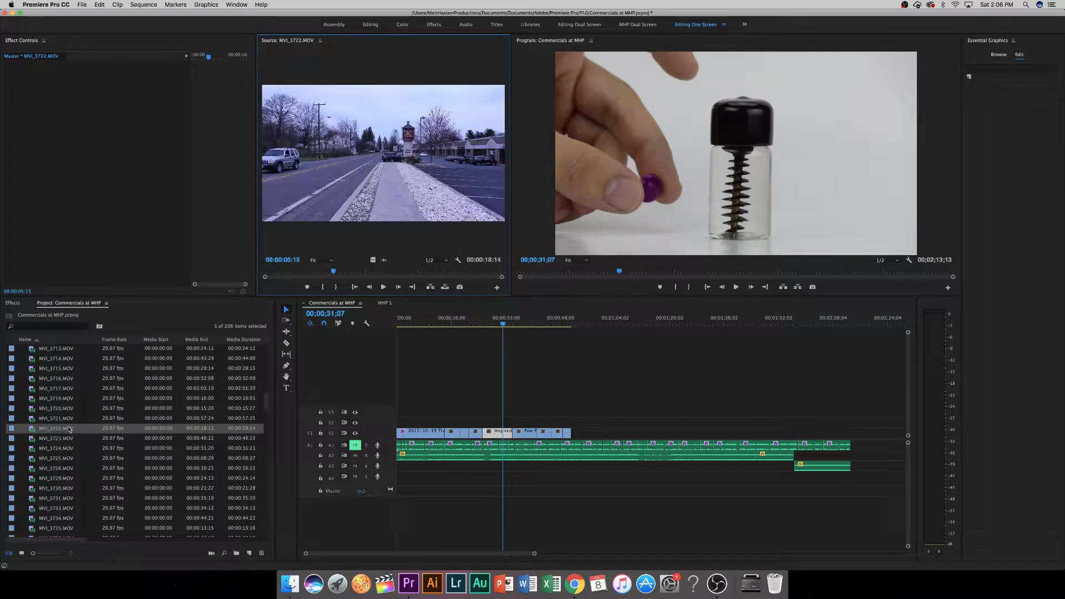
Scrub MVI_3723.MOV from its first frame to its end and select MVI_3724.MOV in the project.
double_click(70, 439)
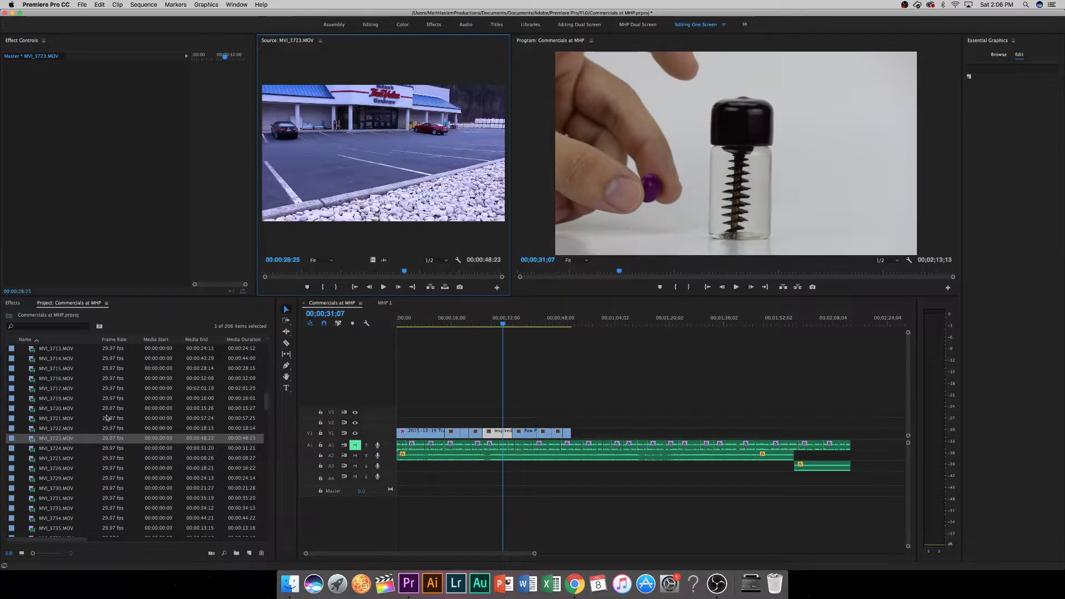
key(Home)
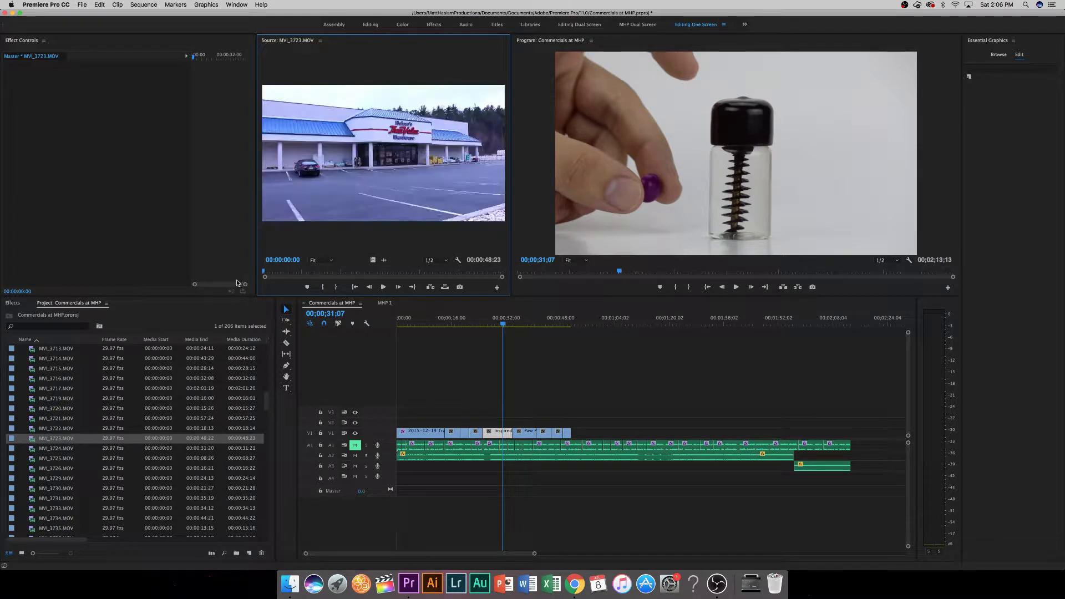
drag(264, 274, 310, 288)
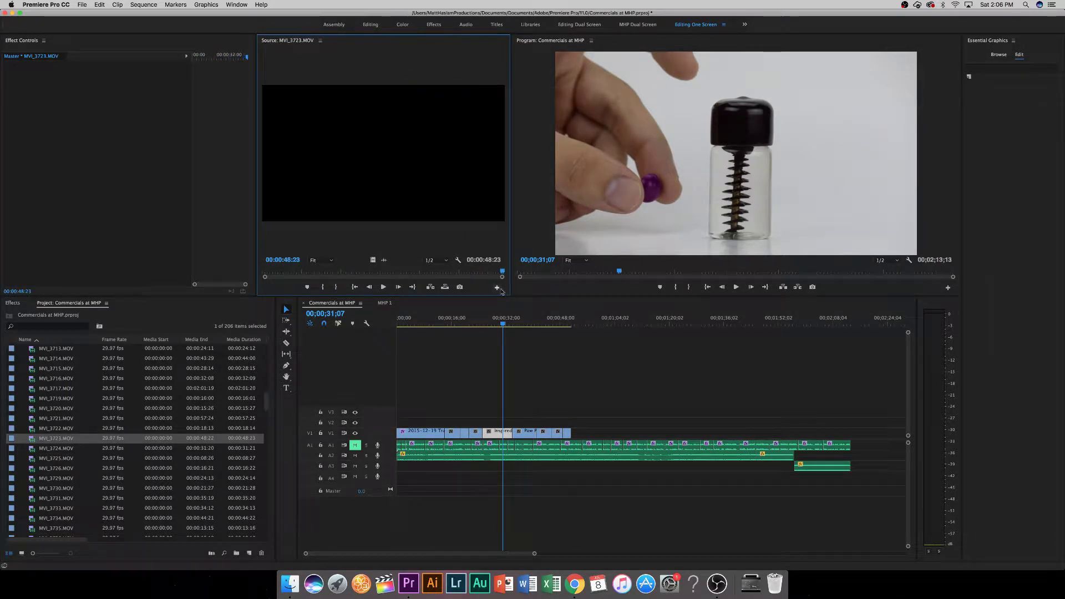
click(51, 449)
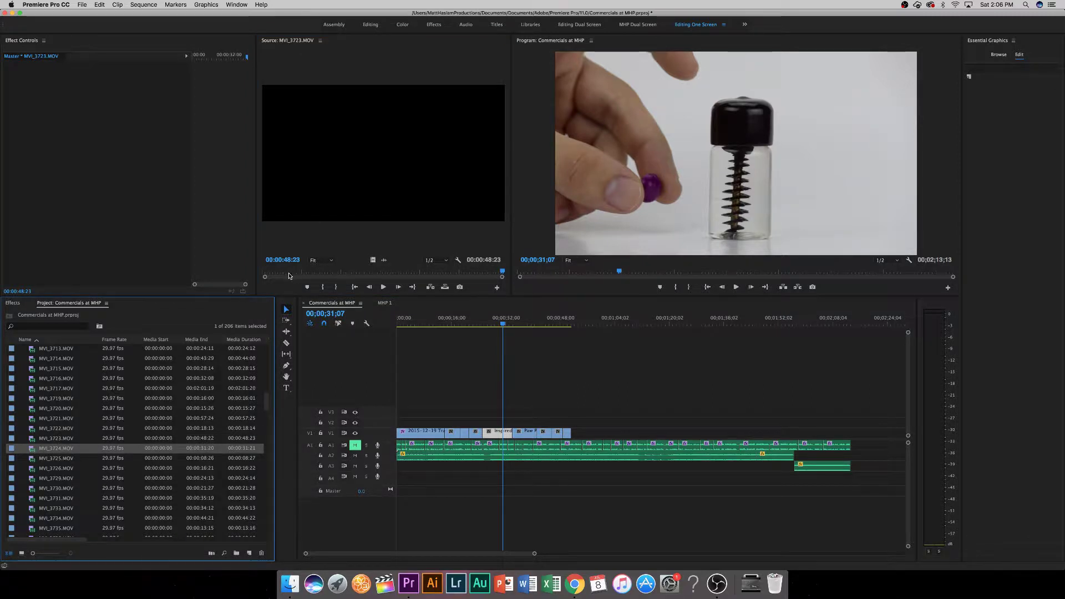
Try In points in MVI_3723.MOV at about 20 and 23 seconds while playing the pan across the hardware storefront.
click(267, 275)
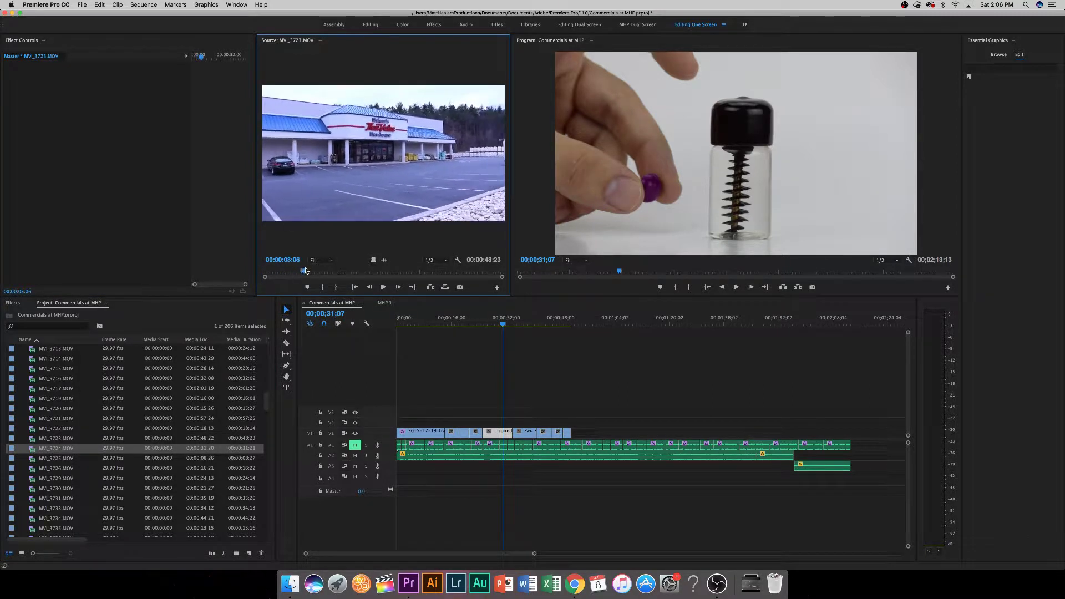
drag(305, 270, 340, 263)
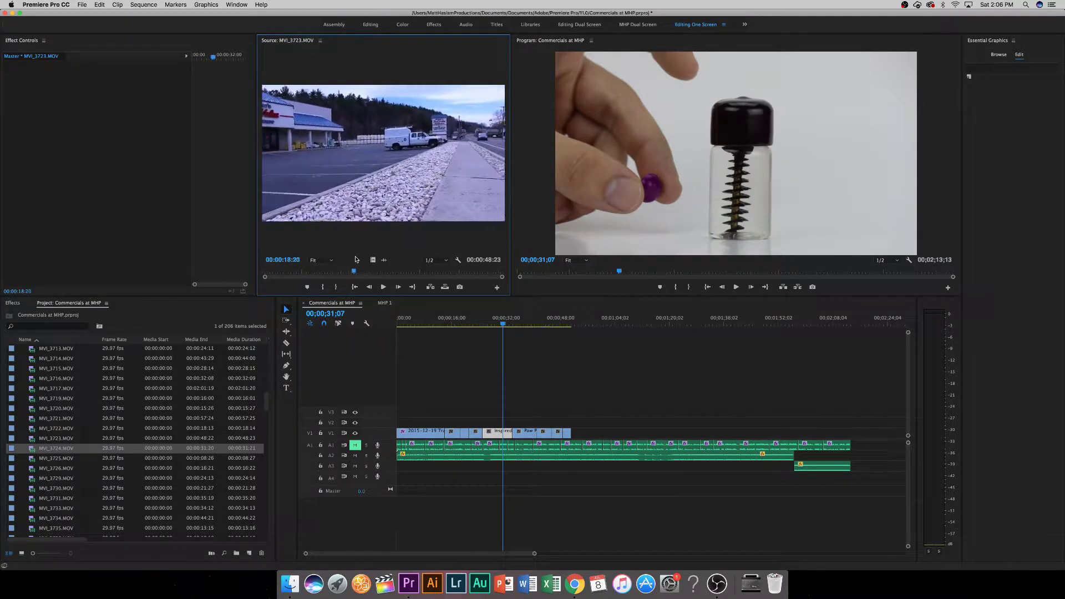
click(325, 287)
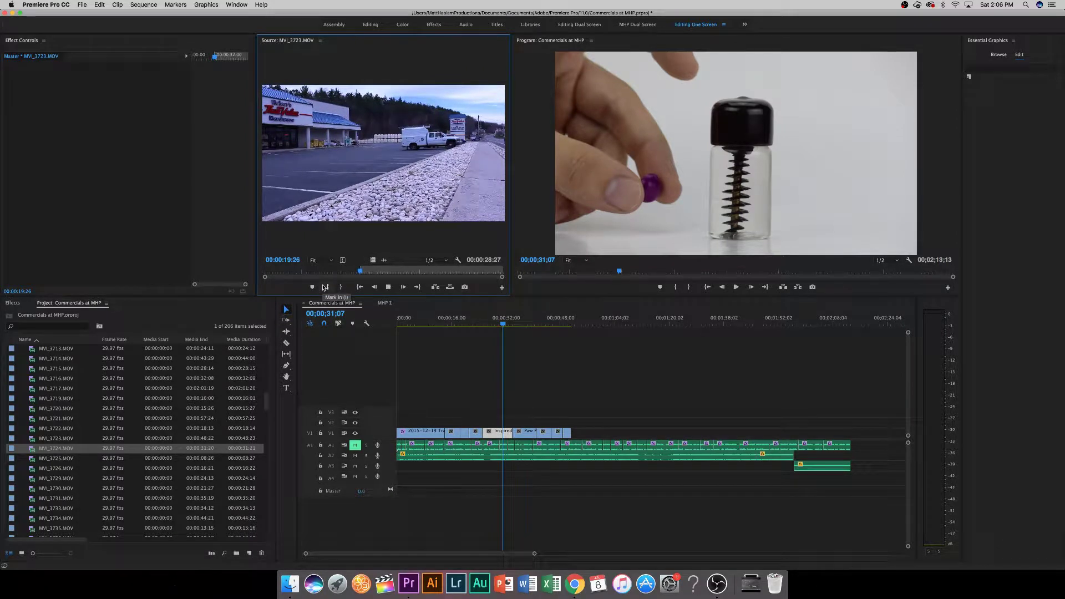
key(space)
click(325, 287)
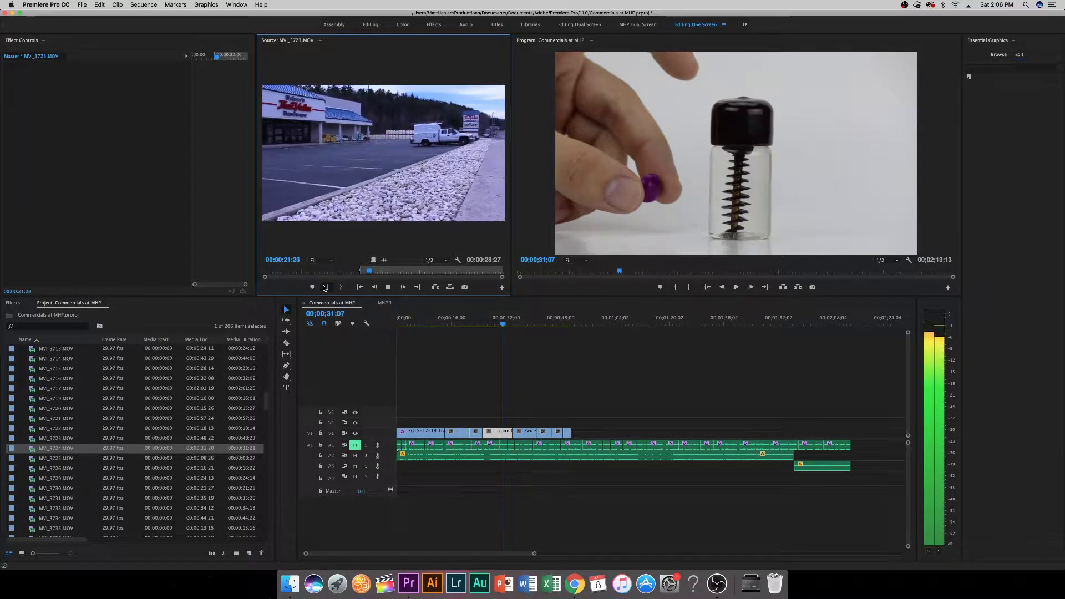
click(325, 286)
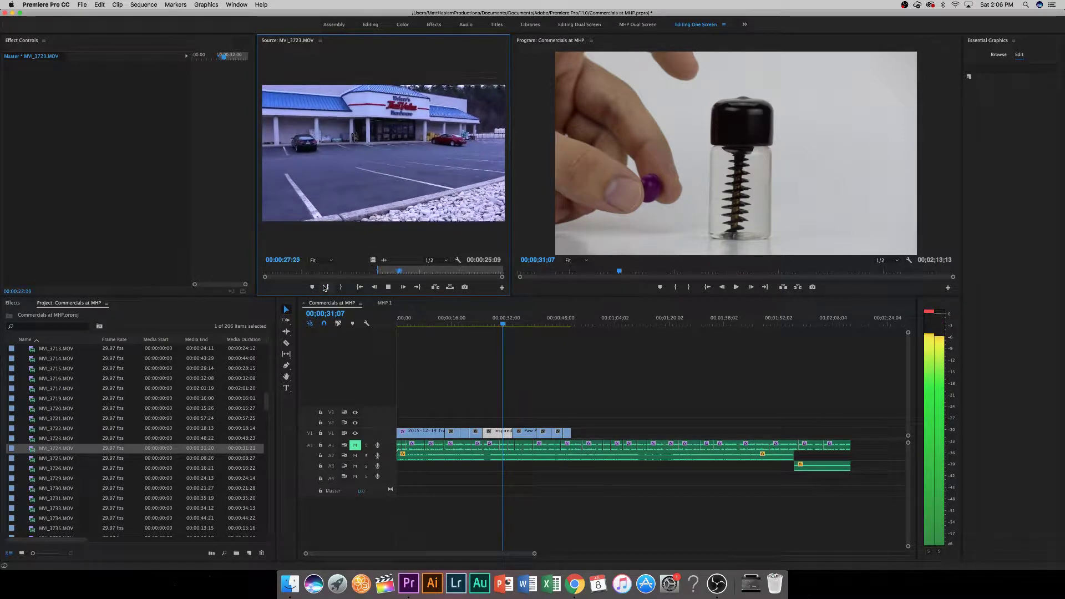
key(space)
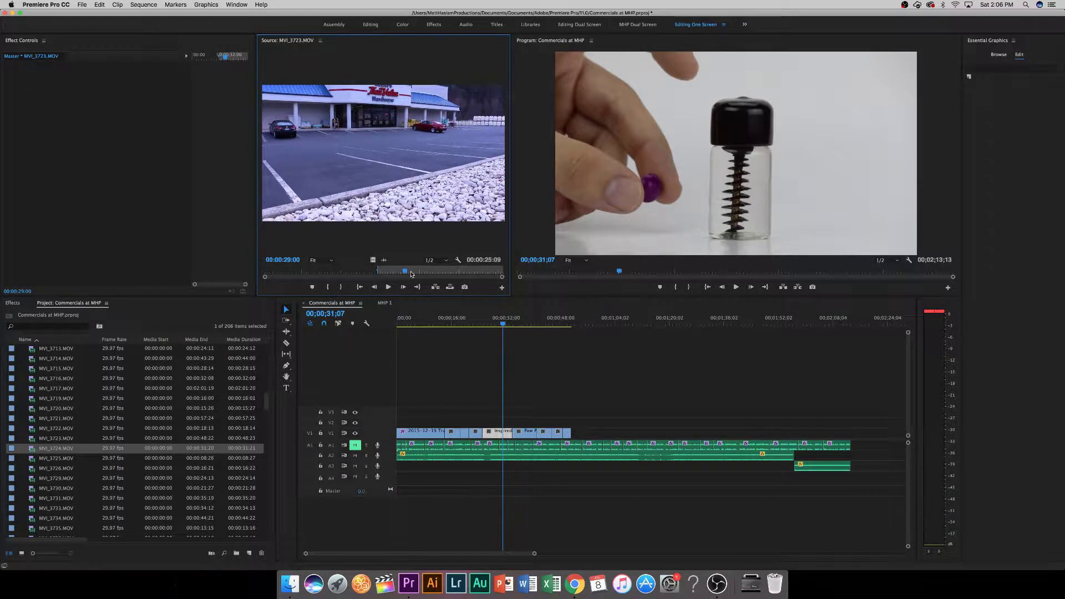
Mark MVI_3723.MOV from about 40 to 44 seconds, add it after the last V1 clip, and move the sequence playhead to its end.
drag(411, 274, 460, 275)
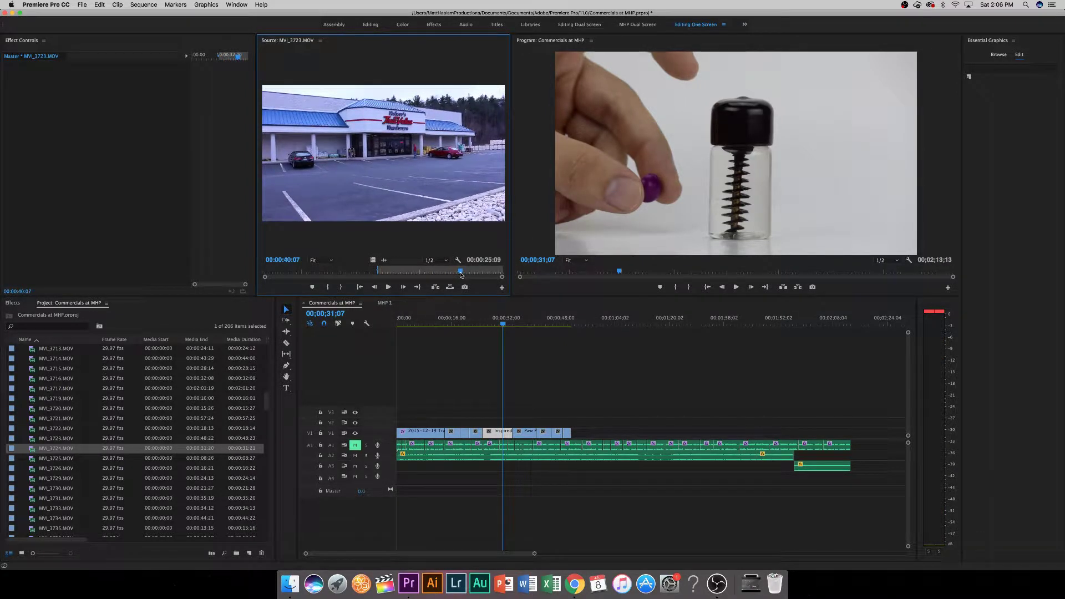
click(328, 287)
key(space)
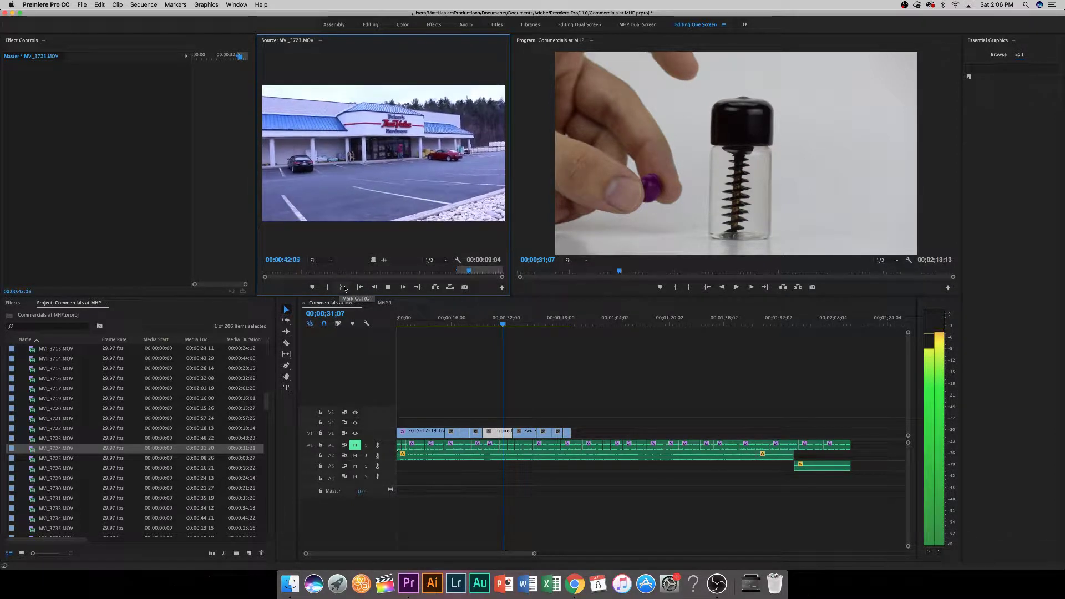
click(343, 288)
key(space)
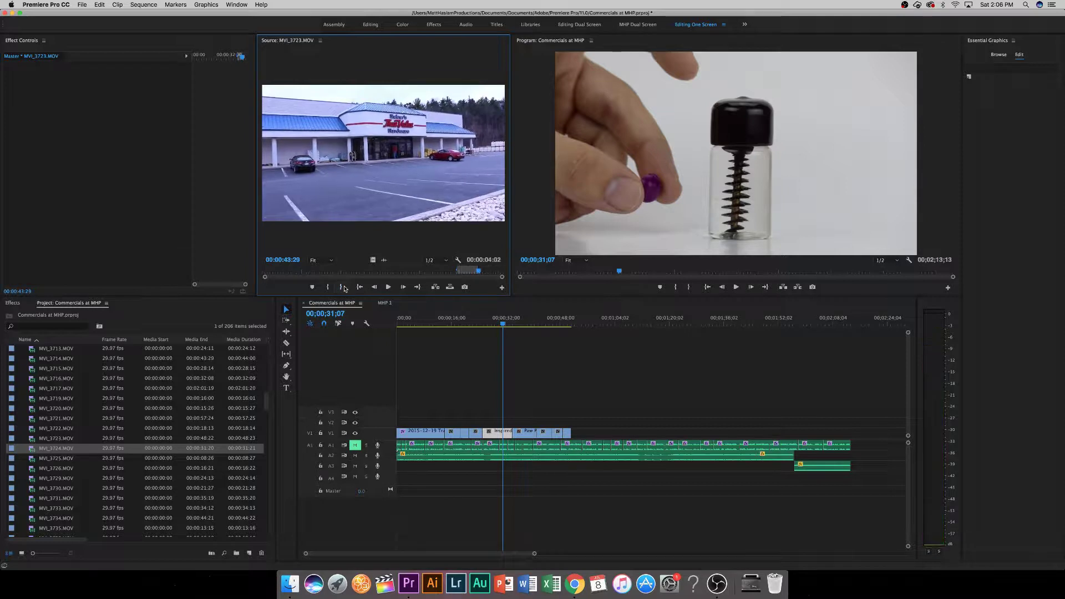
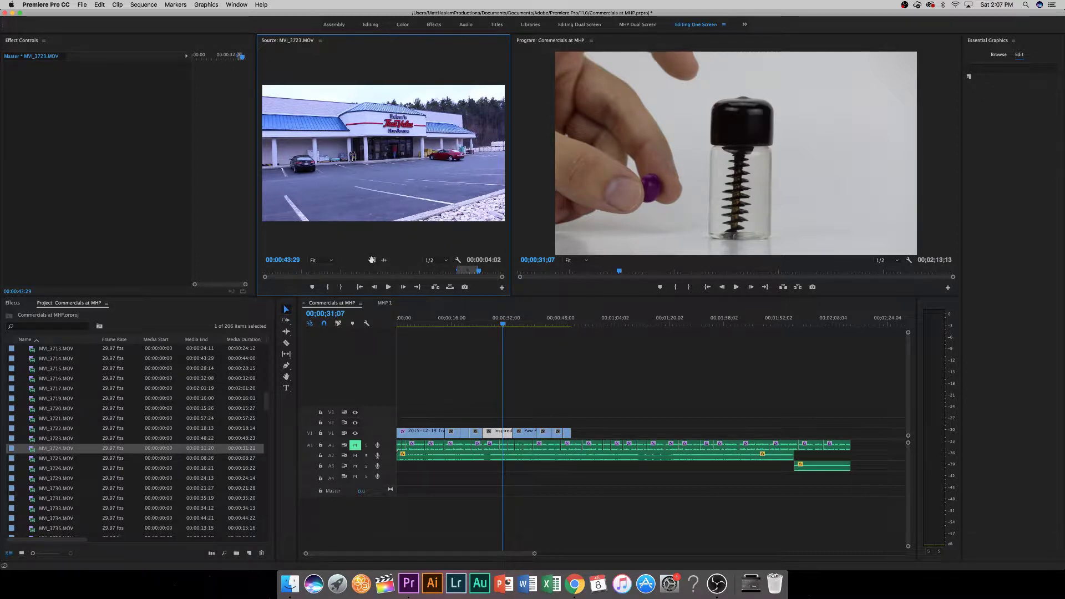
drag(372, 260, 579, 432)
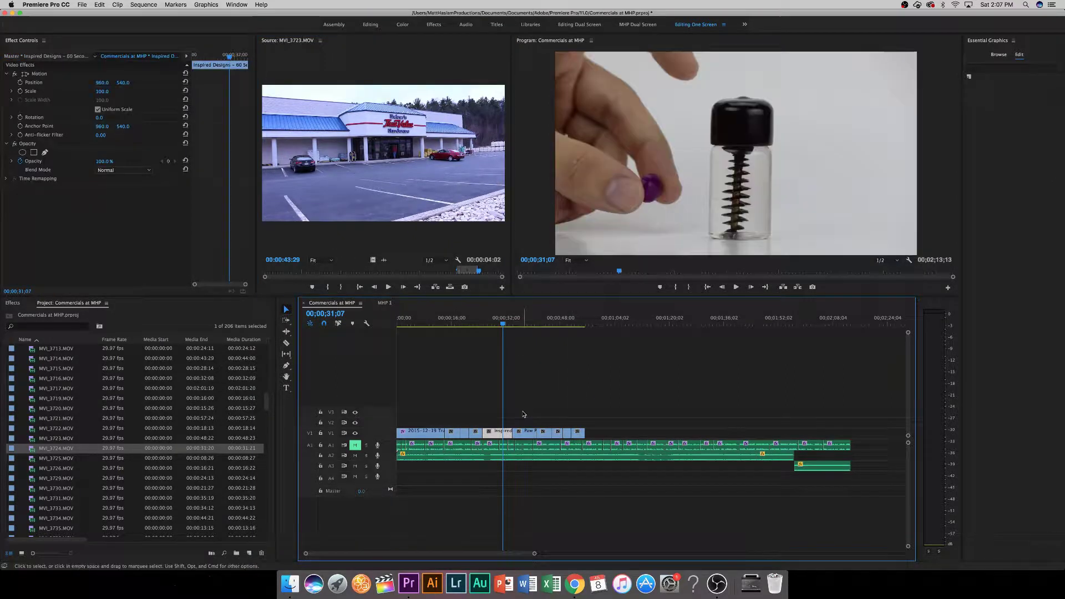
drag(557, 322, 586, 325)
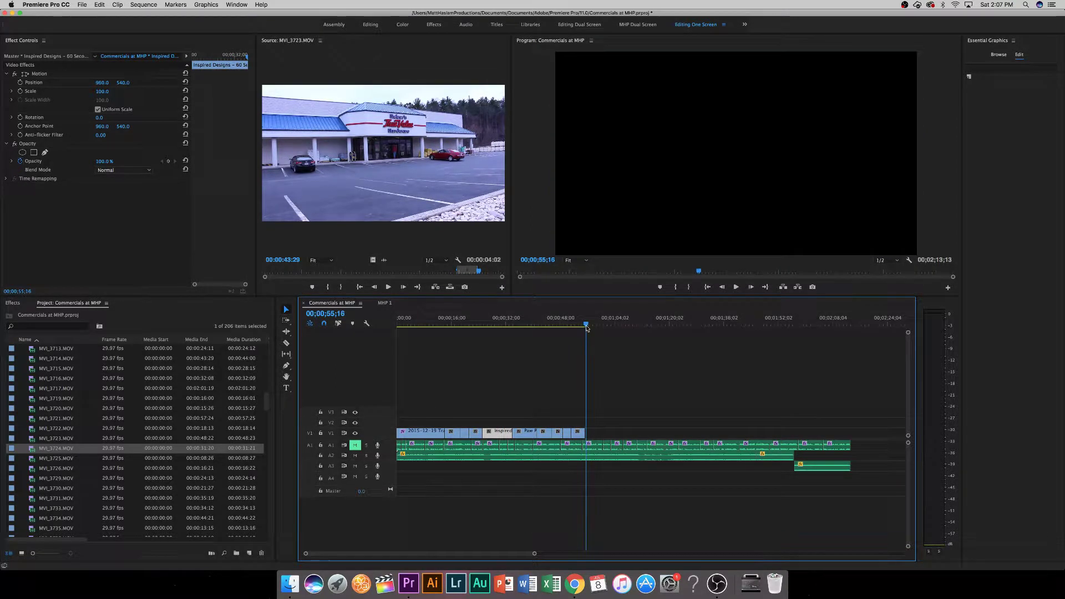
Preview MVI_3725.MOV and set its In point at 00:00:04:21 on the package-shipping counter shot.
double_click(62, 460)
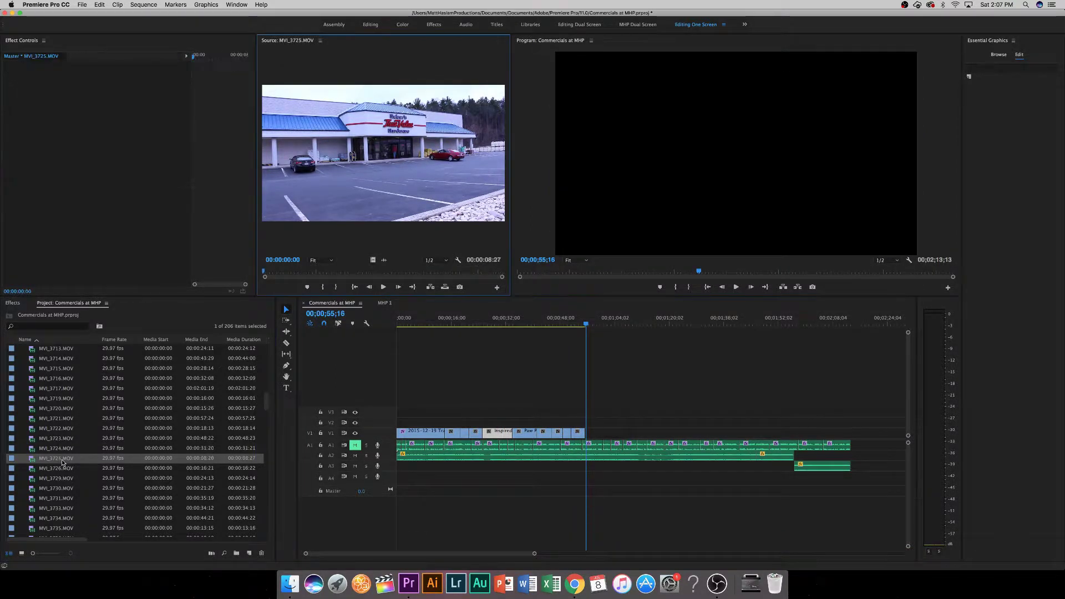
key(space)
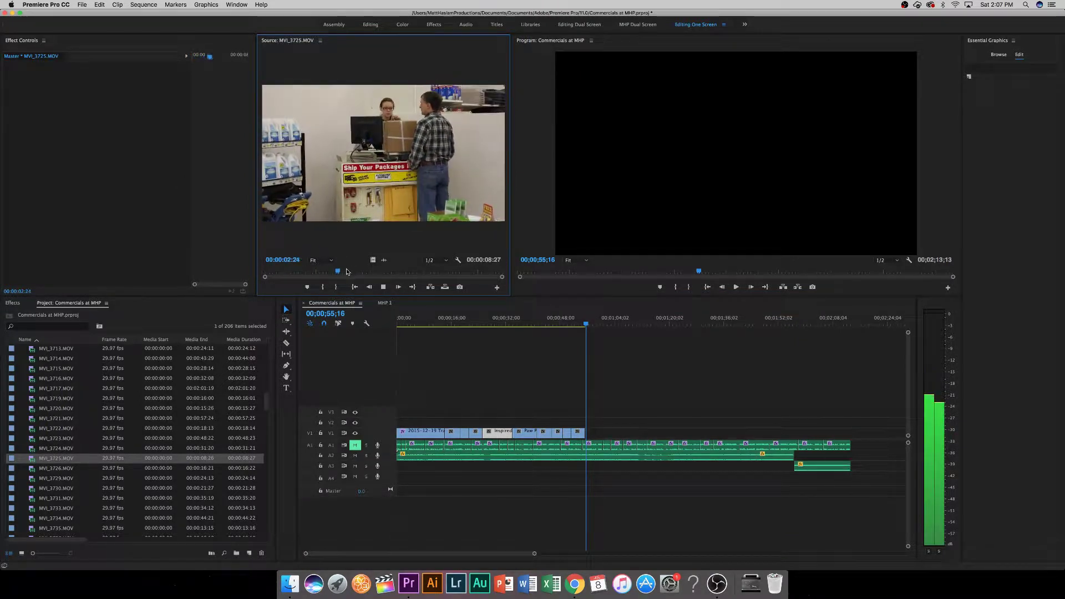
key(space)
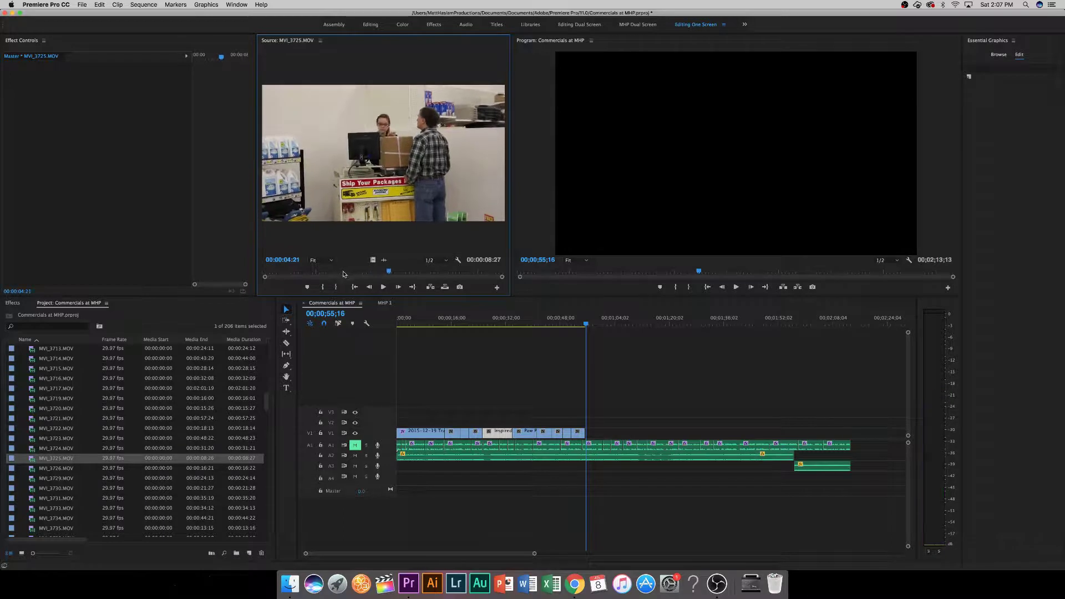
click(324, 287)
key(space)
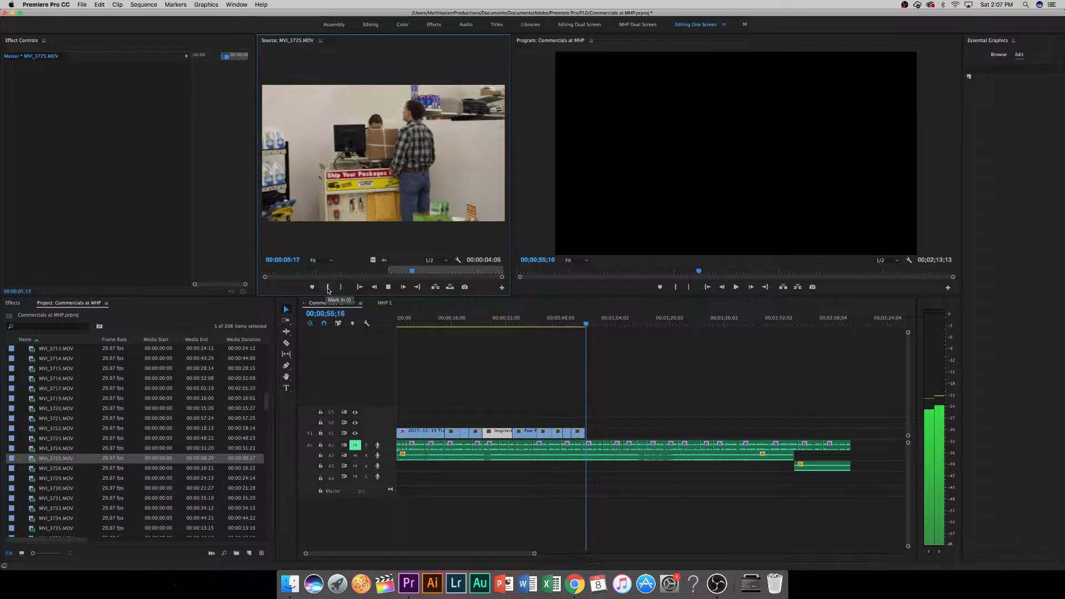
double_click(74, 471)
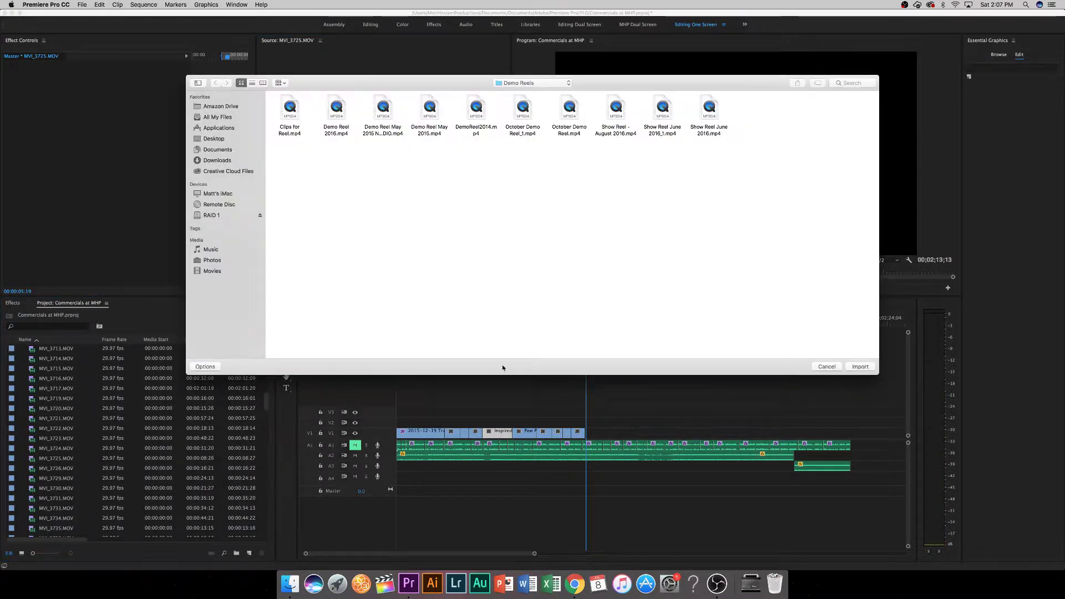
click(821, 367)
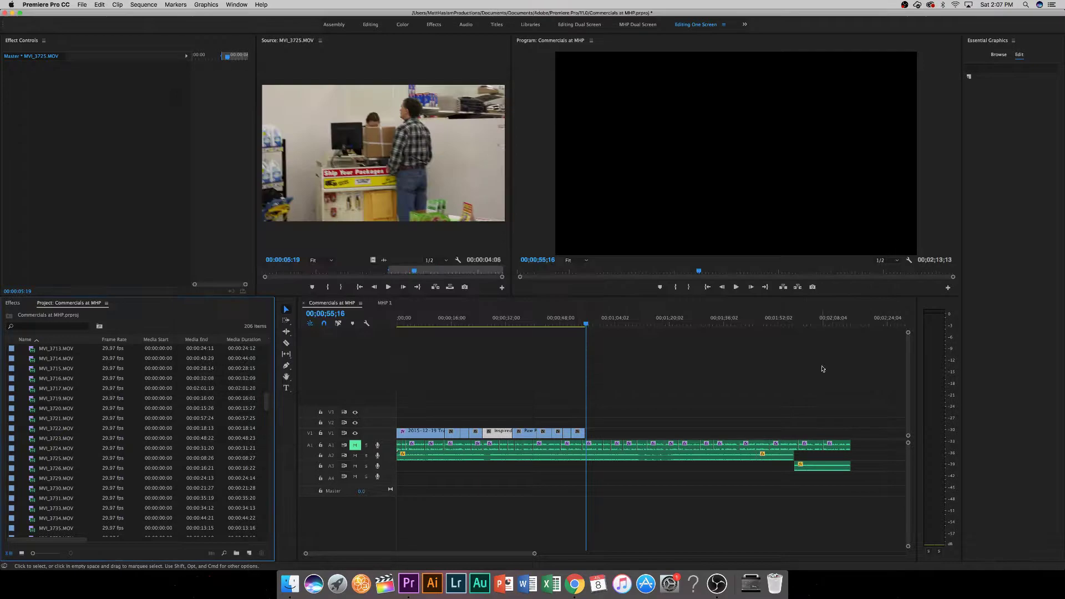
Mark MVI_3726.MOV from about 00:00:03:20 to 00:00:06:18 and append that store-aisle shot to the V1 clips.
double_click(61, 469)
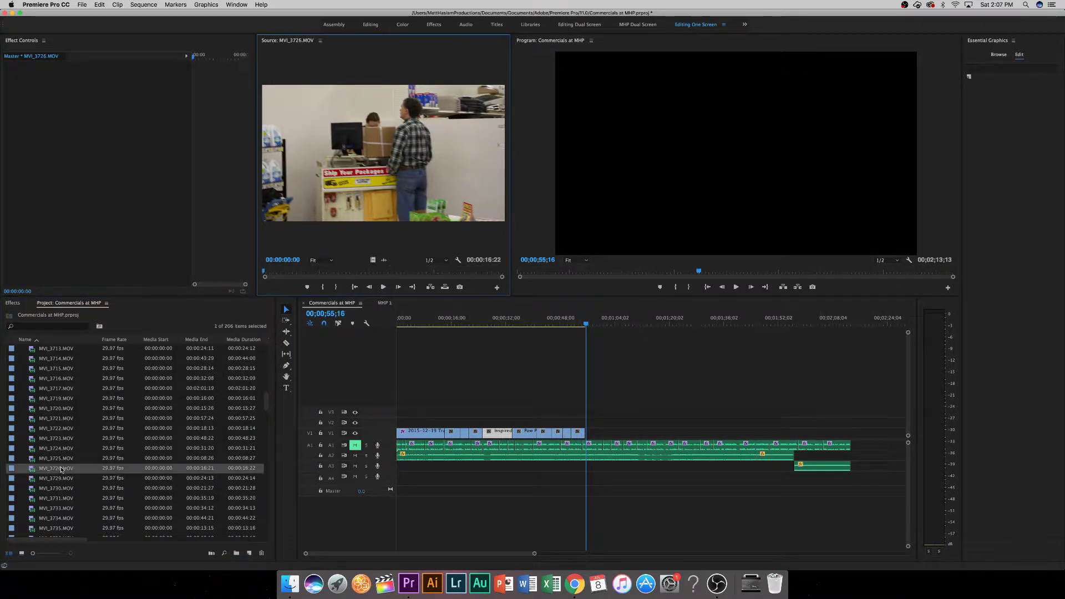
key(space)
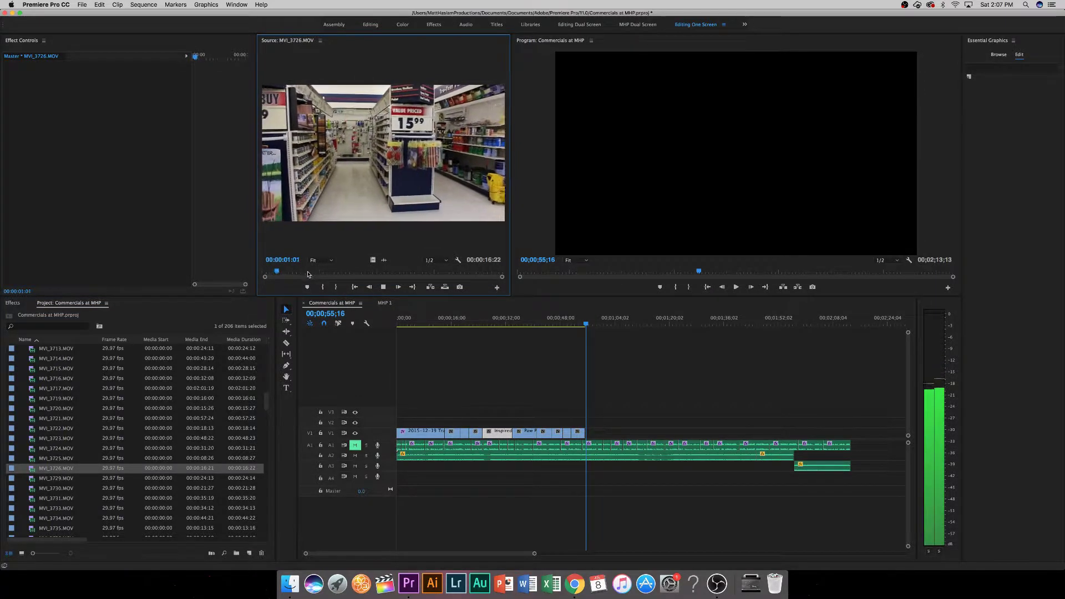
mouse_move(326, 271)
mouse_down()
mouse_move(356, 271)
mouse_move(316, 271)
mouse_up()
key(space)
click(321, 288)
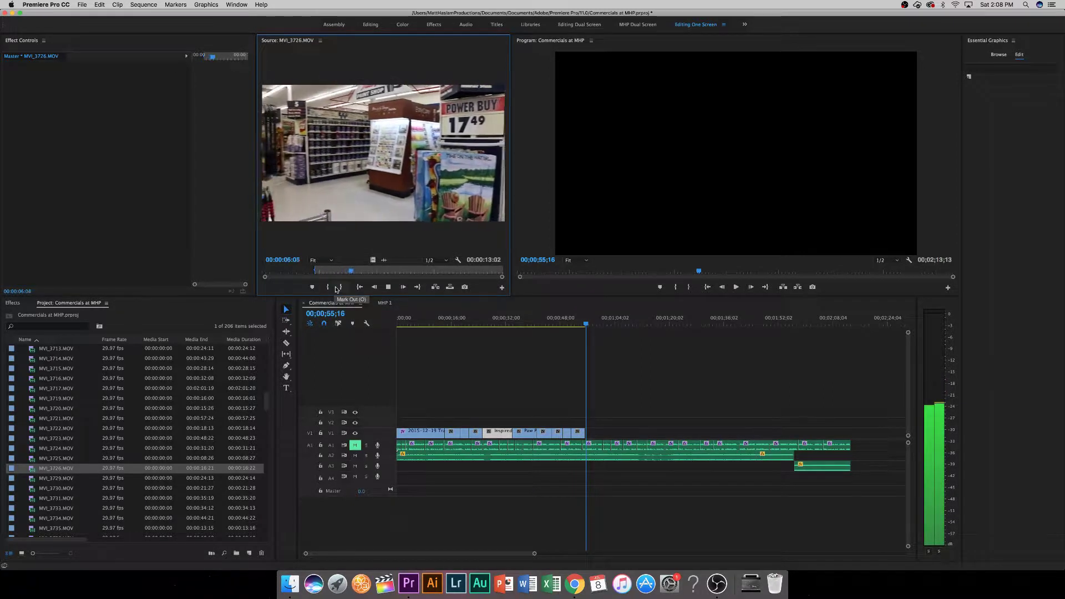
key(space)
click(337, 288)
drag(373, 260, 589, 433)
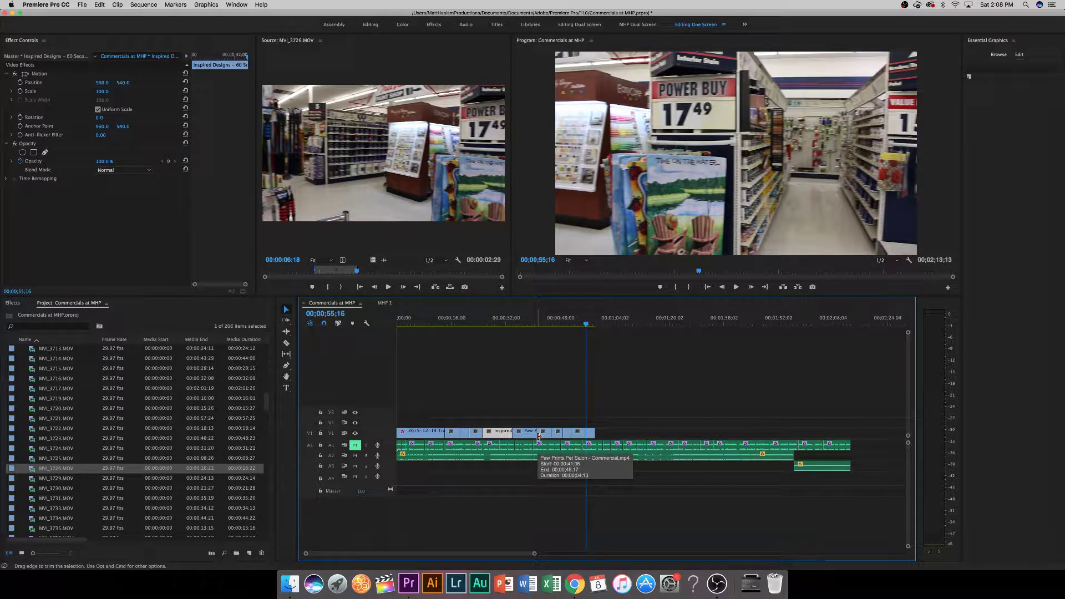
Preview the opening aisle footage of MVI_3729.MOV up to about 8 seconds.
double_click(68, 479)
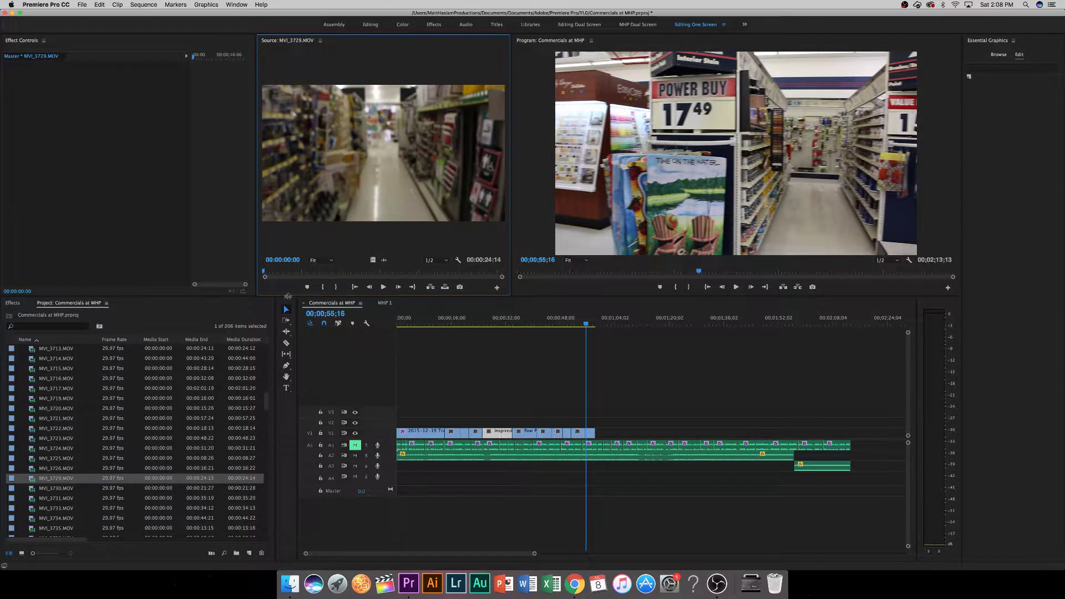
mouse_move(302, 272)
mouse_down()
mouse_move(358, 276)
mouse_move(297, 273)
mouse_up()
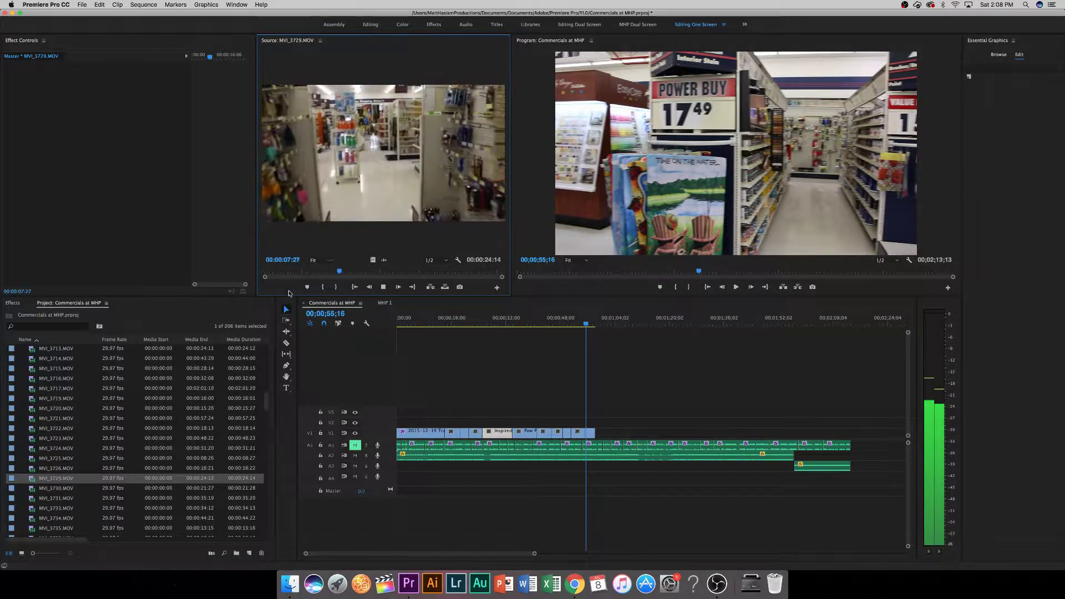
key(space)
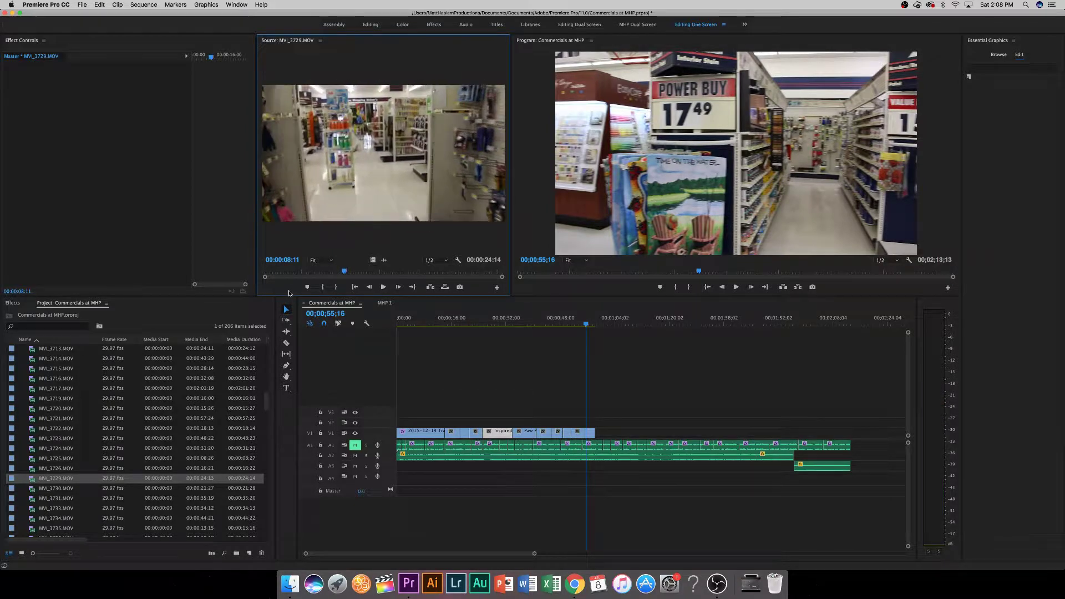
Mark MVI_3730.MOV from 00:00:05:27 to 00:00:07:06 and append that service-counter shot to the V1 clips.
double_click(60, 489)
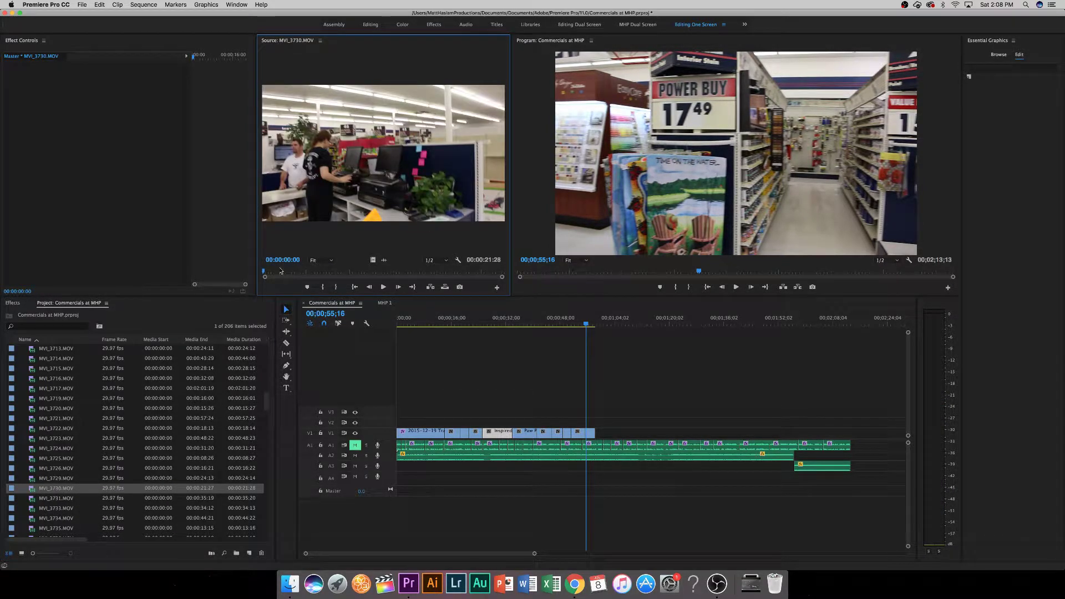
drag(294, 273, 311, 273)
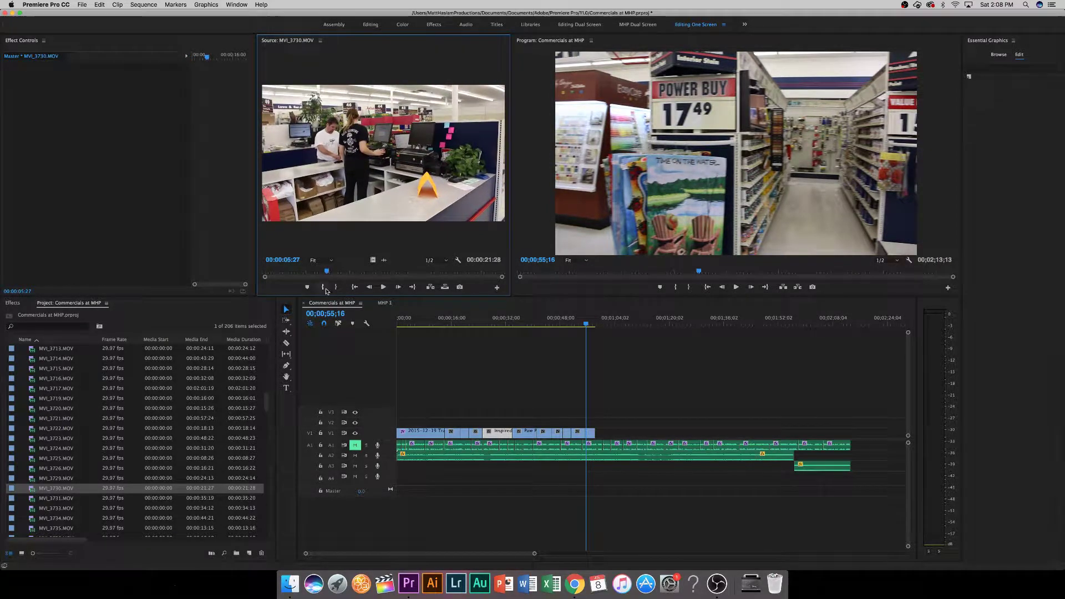
click(323, 287)
key(space)
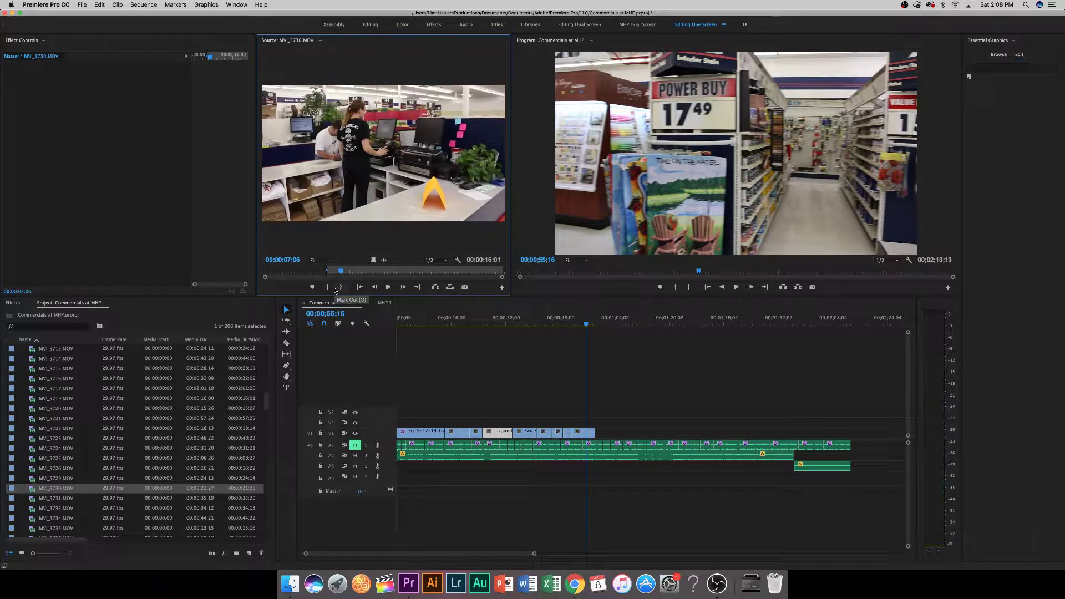
click(339, 287)
drag(370, 260, 598, 438)
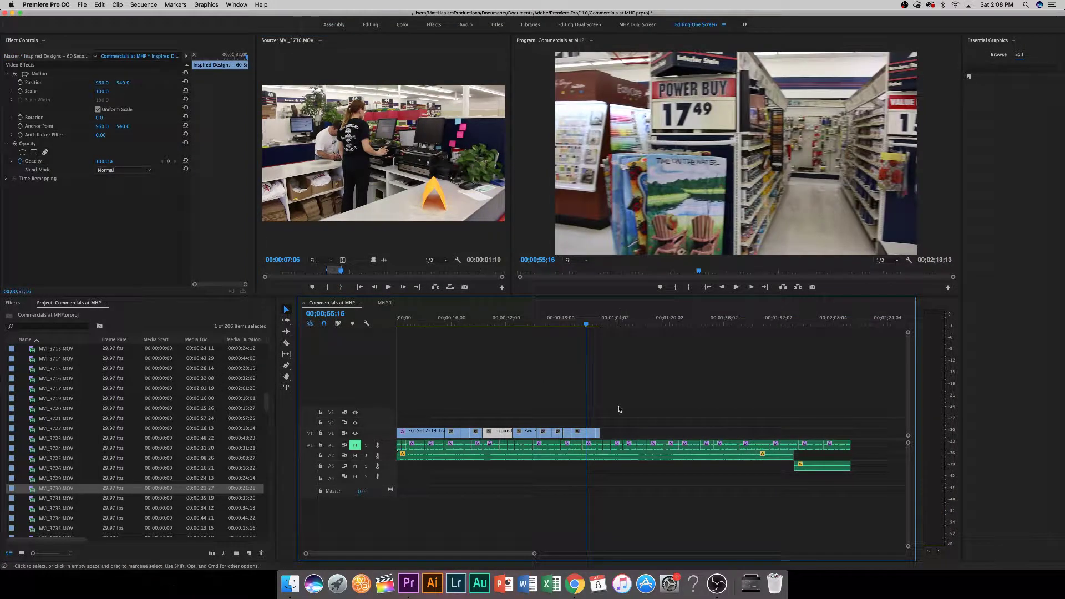
Set an In point at 00:00:07:05 in MVI_3731.MOV and preview the checkout-counter footage to about 12 seconds.
double_click(73, 500)
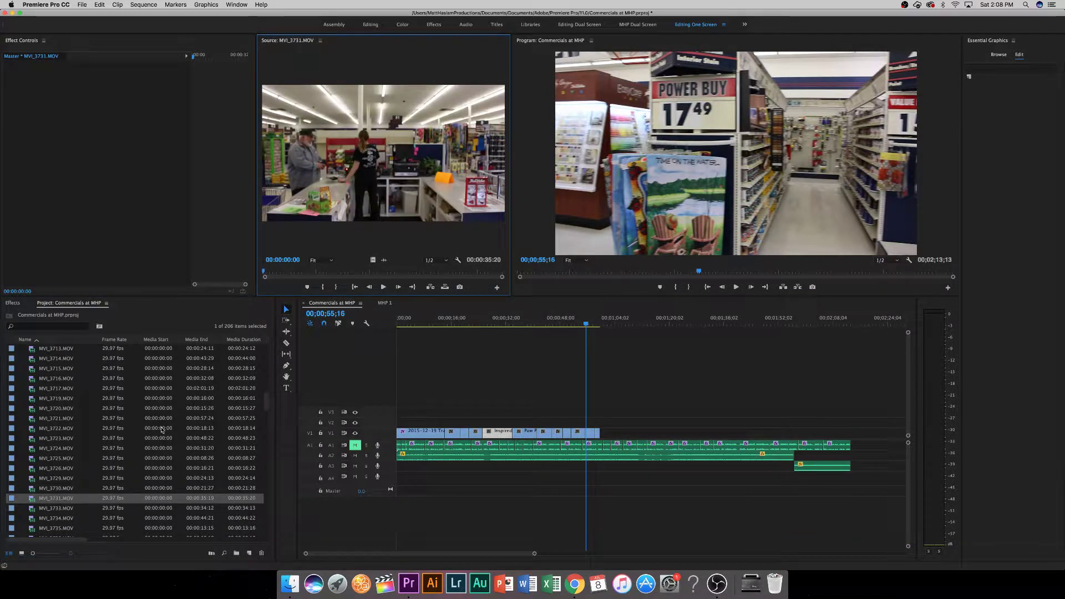
click(322, 272)
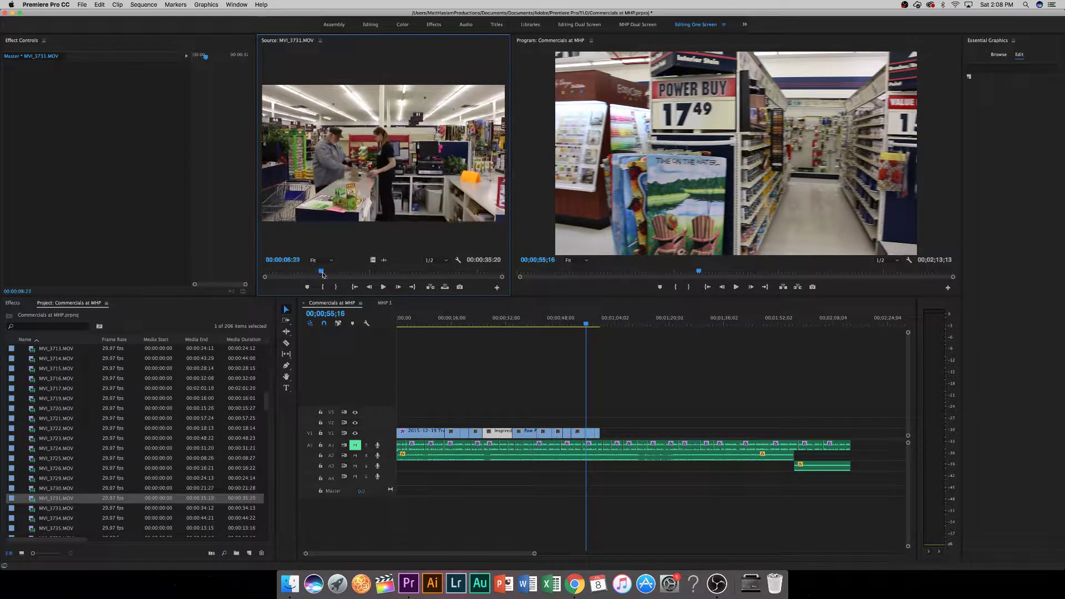
drag(323, 274, 312, 272)
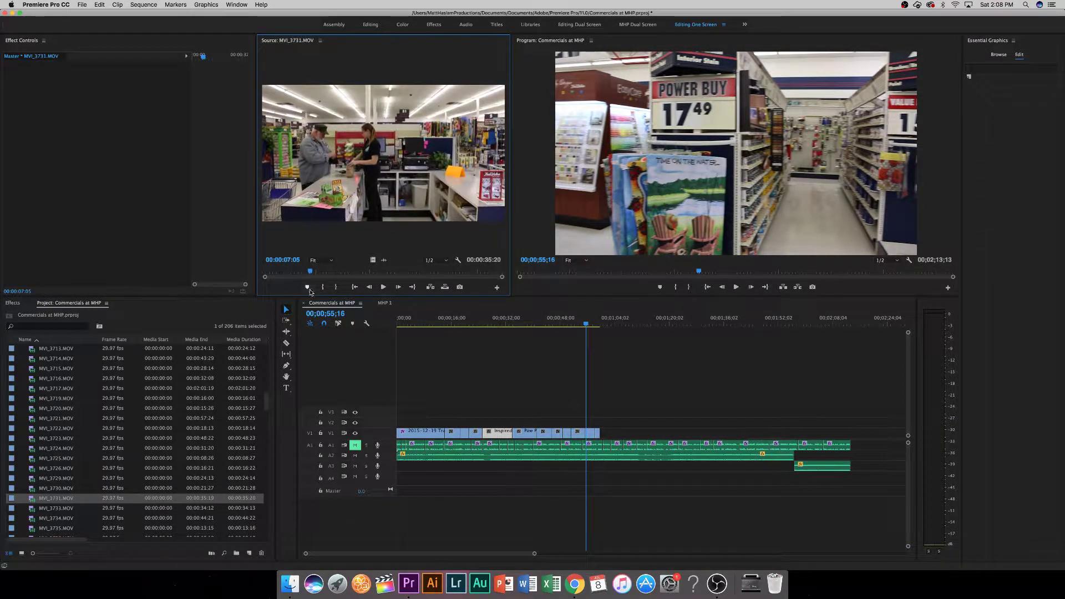
click(329, 290)
key(space)
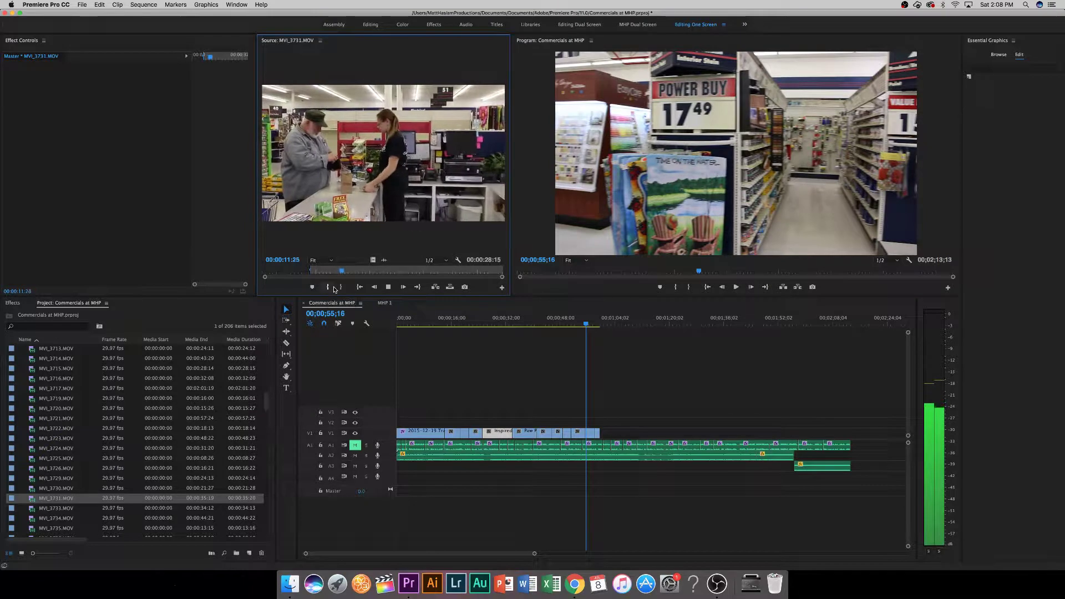
key(space)
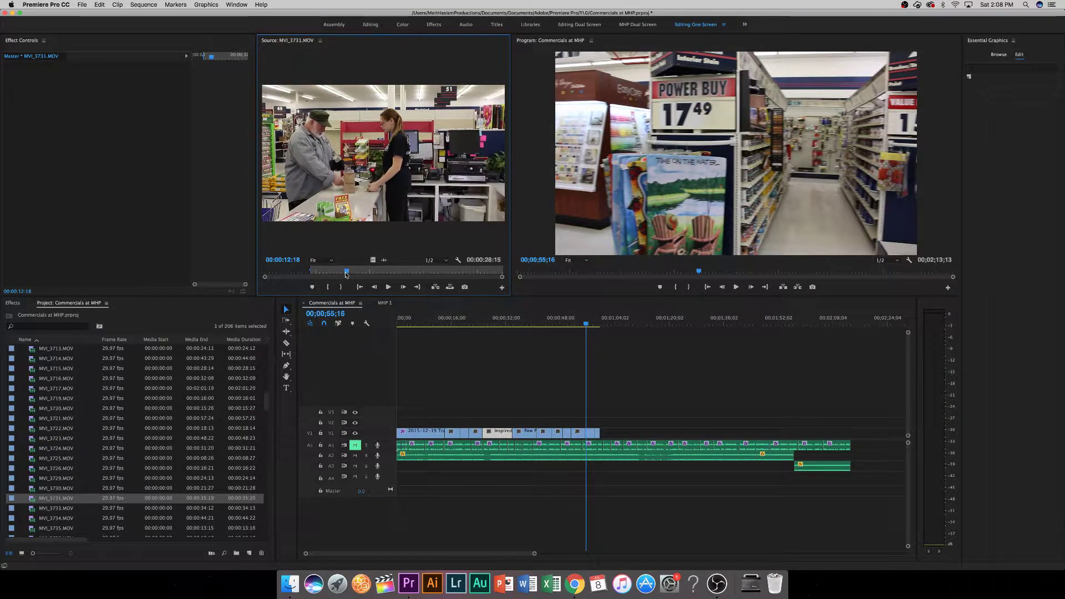
Set the In point of MVI_3731.MOV at 00:00:29:00 and review the checkout-counter footage around it and near 7 seconds.
drag(346, 271, 458, 272)
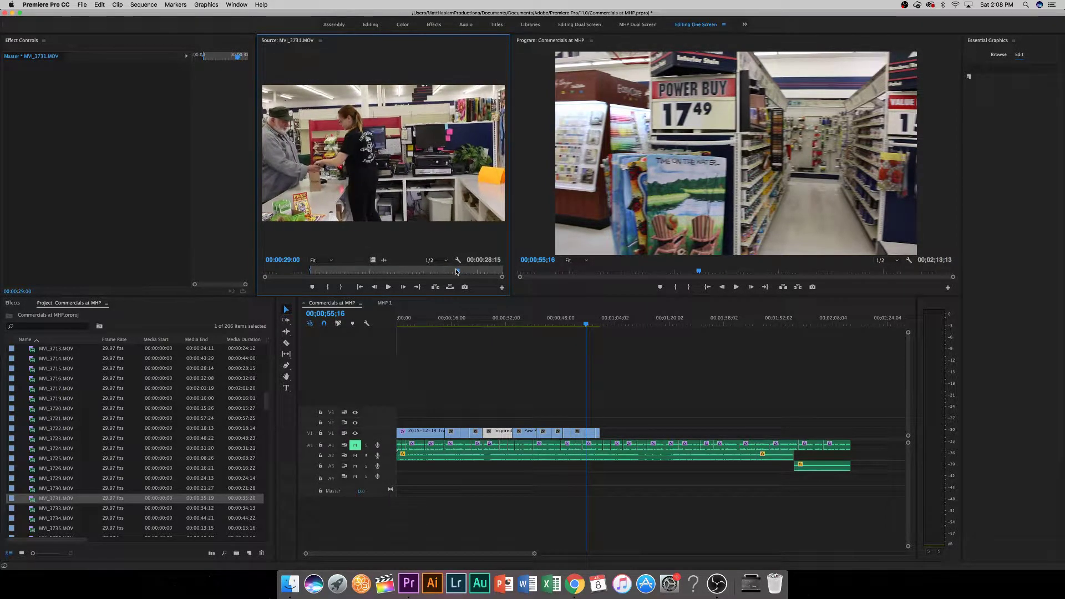
click(328, 287)
key(space)
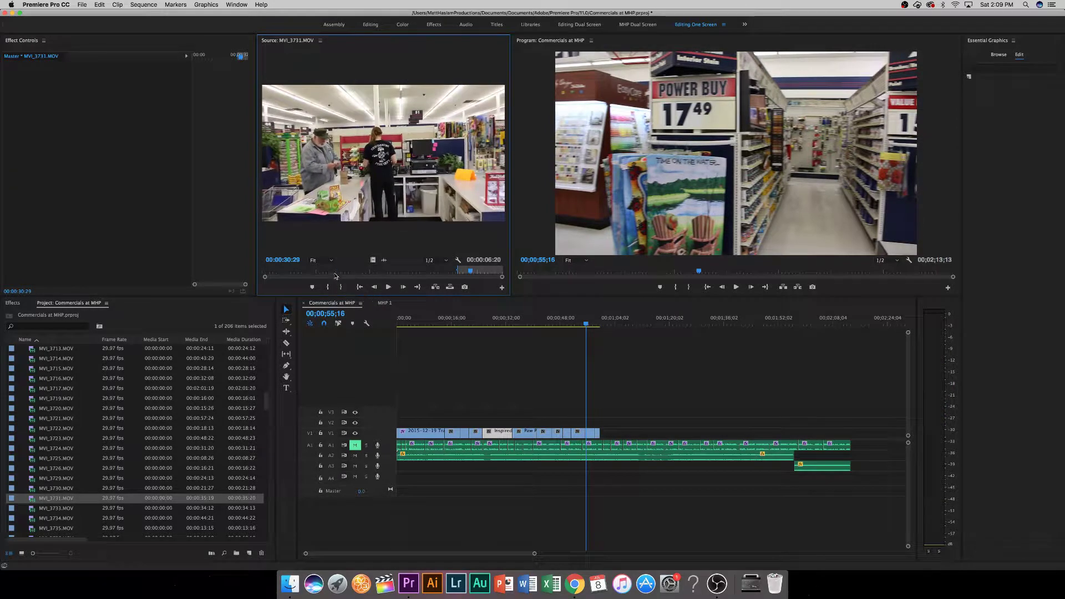
drag(333, 272, 314, 272)
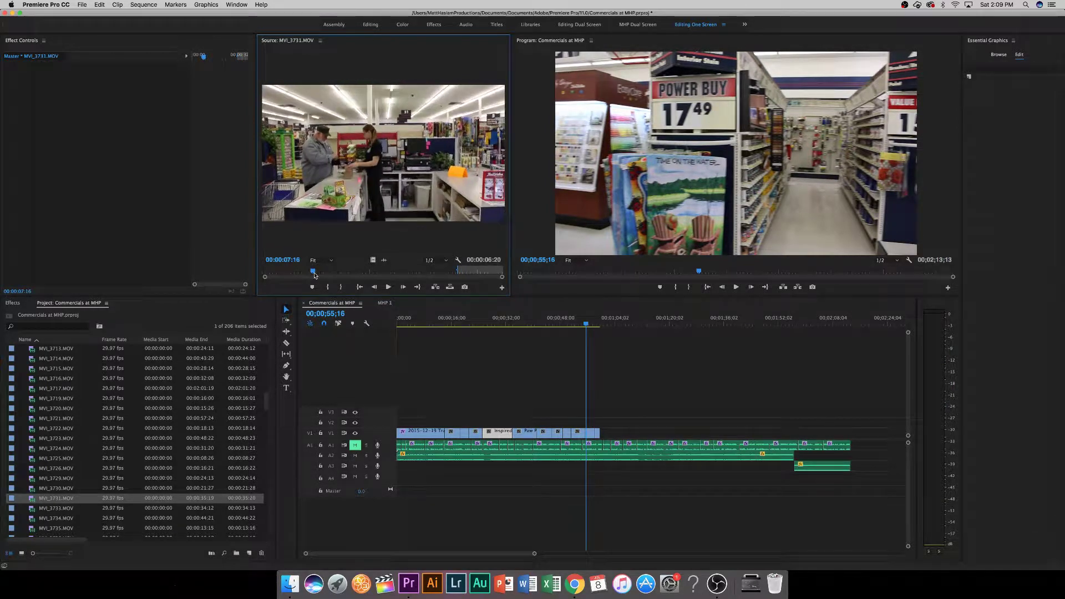
Recheck the marked service-counter shot in MVI_3730.MOV and view the end of the V1 clips at 00;00;58;25.
double_click(55, 488)
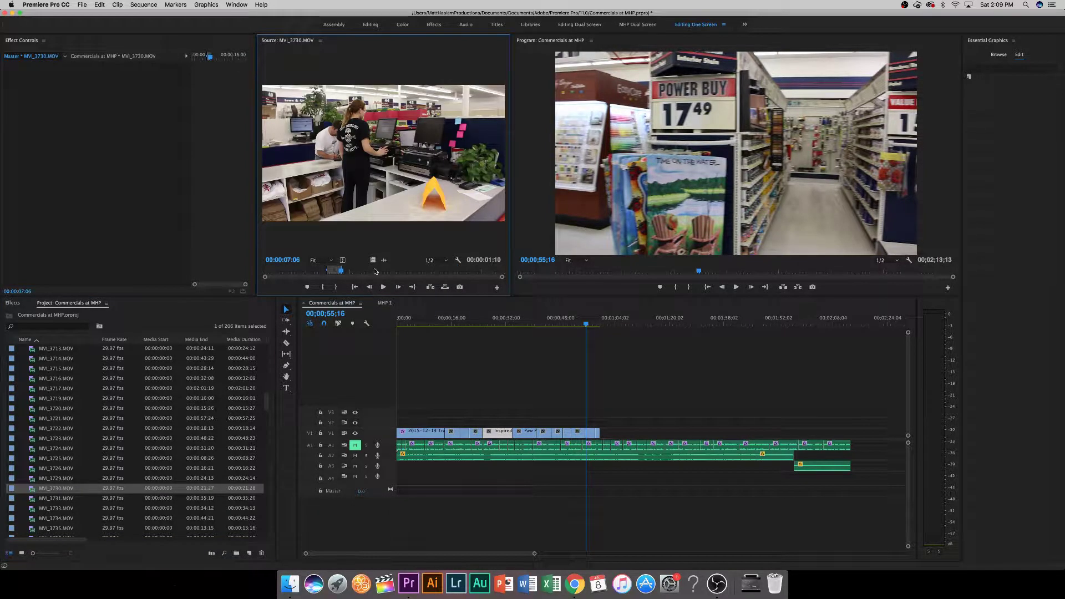
click(597, 323)
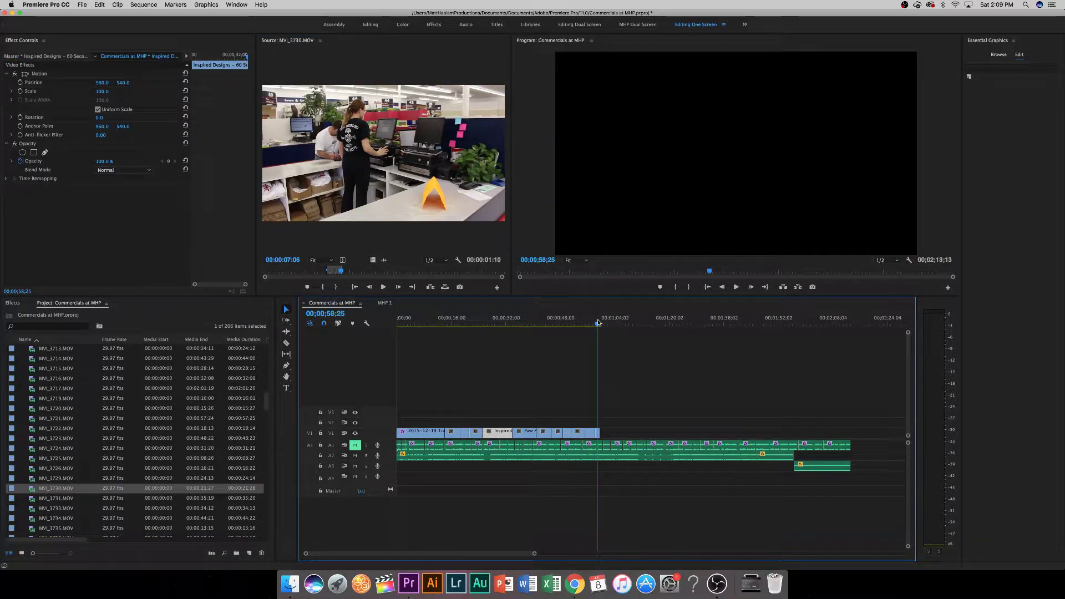
Look at MVI_3733.MOV and preview the opening store-aisle footage of MVI_3734.MOV up to about 6 seconds.
double_click(55, 498)
double_click(55, 508)
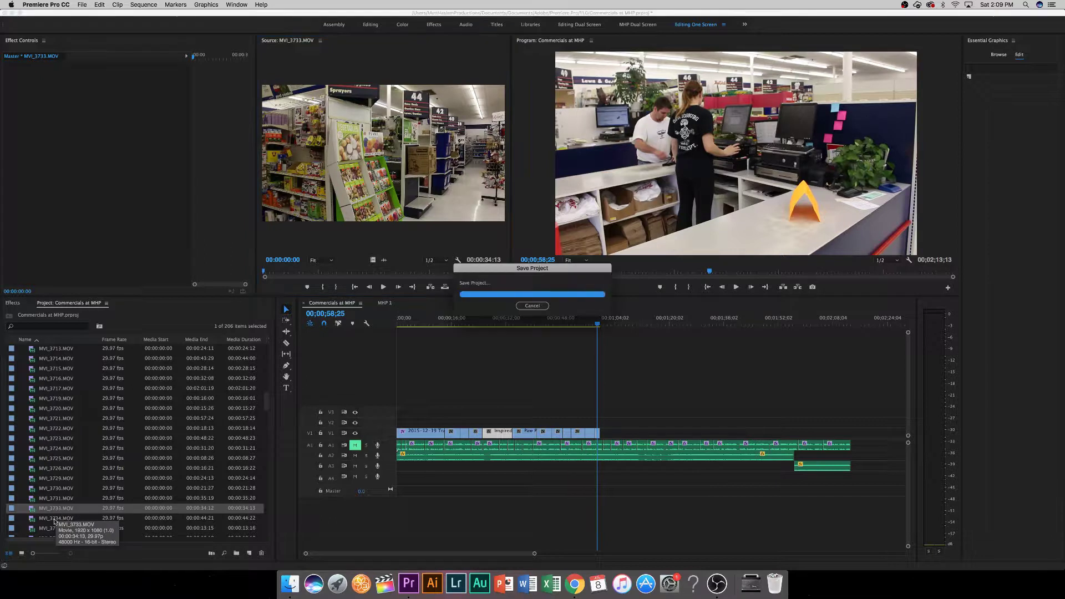
double_click(54, 522)
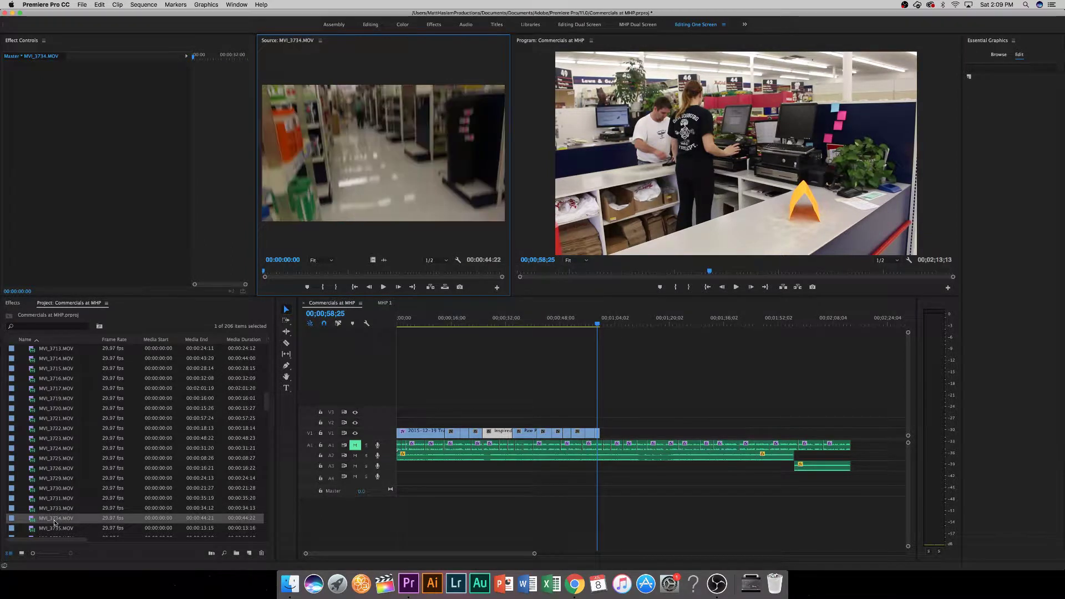
key(space)
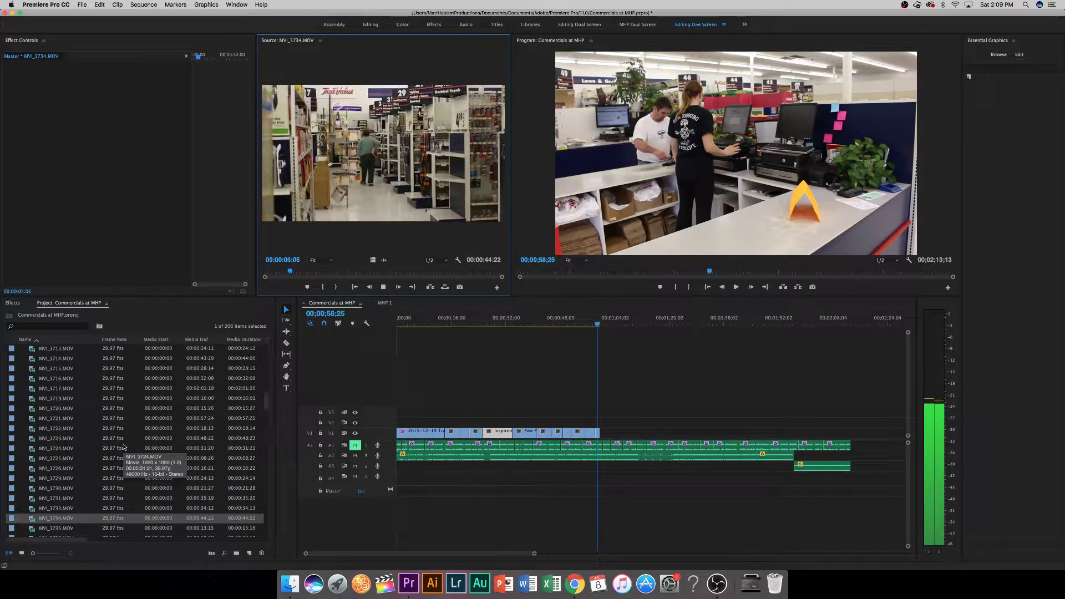
key(space)
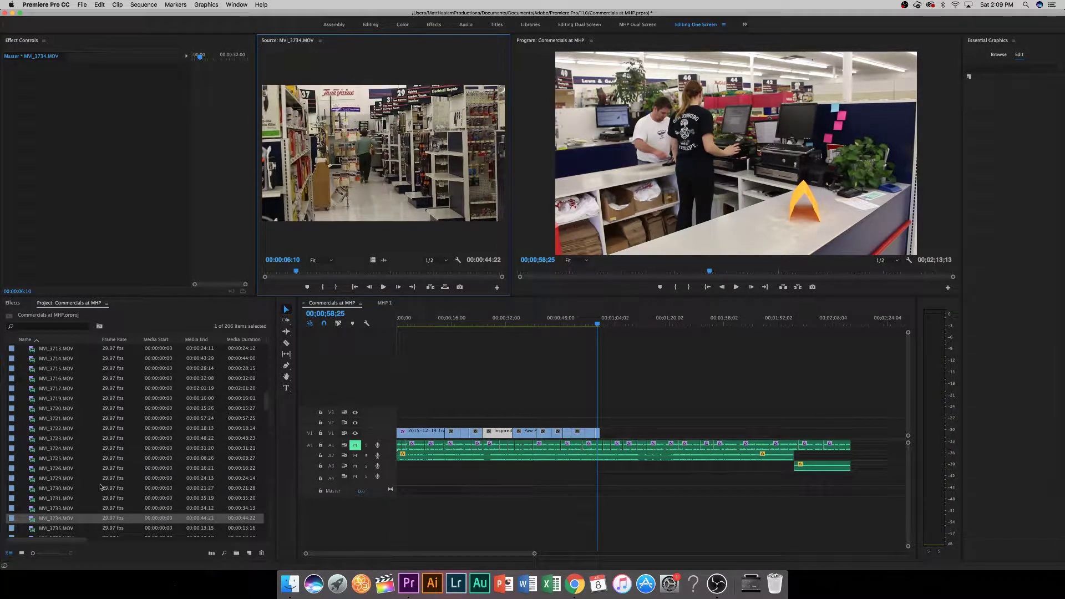
Open MVI_3735.MOV from the project in the Source Monitor and scrub through its footage.
scroll(102, 487, down, 2)
scroll(102, 487, down, 5)
double_click(62, 399)
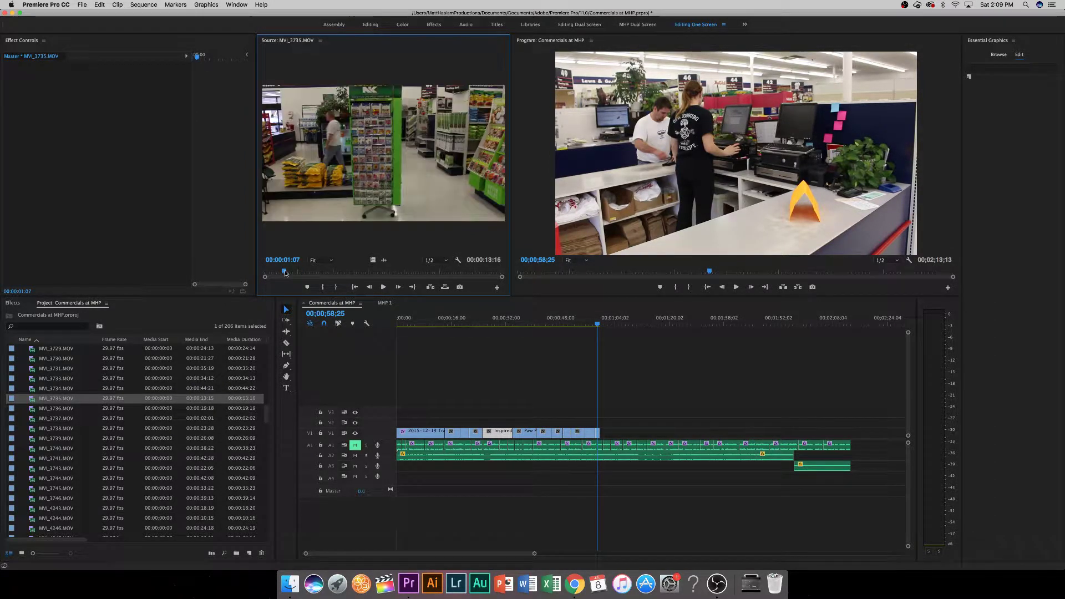
drag(286, 272, 480, 282)
Open MVI_3736.MOV in the Source Monitor, mark an in point at 00:00:07:27 and replay the clip from its beginning.
click(71, 410)
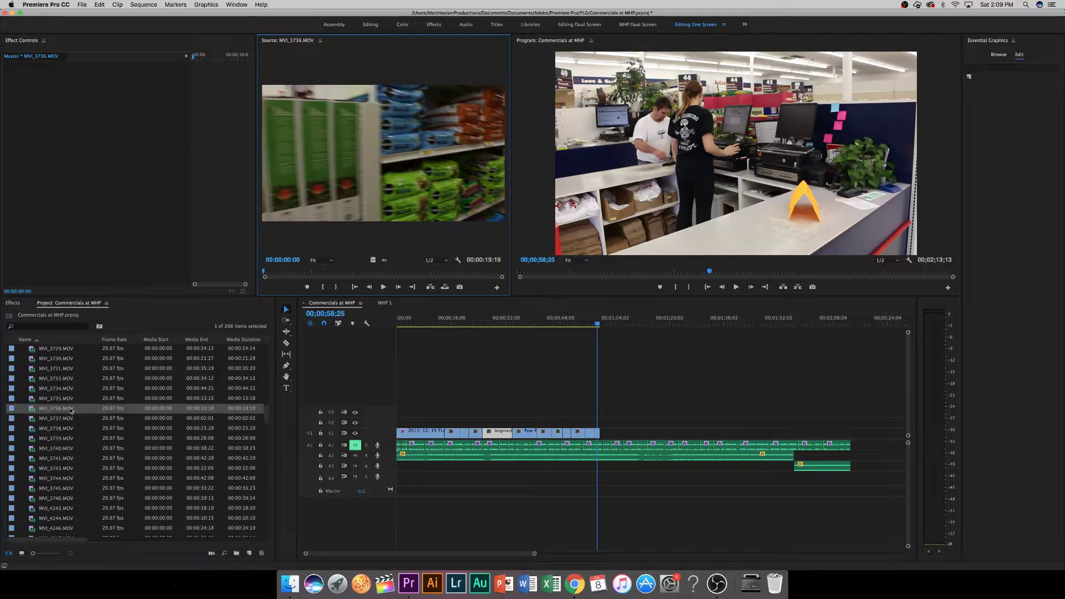
drag(280, 276, 295, 275)
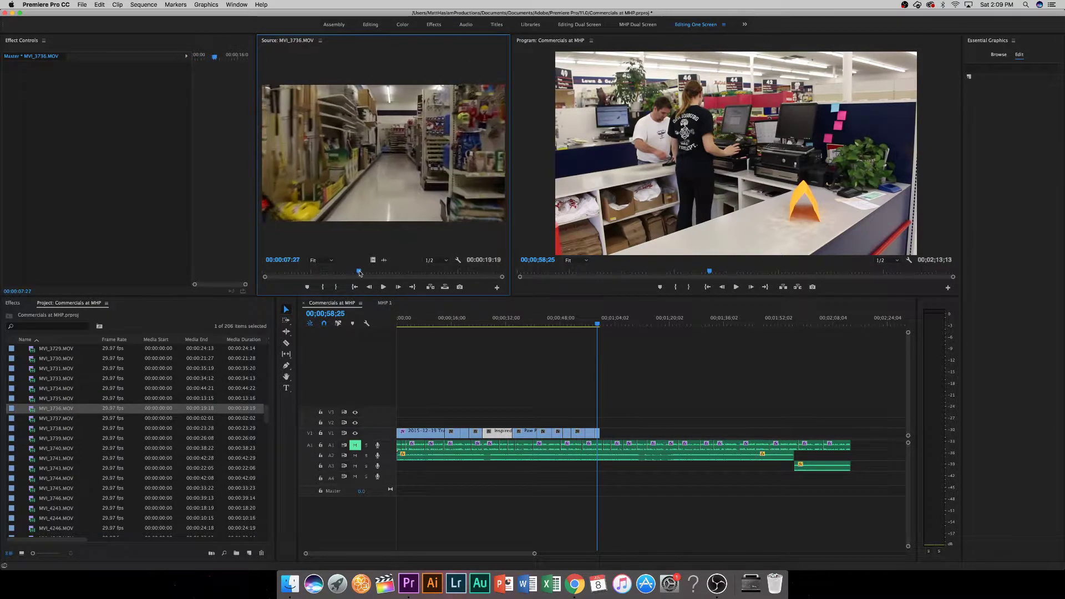
drag(367, 273, 362, 271)
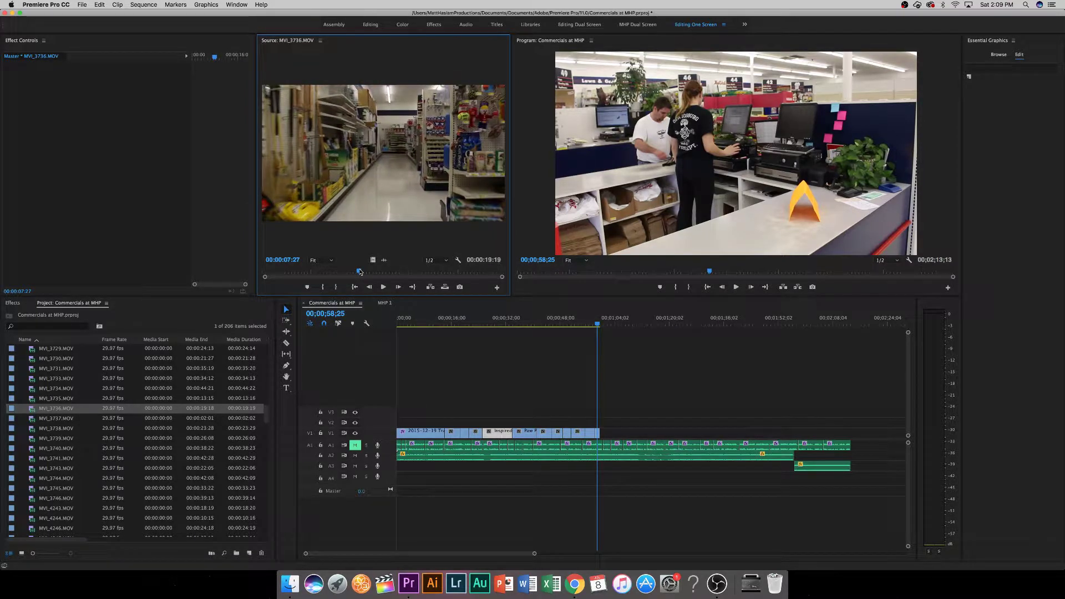
click(326, 287)
key(space)
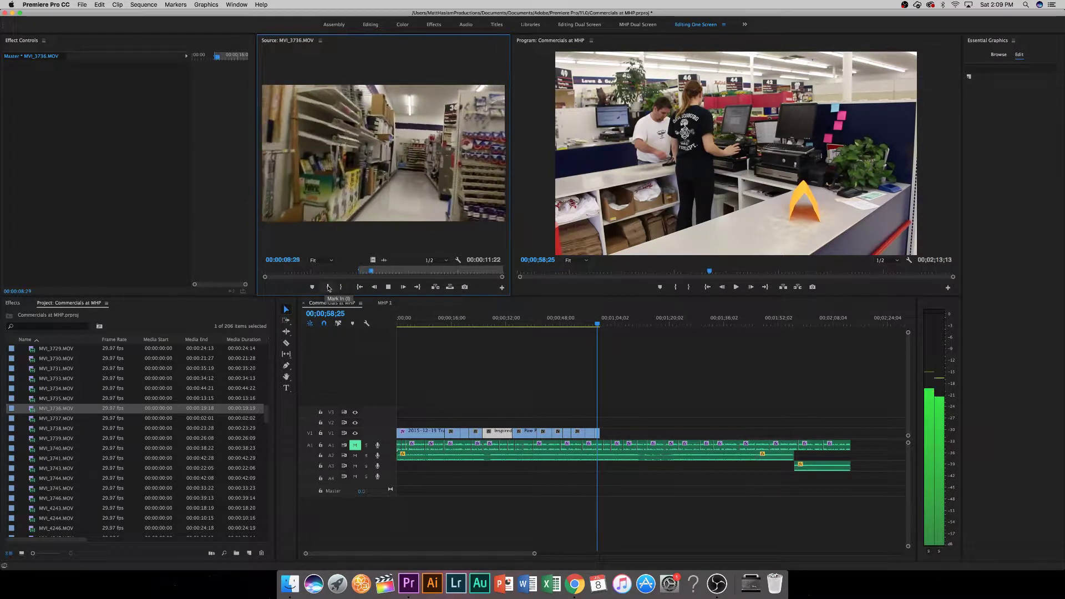
key(space)
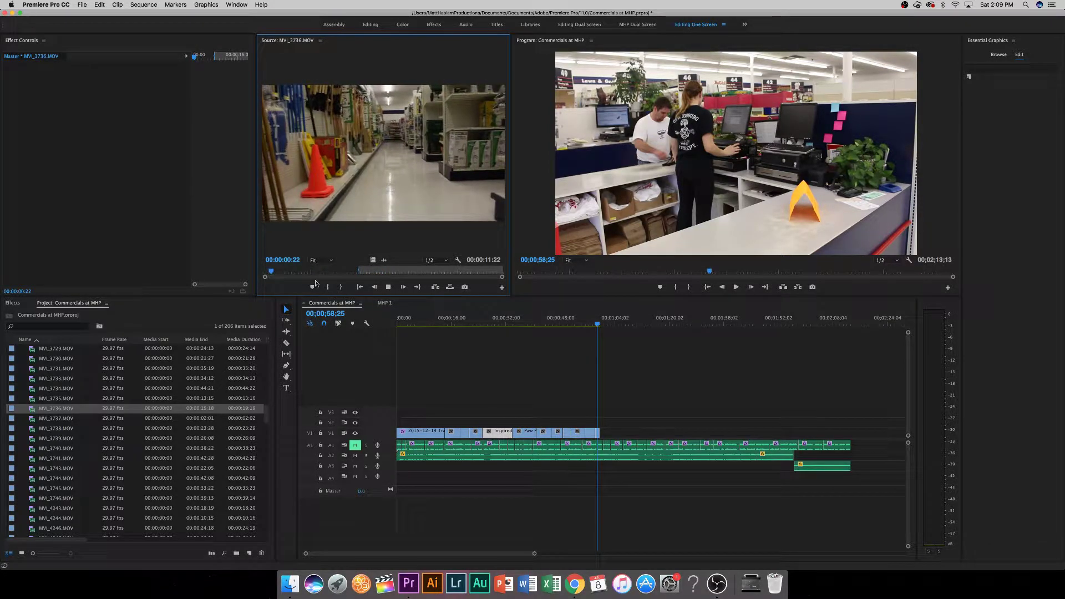
key(space)
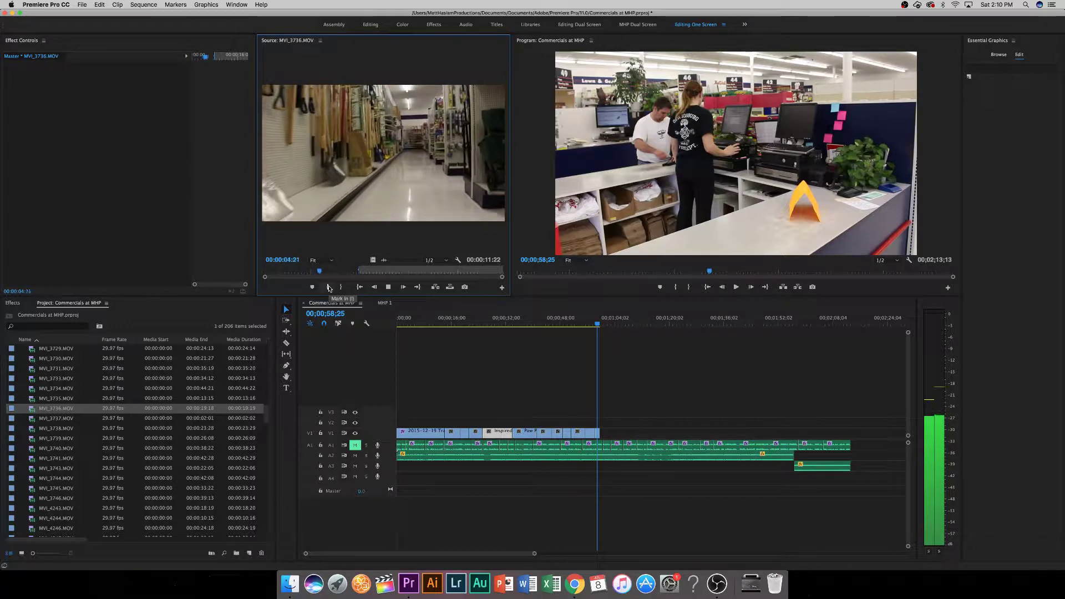
Mark a new 26-frame range of MVI_3736.MOV ending at 00:00:06:24 and append it after the last clip on V1.
click(329, 287)
key(space)
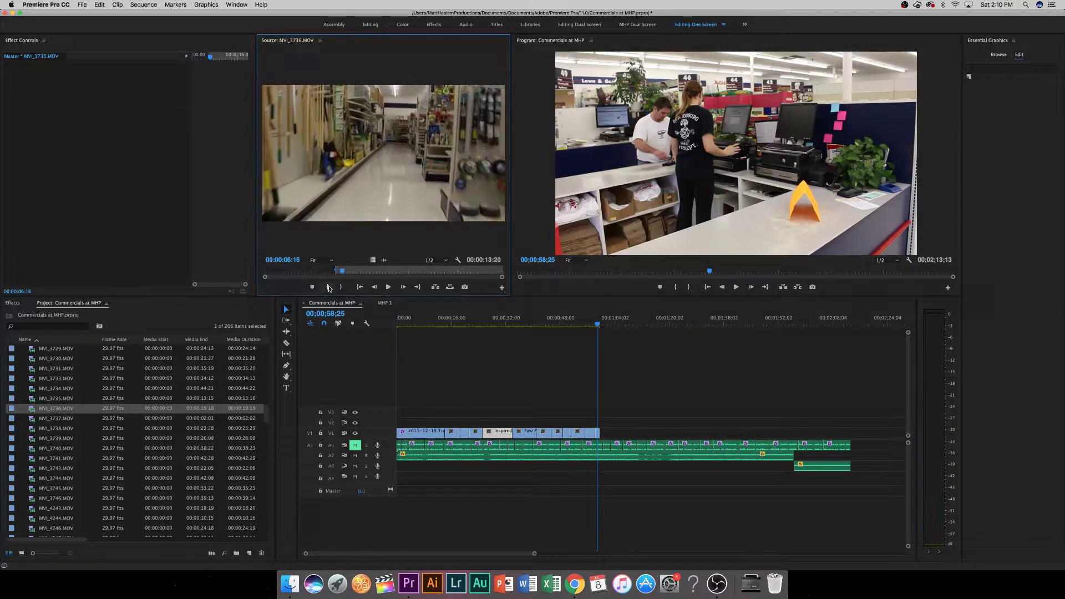
key(space)
click(339, 287)
key(space)
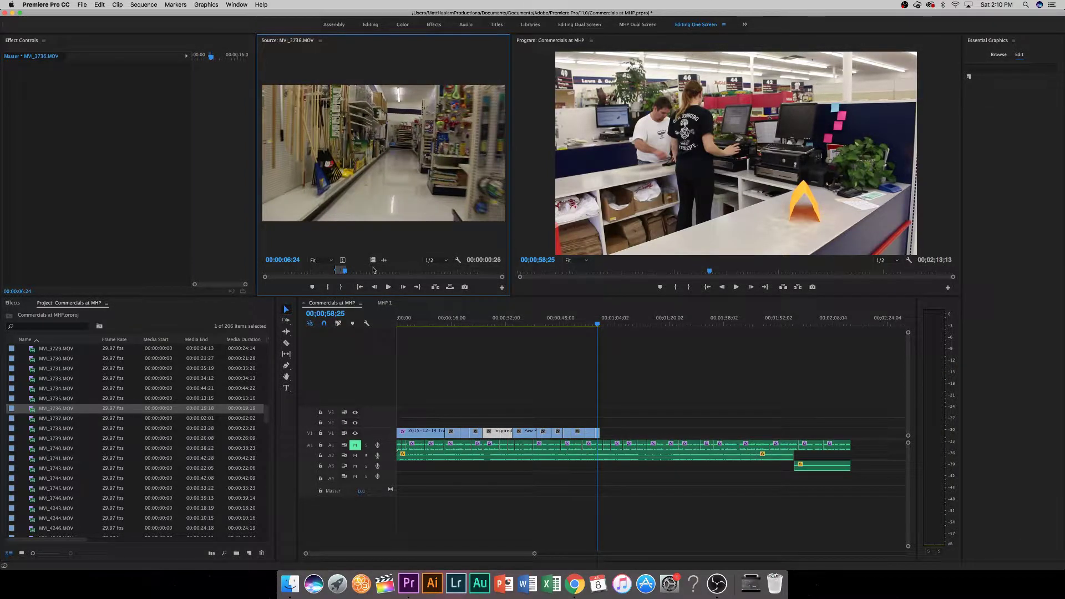
drag(378, 267, 606, 439)
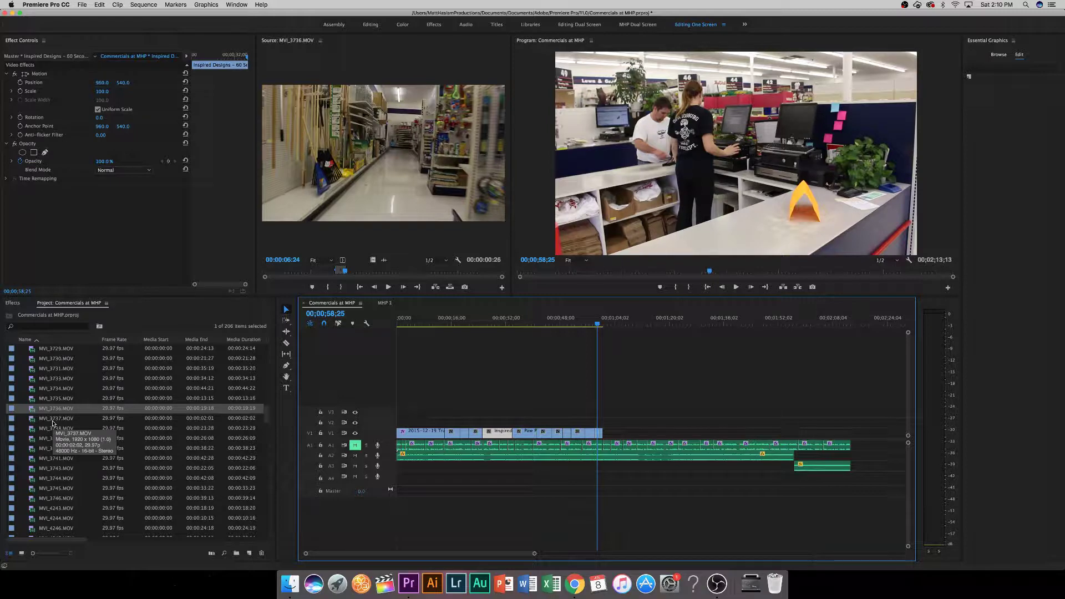
Open MVI_3737.MOV in the Source Monitor and scrub through to its end.
double_click(52, 421)
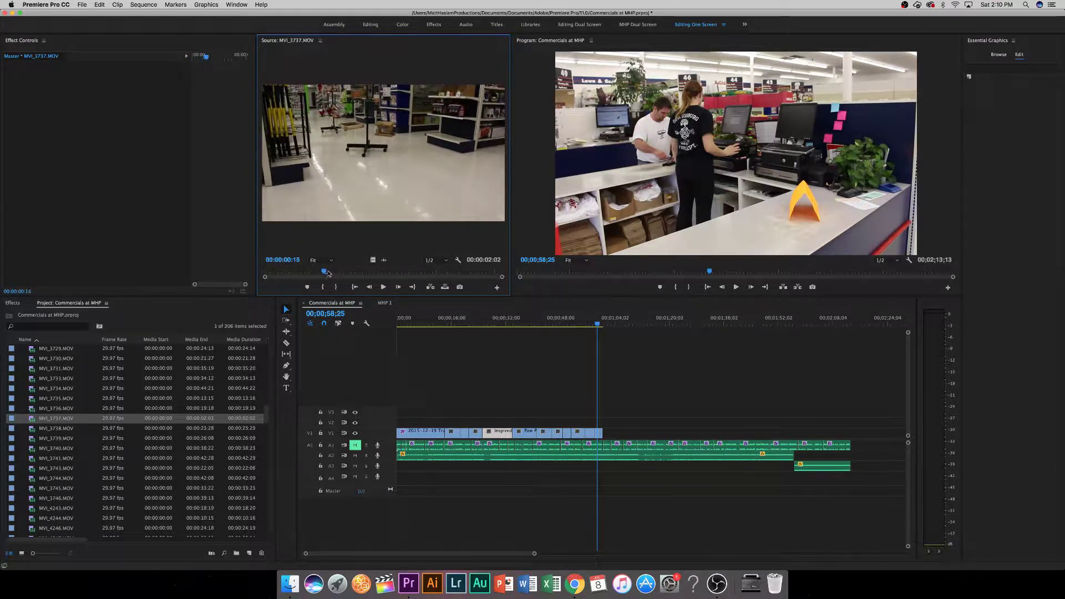
drag(328, 273, 502, 273)
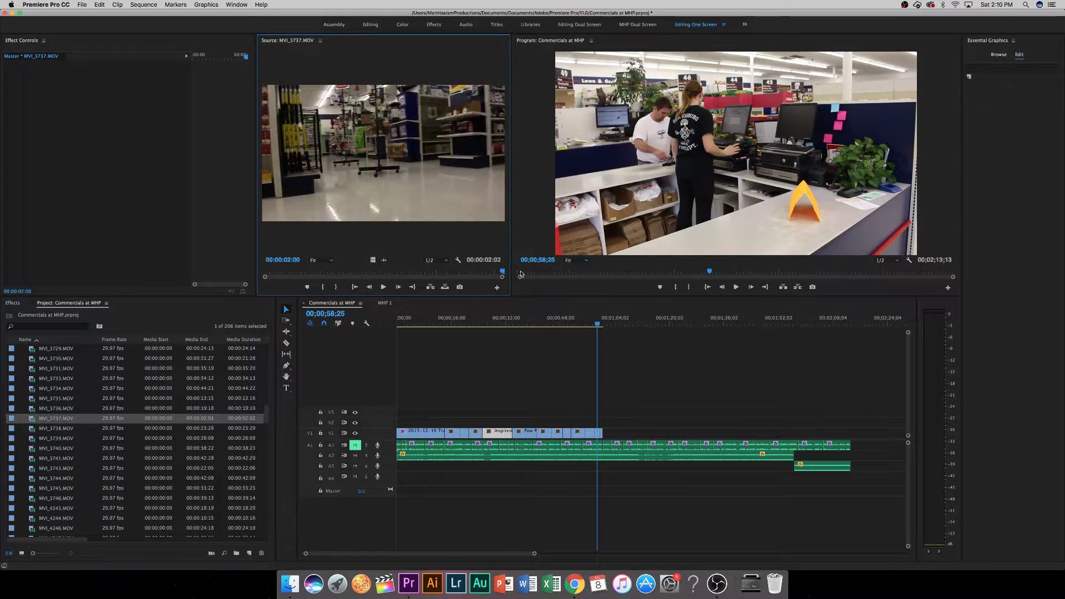
Mark a 00:00:10:08 range of MVI_3738.MOV ending at 00:00:17:05 and append it after the last clip on V1.
double_click(53, 428)
mouse_move(272, 273)
mouse_down()
mouse_move(452, 274)
mouse_move(310, 274)
mouse_move(333, 276)
mouse_up()
click(329, 285)
key(space)
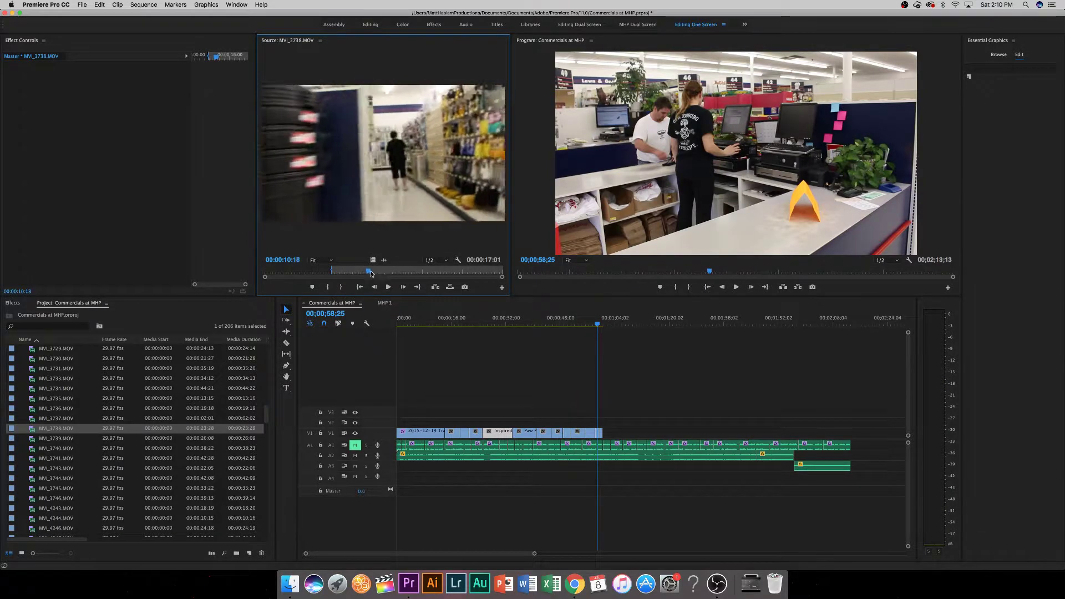
click(395, 272)
drag(394, 271, 436, 267)
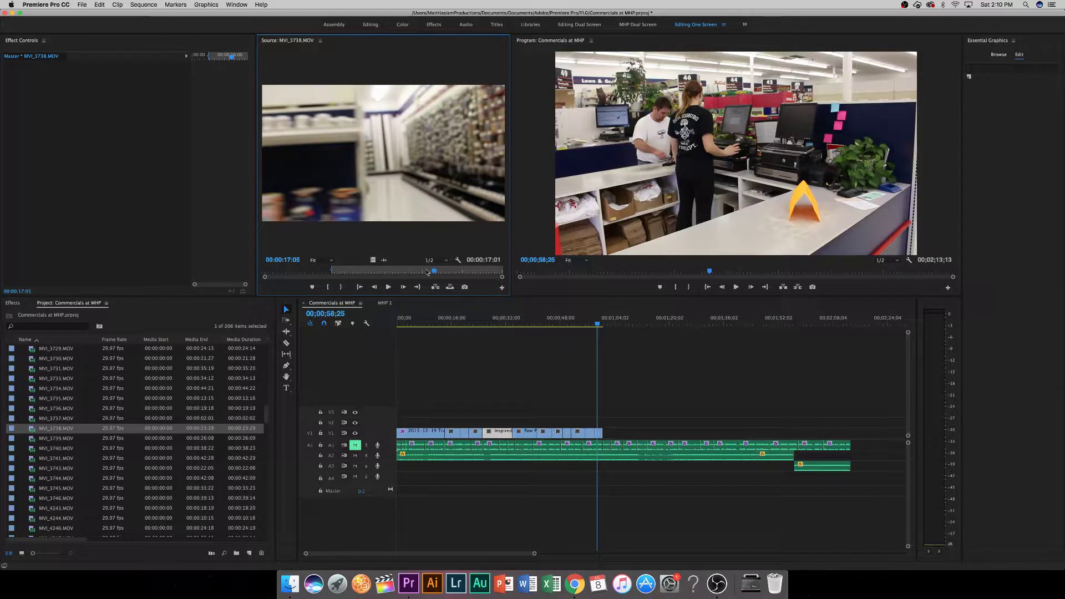
key(o)
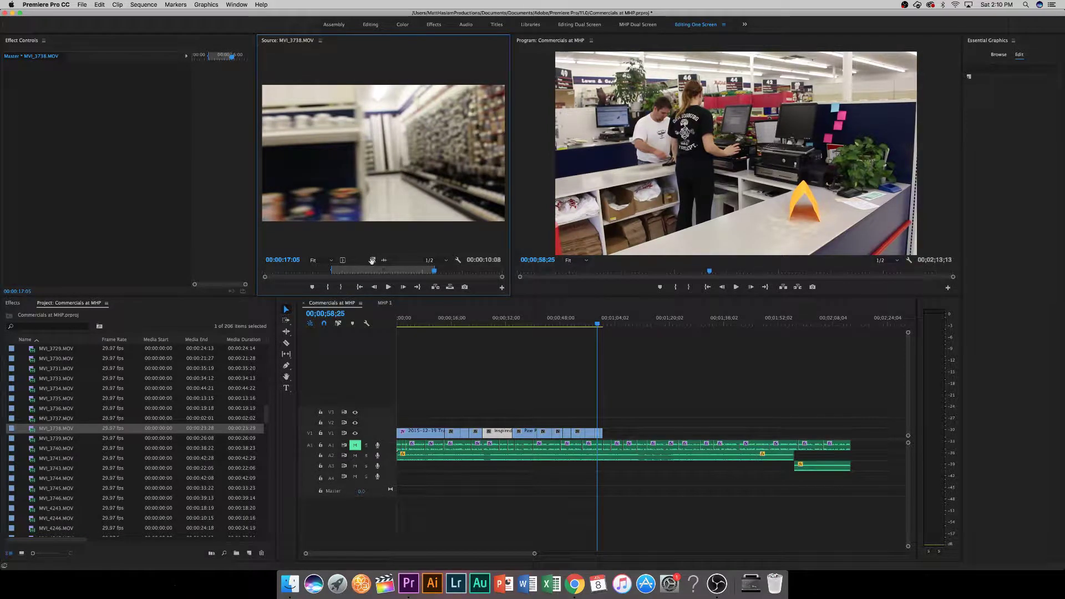
drag(476, 338, 617, 431)
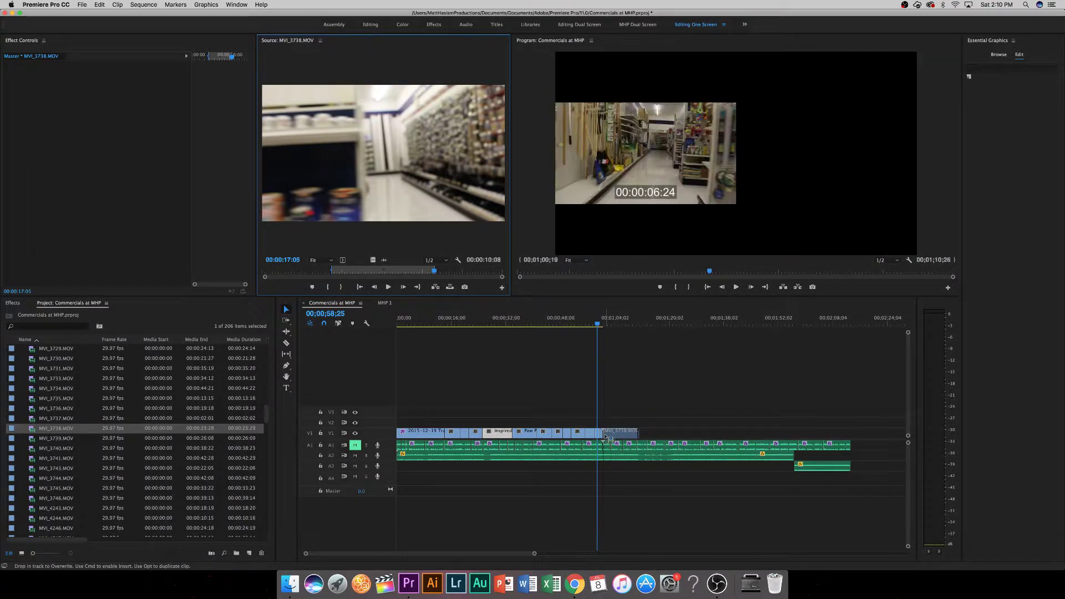
Straighten the MVI_3738.MOV clip on V1 with a rotation of 2.0° and a scale of 106, and play it back.
key(Down)
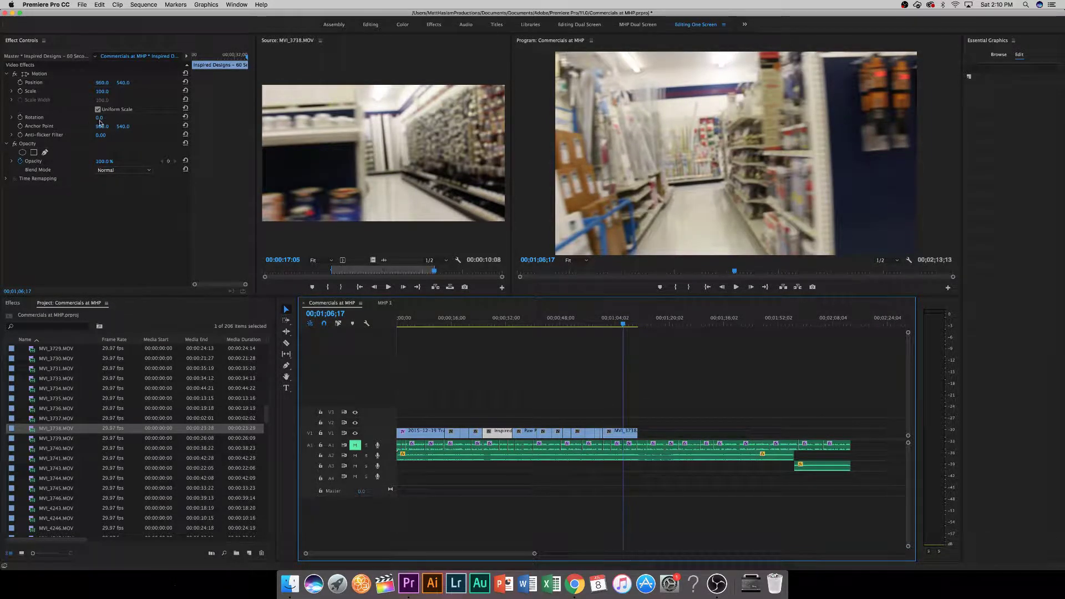
drag(99, 118, 115, 118)
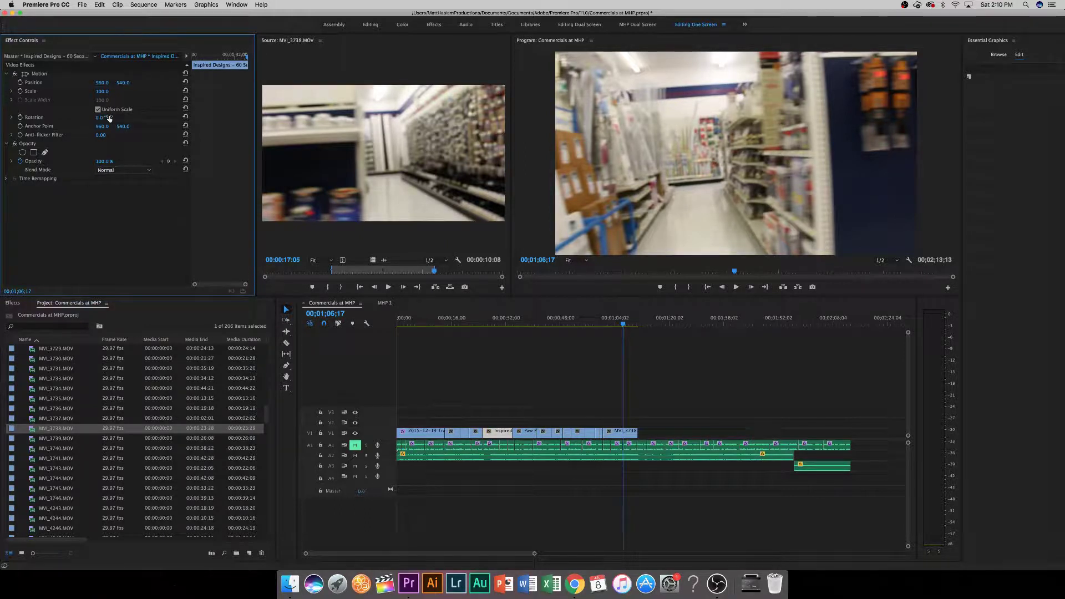
click(621, 435)
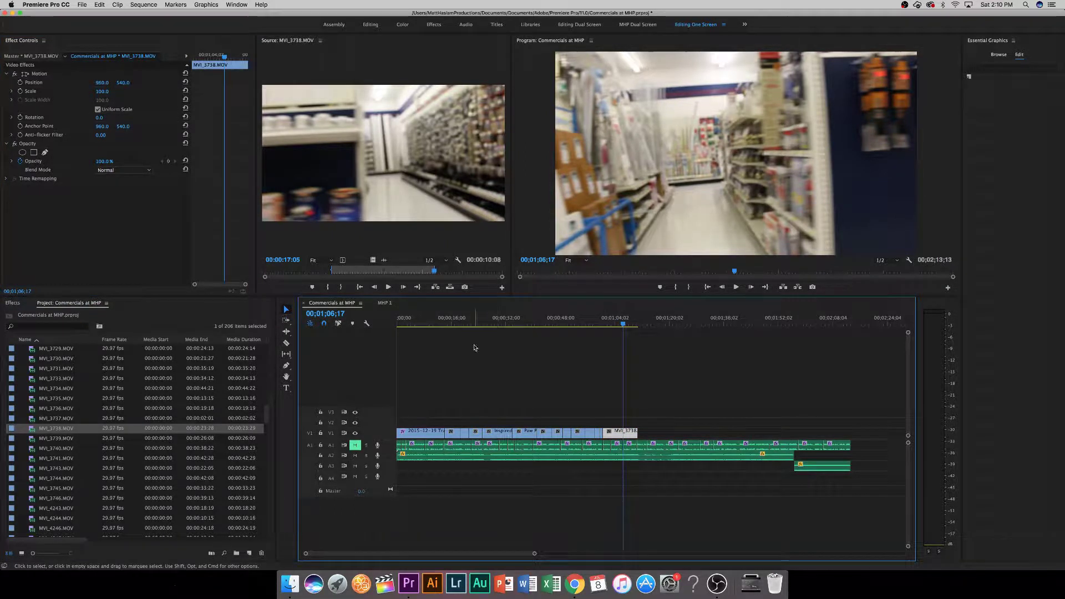
drag(95, 119, 105, 94)
drag(102, 91, 103, 91)
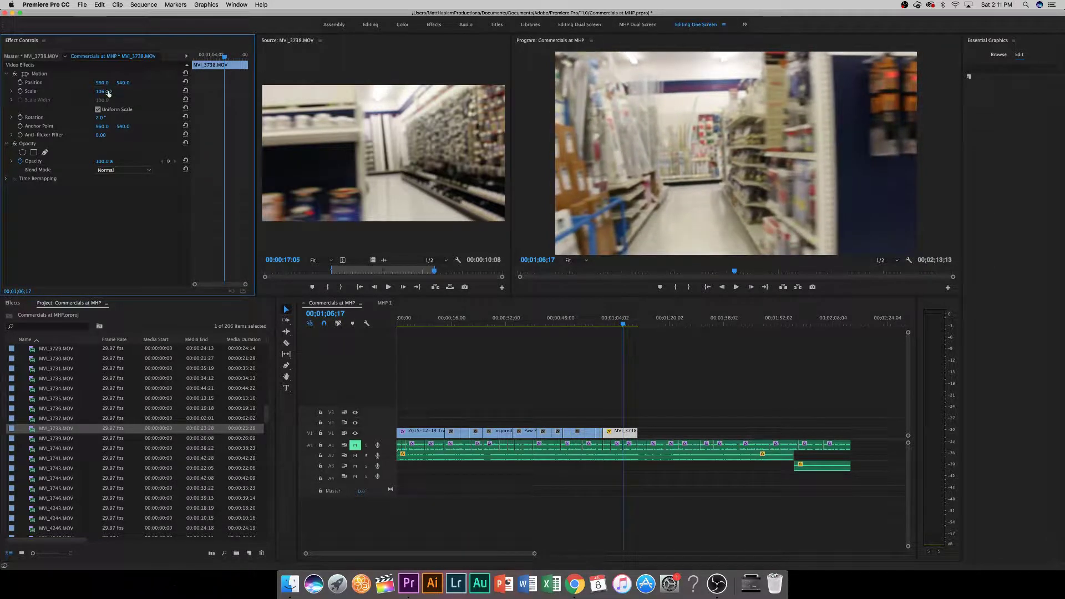
key(space)
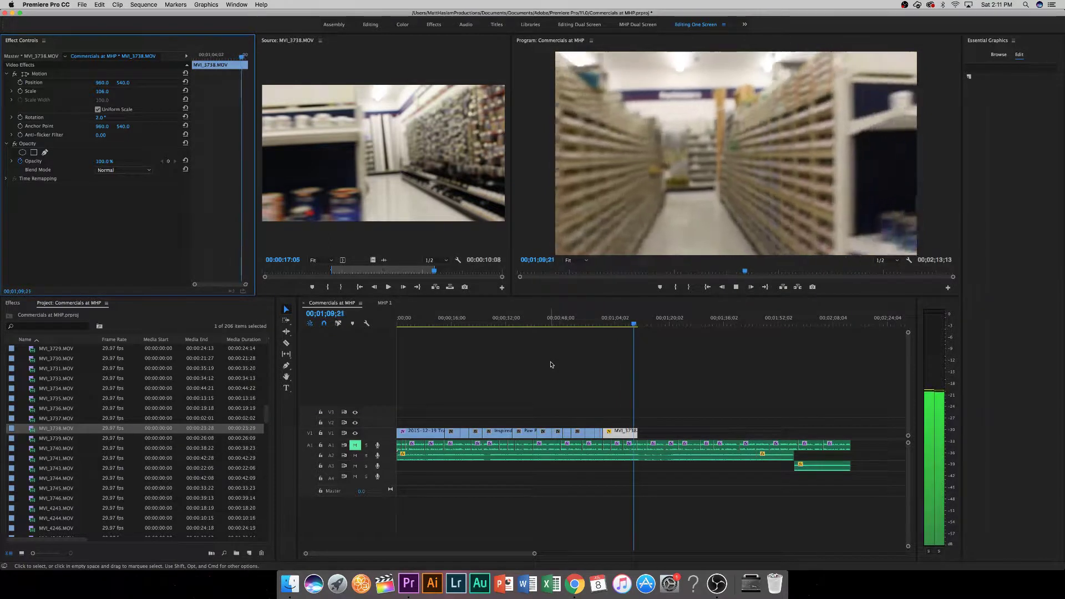
key(space)
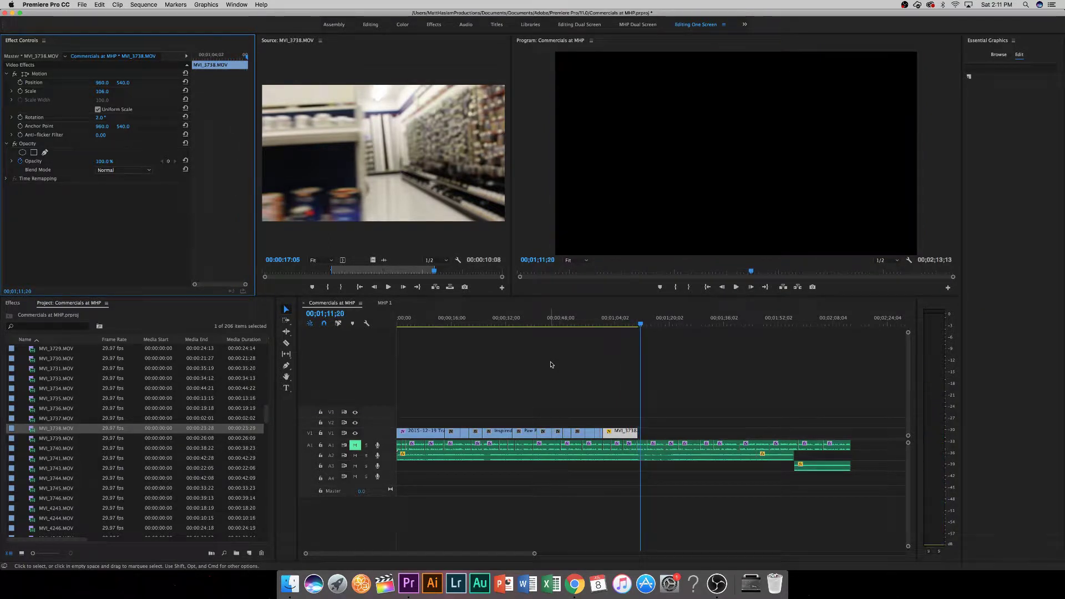
Open MVI_3739.MOV and MVI_3740.MOV in turn in the Source Monitor, and scrub through the opening of MVI_3740.MOV.
double_click(72, 439)
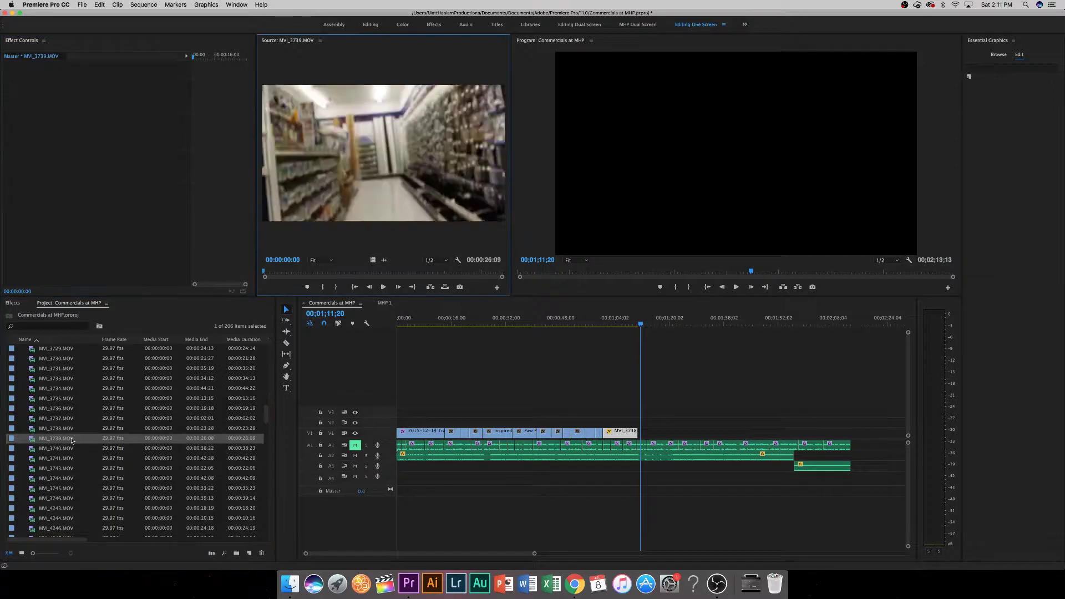
double_click(65, 449)
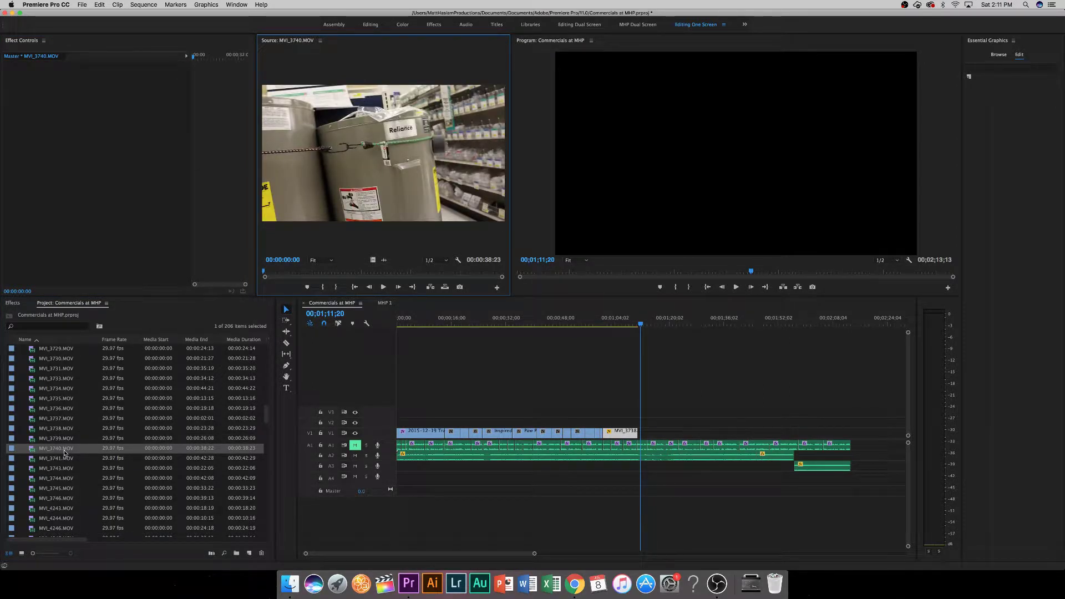
click(285, 272)
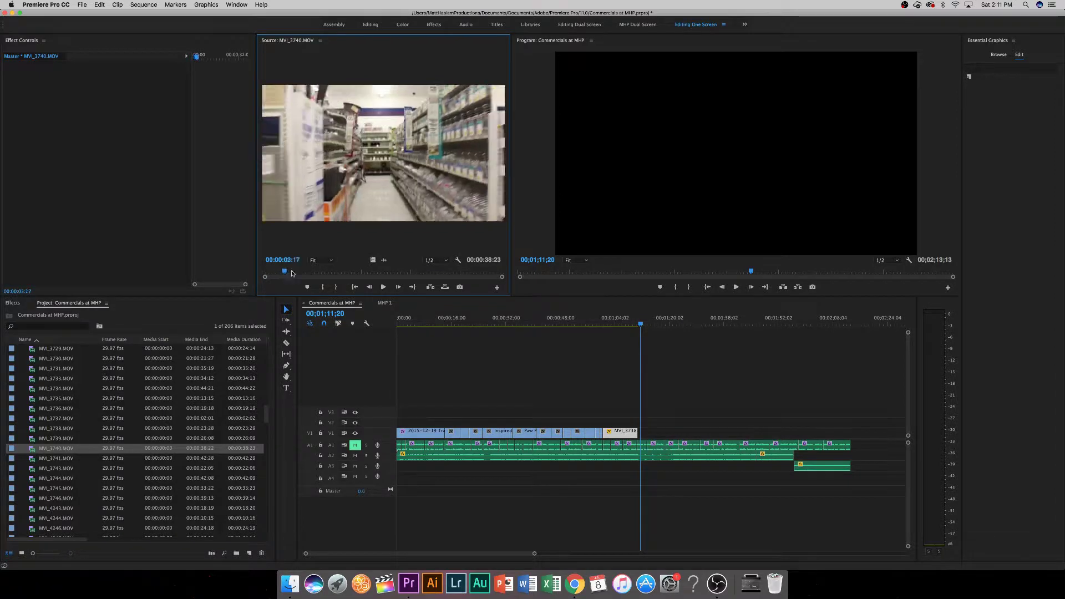
drag(291, 273, 300, 272)
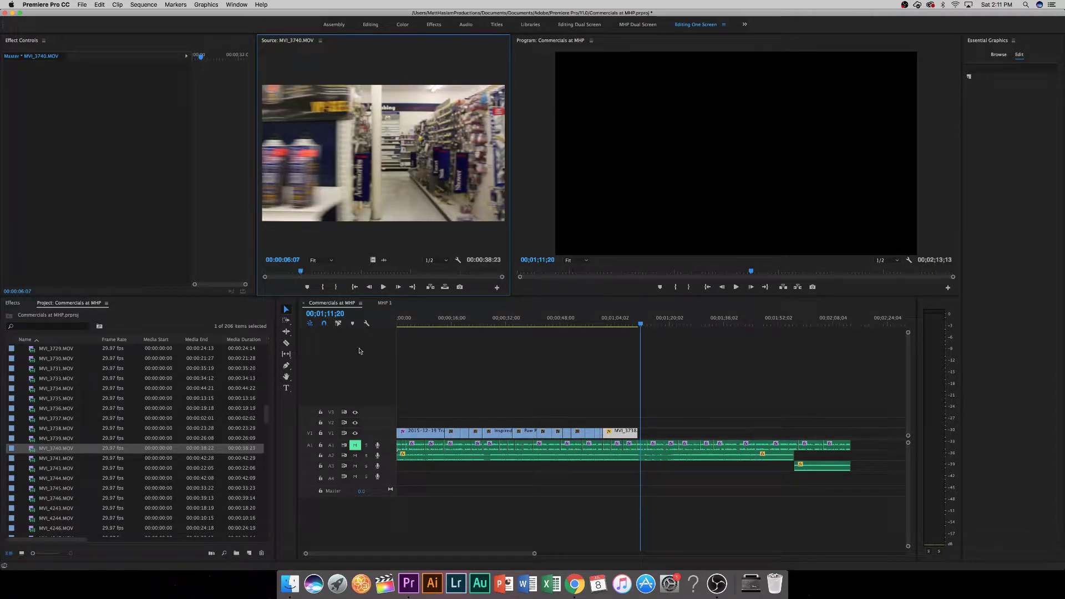
Replace the MVI_3738.MOV clip at the end of V1 with a 00:00:14:14 range of MVI_3740.MOV ending at 00:00:17:18.
click(636, 435)
key(Delete)
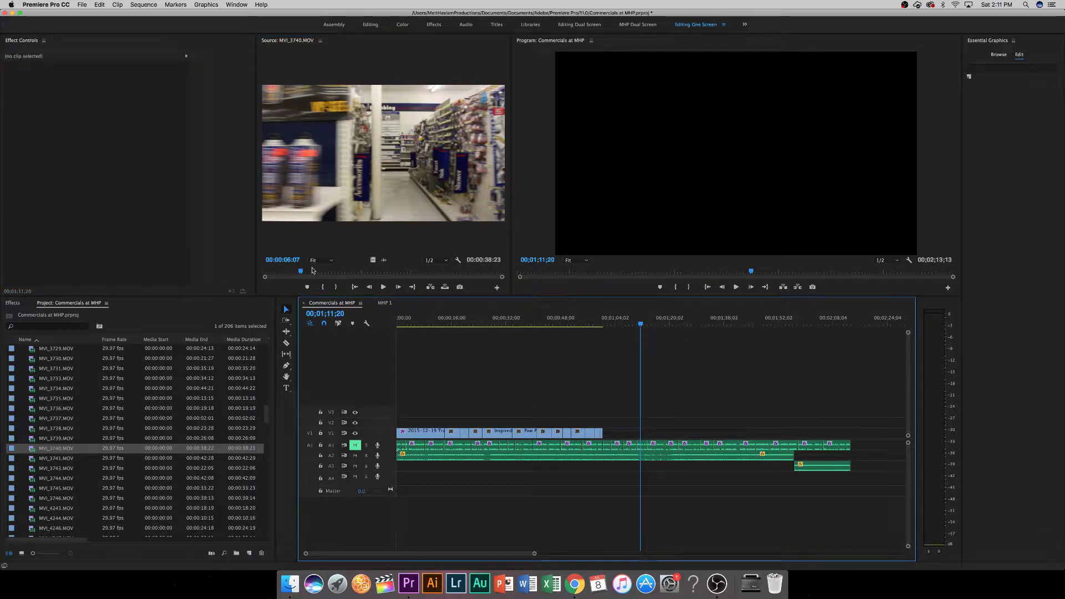
drag(312, 270, 607, 437)
click(342, 287)
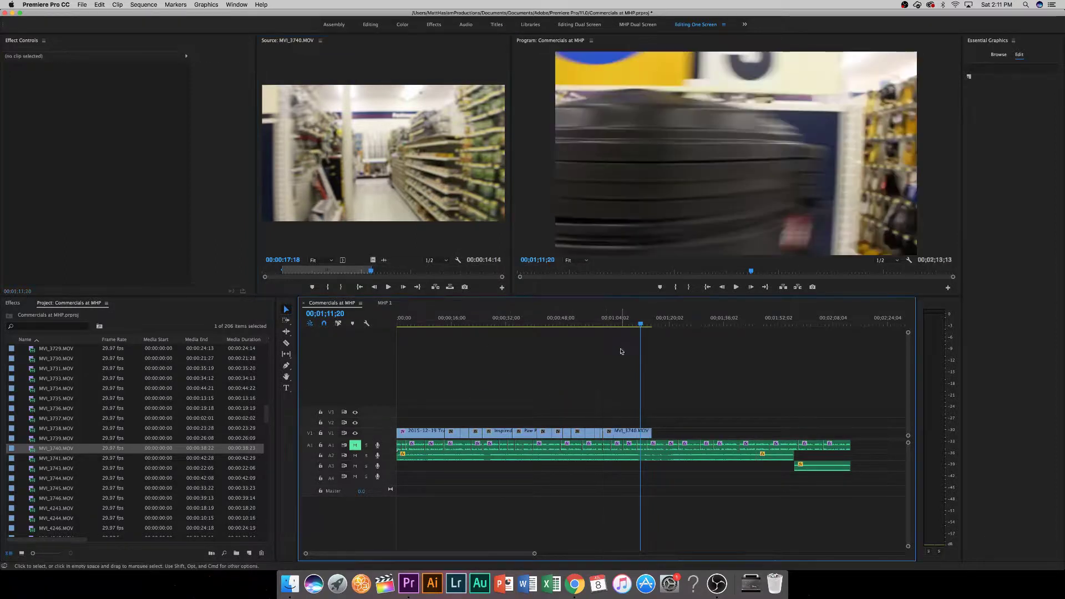
Play back the sequence from the start of the MVI_3740.MOV clip through its end.
click(603, 322)
key(space)
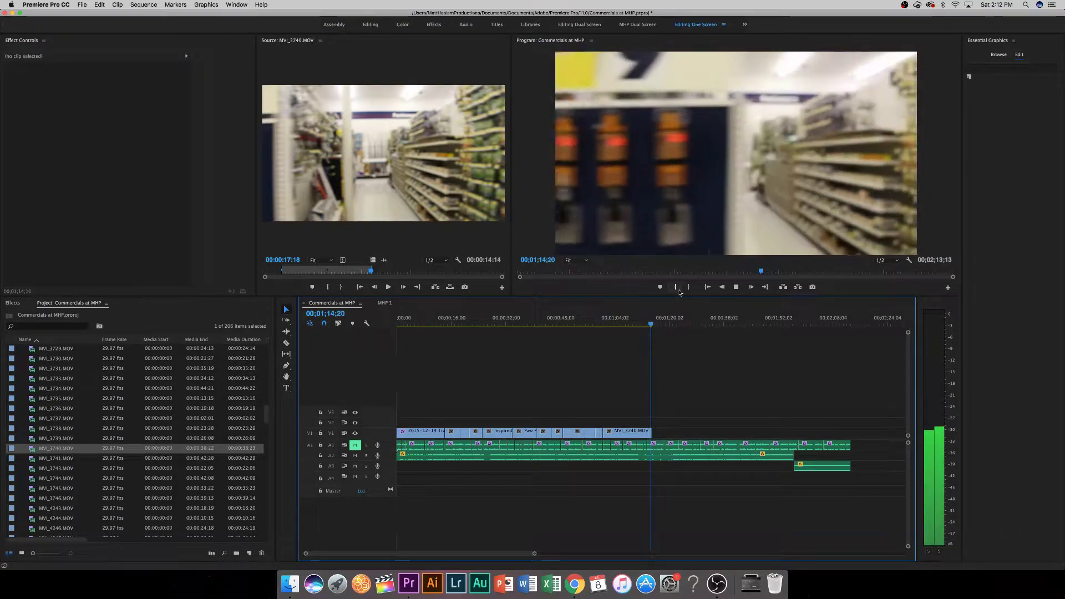
key(space)
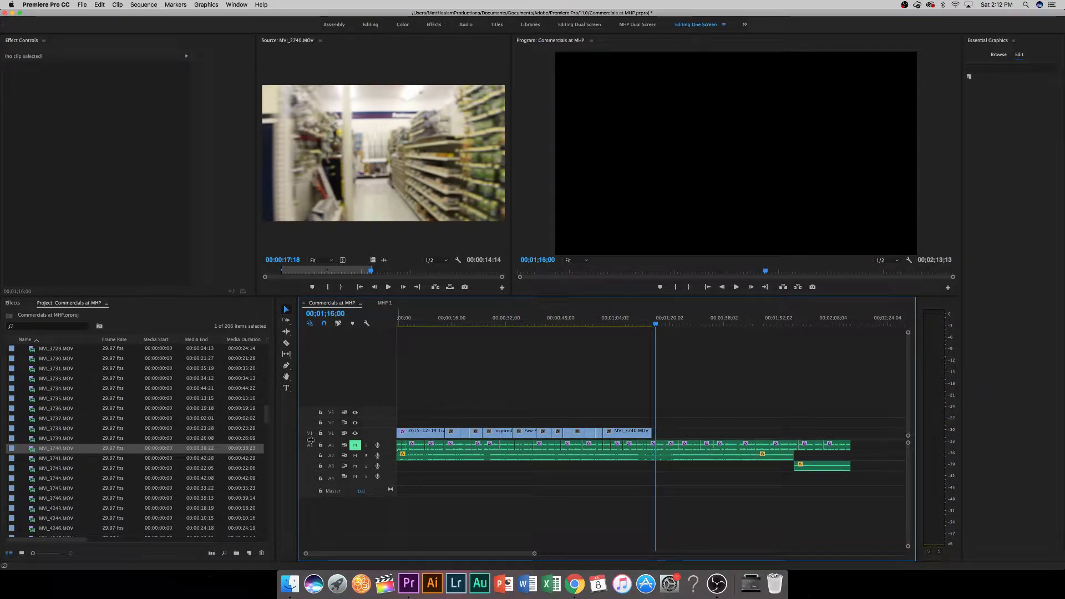
Open MVI_3741.MOV in the Source Monitor and scrub through to 00:00:16:03.
double_click(58, 466)
double_click(59, 459)
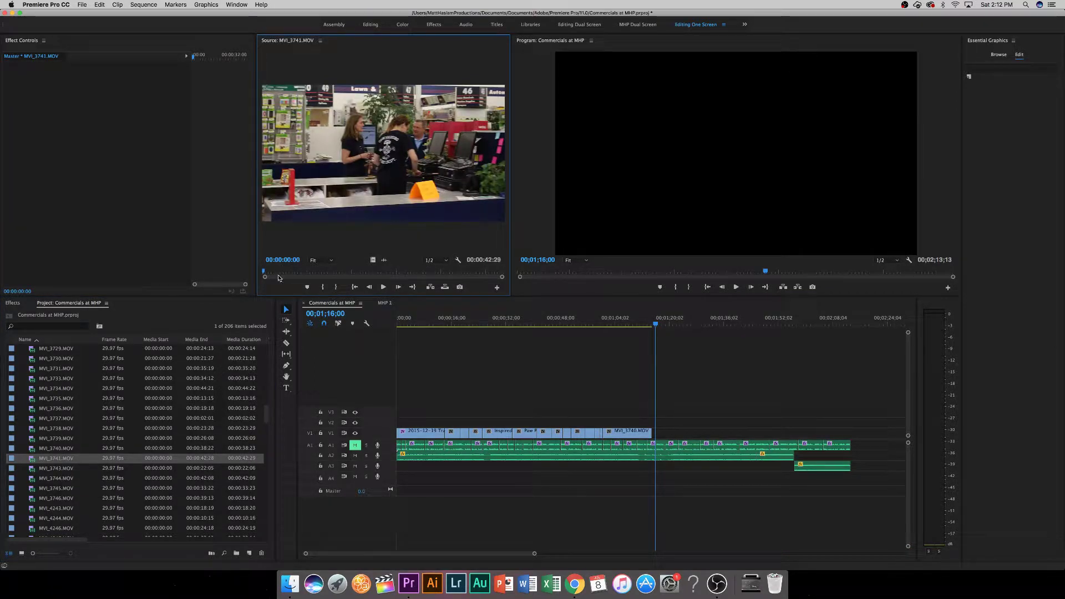
drag(273, 272, 353, 269)
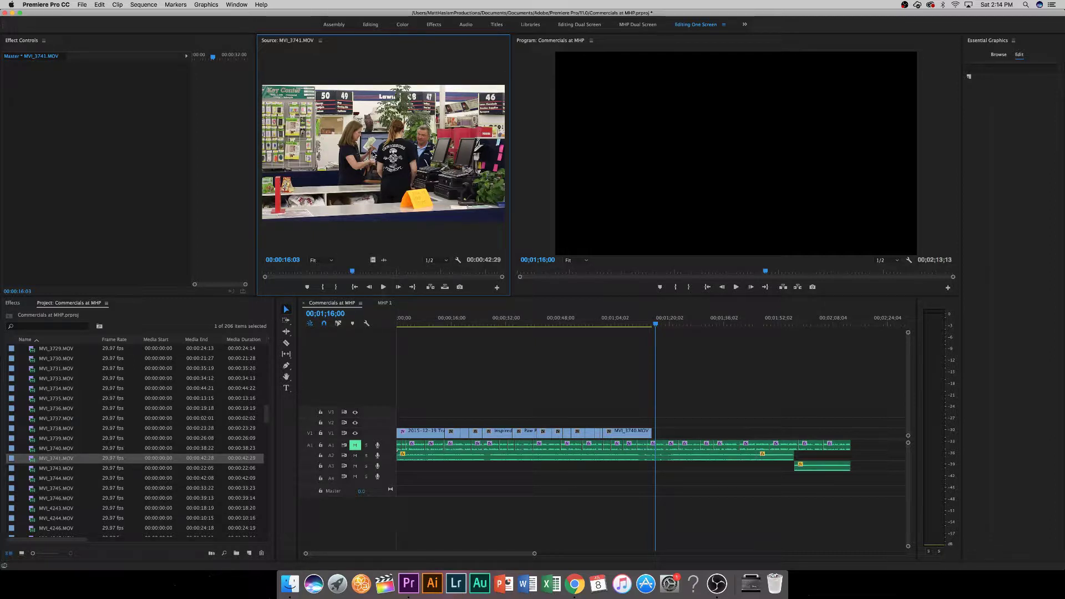
Import two more GoPro MP4 clips into the Commercials at MHP project.
scroll(140, 437, down, 15)
scroll(138, 441, down, 5)
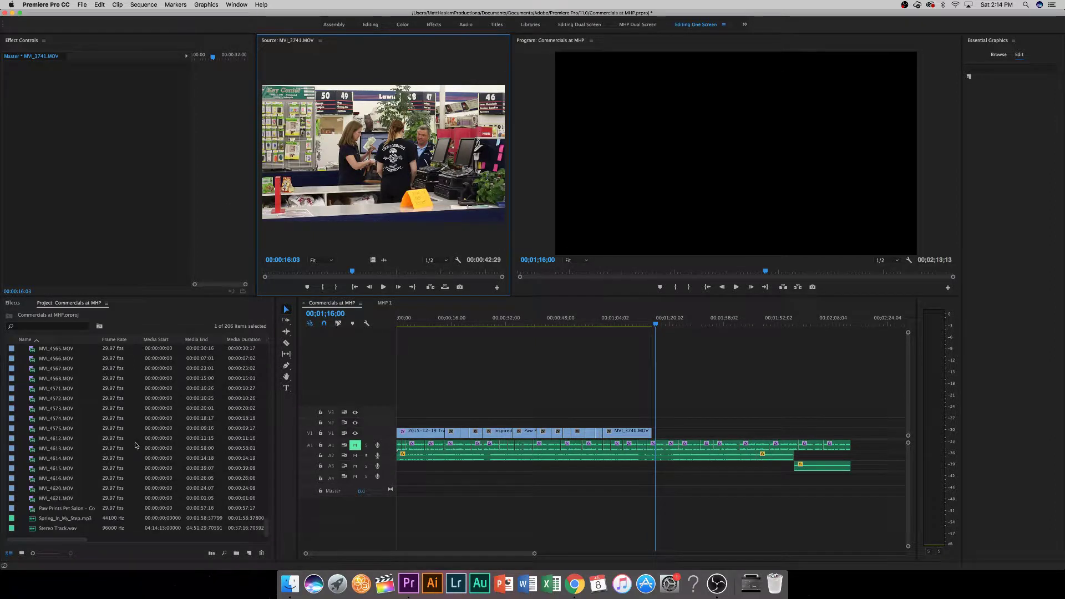
click(111, 535)
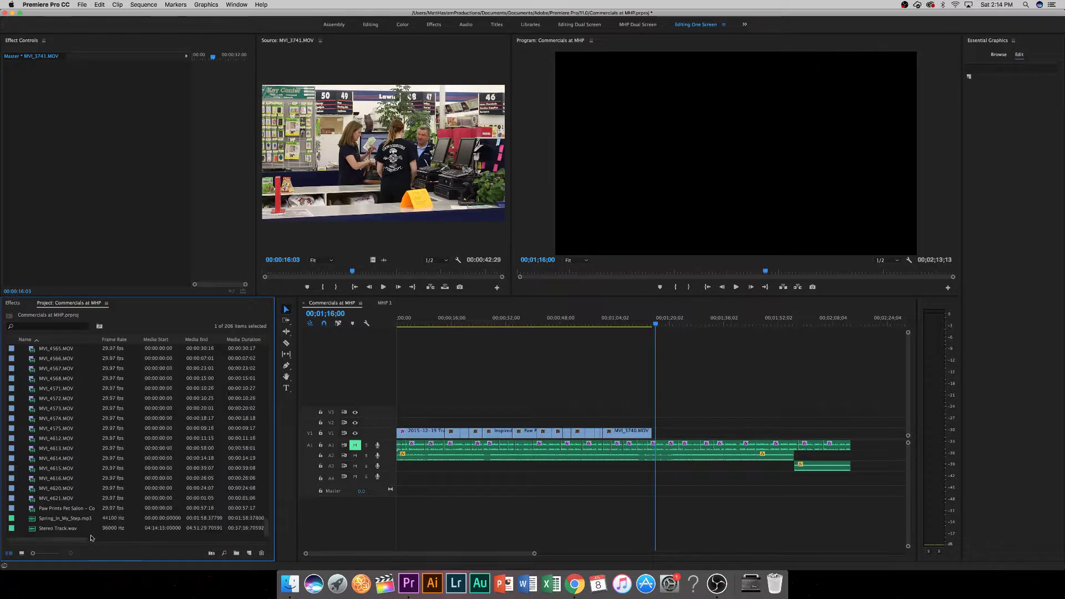
double_click(91, 537)
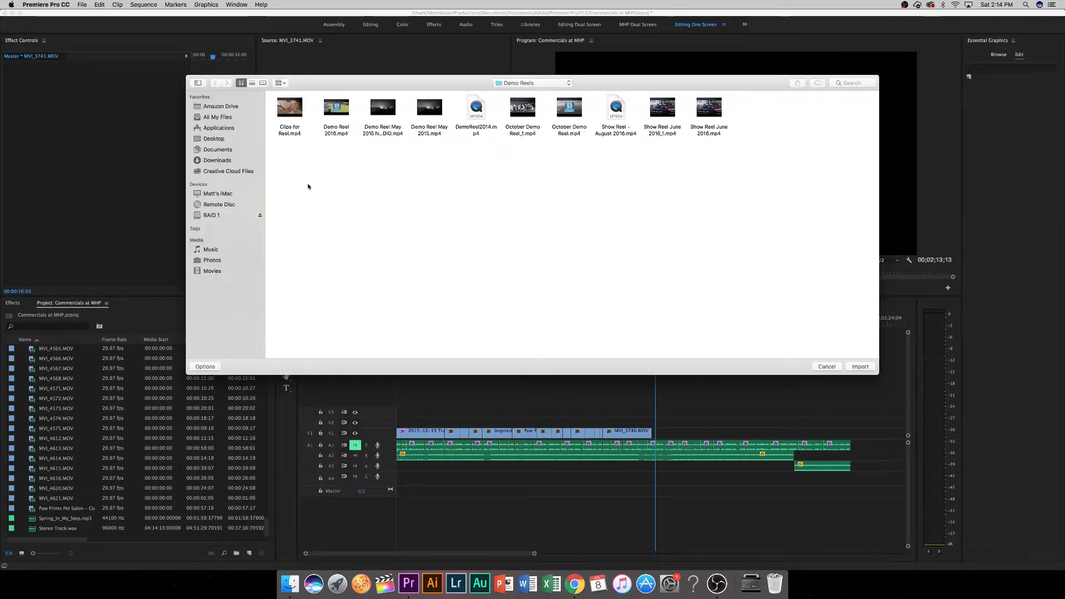
key(Escape)
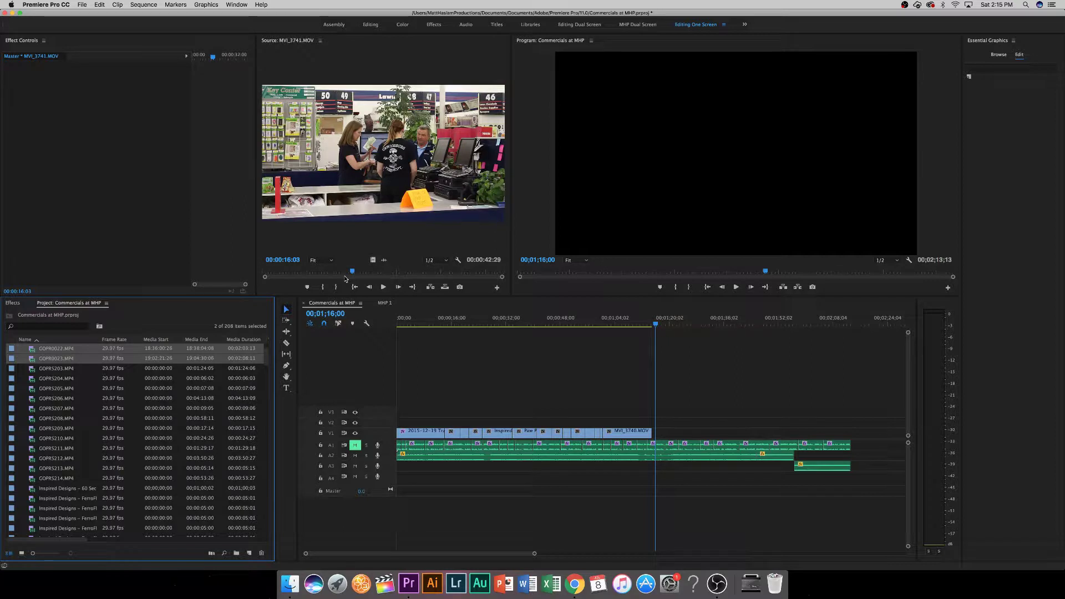
Scrub MVI_3741.MOV forward to 00:00:30:27, and open MVI_3743.MOV in the Source Monitor.
drag(350, 274, 434, 266)
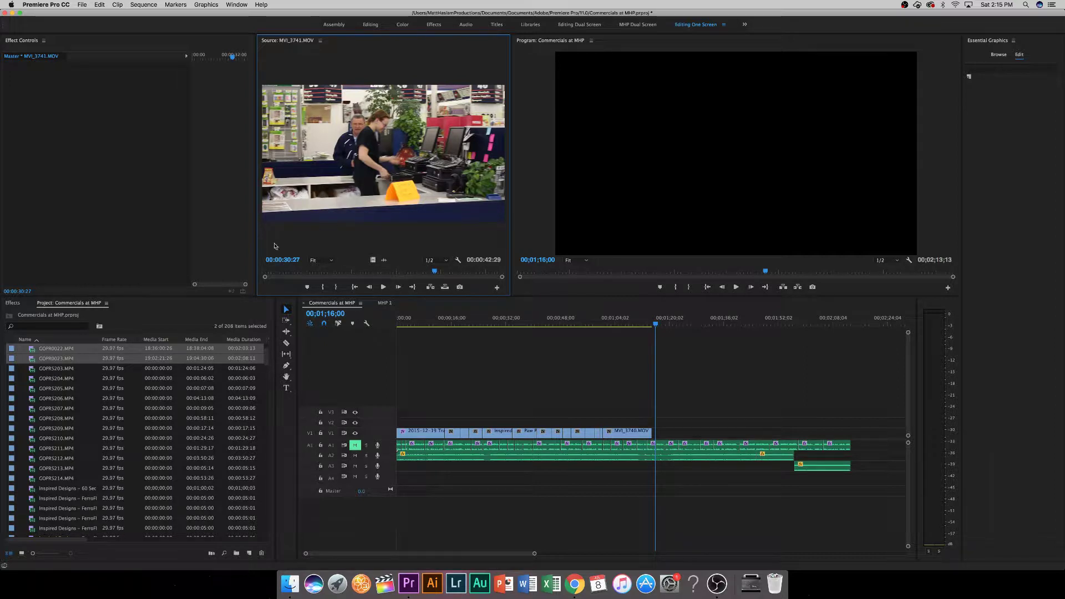
scroll(56, 382, down, 3)
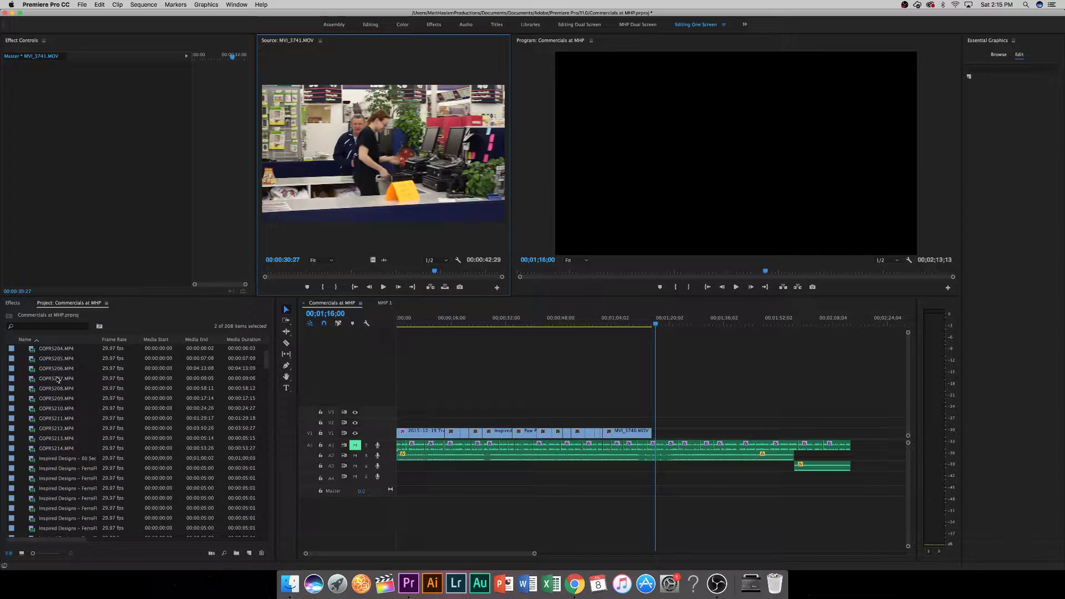
scroll(57, 381, down, 15)
scroll(58, 380, down, 2)
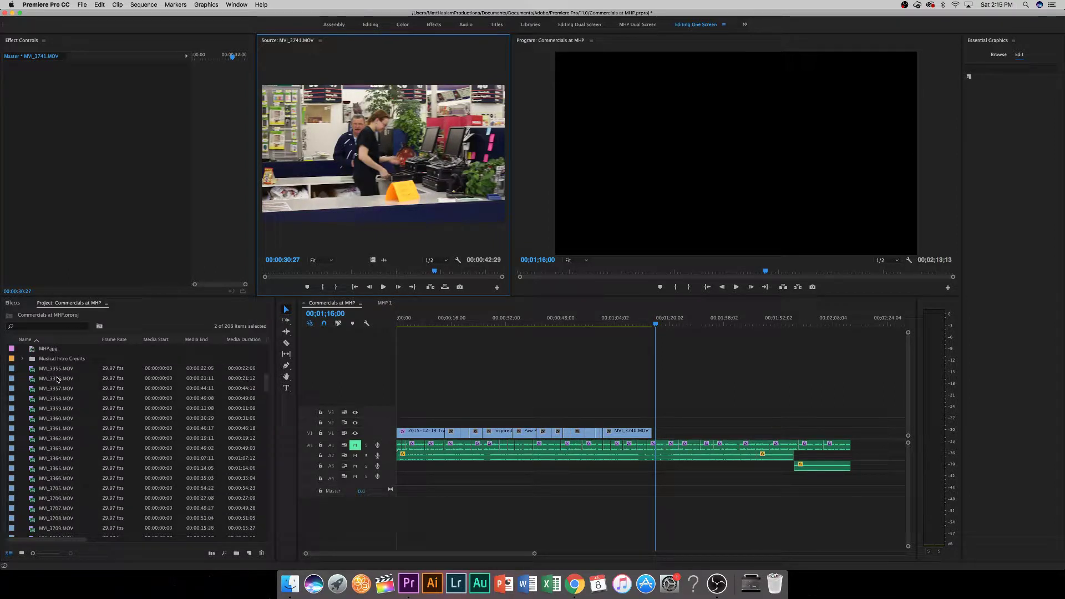
scroll(58, 379, down, 1)
scroll(58, 379, down, 2)
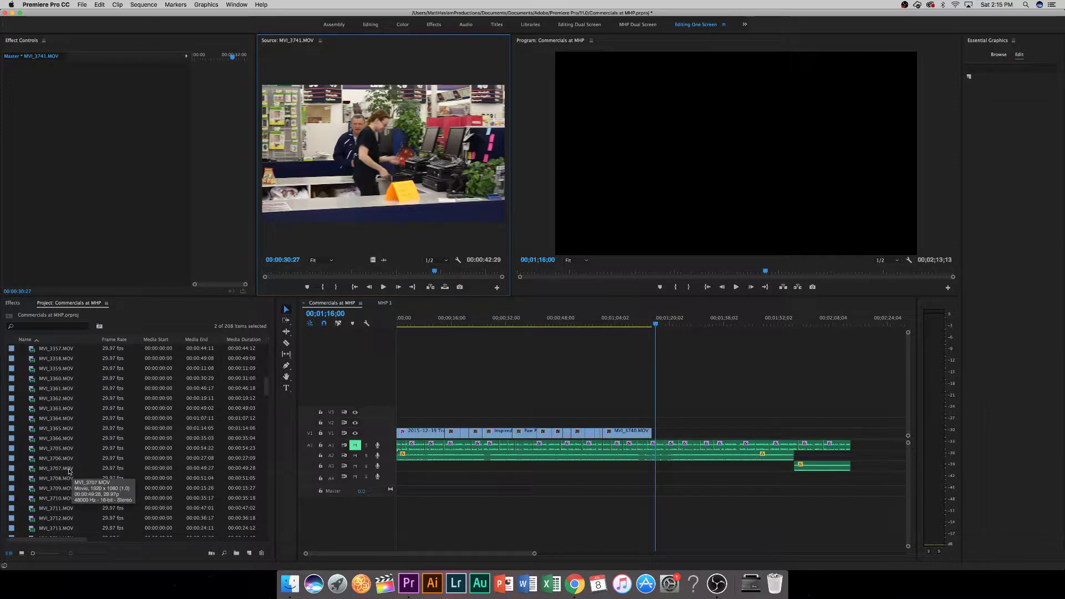
scroll(71, 470, down, 1)
scroll(69, 471, down, 4)
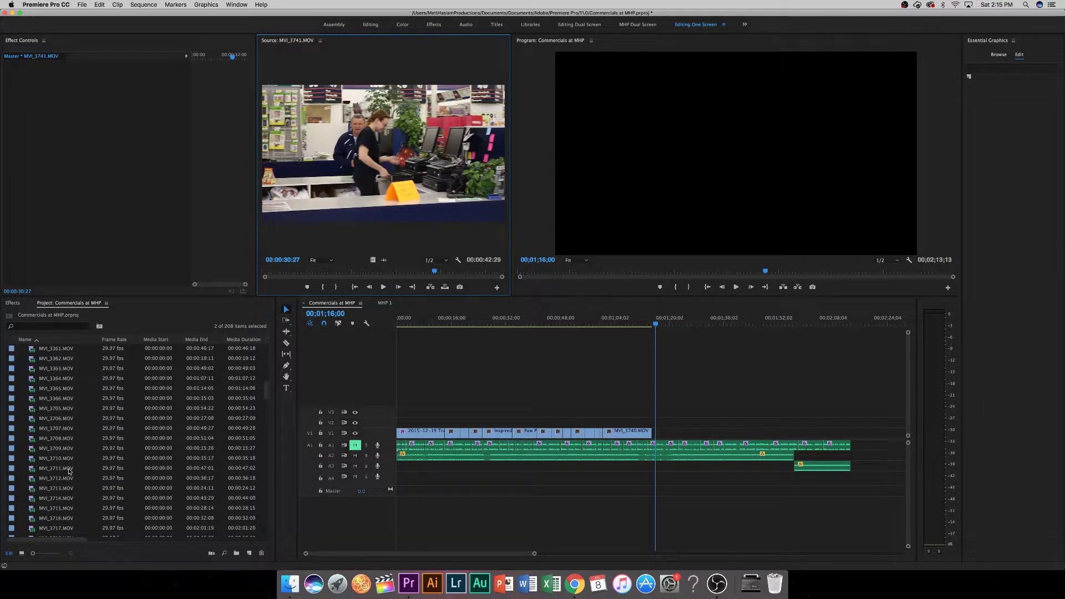
scroll(69, 471, down, 3)
double_click(65, 517)
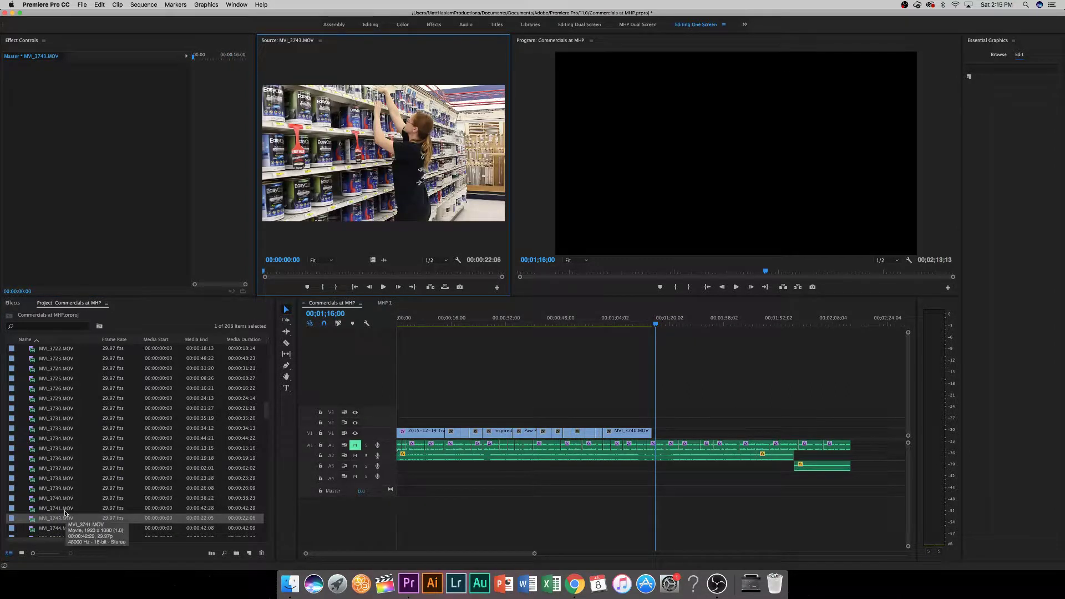
Try In points for MVI_3743.MOV at 00:00:04:02 and near the two-second mark, playing the opening of the clip.
click(285, 274)
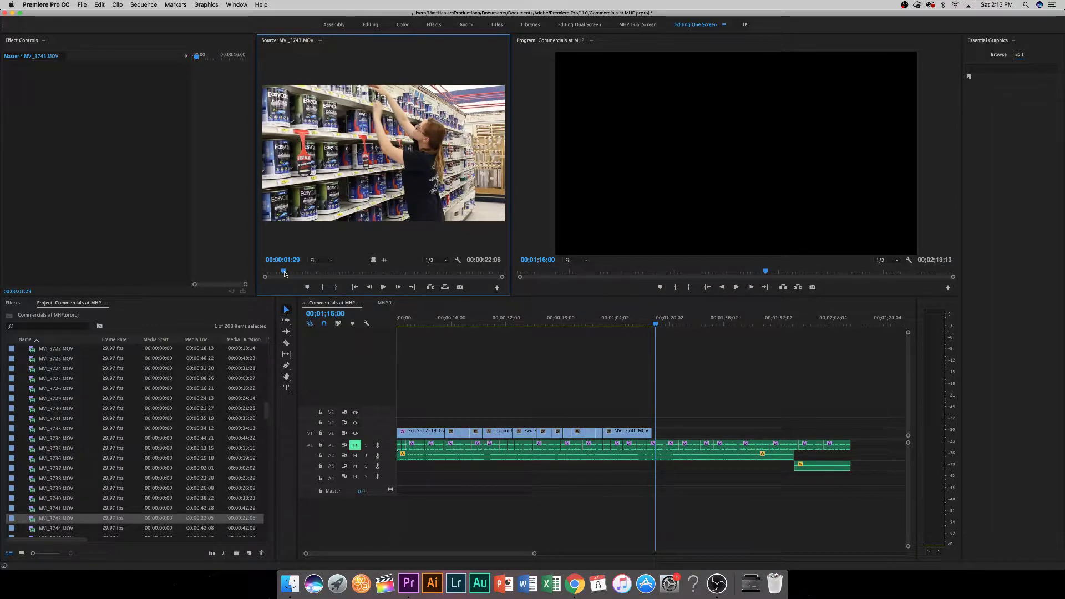
drag(284, 273, 306, 274)
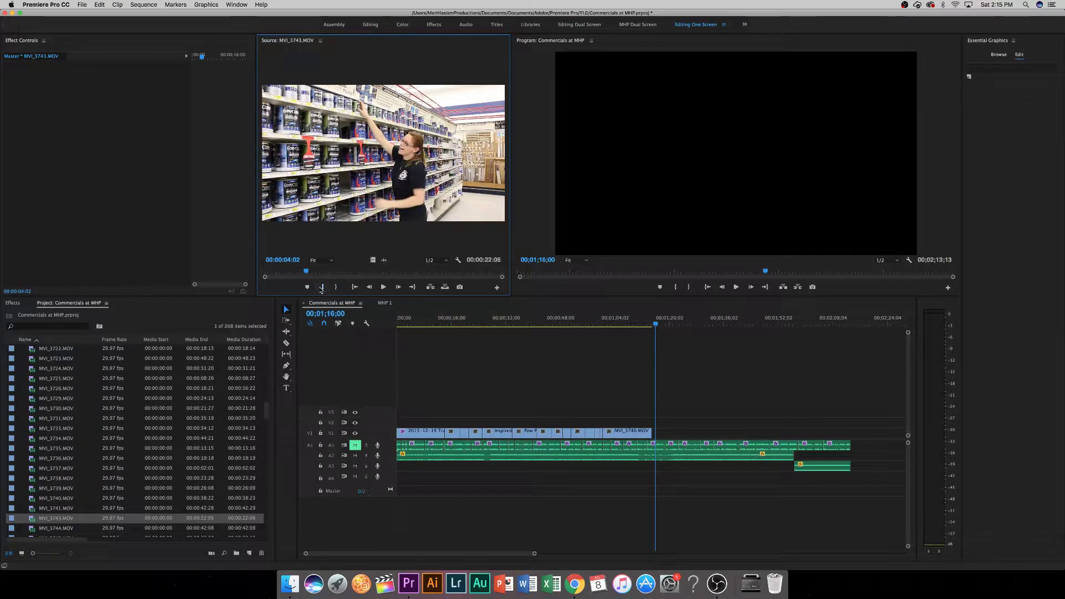
click(323, 288)
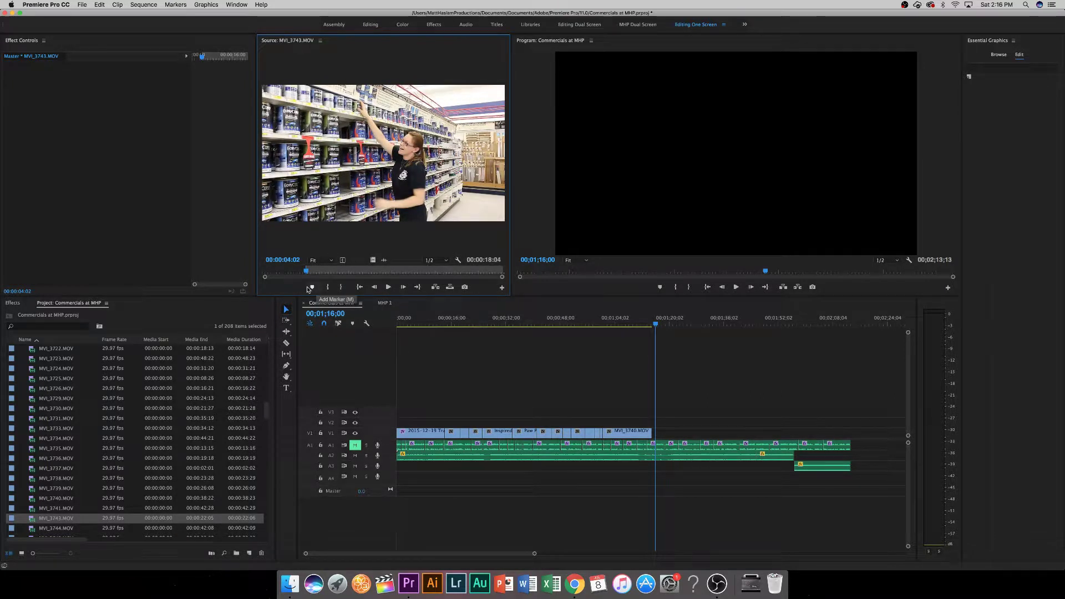
key(space)
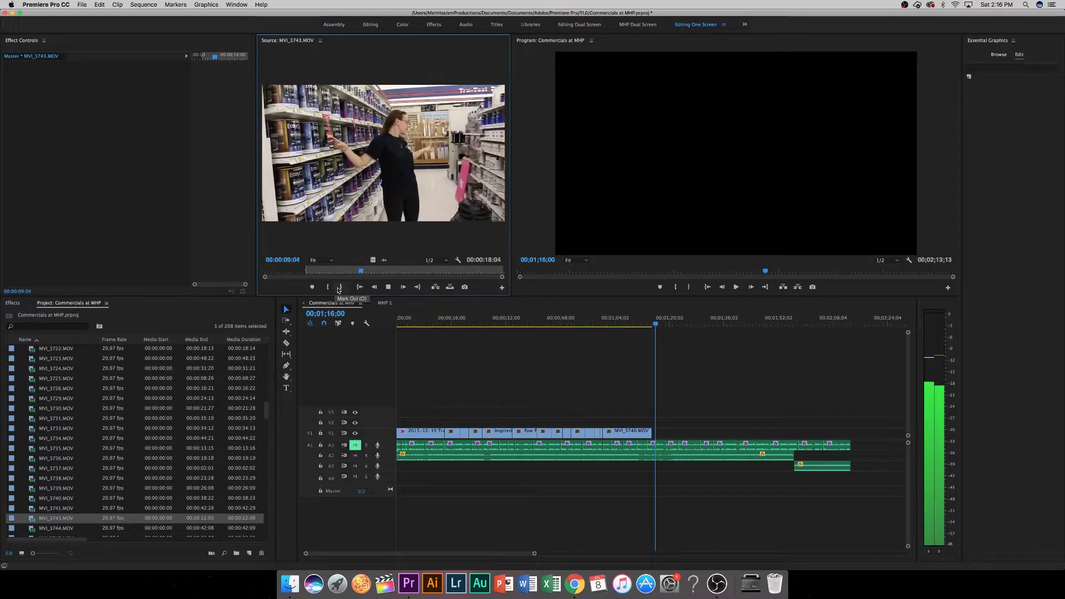
drag(361, 271, 261, 277)
key(space)
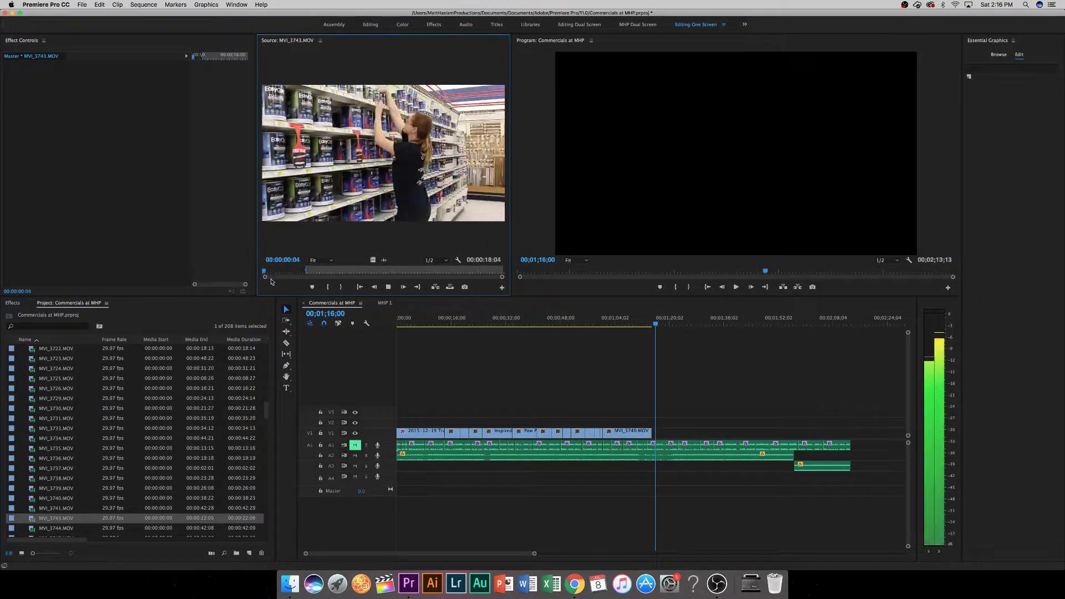
click(331, 288)
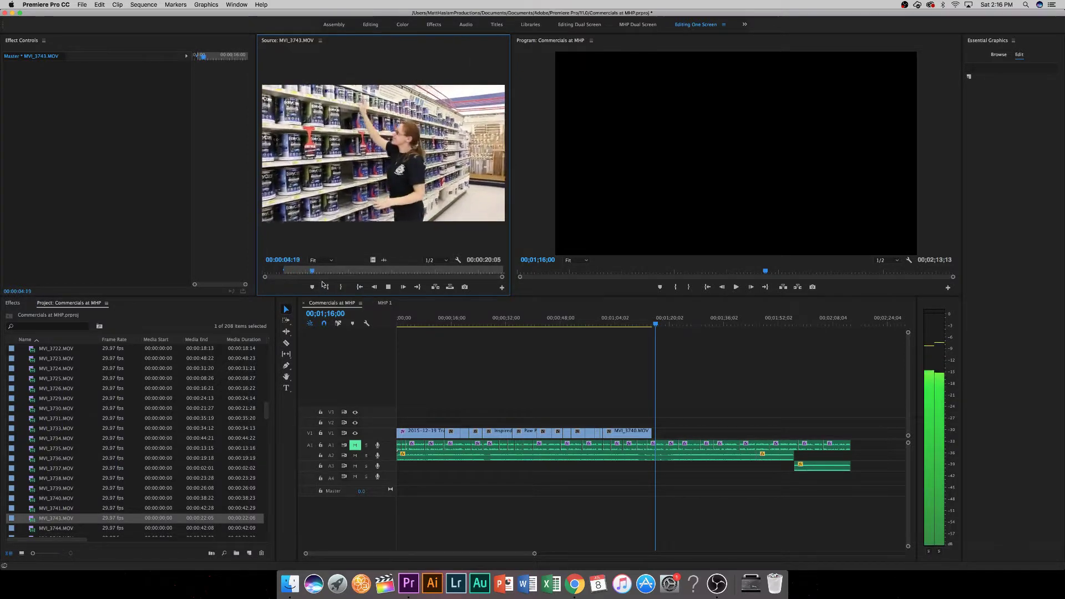
key(space)
Mark the first 00:00:06:06 of MVI_3743.MOV as the source range and append it to V1 directly after MVI_3740.MOV.
drag(284, 271, 242, 272)
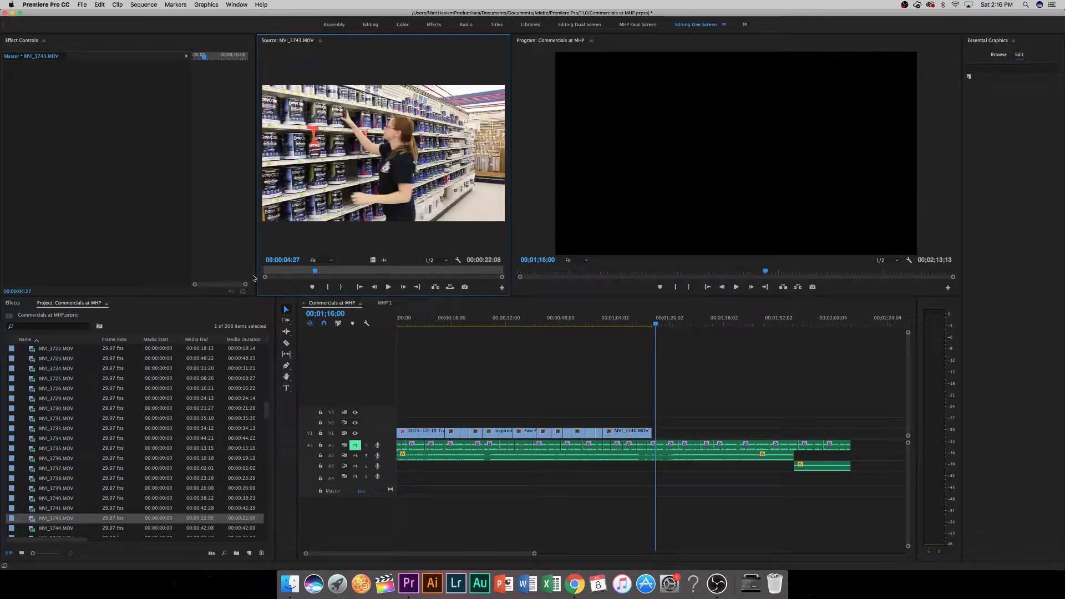
key(space)
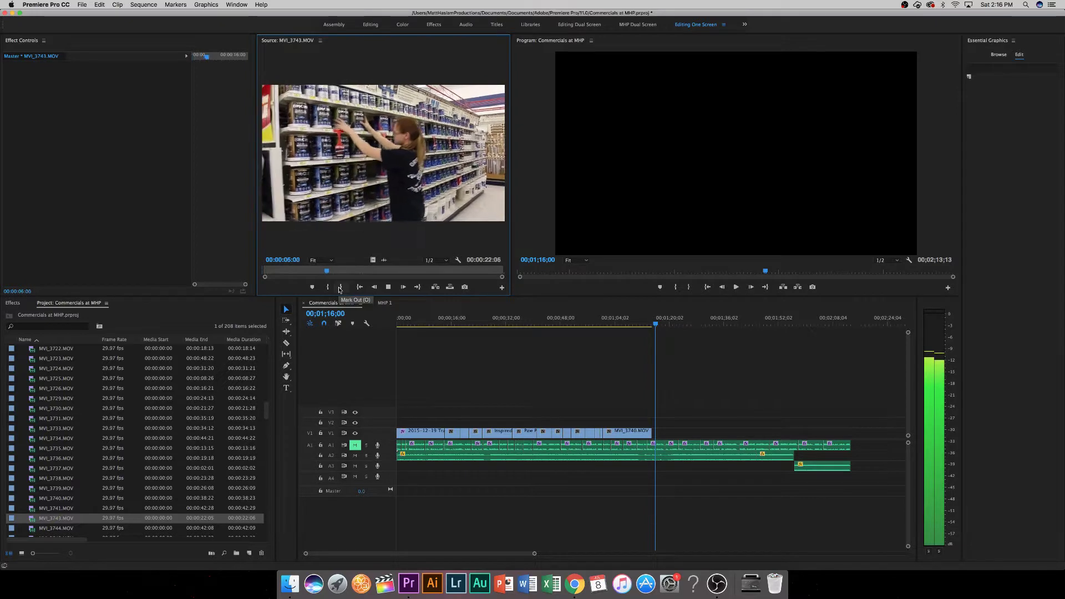
click(340, 287)
key(space)
drag(370, 260, 655, 437)
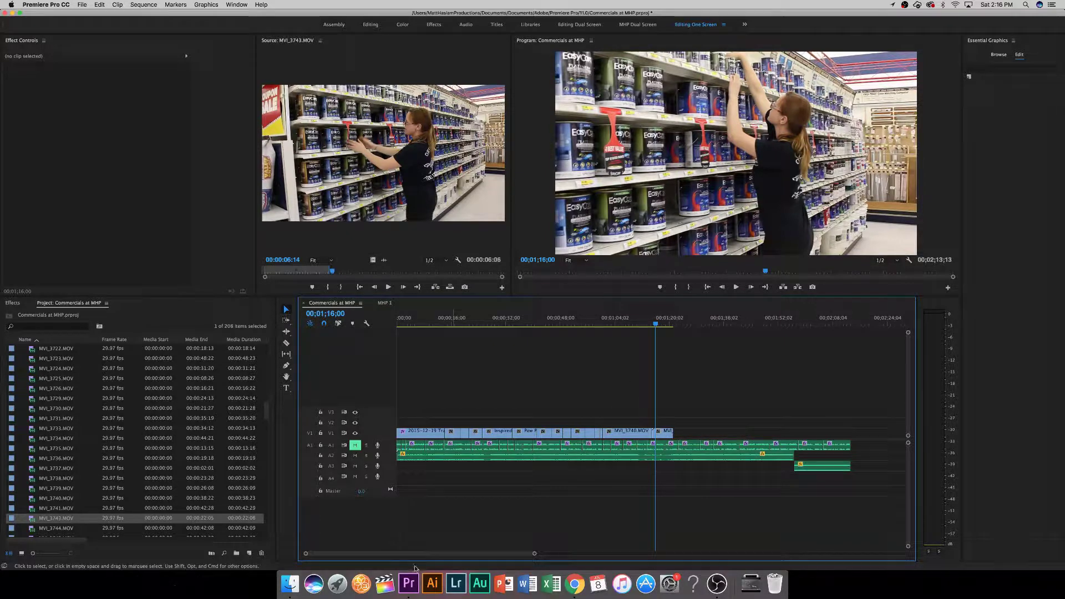
Open MVI_3744.MOV in the Source Monitor and look through the neighbouring clips in the project.
scroll(64, 425, down, 4)
double_click(64, 422)
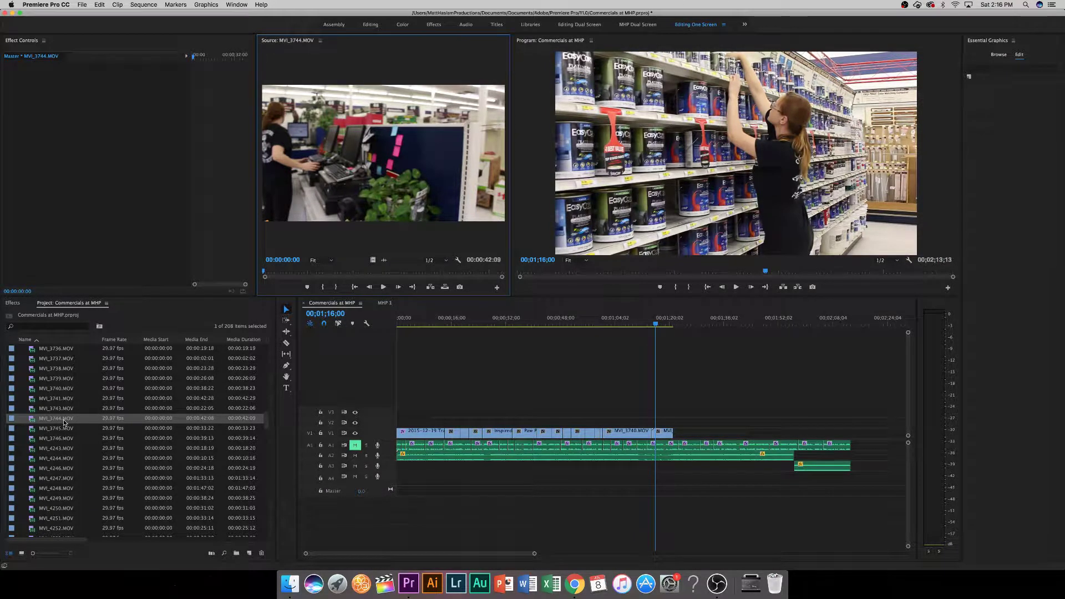
scroll(75, 408, up, 2)
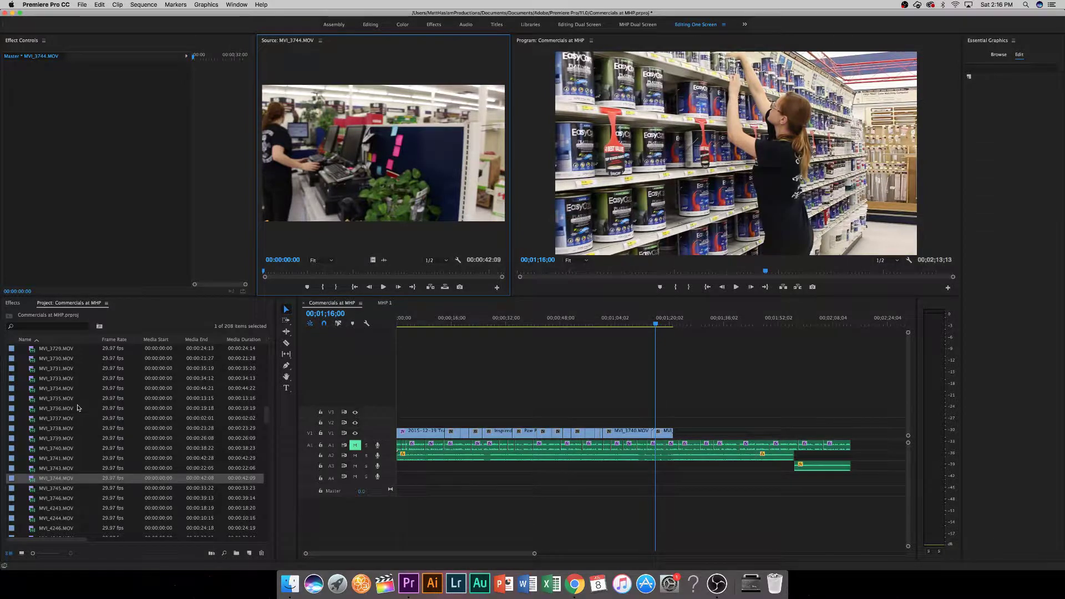
scroll(77, 408, down, 4)
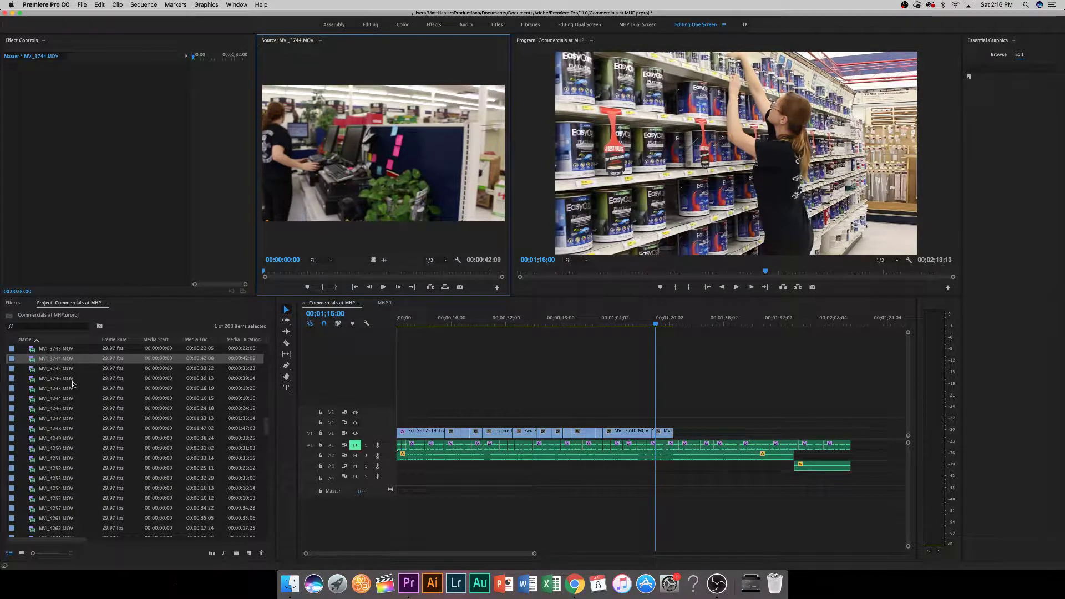
scroll(73, 384, up, 2)
Review the Inspired Designs section of the sequence between about 00;00;25;00 and 00;00;30;15, and check the appended MVI_3743.MOV clip.
click(526, 322)
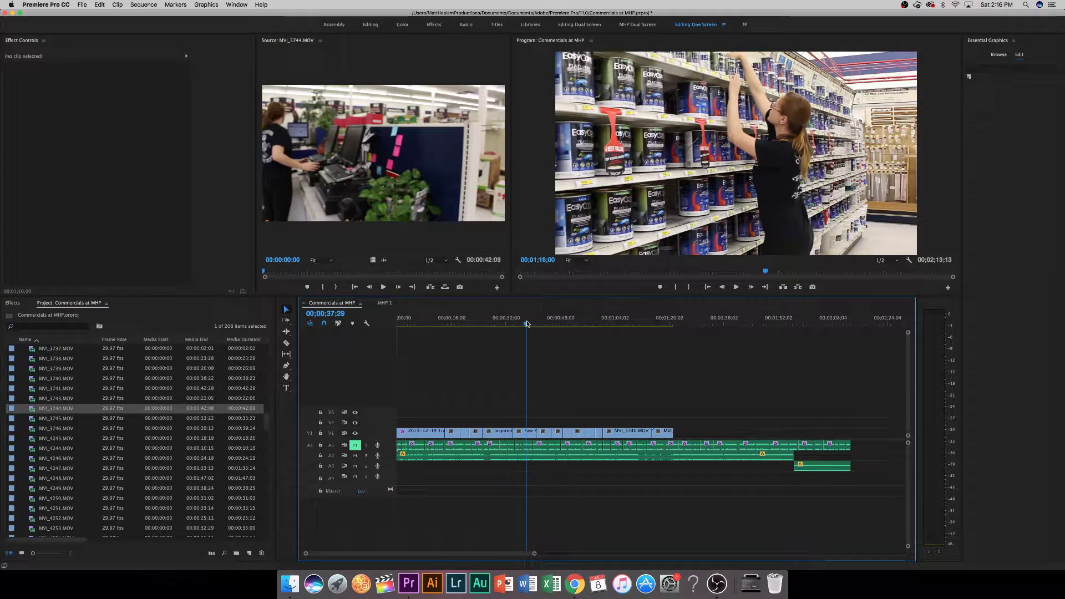
drag(515, 321, 500, 322)
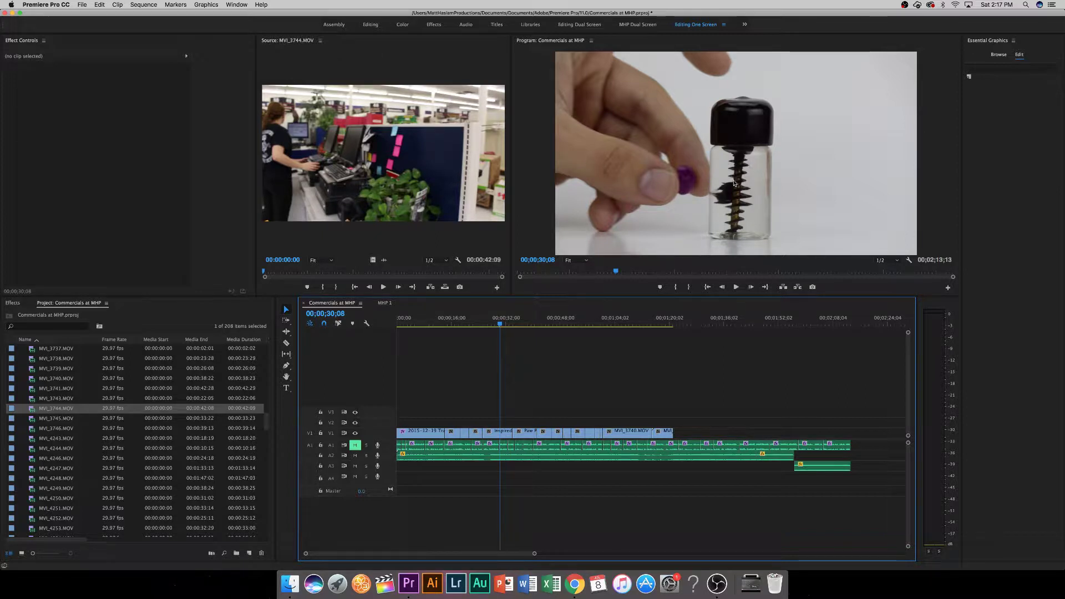
click(481, 325)
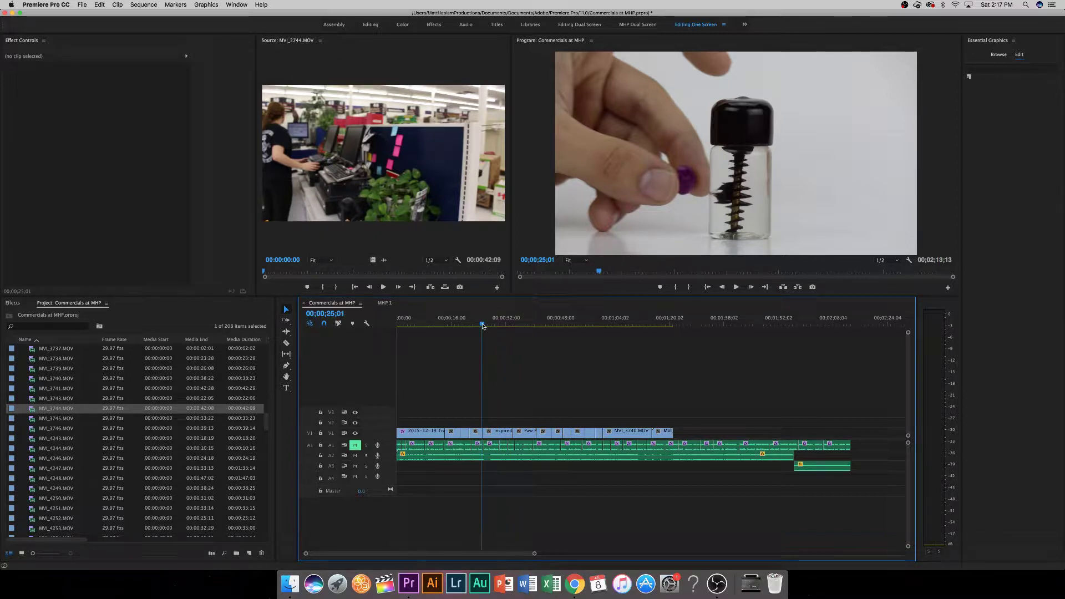
key(space)
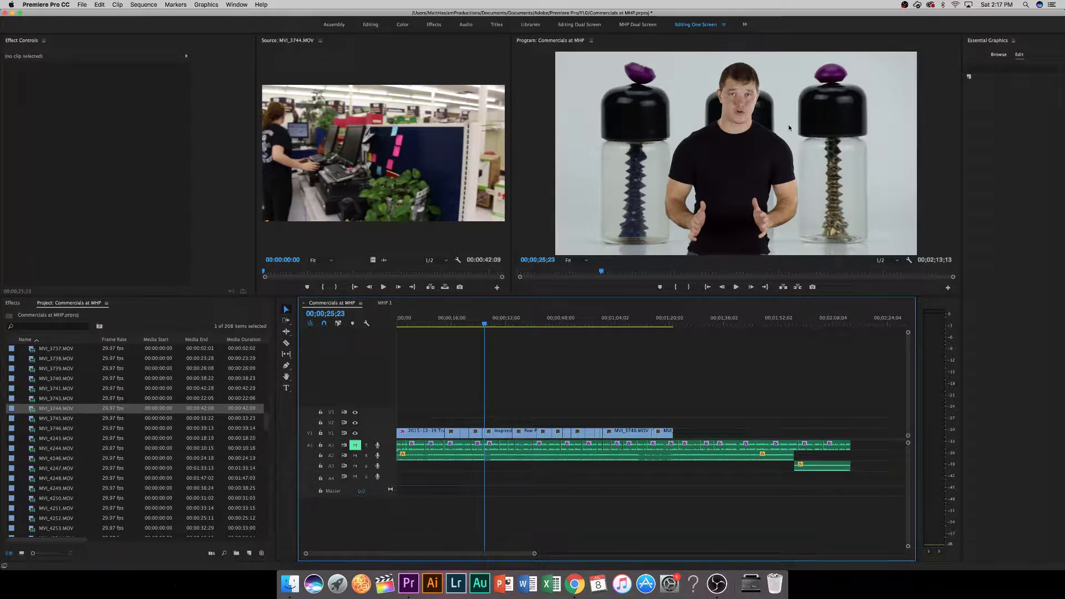
drag(484, 323, 503, 327)
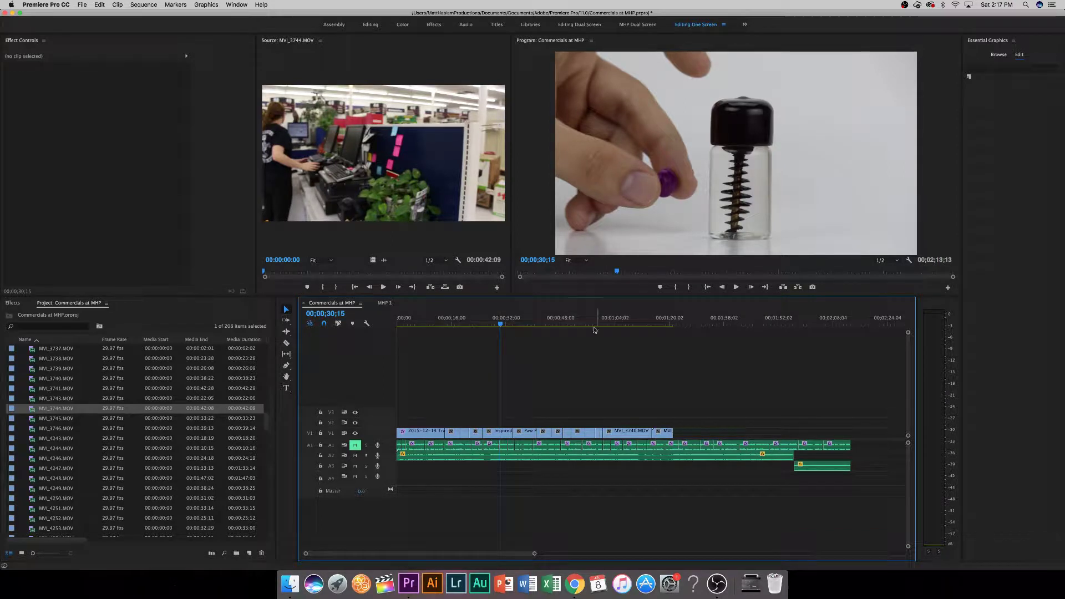
drag(509, 323, 487, 326)
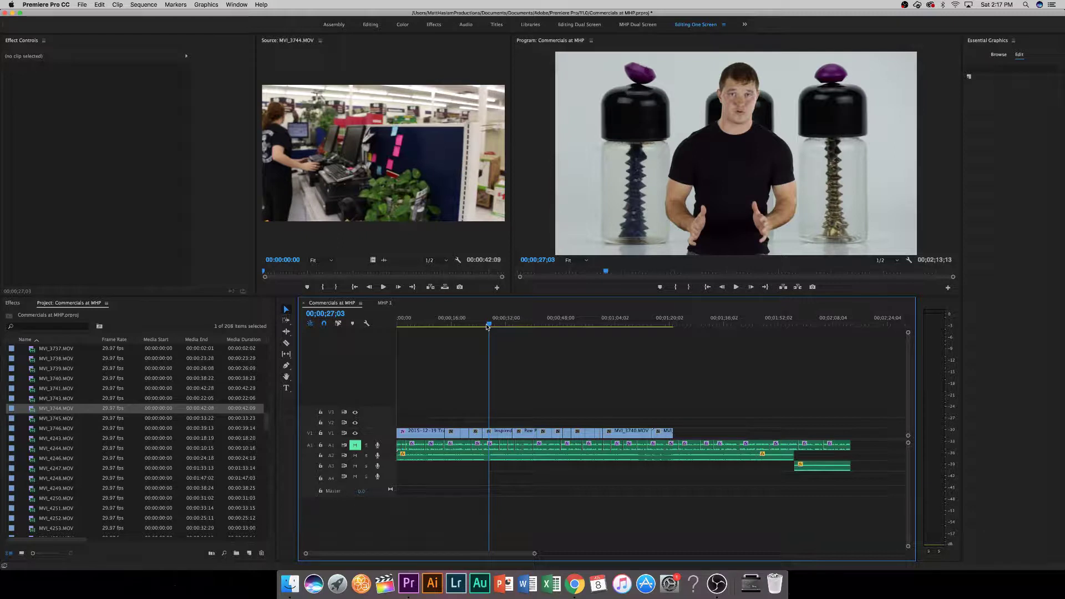
click(487, 326)
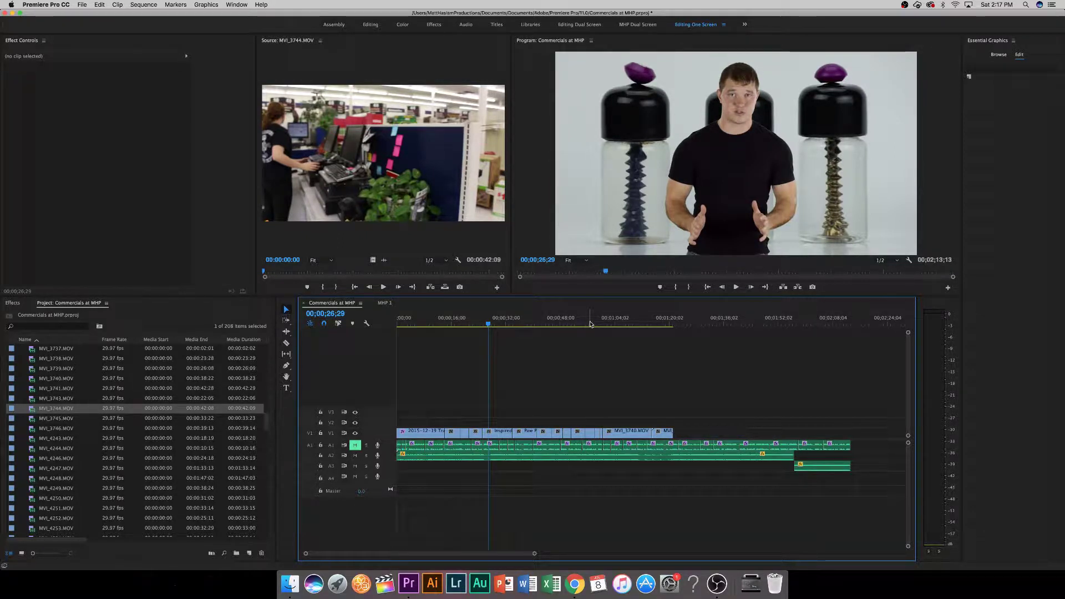
key(space)
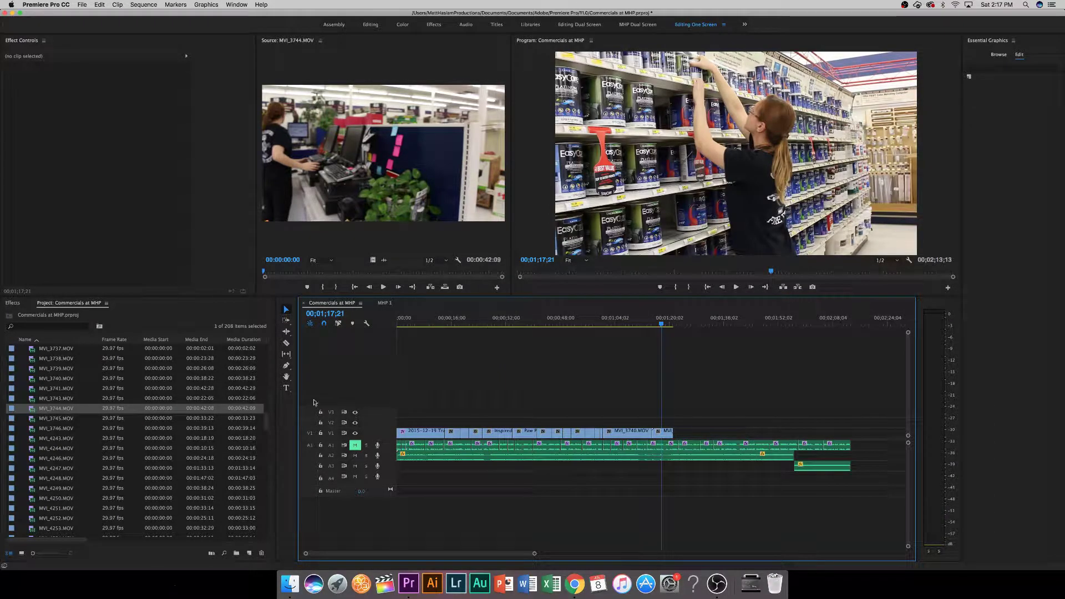
click(497, 320)
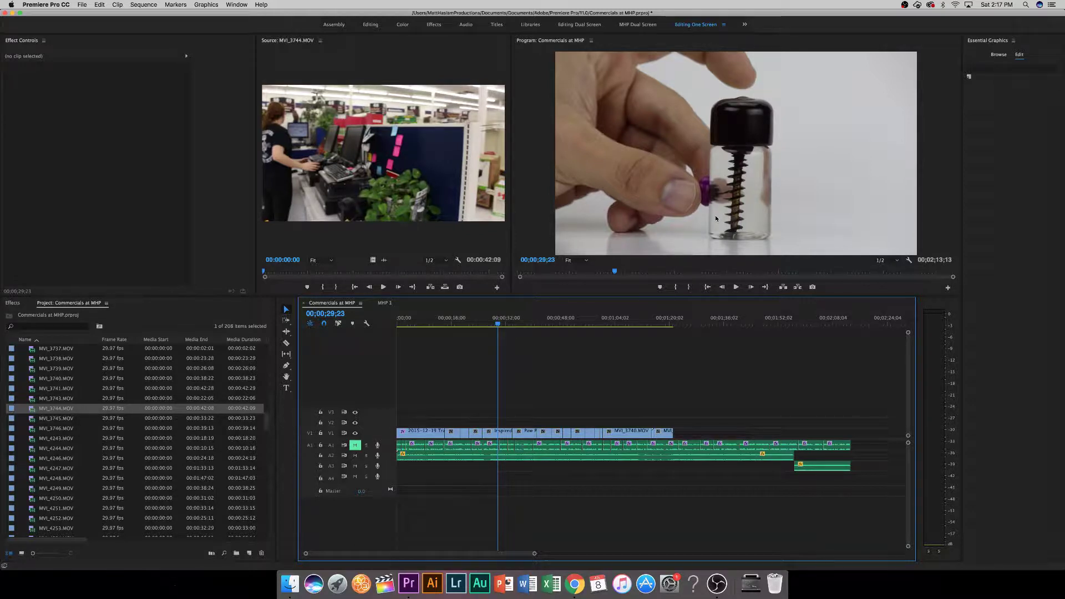
Open MVI_3745.MOV in the Source Monitor and scrub through it, stopping at 00:00:26:29.
double_click(49, 421)
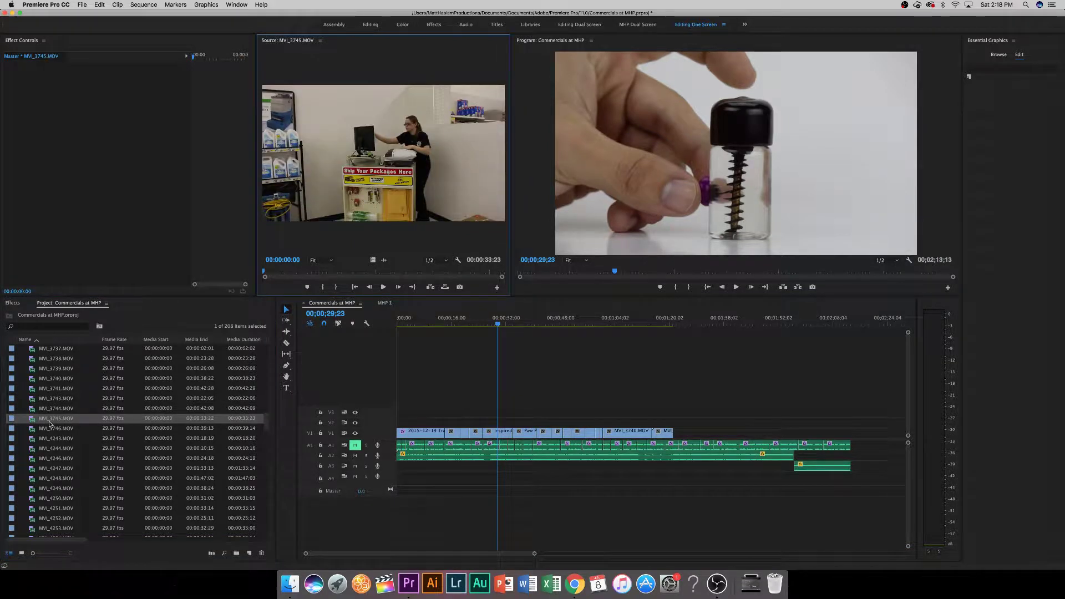
drag(319, 272, 415, 271)
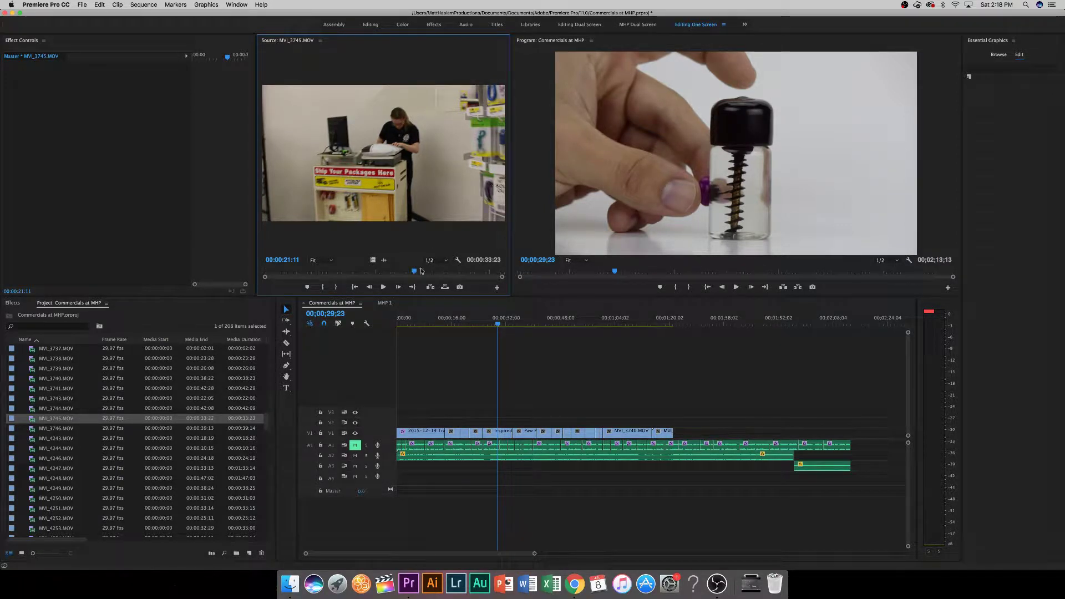
drag(421, 271, 480, 278)
click(454, 272)
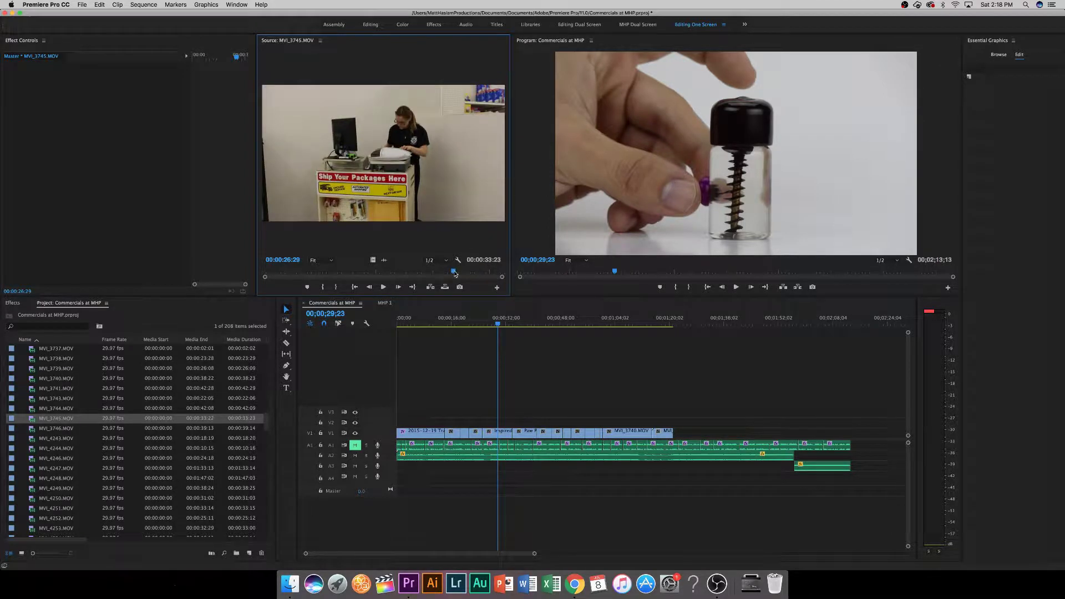
Mark a 26-frame range of MVI_3745.MOV ending at 00:00:29:15 and append its video to V1 directly after MVI_3743.MOV.
click(325, 287)
key(space)
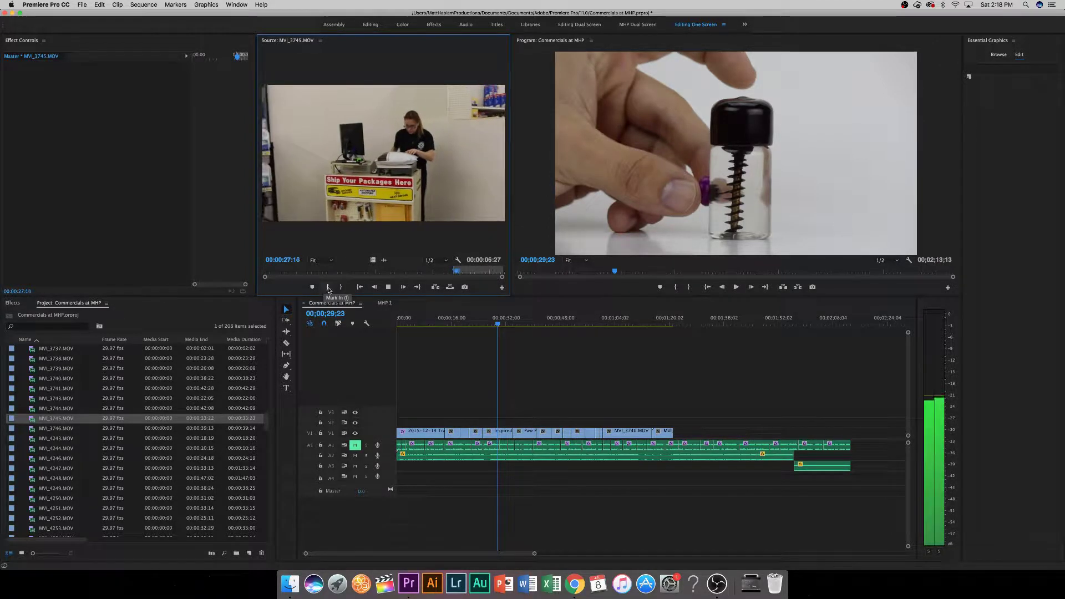
click(329, 288)
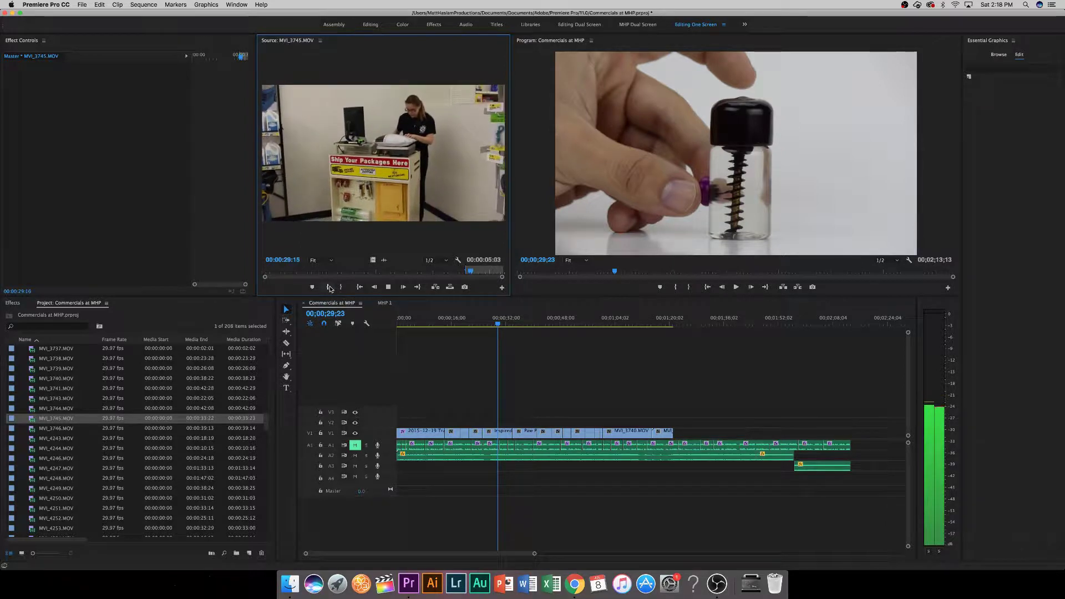
key(space)
click(341, 287)
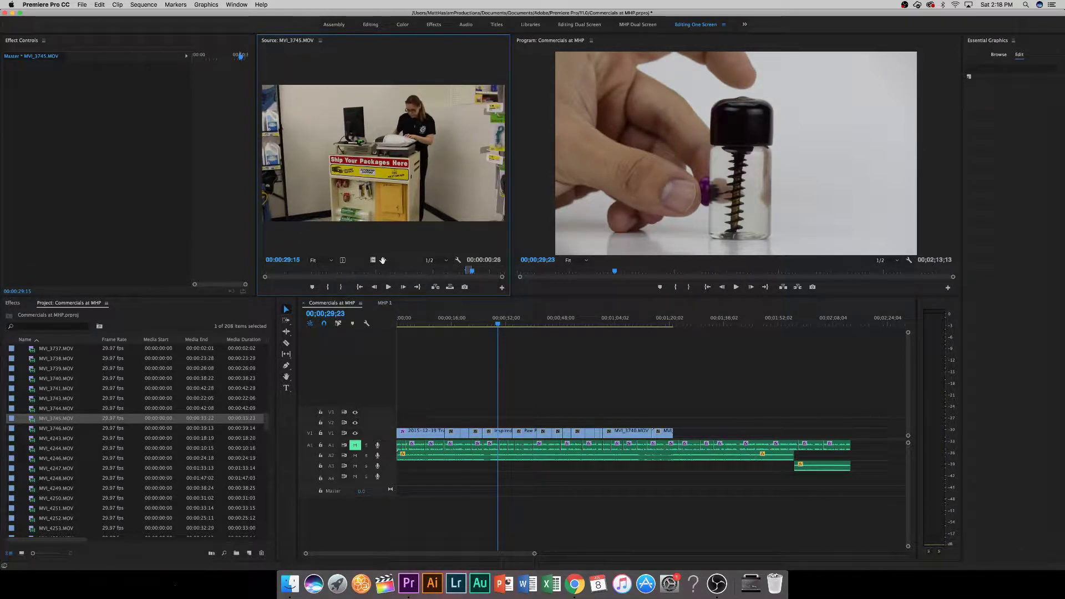
drag(383, 260, 675, 440)
Preview MVI_3746.MOV and MVI_4243.MOV in the Source Monitor, scrubbing the figurine footage in MVI_4243.MOV to 00:00:06:06.
double_click(49, 430)
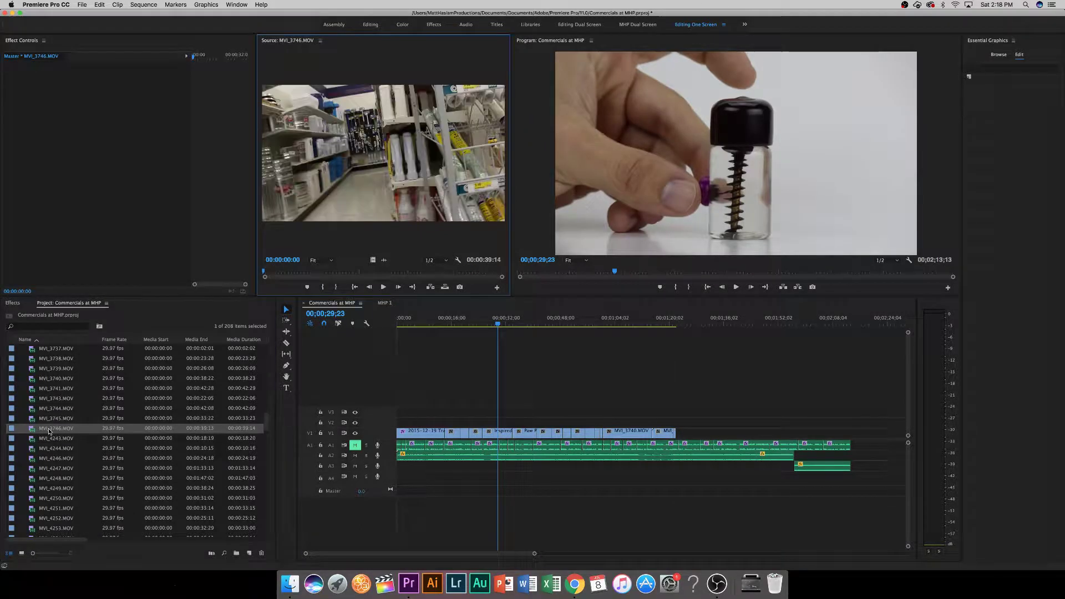
double_click(50, 438)
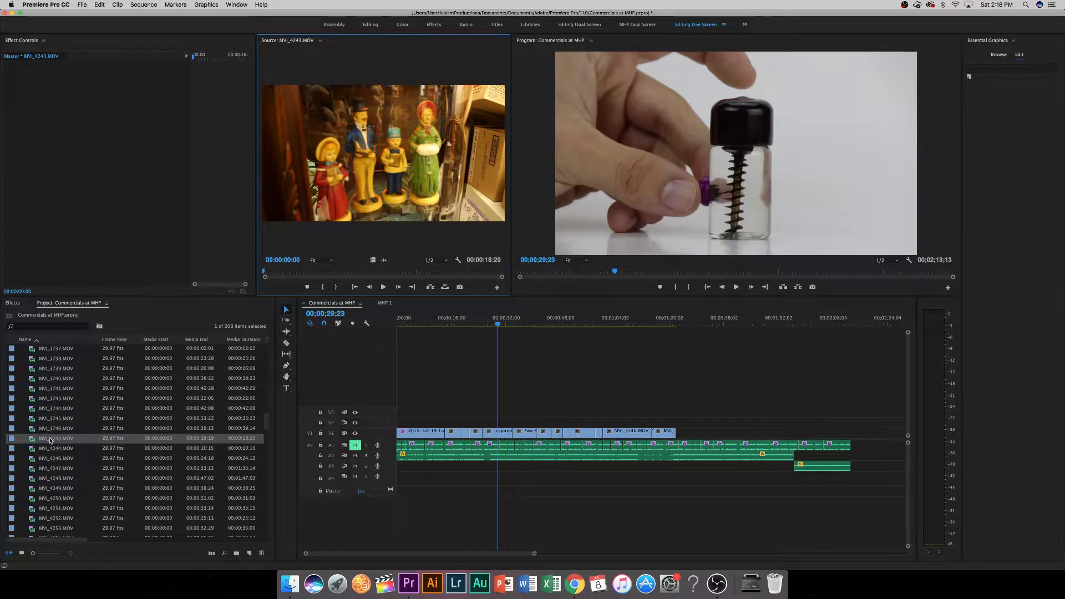
key(space)
key(space)
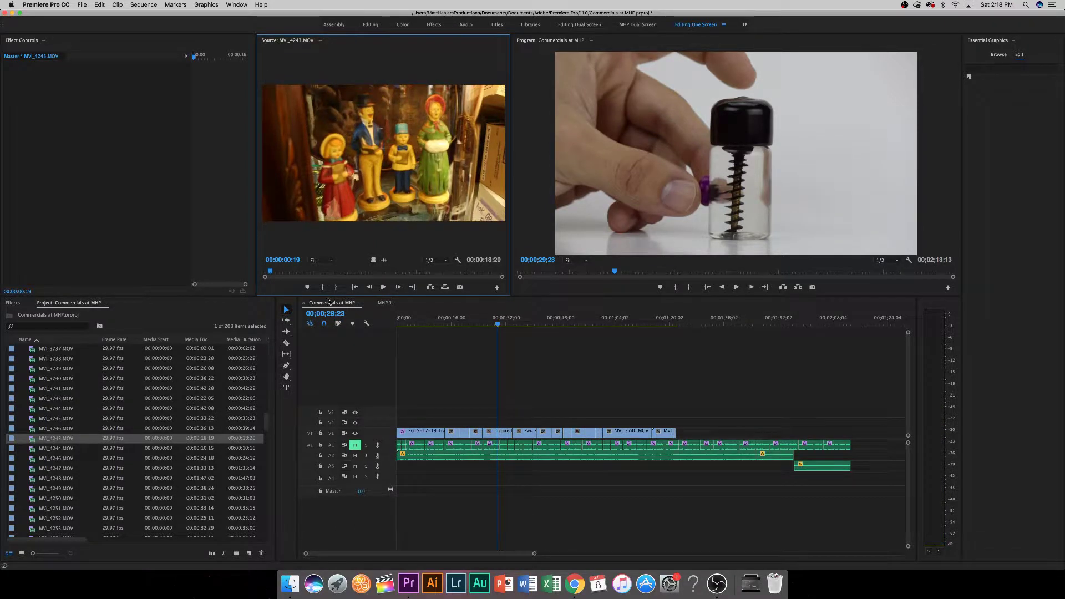
drag(288, 272, 342, 276)
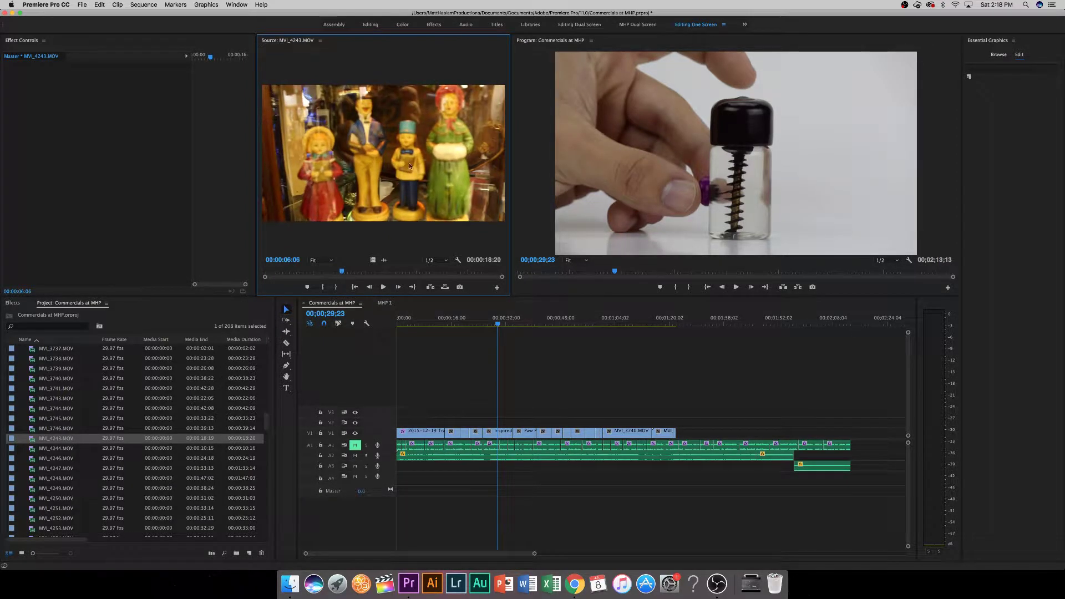
Preview MVI_4244.MOV, MVI_4246.MOV, MVI_4247.MOV and MVI_4248.MOV, playing the first five seconds or so of MVI_4248.MOV.
double_click(59, 448)
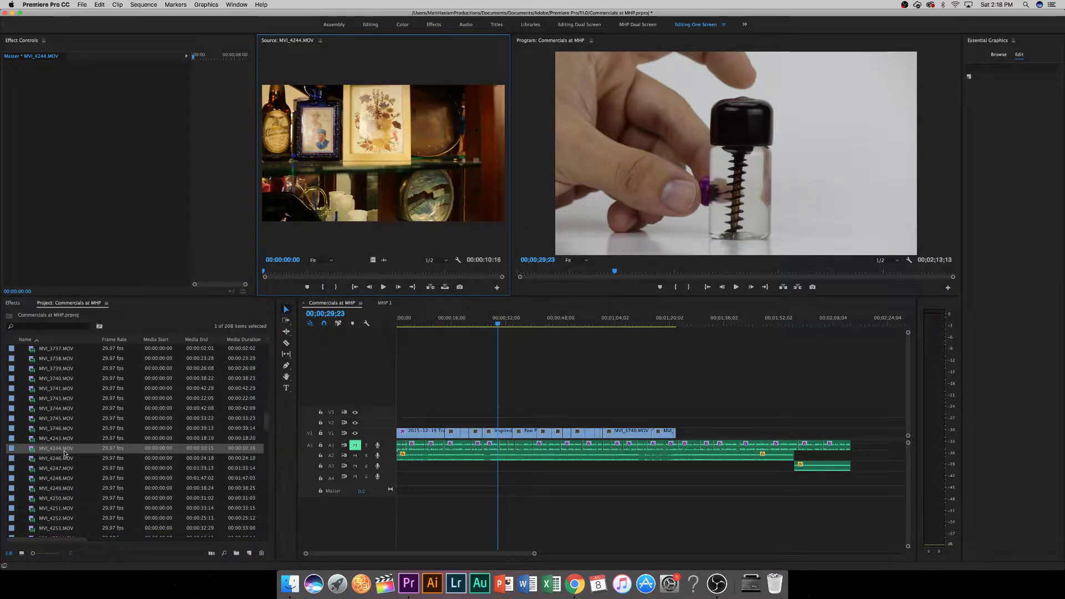
double_click(51, 458)
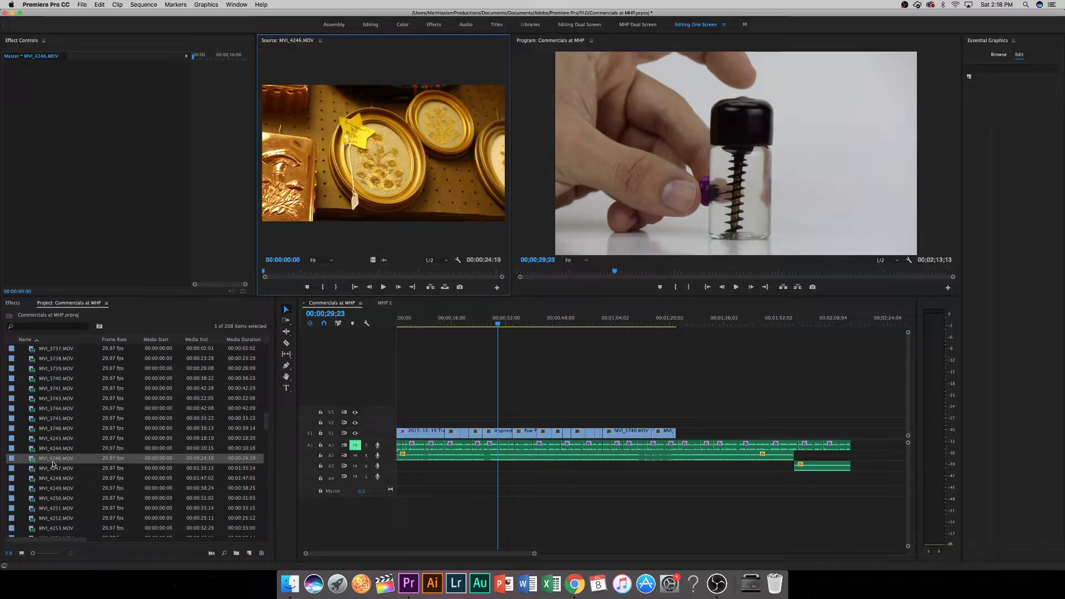
double_click(54, 468)
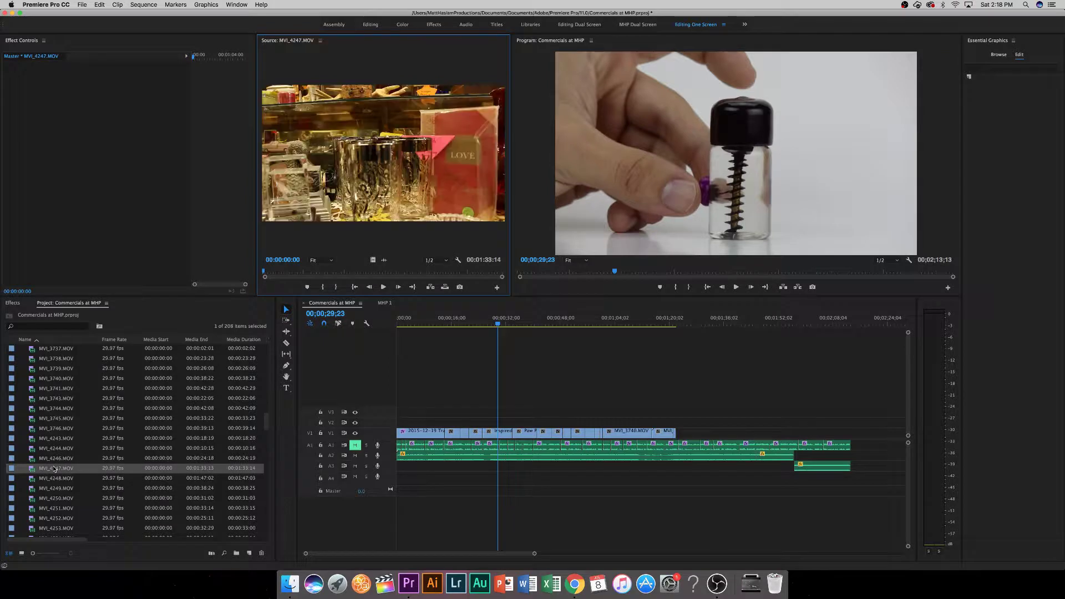
double_click(53, 478)
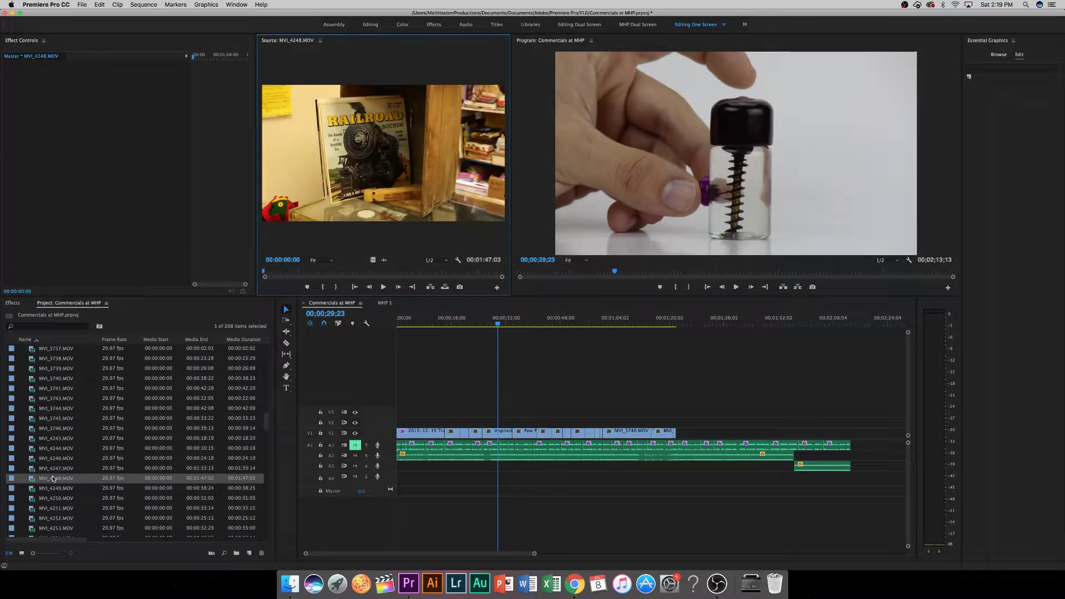
key(space)
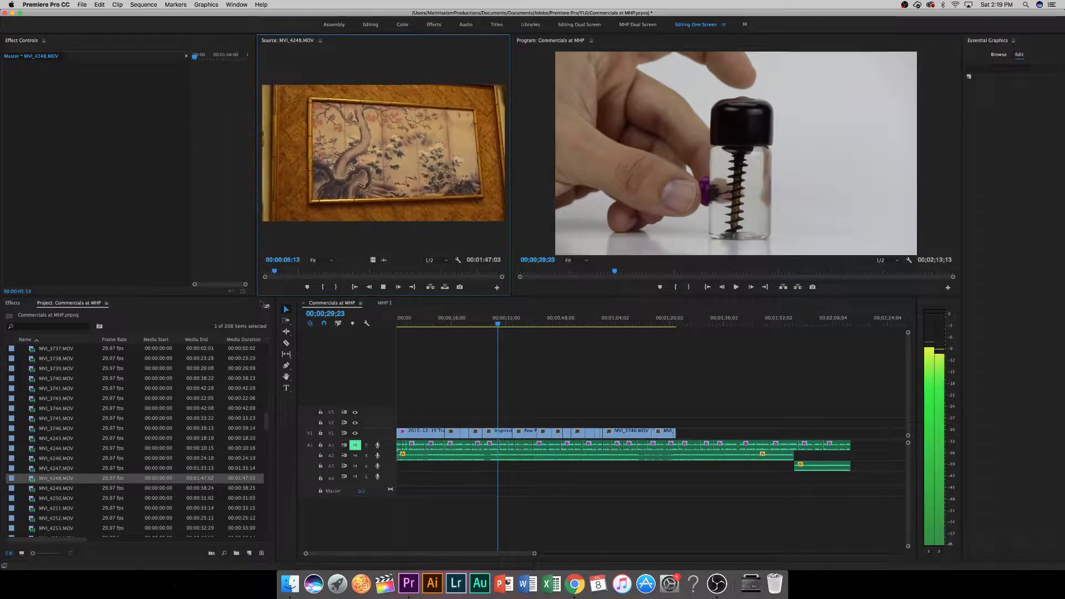
key(space)
Preview the clips from MVI_4249.MOV through MVI_4254.MOV one after another in the Source Monitor.
double_click(64, 490)
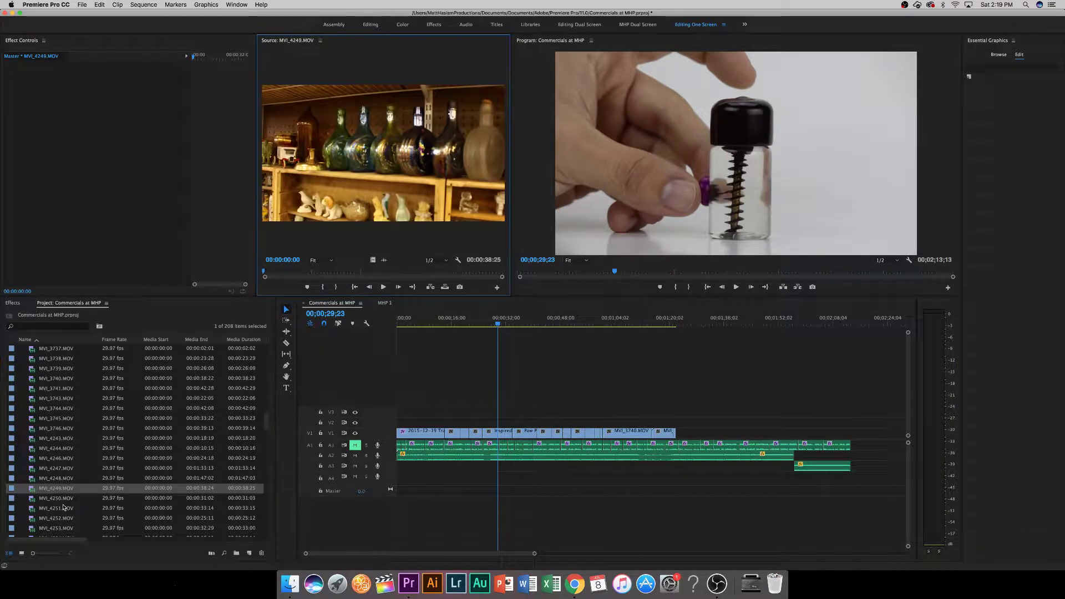
double_click(62, 502)
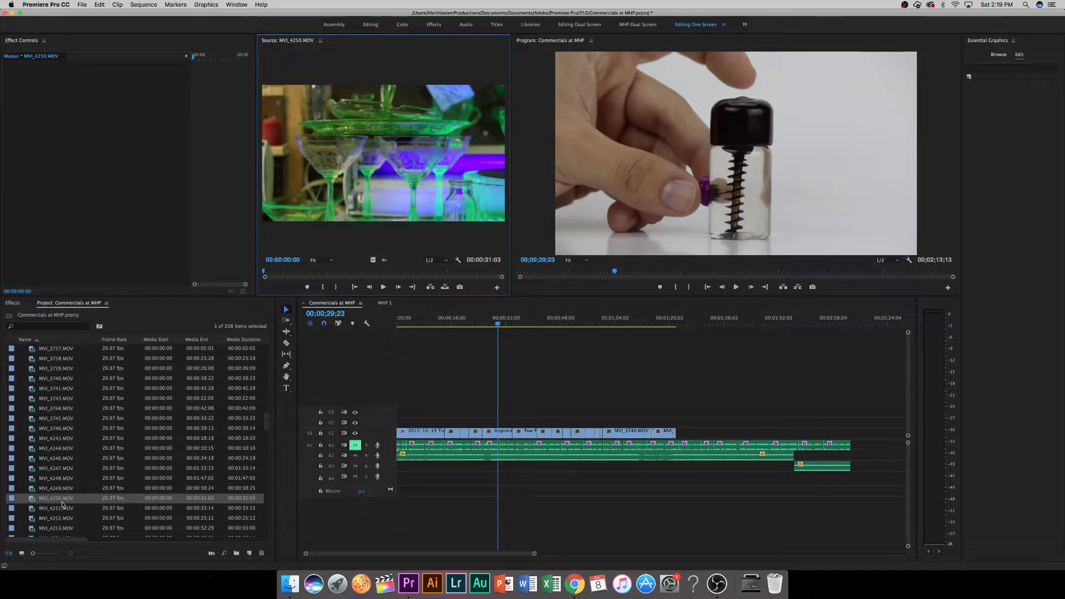
double_click(61, 509)
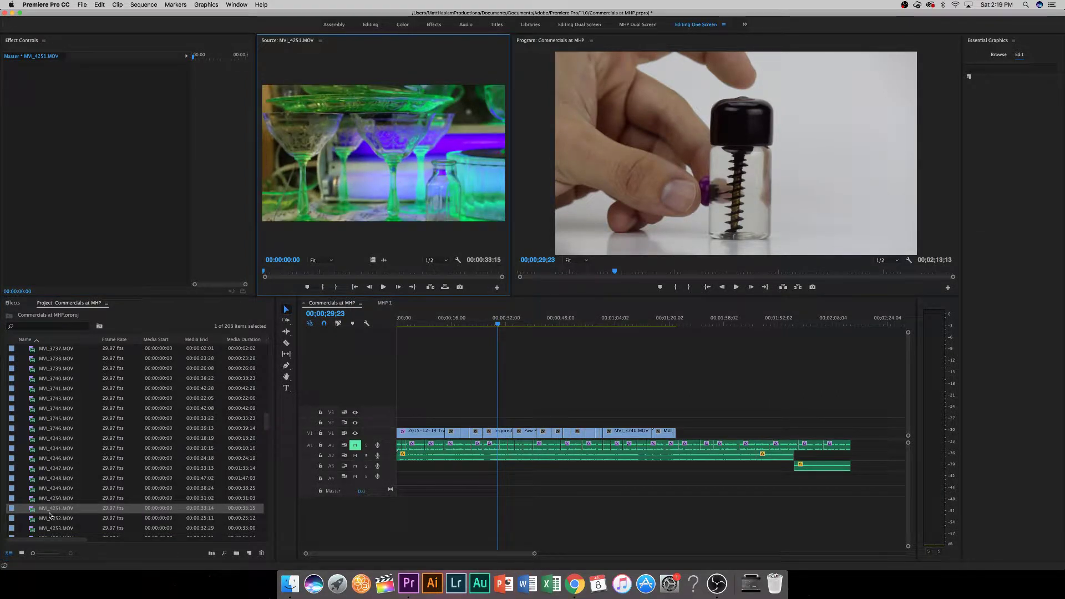
double_click(50, 527)
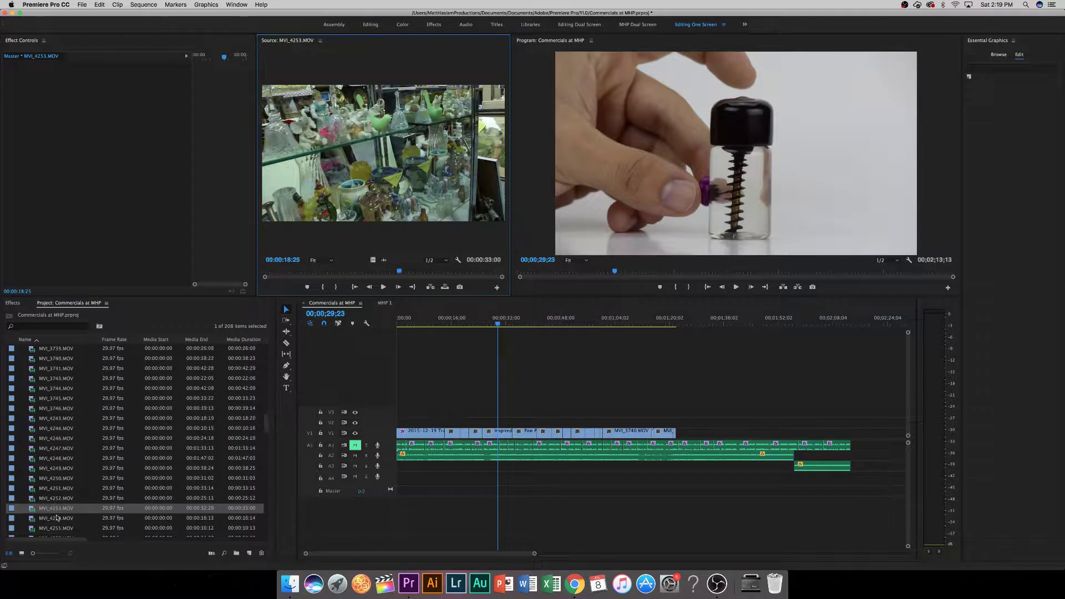
scroll(59, 503, down, 1)
double_click(59, 499)
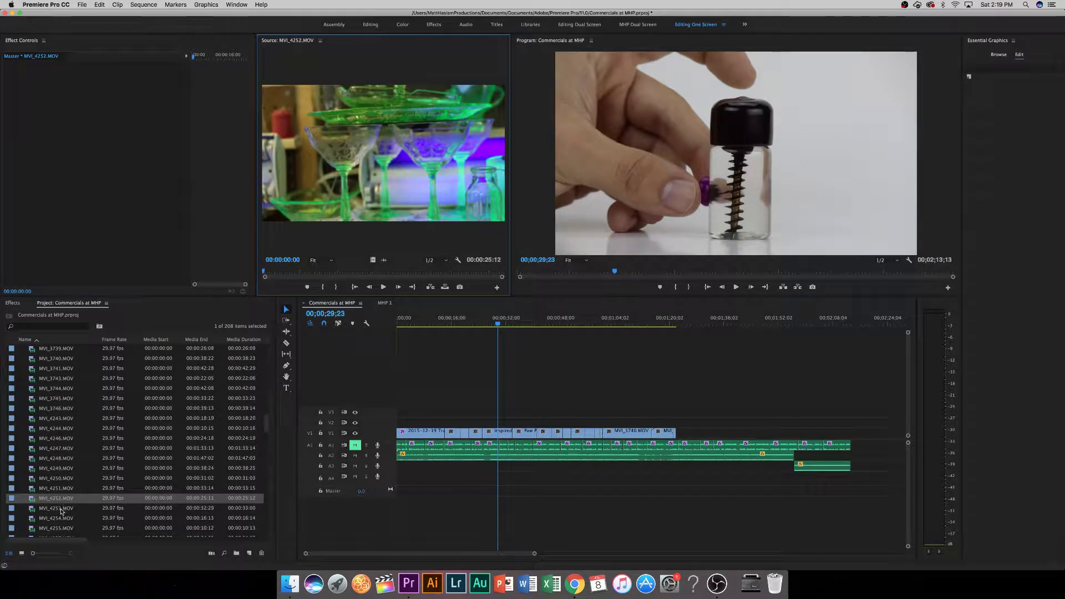
double_click(61, 509)
double_click(61, 518)
Look through MVI_4262.MOV, MVI_4261.MOV, MVI_4257.MOV and MVI_4255.MOV in the Source Monitor.
scroll(61, 519, down, 2)
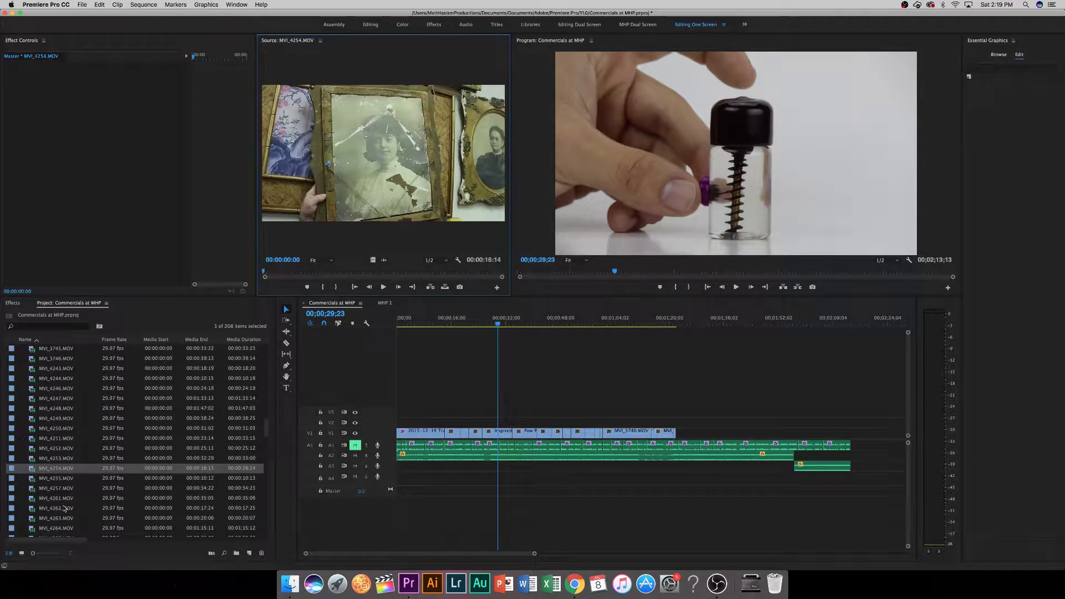
double_click(64, 508)
double_click(62, 498)
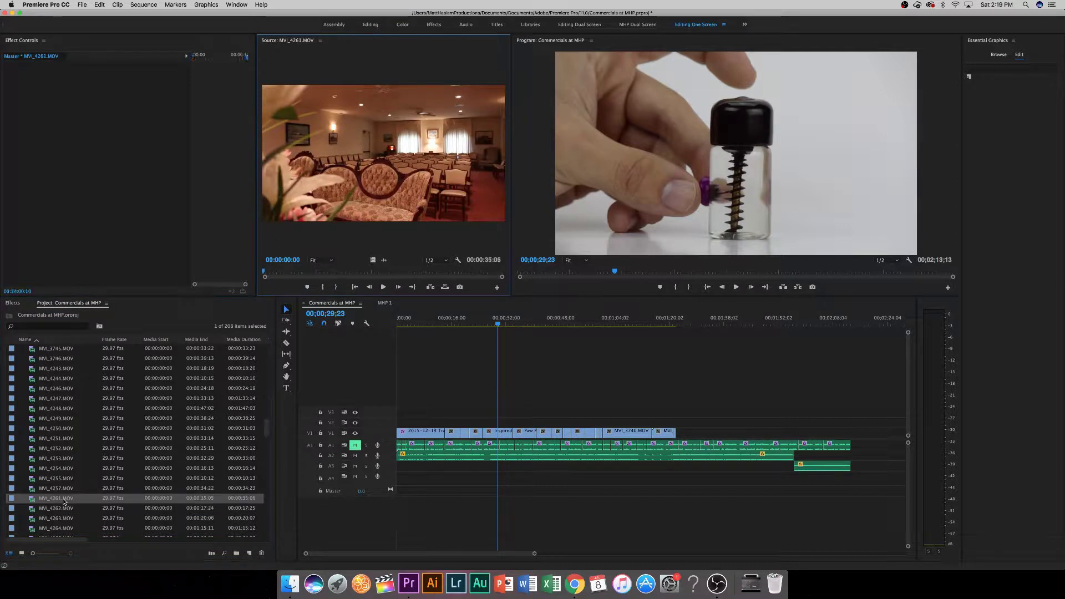
double_click(64, 488)
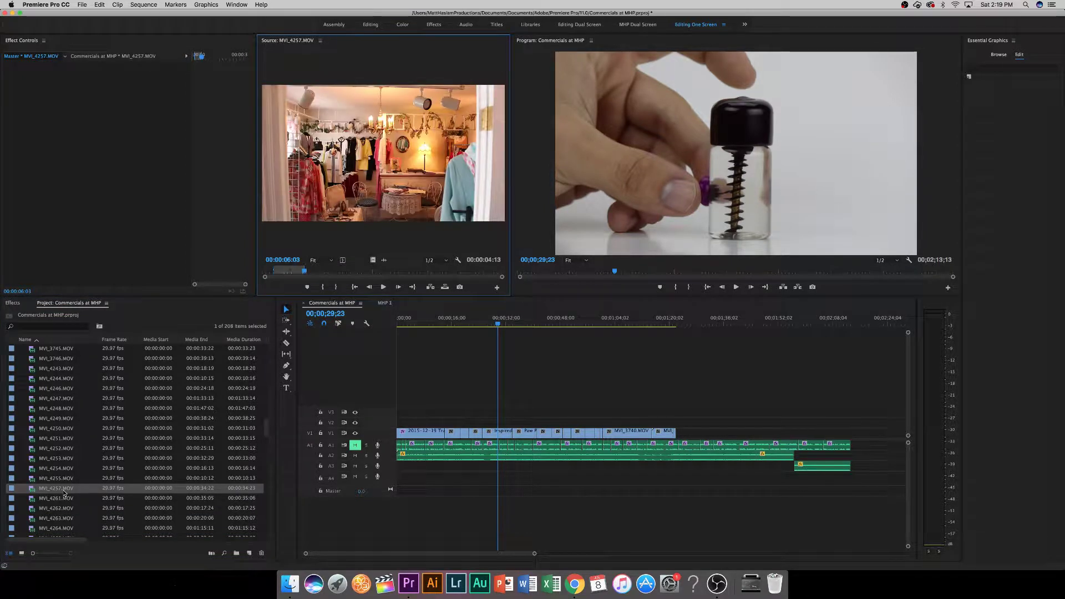
double_click(64, 480)
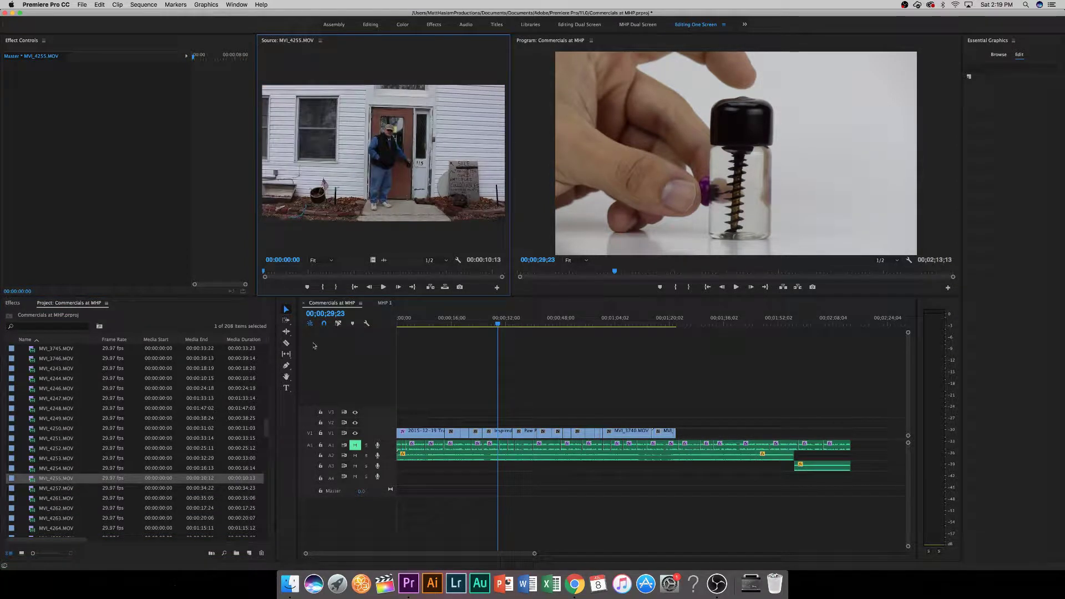
Play MVI_4255.MOV and try an In point at 00:00:07:28, reviewing the footage up to 00:00:10:07.
key(space)
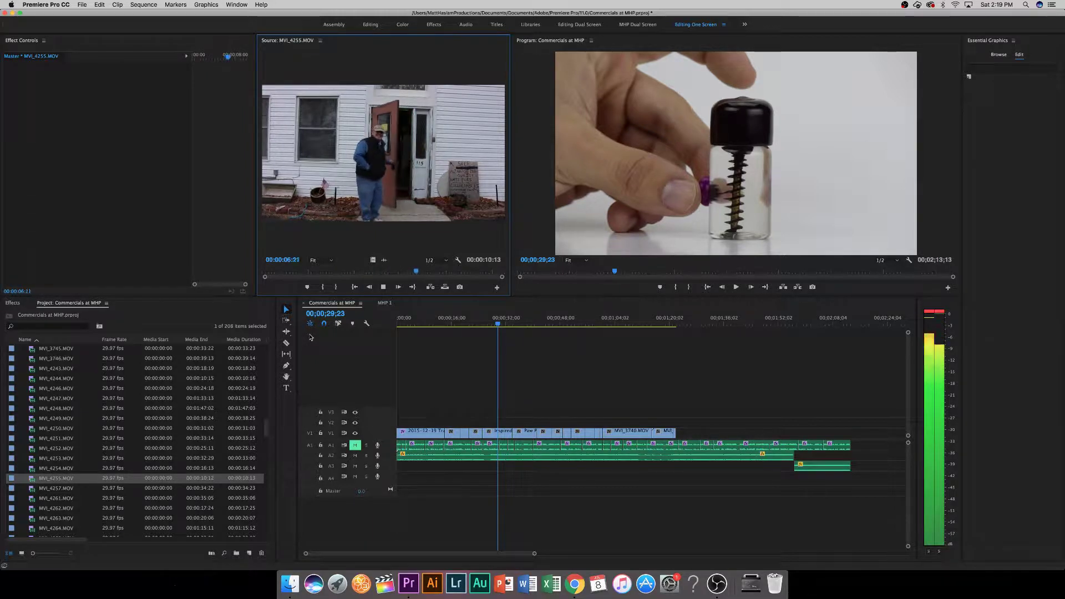
key(space)
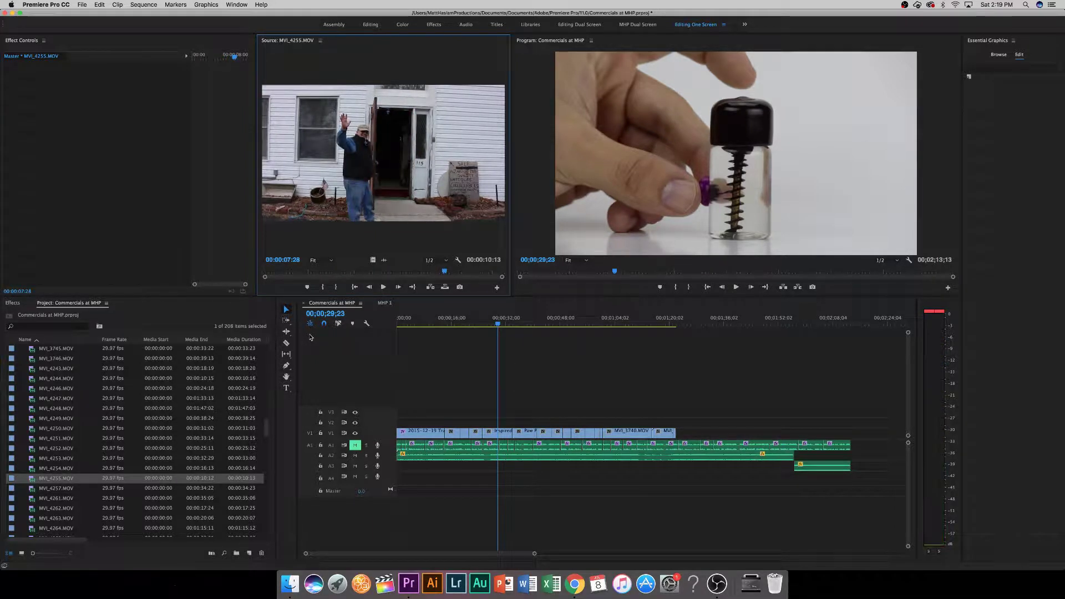
click(323, 288)
key(space)
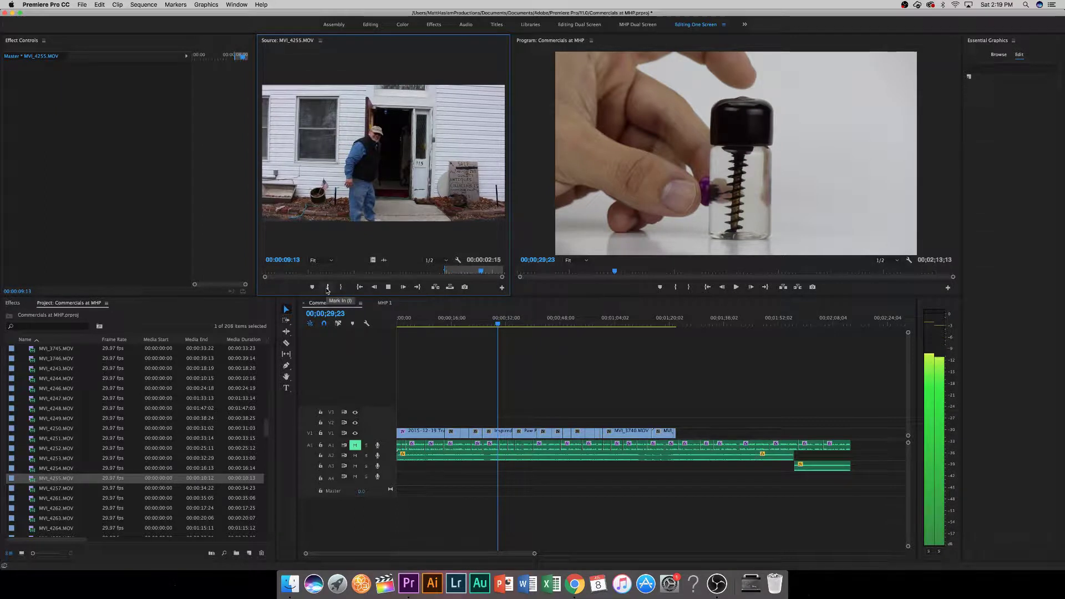
key(space)
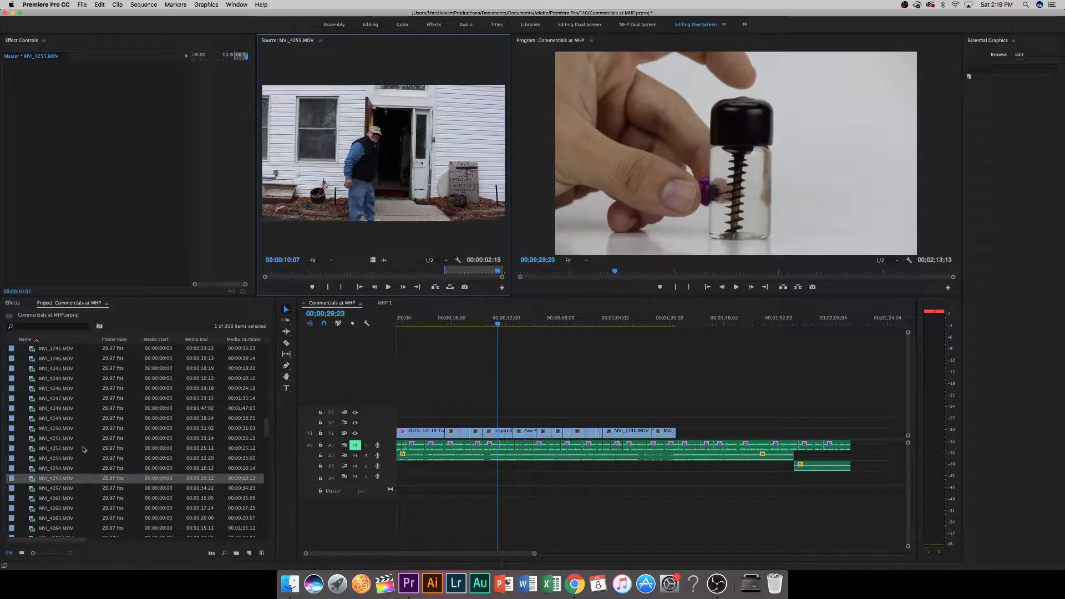
Mark a 00:00:04:11 range of MVI_4255.MOV ending at 00:00:07:19 and append its video to the end of V1.
double_click(67, 468)
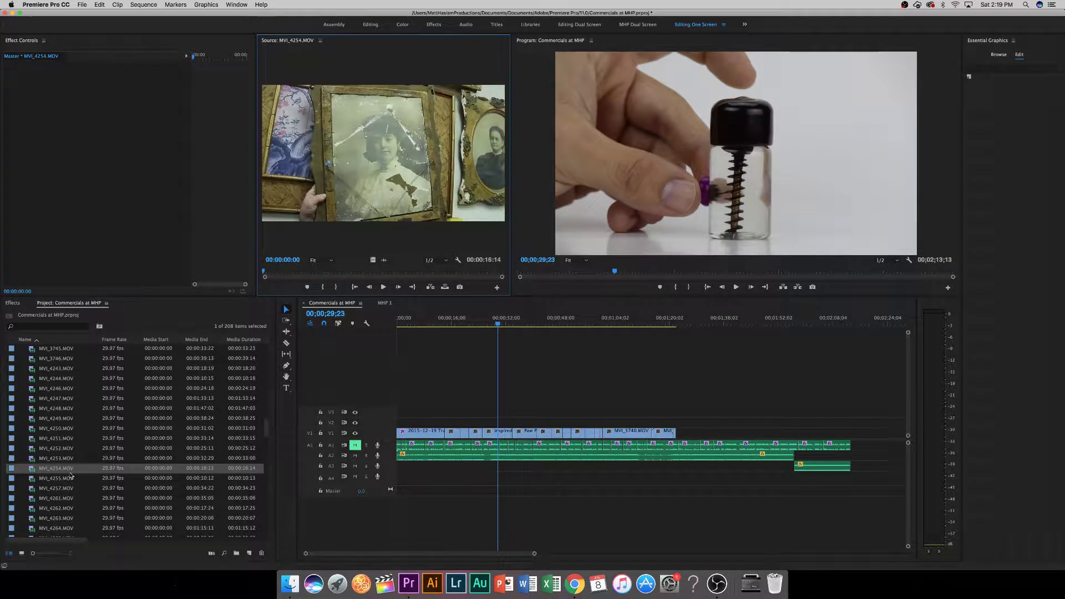
double_click(70, 478)
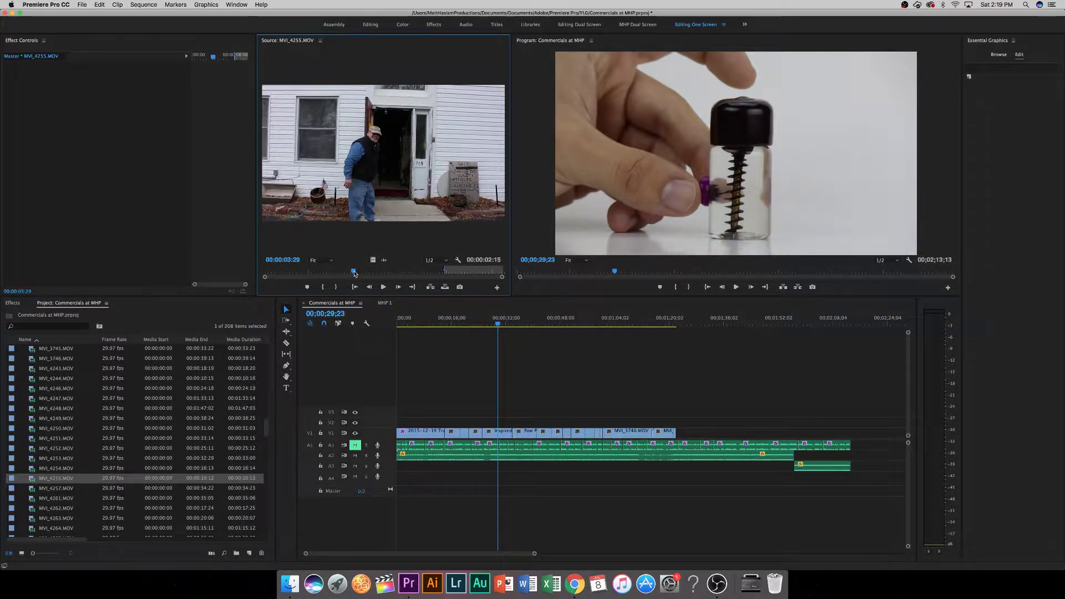
click(298, 275)
drag(297, 278, 341, 275)
click(322, 288)
key(space)
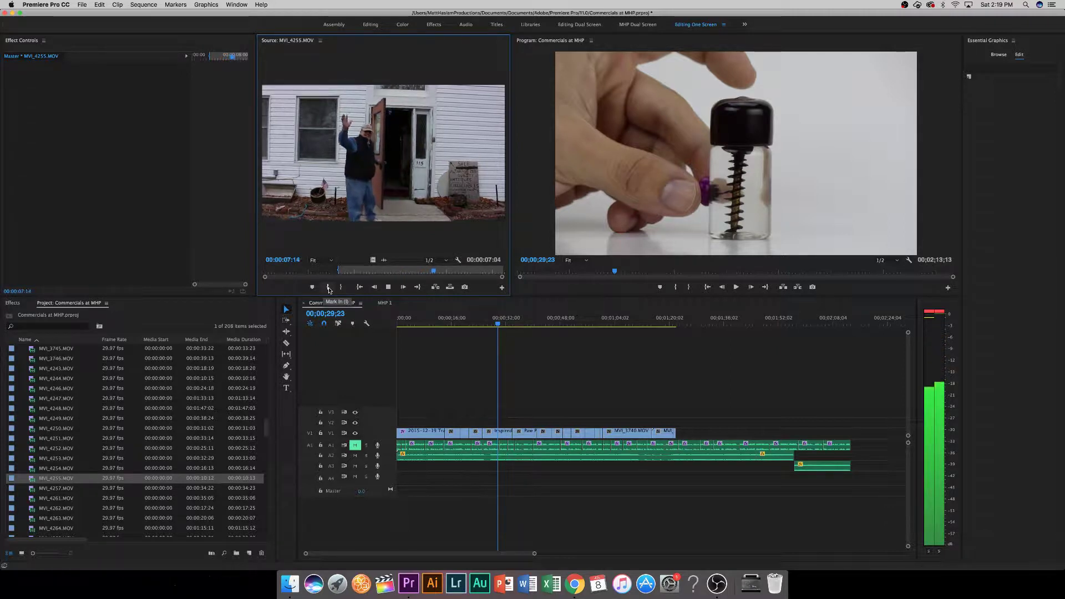
key(space)
click(341, 287)
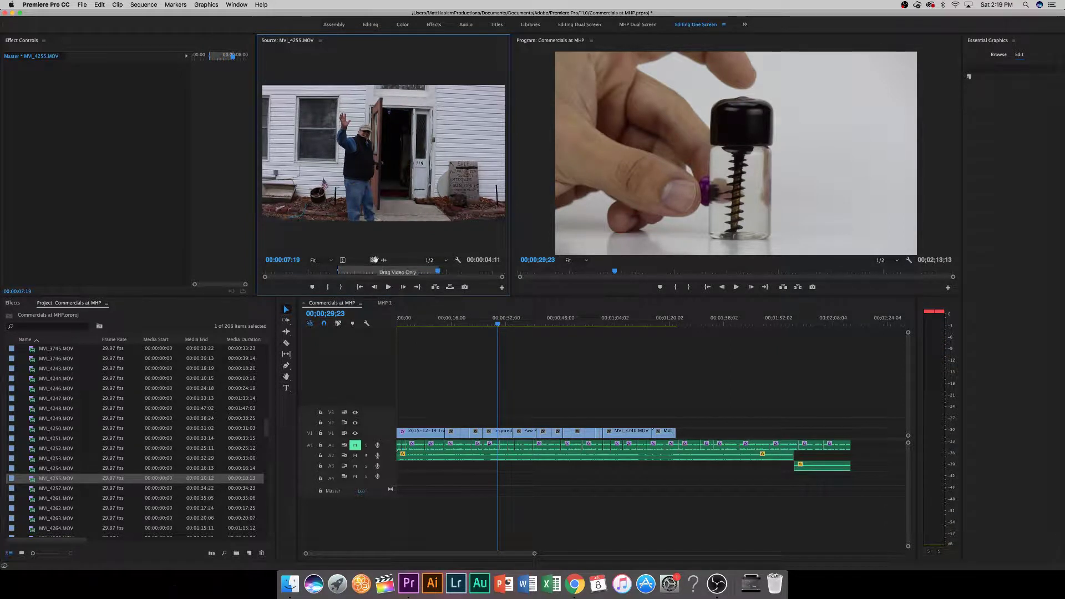
drag(375, 260, 677, 436)
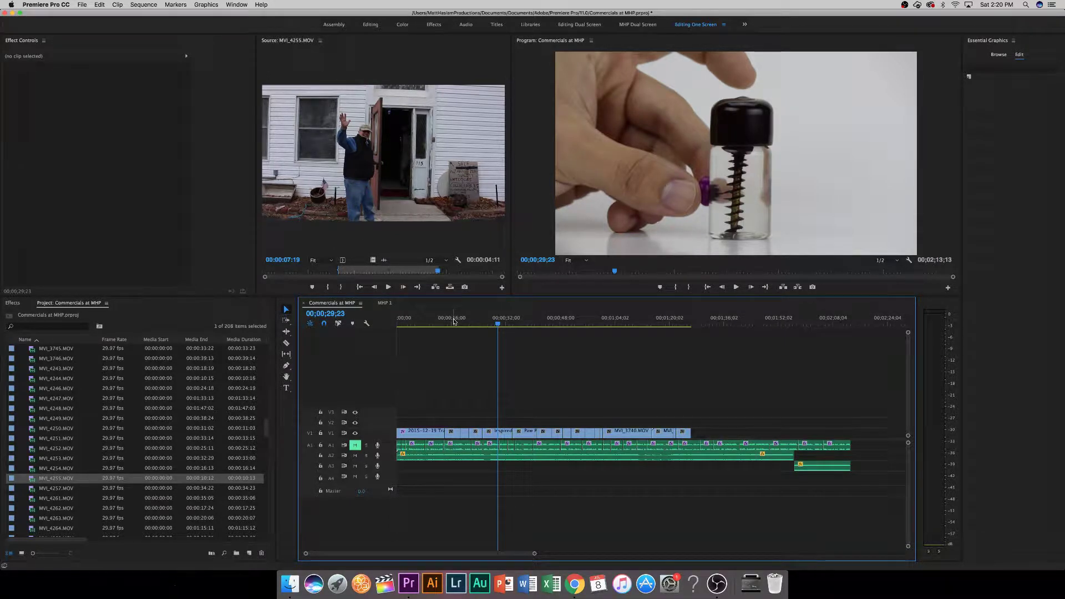
Check the appended MVI_4255.MOV clip in the sequence at 00;01;23;24 and open MVI_4254.MOV in the Source Monitor.
drag(693, 320, 682, 323)
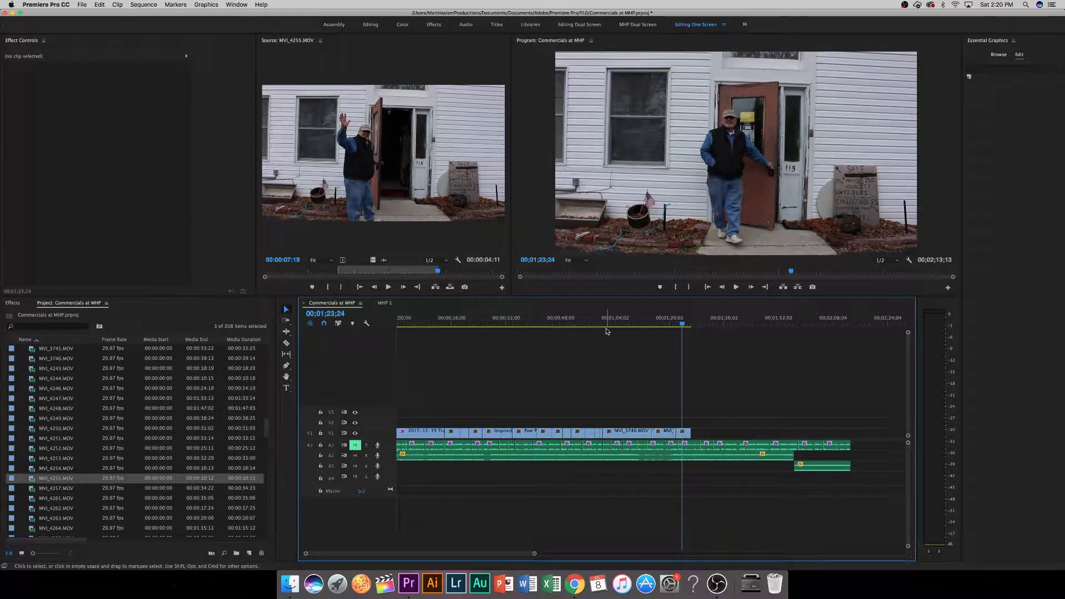
double_click(61, 469)
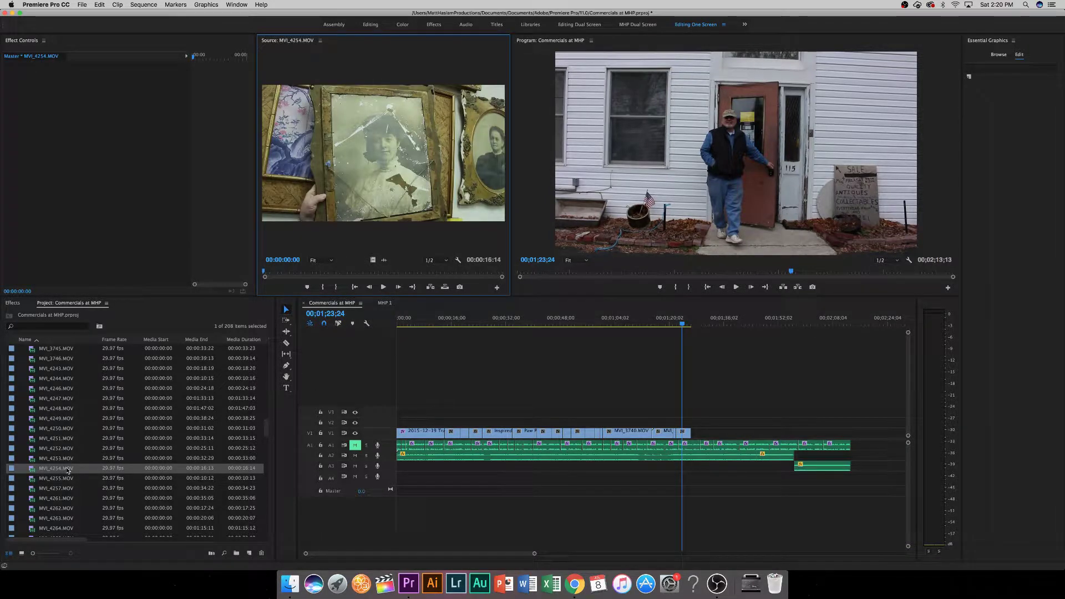
Review MVI_4254.MOV in the Source Monitor up to 00:00:13:14 and open MVI_4253.MOV.
click(302, 272)
drag(303, 273, 460, 254)
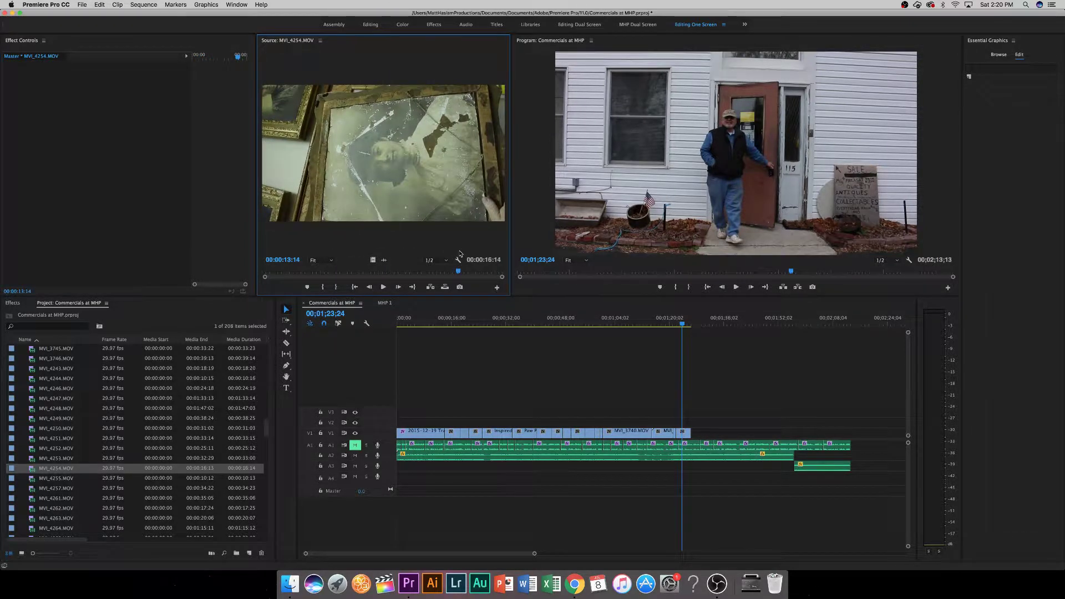
double_click(74, 459)
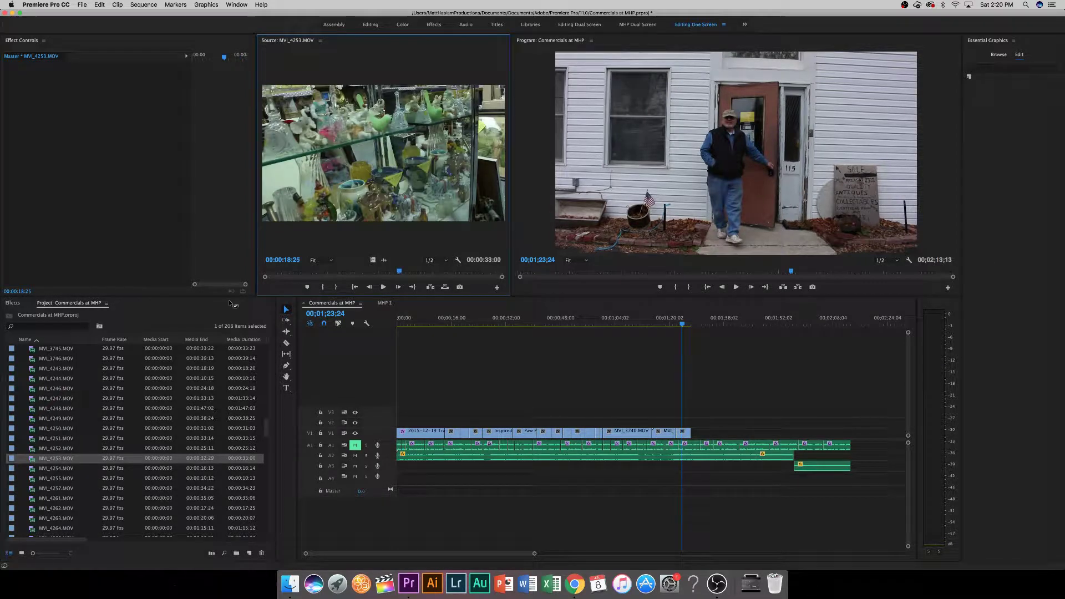
Mark a 00:00:05:08 range of MVI_4253.MOV ending at 00:00:07:00 and append its video to the end of V1.
mouse_move(273, 273)
mouse_down()
mouse_move(324, 280)
mouse_move(267, 284)
mouse_up()
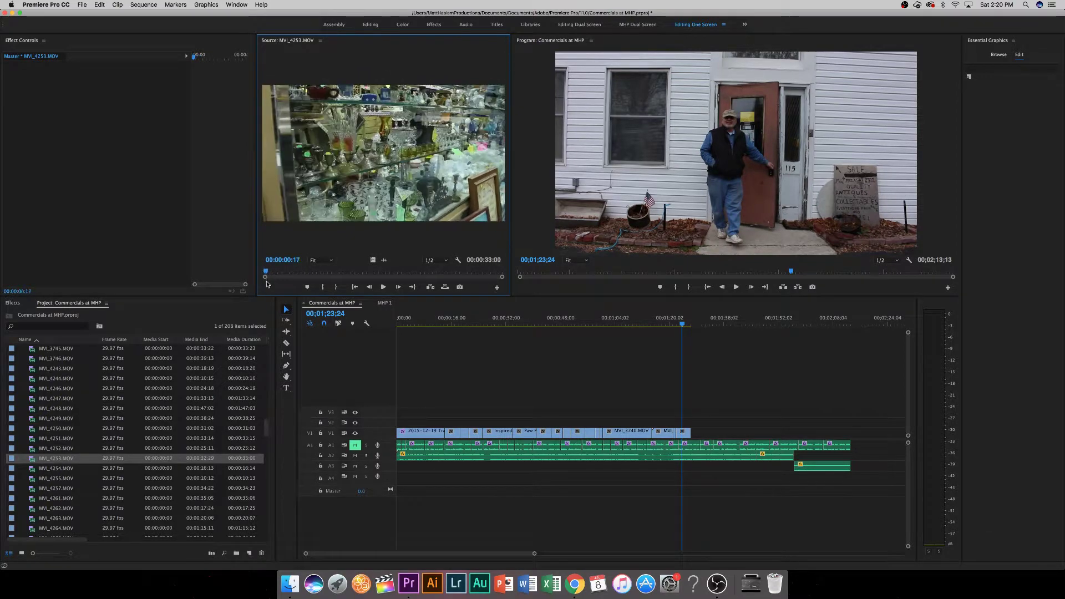
key(space)
click(322, 287)
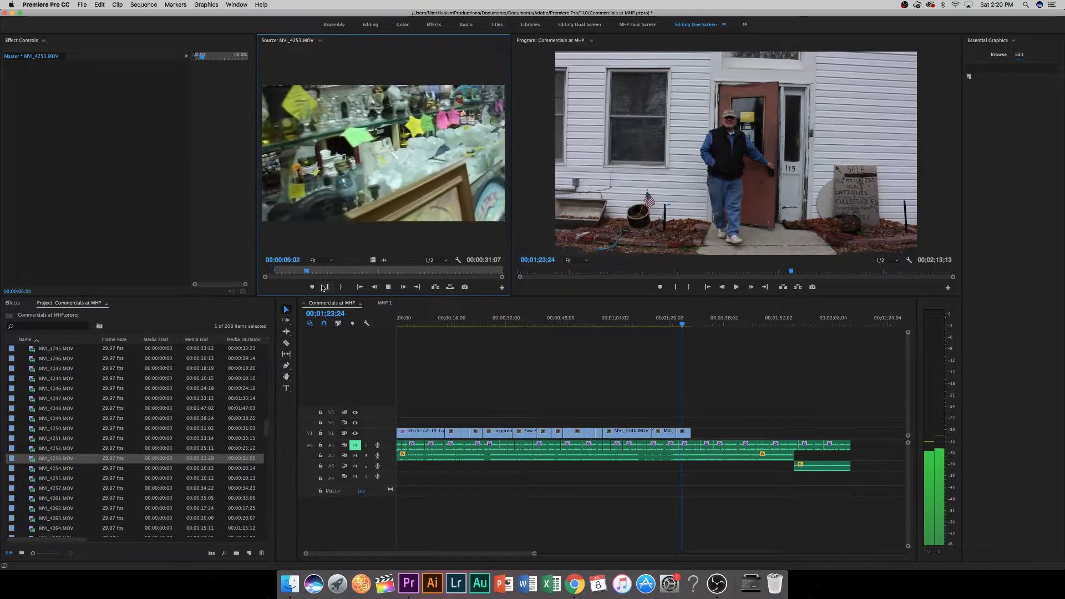
key(space)
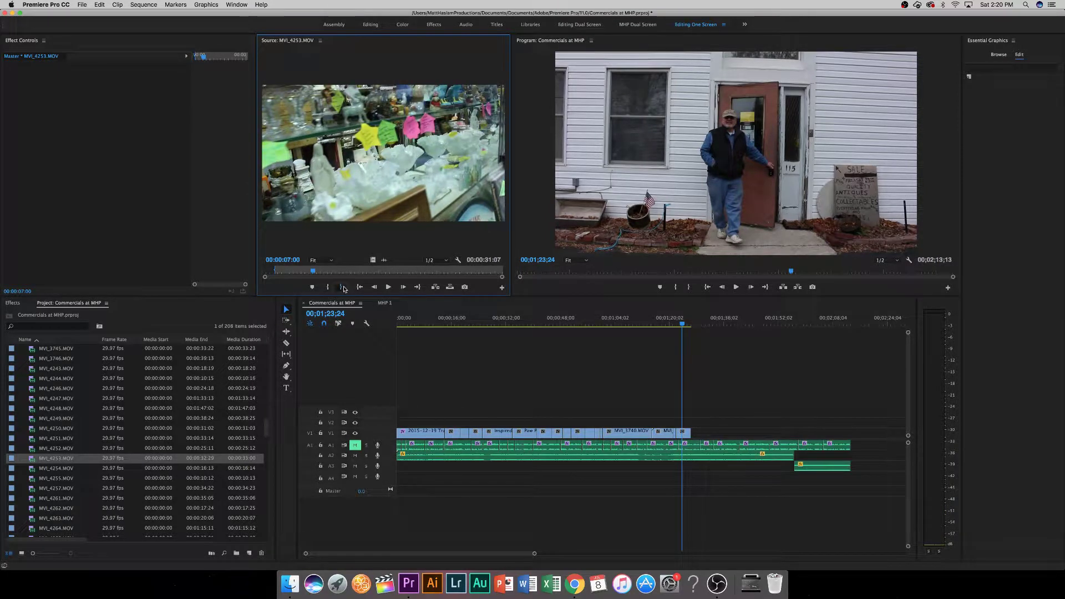
click(344, 287)
drag(372, 259, 697, 437)
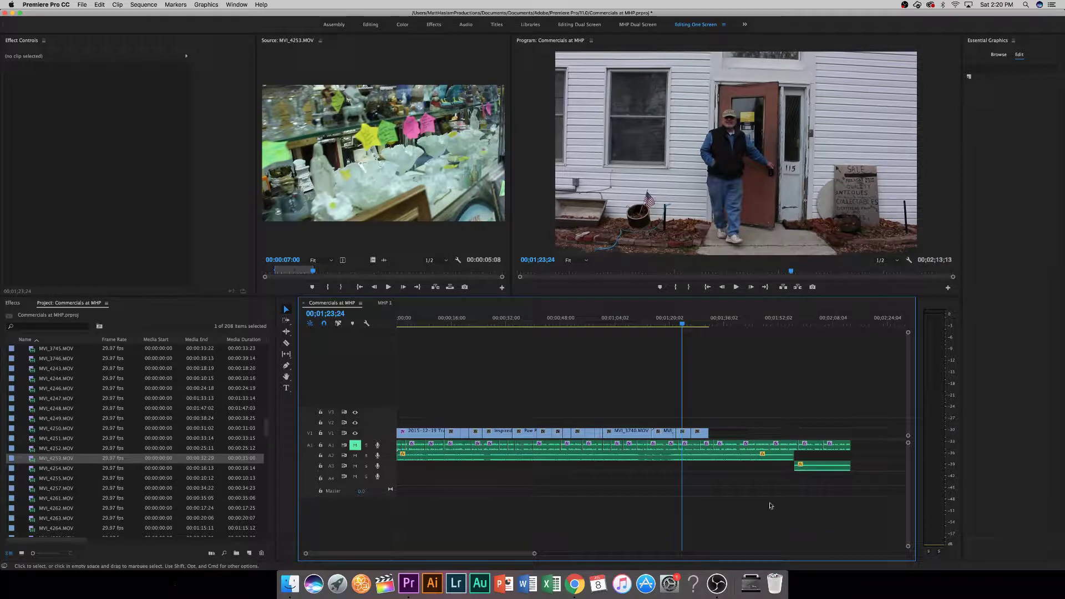
Check the sequence at the end of the V1 clips, at the end of the audio and at 00;01;59;27.
click(708, 324)
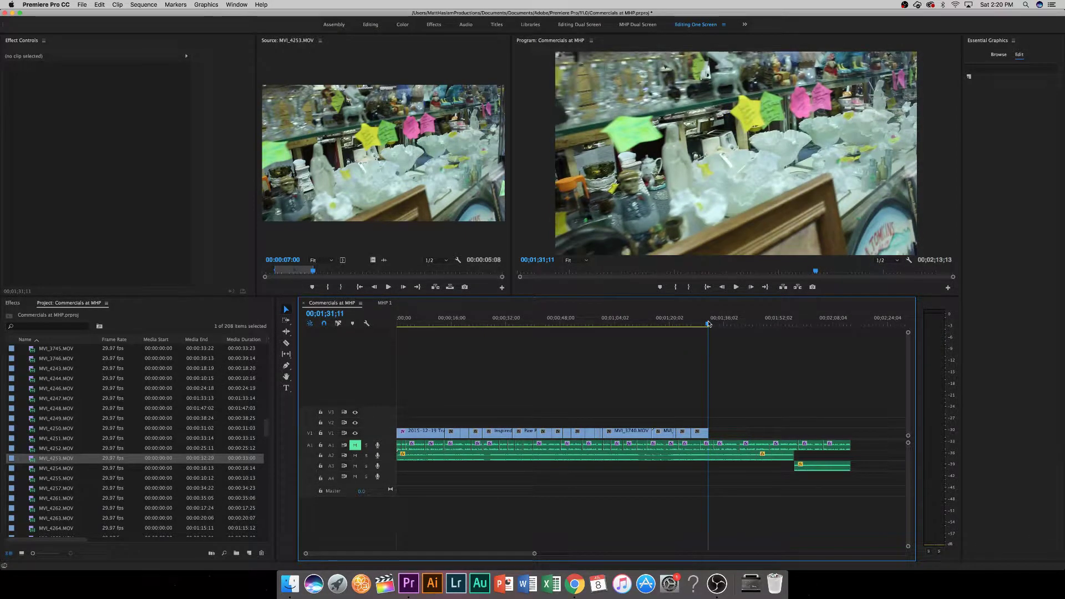
click(852, 322)
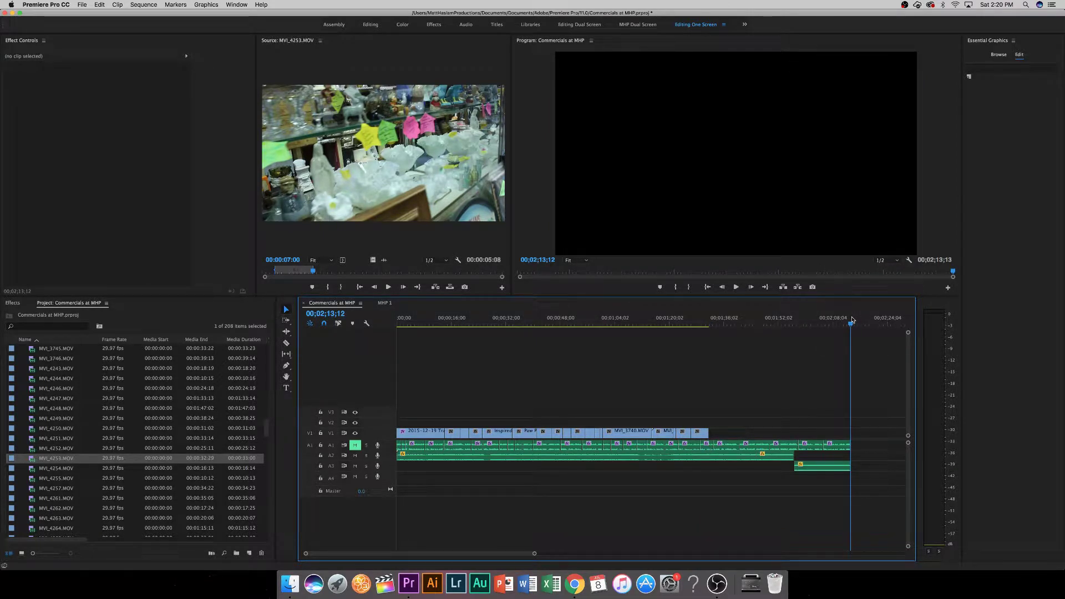
drag(852, 321, 806, 347)
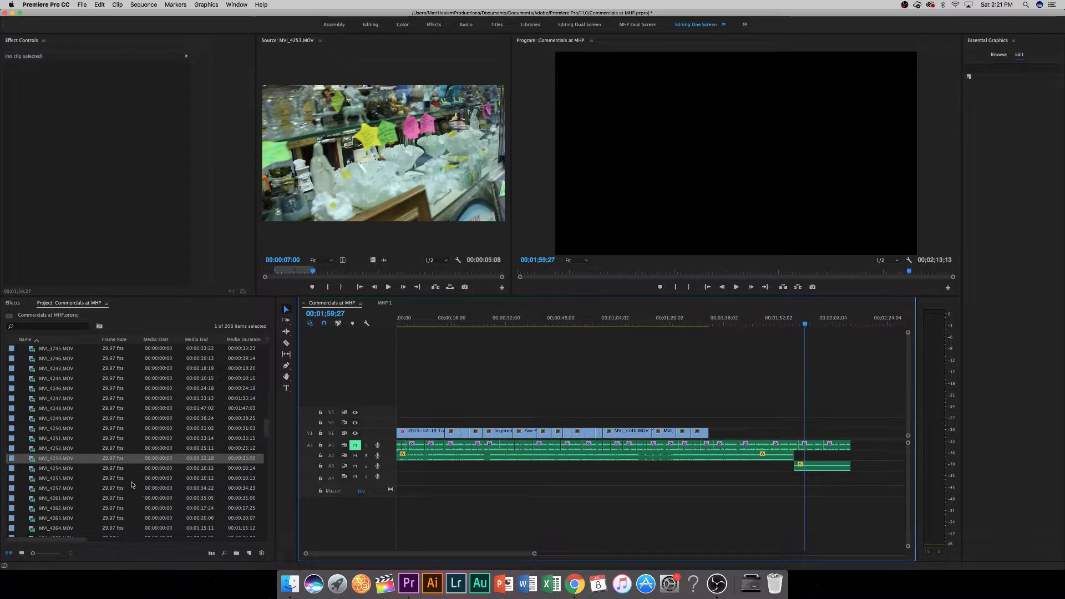
Look through MVI_4254.MOV, MVI_4255.MOV, MVI_4257.MOV and MVI_4261.MOV in the Source Monitor.
double_click(58, 470)
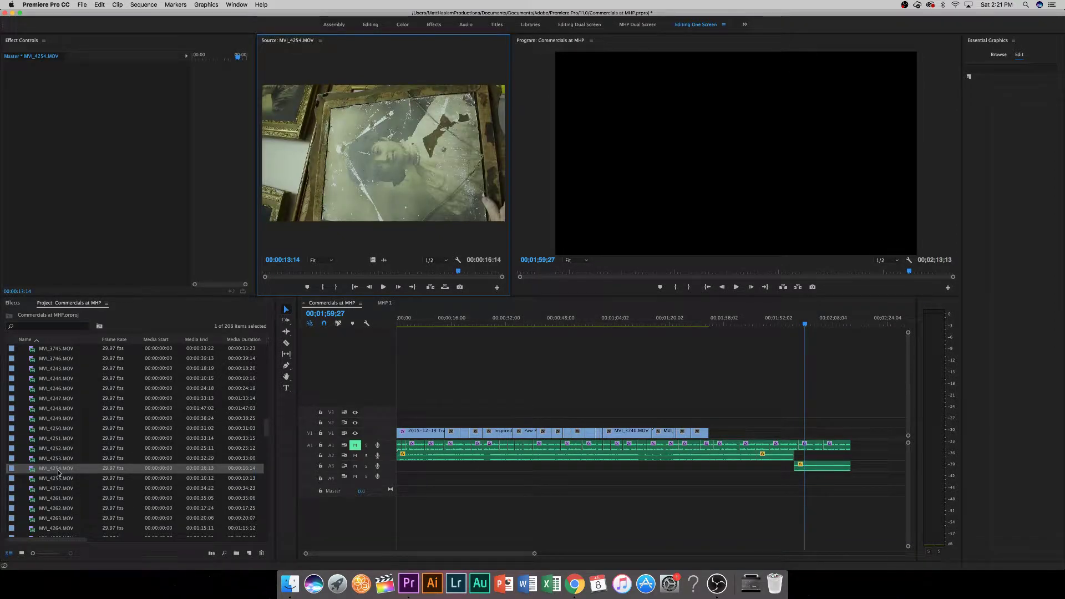
double_click(58, 478)
double_click(57, 488)
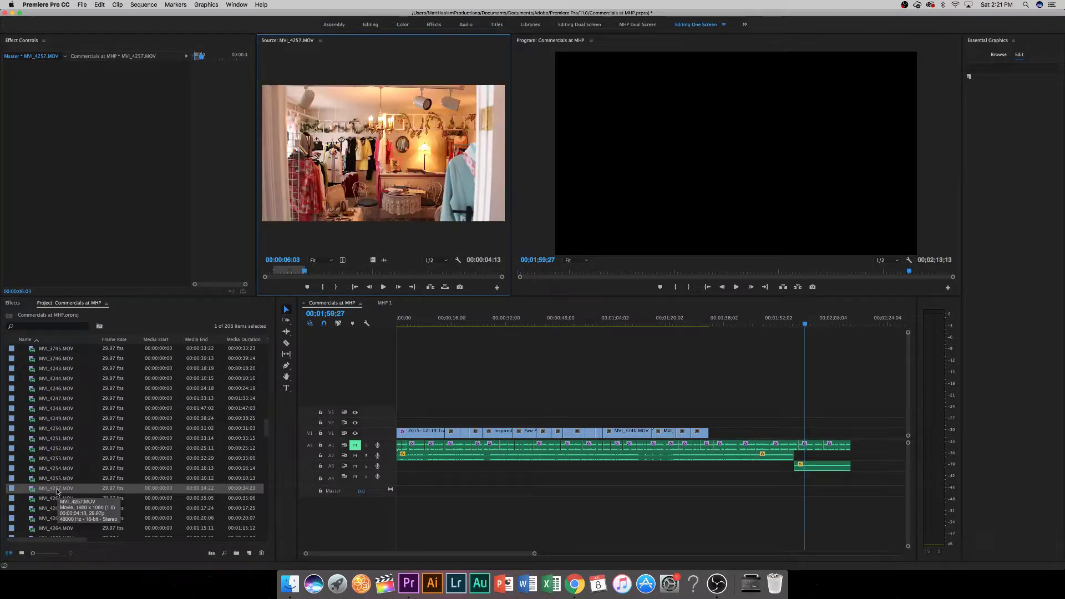
double_click(53, 499)
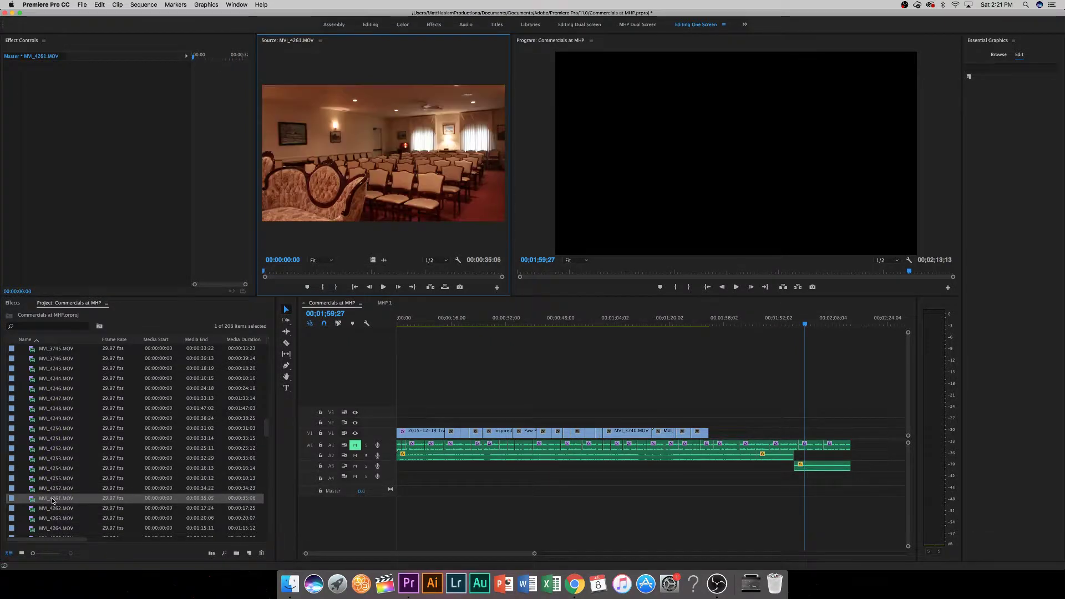
scroll(54, 499, down, 4)
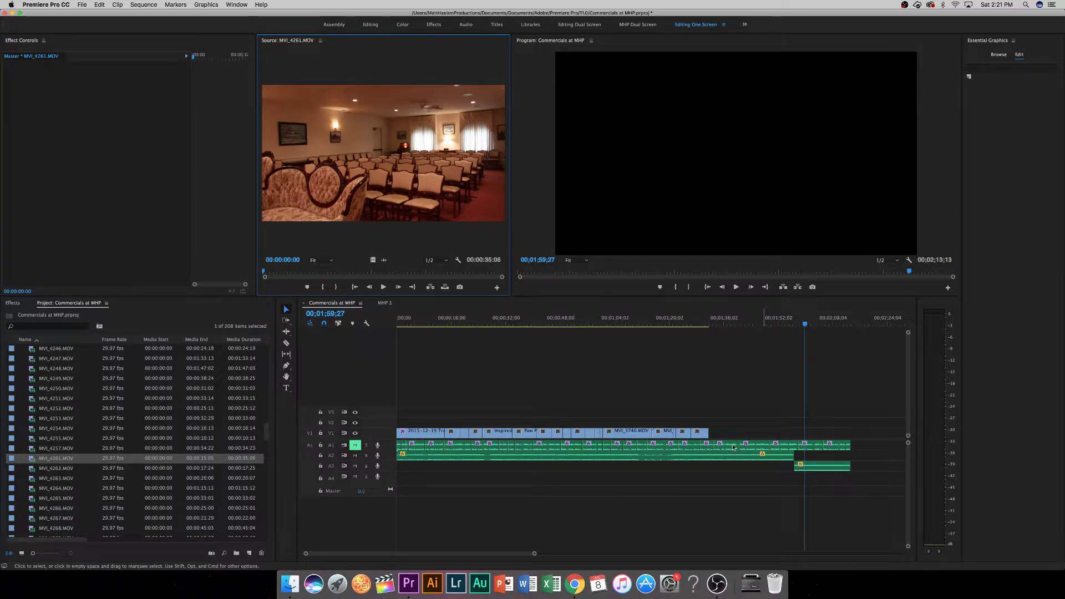
Unmute audio track A1 and play the sequence from 00;01;09;12 to 00;01;13;09.
click(634, 323)
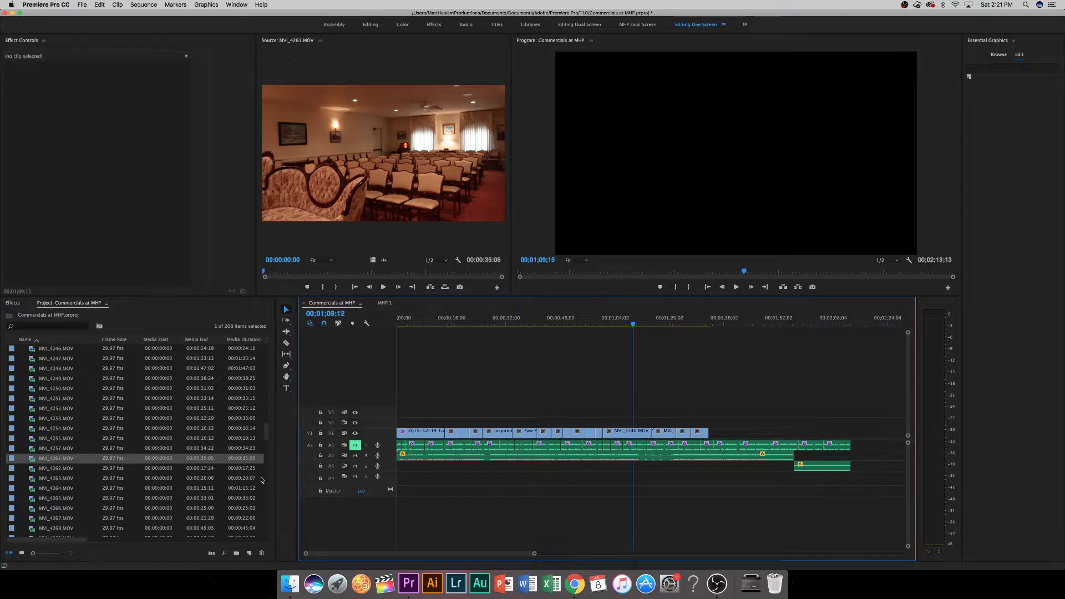
key(space)
click(358, 445)
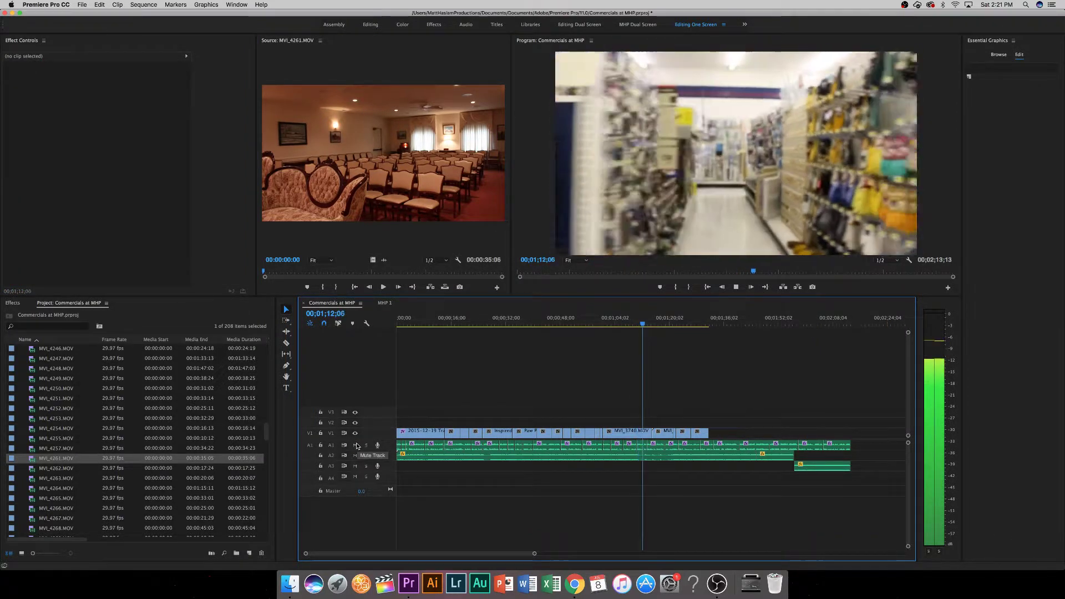
key(space)
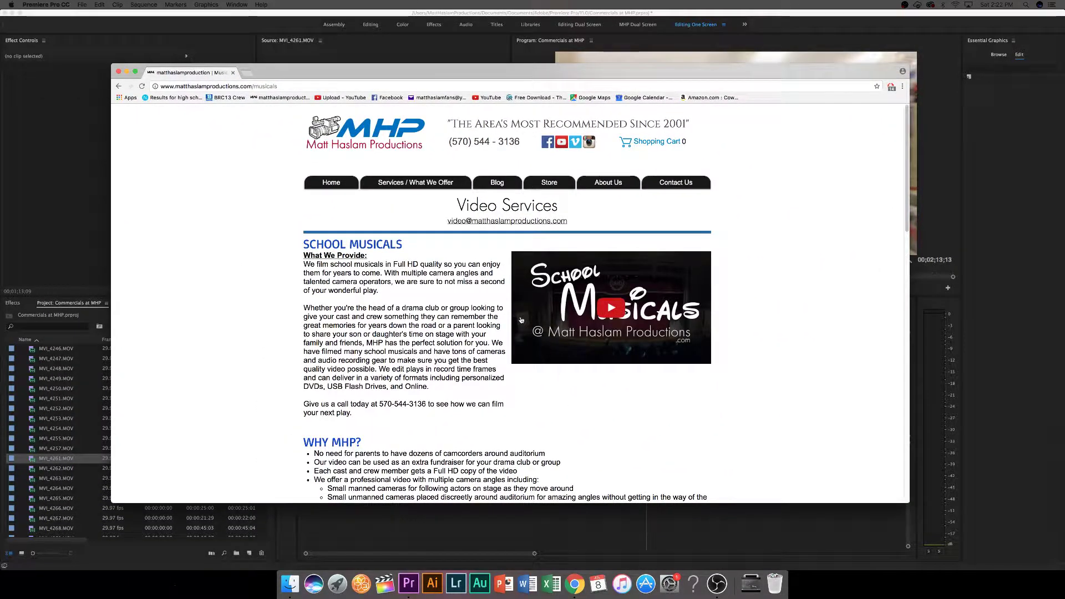
Play the School Musicals video on the MHP website in the browser, skip ahead to about 0:46, and return to the Premiere Pro timeline.
click(605, 322)
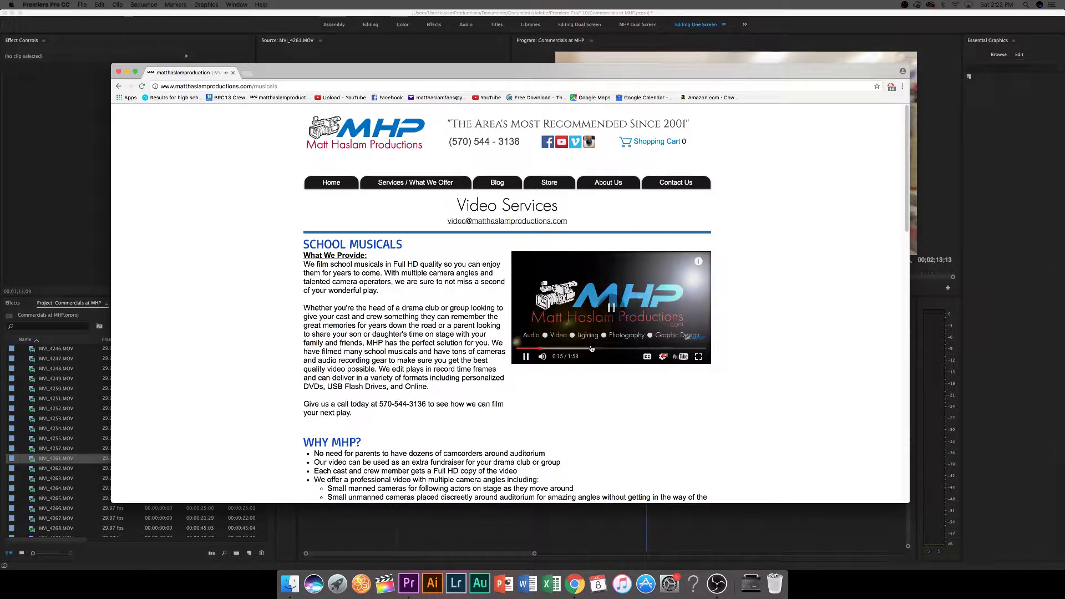
click(591, 349)
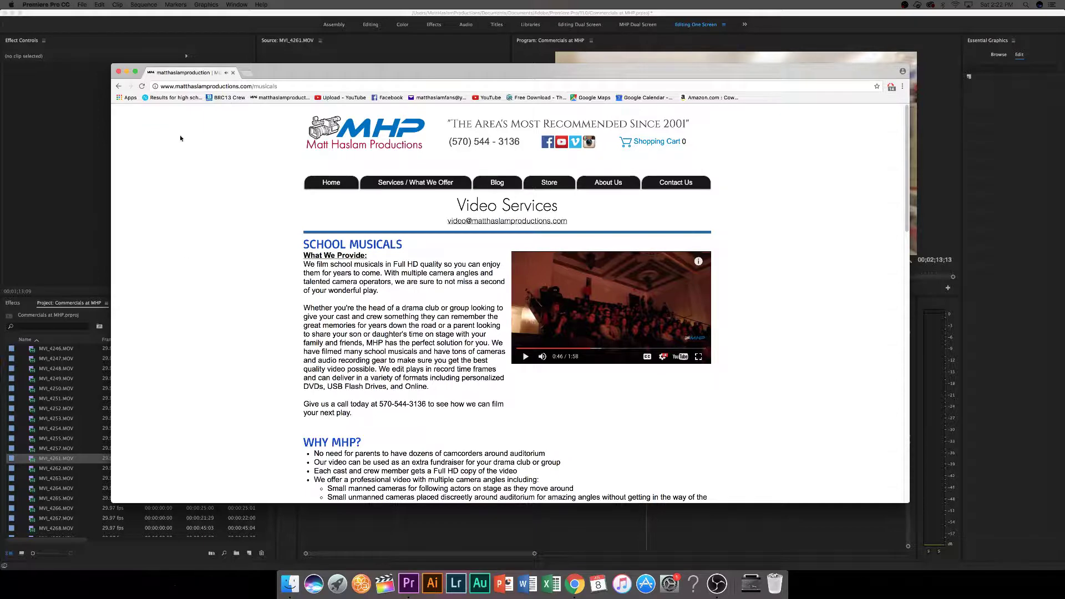
click(118, 73)
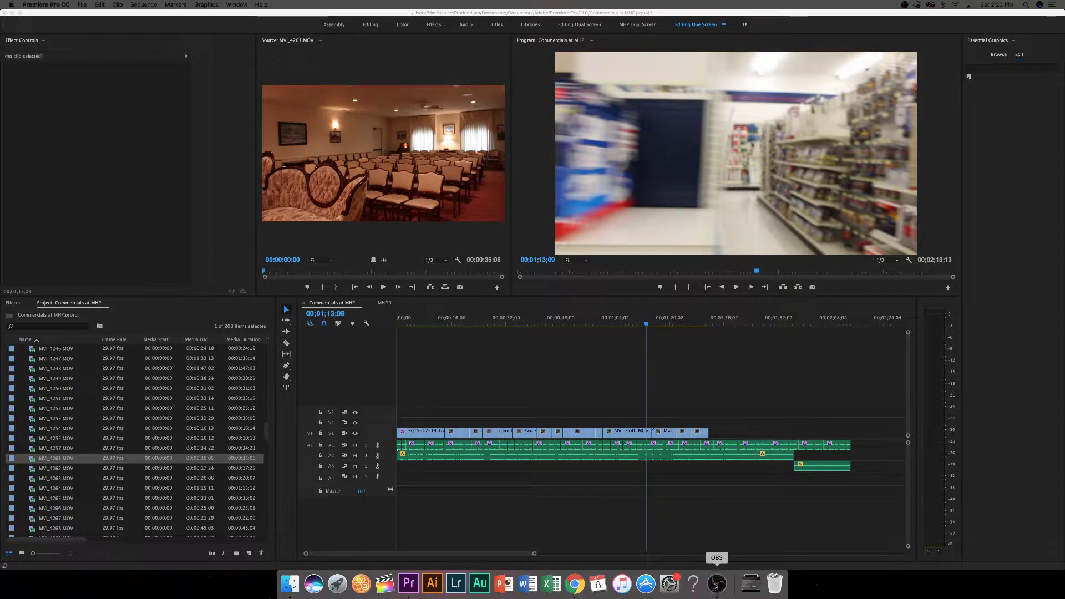
click(527, 388)
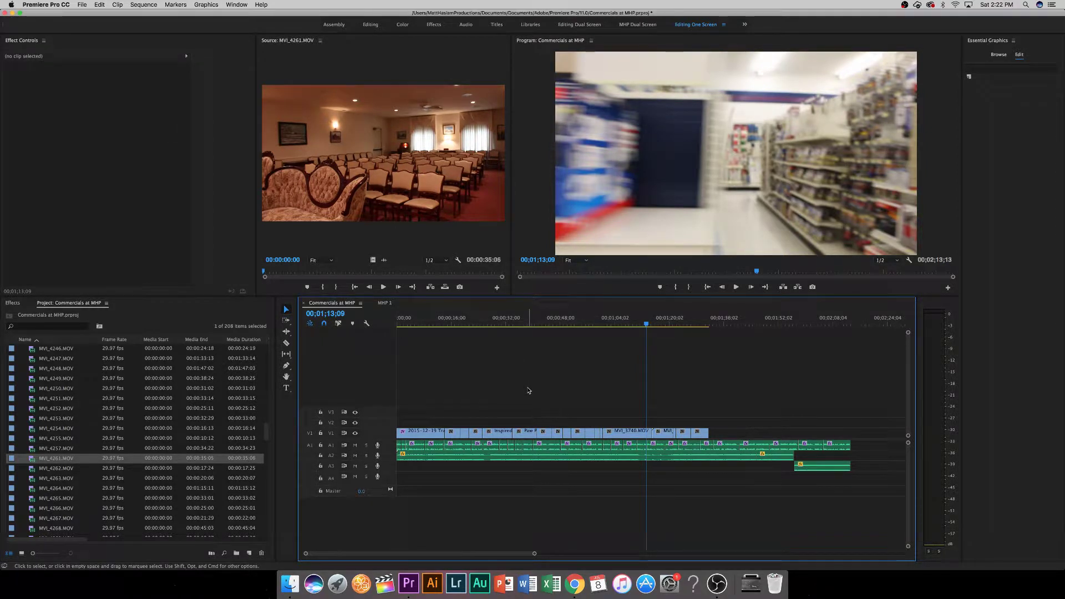
Compare the footage of MVI_4261.MOV and MVI_4262.MOV in the Source Monitor, leaving MVI_4262.MOV open.
drag(266, 274, 295, 280)
double_click(49, 469)
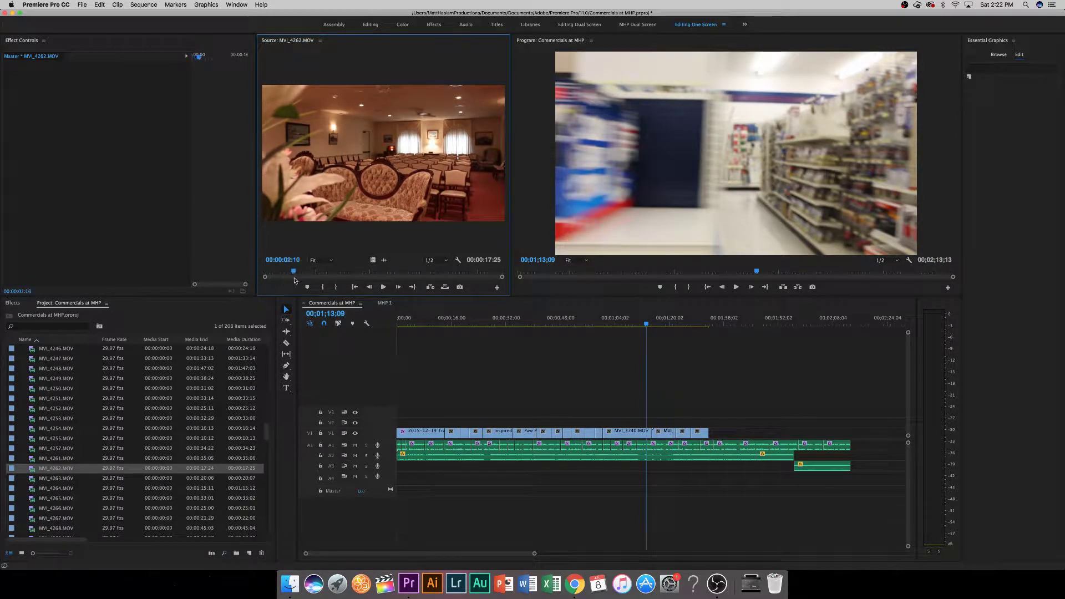
double_click(50, 459)
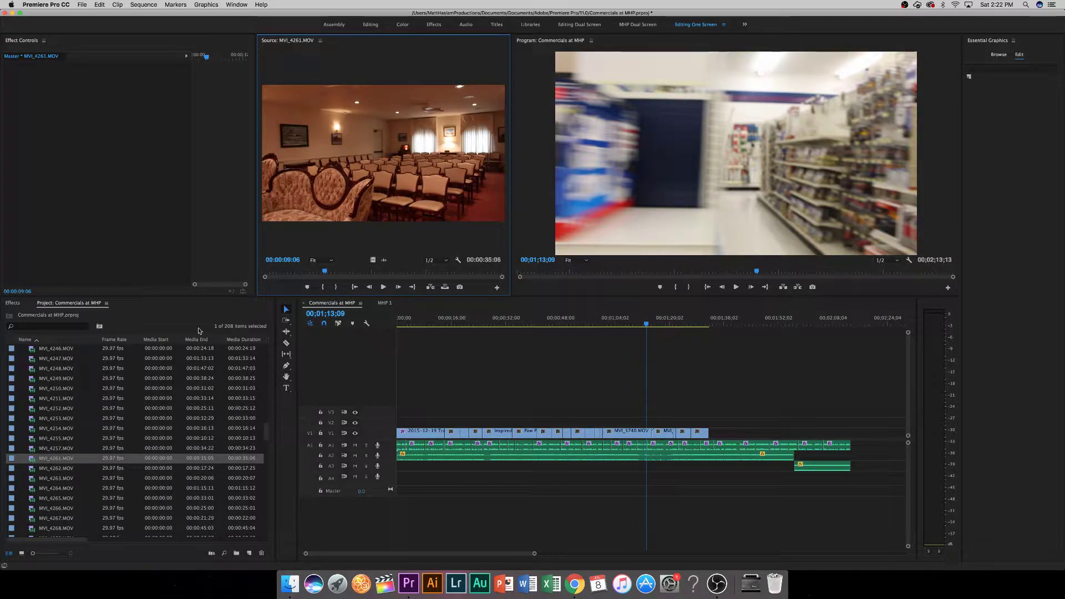
drag(267, 271, 383, 267)
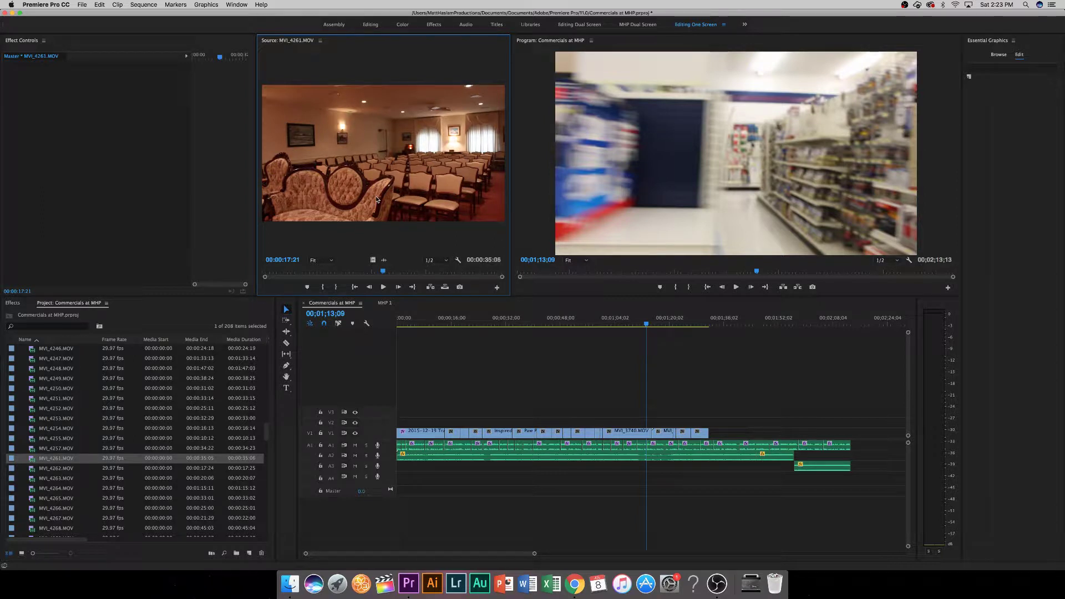
double_click(110, 468)
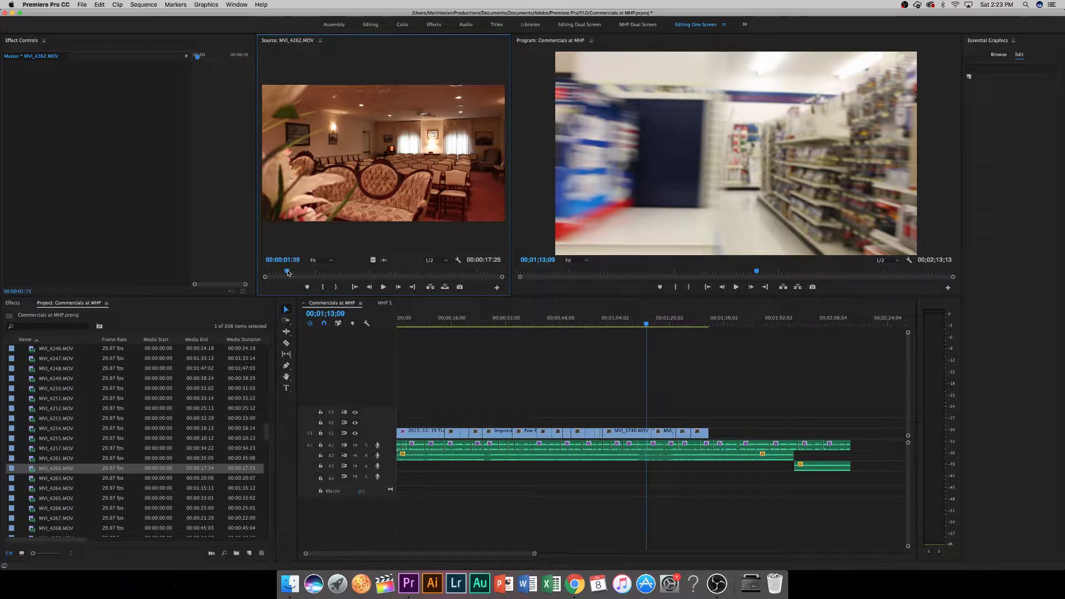
Try a 00:00:02:17 range of MVI_4262.MOV starting at 00:00:02:23 and review the footage up to 00:00:05:21.
mouse_move(295, 271)
mouse_down()
mouse_move(334, 272)
mouse_move(302, 273)
mouse_up()
click(337, 287)
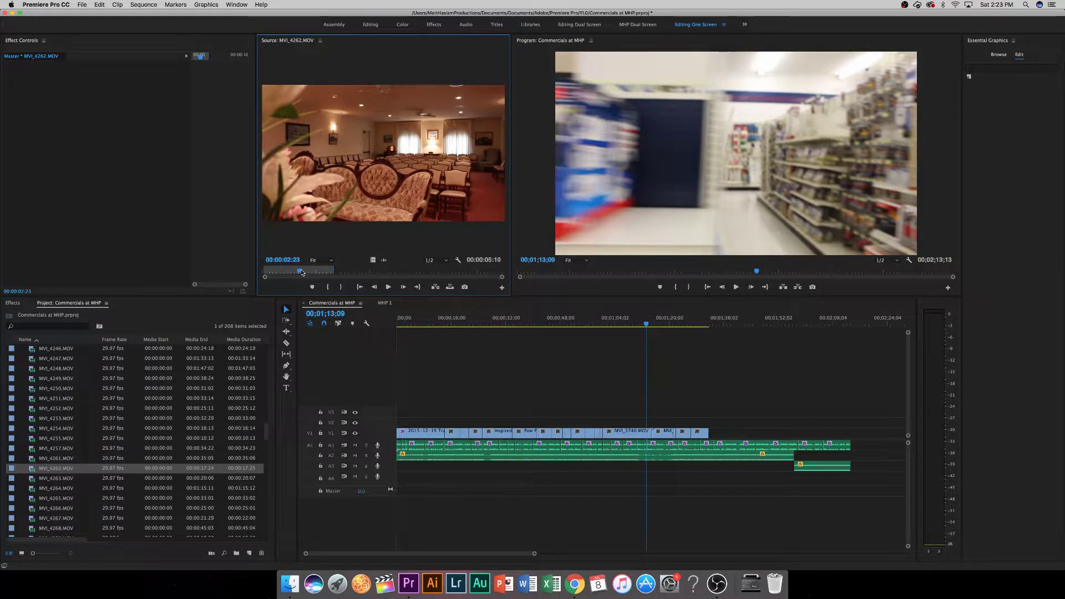
click(325, 287)
key(space)
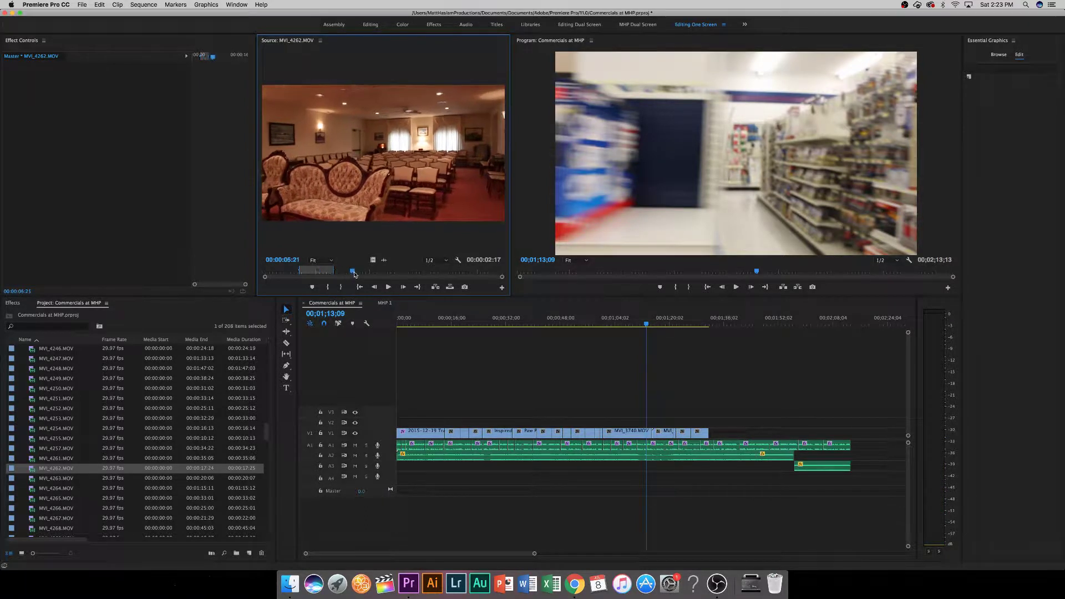
Mark a 00:00:03:05 range of MVI_4262.MOV starting at 00:00:09:26.
click(401, 274)
drag(402, 278, 396, 276)
click(330, 288)
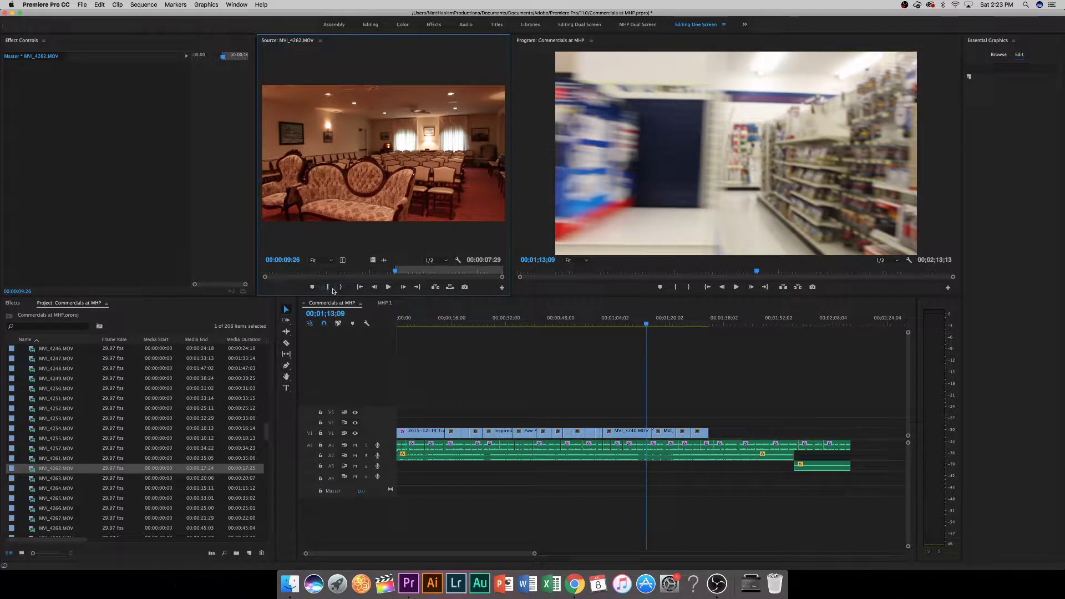
drag(396, 273, 437, 274)
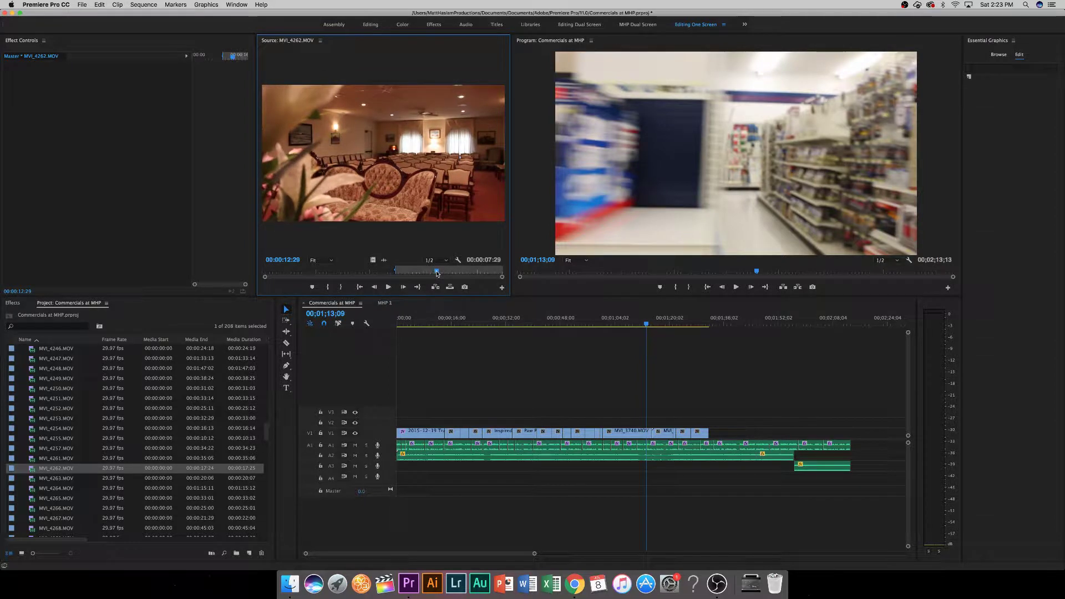
click(340, 287)
Play back the end of the marked MVI_4262.MOV range, append its video to the end of V1, and check the clip in the sequence.
click(389, 273)
key(space)
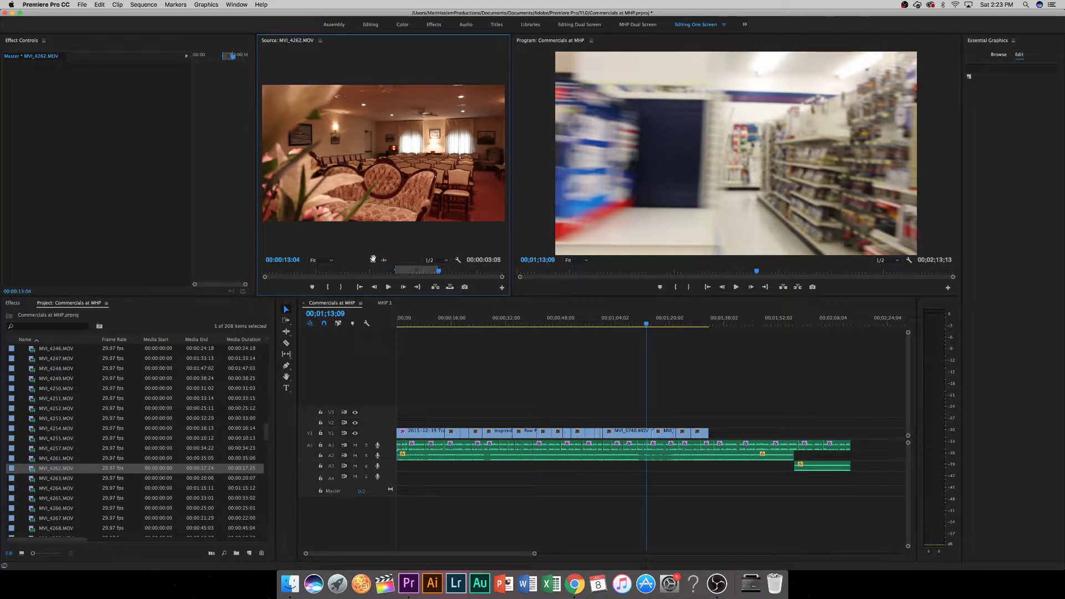
drag(373, 261, 706, 414)
click(712, 320)
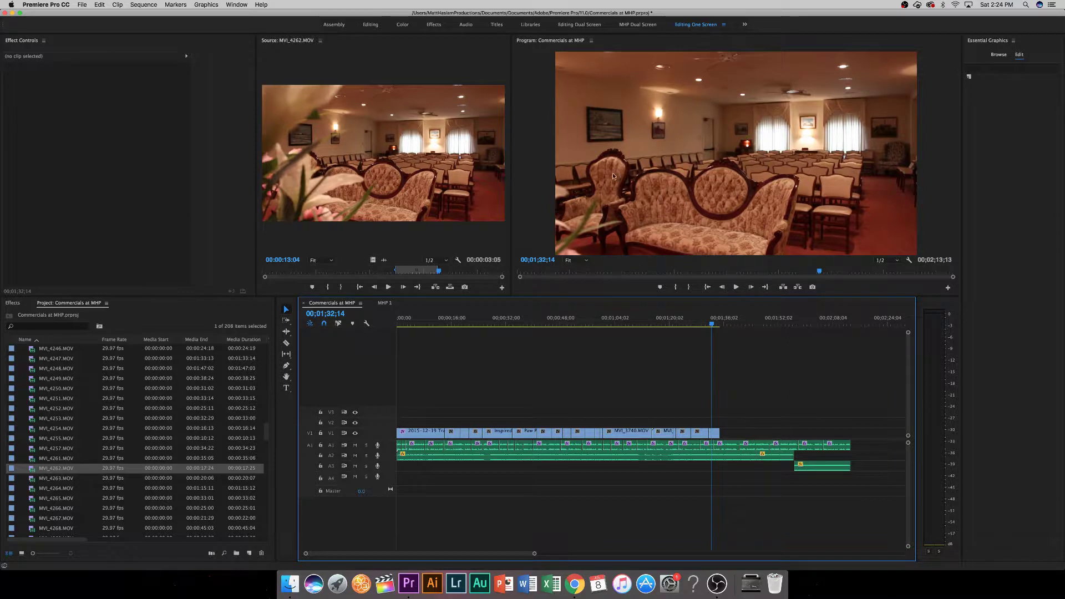
click(719, 325)
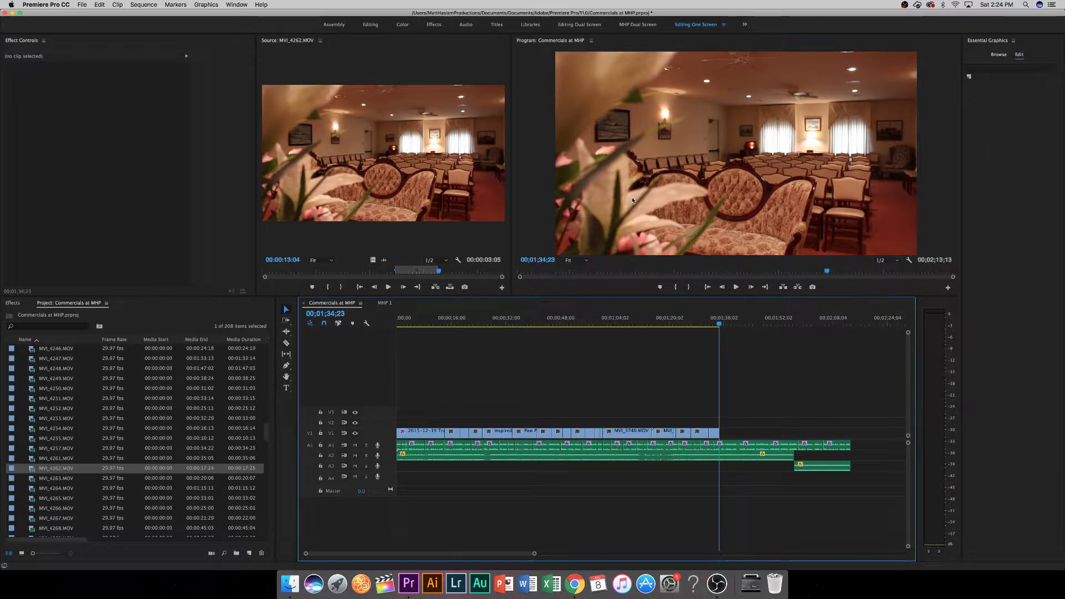
Open MVI_4263.MOV in the Source Monitor and review its opening footage around 00:00:02:04.
double_click(48, 480)
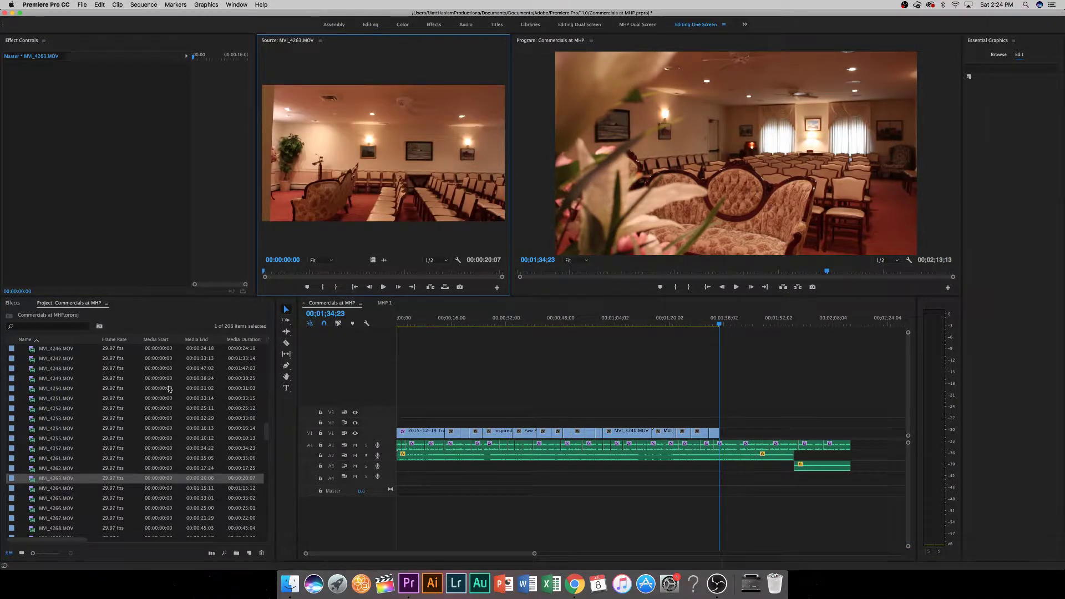
scroll(169, 389, up, 1)
click(290, 272)
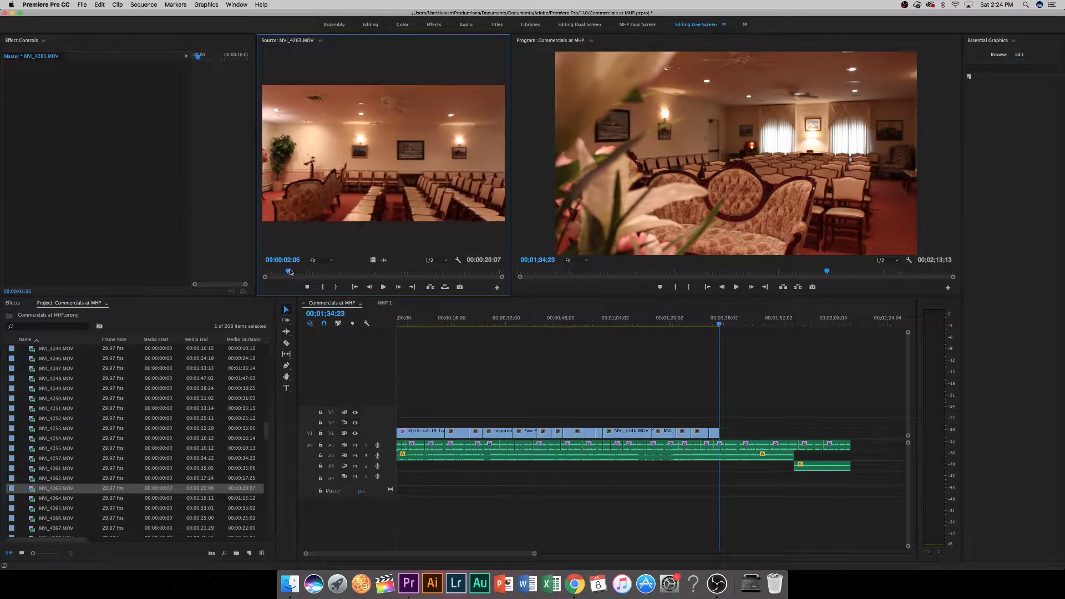
mouse_move(290, 272)
mouse_down()
mouse_move(268, 271)
mouse_move(289, 266)
mouse_up()
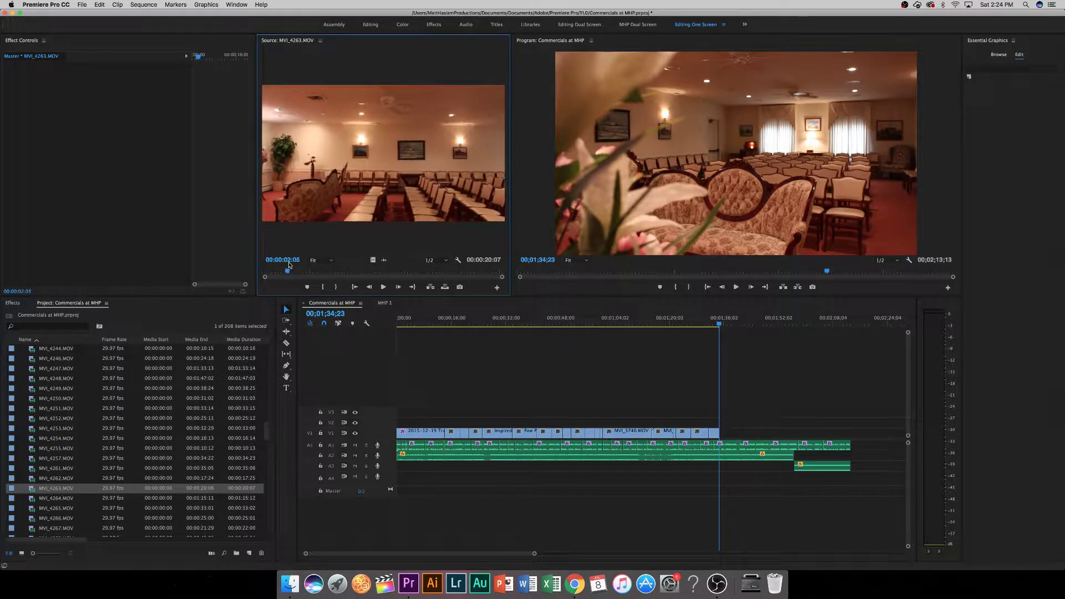
scroll(46, 490, up, 1)
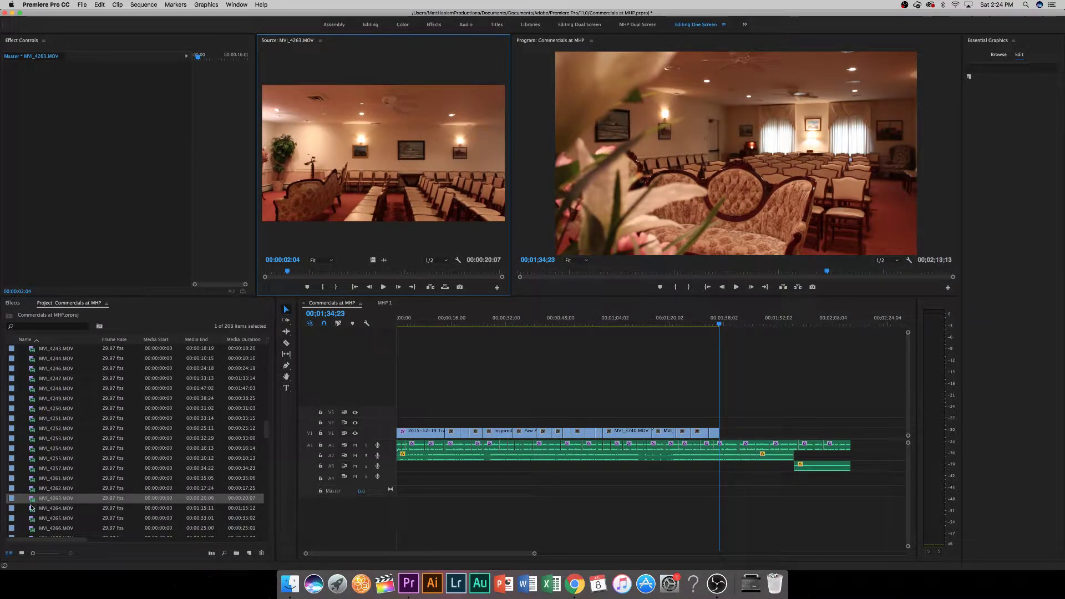
Open MVI_4264.MOV in the Source Monitor and mark a 00:00:01:29 range around the framed military portraits near its start.
double_click(36, 508)
scroll(83, 466, down, 4)
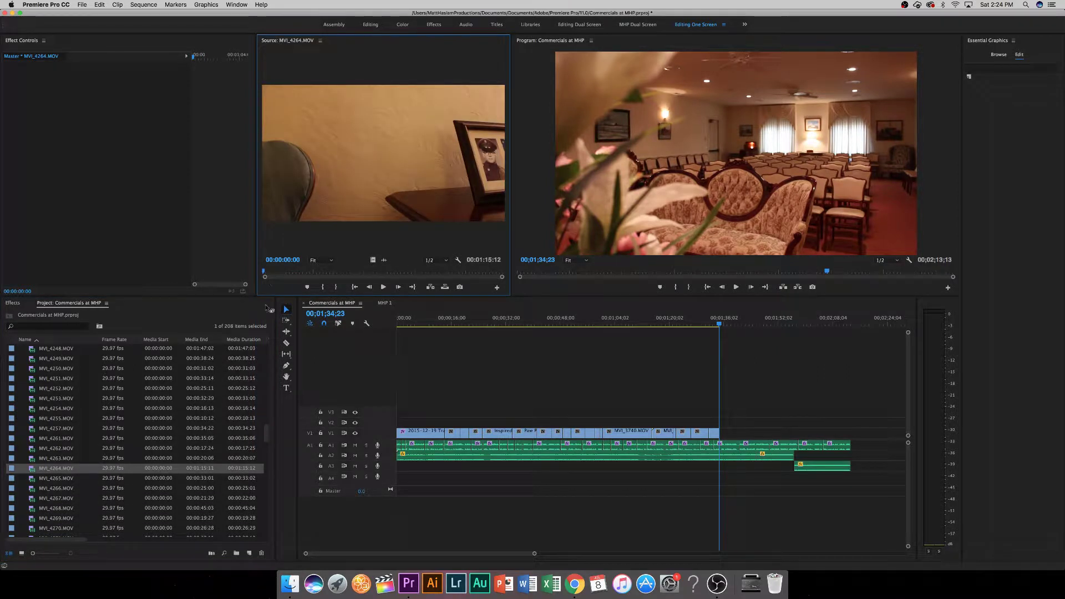
click(288, 272)
drag(289, 271, 275, 272)
key(o)
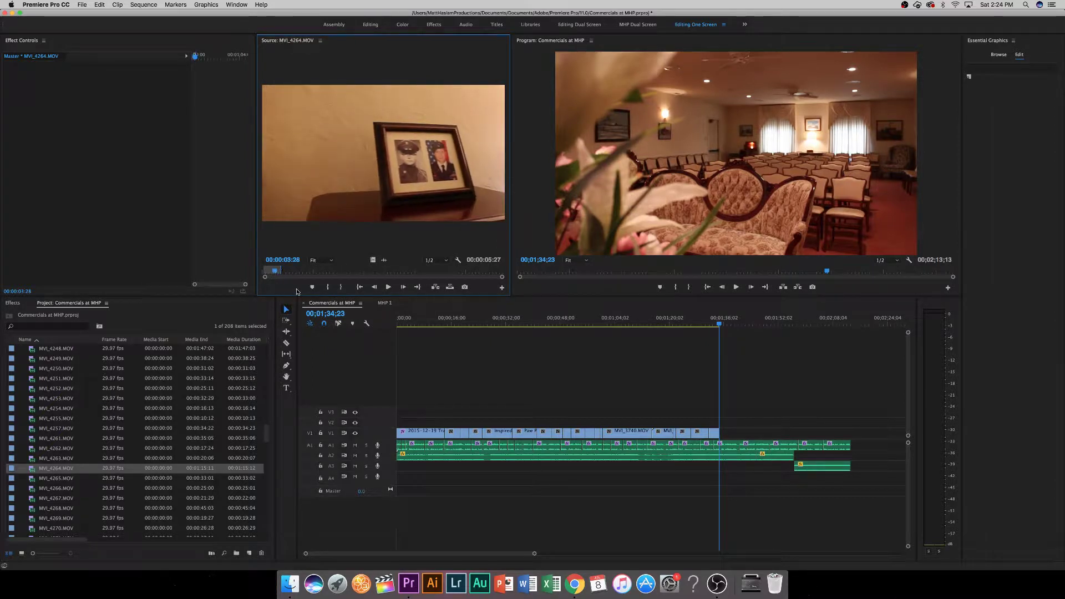
click(327, 287)
Play back the end of the marked MVI_4264.MOV range and append its video to the end of V1.
key(space)
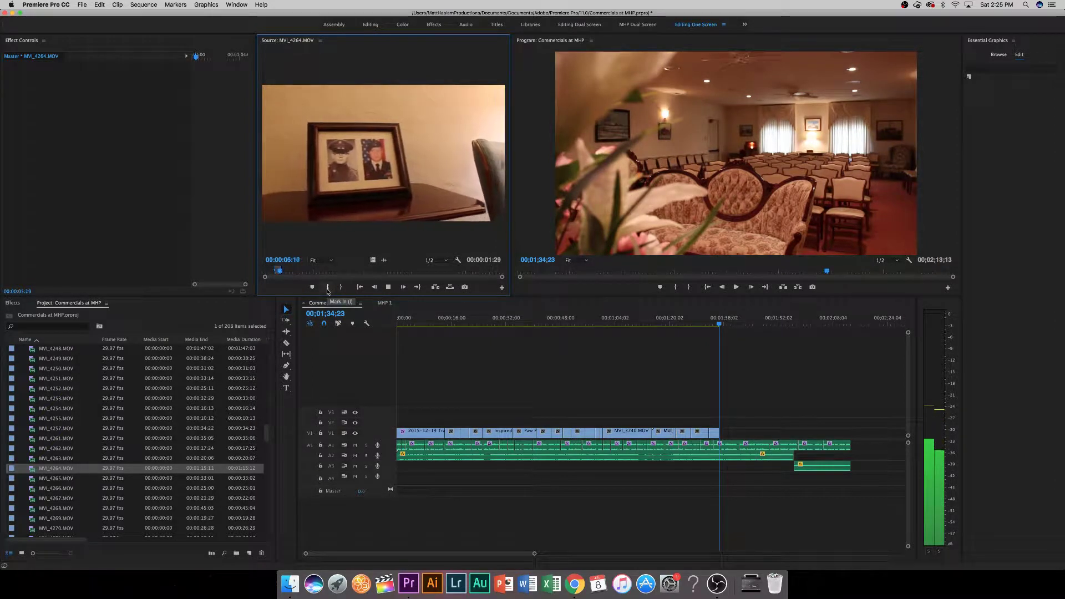
key(space)
drag(371, 259, 722, 440)
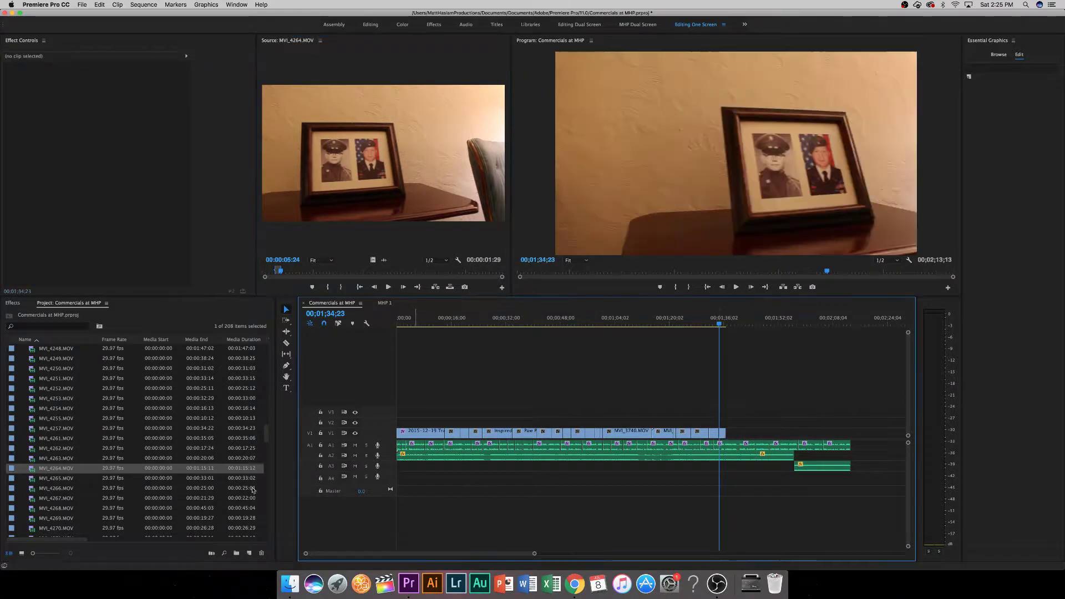
Open MVI_4265.MOV, review its opening footage up to 00:00:03:18, and move the sequence playhead to 00;01;33;28.
double_click(56, 478)
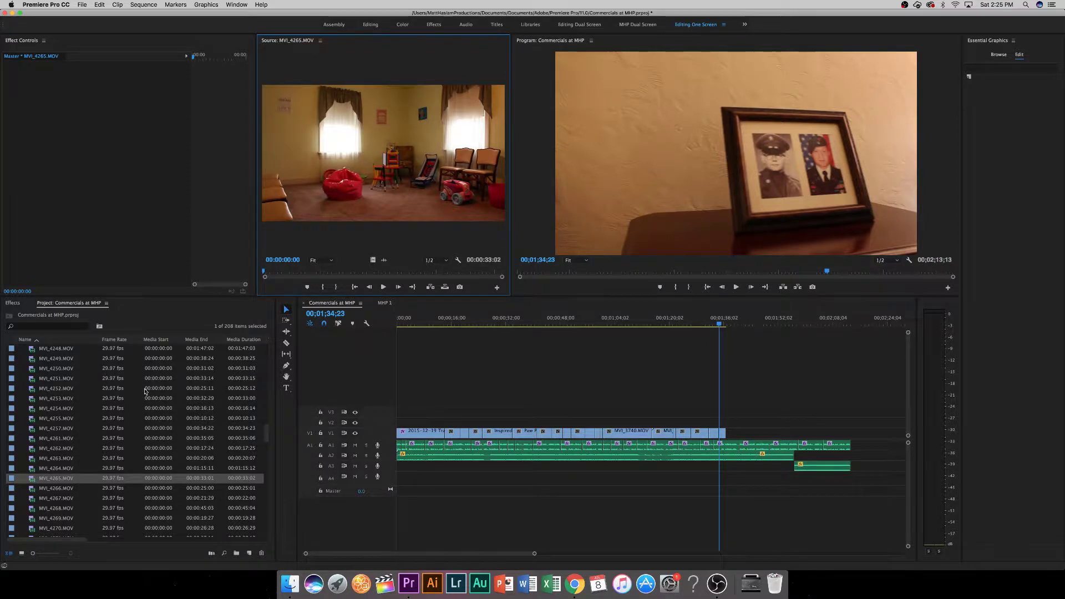
click(280, 272)
drag(279, 273, 288, 275)
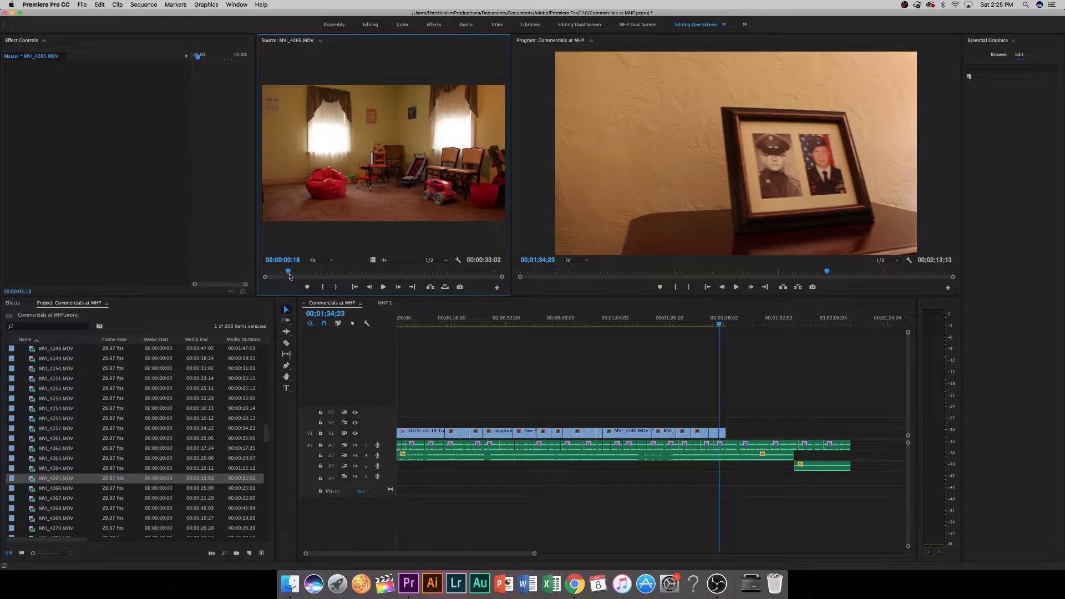
click(713, 329)
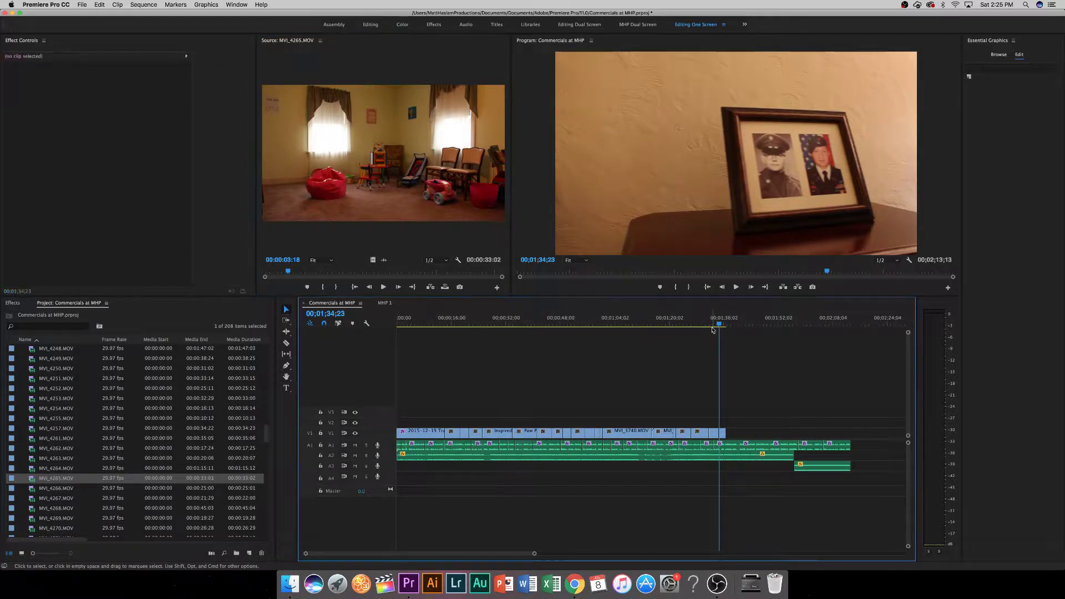
click(715, 325)
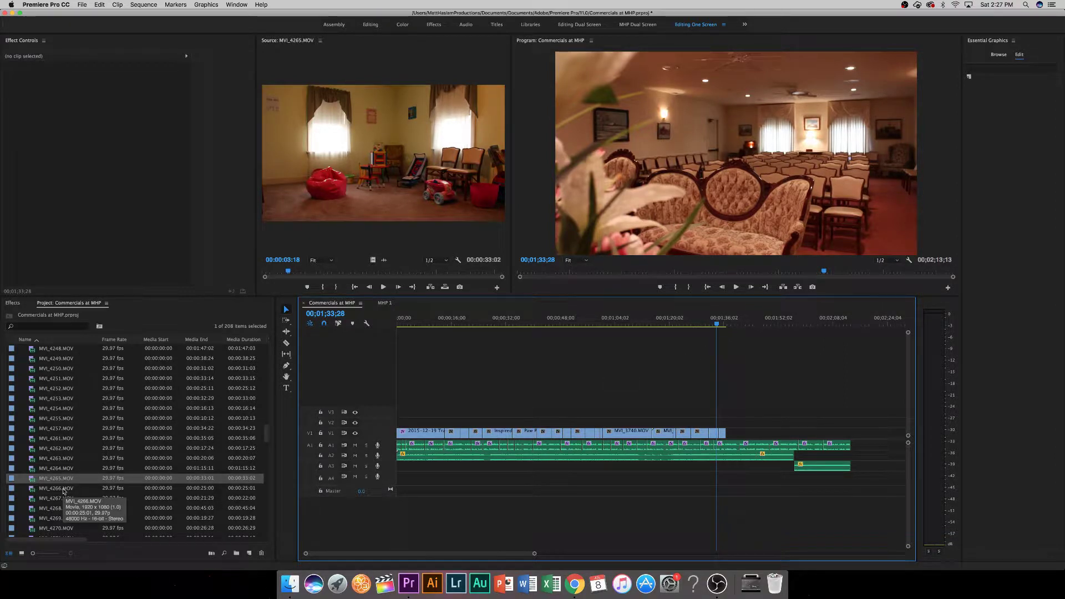
Review MVI_4265.MOV up to 00:00:26:26, and examine MVI_4266.MOV around 00:00:15:15 in the Source Monitor.
drag(289, 274, 457, 271)
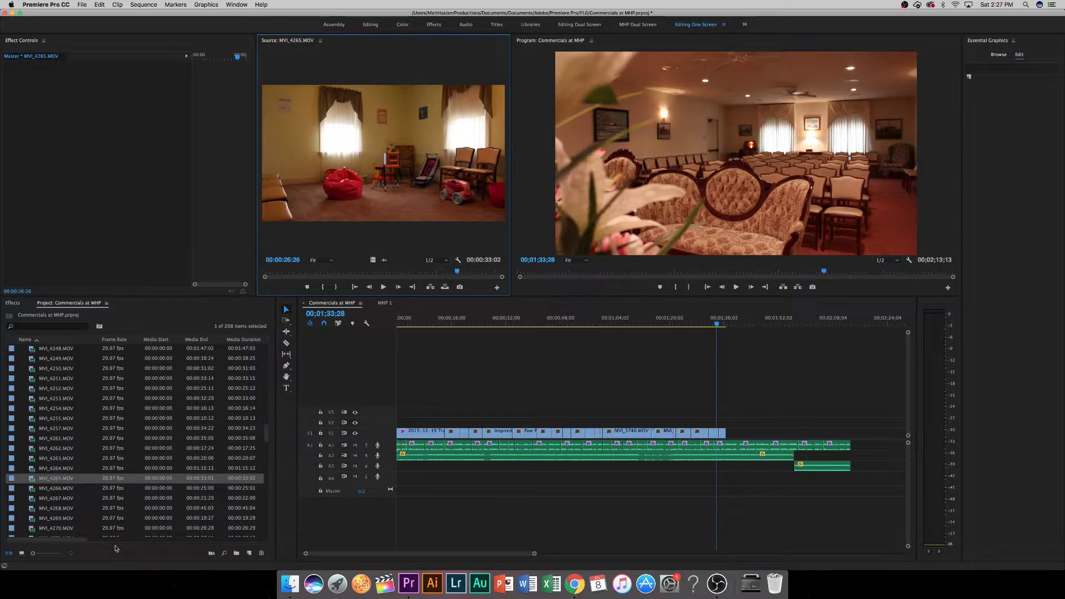
double_click(46, 490)
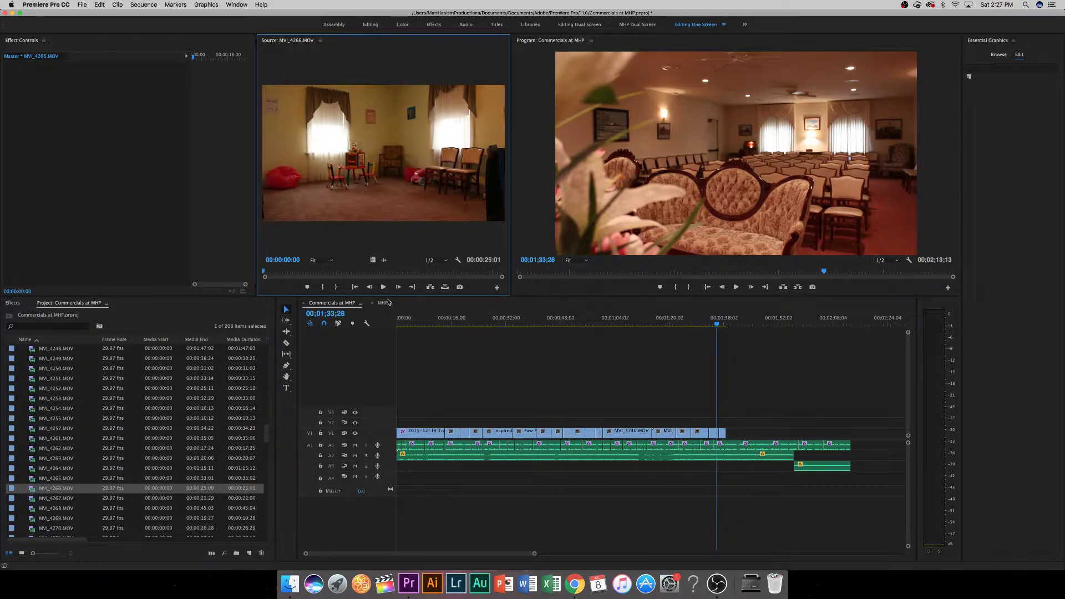
mouse_move(408, 271)
mouse_down()
mouse_move(428, 271)
mouse_move(412, 271)
mouse_up()
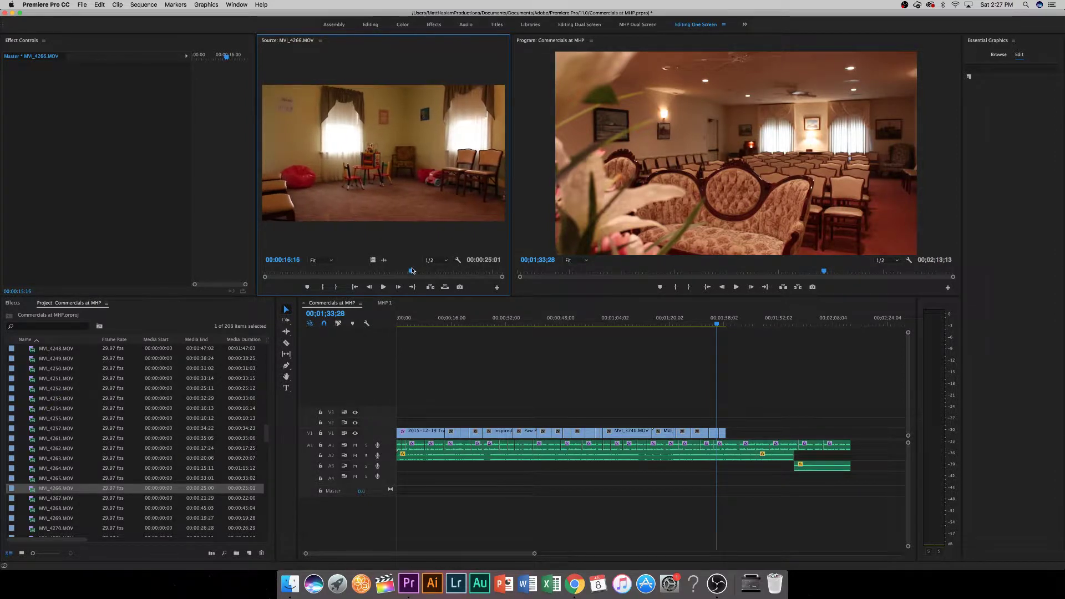
Open MVI_4267.MOV in the Source Monitor and review its footage, ending at 00:00:15:20.
click(43, 499)
double_click(42, 498)
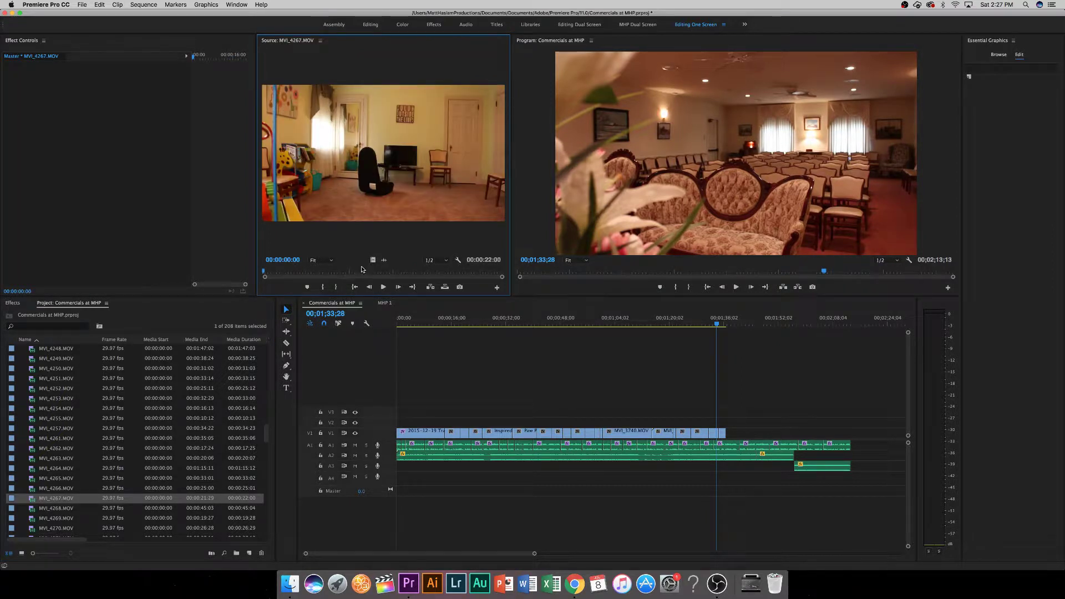
drag(296, 274, 292, 272)
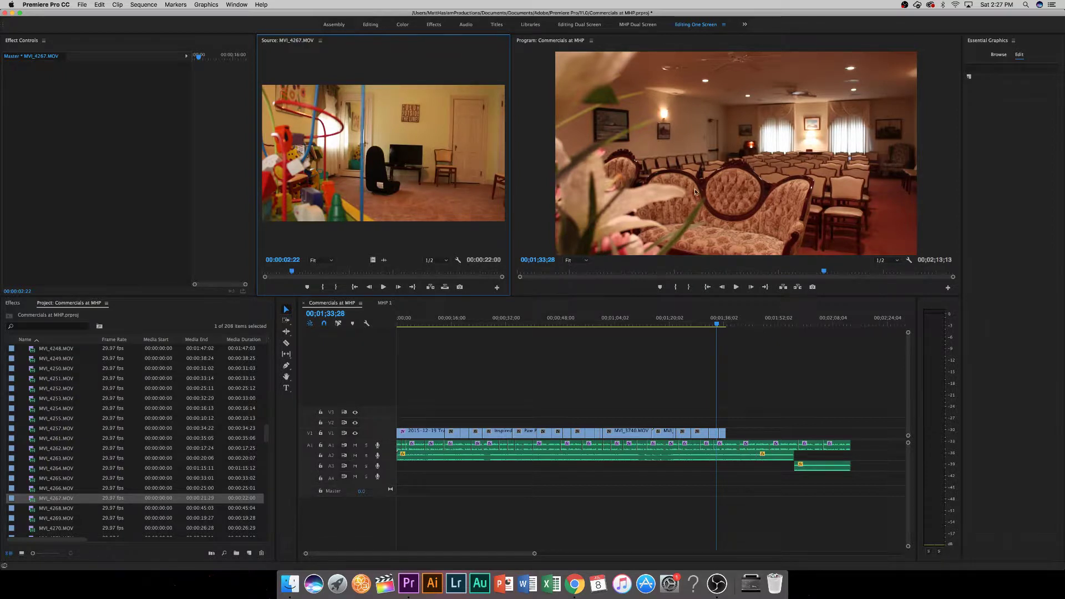
drag(272, 271, 445, 267)
drag(440, 267, 435, 264)
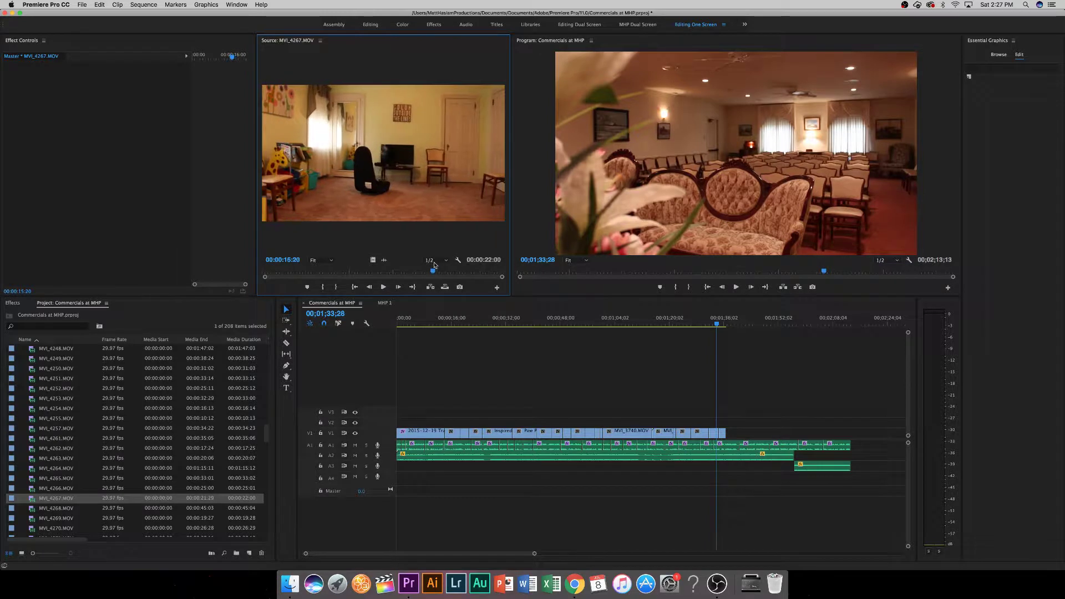
Mark a 00:00:01:29 range of MVI_4267.MOV starting at 00:00:15:20 and append its video to the end of V1.
key(i)
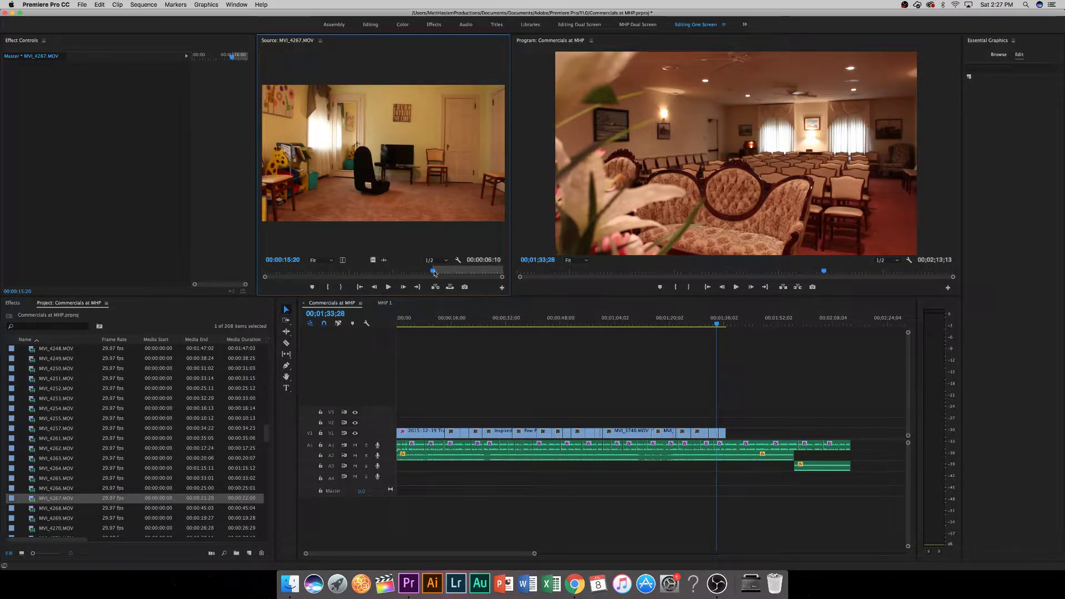
click(438, 272)
drag(437, 272, 456, 273)
click(344, 288)
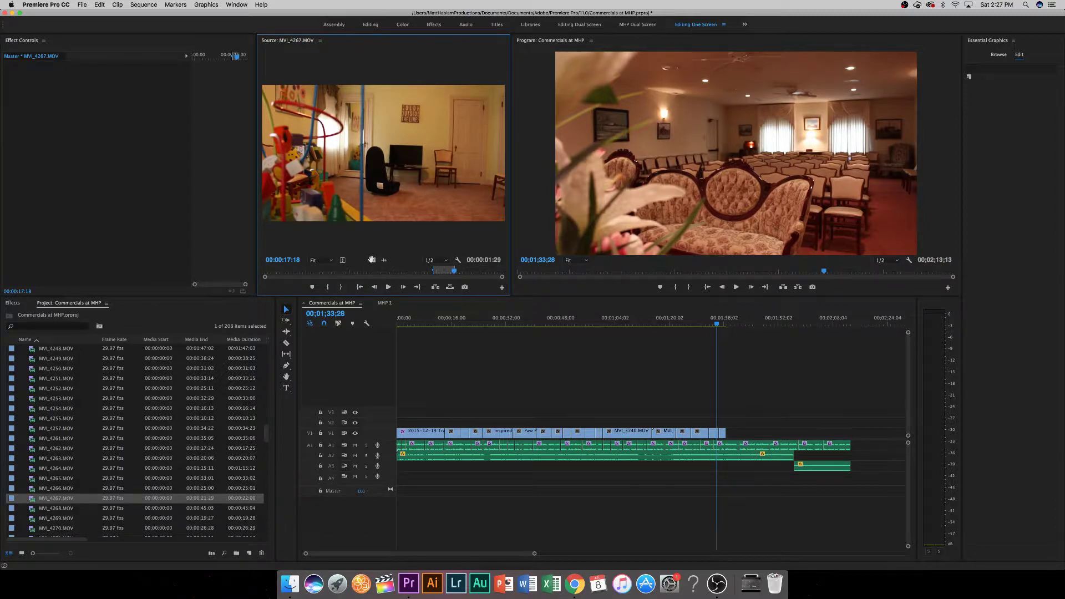
drag(372, 260, 731, 435)
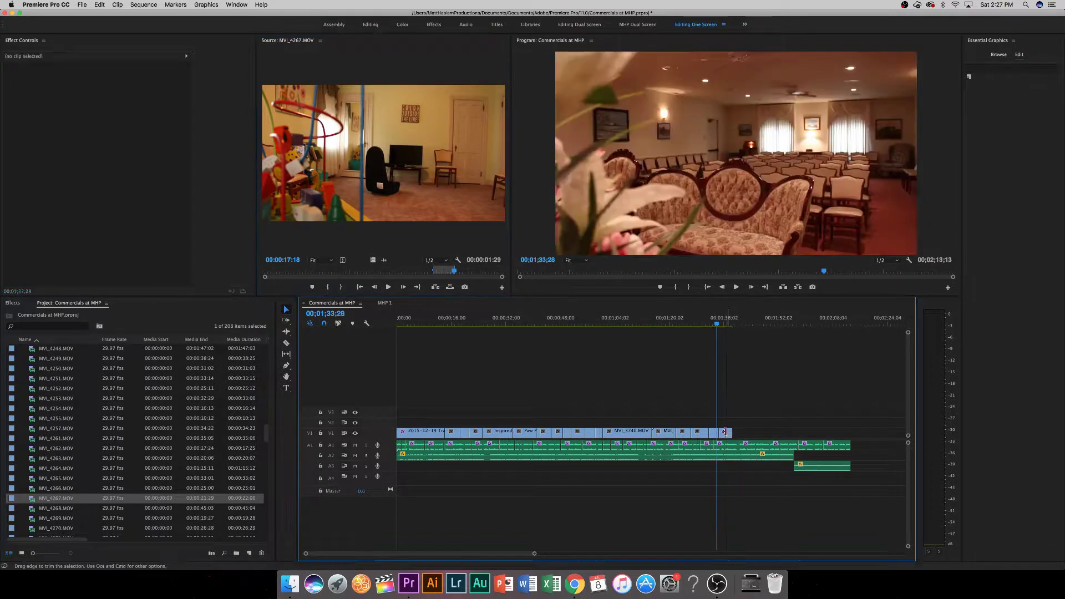
Preview MVI_4268.MOV and review MVI_4269.MOV up to 00:00:17:21 in the Source Monitor.
double_click(72, 509)
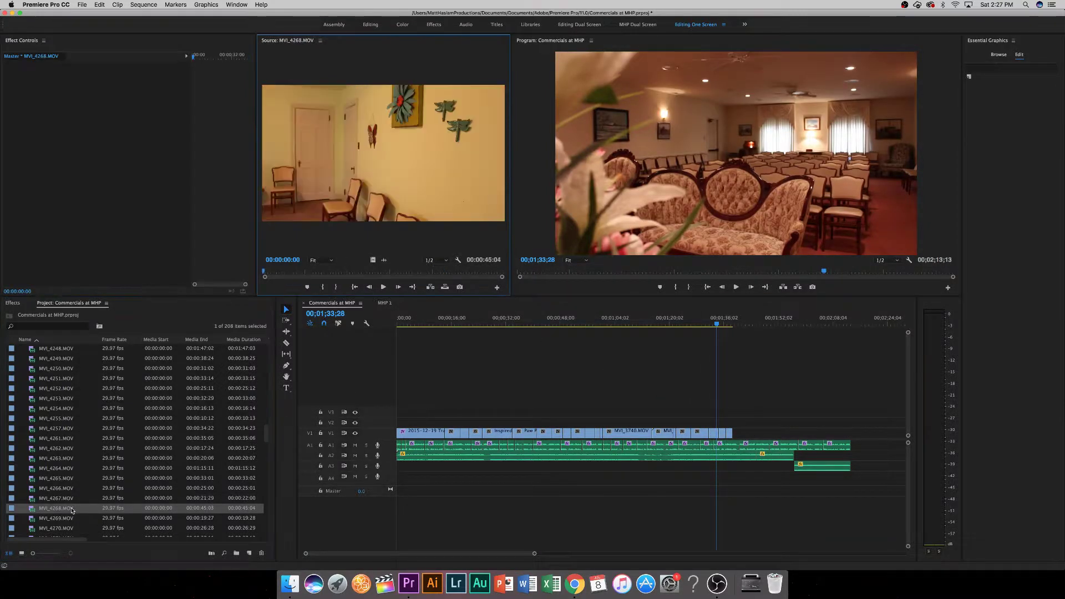
double_click(79, 517)
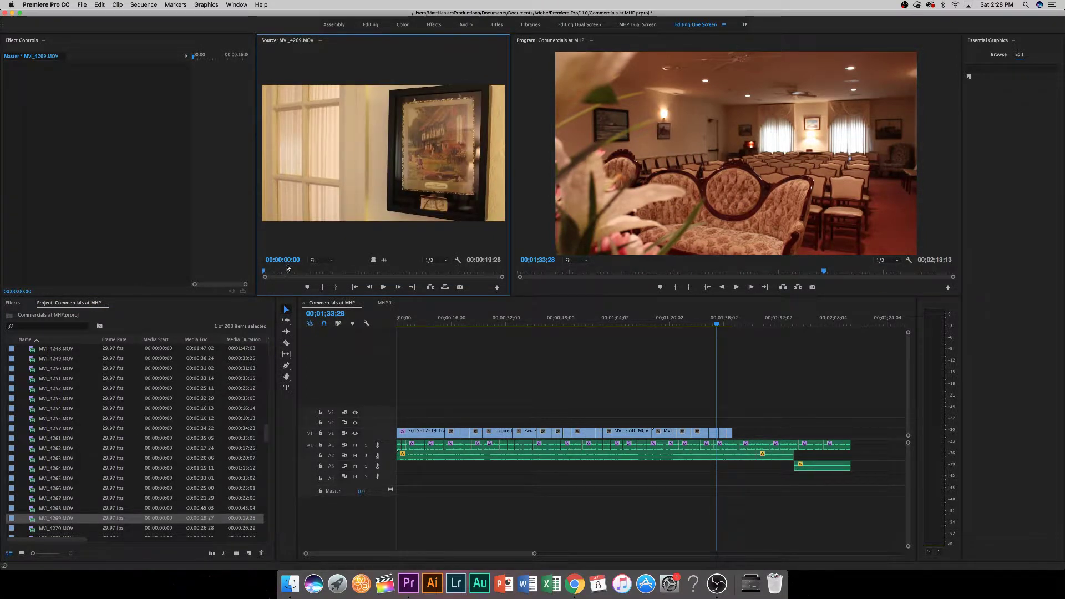
drag(287, 271, 476, 271)
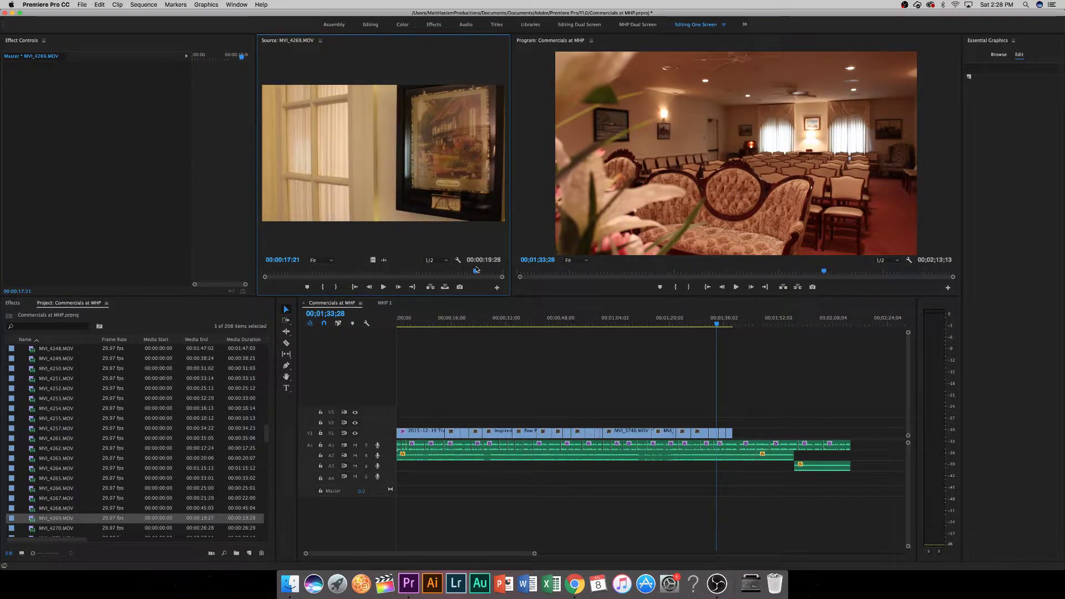
Open MVI_4270.MOV, try a 00:00:05:21 range from its start, and review the footage up to 00:00:13:21.
scroll(89, 494, down, 4)
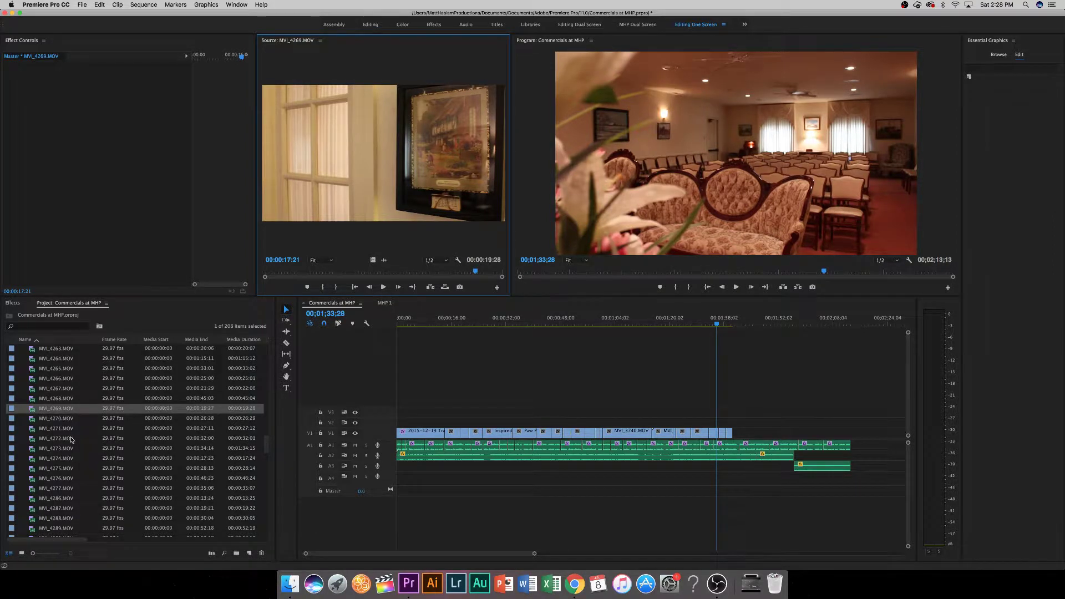
double_click(63, 419)
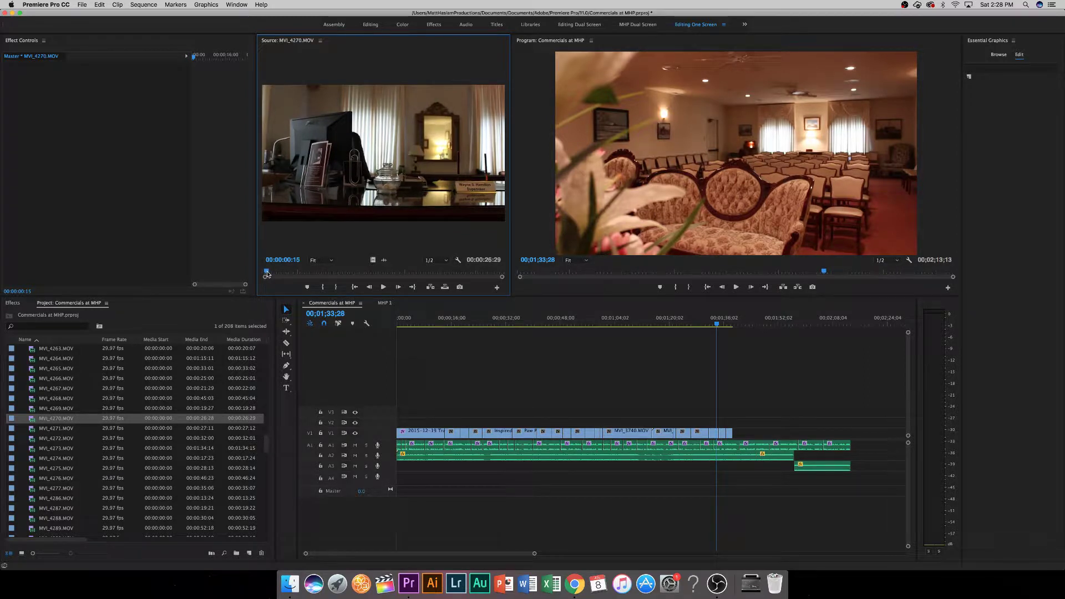
drag(280, 274, 287, 276)
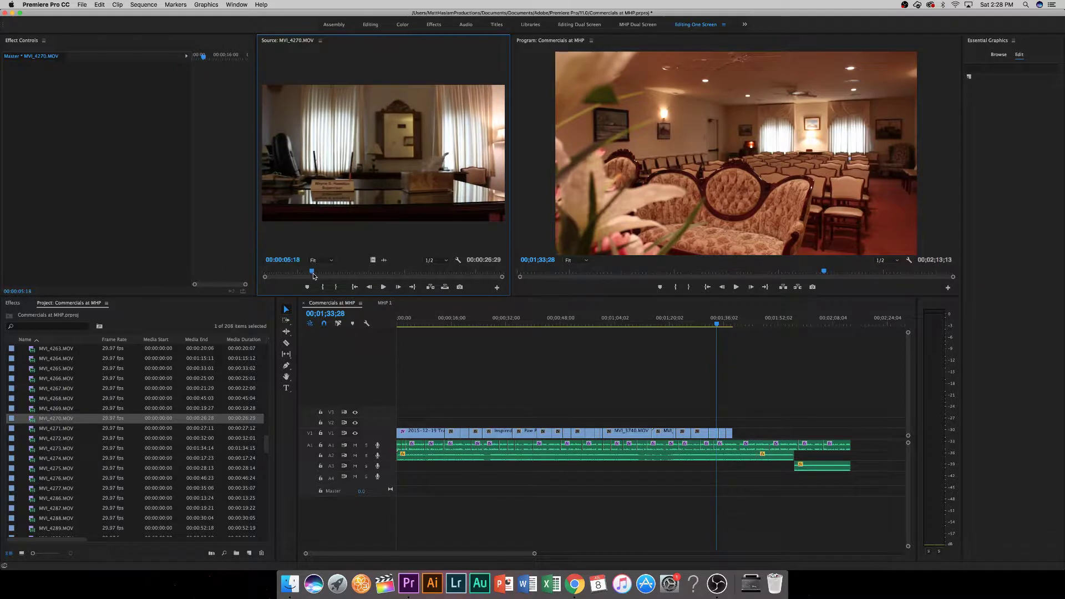
key(o)
drag(314, 276, 388, 279)
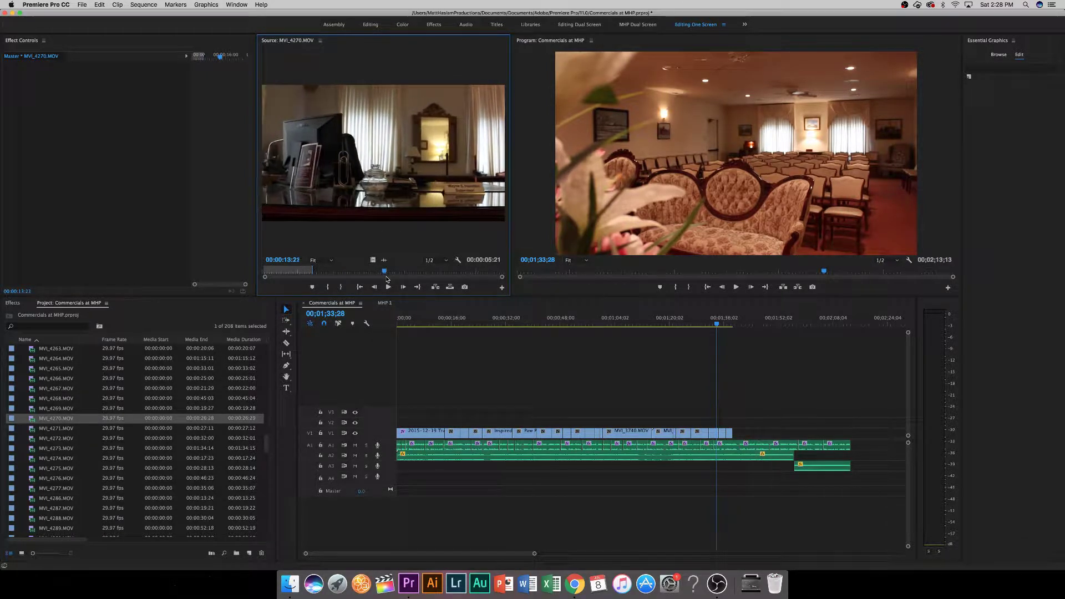
Mark a 00:00:04:08 range of MVI_4270.MOV starting at 00:00:10:10 and append its video to the end of V1.
click(340, 287)
drag(389, 272, 354, 273)
click(329, 287)
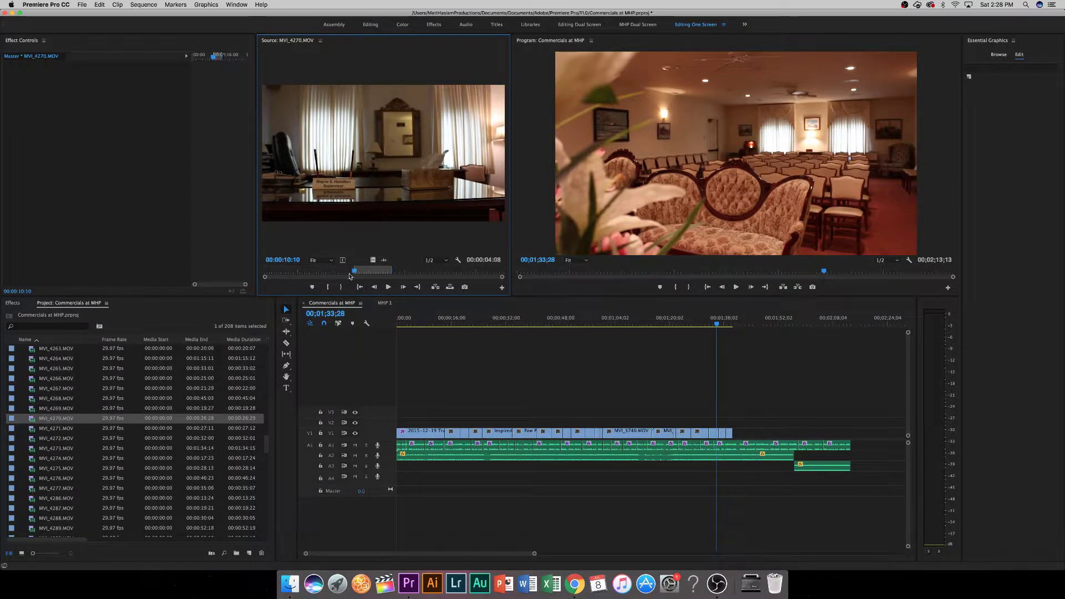
drag(372, 260, 410, 179)
drag(534, 260, 737, 439)
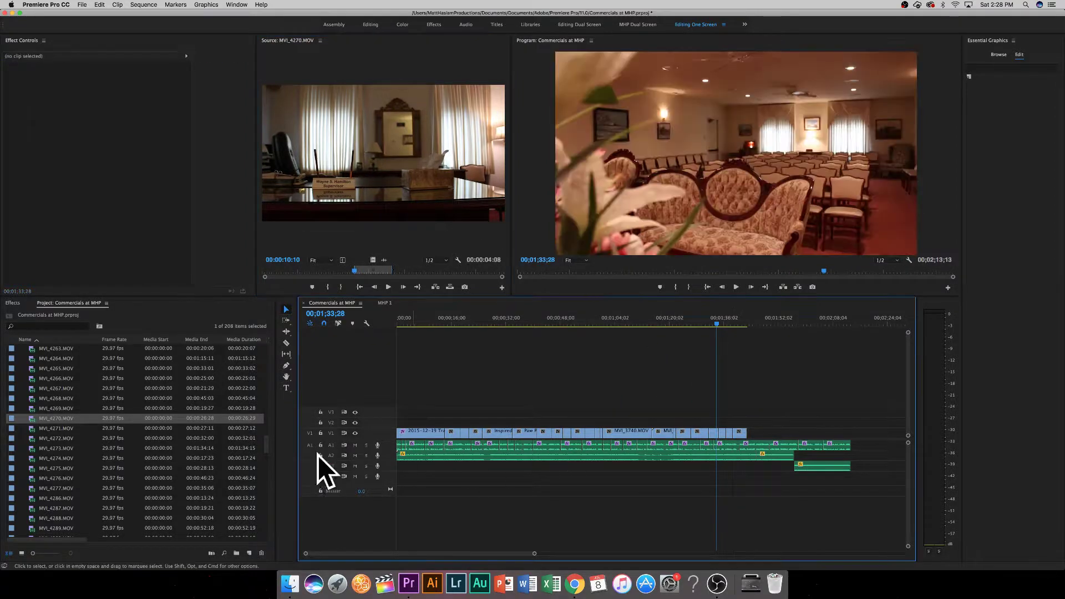
Preview MVI_4271.MOV and review the grandfather clock footage in MVI_4272.MOV up to 00:00:09:05.
double_click(58, 430)
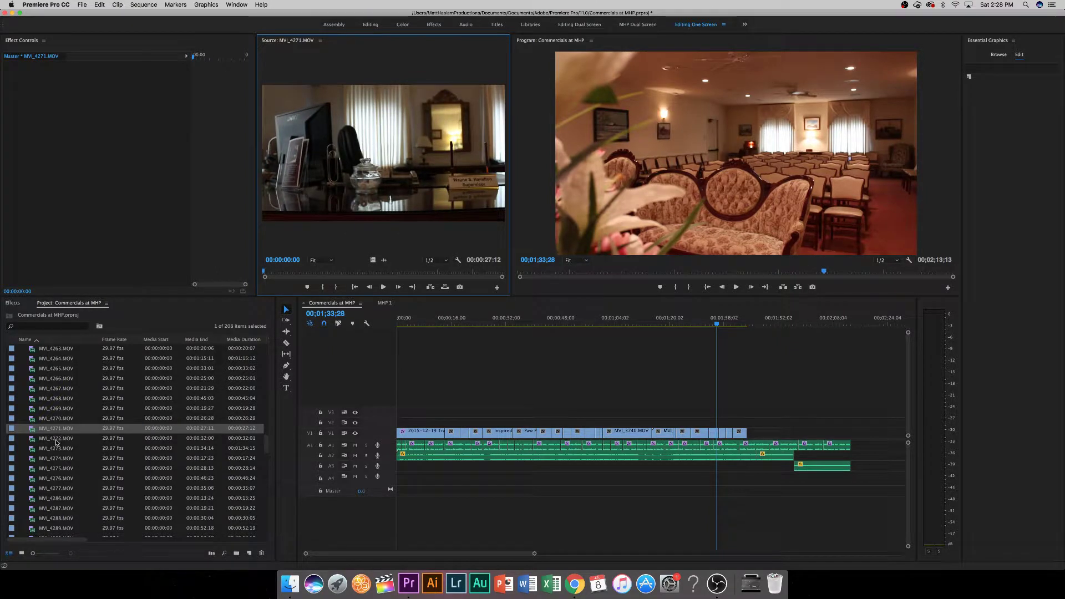
double_click(56, 438)
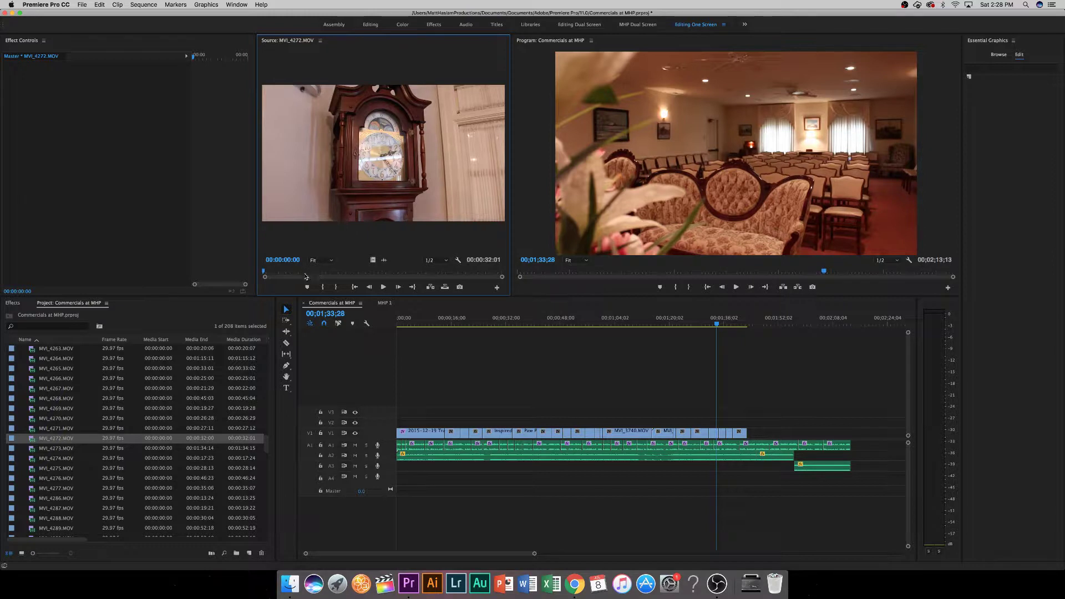
drag(284, 272, 331, 275)
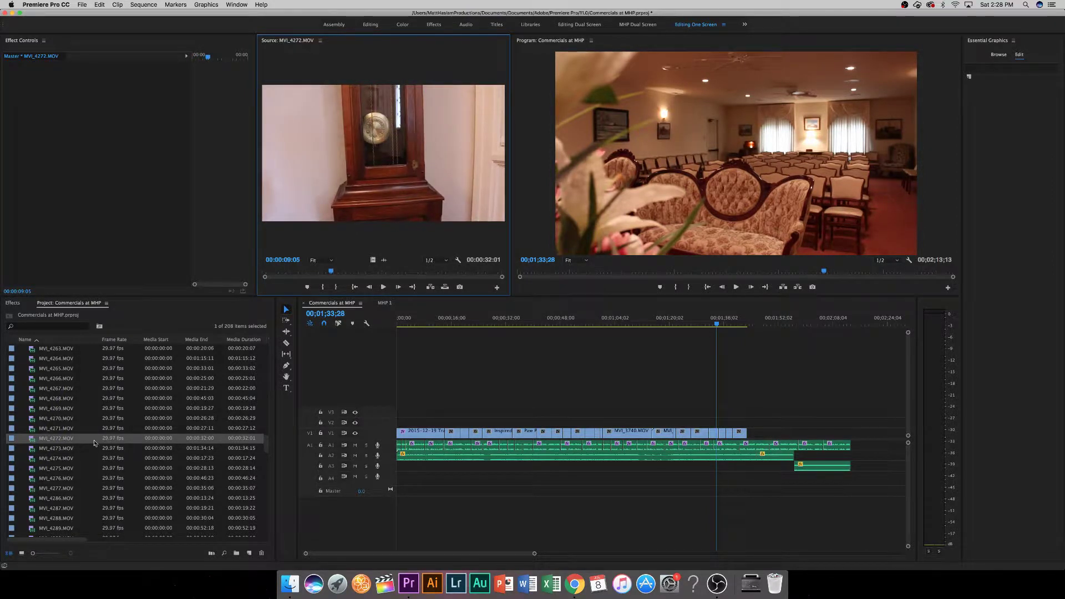
Review MVI_4273.MOV around 00:00:32:23 and 00:00:15:17, and examine the opening of MVI_4275.MOV up to 00:00:03:09.
click(64, 450)
double_click(65, 449)
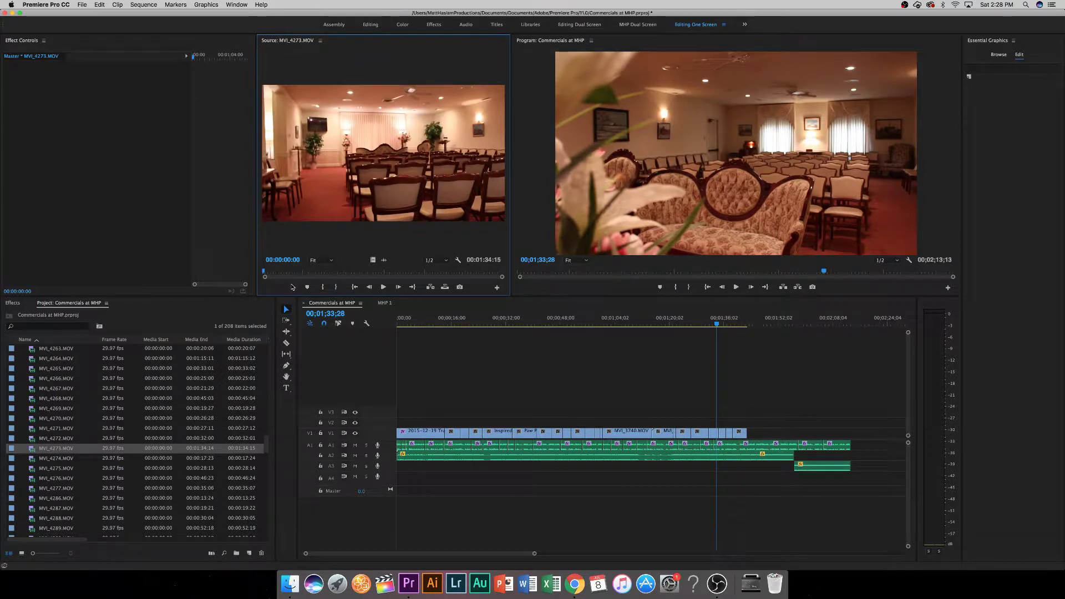
drag(284, 272, 347, 268)
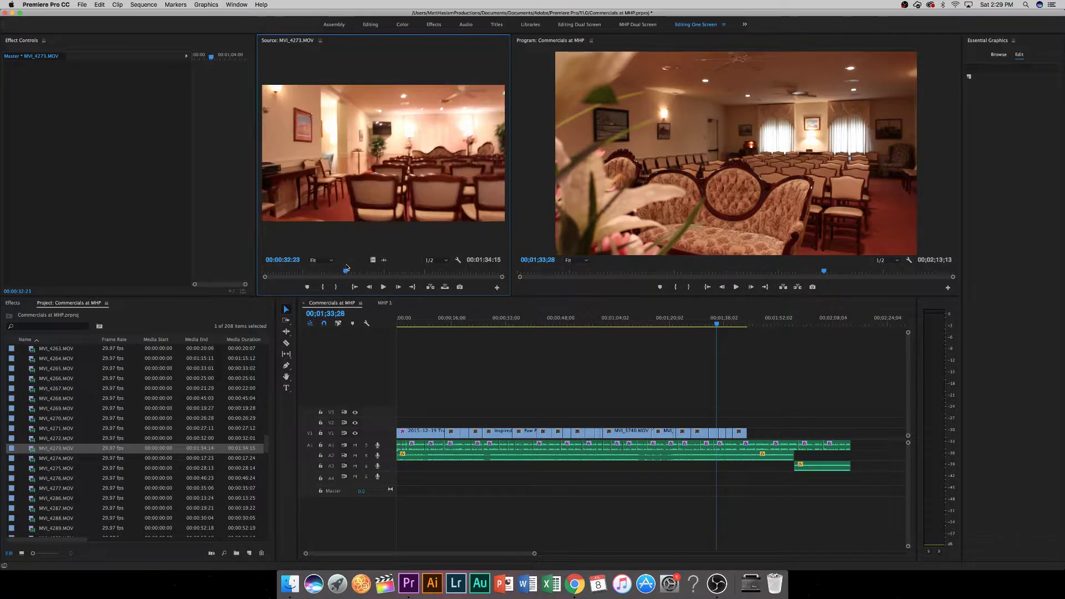
click(53, 459)
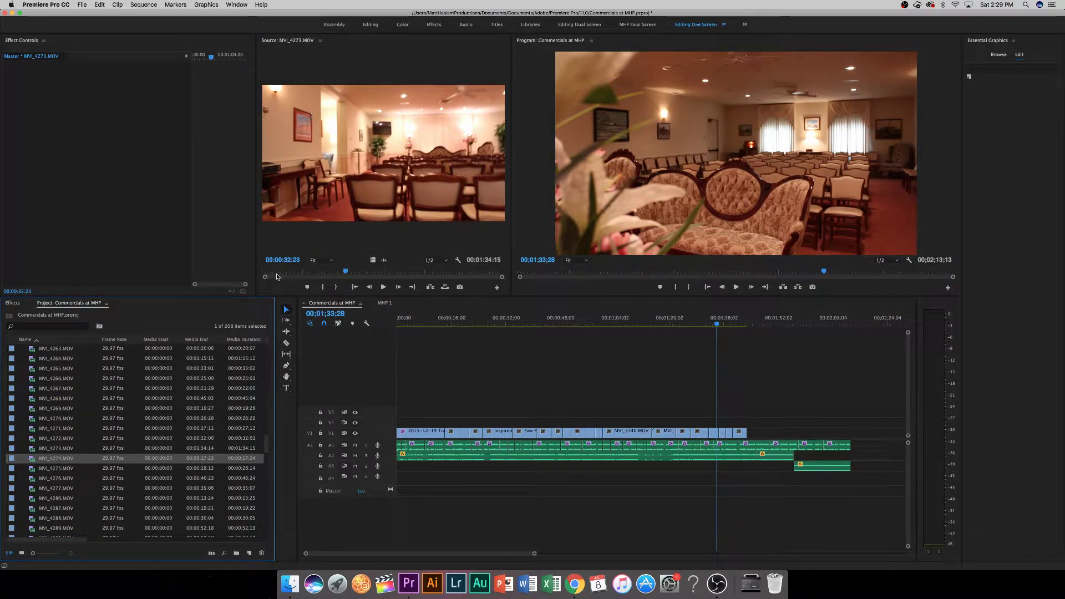
drag(277, 277, 301, 271)
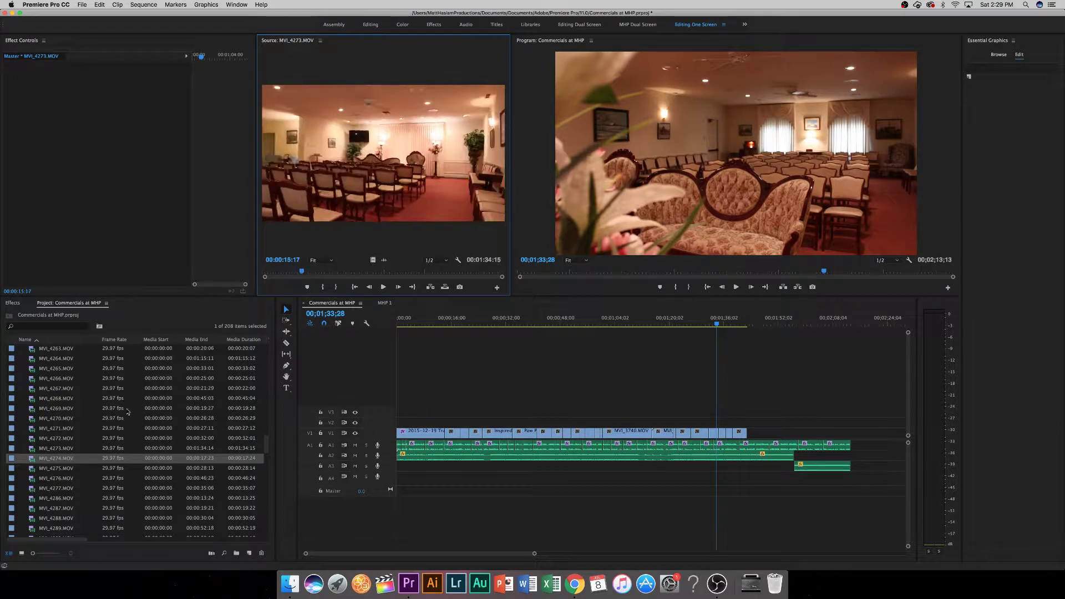
double_click(56, 468)
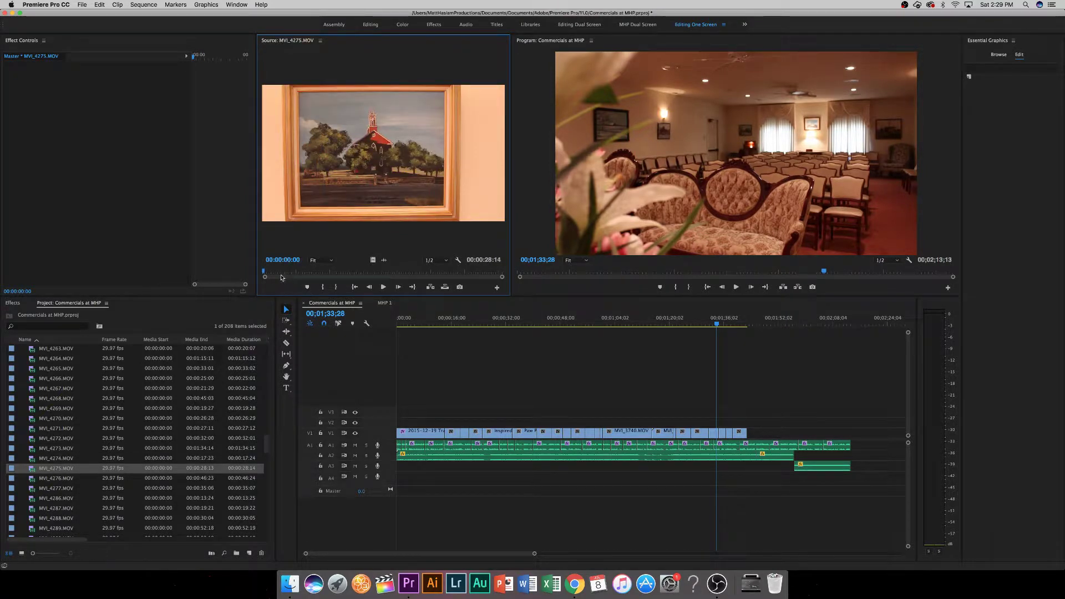
drag(281, 277, 290, 271)
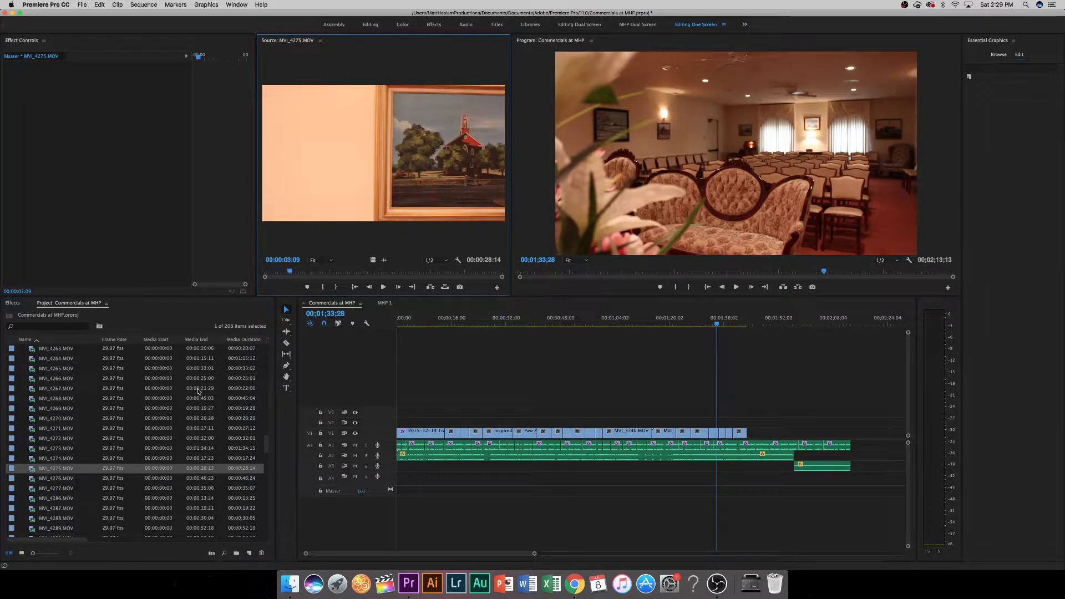
Open MVI_4276.MOV and review its footage through 00:00:46:12.
double_click(58, 479)
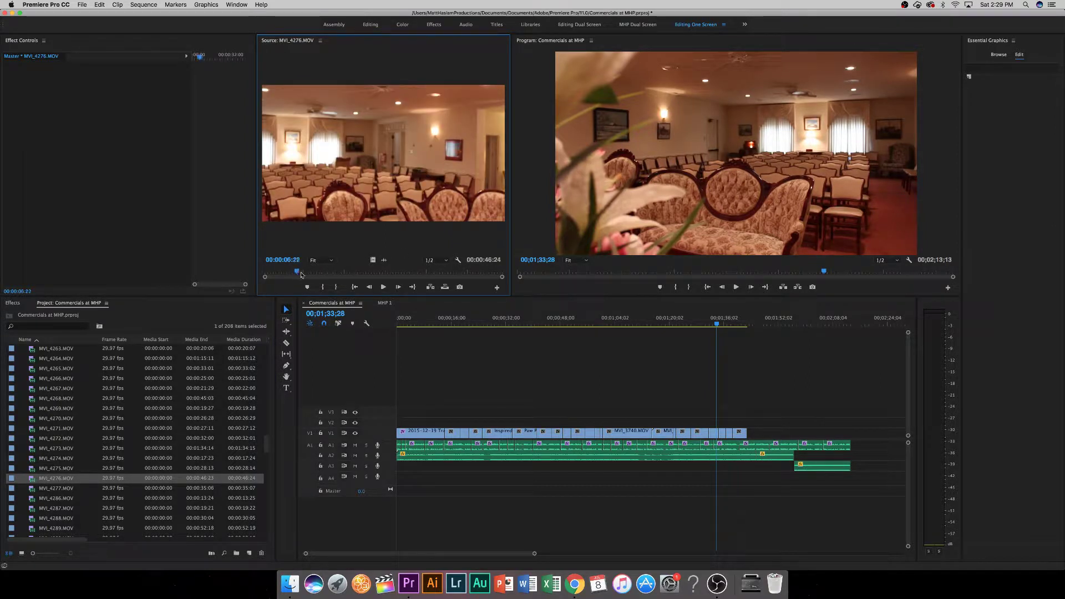
drag(299, 274, 502, 273)
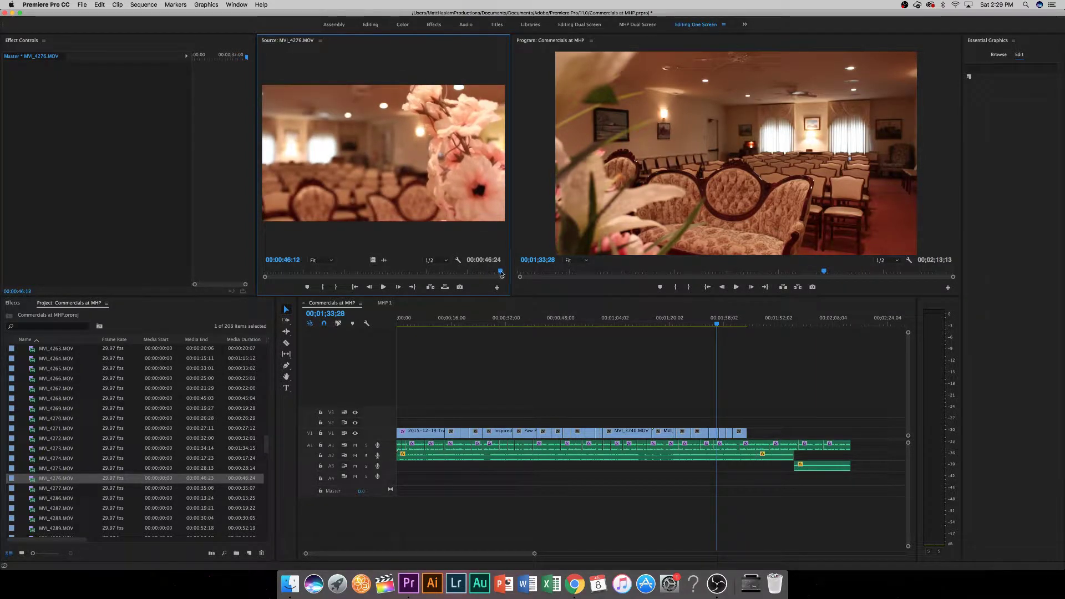
Mark a 00:00:02:22 range near the start of MVI_4277.MOV and append its video to the end of V1.
double_click(67, 490)
key(space)
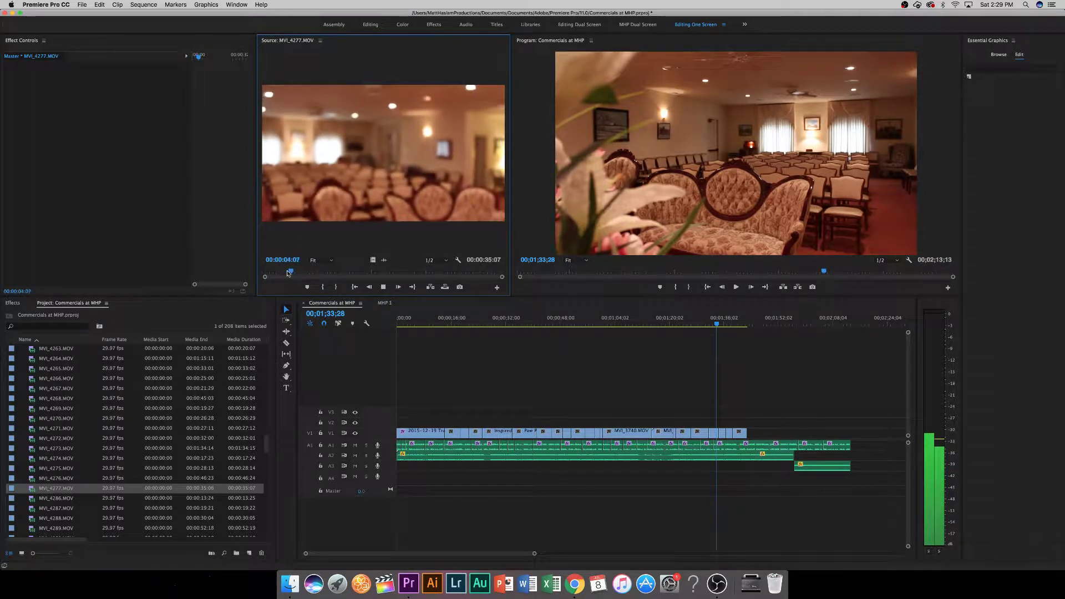
key(space)
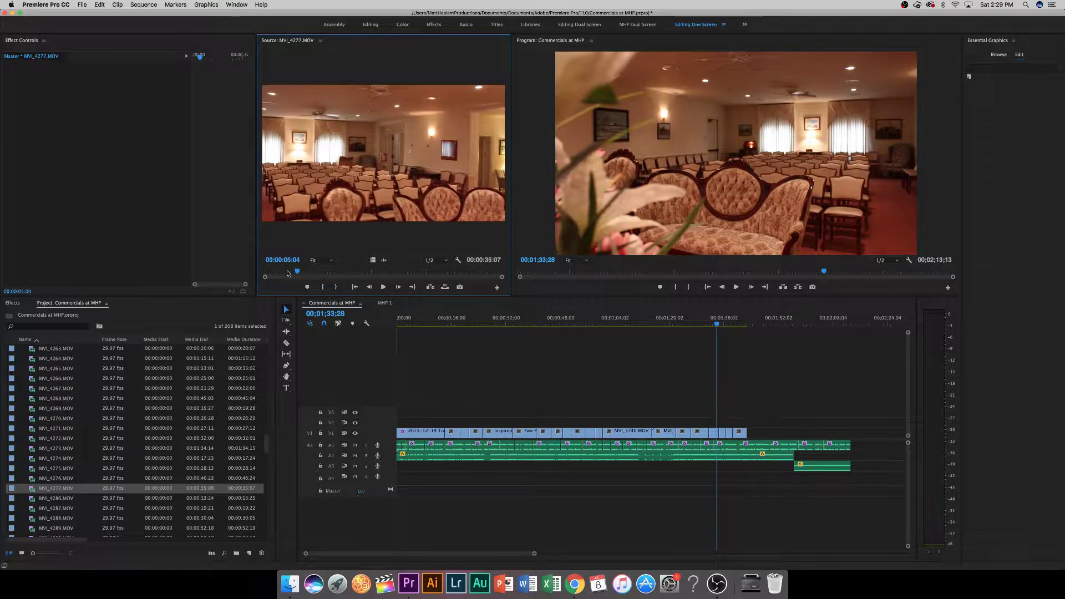
click(334, 288)
mouse_move(304, 274)
mouse_down()
mouse_move(274, 275)
mouse_move(302, 276)
mouse_up()
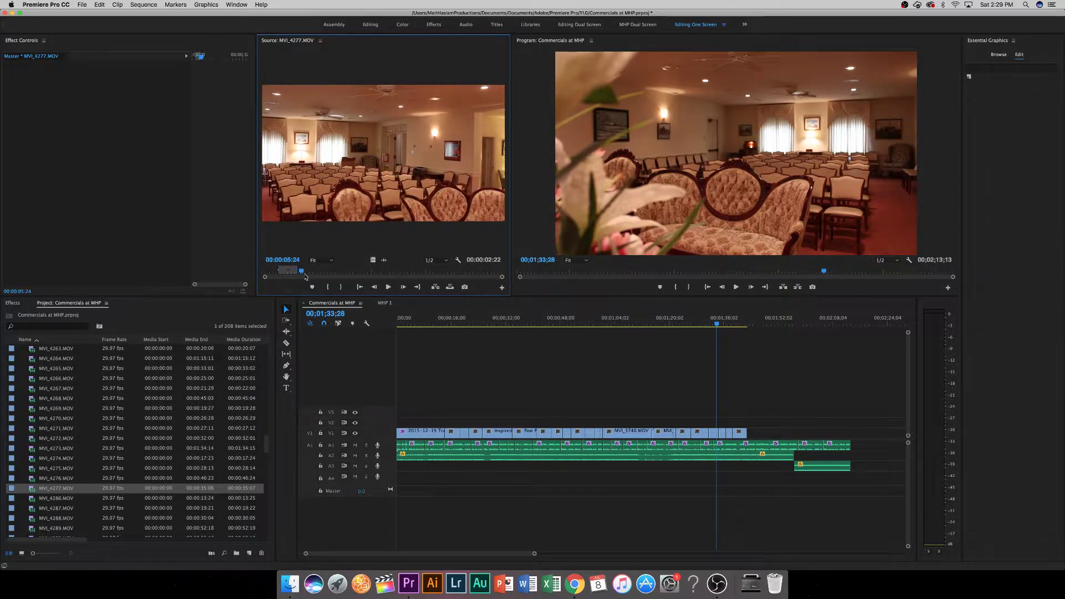
drag(437, 311, 752, 434)
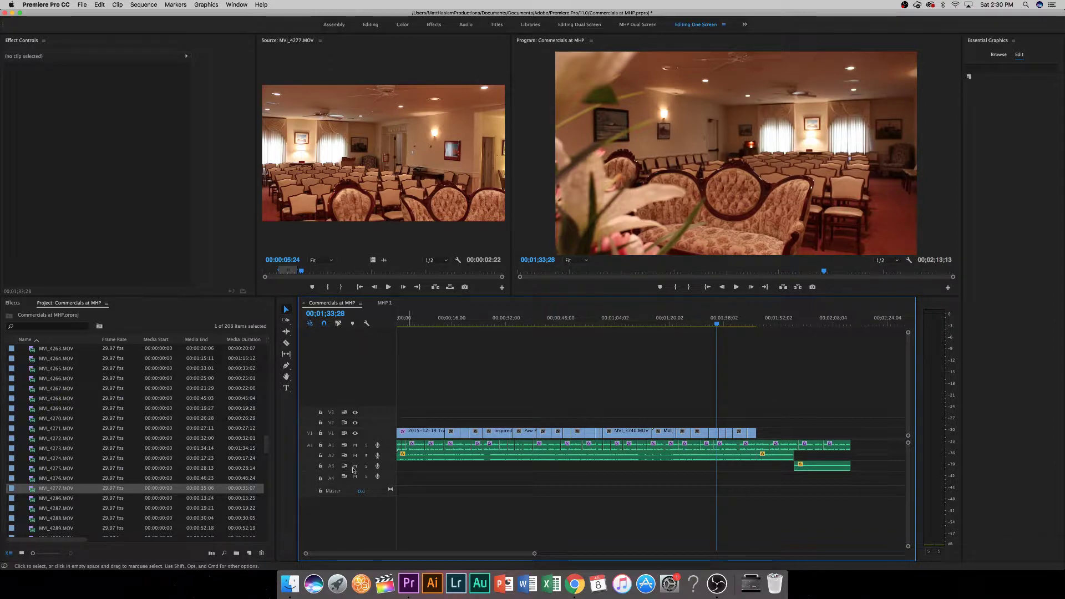
Mark a 00:00:03:06 range of MVI_4286.MOV from 00:00:08:17 to 00:00:11:22 and append its video to the end of V1.
scroll(111, 468, down, 2)
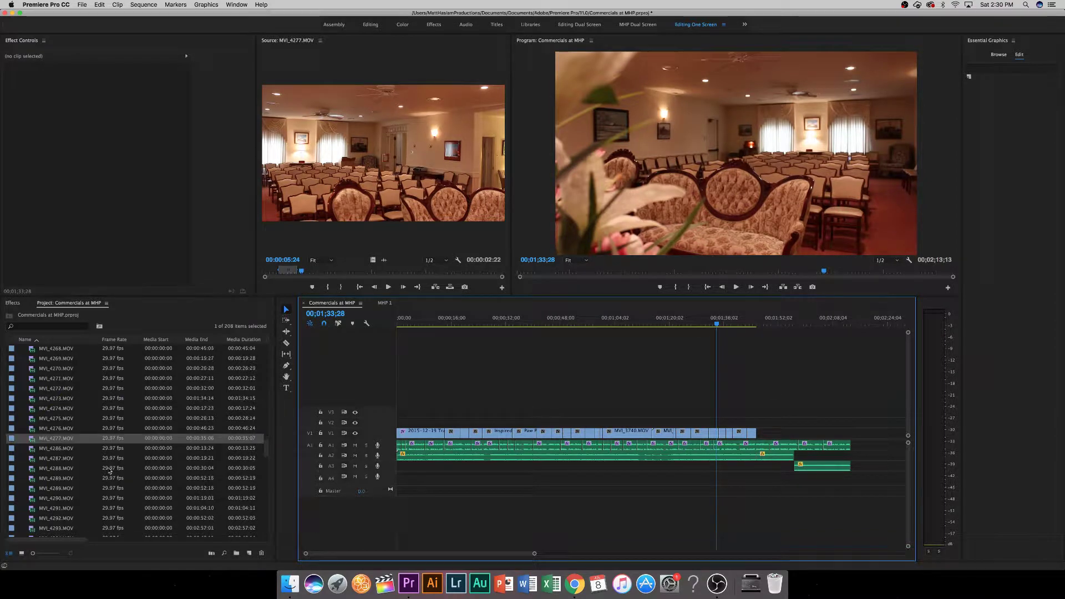
double_click(61, 450)
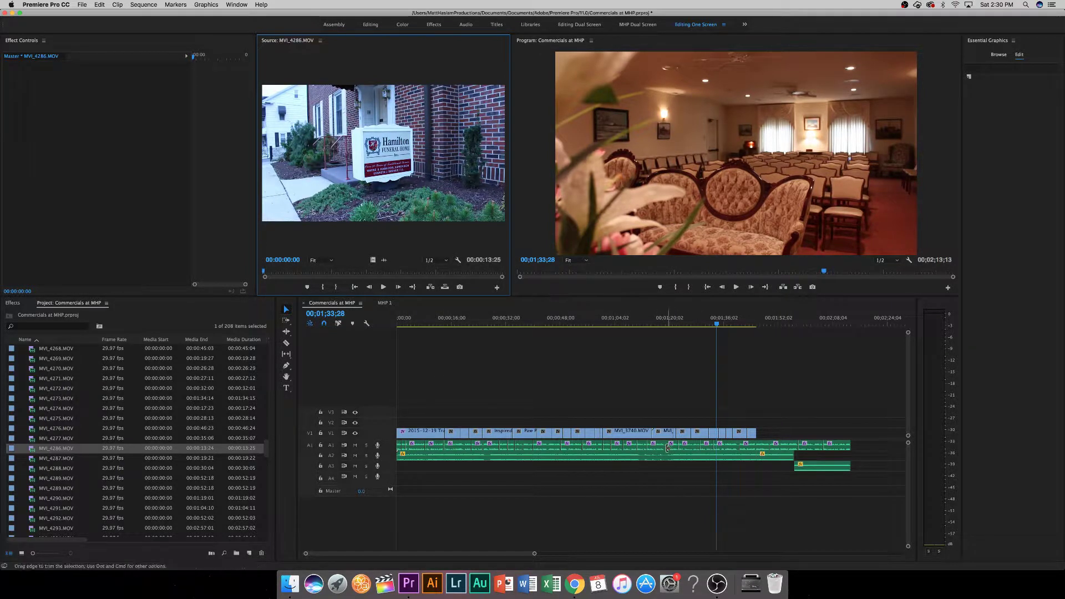
click(72, 458)
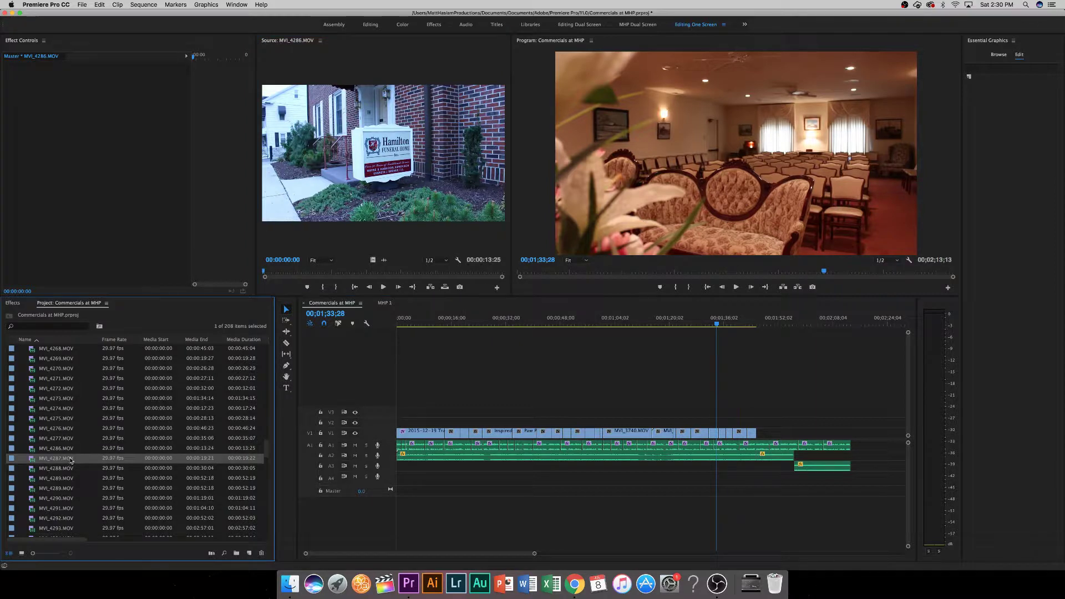
click(71, 459)
double_click(32, 460)
double_click(33, 449)
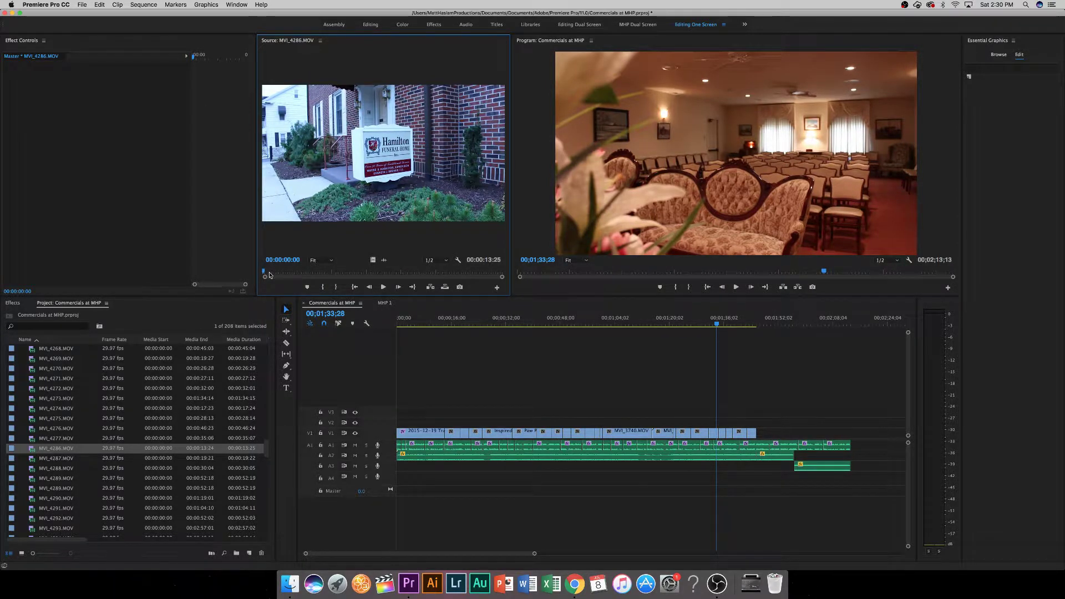
drag(266, 274, 411, 264)
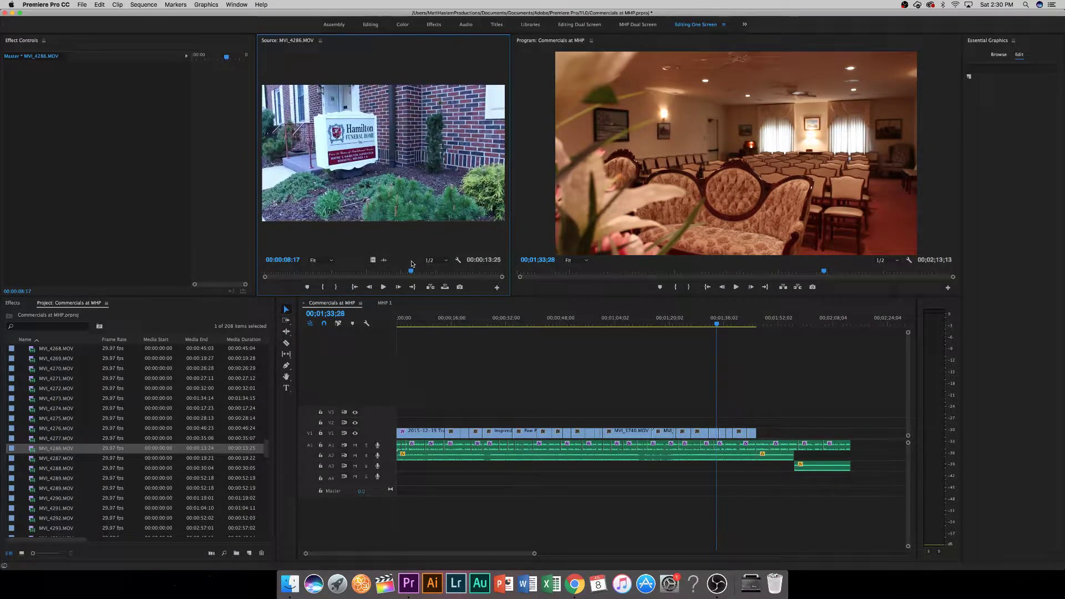
click(322, 288)
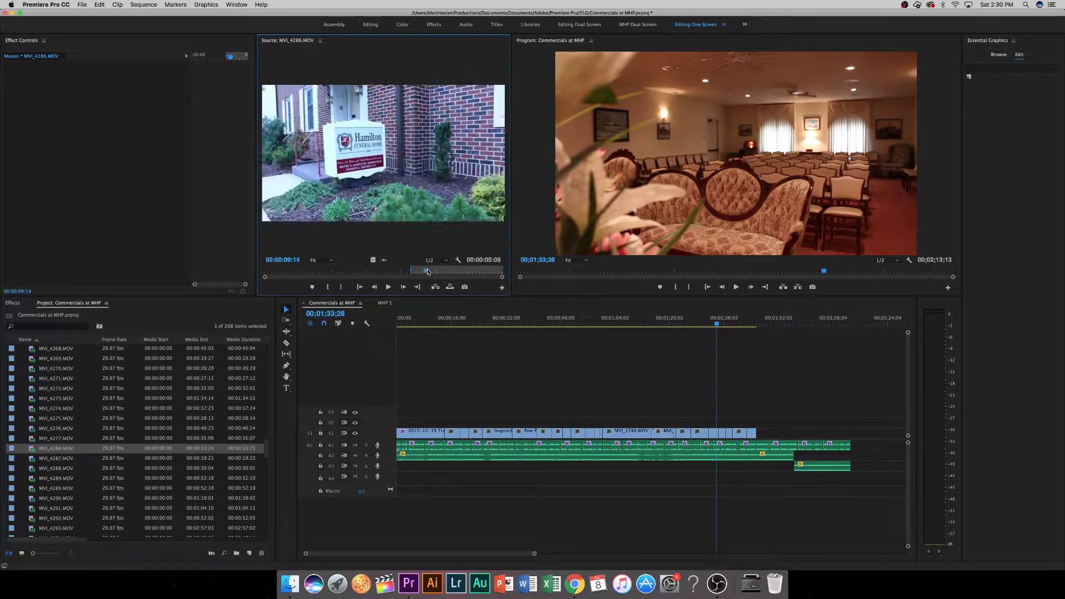
drag(444, 270, 465, 271)
click(341, 287)
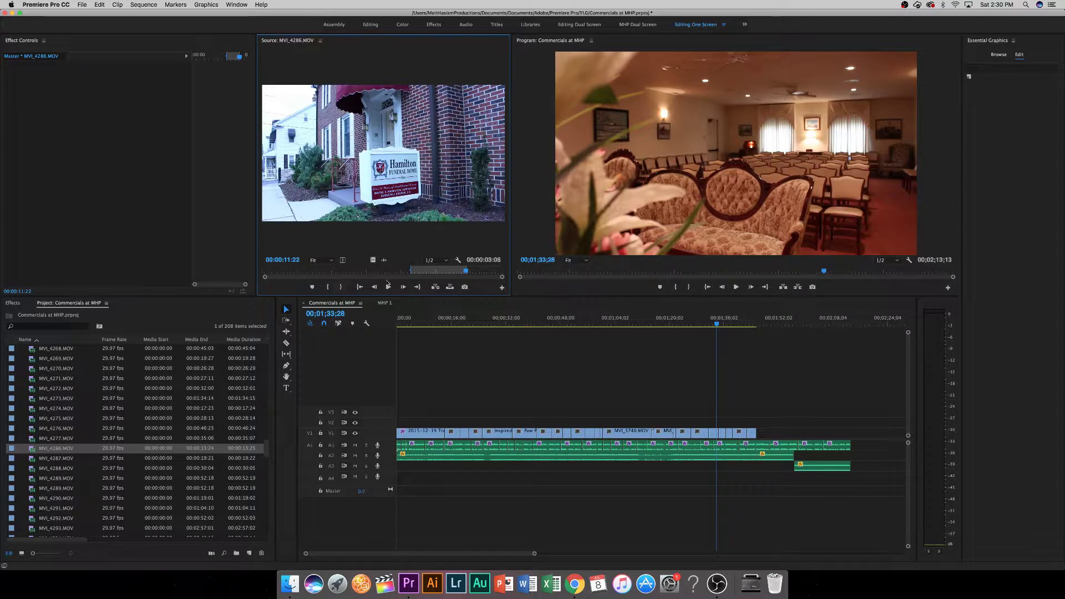
key(space)
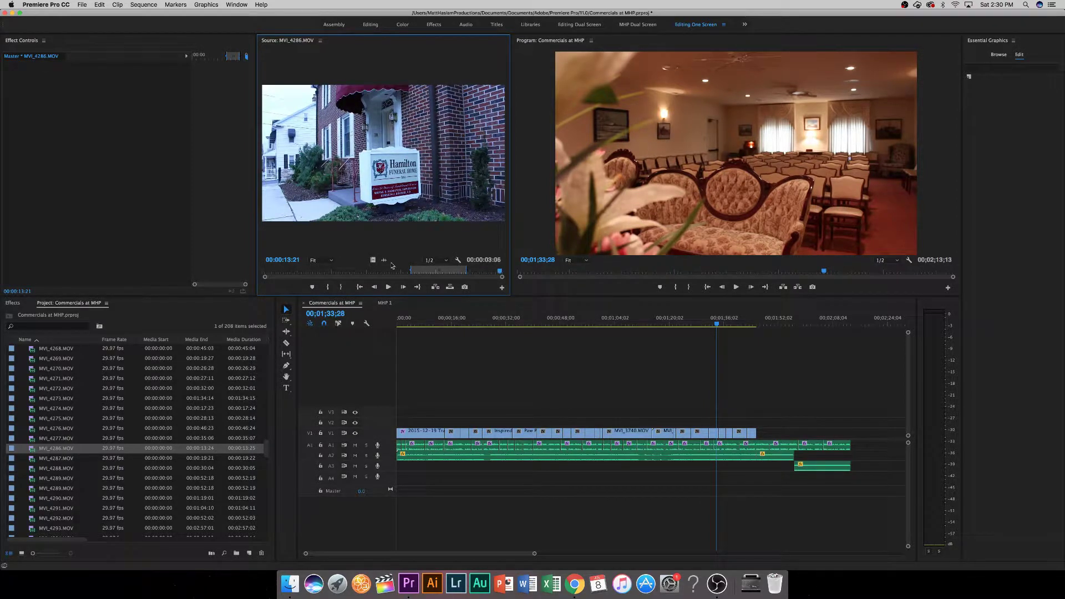
drag(374, 259, 761, 434)
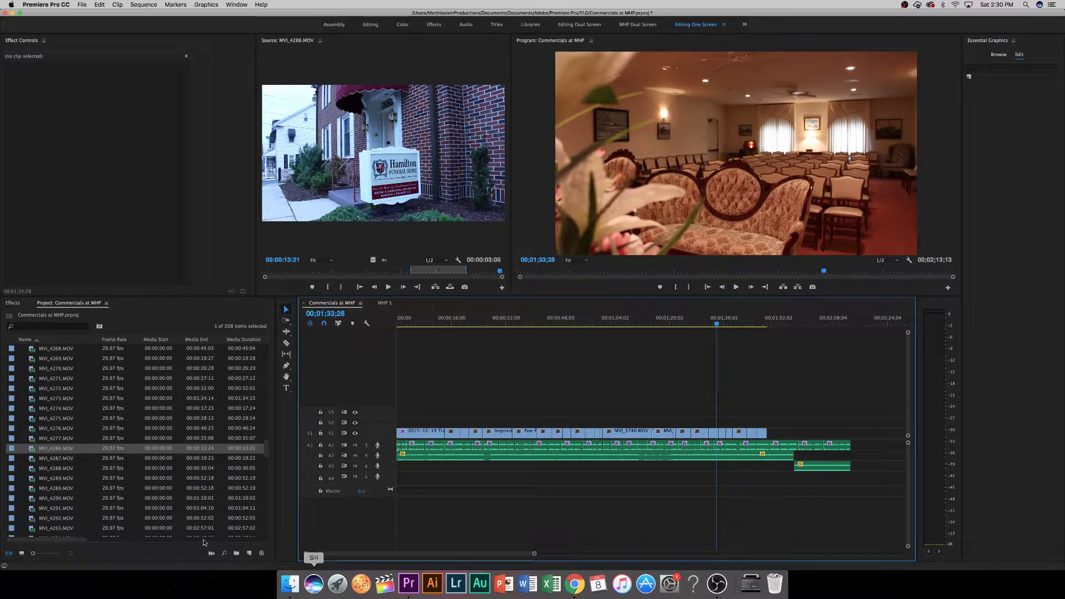
Review MVI_4287.MOV up to 00:00:16:15, the mural footage in MVI_4288.MOV, and the two MVI_4289.MOV salon clips.
double_click(52, 458)
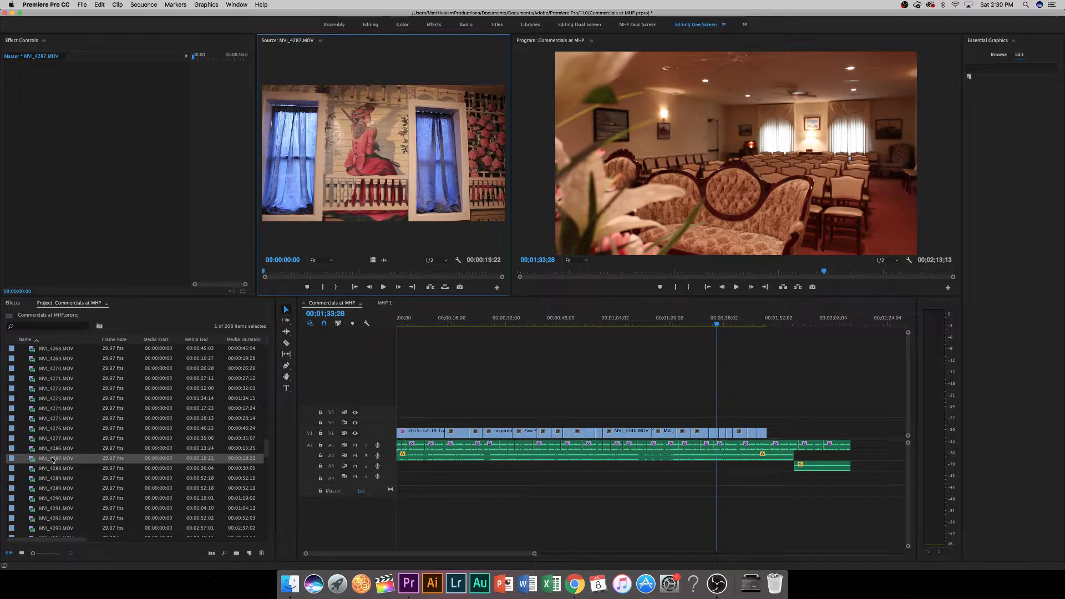
drag(269, 274, 463, 284)
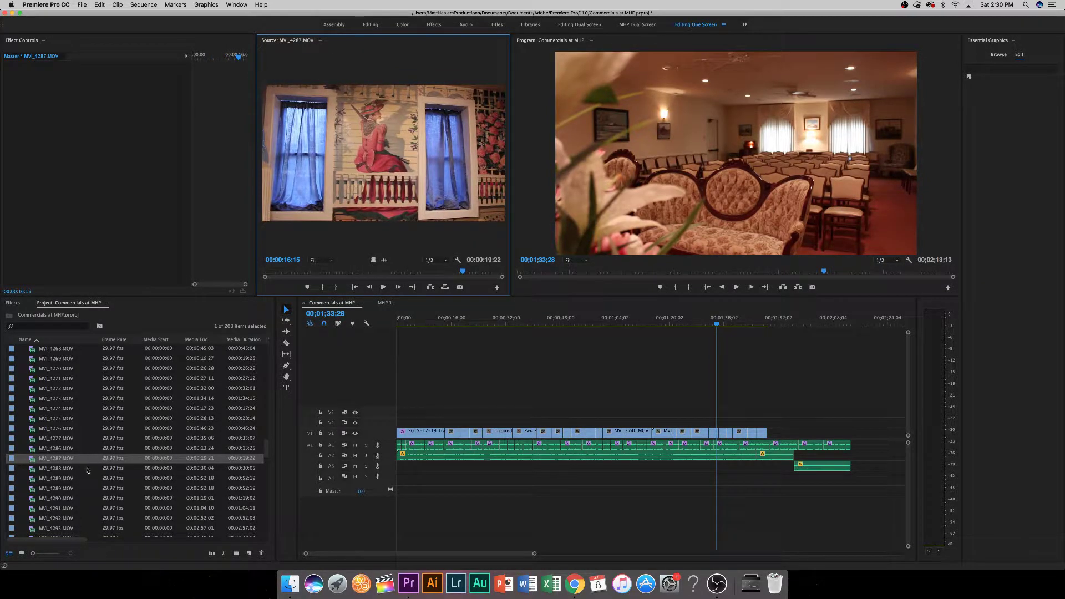
click(68, 469)
double_click(68, 469)
key(End)
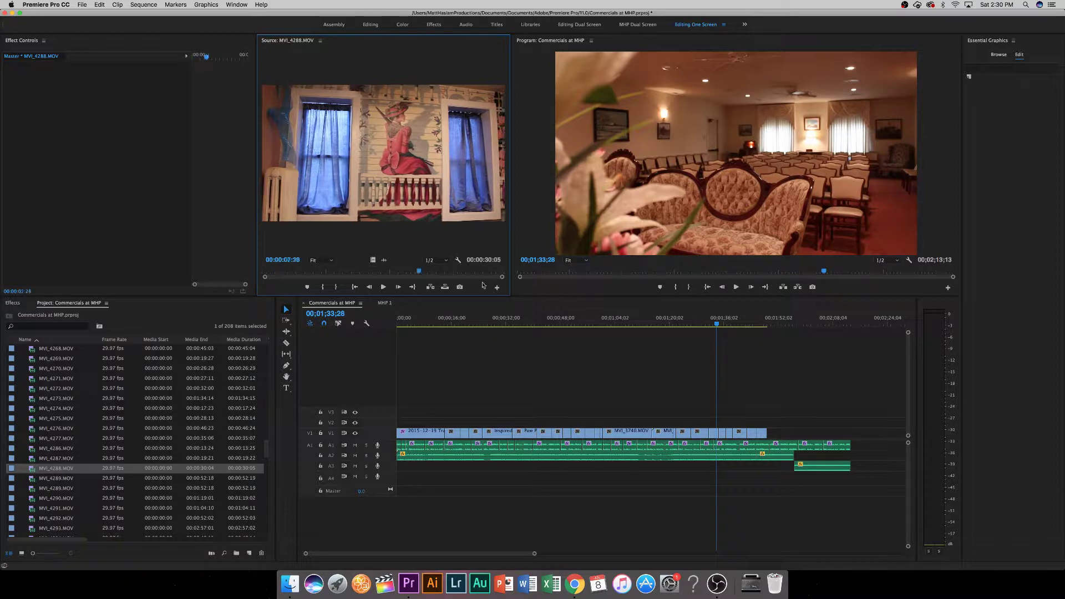
double_click(47, 481)
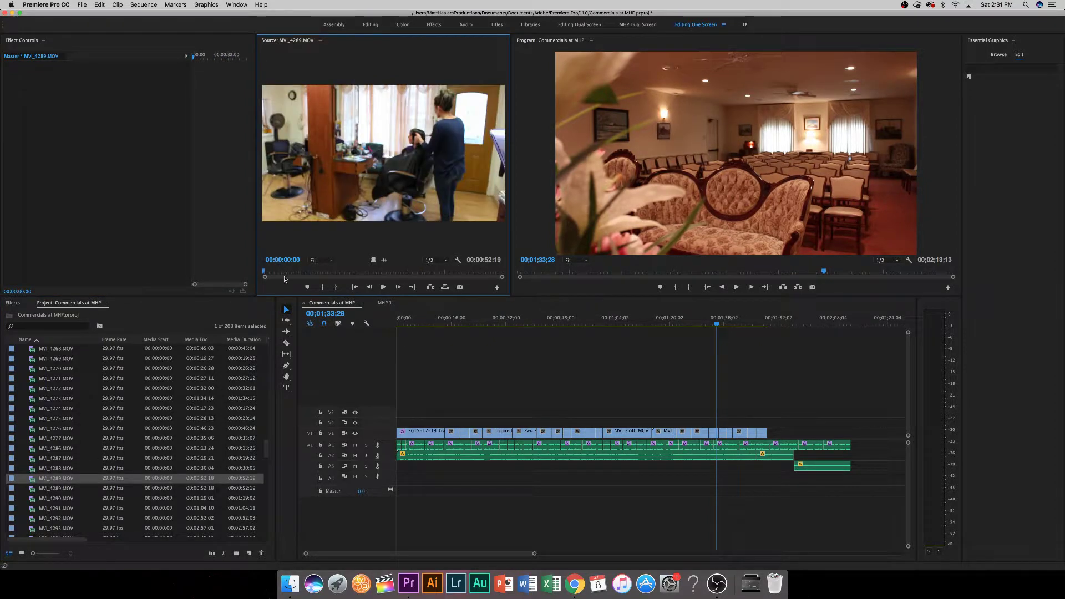
double_click(59, 489)
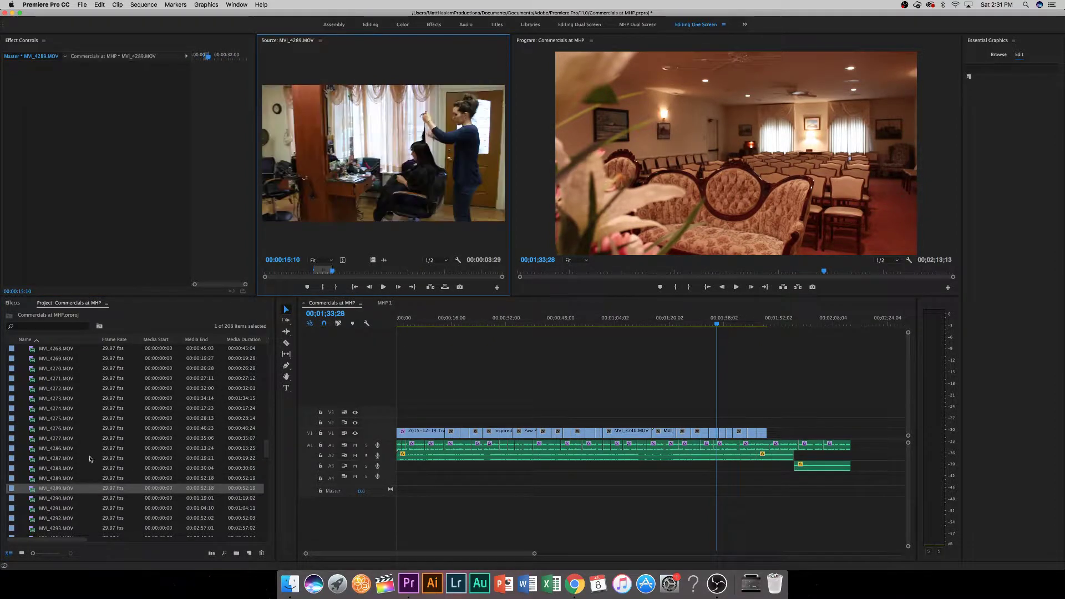
key(super+i)
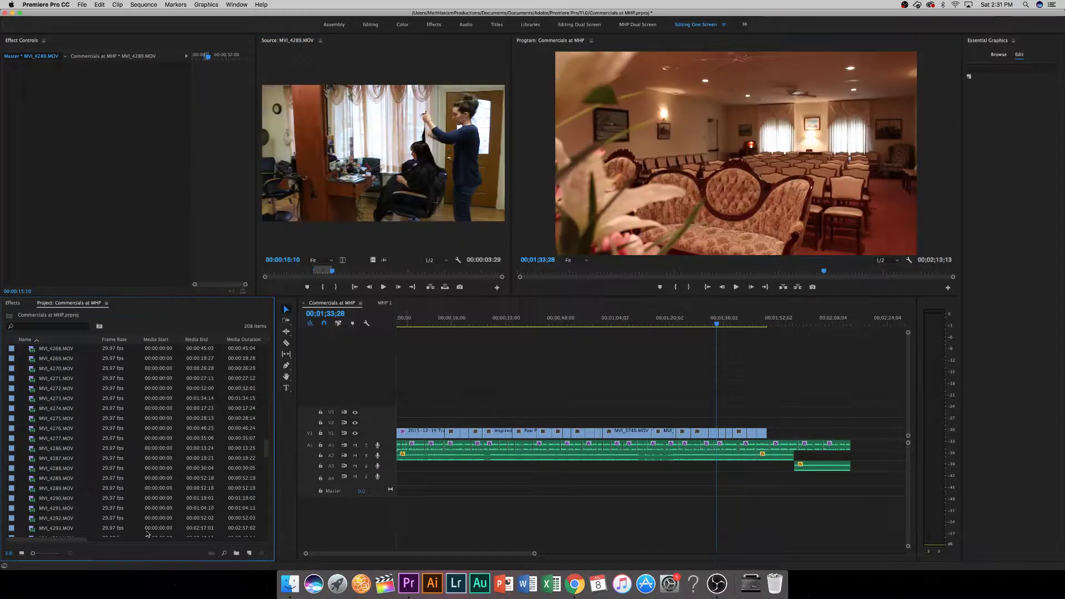
Mark a 00:00:00:27 range of MVI_4290.MOV ending at 00:00:18:28 and append its video to the end of V1.
double_click(48, 499)
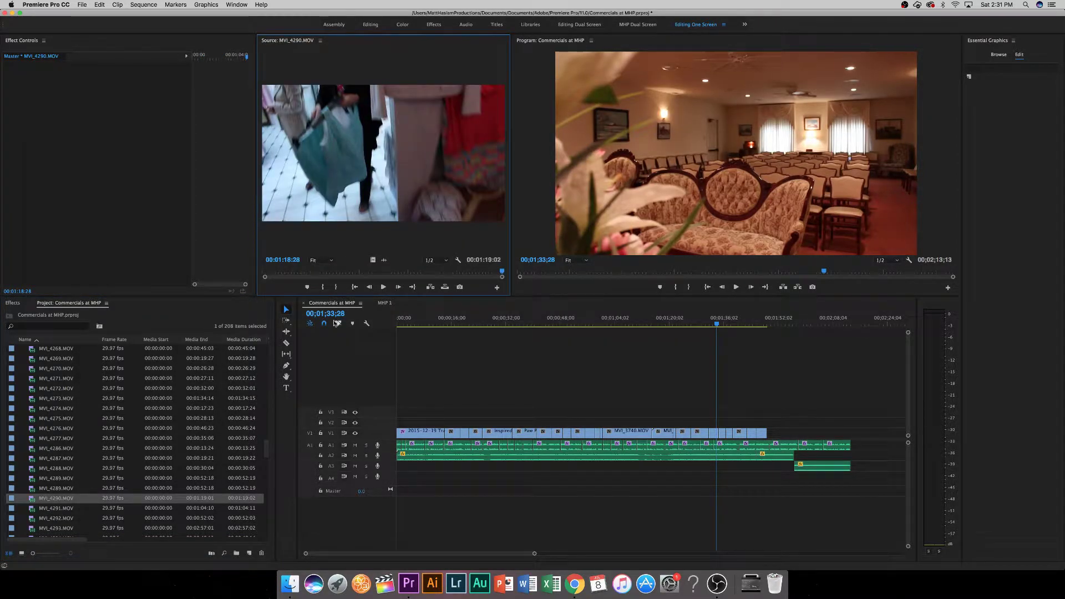
key(space)
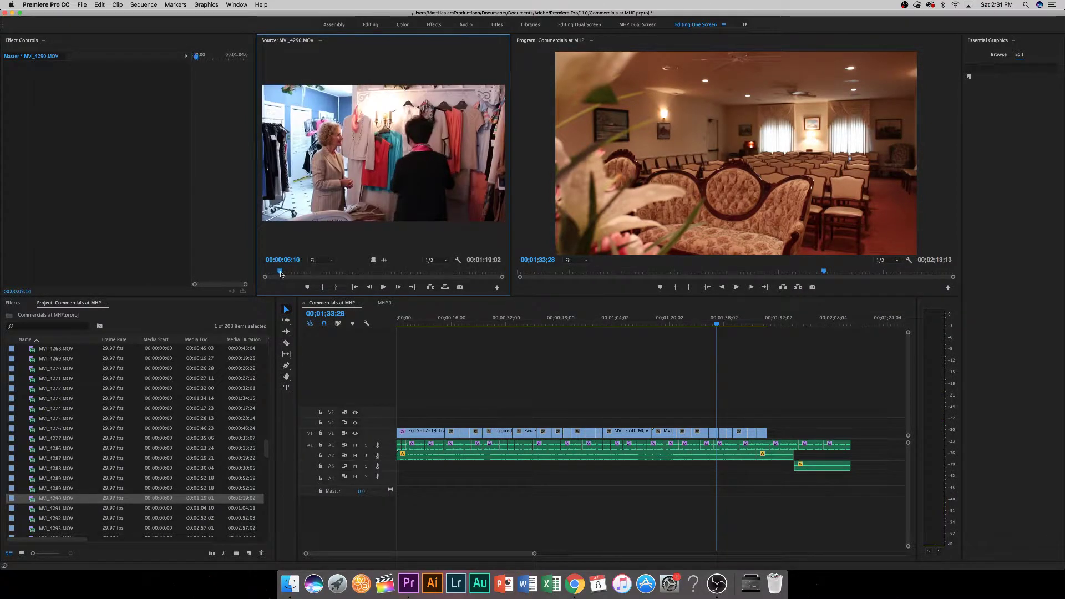
key(space)
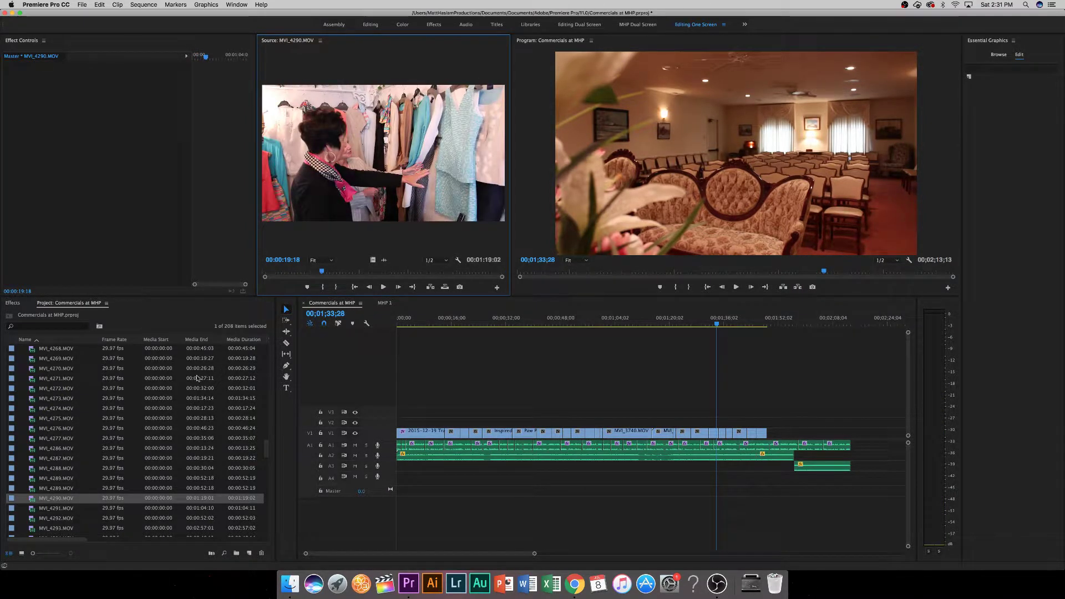
click(306, 272)
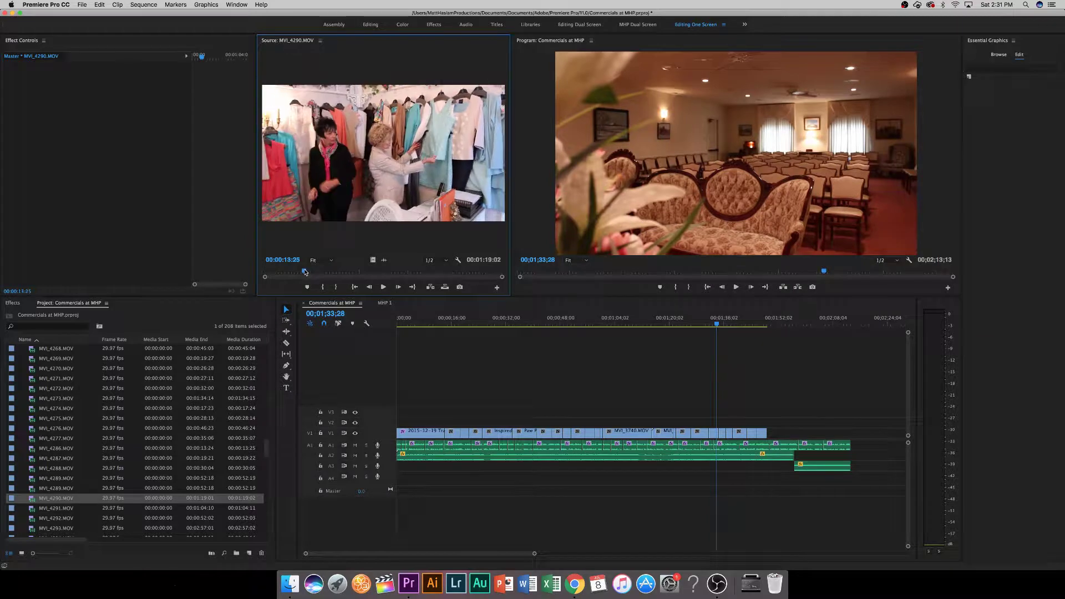
key(space)
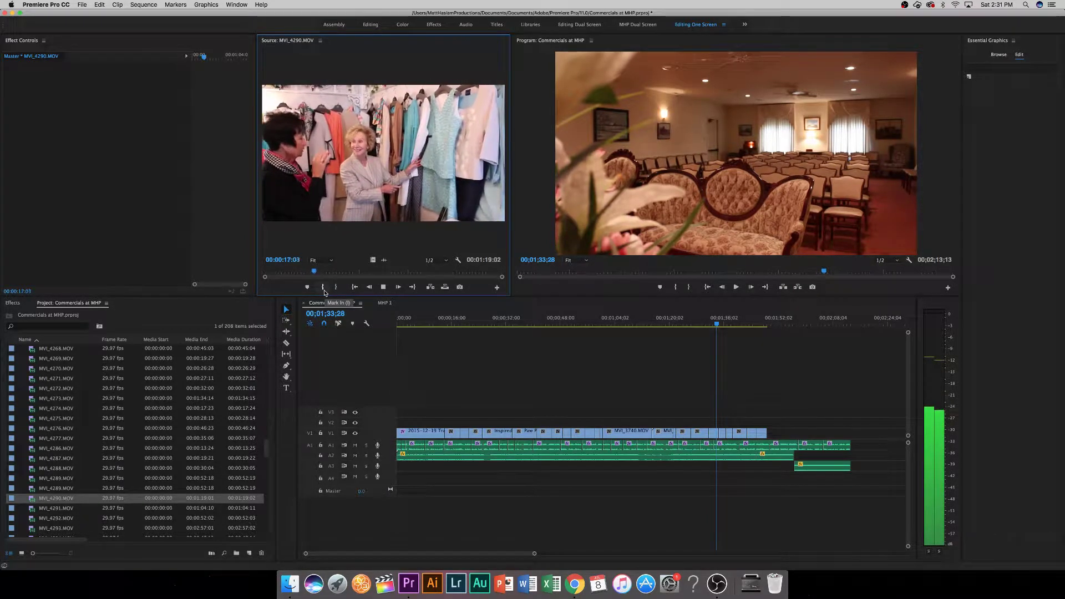
click(324, 288)
key(space)
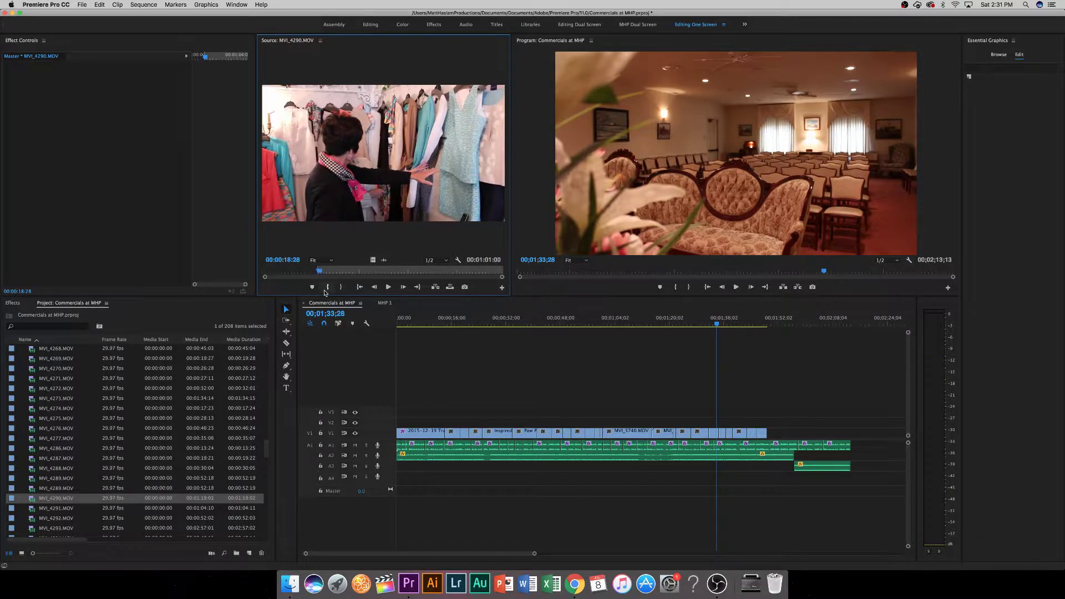
click(340, 287)
drag(371, 260, 768, 433)
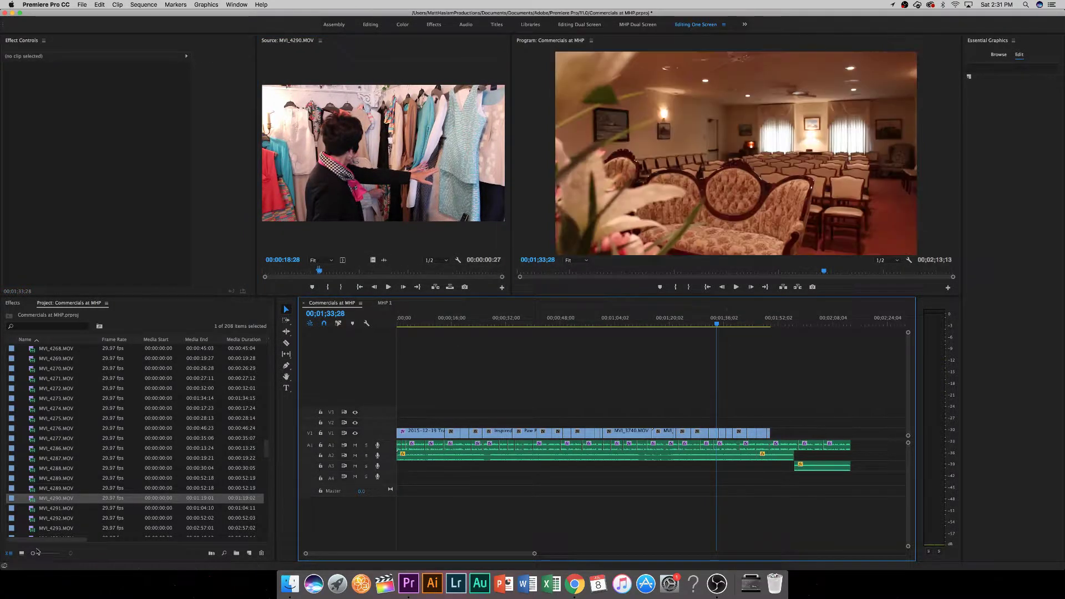
Preview the clothing shop clips MVI_4291.MOV through MVI_4296.MOV in order, and open MVI_4297.MOV.
double_click(30, 509)
scroll(63, 479, down, 3)
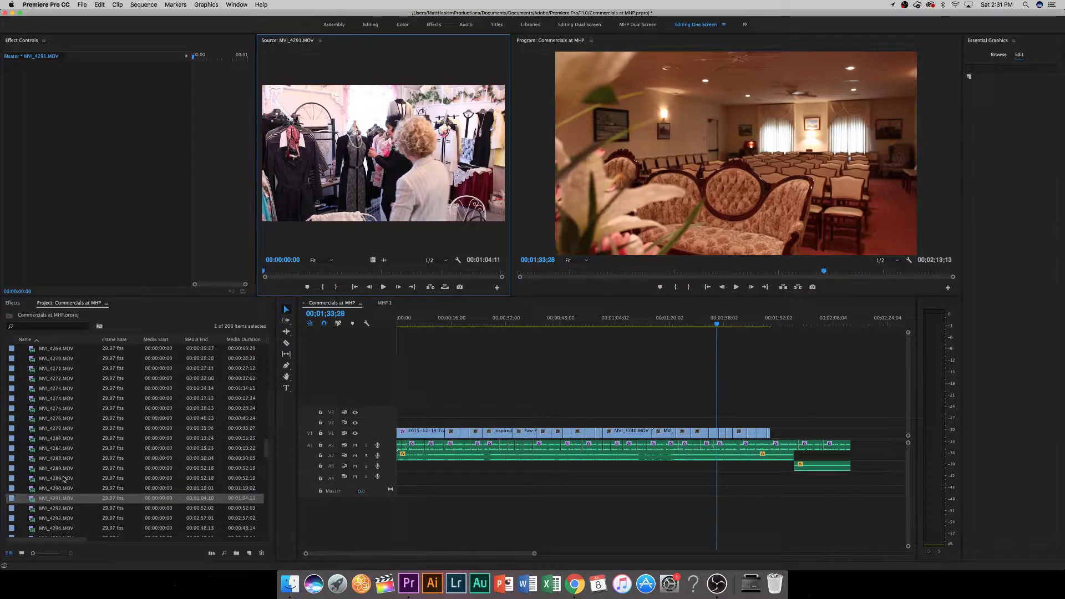
double_click(35, 469)
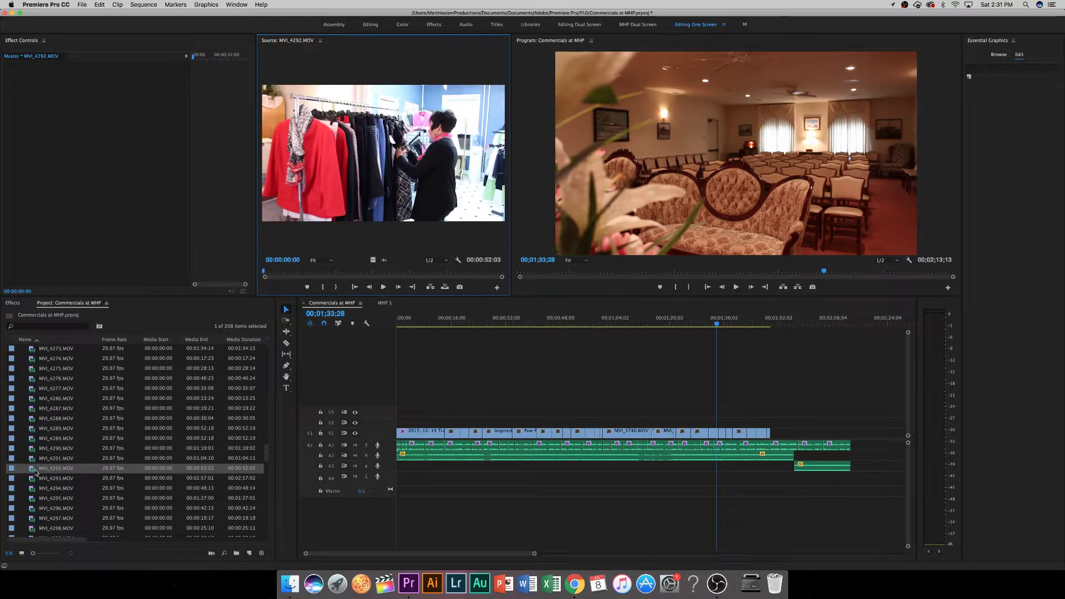
double_click(34, 478)
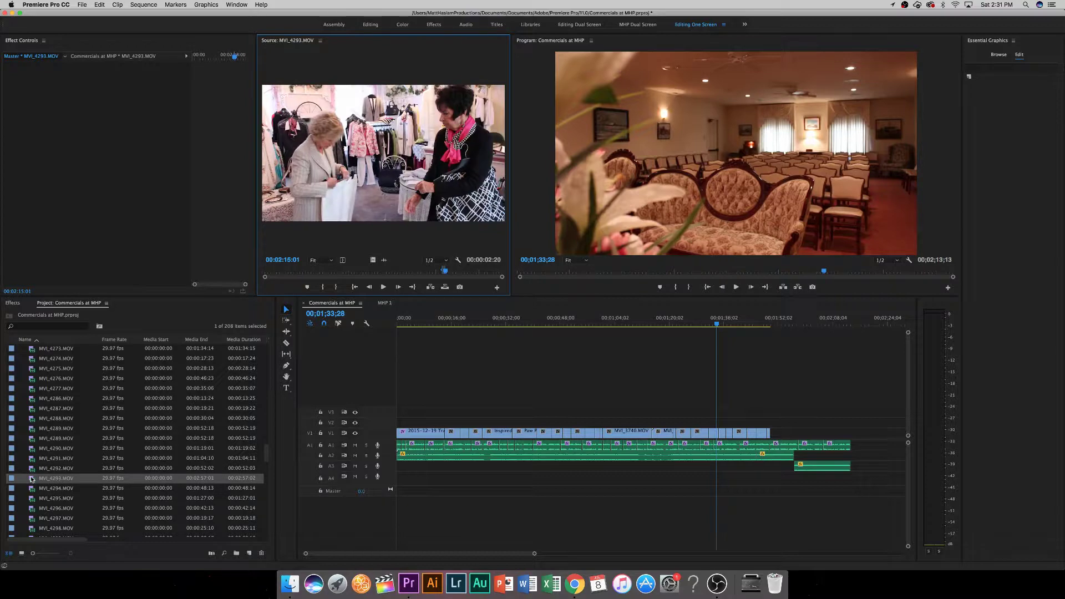
double_click(31, 488)
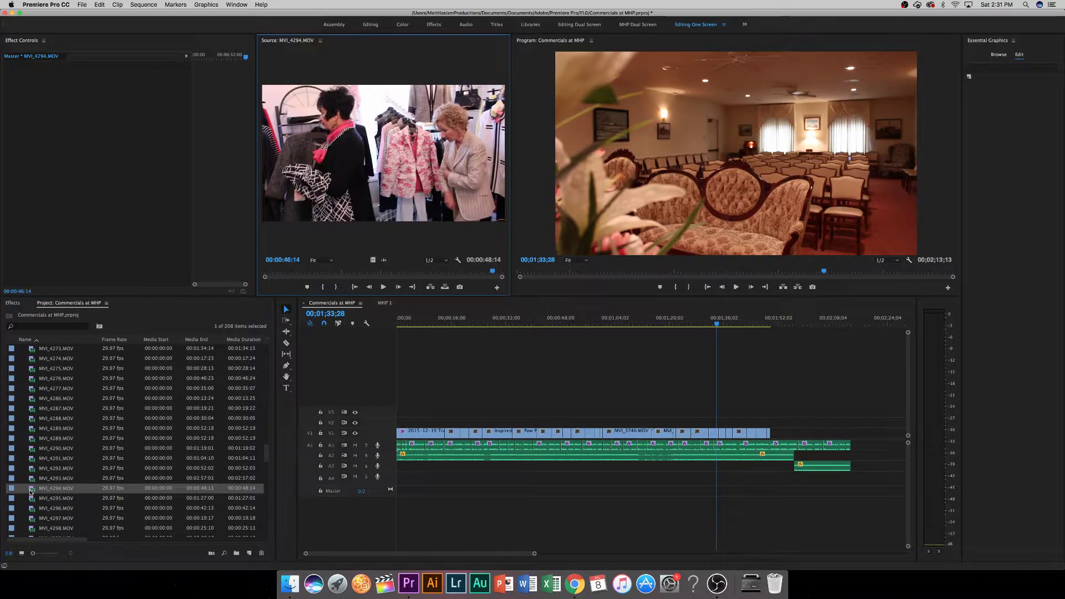
double_click(32, 498)
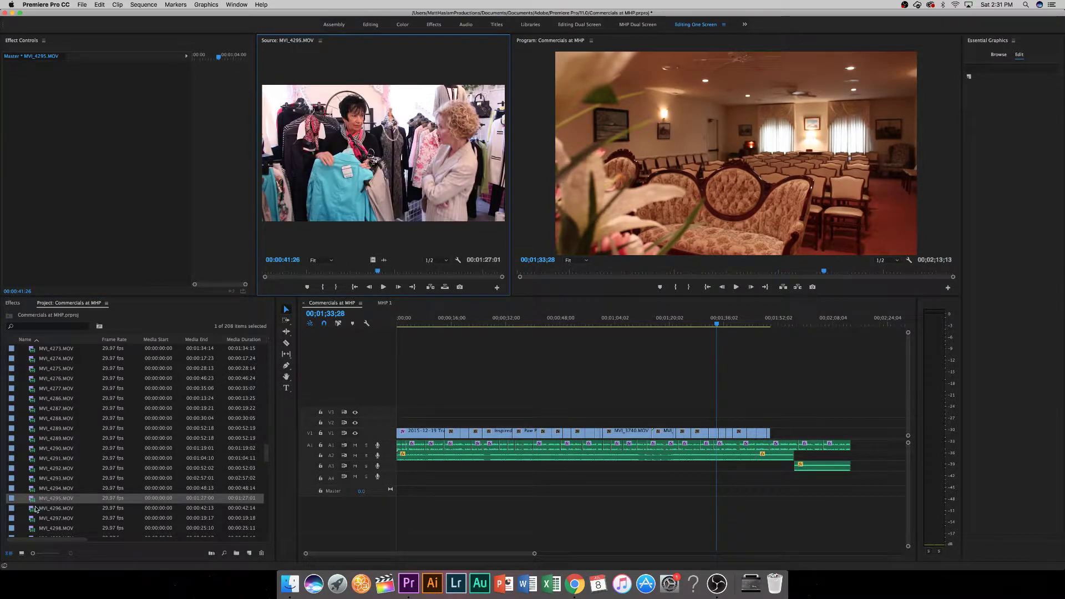
double_click(35, 508)
scroll(36, 502, down, 2)
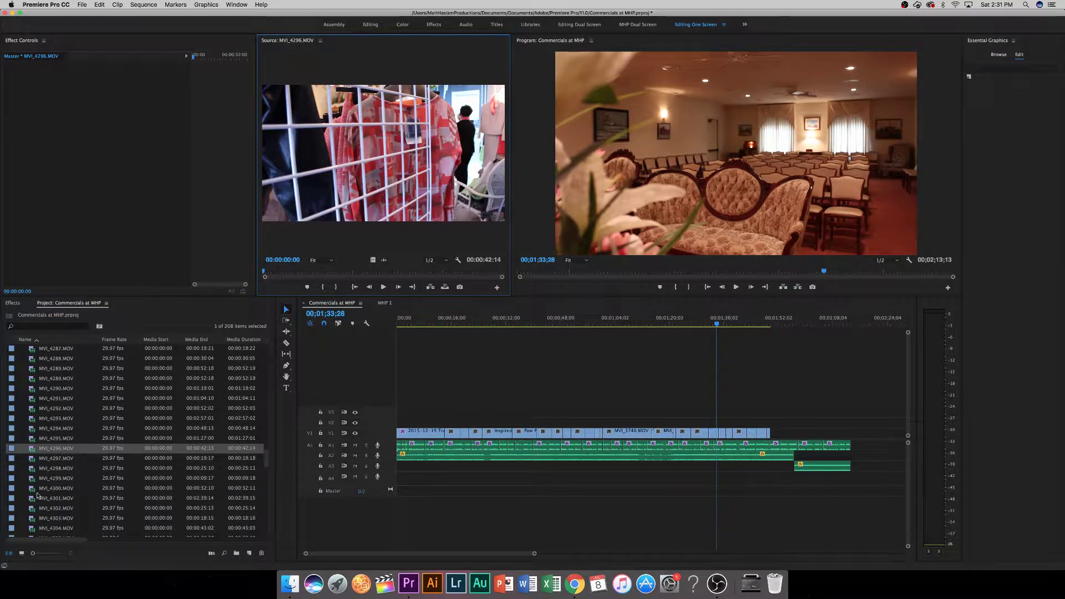
key(Down)
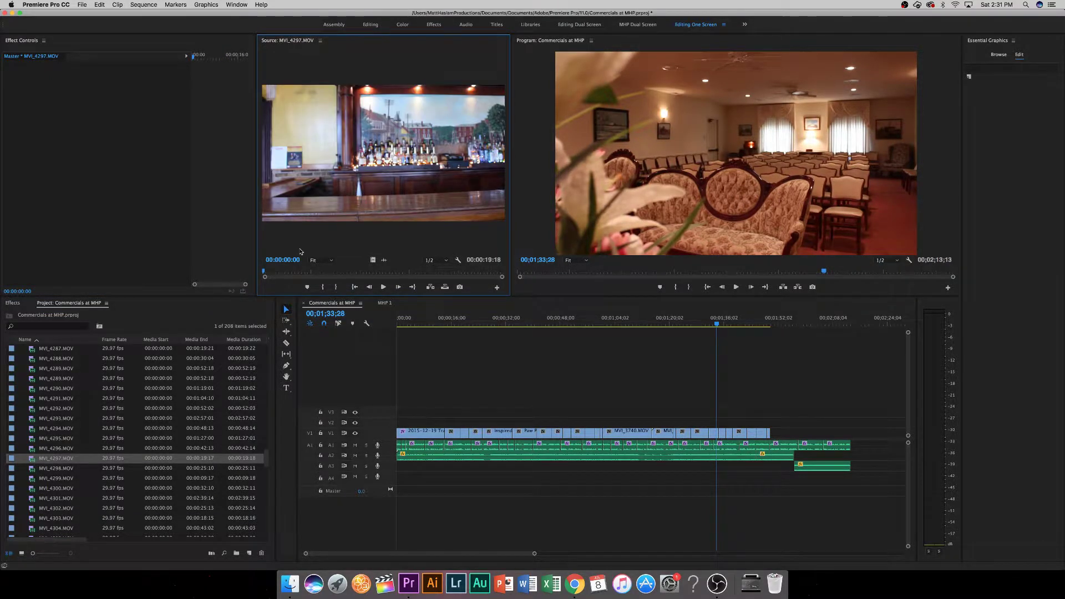
Mark a 00:00:05:06 range of MVI_4297.MOV starting at 00:00:01:05 and append its video to the end of V1.
mouse_move(268, 272)
mouse_down()
mouse_move(341, 267)
mouse_move(277, 273)
mouse_up()
click(336, 287)
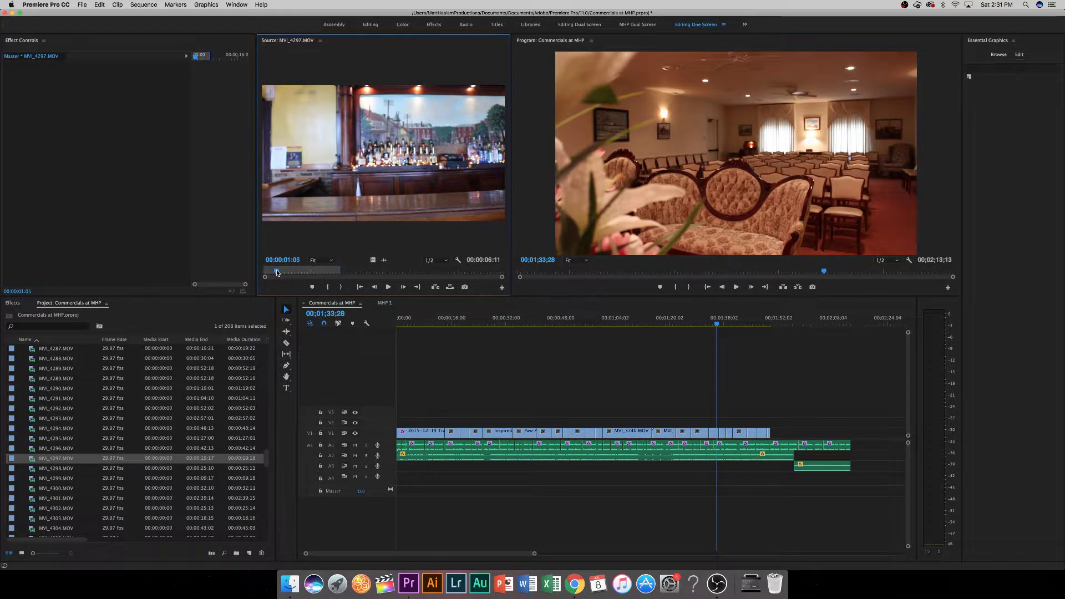
click(328, 286)
drag(373, 259, 777, 439)
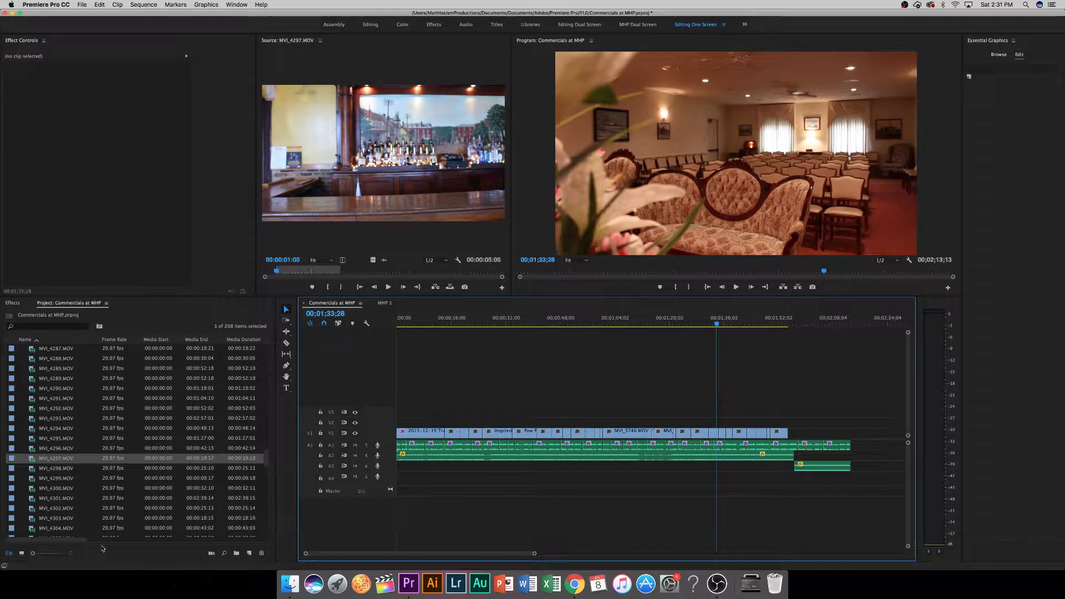
Review the jukebox footage in MVI_4298.MOV up to 00:00:23:02, and preview MVI_4299.MOV.
double_click(35, 469)
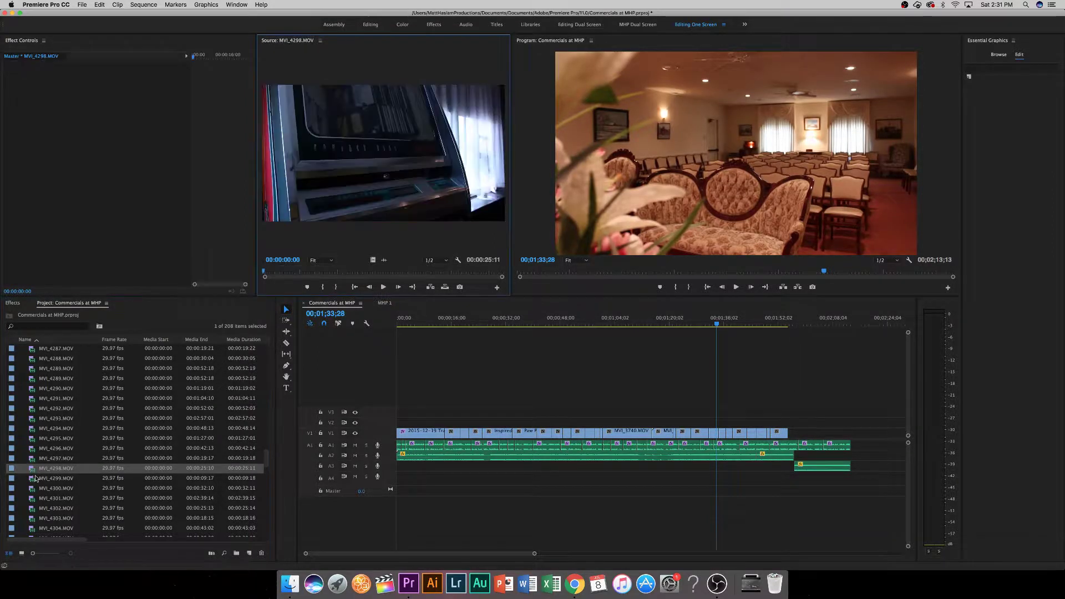
drag(265, 272, 482, 251)
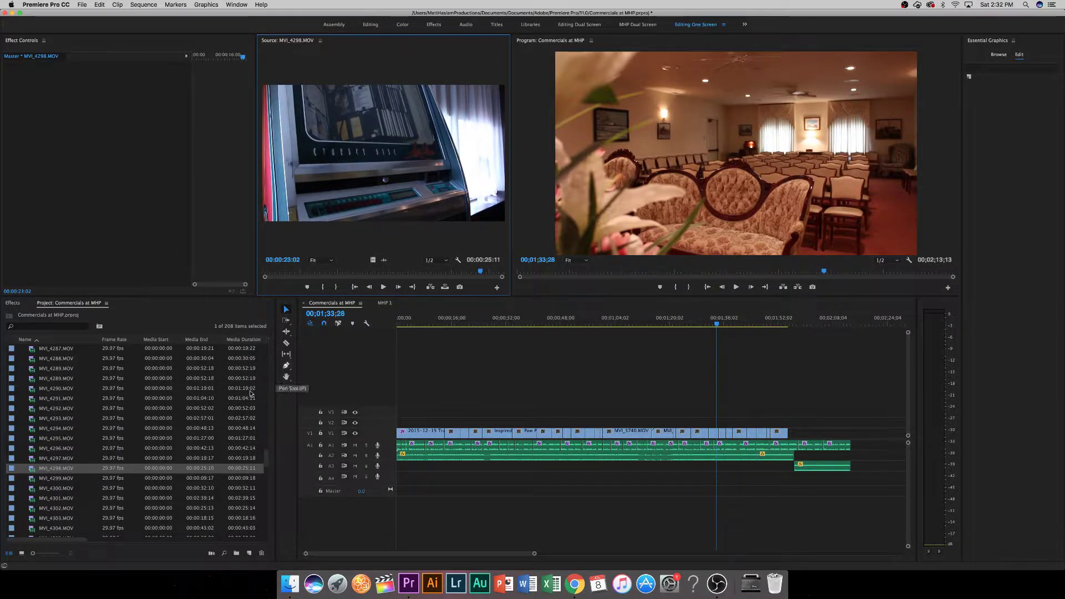
double_click(36, 478)
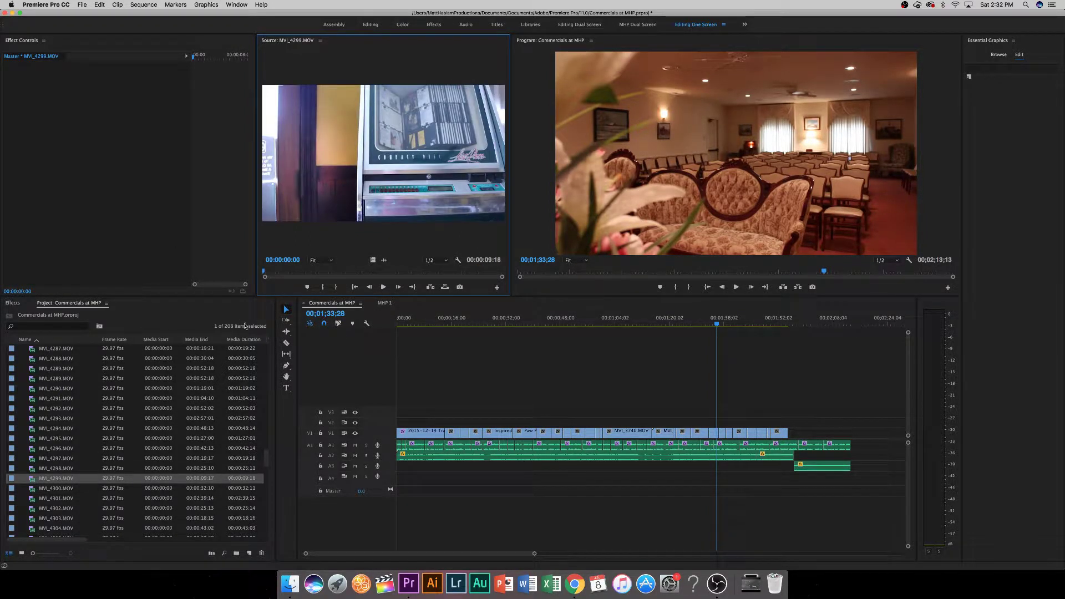
Mark a 00:00:04:16 range of the bar clip MVI_4300.MOV starting at 00:00:04:16 and append its video to the end of V1.
double_click(33, 488)
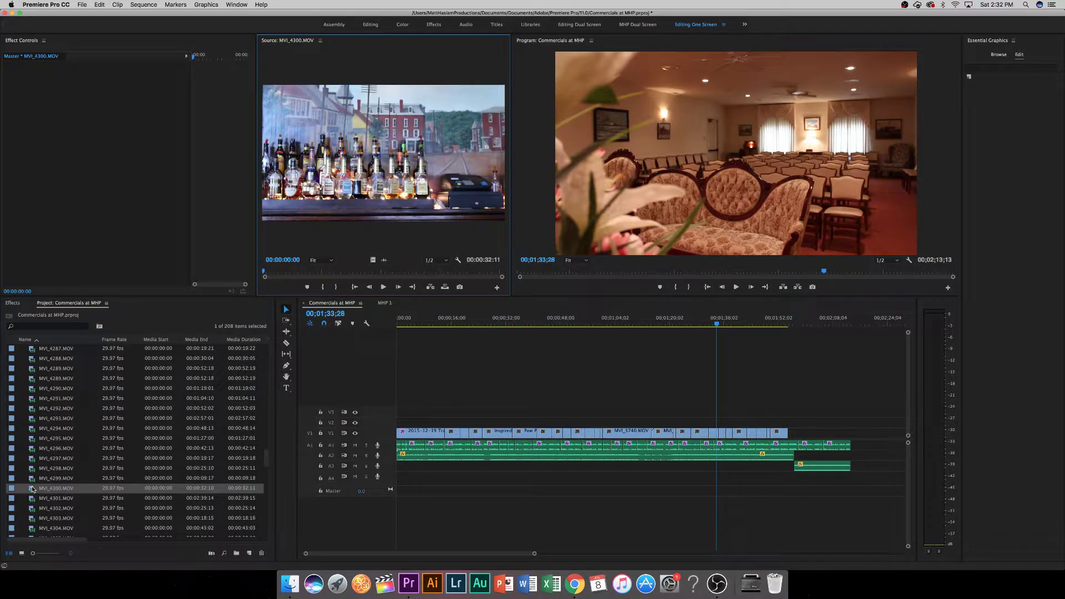
click(275, 272)
mouse_move(276, 273)
mouse_down()
mouse_move(331, 272)
mouse_move(284, 271)
mouse_move(296, 272)
mouse_up()
click(335, 287)
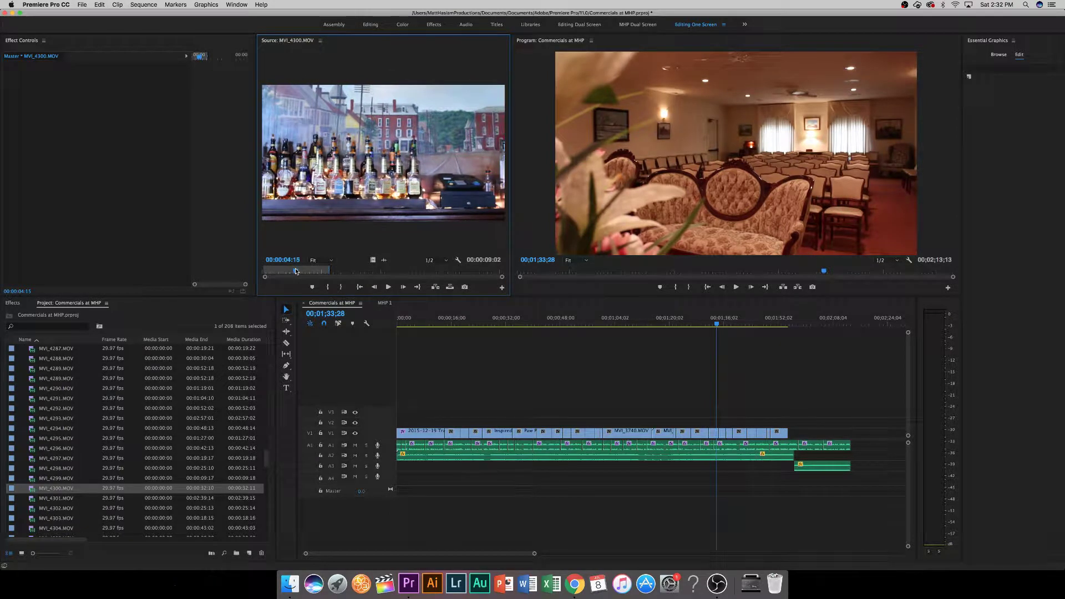
drag(372, 260, 798, 435)
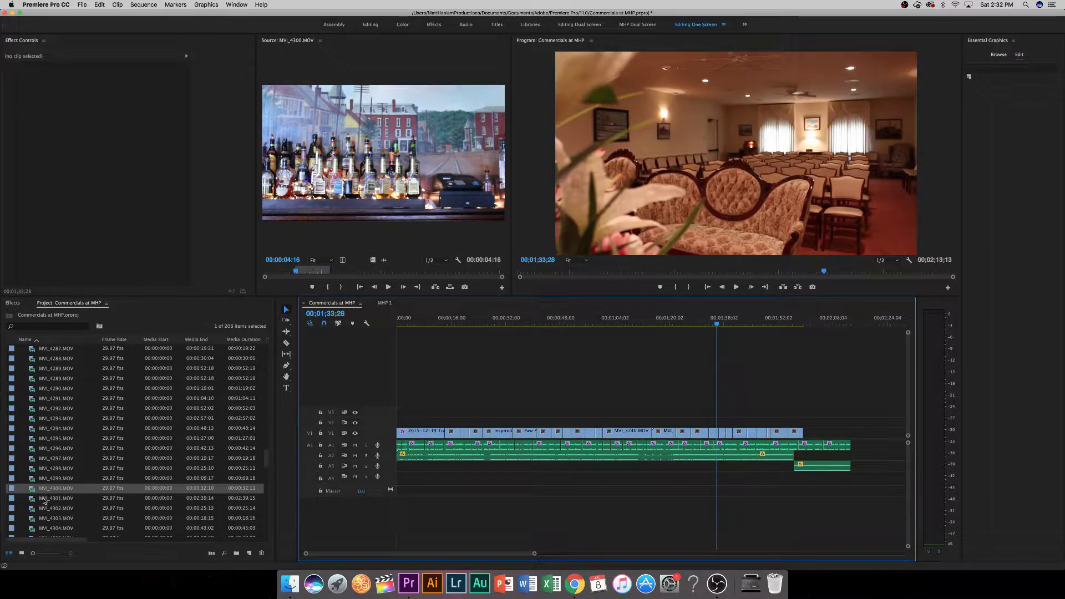
Review the bartender footage in MVI_4301.MOV up to 00:00:37:15.
double_click(35, 498)
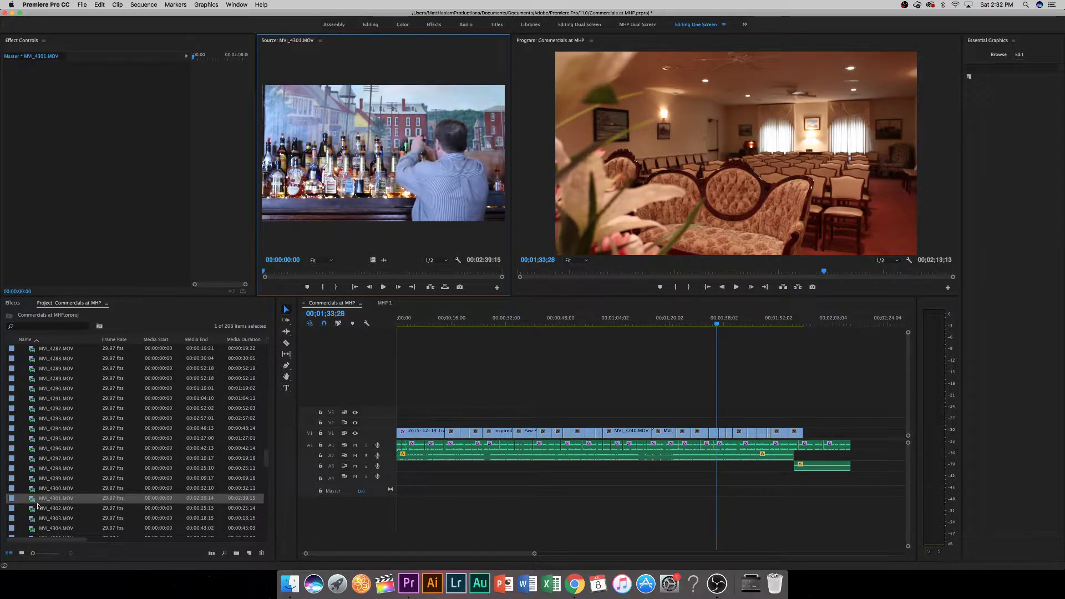
key(space)
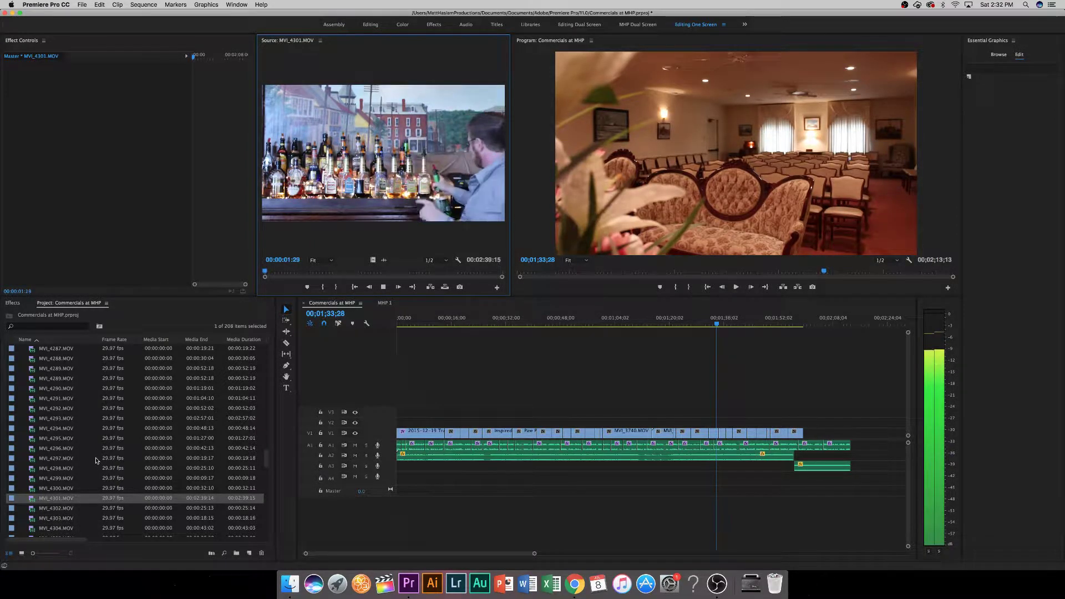
key(space)
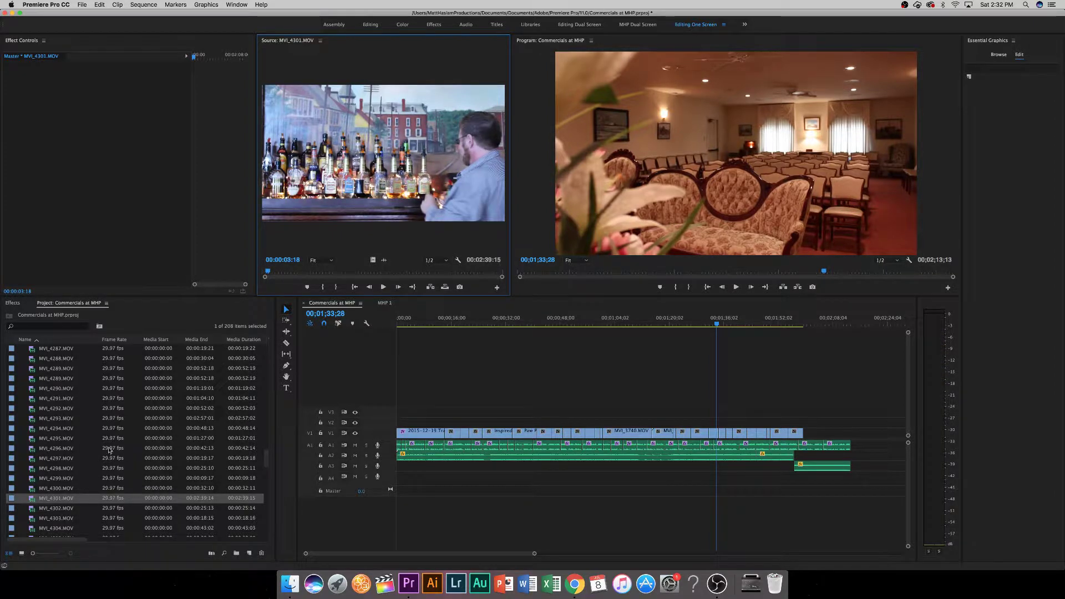
mouse_move(312, 271)
mouse_down()
mouse_move(339, 273)
mouse_move(320, 281)
mouse_up()
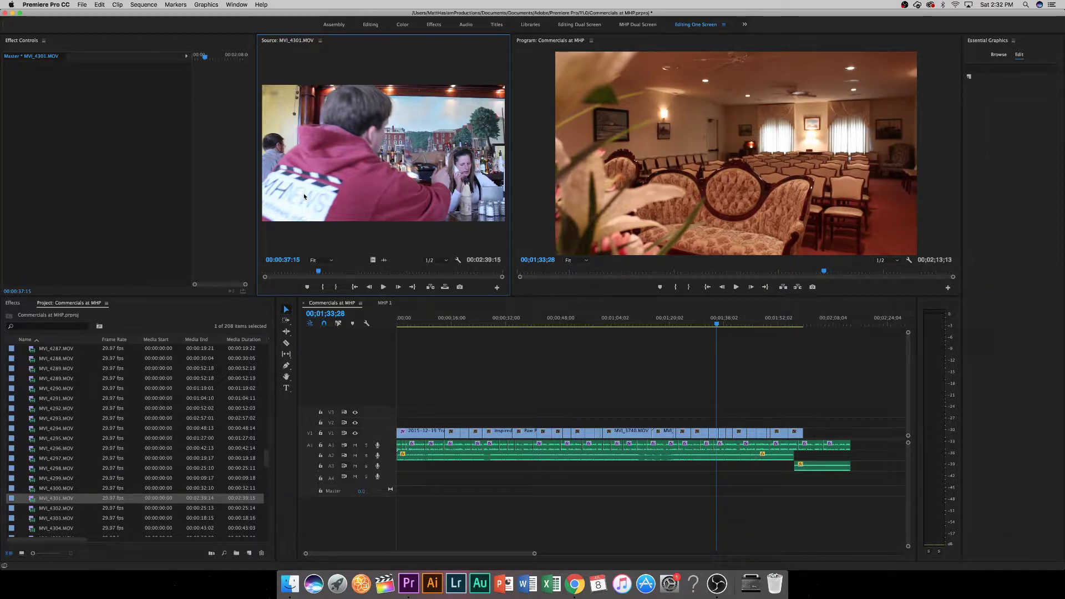
Sample the project clips ahead by previewing MVI_4313.MOV, MVI_4319.MOV, MVI_4322.MOV and MVI_4327.MOV.
scroll(70, 450, down, 5)
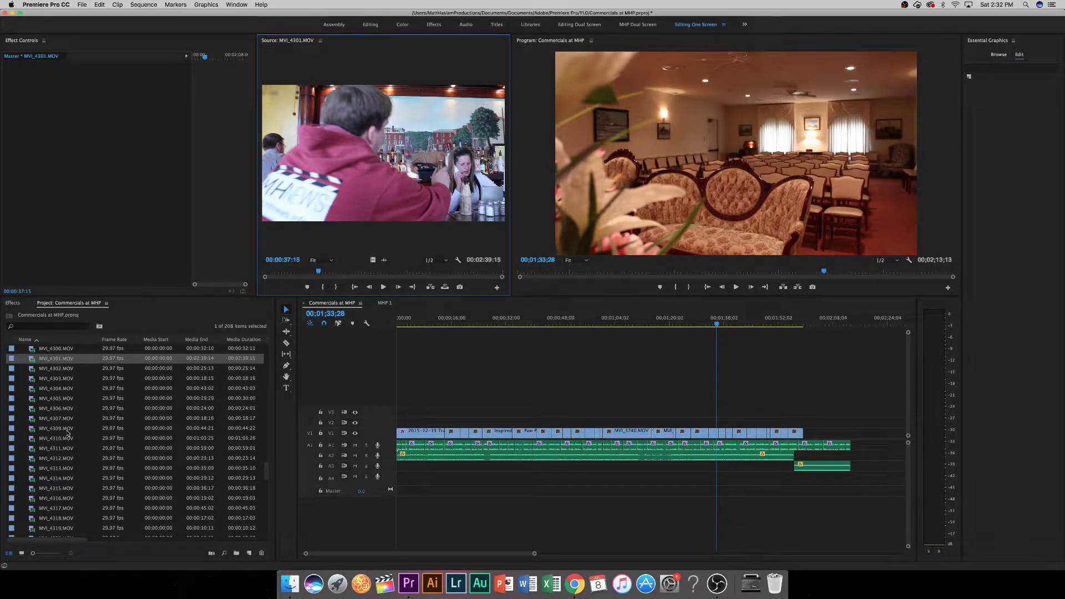
double_click(67, 467)
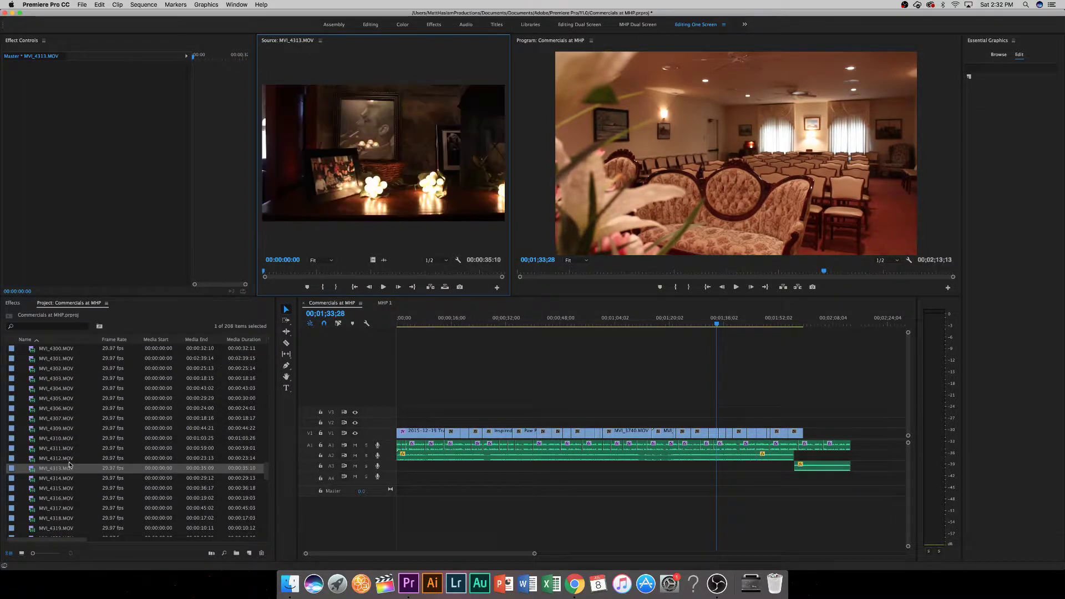
scroll(67, 466, down, 3)
double_click(66, 449)
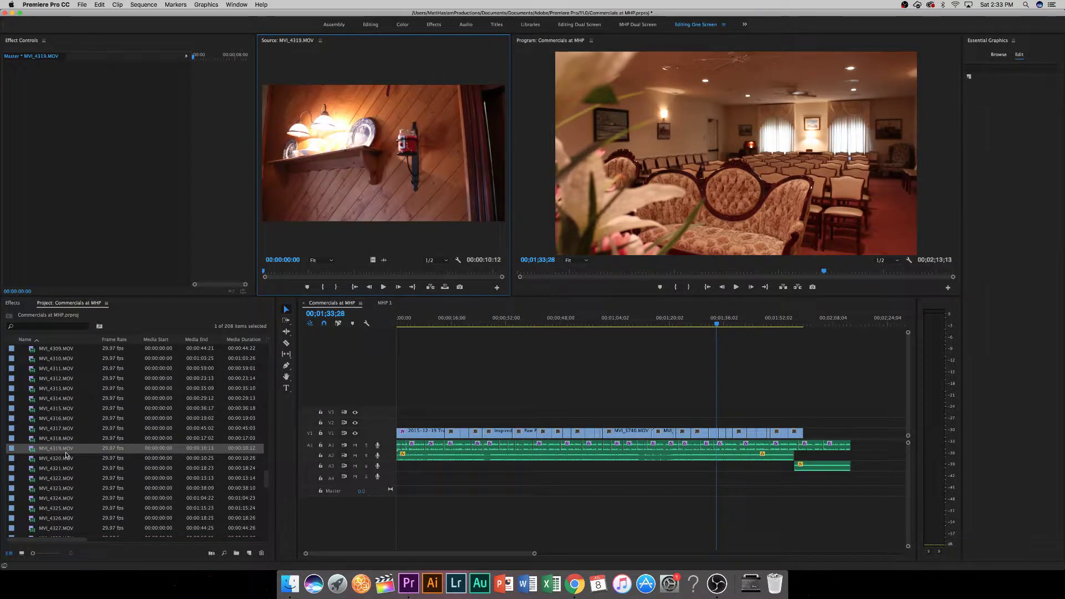
double_click(67, 478)
scroll(71, 484, down, 1)
scroll(70, 484, down, 2)
double_click(70, 482)
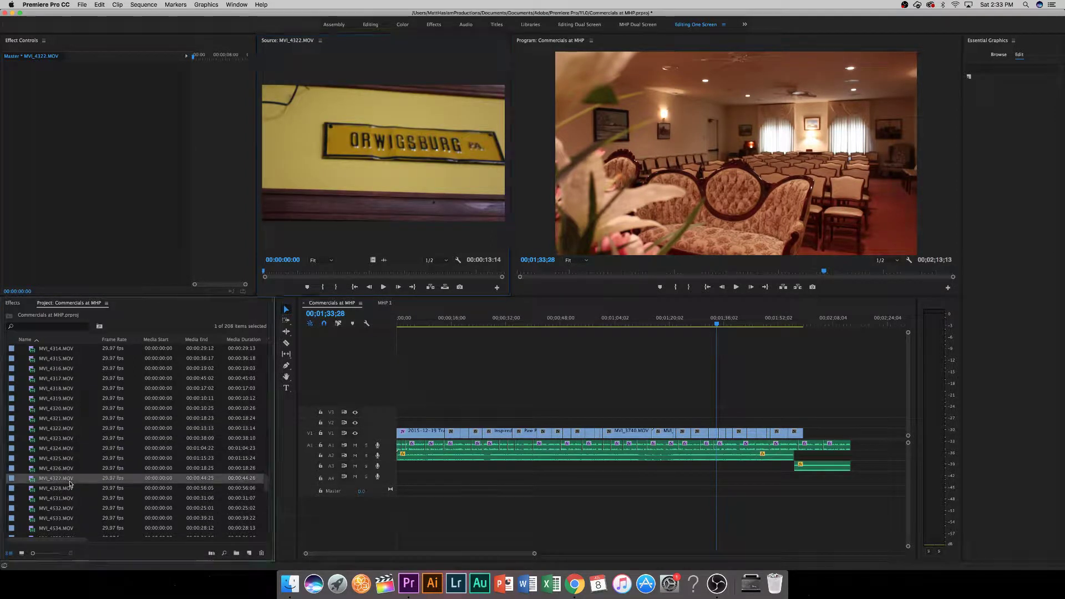
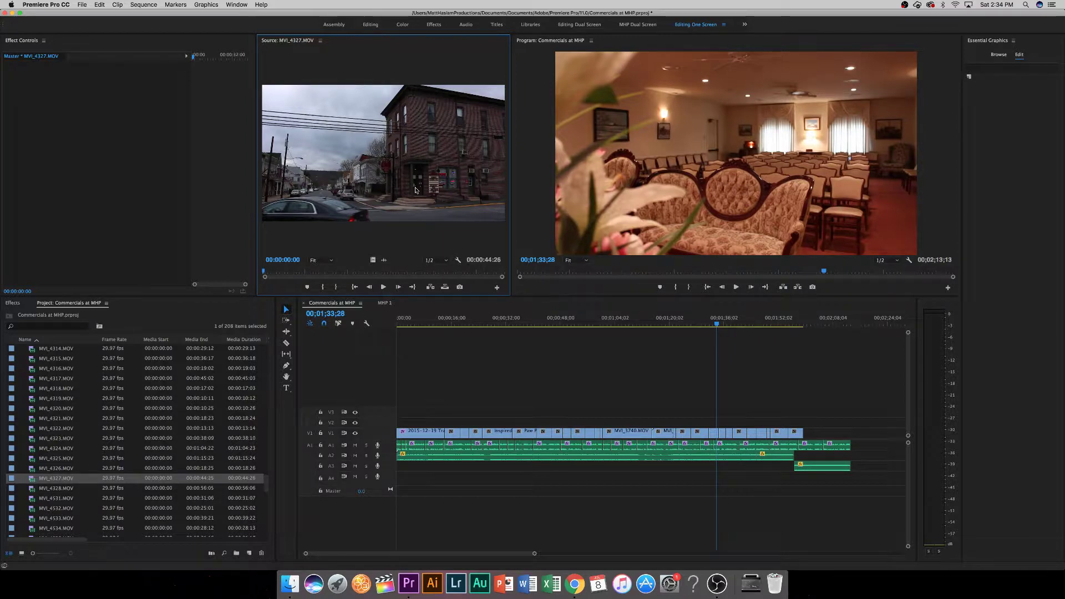
Go back through the earlier restaurant footage by previewing MVI_4309.MOV, MVI_4302.MOV and MVI_4300.MOV.
scroll(143, 456, up, 3)
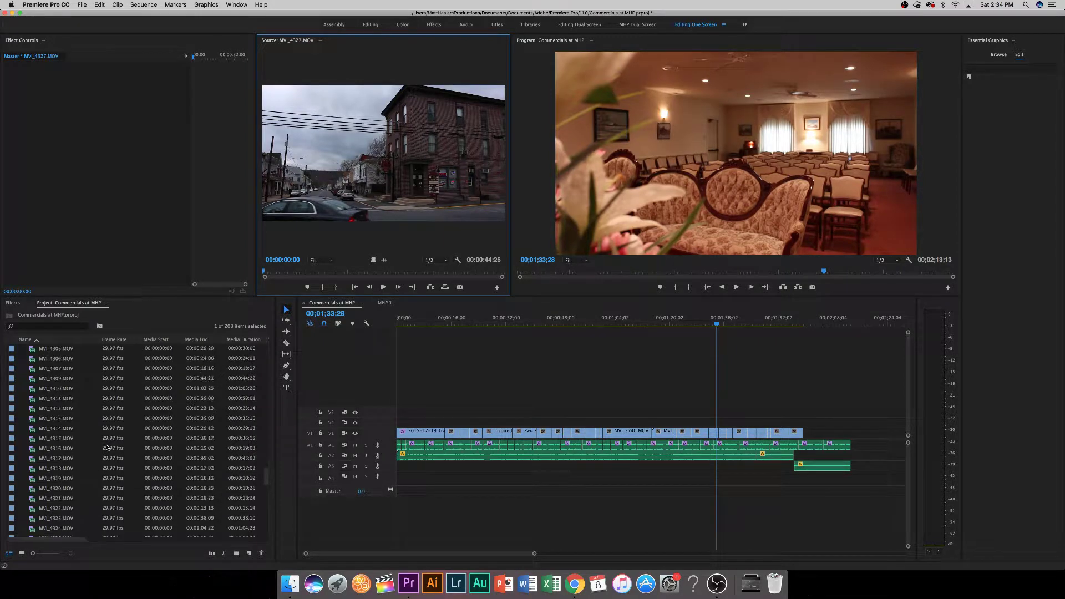
double_click(99, 427)
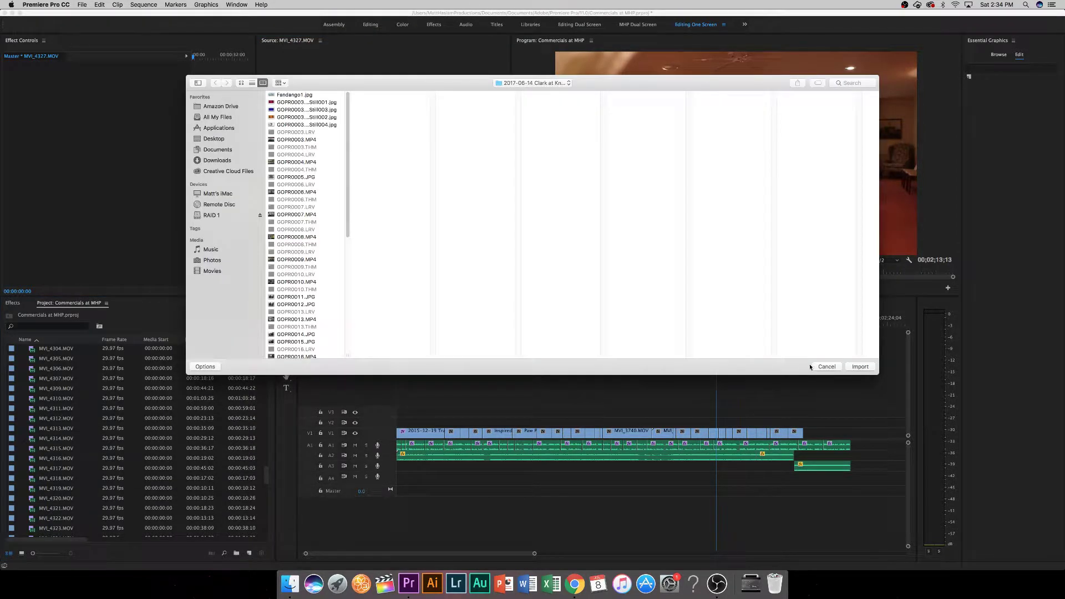
click(825, 366)
double_click(58, 389)
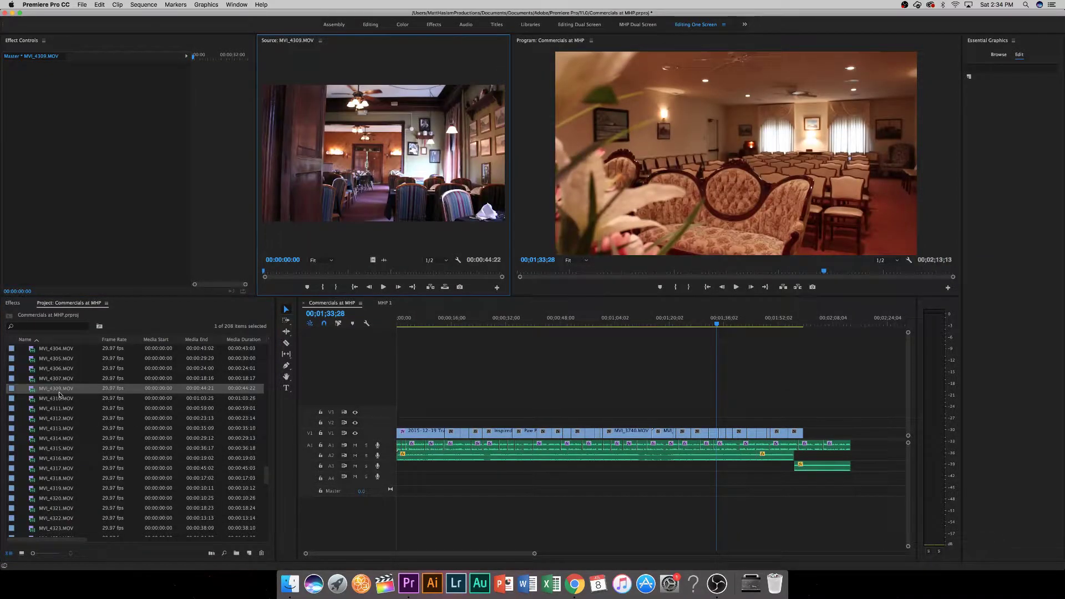
scroll(57, 382, up, 2)
double_click(57, 379)
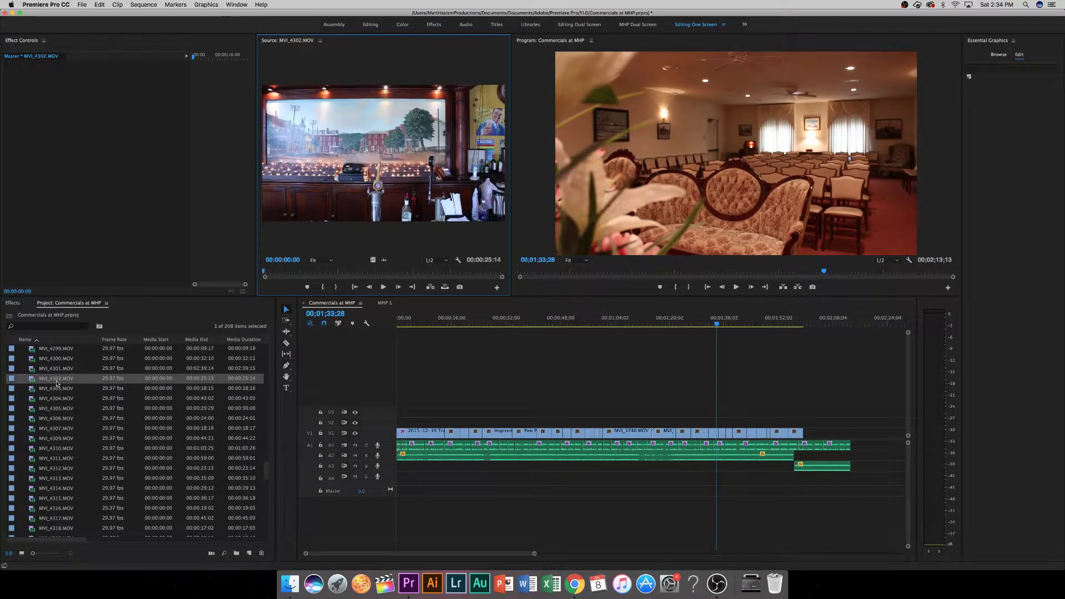
scroll(57, 382, up, 1)
double_click(57, 383)
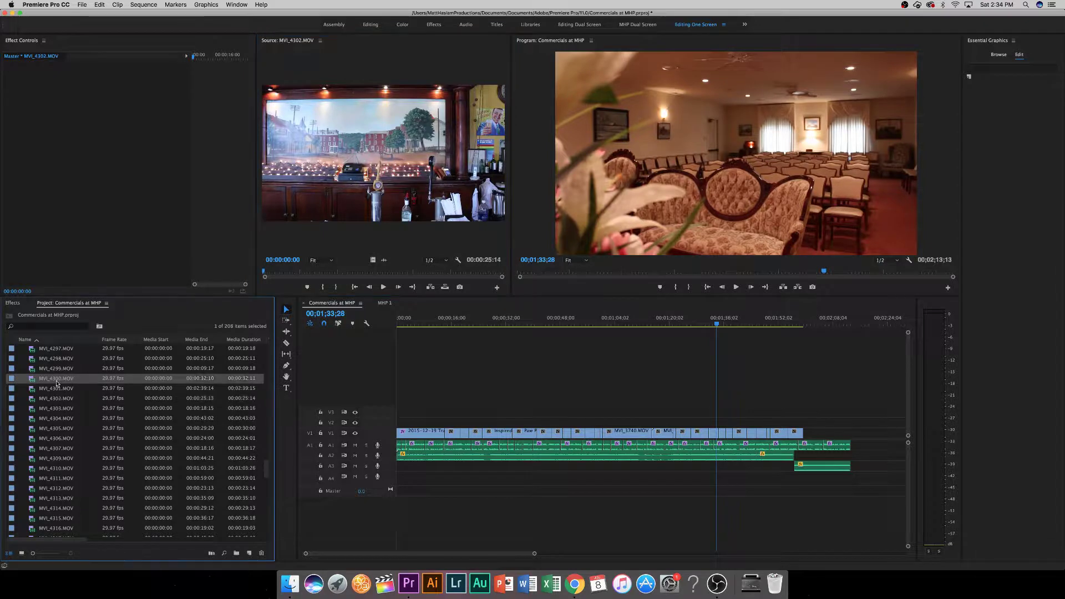
Preview the bar clips MVI_4301.MOV through MVI_4304.MOV in order, playing parts of MVI_4303.MOV and MVI_4304.MOV.
double_click(56, 388)
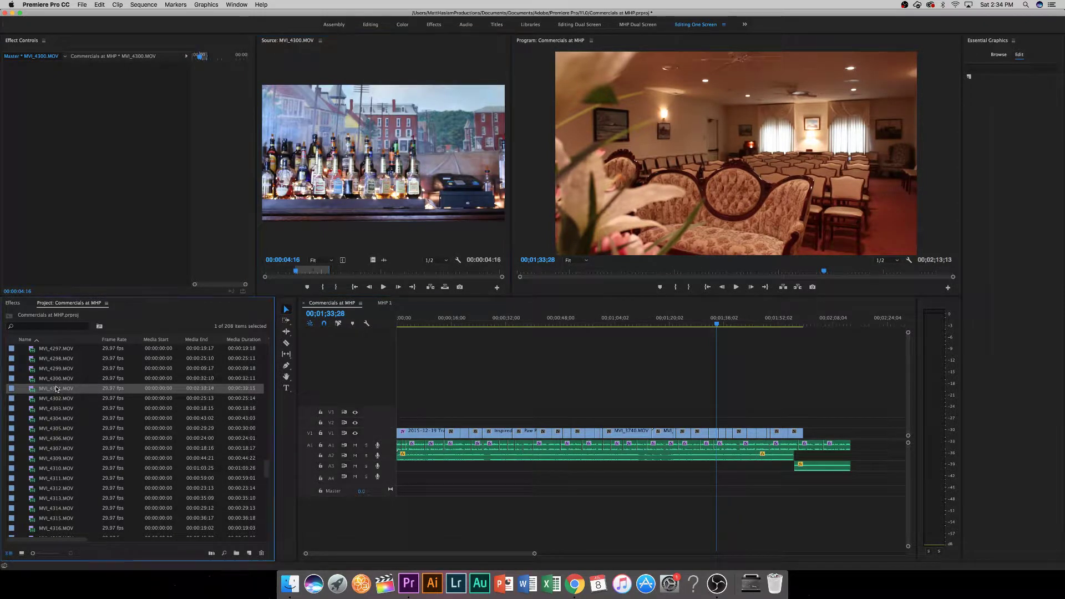
double_click(56, 398)
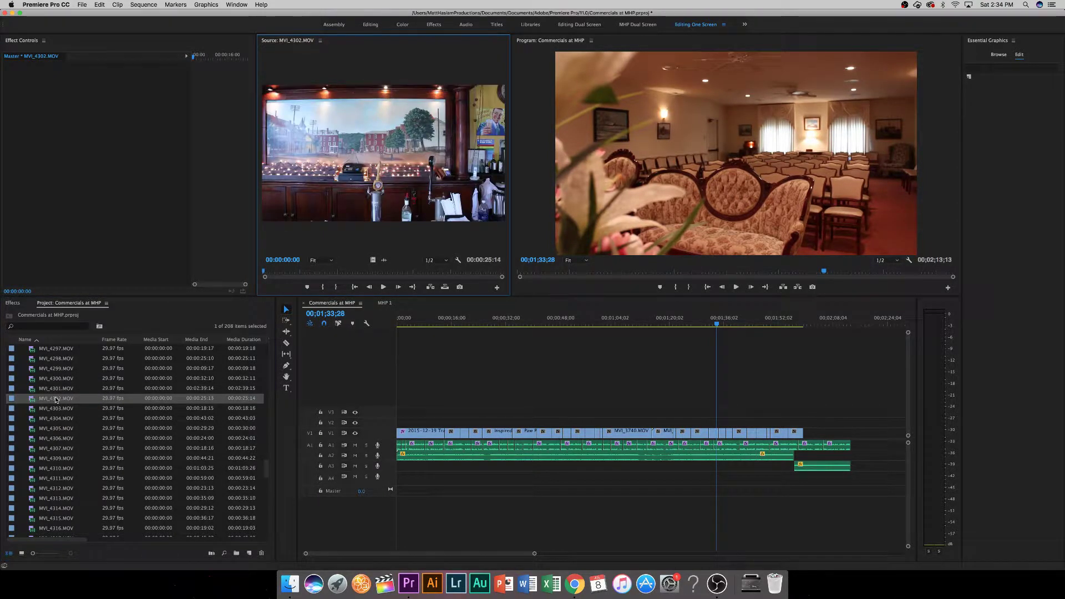
double_click(56, 408)
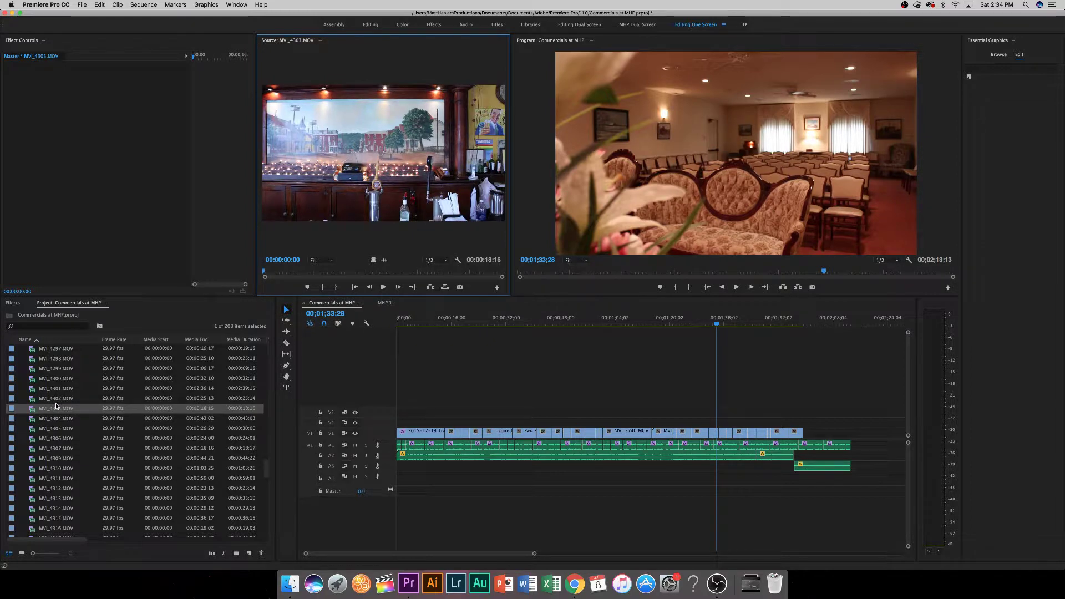
key(space)
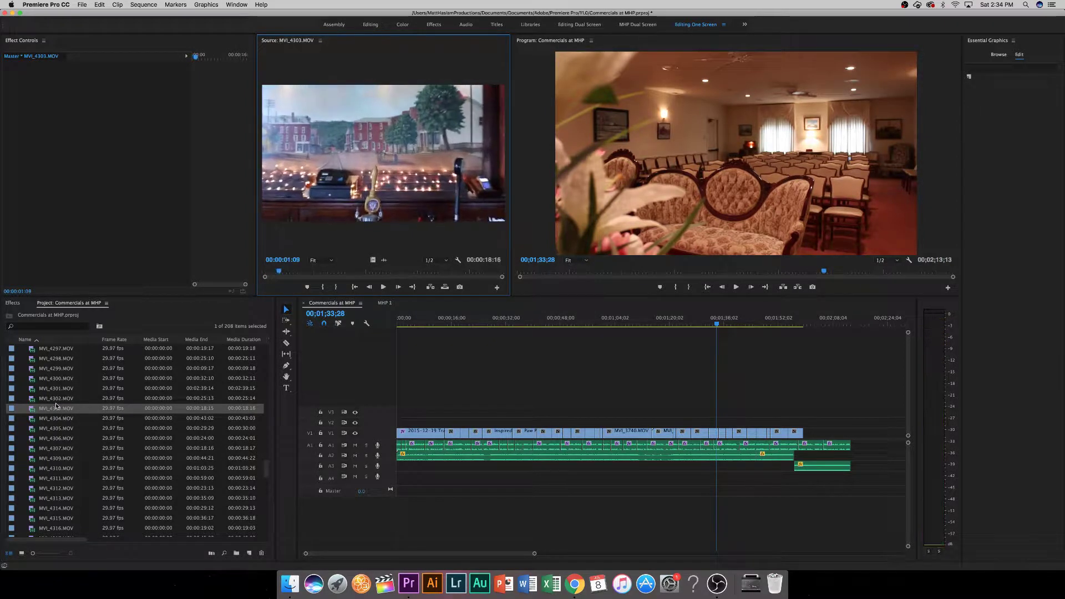
double_click(54, 418)
key(space)
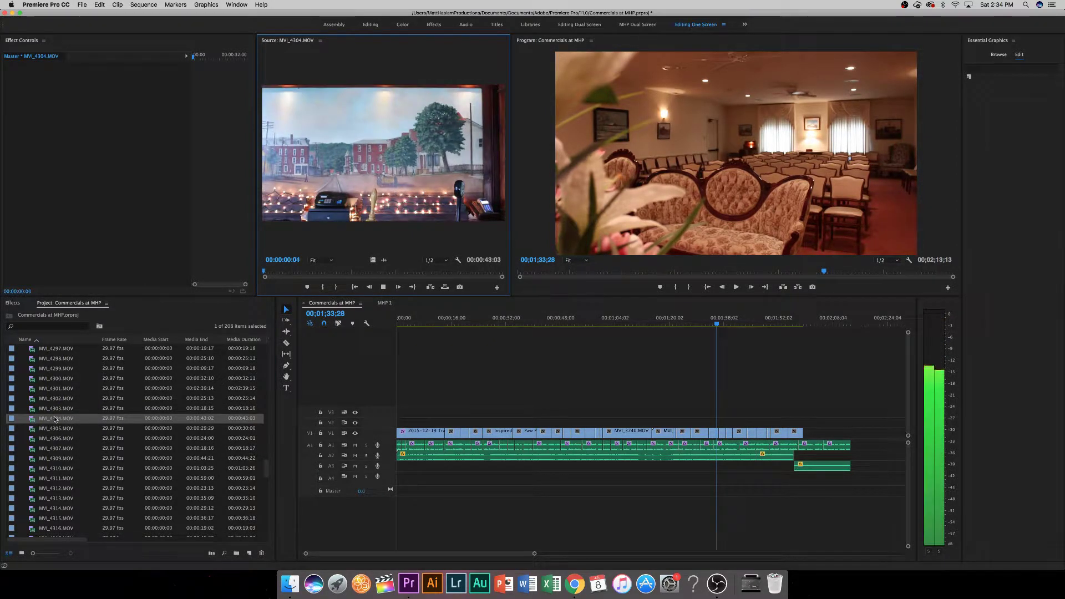
Preview MVI_4305.MOV, MVI_4306.MOV and MVI_4307.MOV, and play the start of the dining room clip MVI_4309.MOV.
double_click(54, 428)
double_click(58, 438)
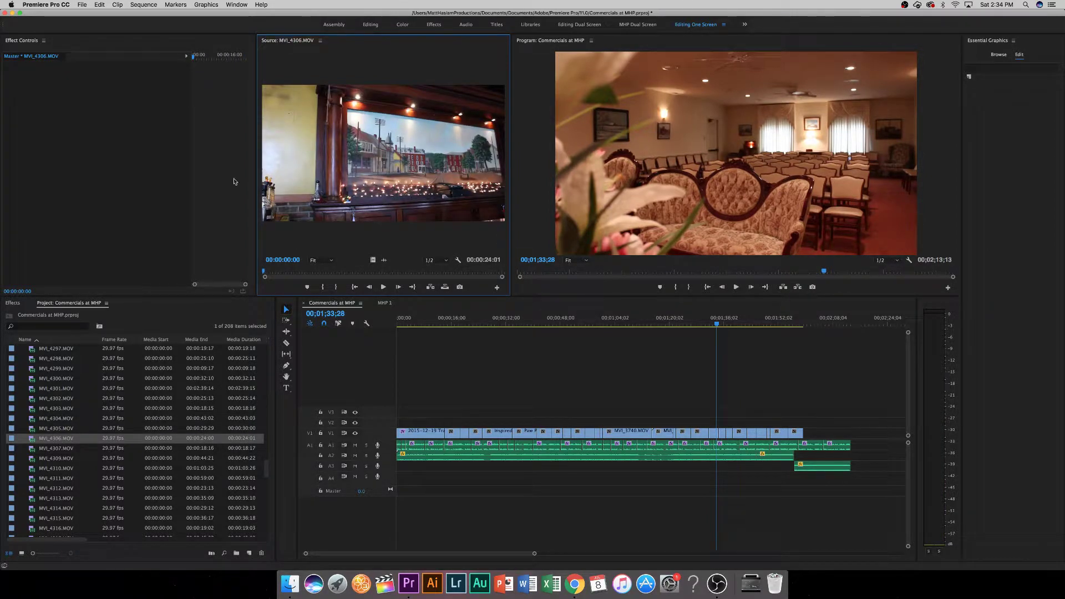
double_click(36, 449)
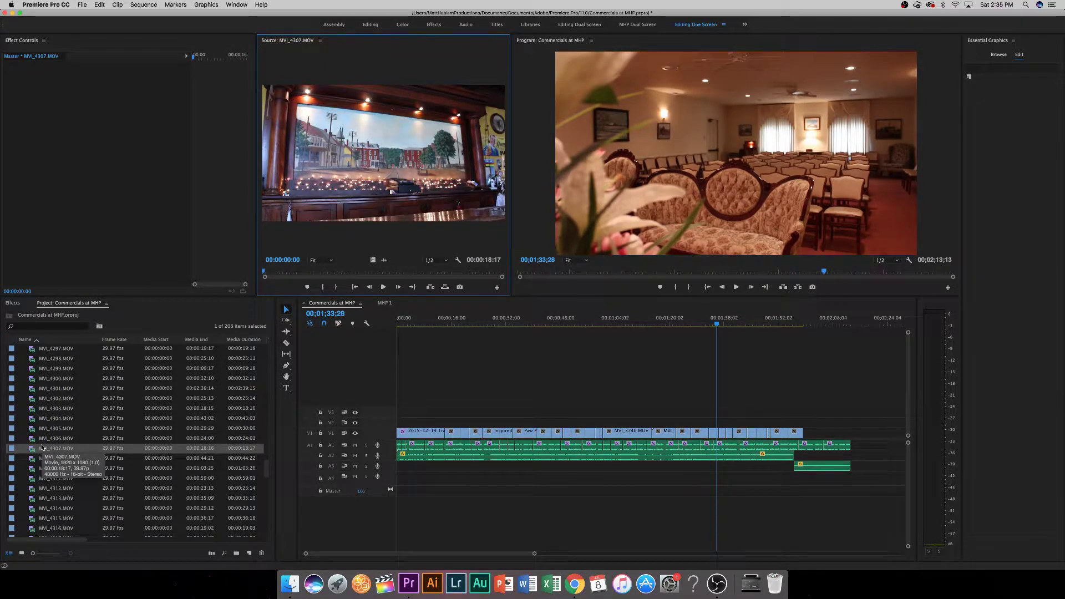
double_click(37, 460)
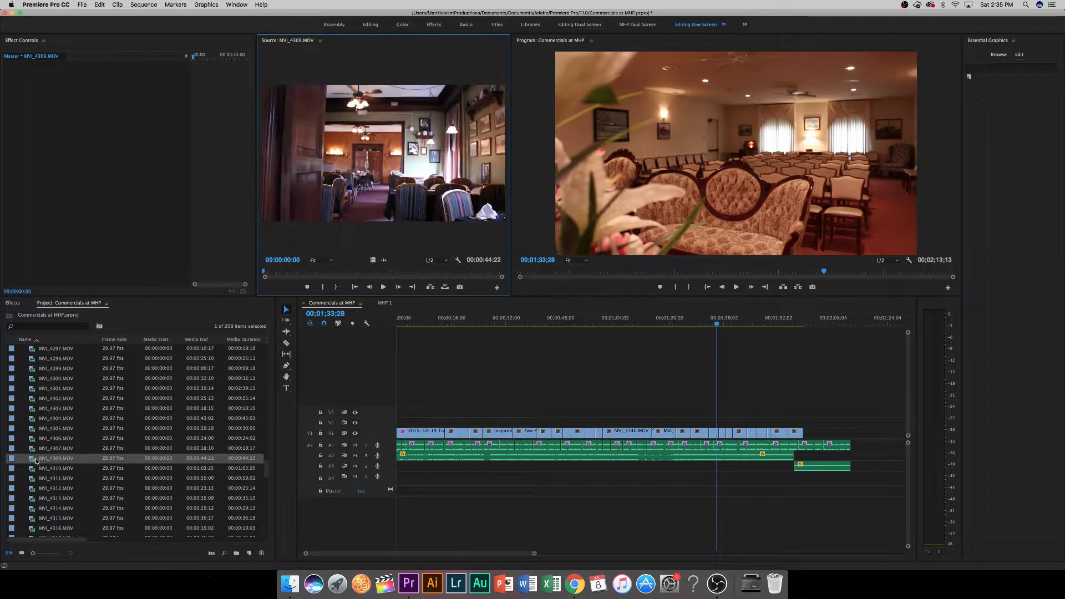
key(space)
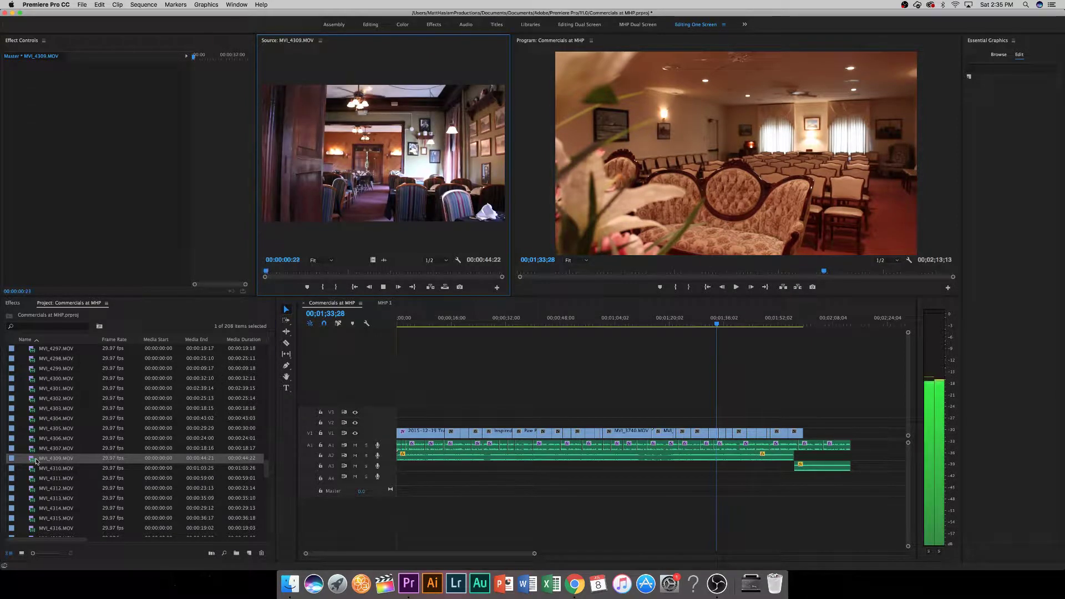
key(space)
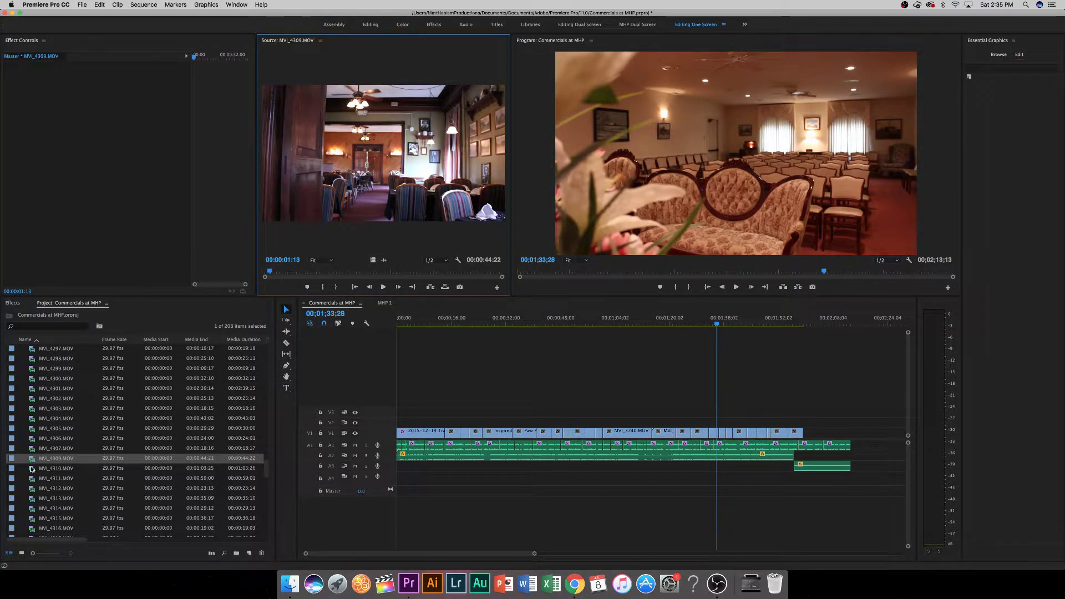
Mark a 00:00:04:18 range of MVI_4310.MOV starting at 00:00:01:16 and append its video to the end of V1.
double_click(32, 470)
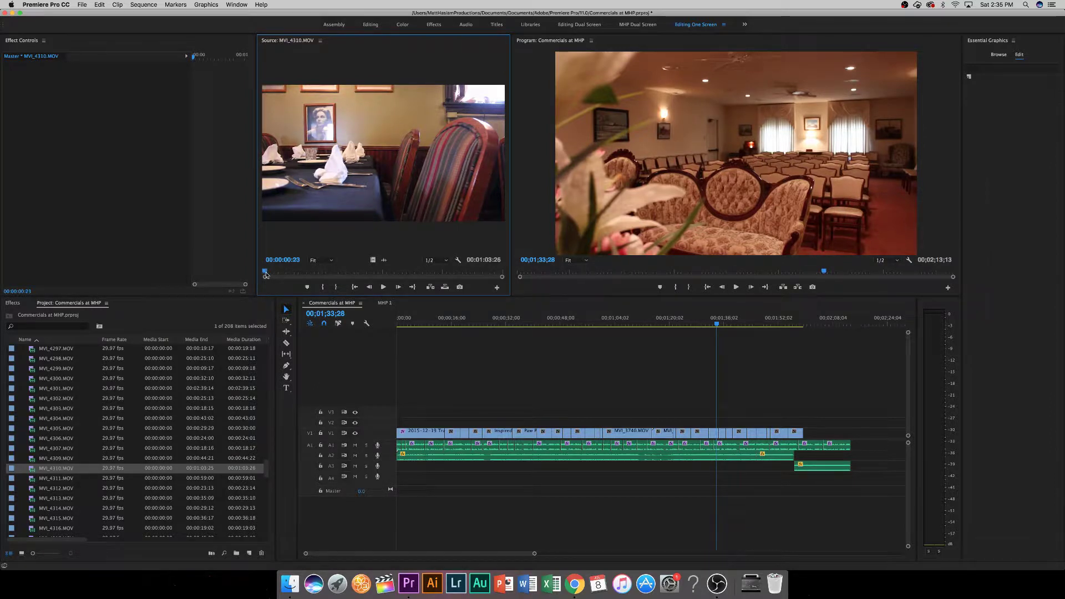
mouse_move(265, 275)
mouse_down()
mouse_move(287, 275)
mouse_move(269, 272)
mouse_up()
click(335, 287)
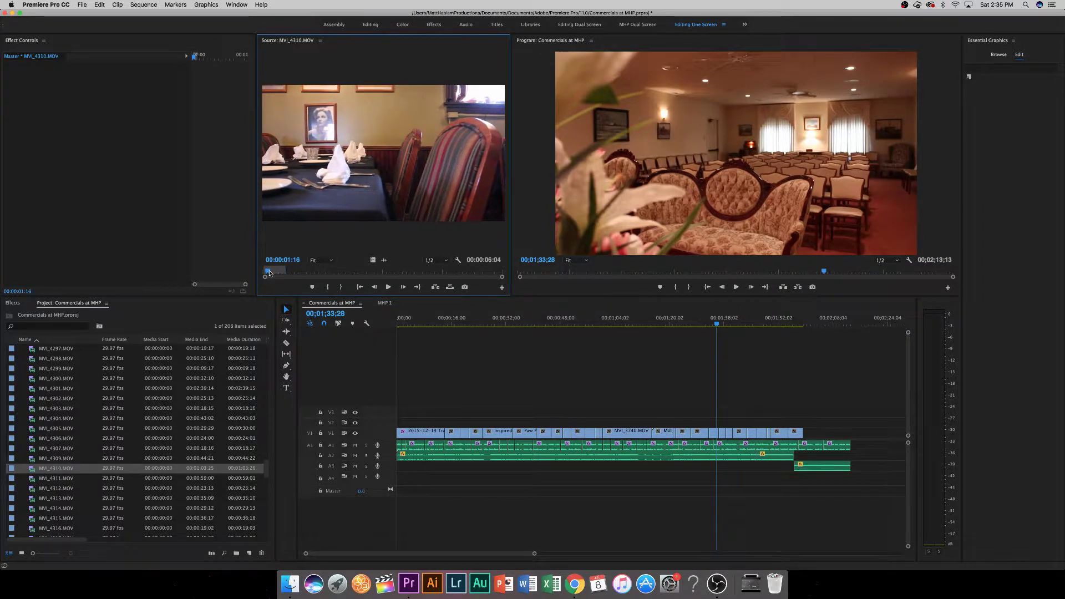
drag(379, 262, 810, 438)
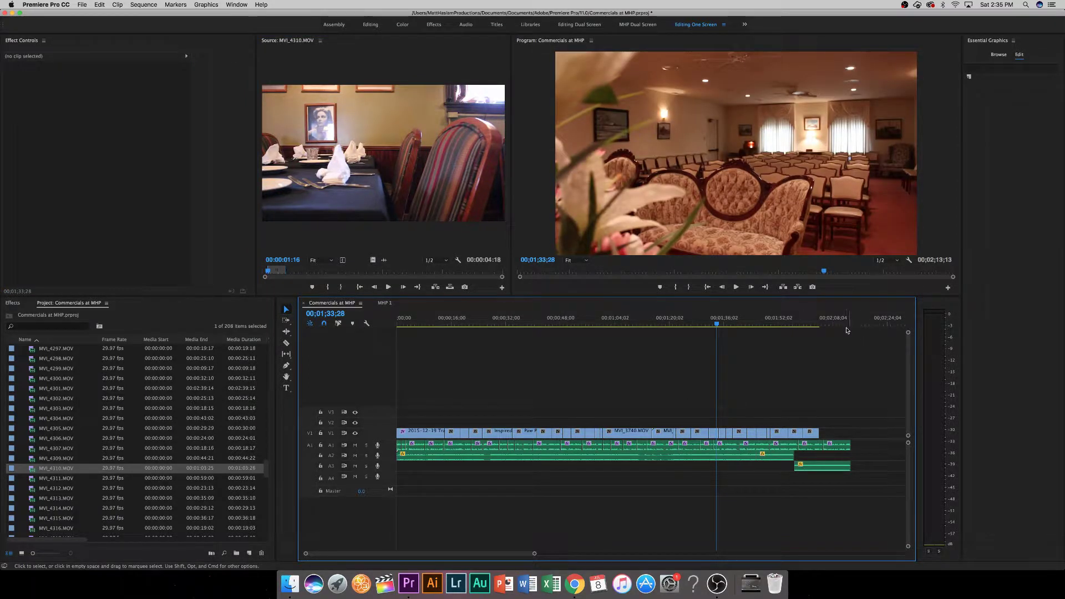
Play the sequence at the dining room clip near the end of V1, from about 00;01;59 to 00;02;01.
click(802, 324)
key(space)
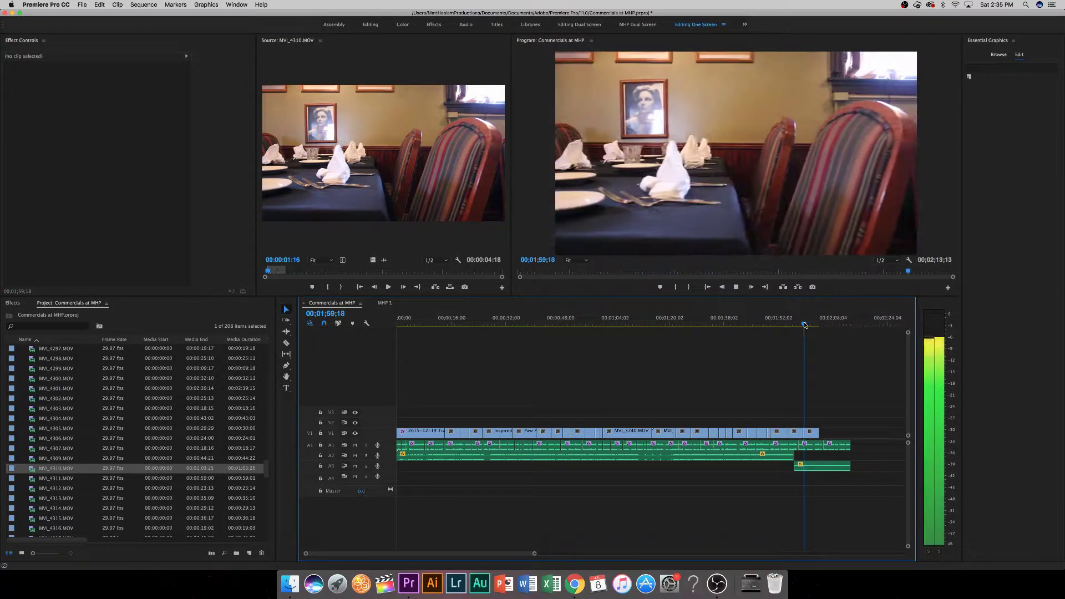
key(space)
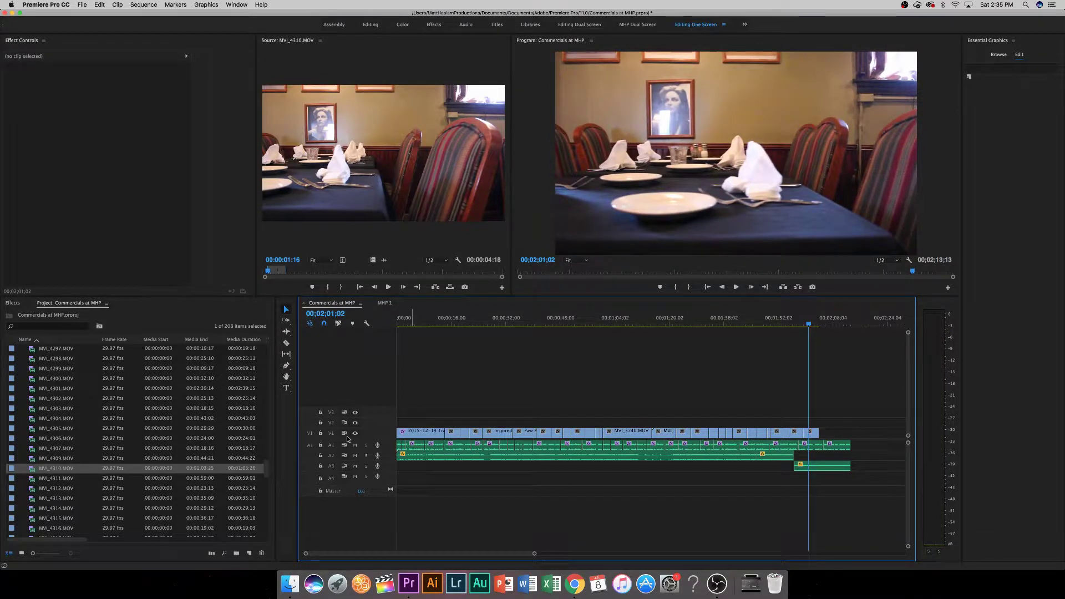
Mute audio tracks A1, A2 and A3 in the sequence and save the project.
click(356, 465)
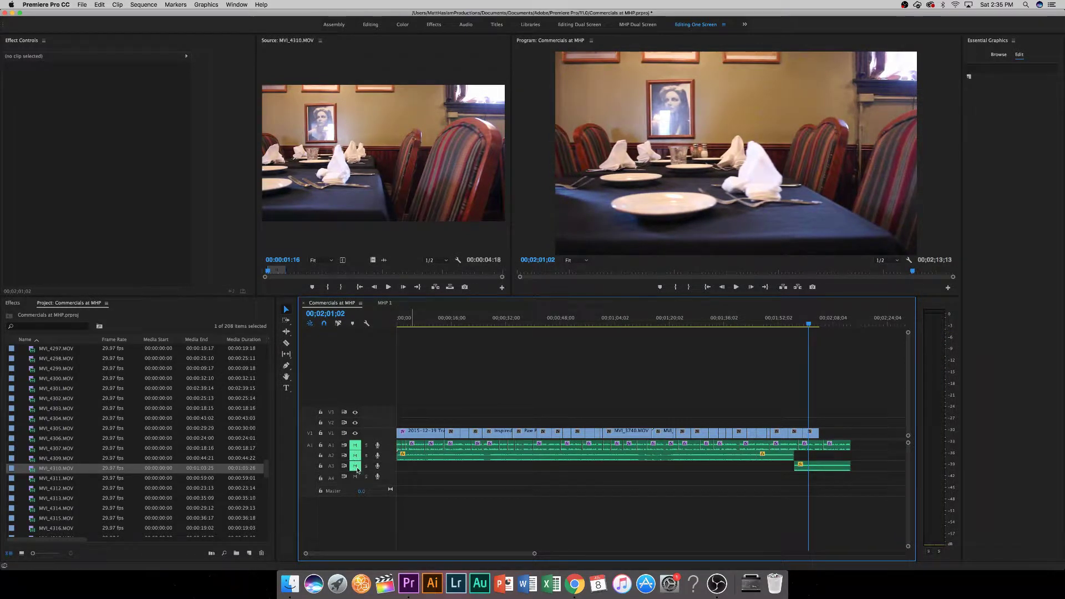
key(super+s)
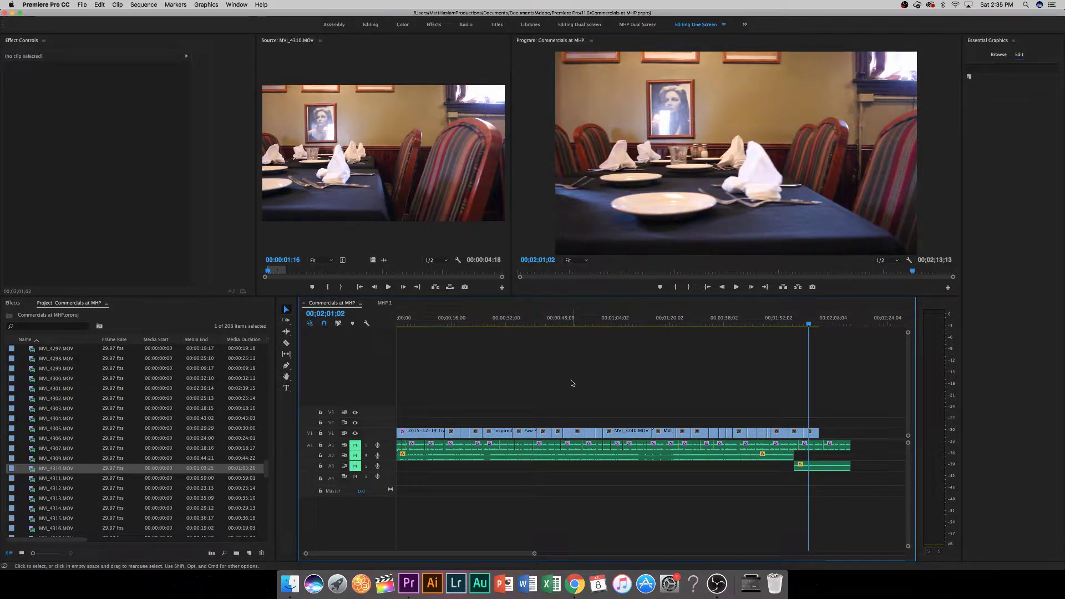
Preview MVI_4311.MOV, MVI_4312.MOV and MVI_4313.MOV in order, scrubbing through the opening part of each.
scroll(71, 492, down, 3)
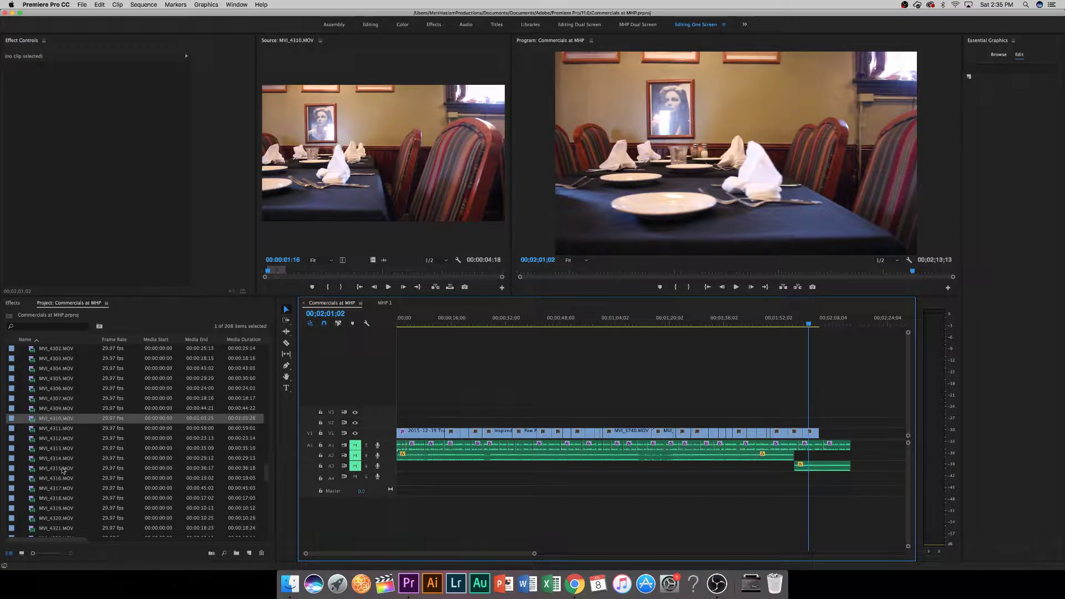
double_click(50, 428)
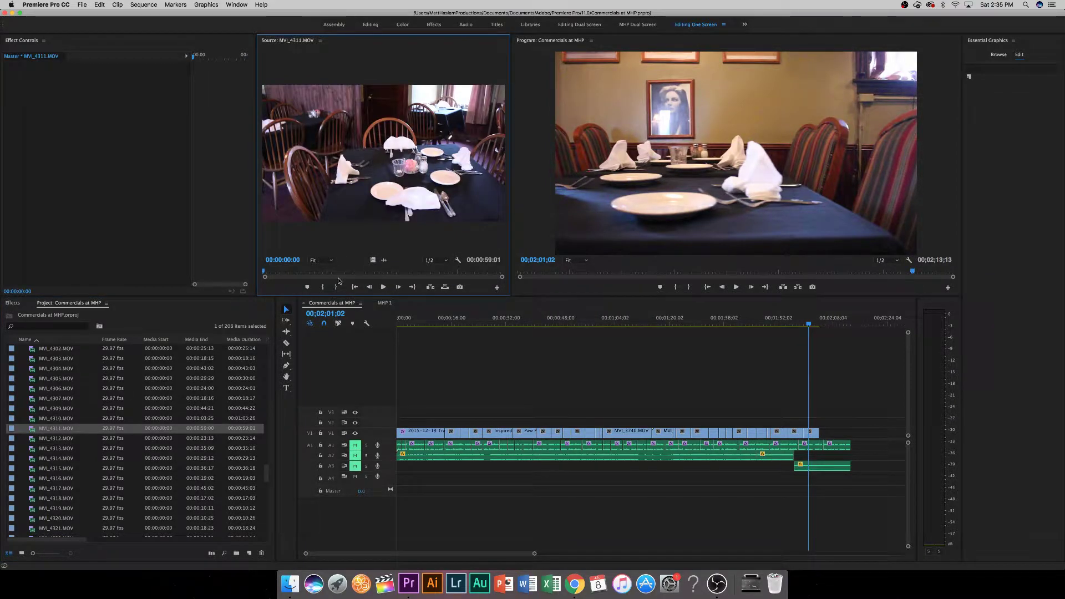
drag(309, 270, 337, 273)
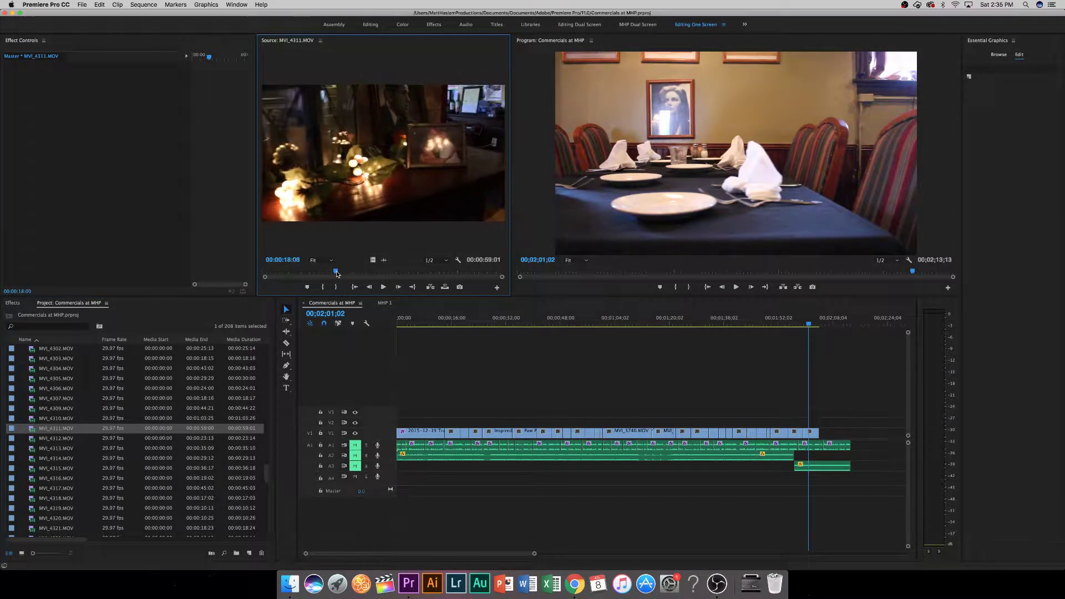
double_click(48, 439)
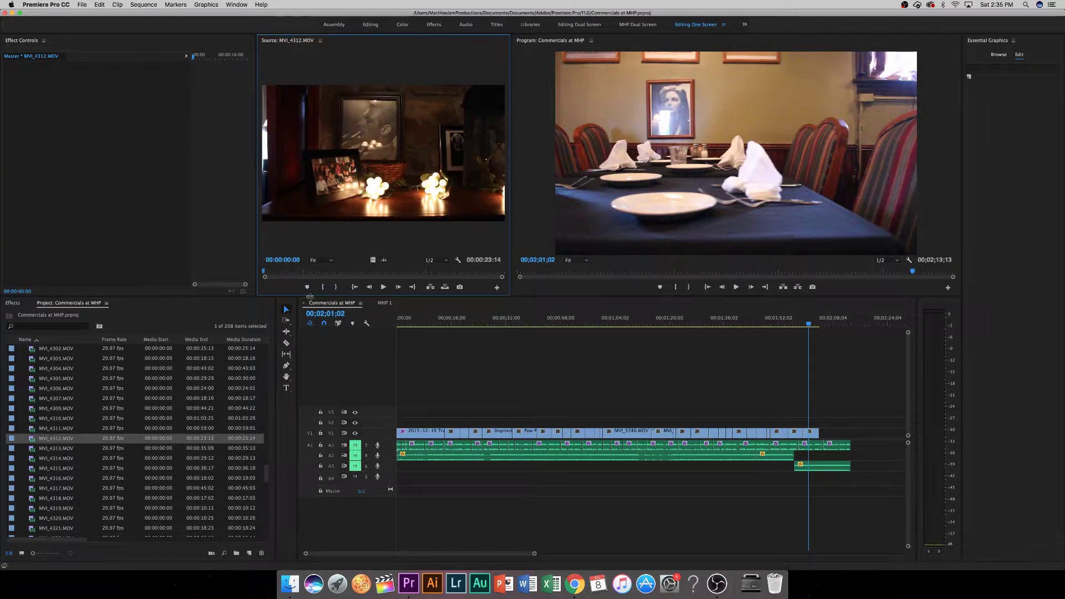
drag(272, 272, 318, 271)
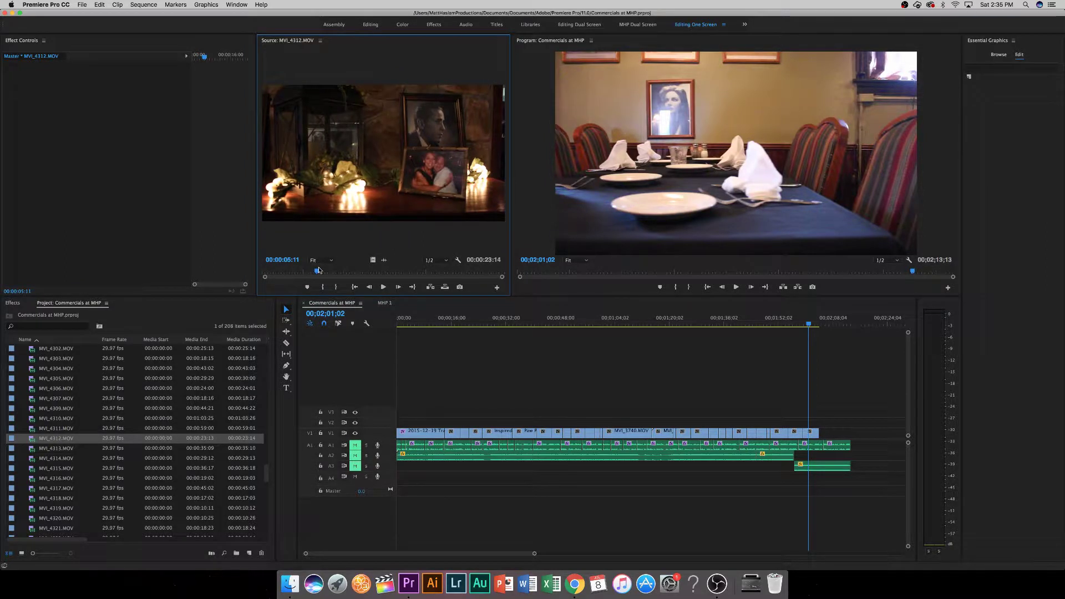
double_click(59, 449)
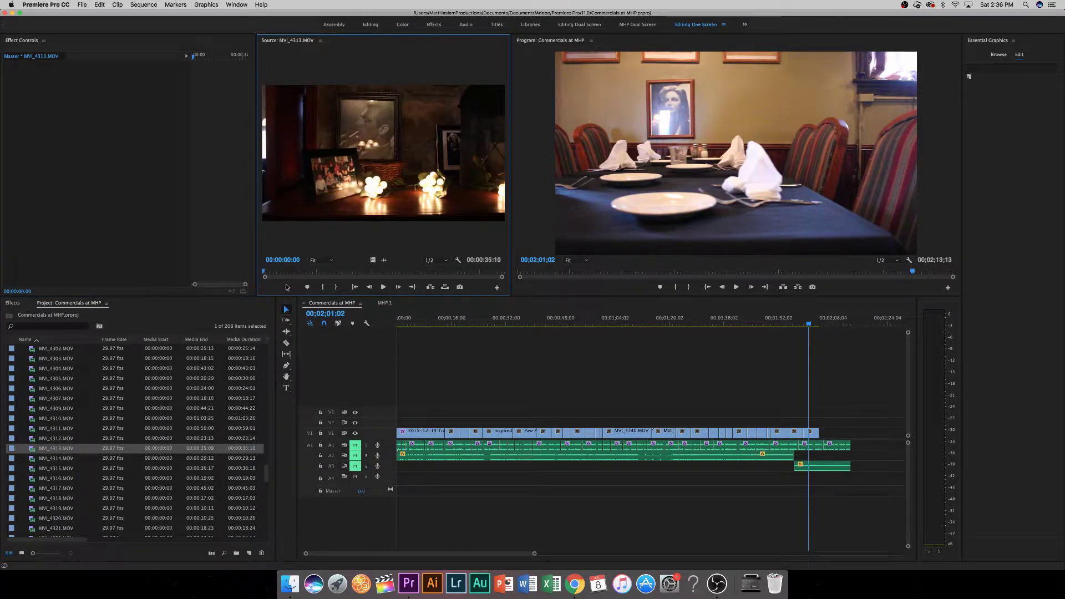
drag(275, 274, 358, 271)
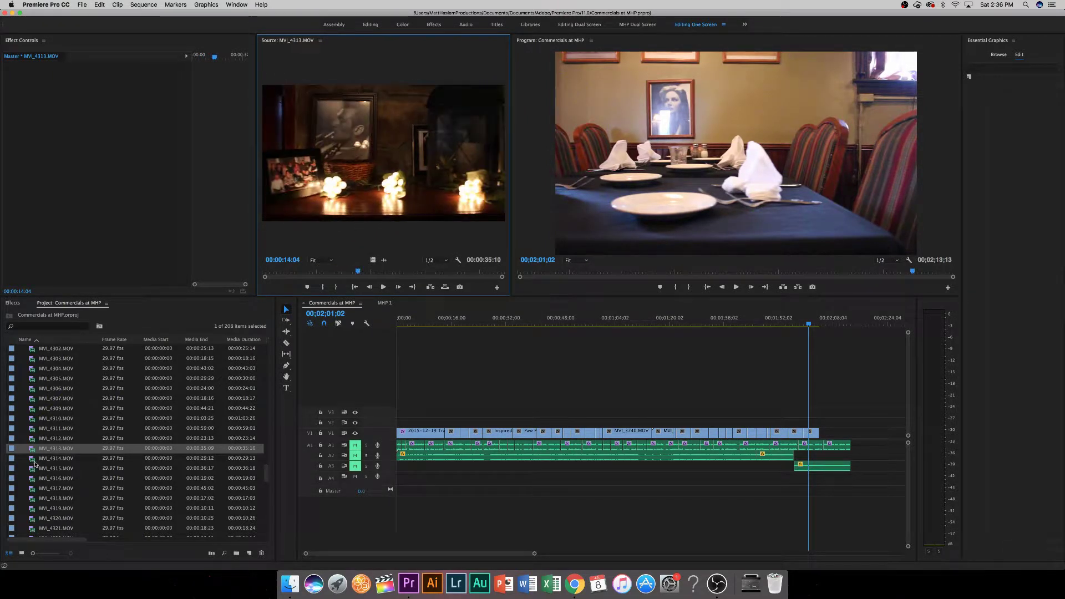
Open MVI_4314.MOV, MVI_4315.MOV, MVI_4316.MOV and MVI_4317.MOV one after another to check their opening frames.
click(34, 460)
drag(34, 460, 437, 190)
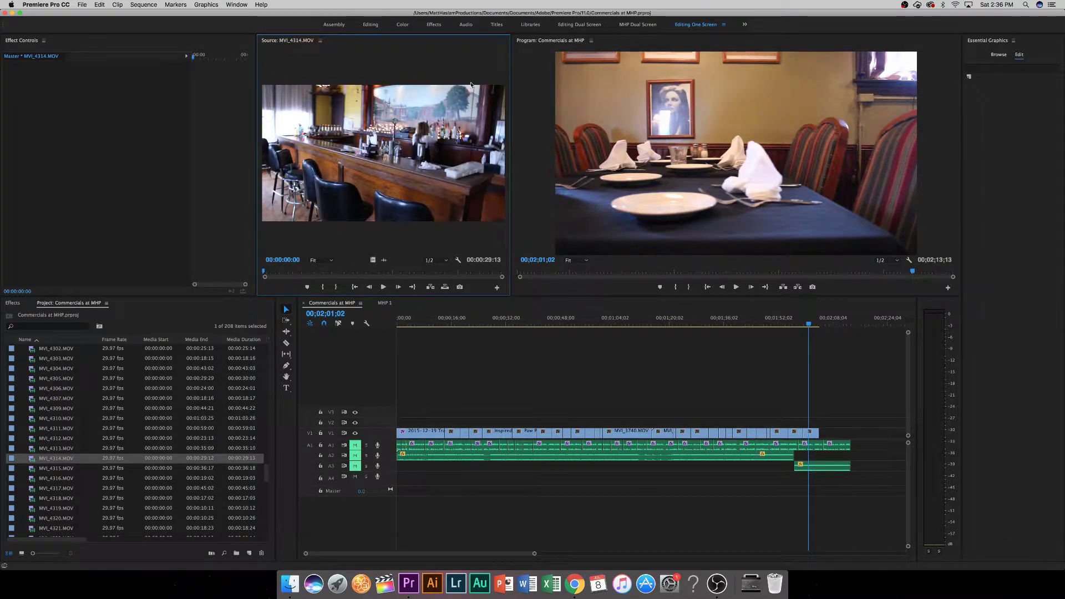
scroll(58, 466, up, 2)
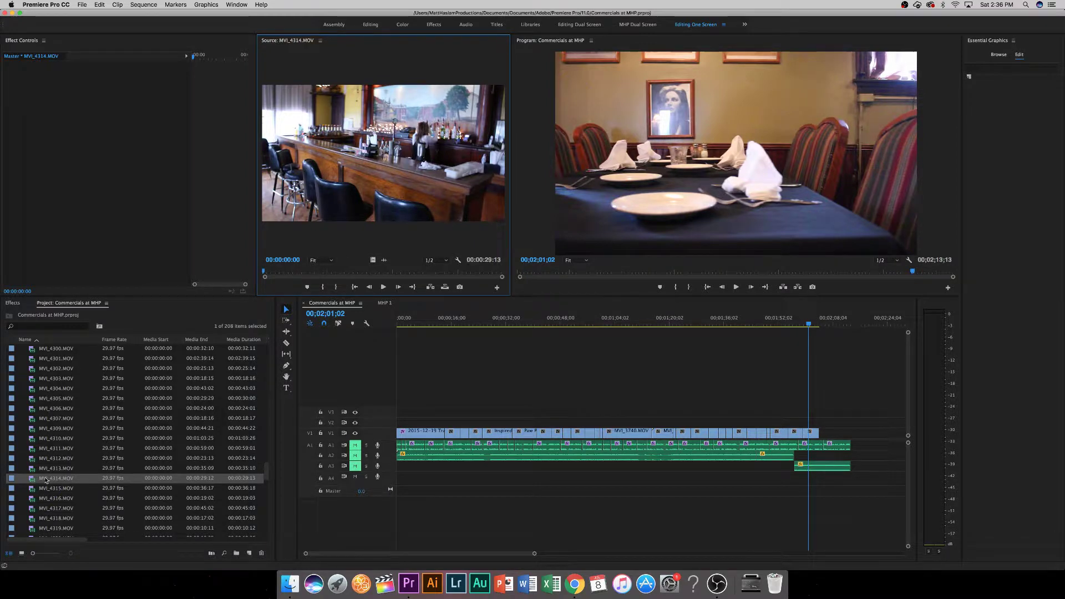
scroll(58, 466, down, 7)
double_click(33, 419)
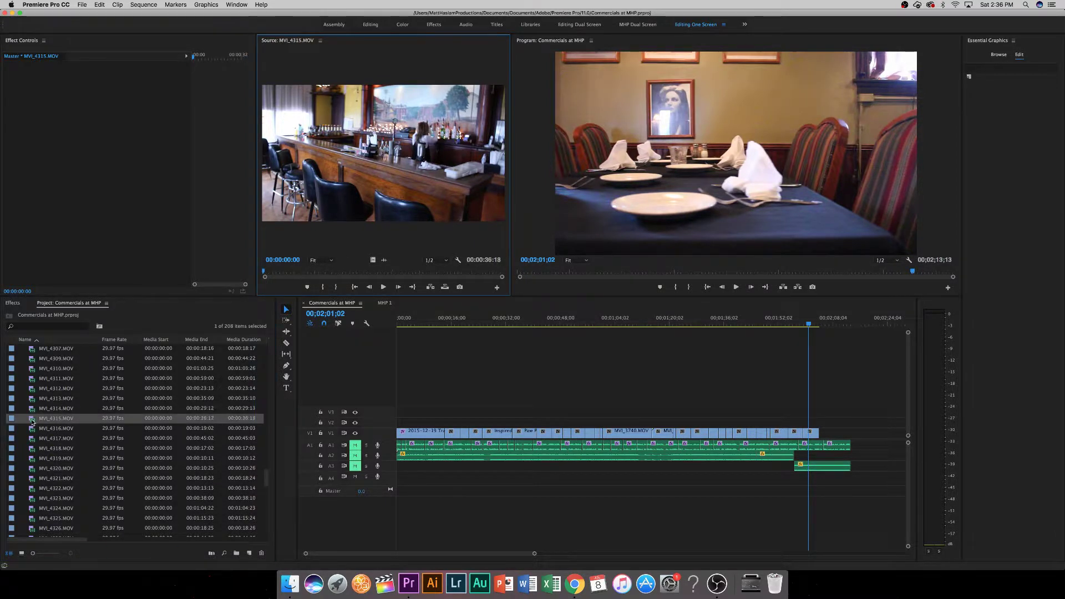
double_click(34, 428)
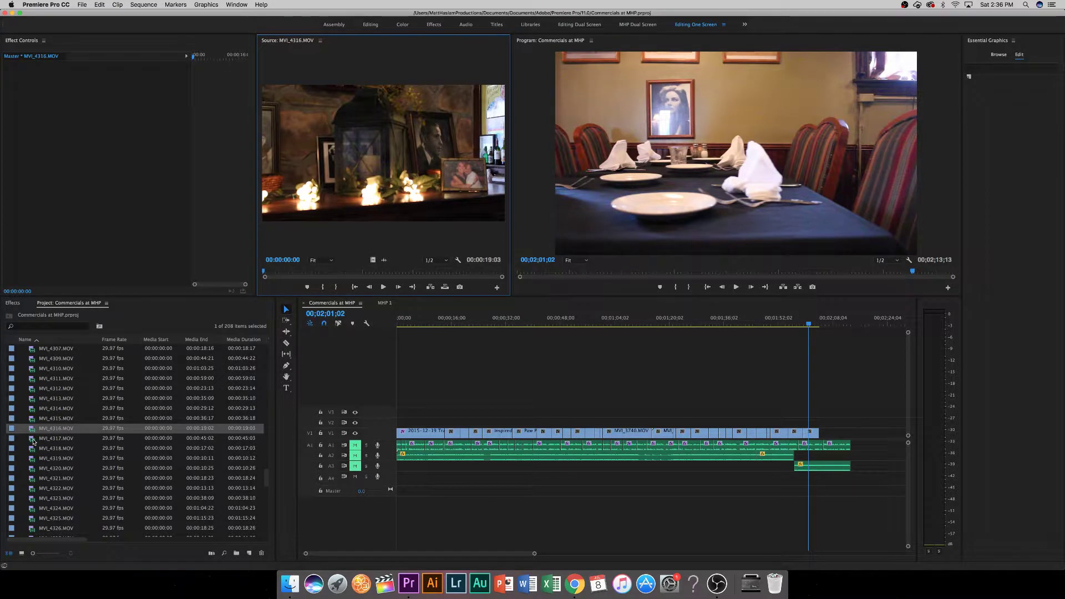
double_click(33, 438)
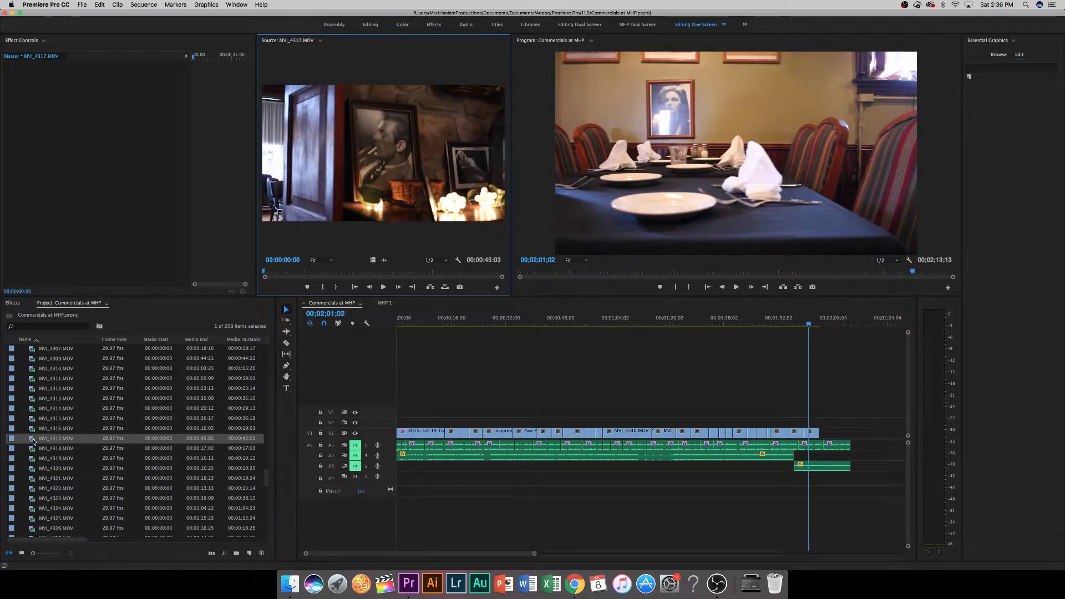
Preview MVI_4318.MOV, MVI_4319.MOV and MVI_4320.MOV in order, scrubbing through each one.
double_click(35, 449)
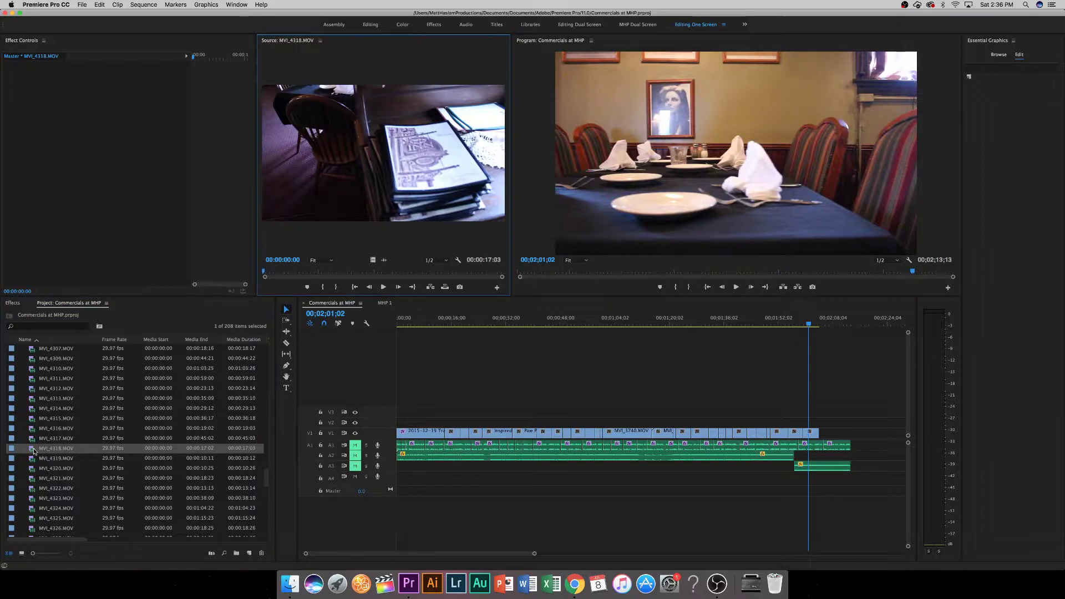
drag(264, 272, 481, 266)
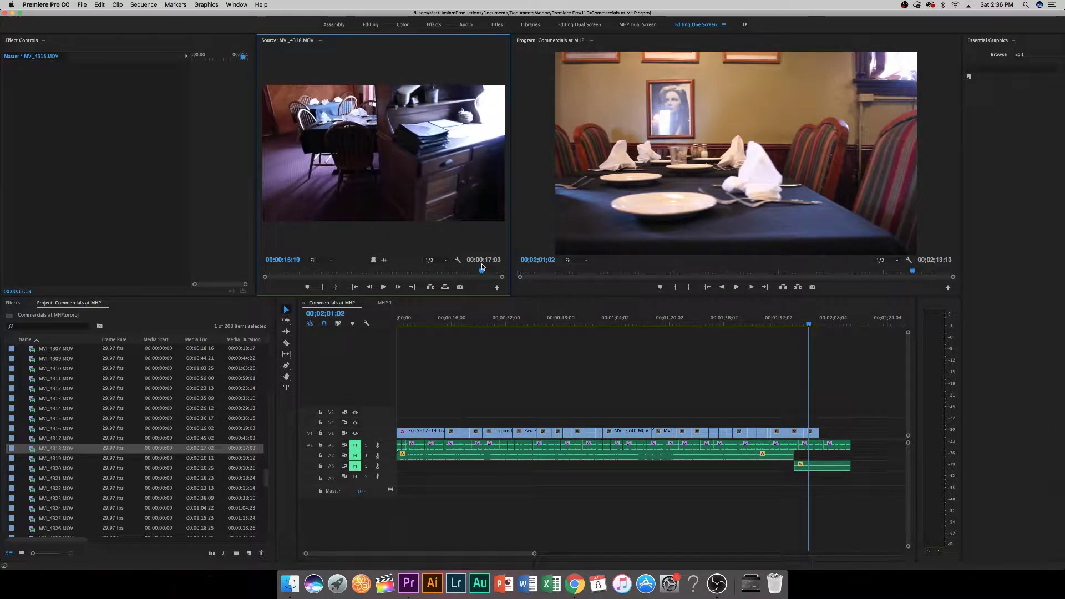
double_click(35, 460)
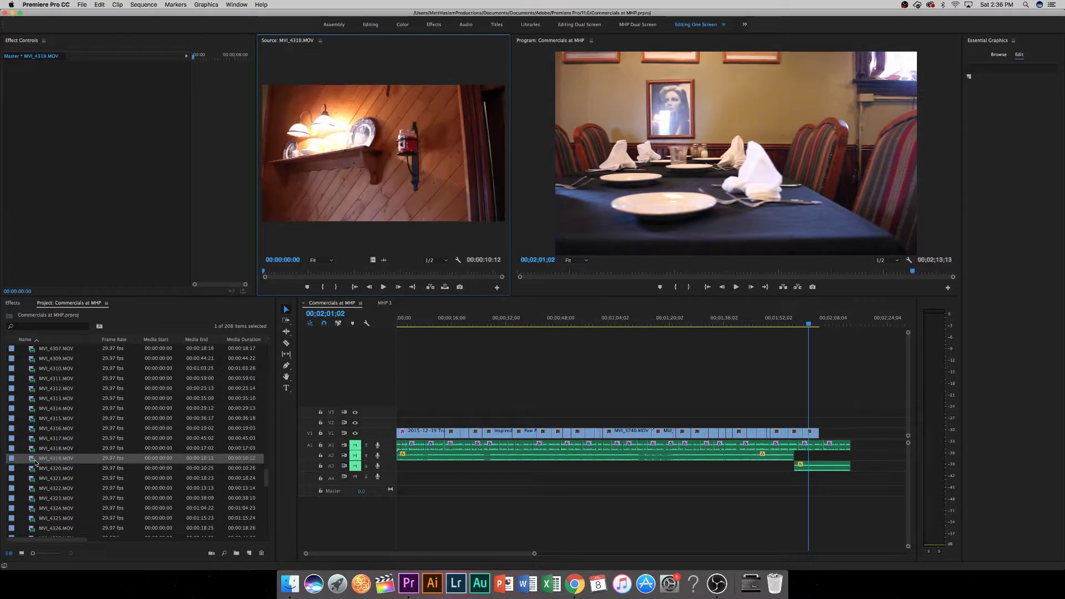
drag(280, 273, 387, 258)
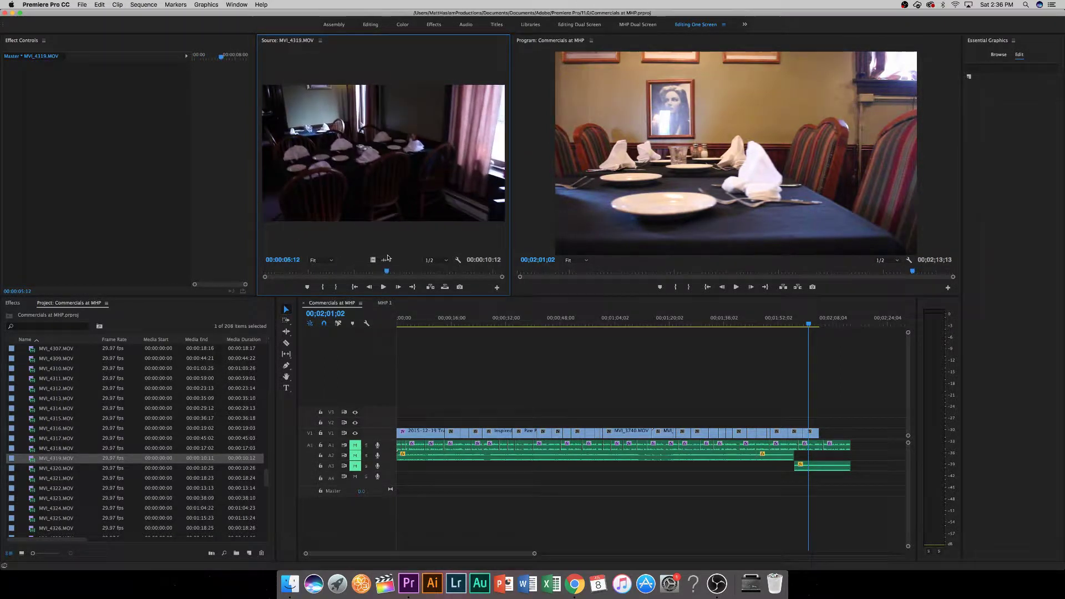
double_click(34, 468)
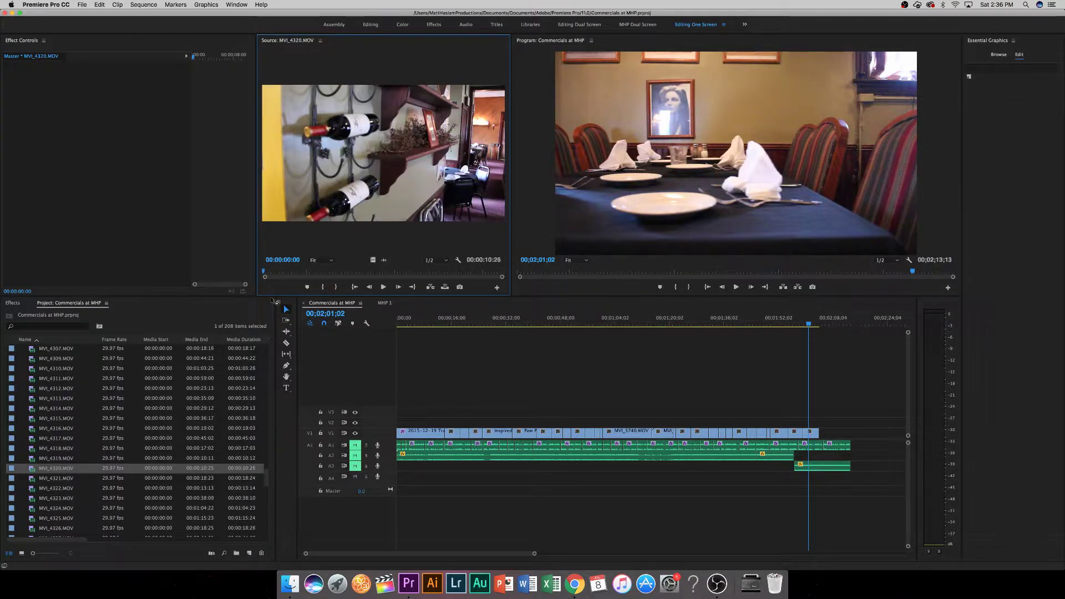
drag(265, 272, 483, 278)
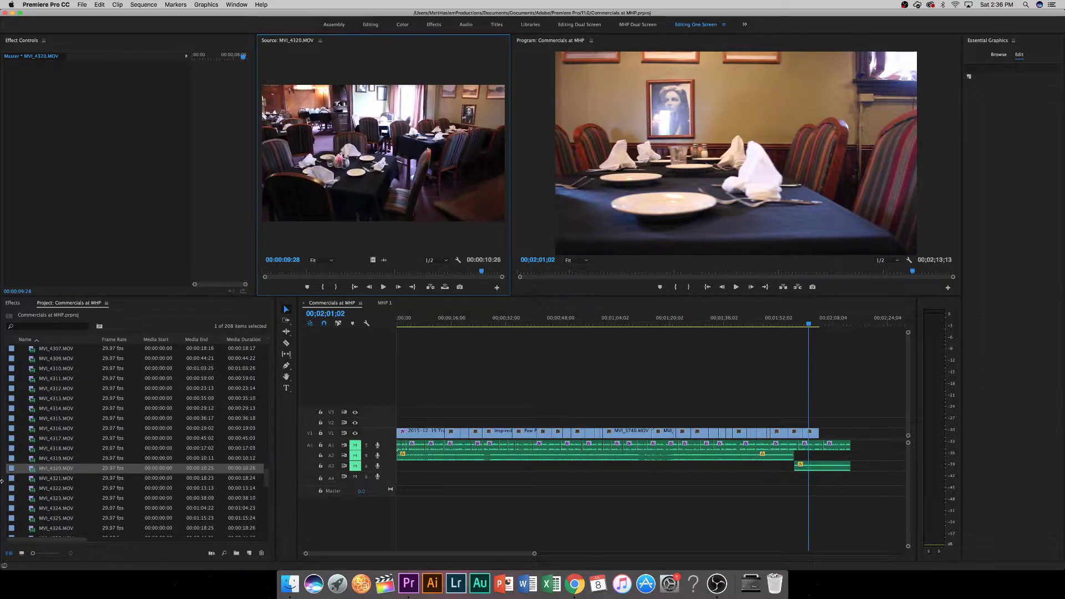
Preview MVI_4321.MOV and MVI_4322.MOV, scrubbing through most of each clip.
double_click(30, 479)
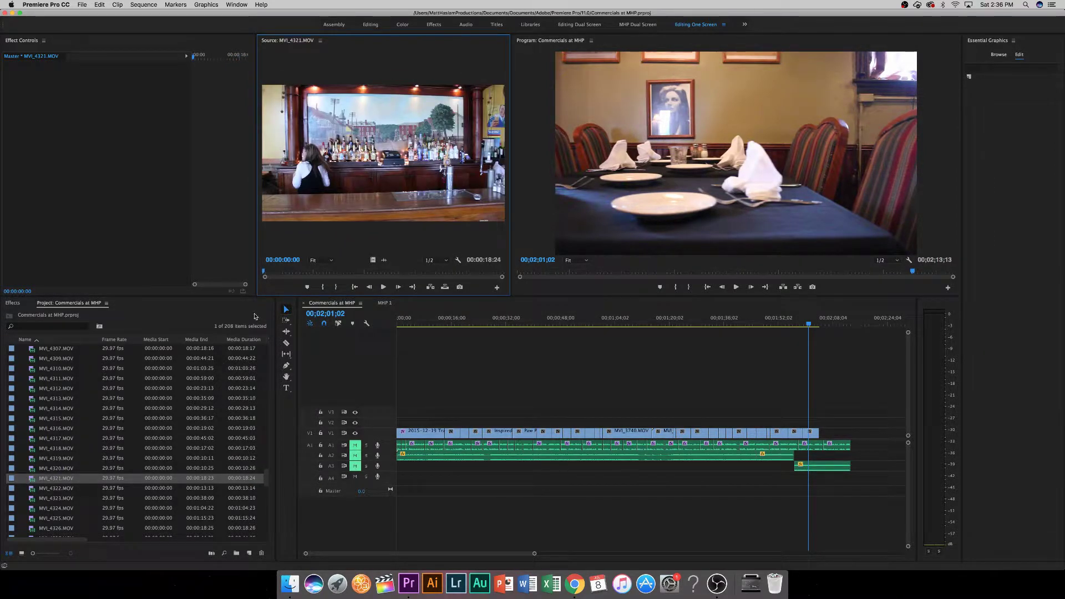
drag(264, 270, 455, 272)
double_click(35, 492)
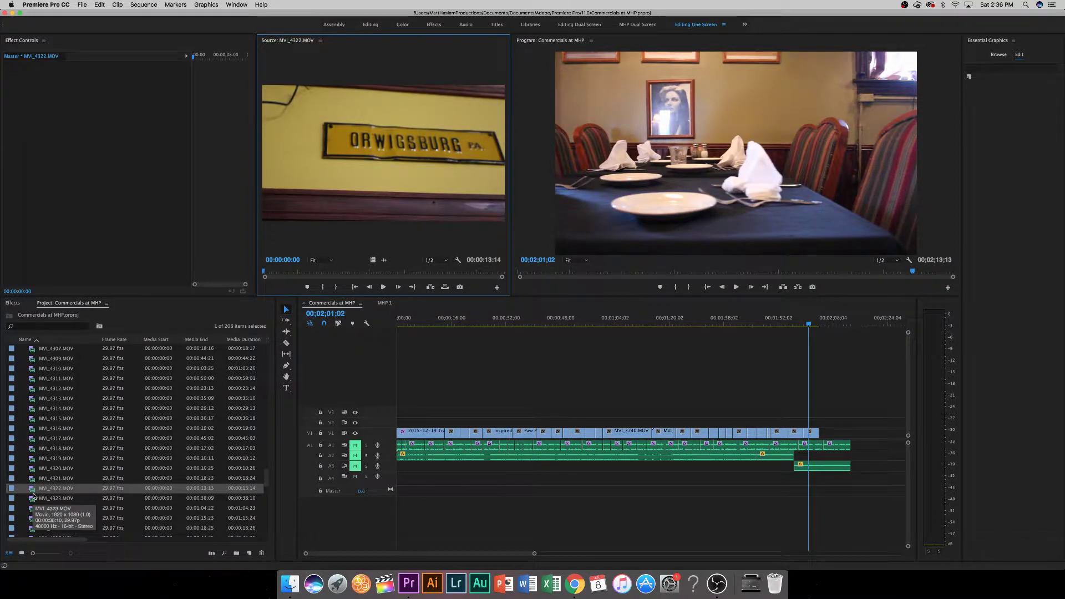
drag(274, 272, 464, 262)
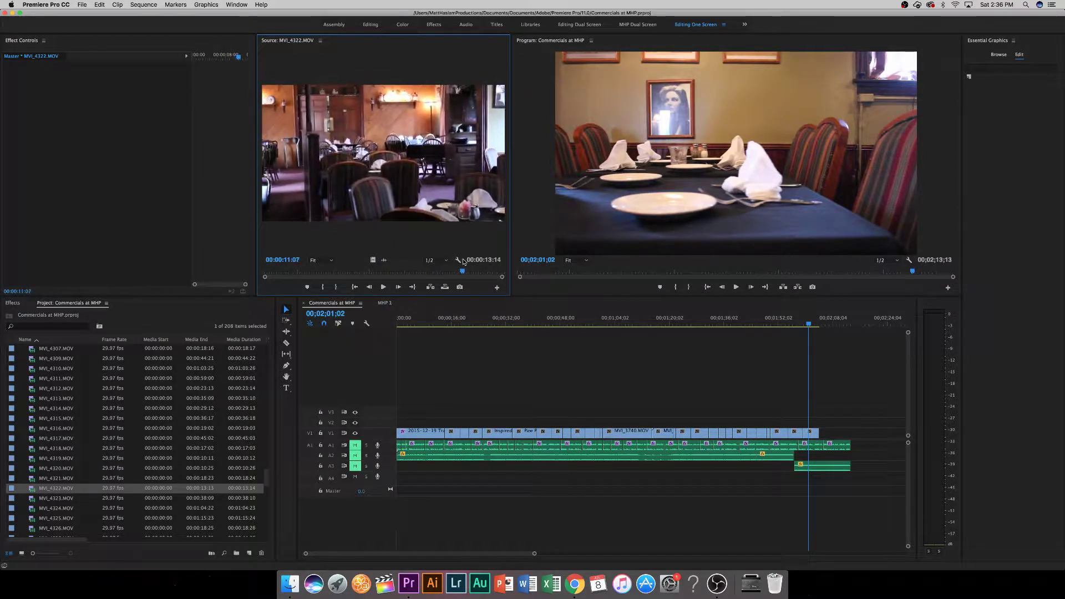
Mark MVI_4323.MOV from 00:00:20:28 to 00:00:22:18, append its video to the end of V1, and check it in the sequence.
double_click(36, 502)
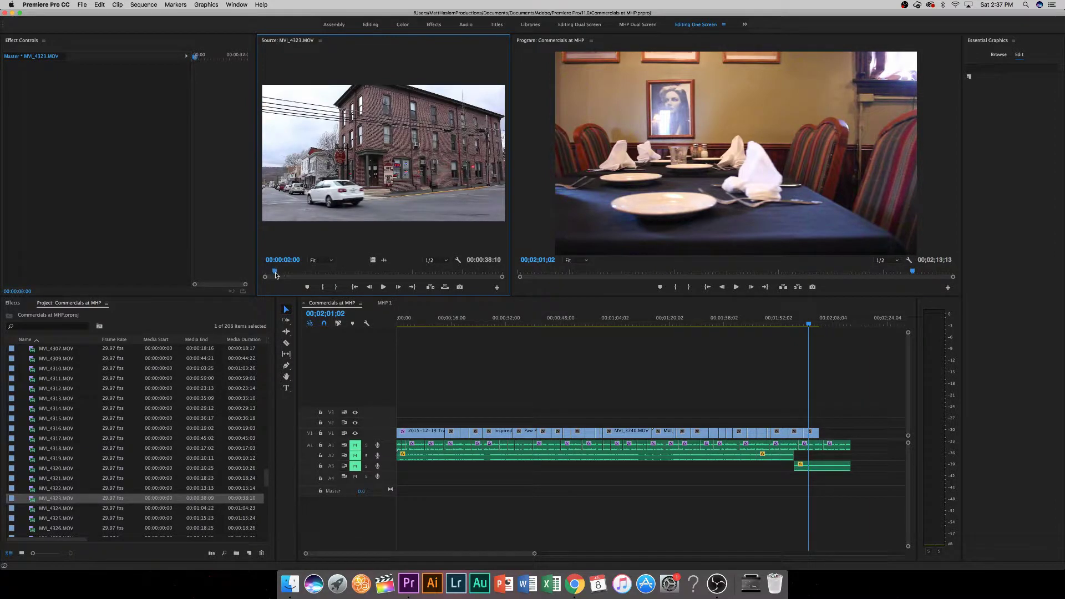
drag(276, 274, 393, 270)
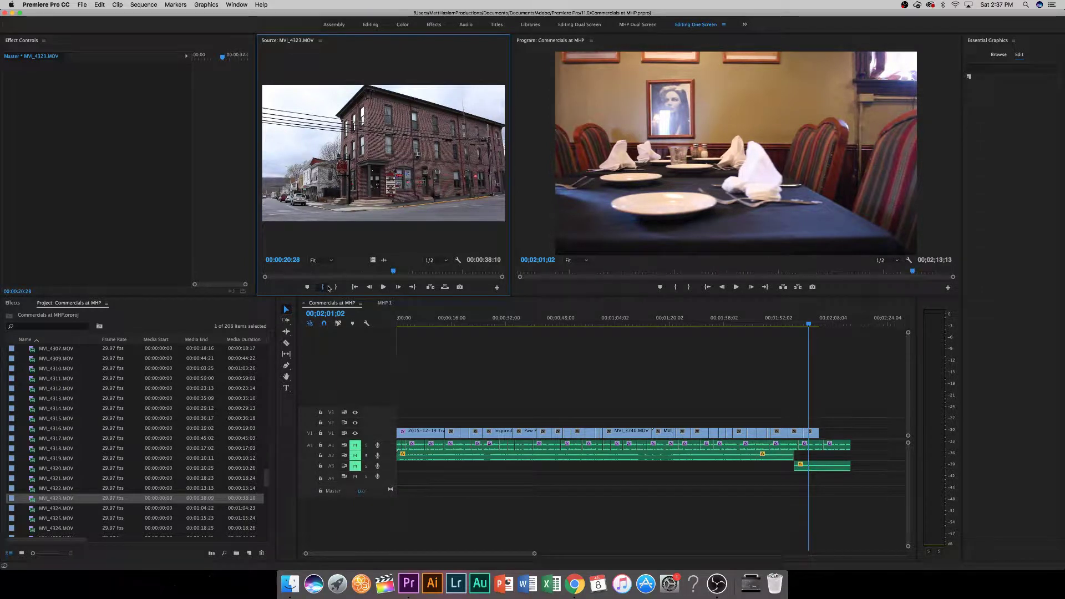
key(i)
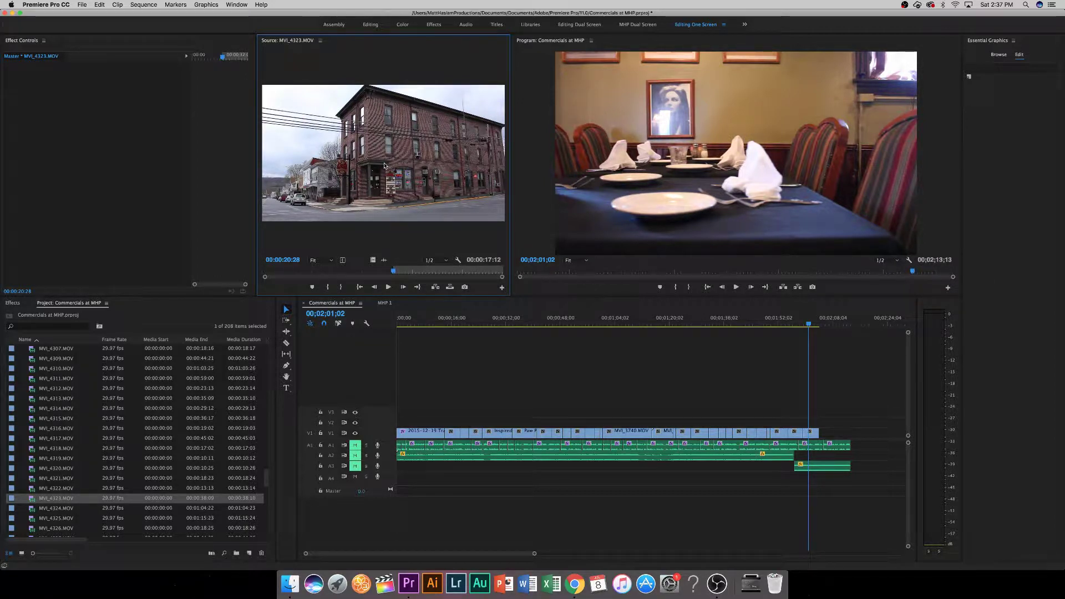
drag(393, 275, 404, 273)
click(387, 286)
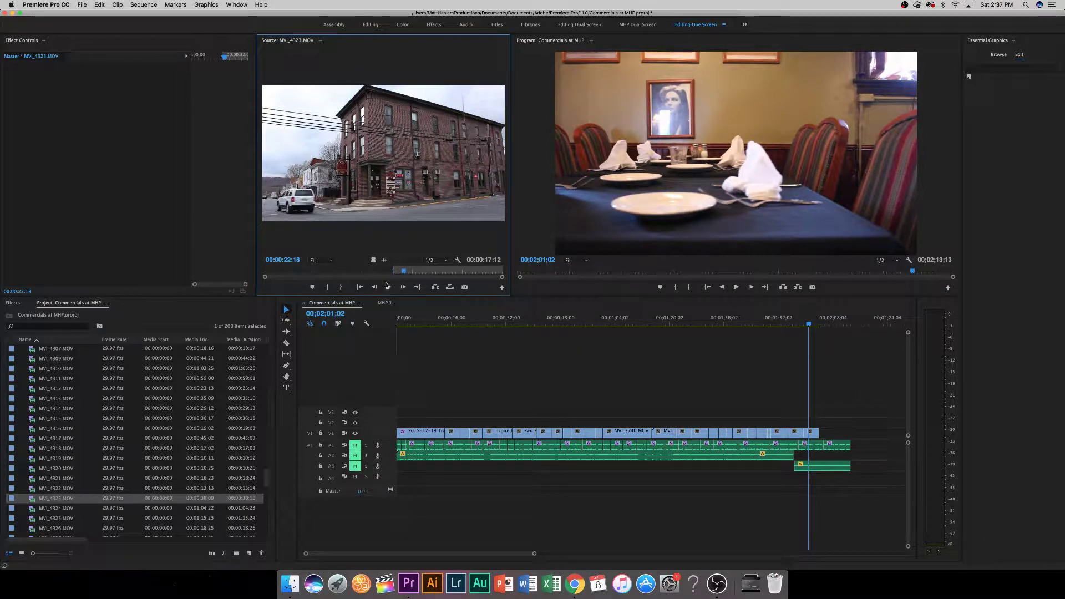
click(342, 288)
drag(585, 342, 819, 422)
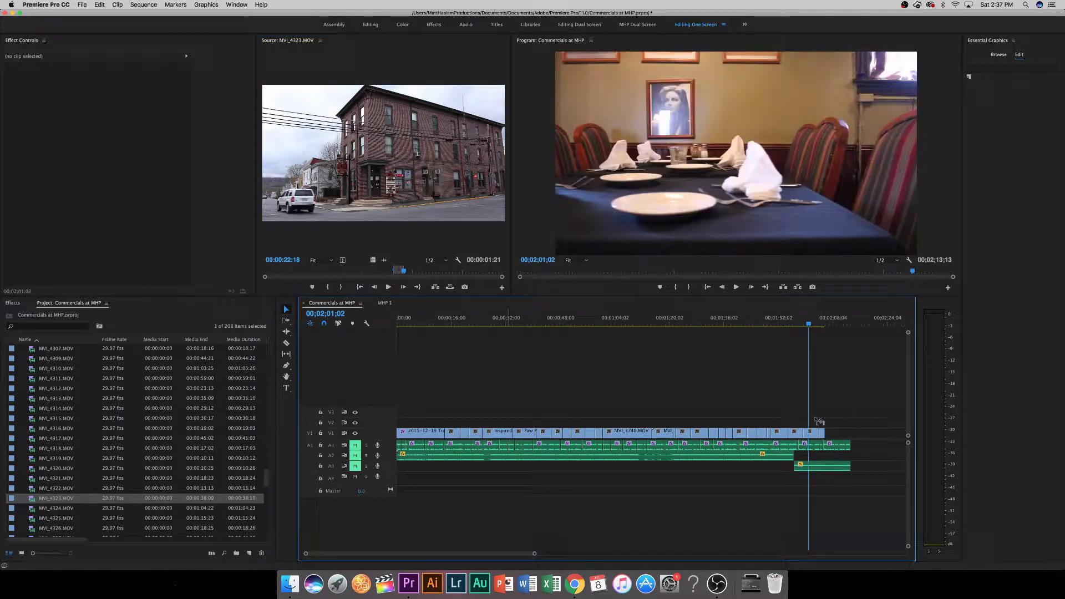
click(823, 325)
drag(823, 325, 821, 325)
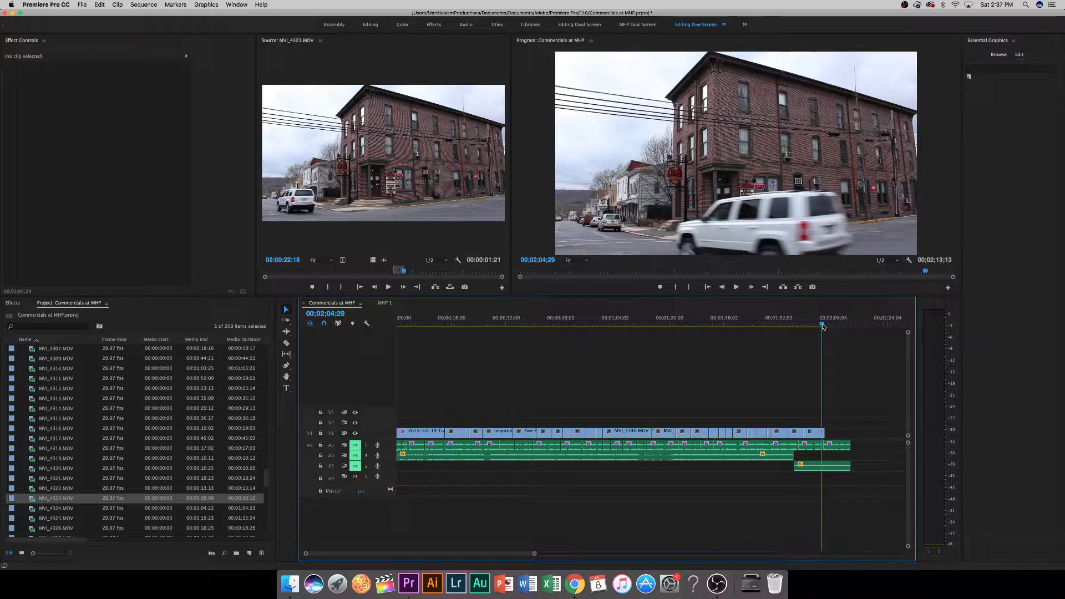
Open the street clips MVI_4324.MOV, MVI_4325.MOV and MVI_4327.MOV to check their opening frames.
double_click(65, 510)
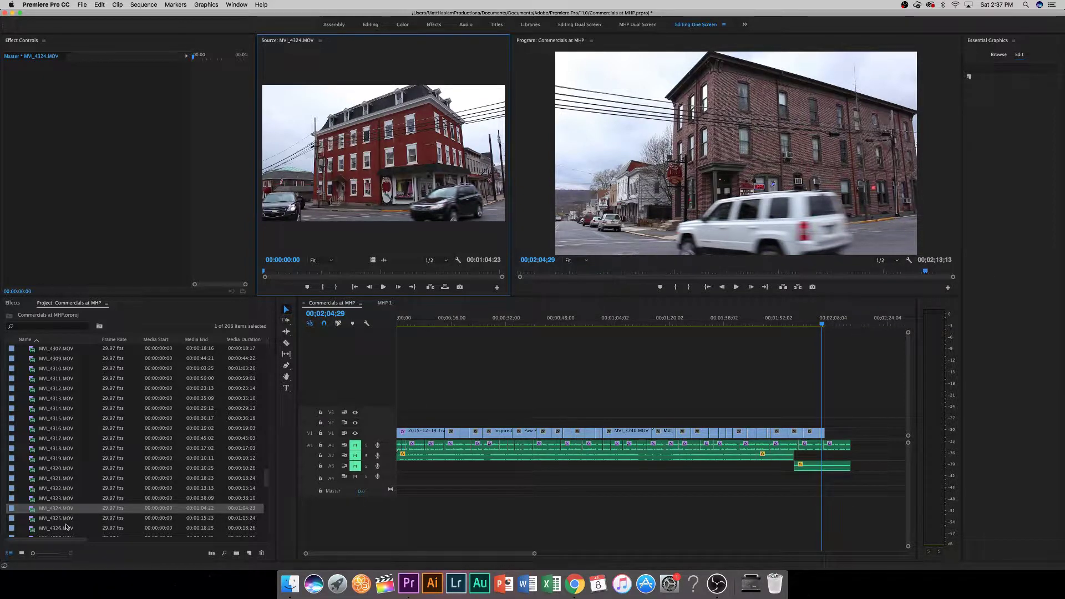
double_click(65, 518)
scroll(72, 508, down, 7)
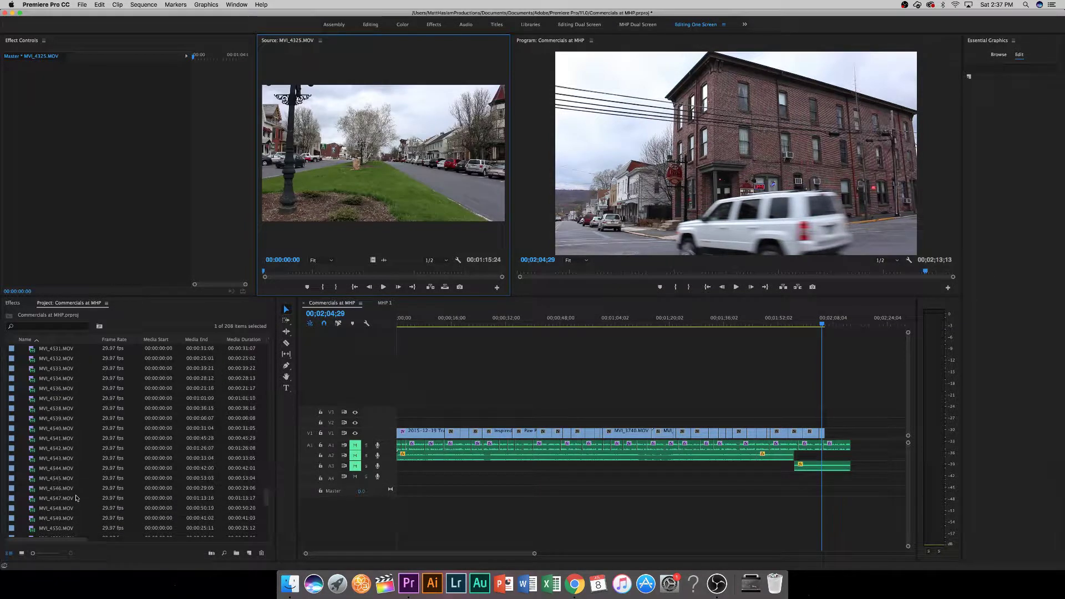
scroll(76, 498, up, 5)
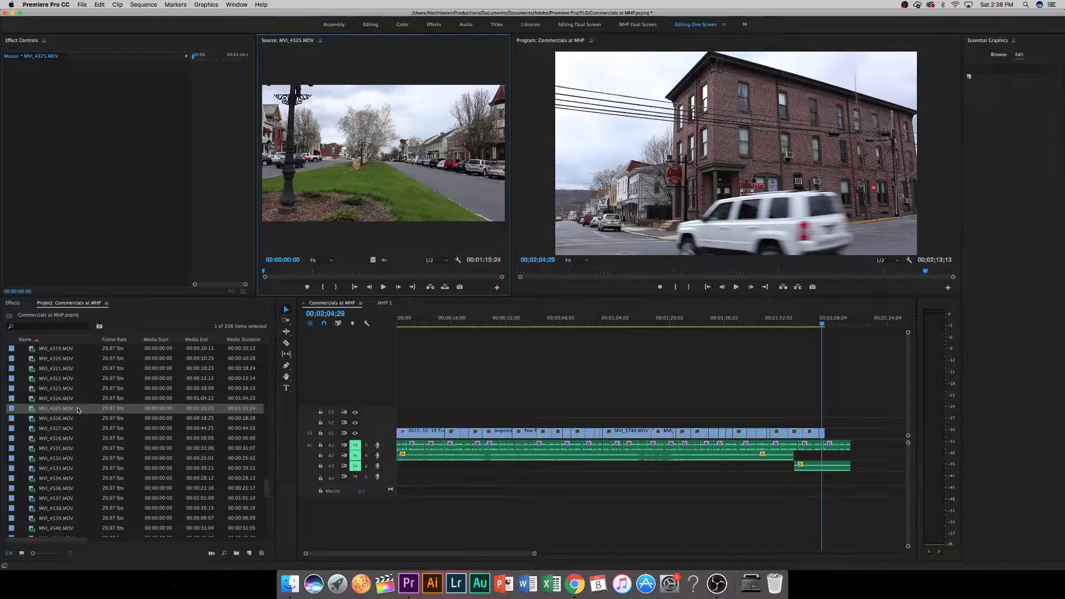
click(63, 427)
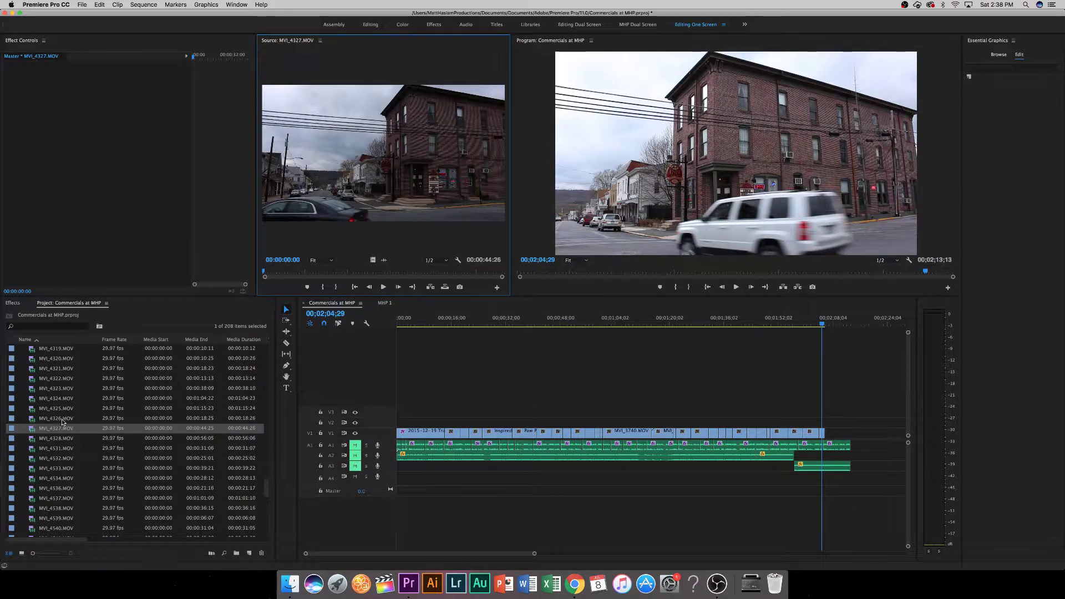
Play the start of MVI_4326.MOV, then check the opening frames of MVI_4327.MOV, MVI_4328.MOV, MVI_4531.MOV and MVI_4532.MOV.
click(63, 422)
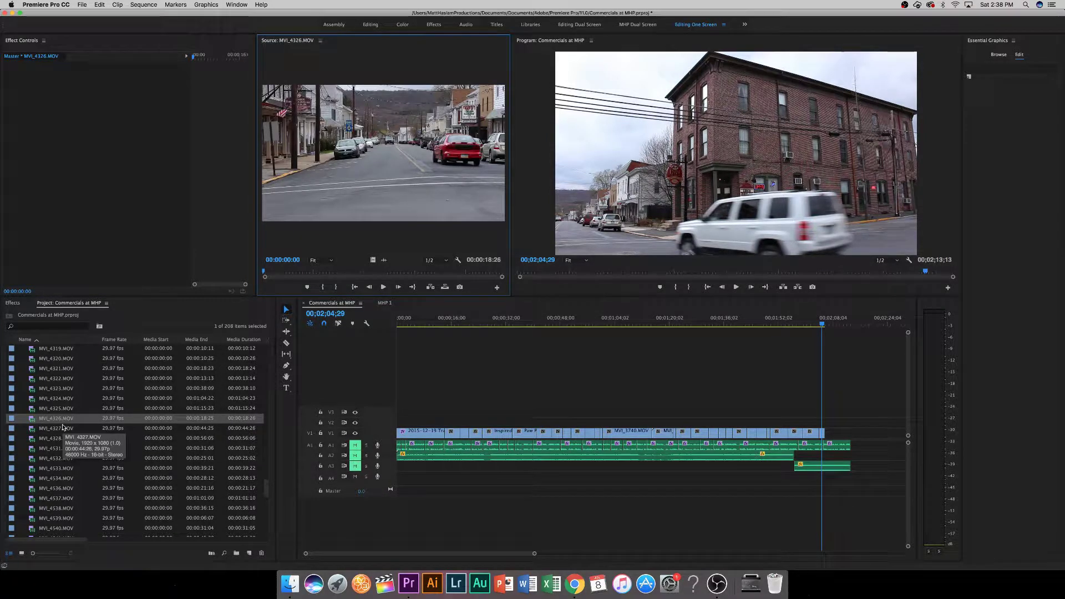
key(space)
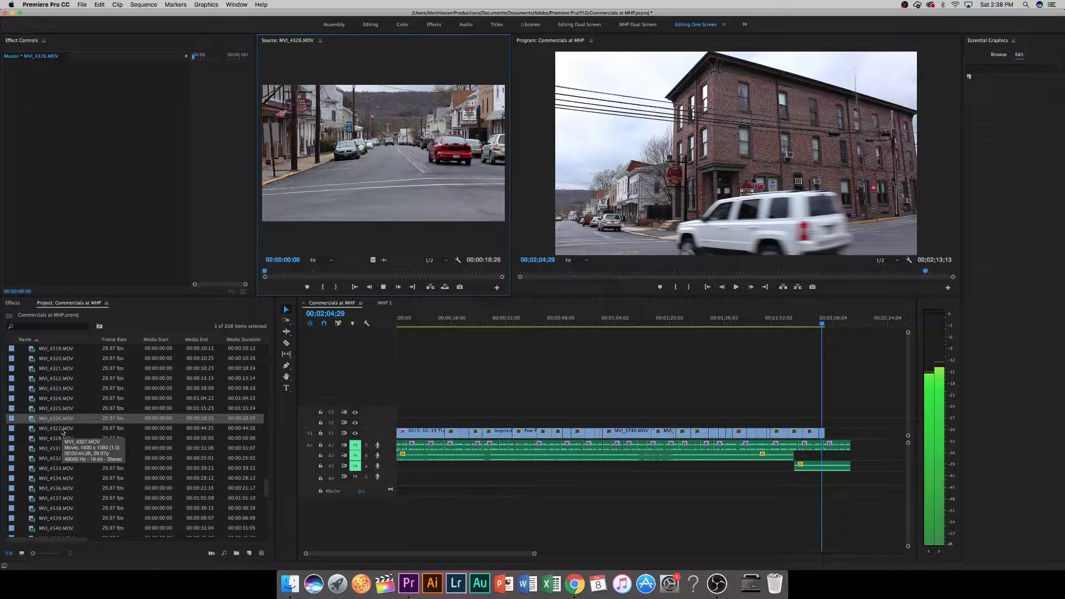
click(63, 431)
click(63, 438)
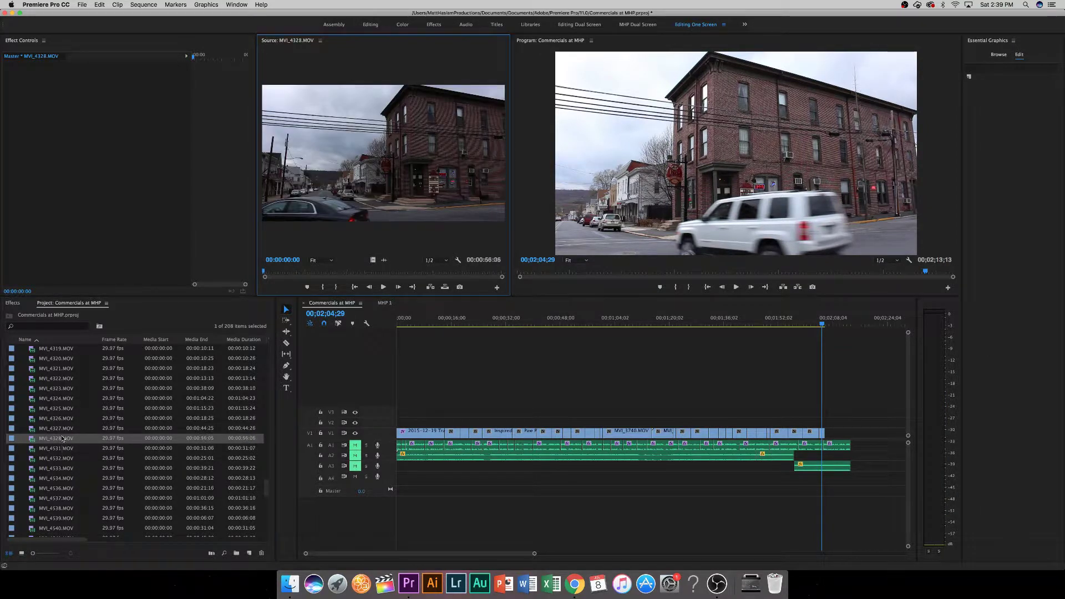
click(62, 448)
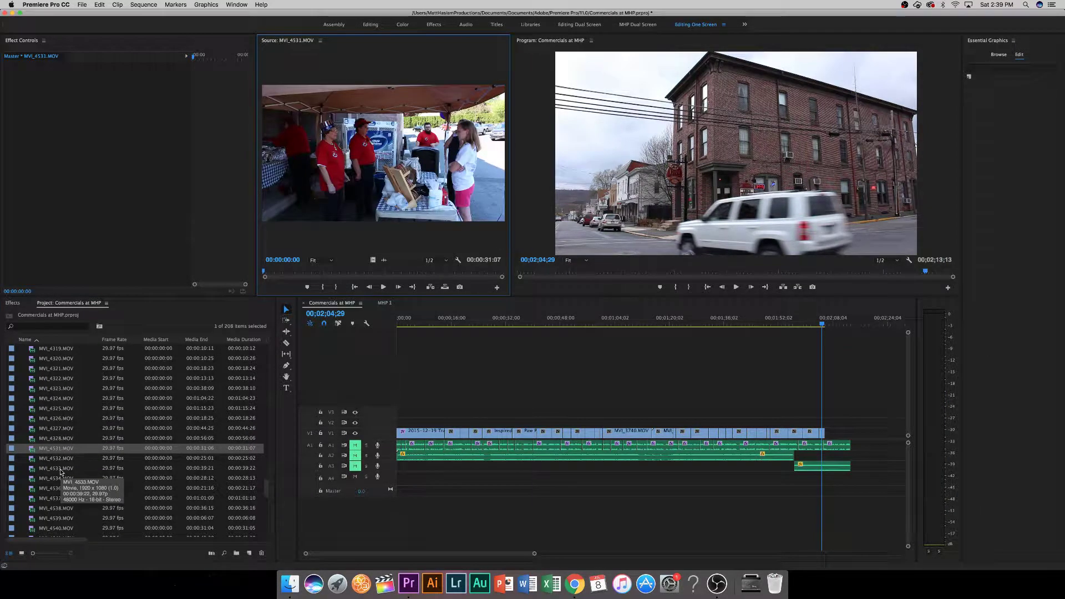
click(62, 459)
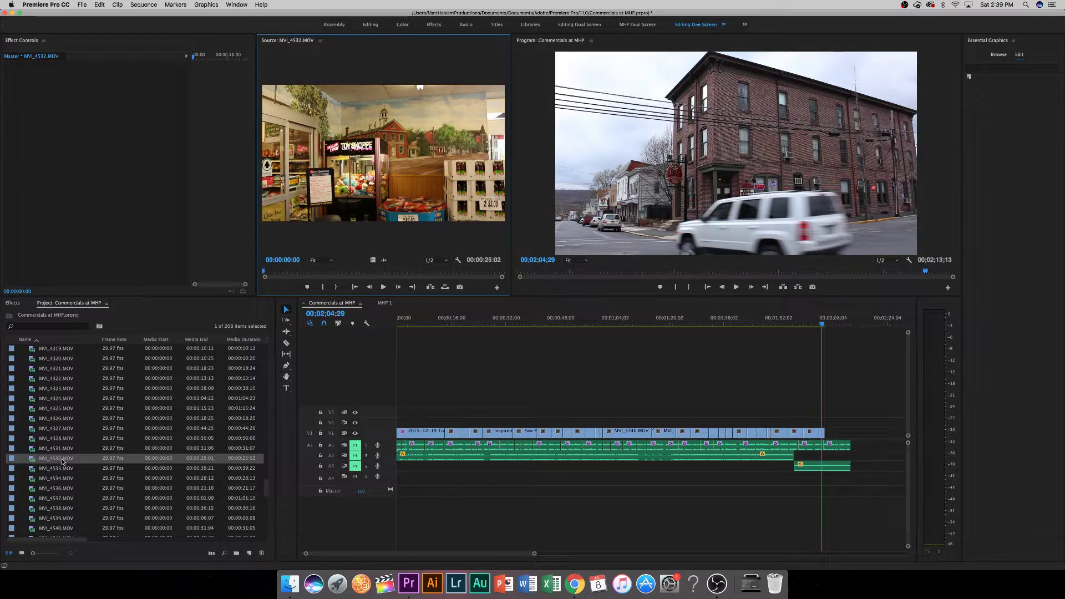
Open the store-entrance clip MVI_4533.MOV, mark its In point at 00:00:00:00 and play it from there.
click(61, 469)
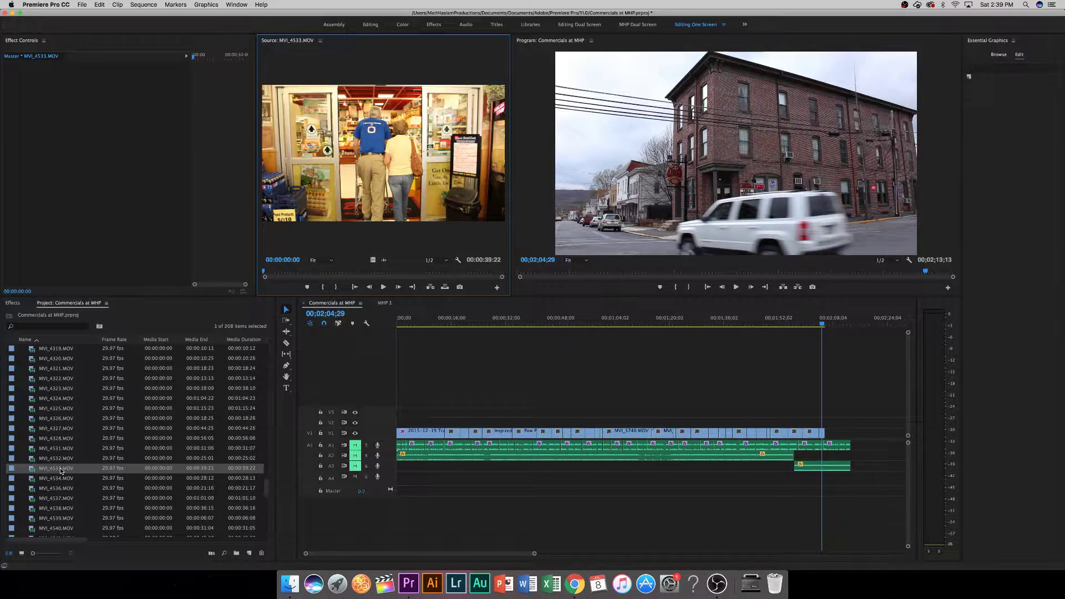
click(324, 286)
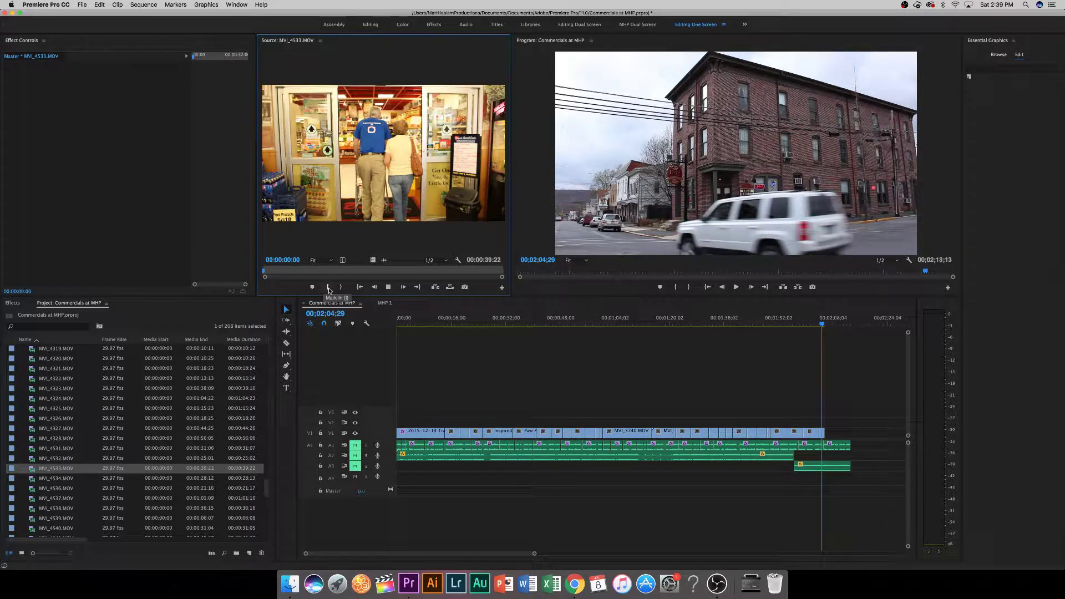
key(space)
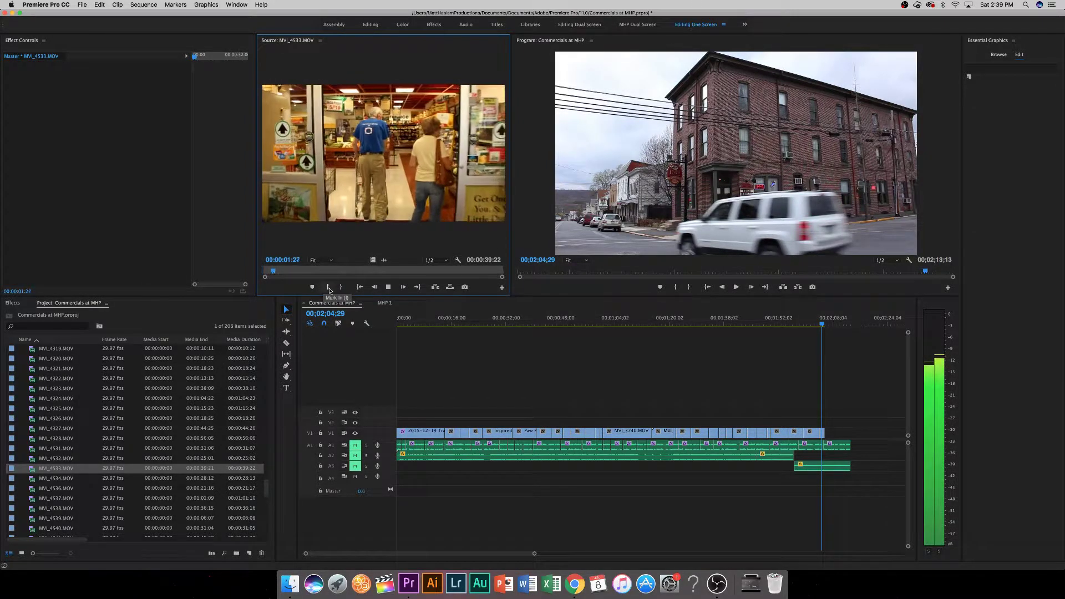
Mark the Out point of MVI_4533.MOV at 00:00:03:22 and append only its video to the end of track V1.
key(space)
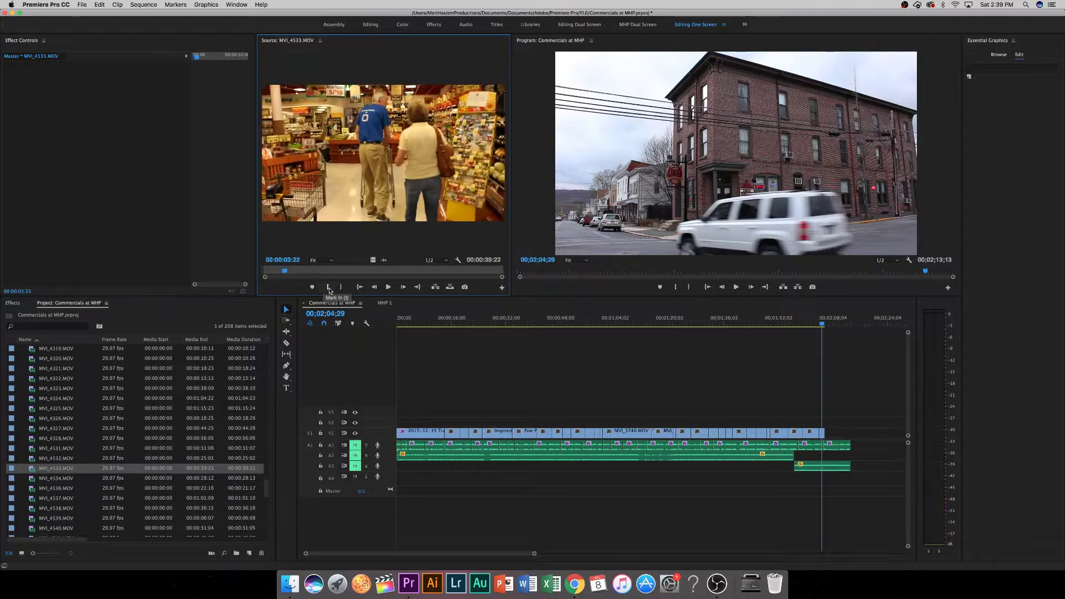
click(341, 287)
drag(372, 259, 832, 438)
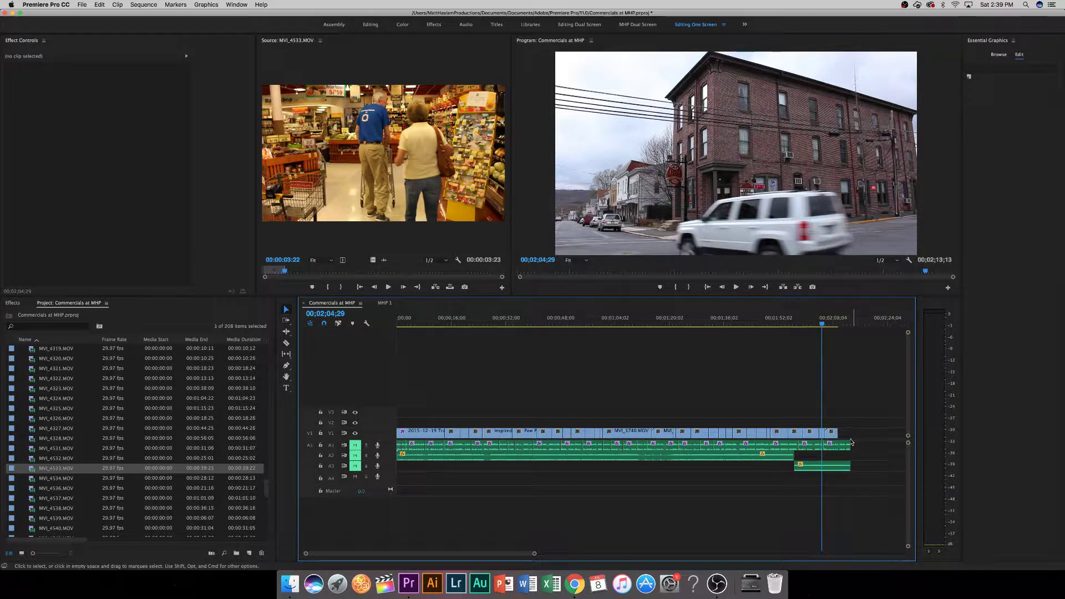
Mark a 00:00:02:24 range ending at 00:00:12:11 in MVI_4534.MOV and append only its video to the end of V1.
double_click(51, 479)
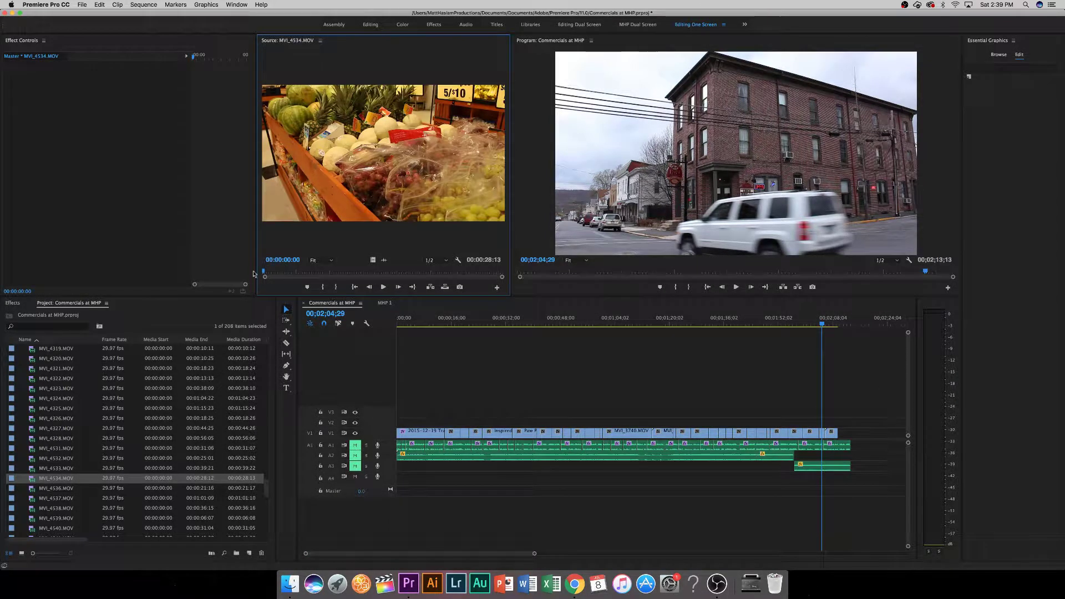
click(274, 272)
drag(273, 271, 842, 433)
click(322, 287)
key(o)
Preview MVI_4536.MOV as a possible next clip.
scroll(133, 508, down, 2)
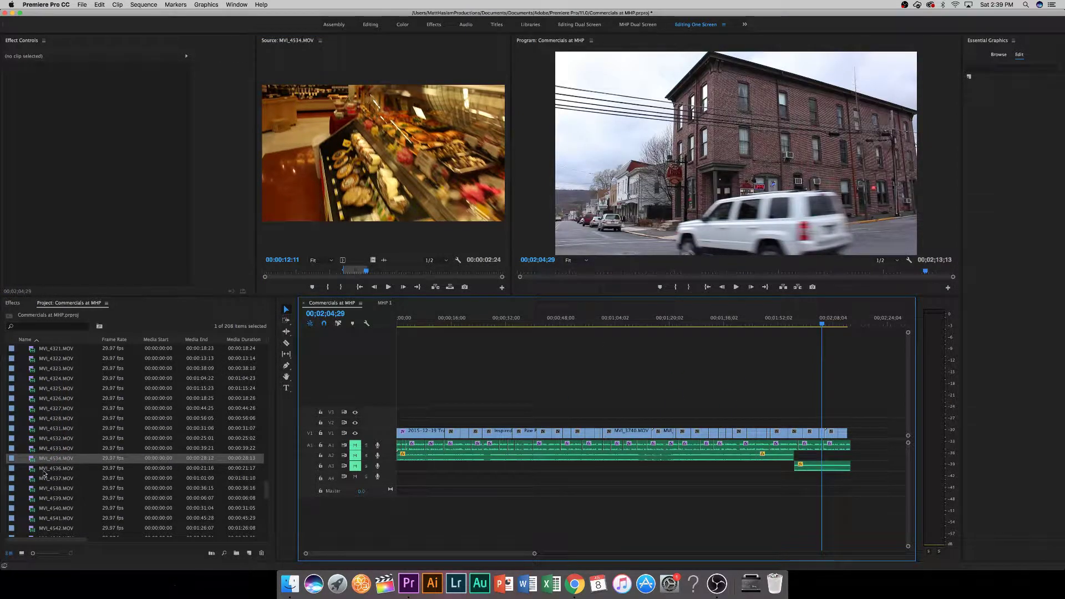
scroll(47, 468, down, 5)
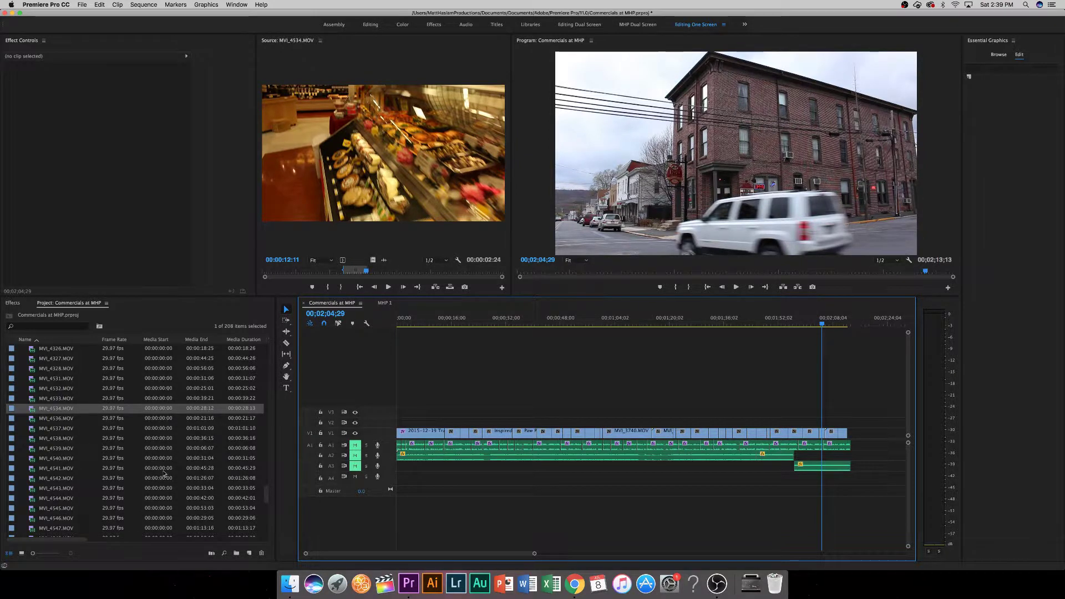
double_click(72, 419)
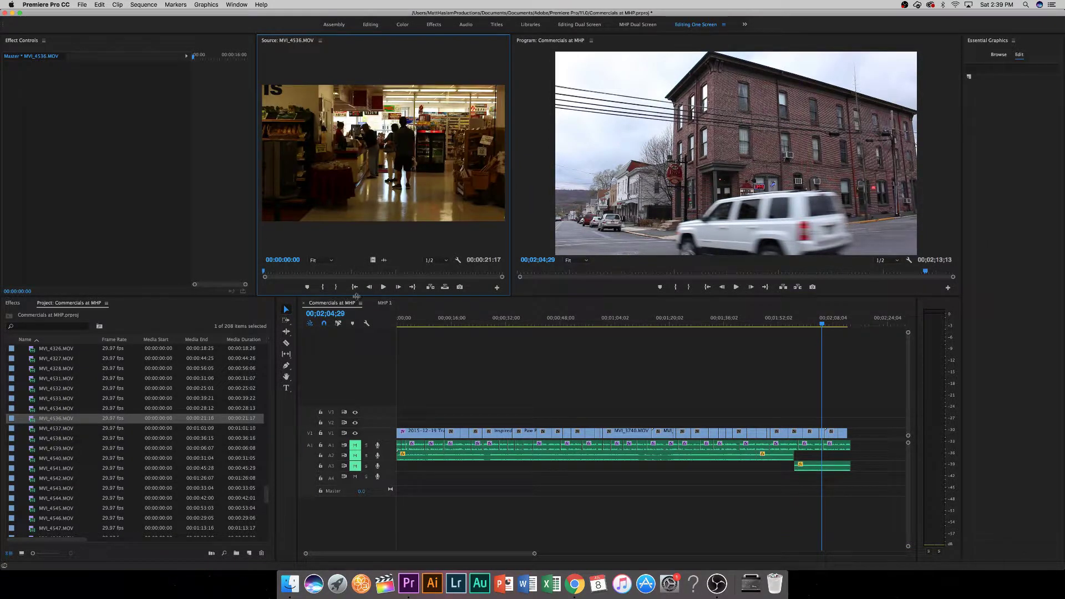
Load MVI_4537.MOV and set its In point at about 00:00:18, as the camera closes in on the Special Buy sign.
double_click(55, 432)
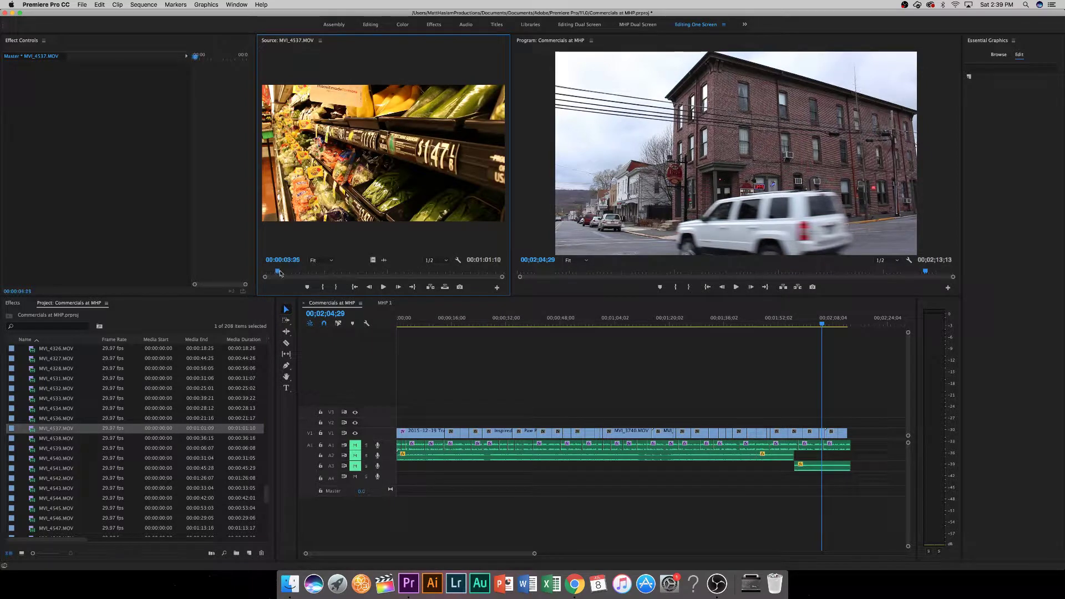
drag(279, 274, 341, 278)
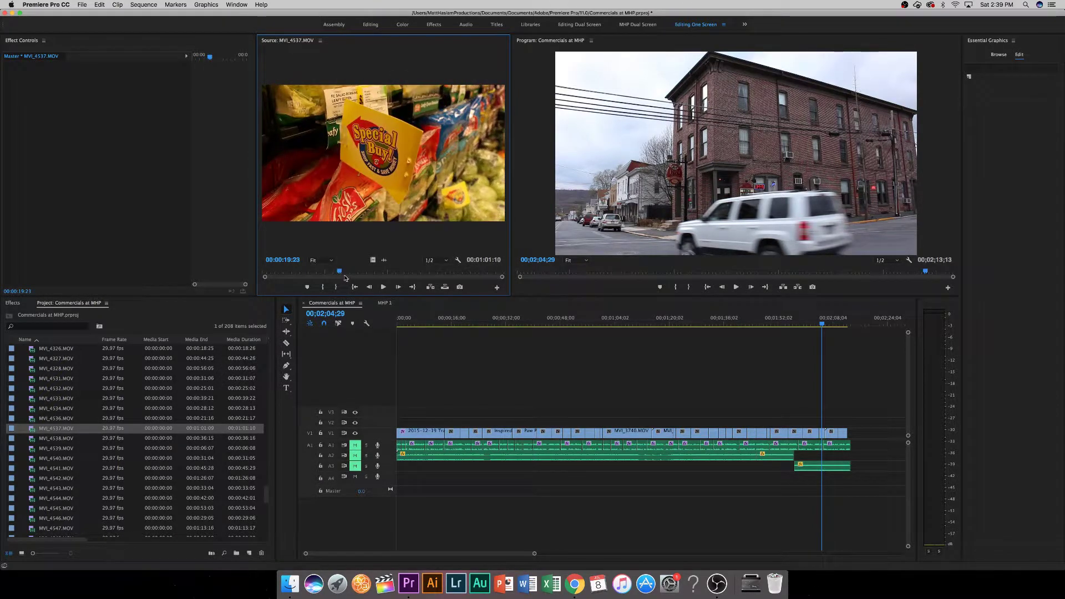
key(i)
key(space)
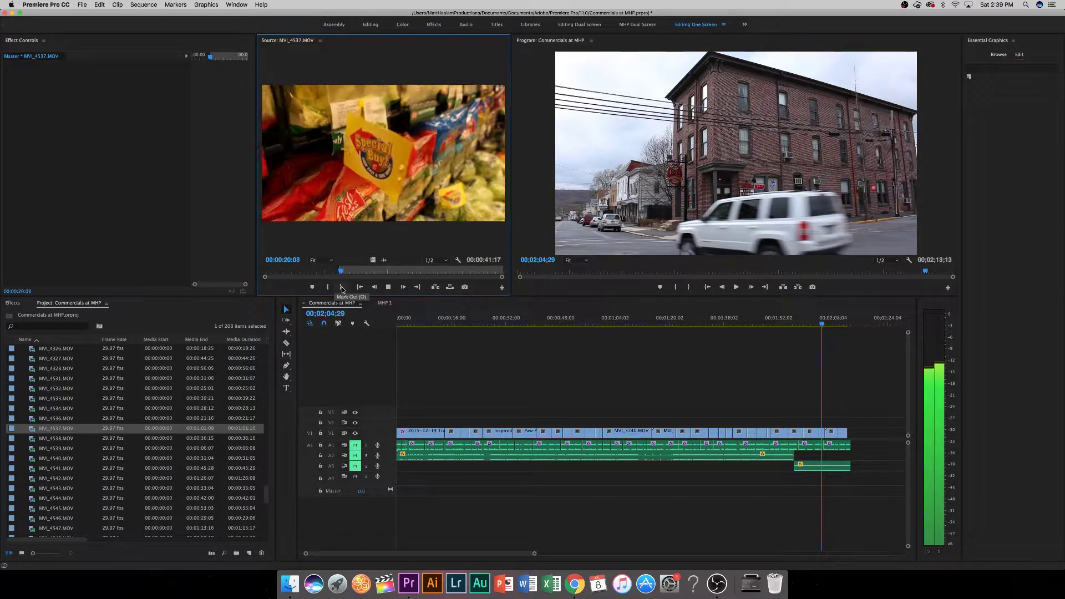
drag(344, 276, 327, 274)
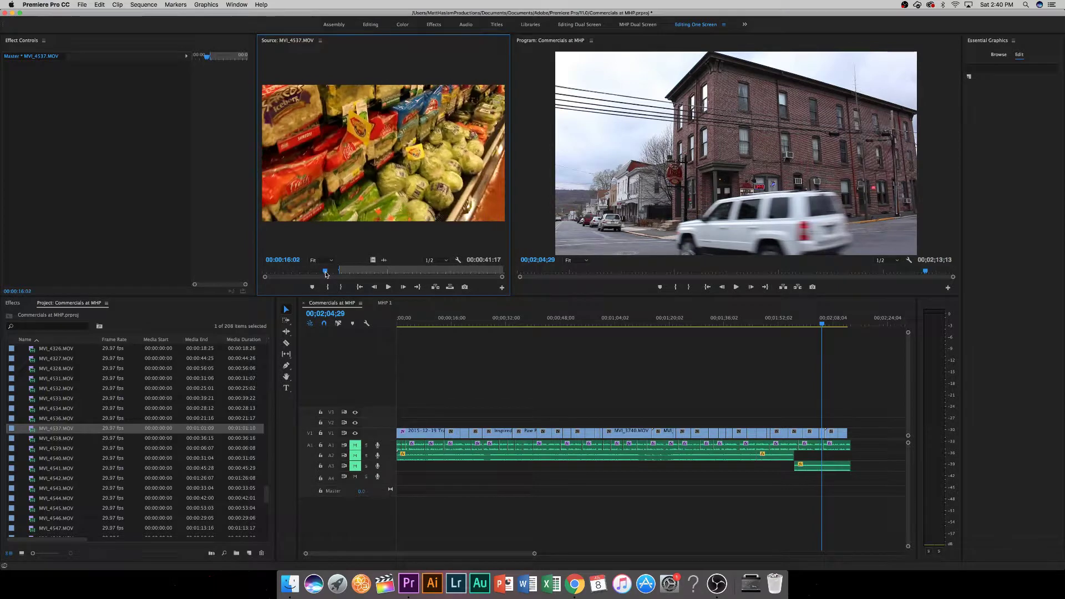
key(space)
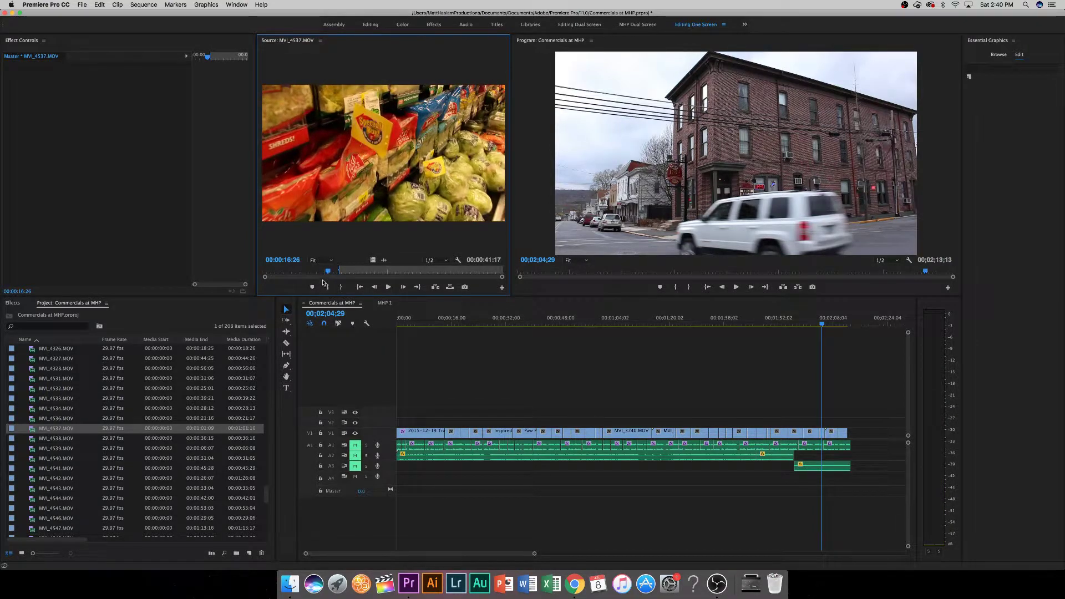
click(327, 287)
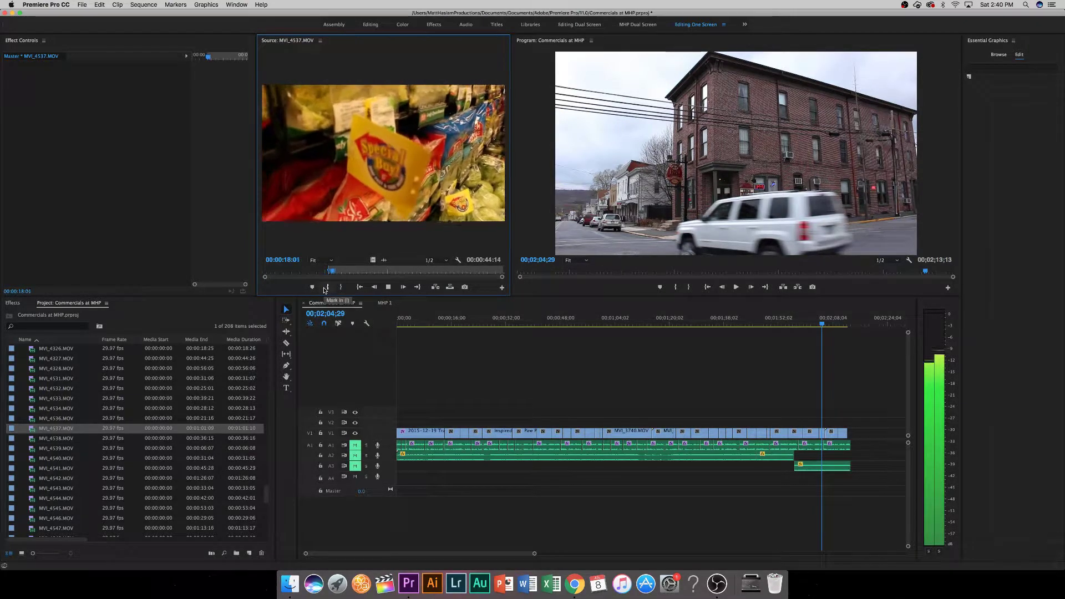
key(space)
click(326, 288)
Mark the Out point of MVI_4537.MOV at 00:00:19:28 and append only its video to the end of V1.
key(space)
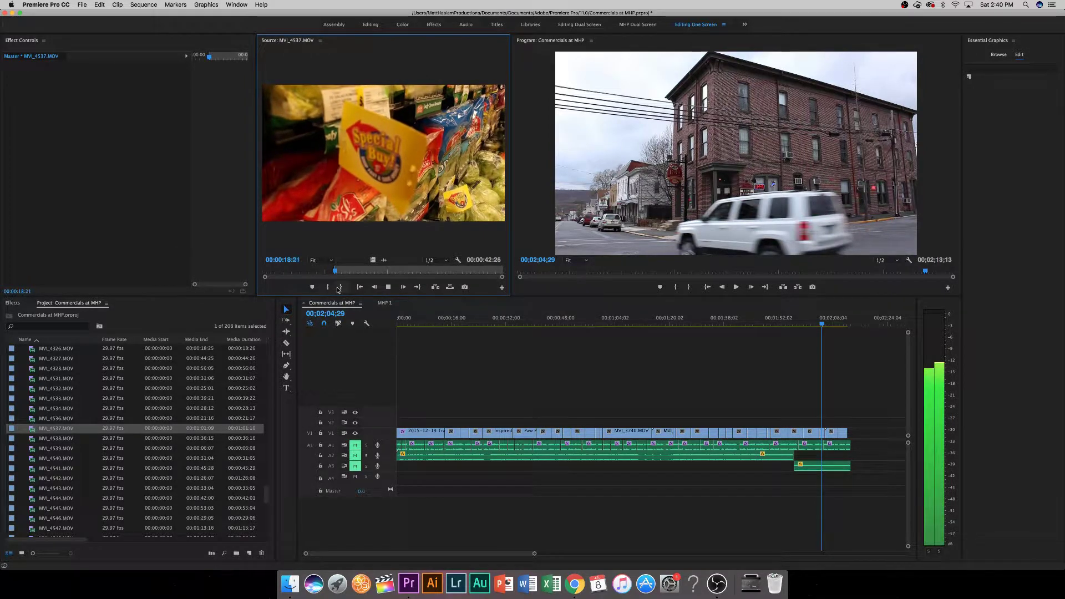
key(space)
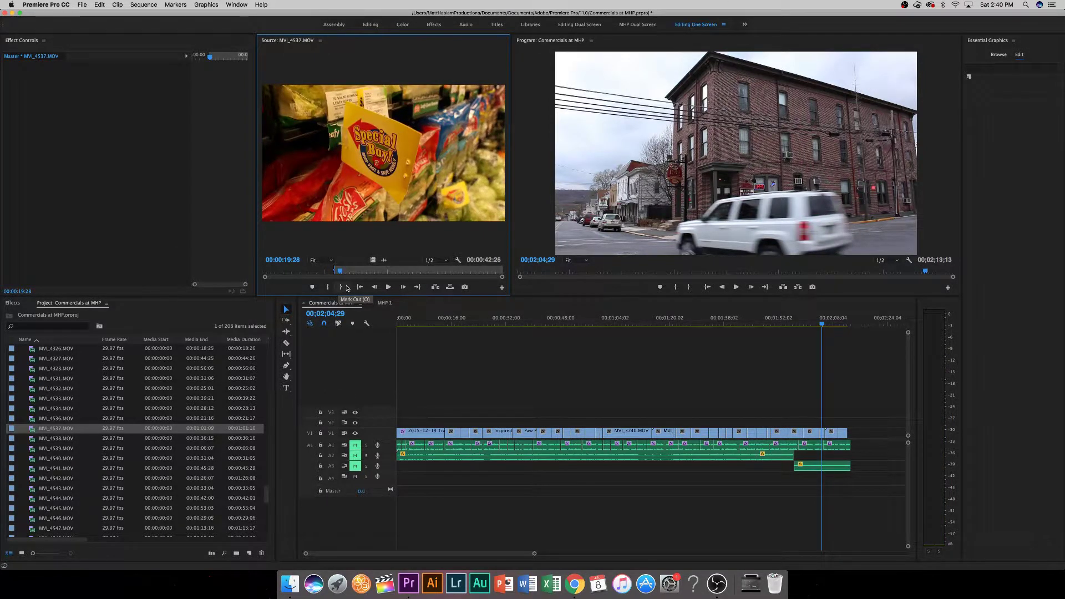
click(342, 287)
drag(342, 260, 850, 438)
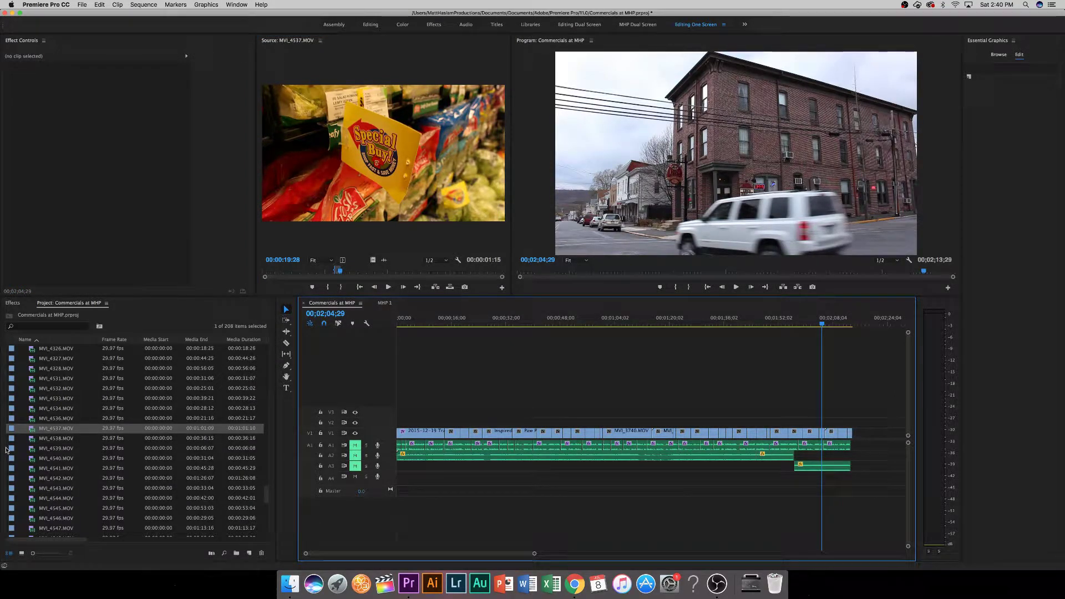
Skim MVI_4538.MOV for usable footage, examining the shot of the two men at the deli counter around 00:00:29:08.
double_click(32, 439)
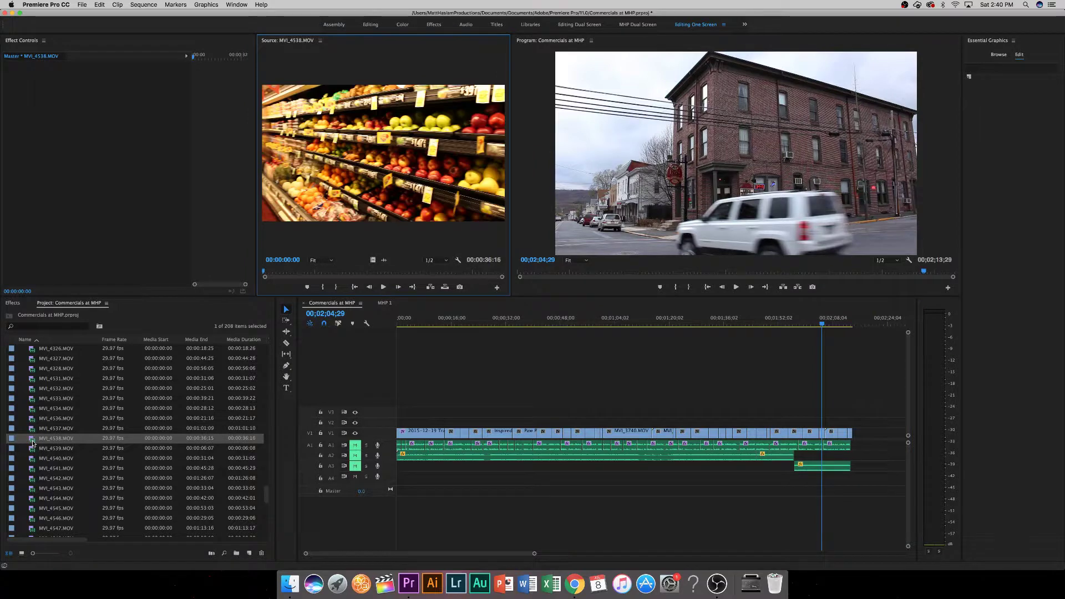
key(space)
key(space)
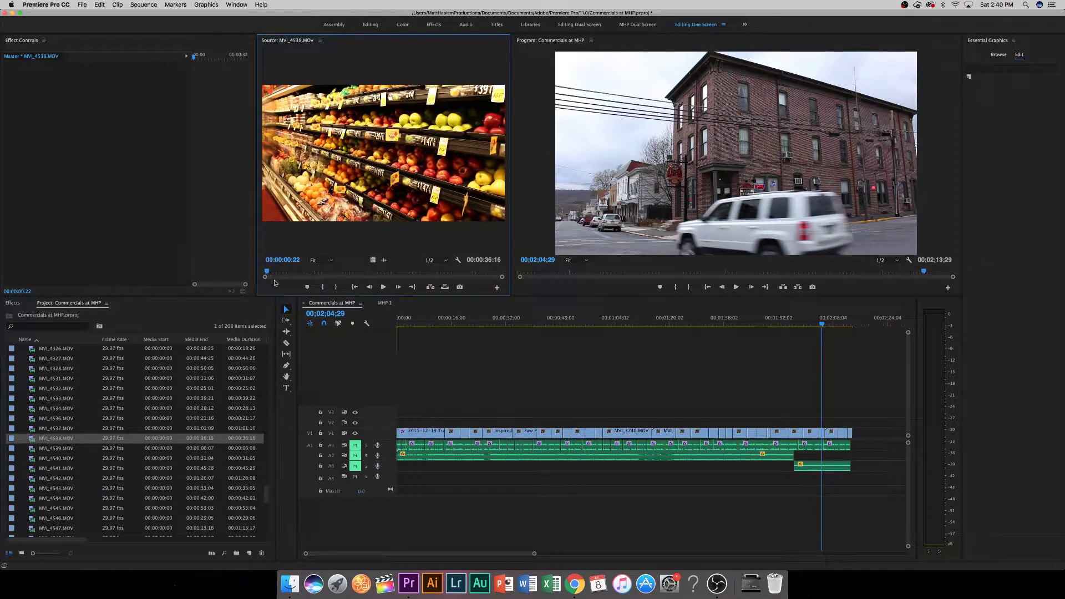
drag(266, 272, 456, 275)
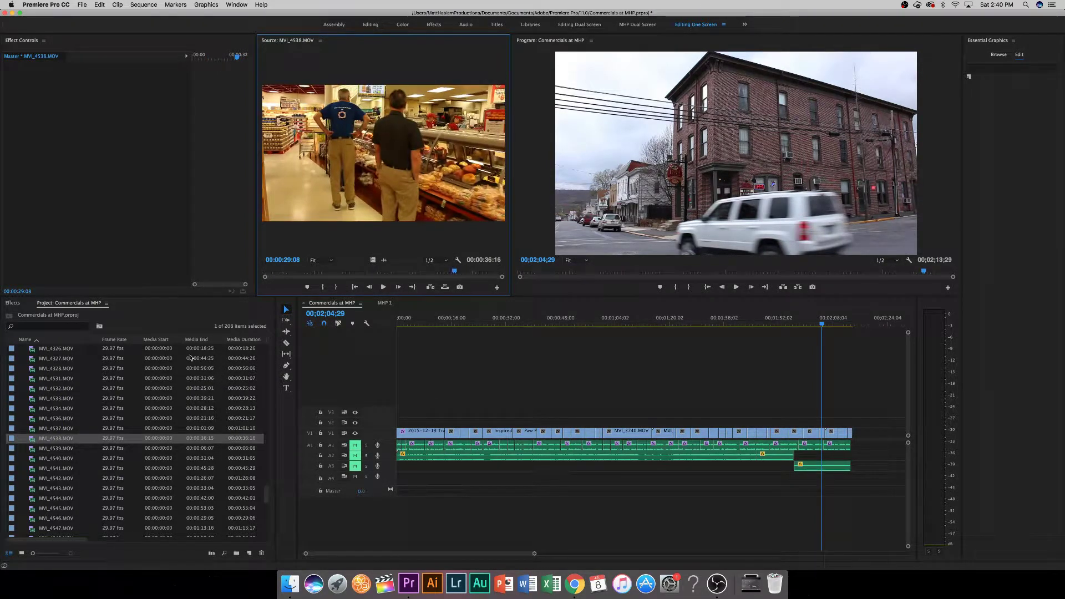
double_click(56, 448)
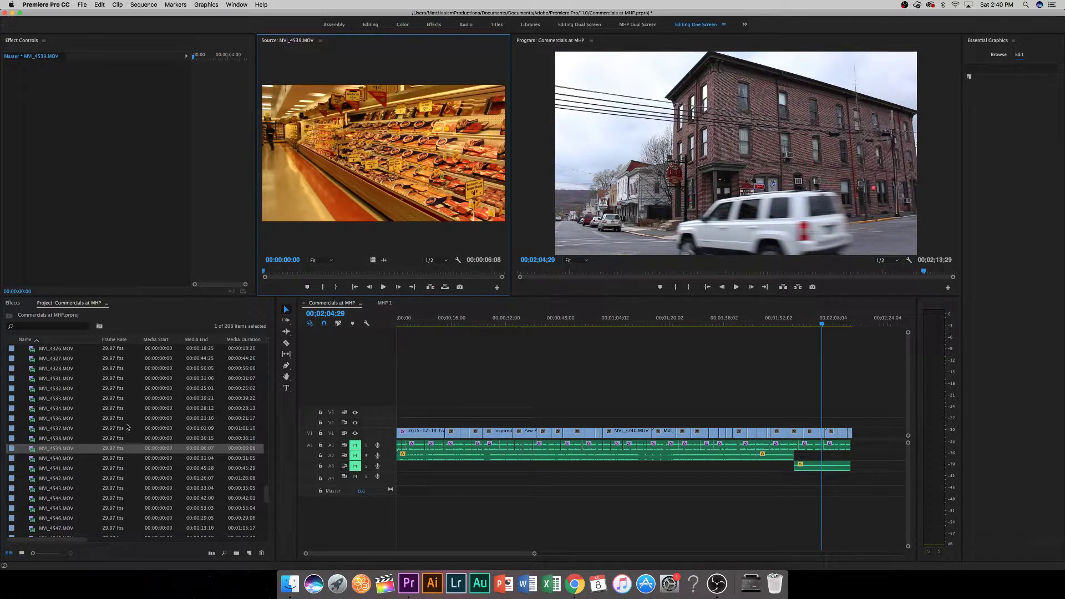
double_click(72, 438)
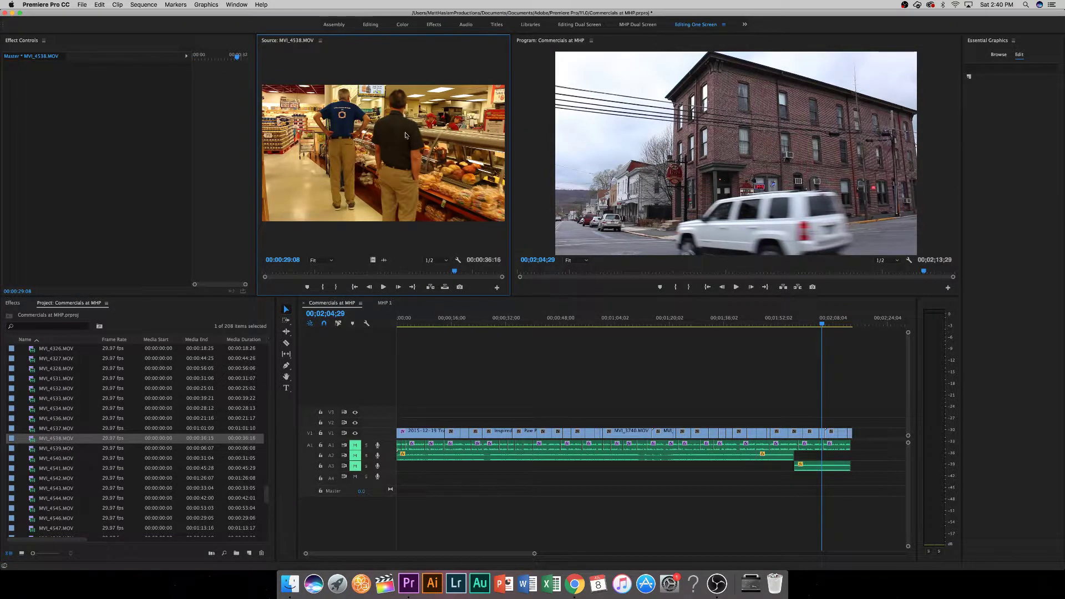
drag(454, 274, 454, 271)
key(Left)
key(Left)
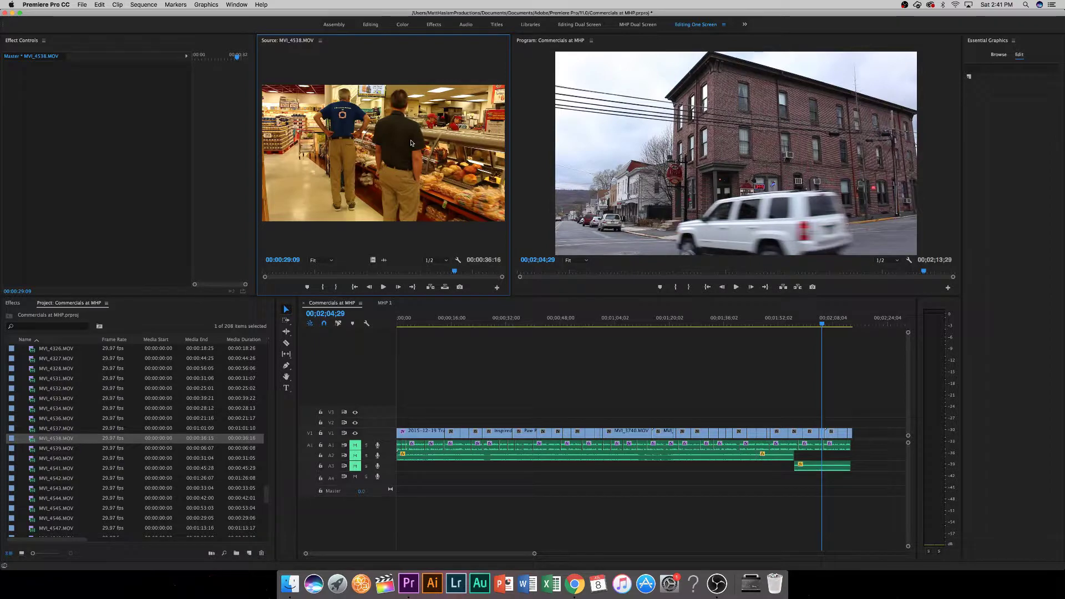
Skim through MVI_4539.MOV to examine the meat aisle footage.
double_click(58, 449)
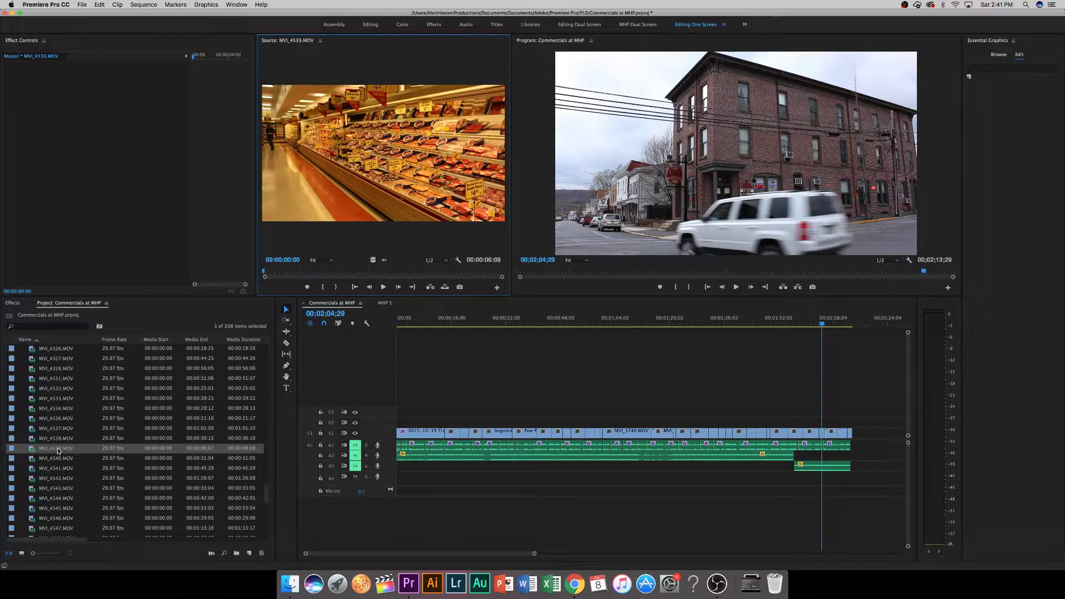
click(279, 271)
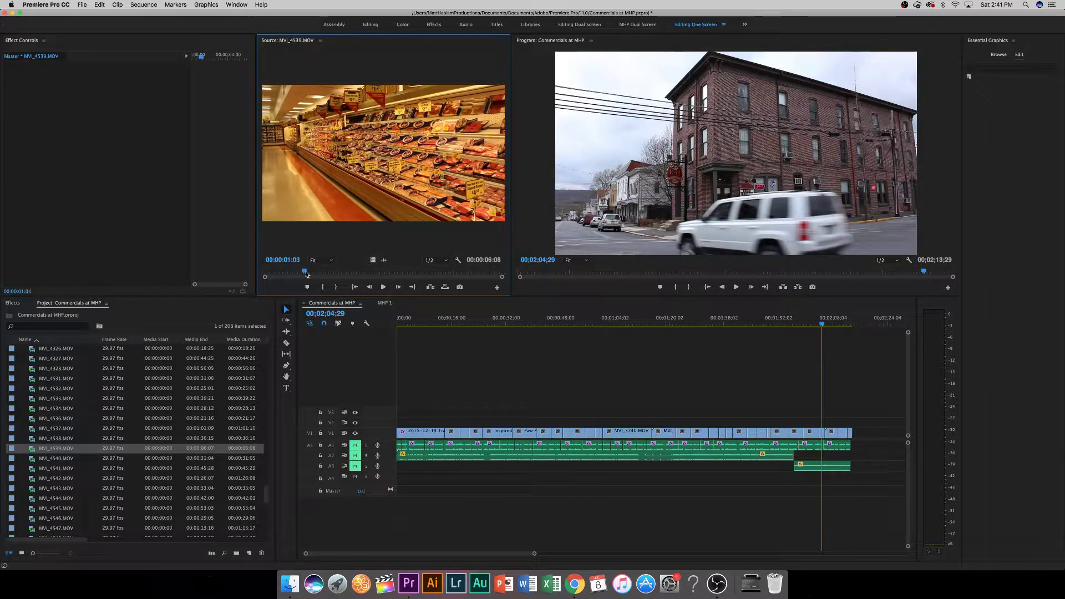
drag(306, 274, 407, 264)
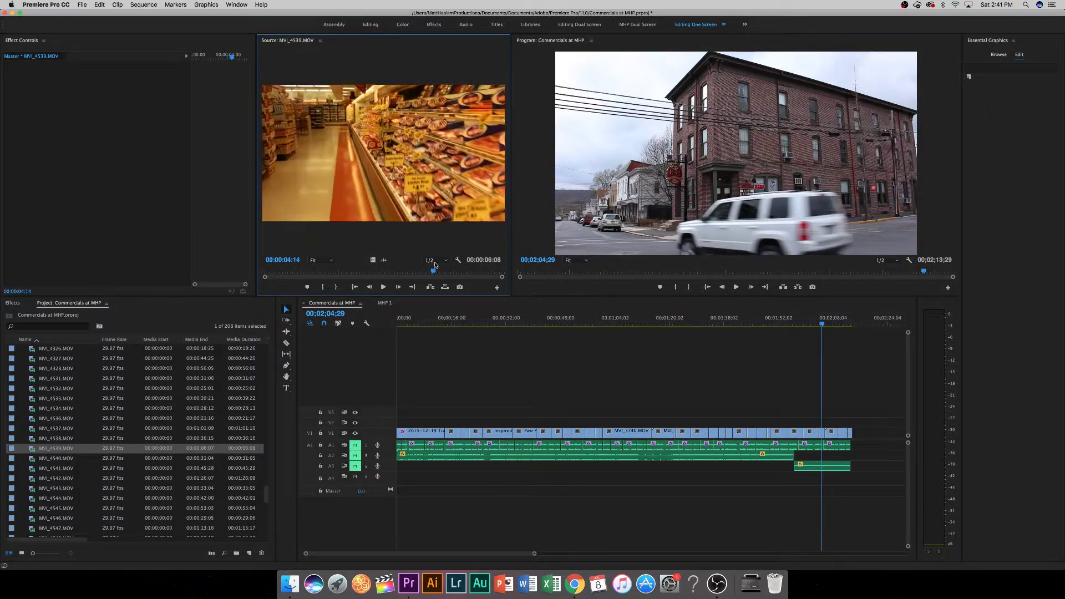
Load MVI_4540.MOV, look through the footage and set its In point at 00:00:06:27.
double_click(48, 458)
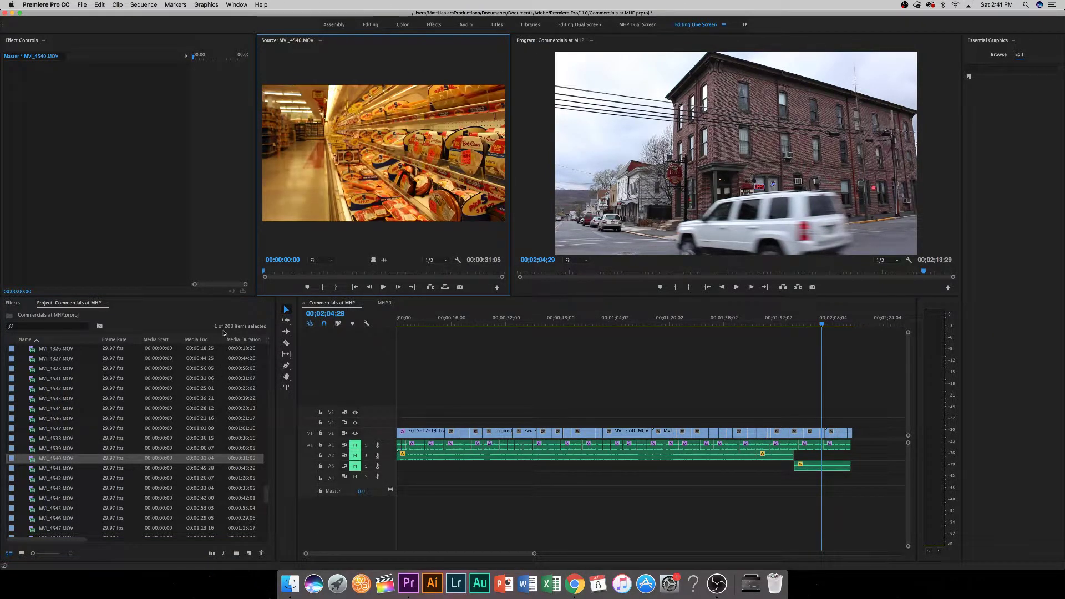
click(275, 272)
drag(292, 272, 330, 273)
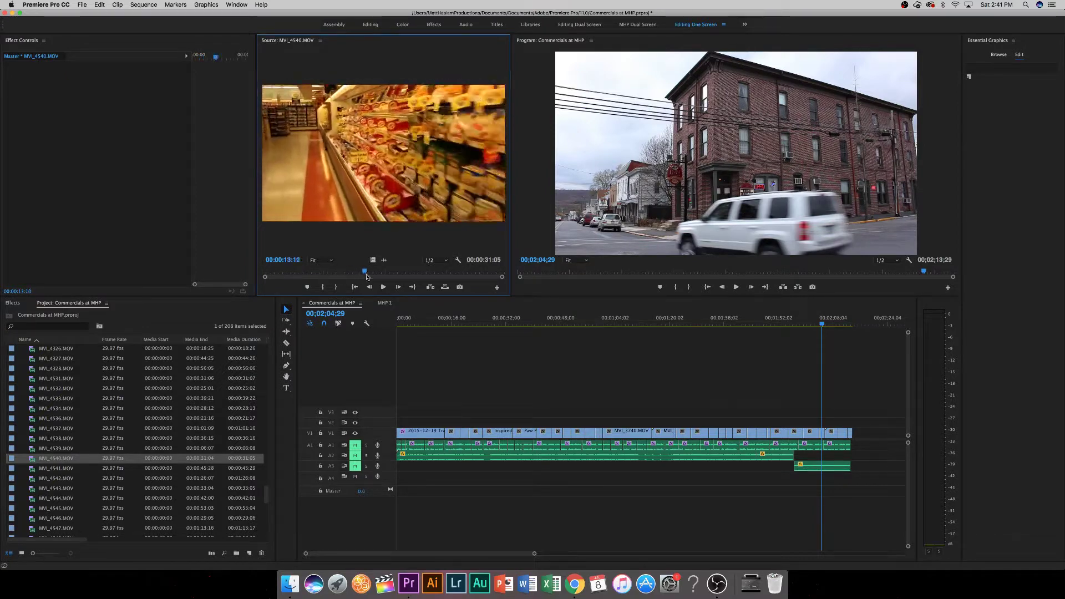
drag(408, 278, 324, 268)
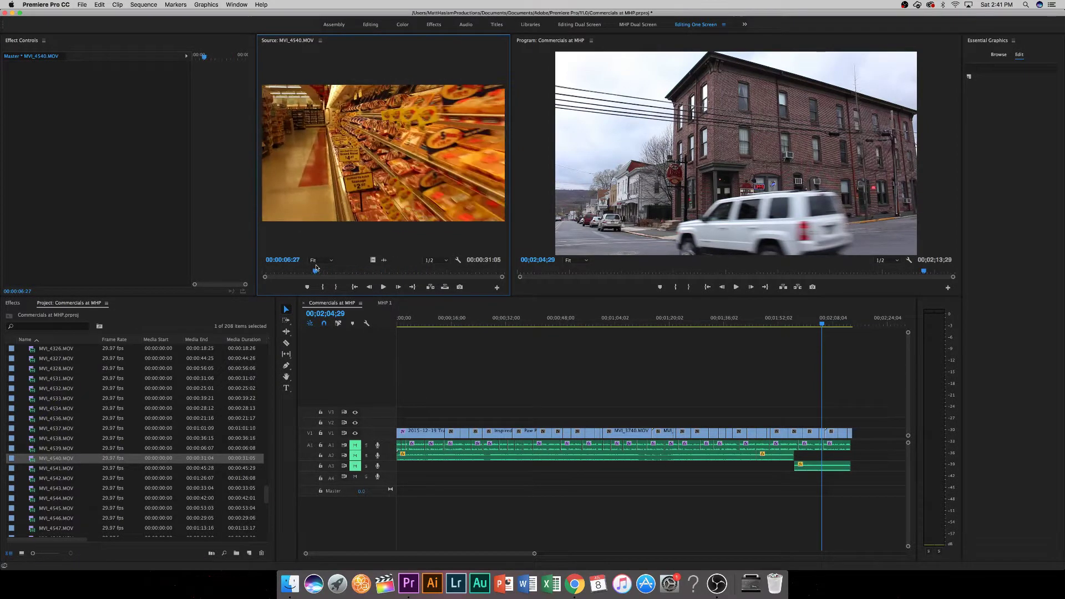
click(319, 287)
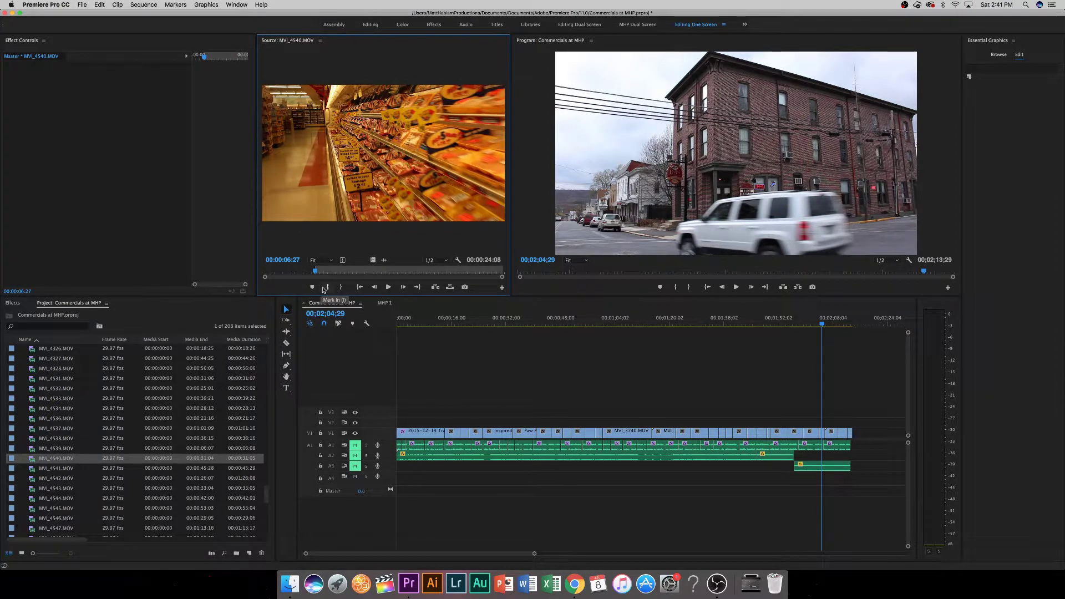
Mark the Out point of MVI_4540.MOV at 00:00:10:16 and append only its video to the end of V1.
key(space)
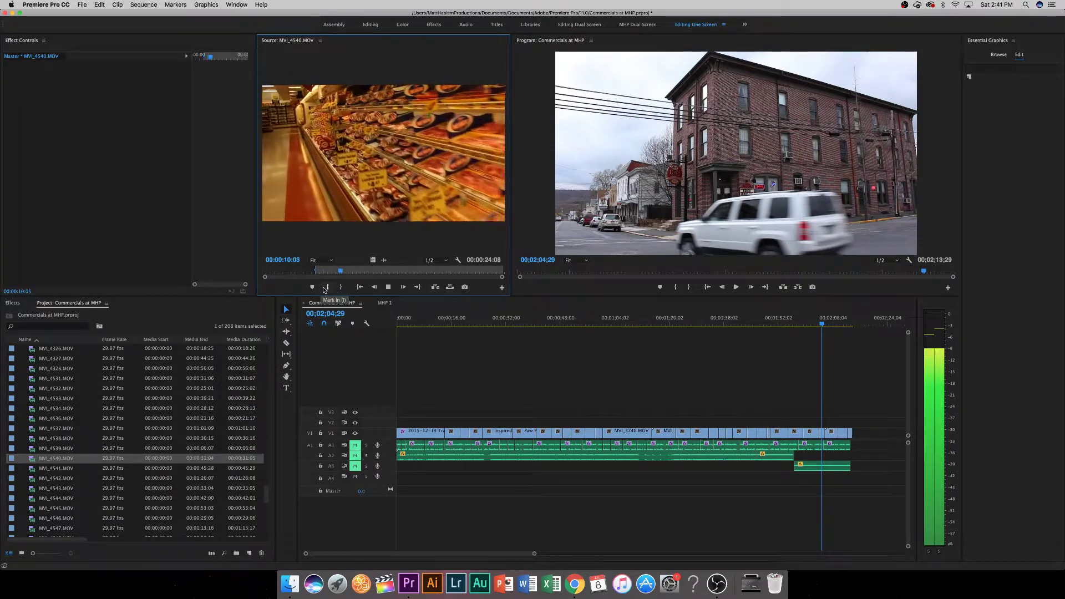
key(space)
click(341, 287)
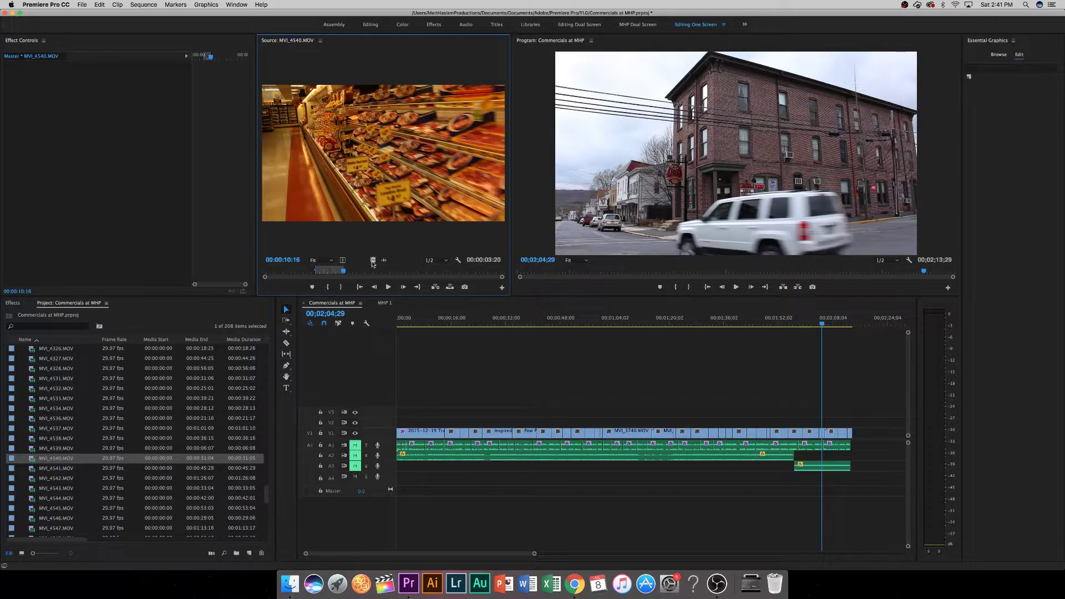
drag(372, 263, 574, 516)
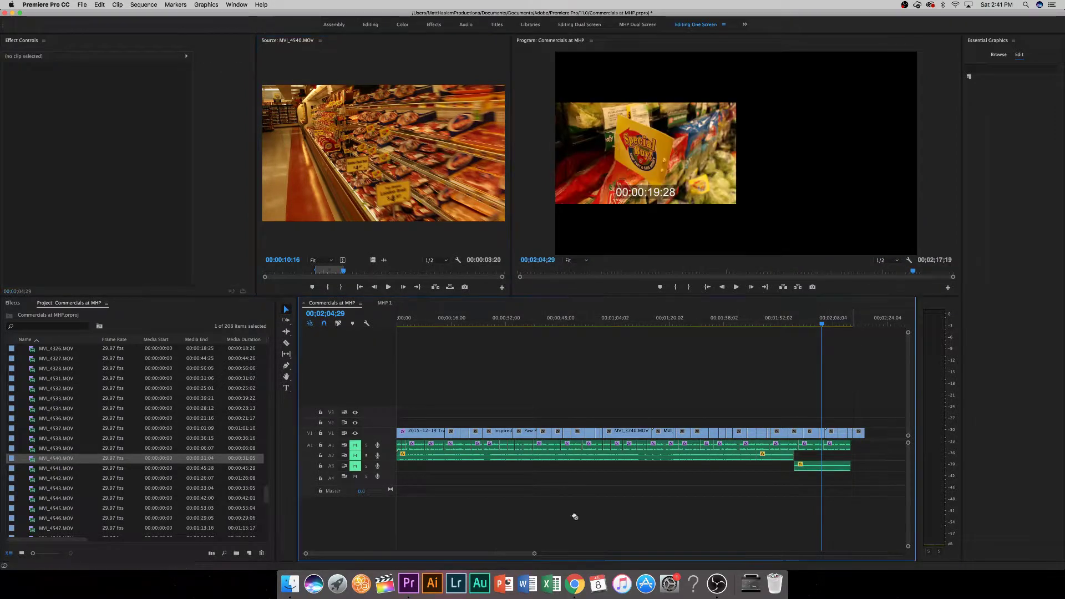
Skim MVI_4541.MOV and MVI_4542.MOV for usable grocery store footage.
scroll(48, 478, down, 2)
double_click(55, 447)
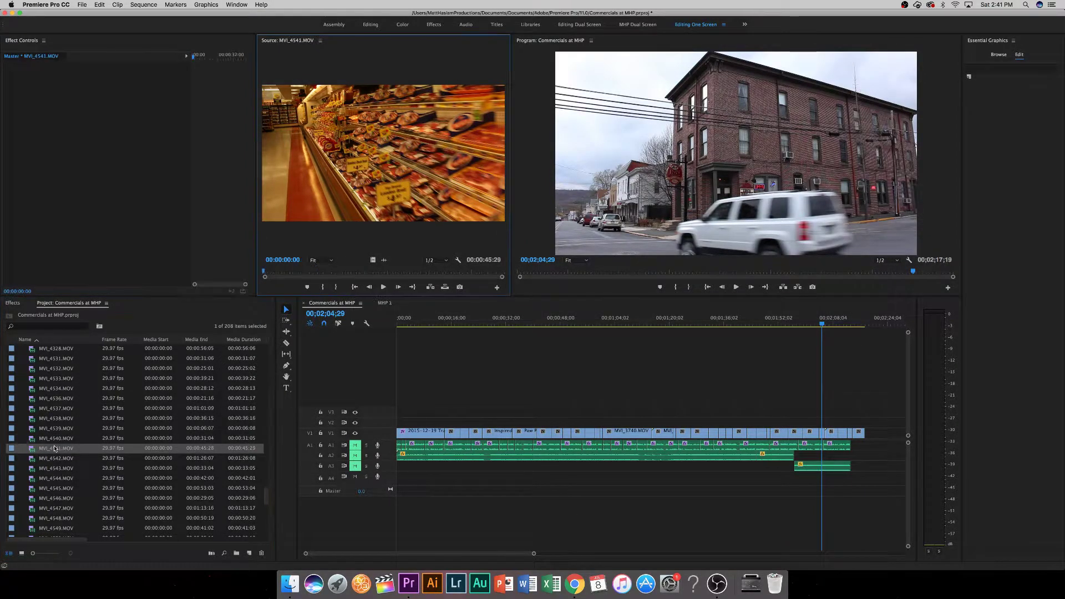
drag(281, 274, 293, 274)
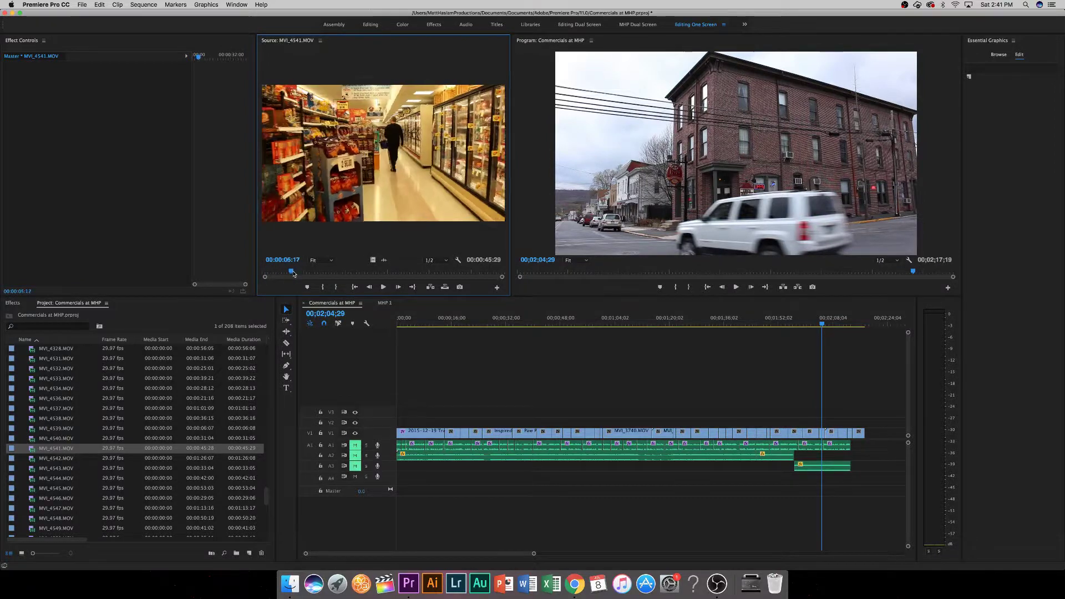
double_click(56, 461)
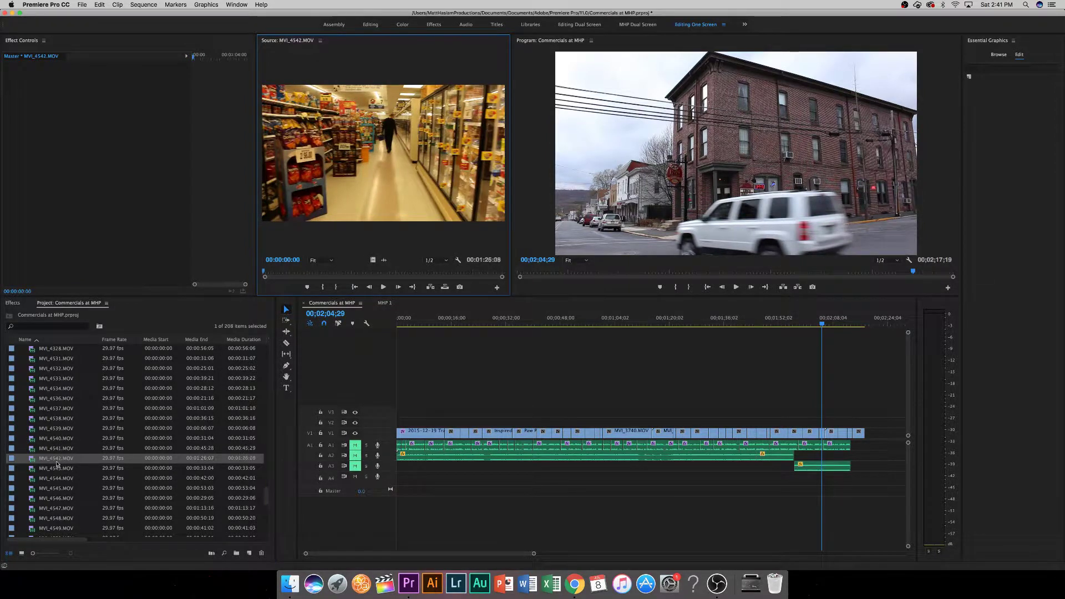
drag(286, 273, 504, 281)
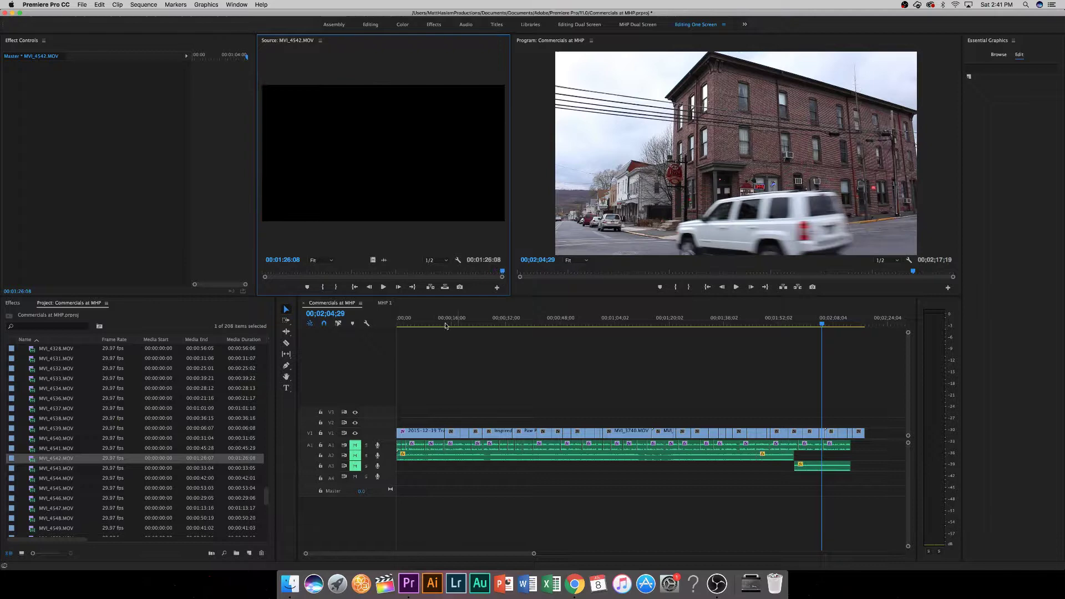
Skim MVI_4543.MOV, MVI_4544.MOV, MVI_4546.MOV and MVI_4547.MOV and check the opening frame of MVI_4545.MOV for usable grocery store footage.
double_click(81, 469)
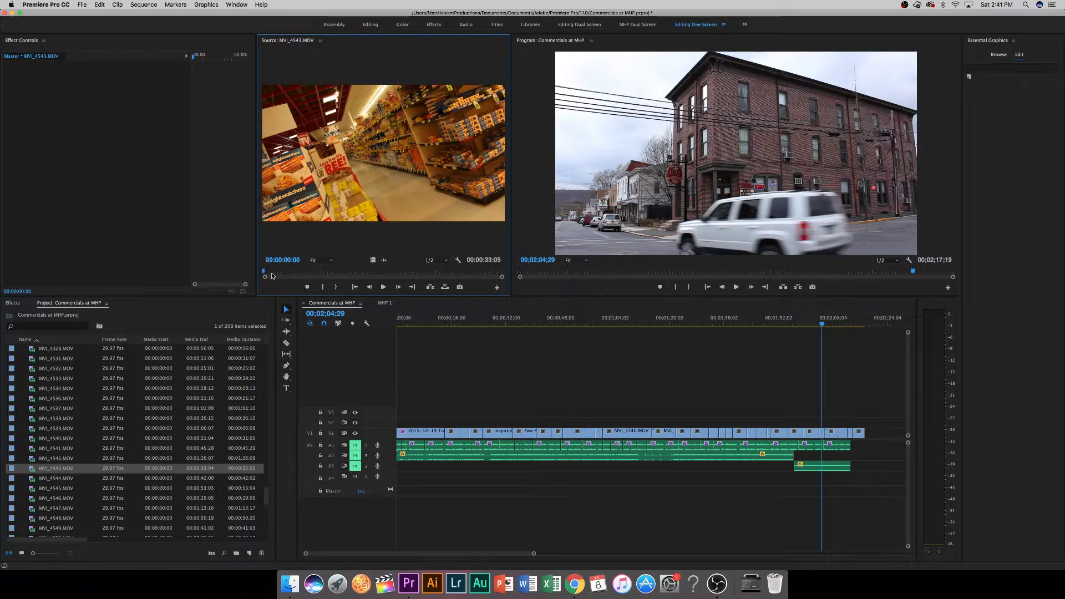
drag(273, 273, 298, 275)
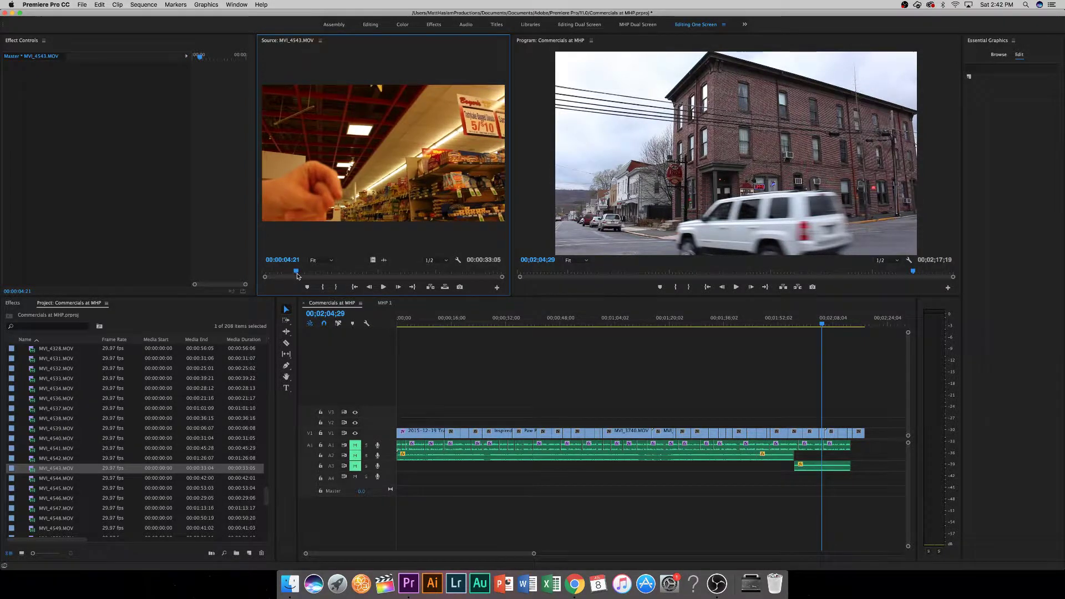
double_click(38, 479)
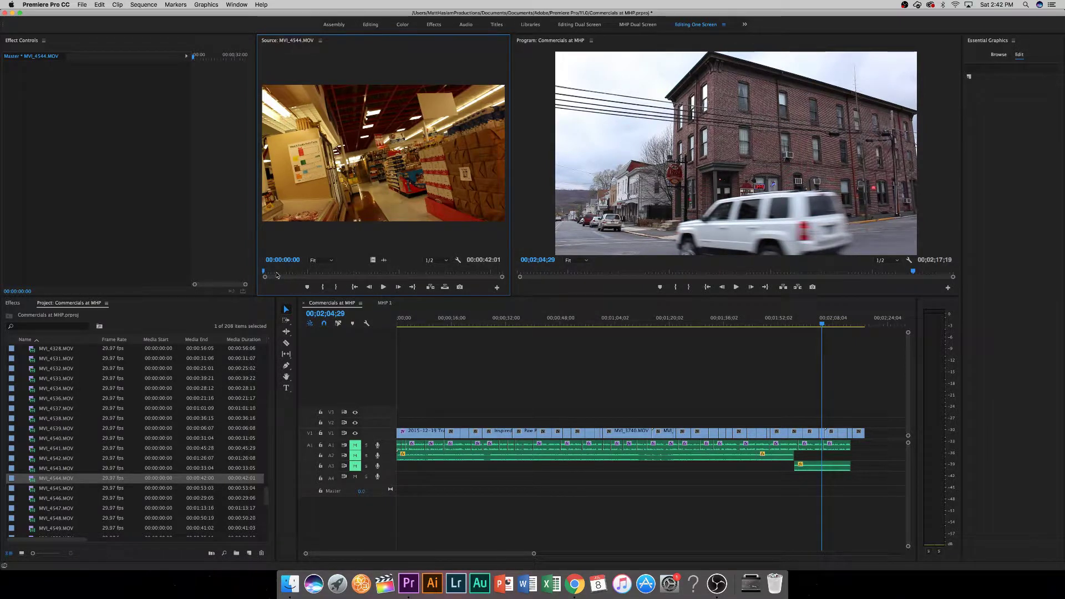
drag(275, 272, 489, 271)
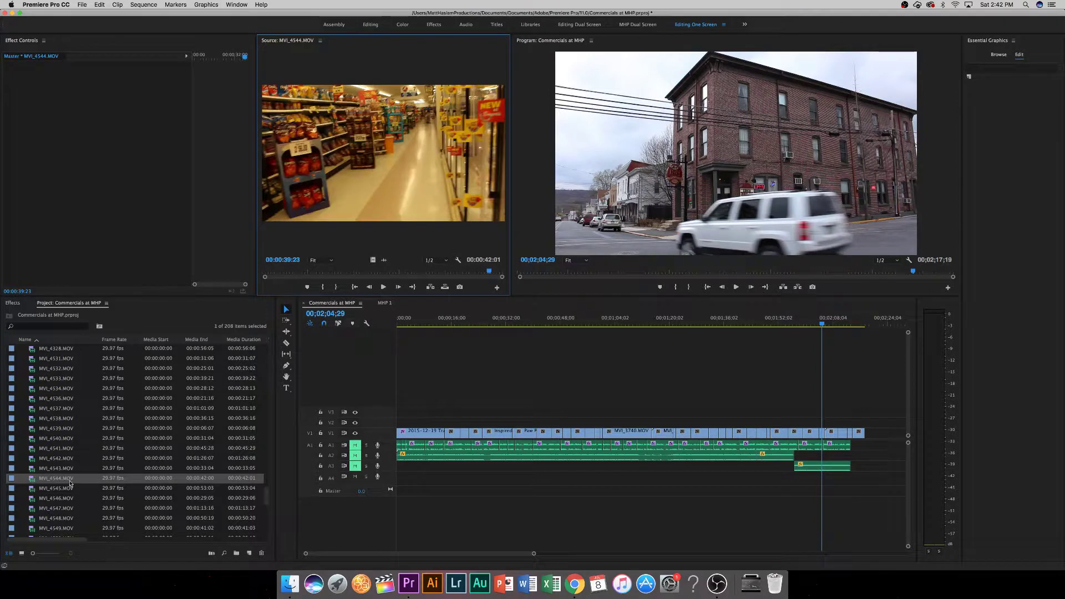
click(34, 489)
double_click(33, 489)
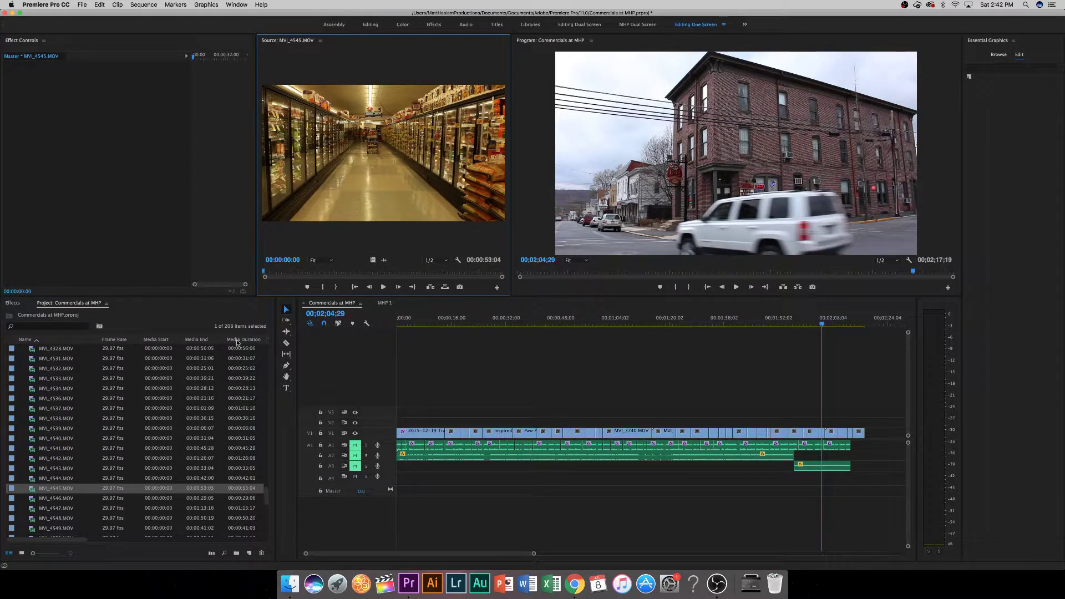
double_click(48, 499)
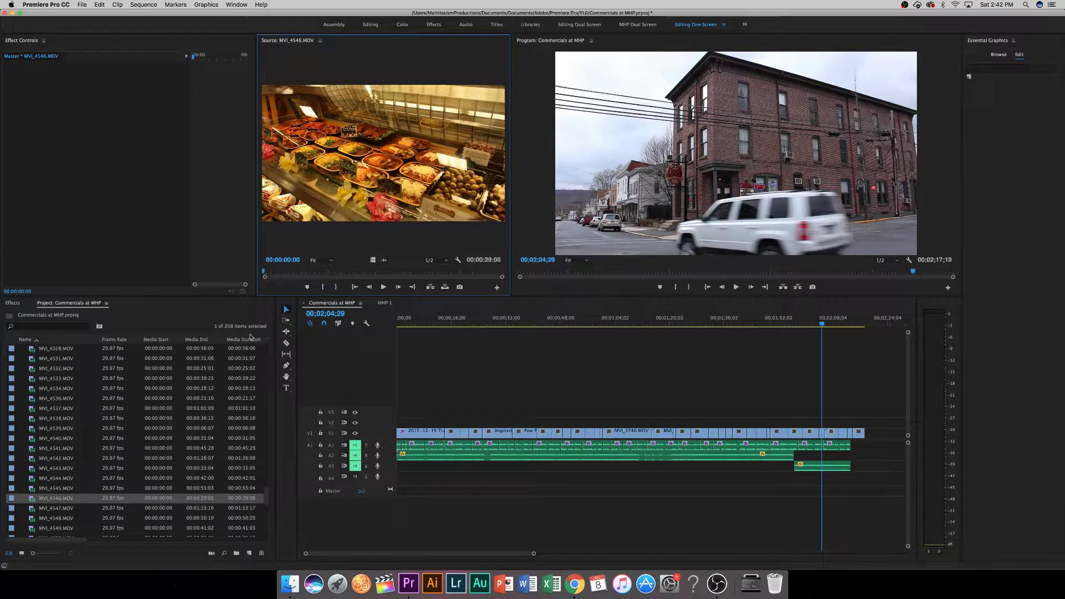
drag(285, 272, 502, 271)
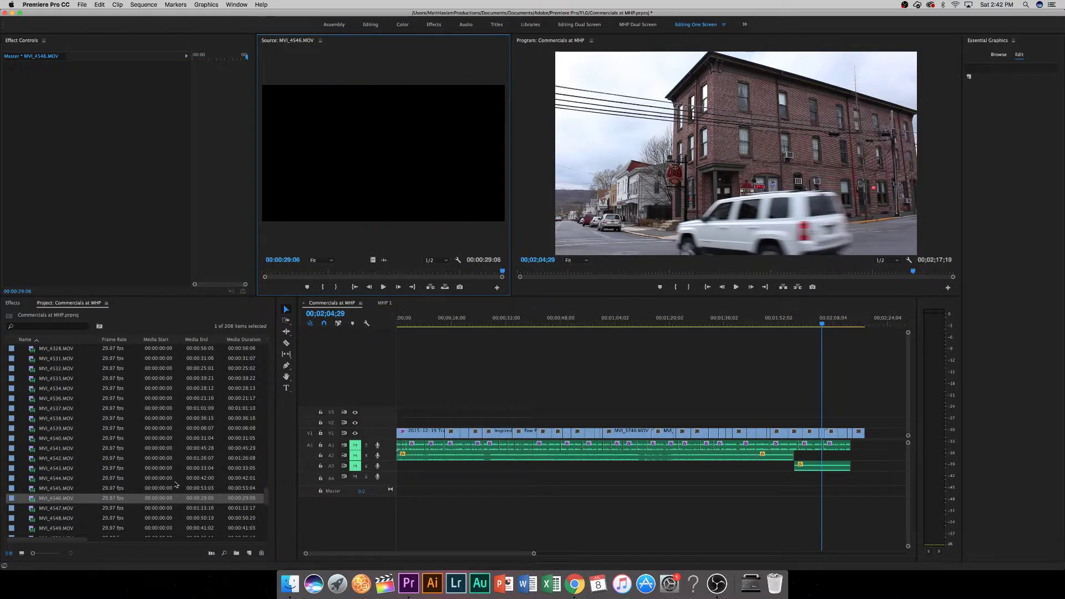
double_click(38, 508)
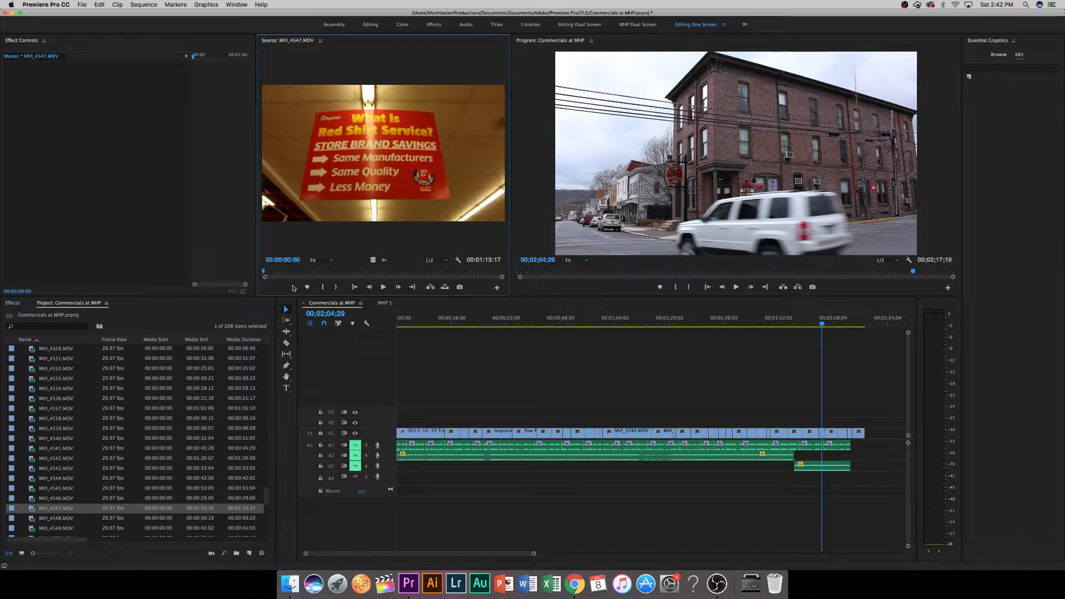
click(274, 271)
drag(273, 271, 514, 258)
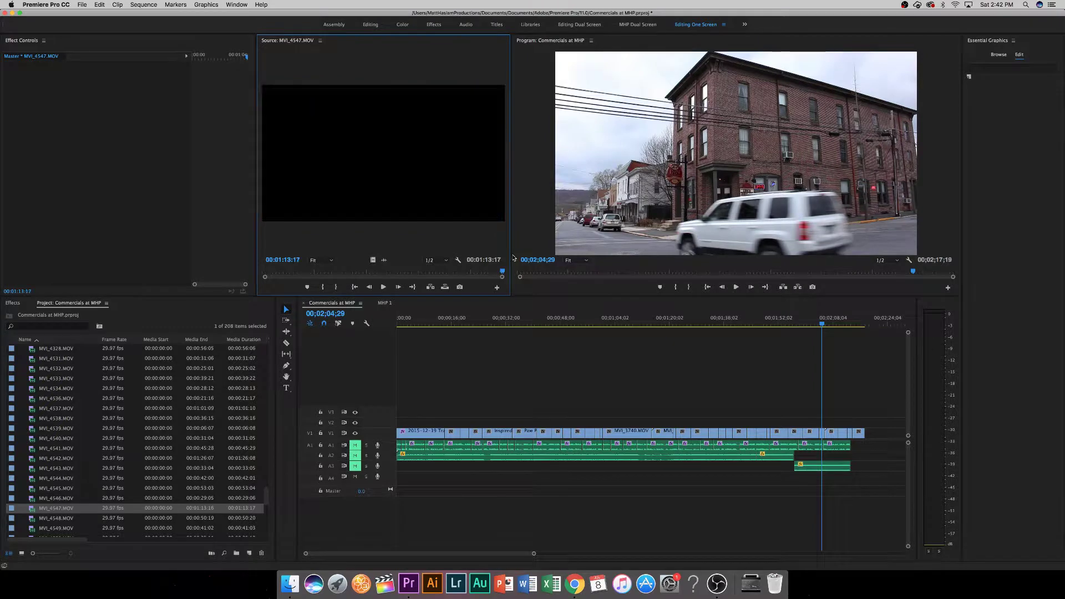
Look through clips MVI_4548.MOV to MVI_4553.MOV, skimming MVI_4549.MOV and playing the start of MVI_4550.MOV.
double_click(39, 518)
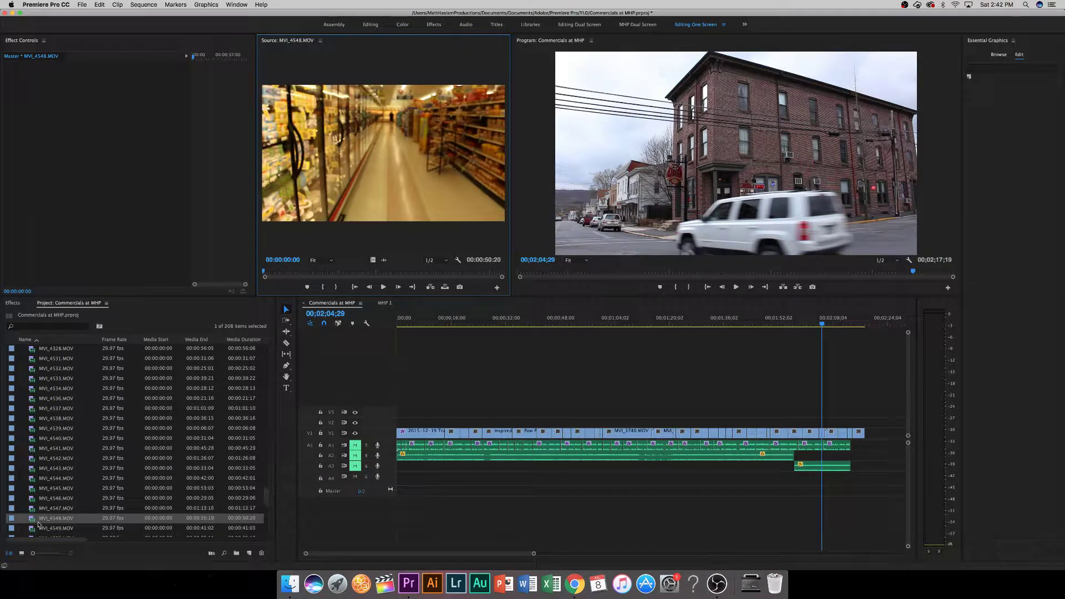
scroll(39, 530, down, 3)
double_click(36, 479)
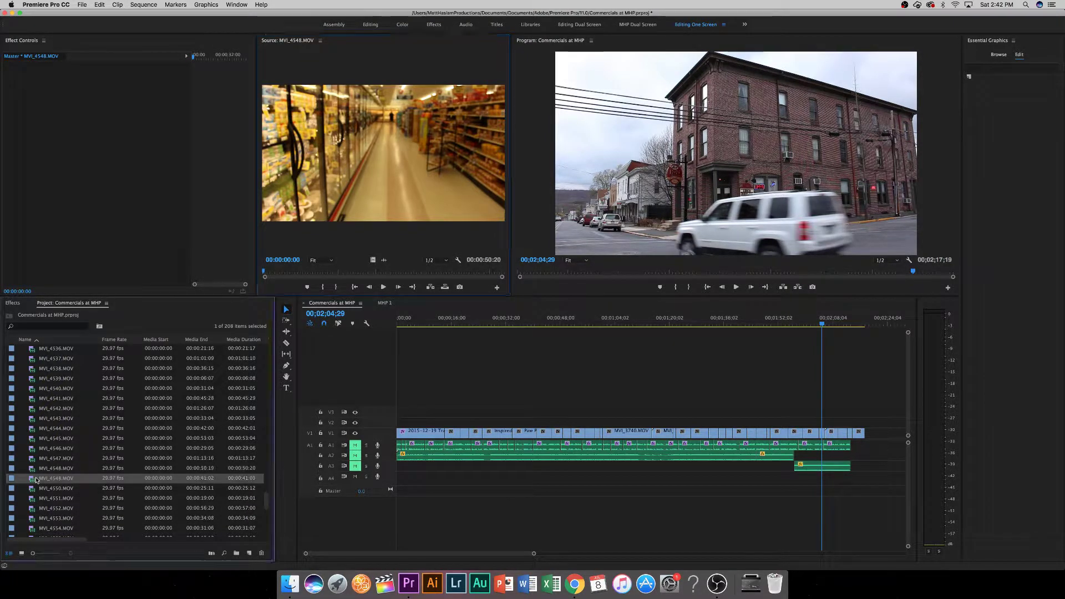
drag(306, 277, 502, 271)
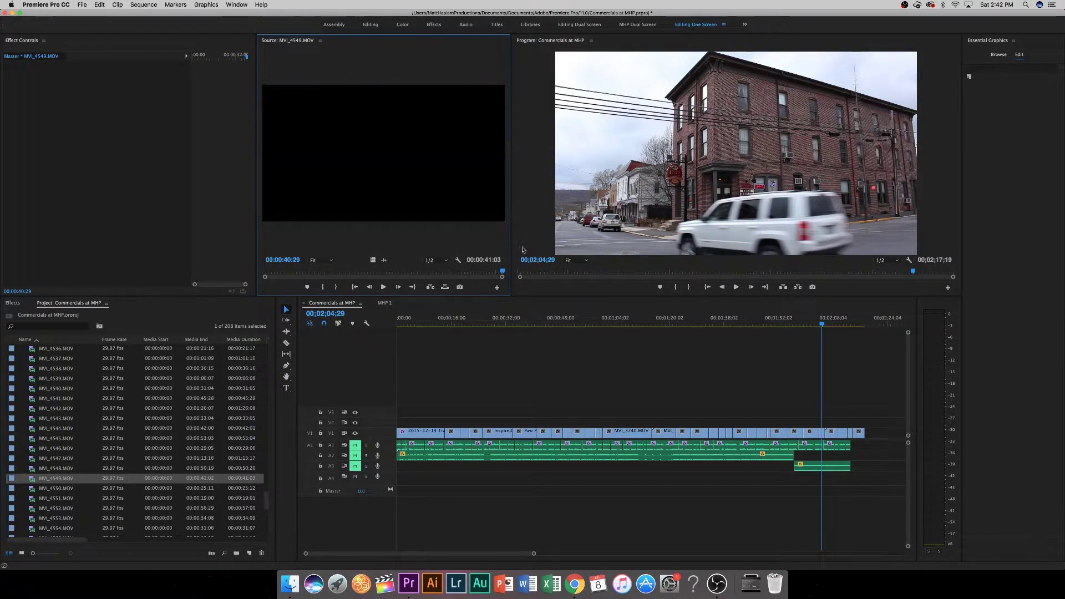
double_click(32, 489)
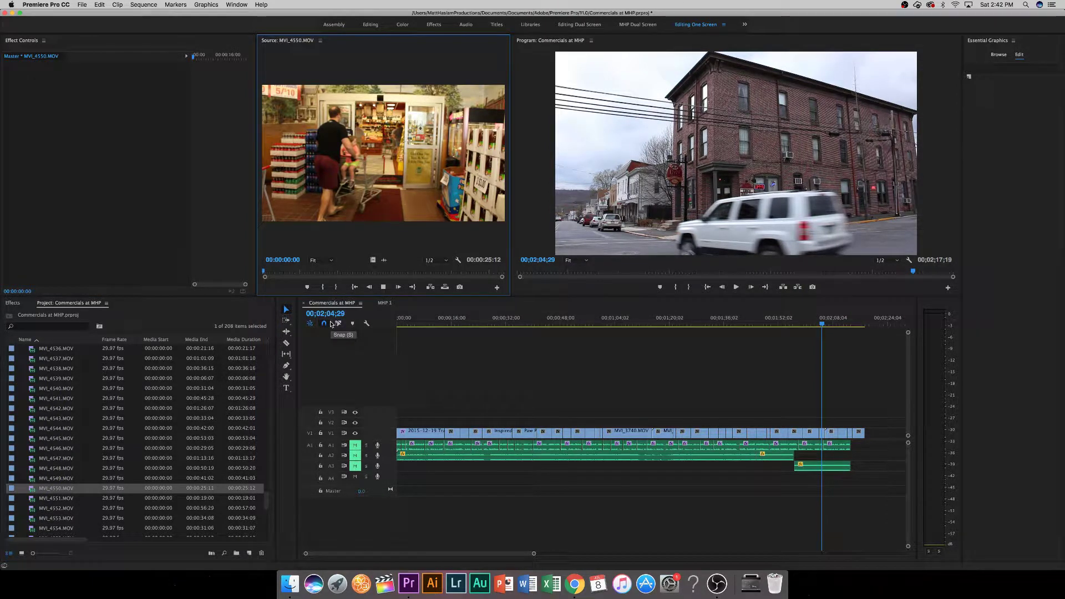
key(space)
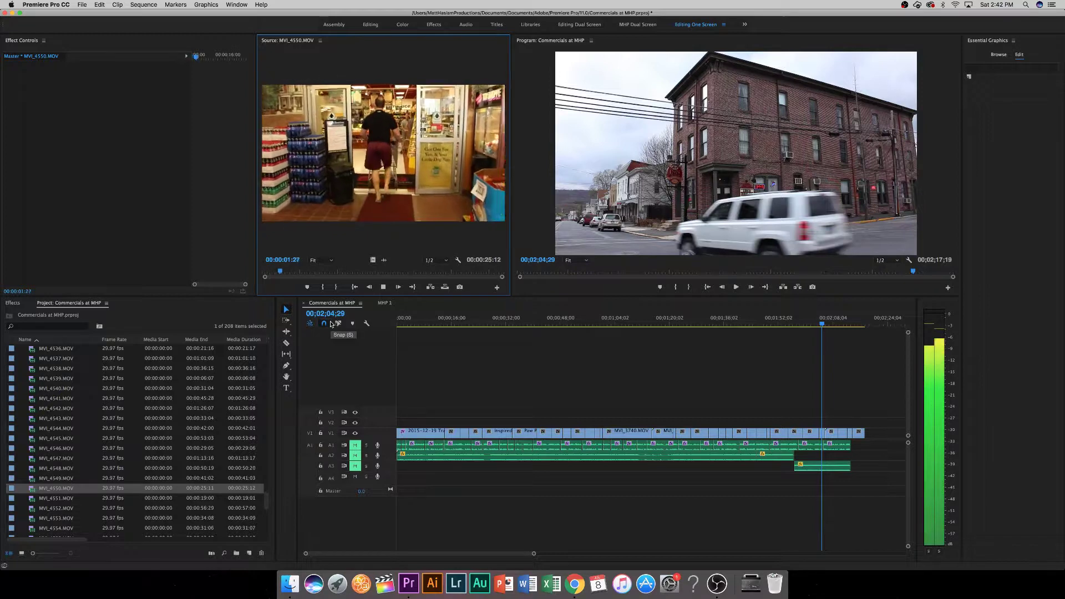
key(space)
double_click(50, 498)
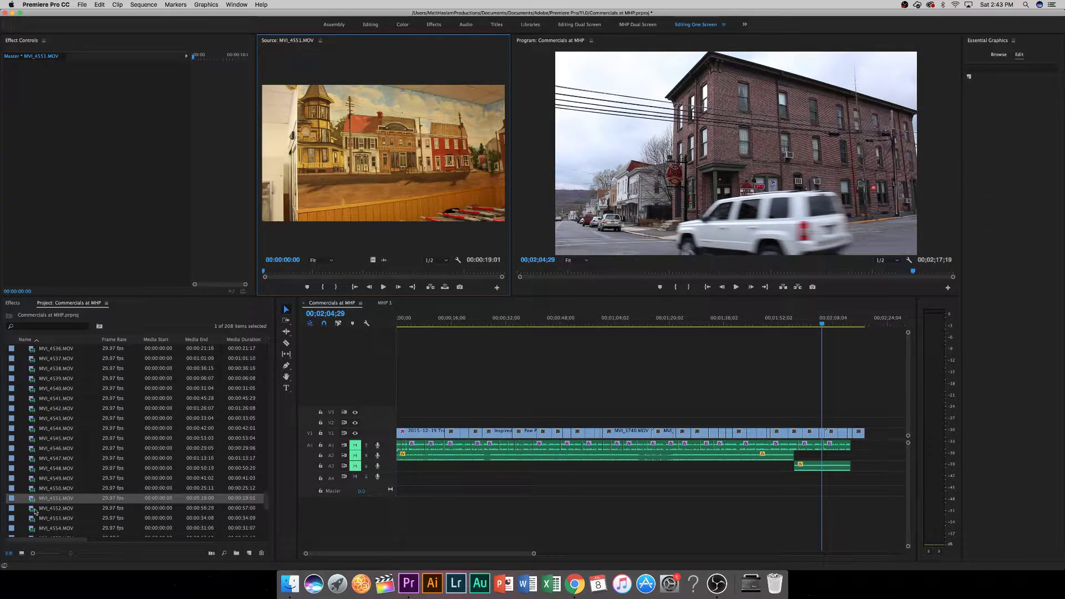
double_click(34, 509)
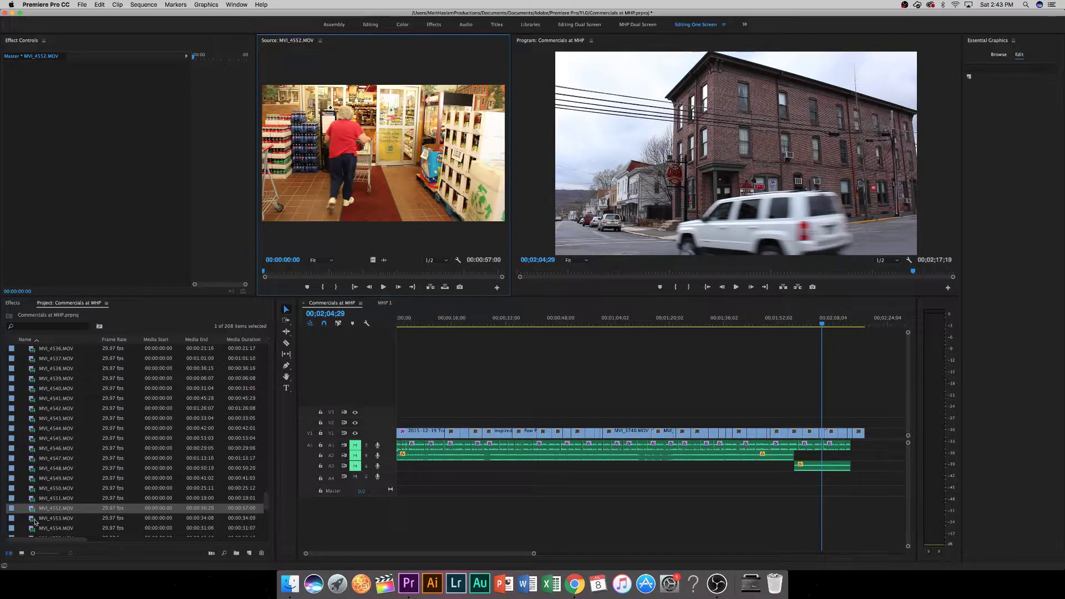
double_click(34, 518)
scroll(87, 439, down, 3)
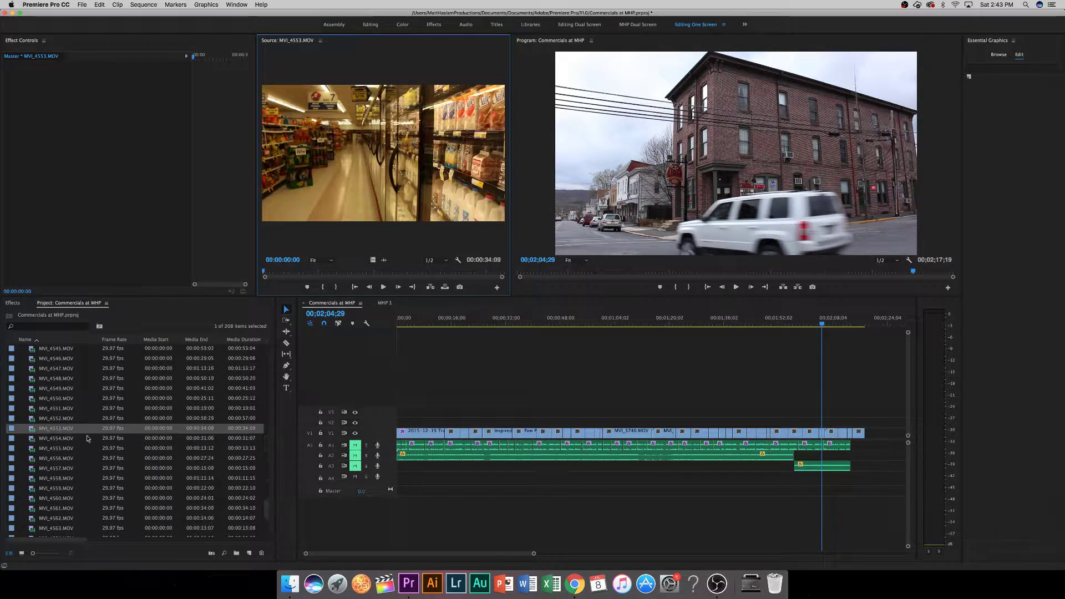
Trim MVI_4554.MOV to a 00:00:01:09 range with its Out point at 00:00:17:00 and append only its video to the end of V1.
double_click(36, 440)
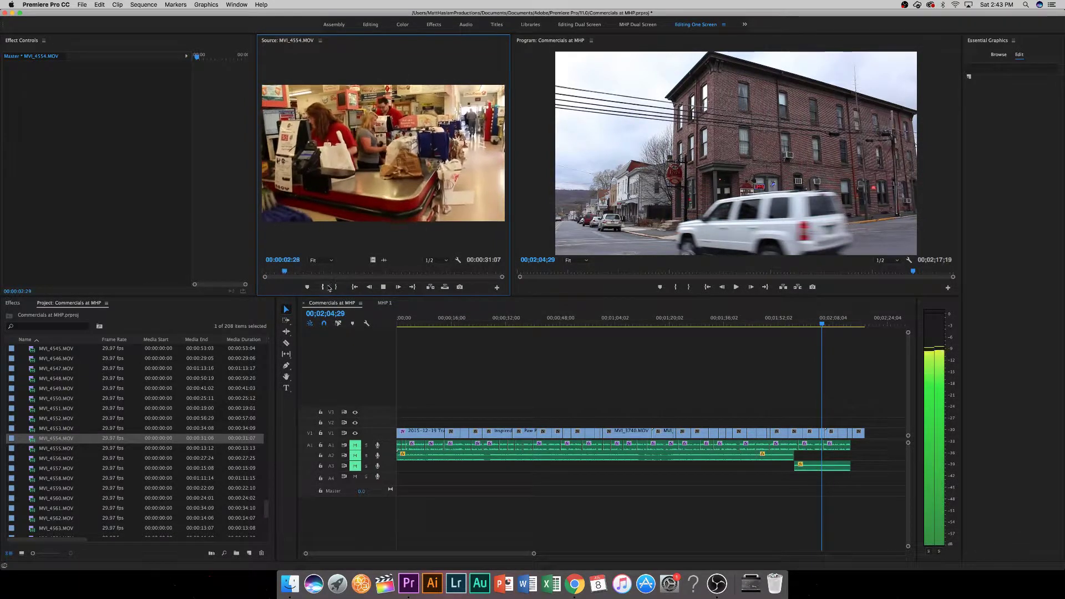
click(327, 288)
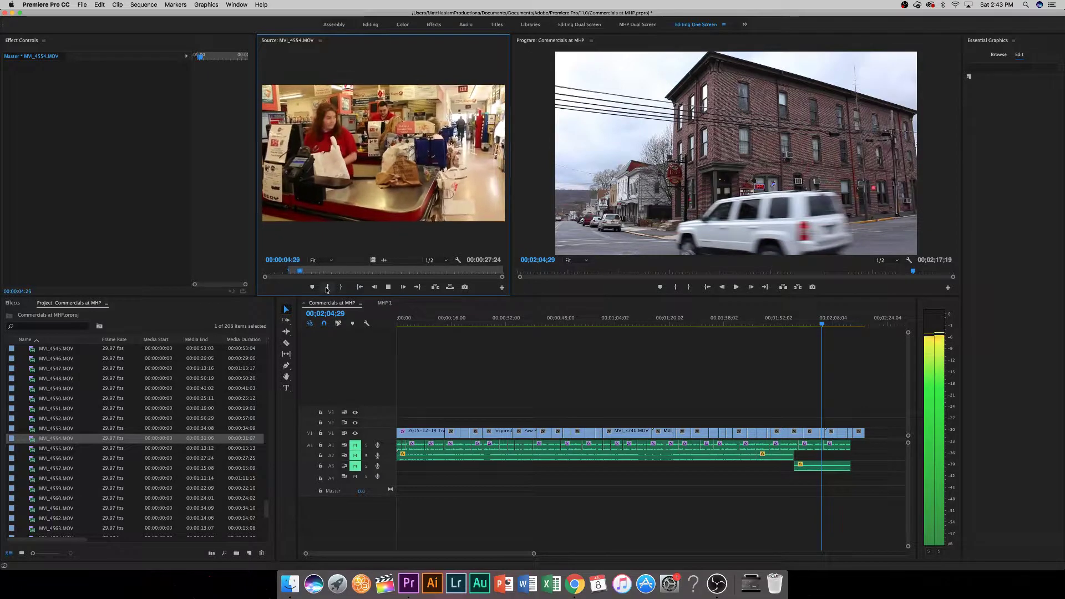
click(328, 288)
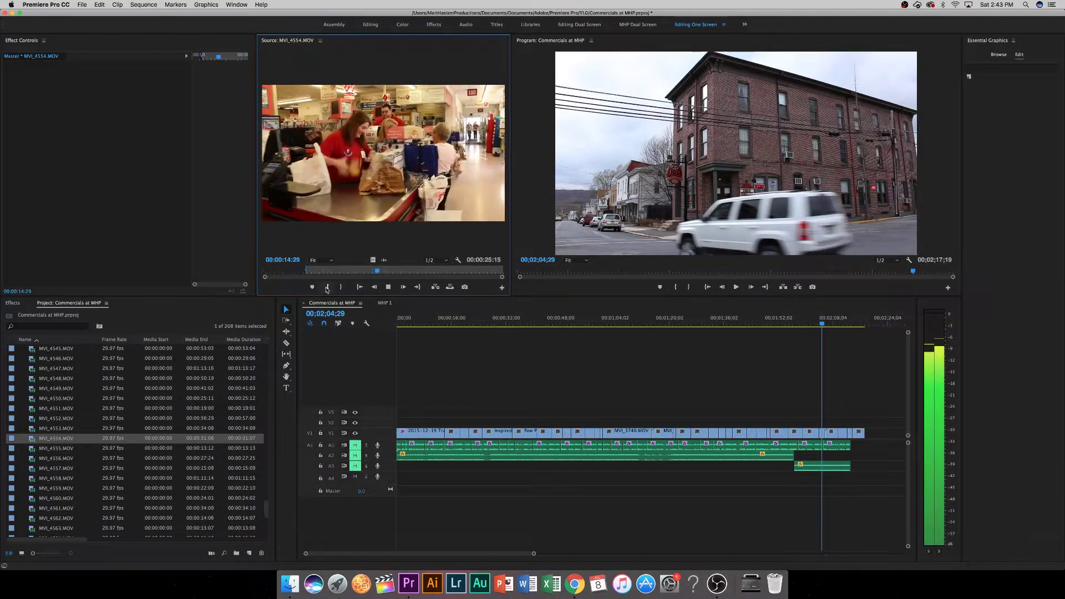
click(327, 288)
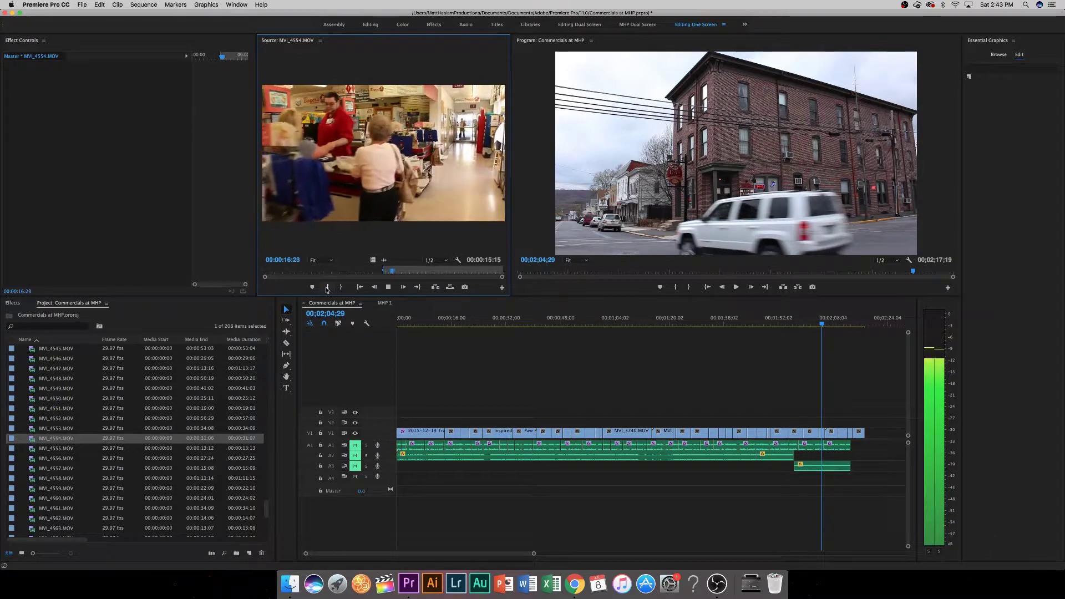
key(space)
click(342, 287)
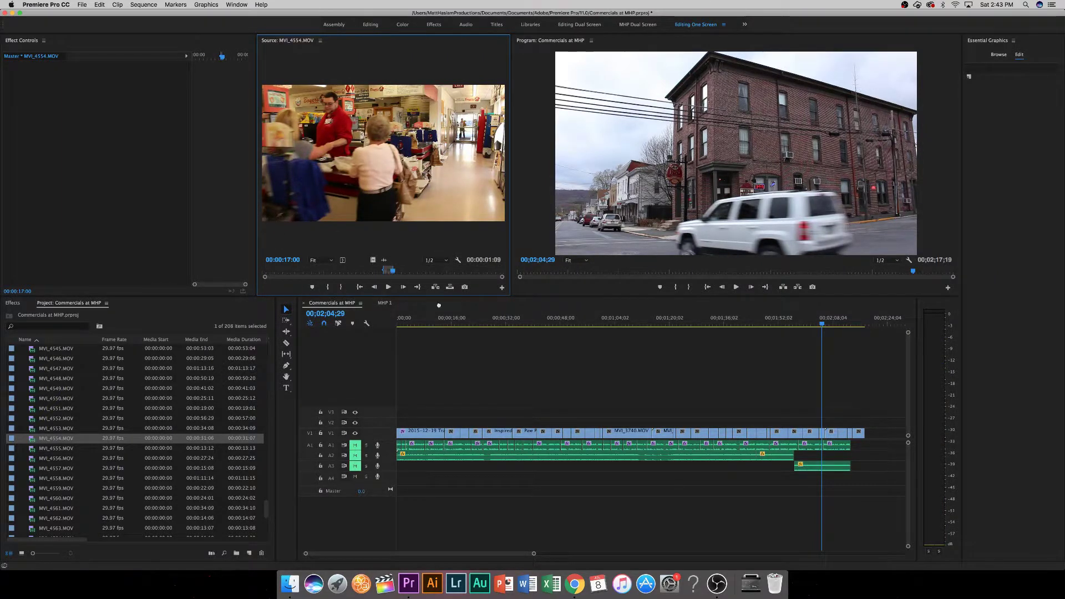
drag(372, 259, 873, 434)
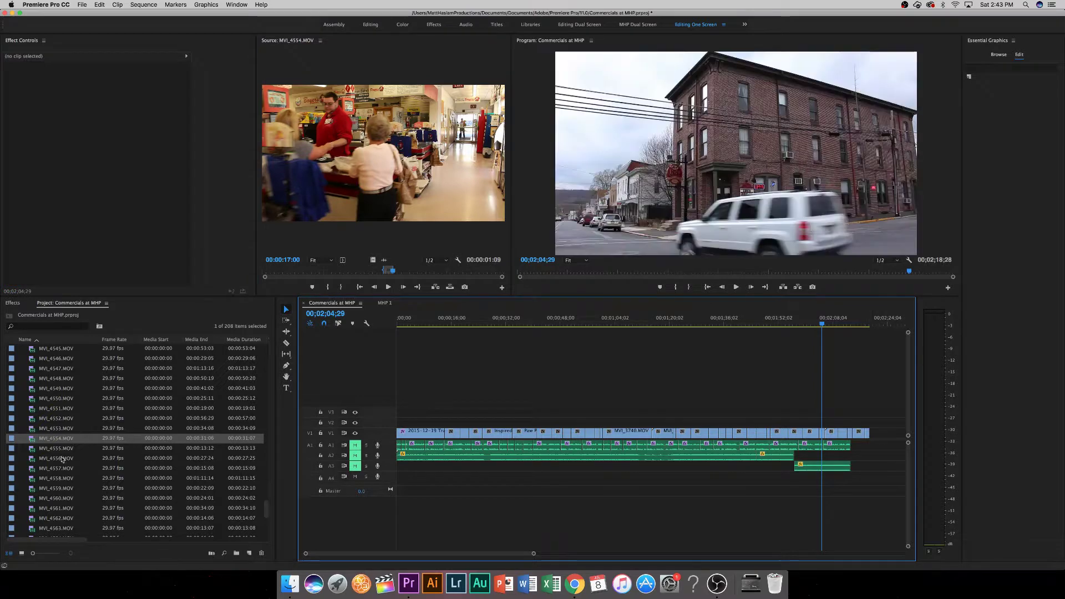
Trim MVI_4555.MOV to a 00:00:02:16 range with its Out point at 00:00:04:20 and append only its video to the end of V1.
double_click(59, 448)
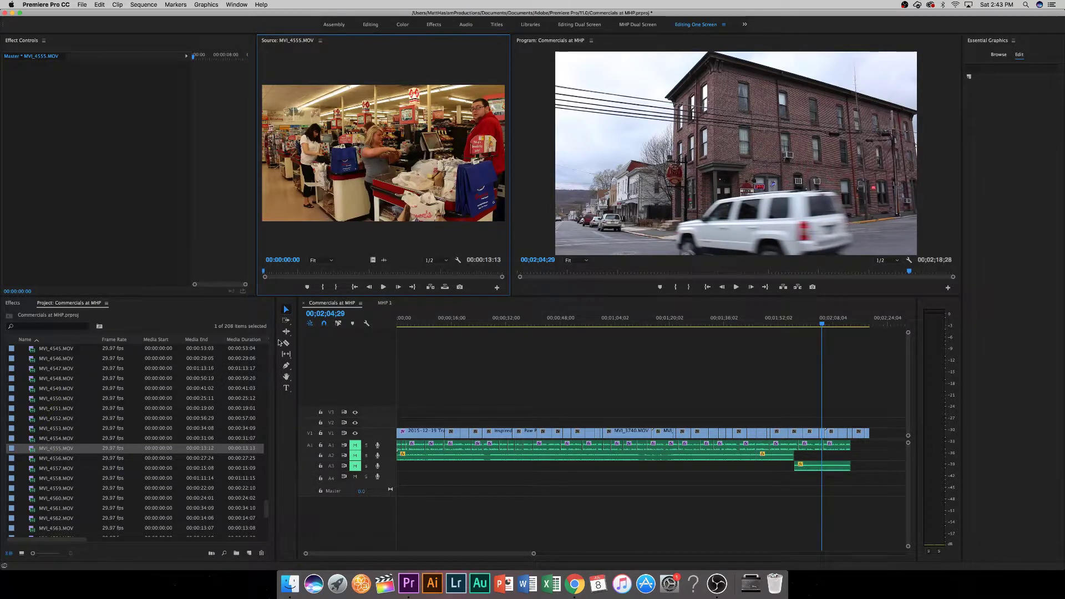
key(space)
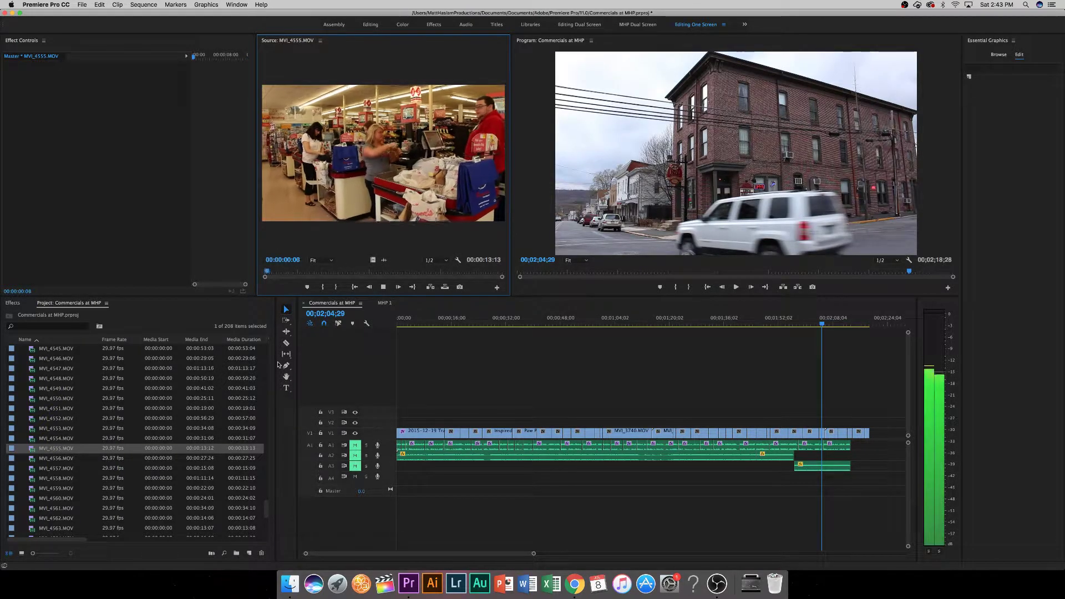
click(325, 287)
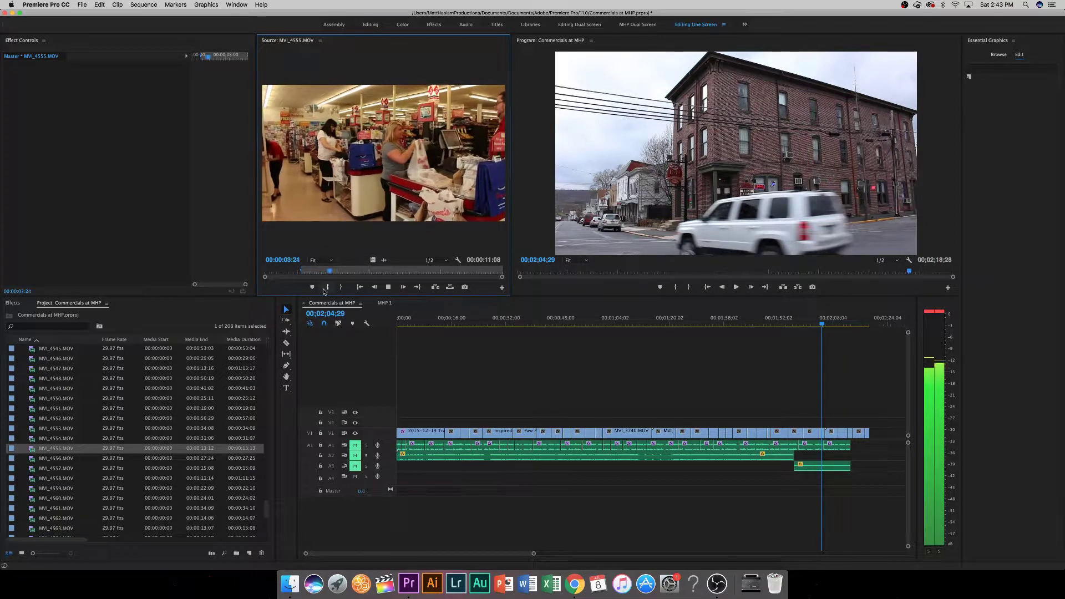
key(space)
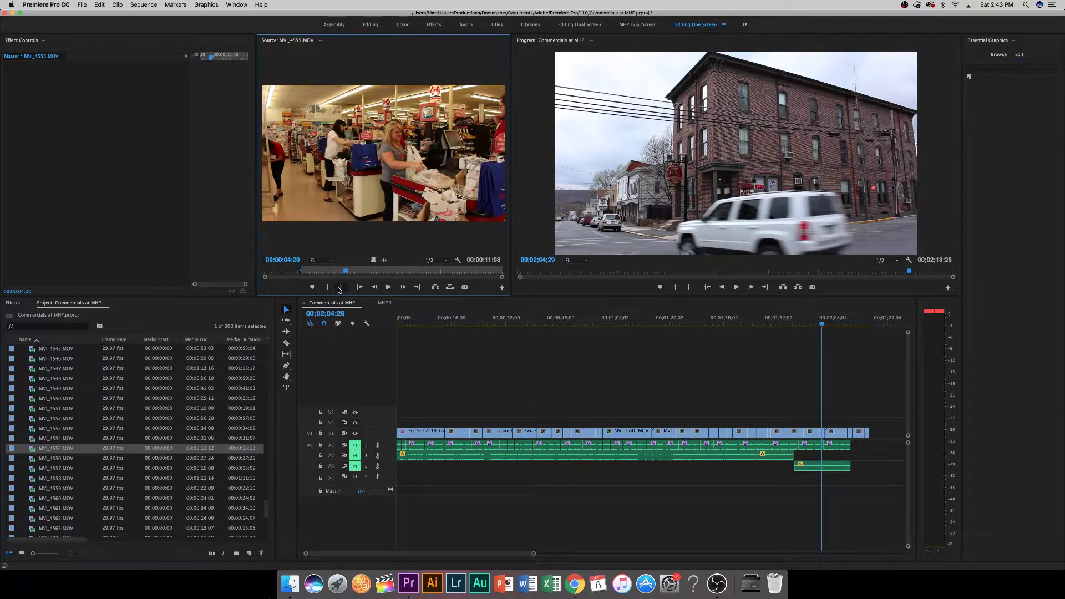
click(340, 287)
drag(371, 261, 873, 433)
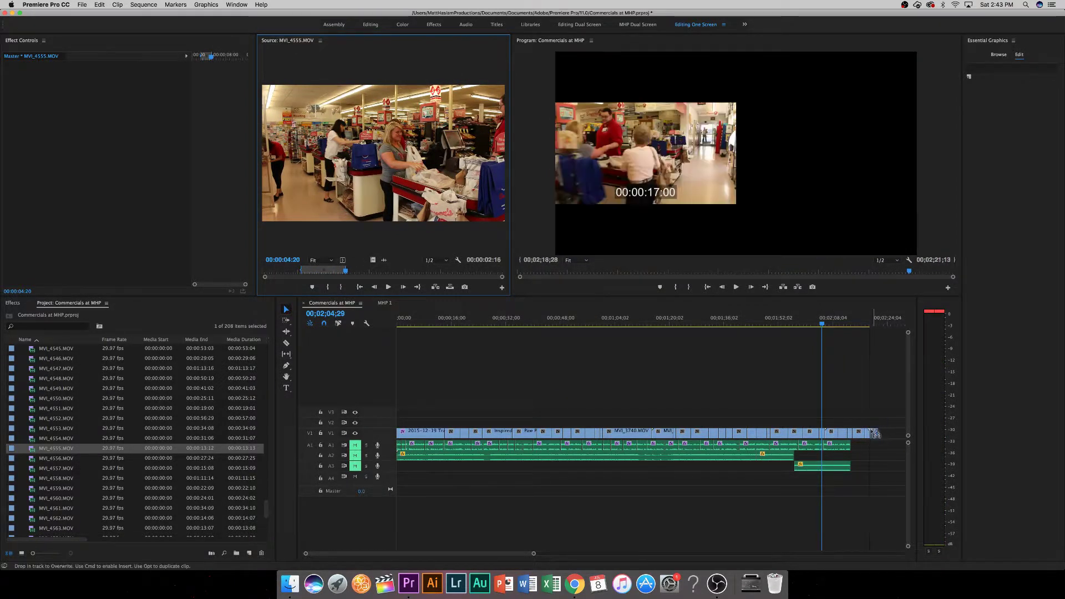
Reopen MVI_4554.MOV and play it from the beginning to examine the earlier checkout footage.
double_click(64, 460)
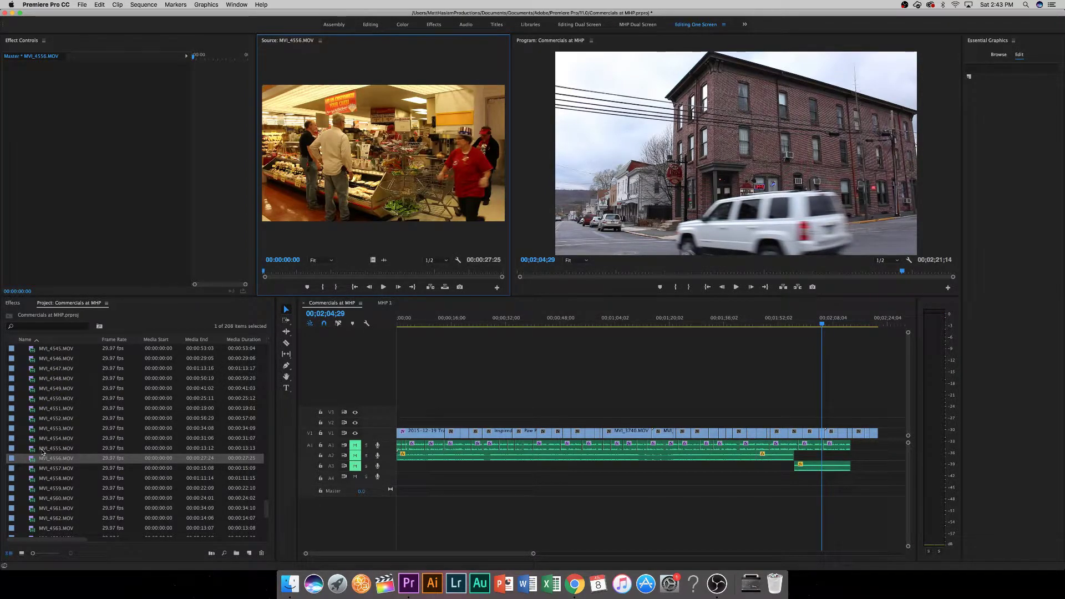
double_click(52, 438)
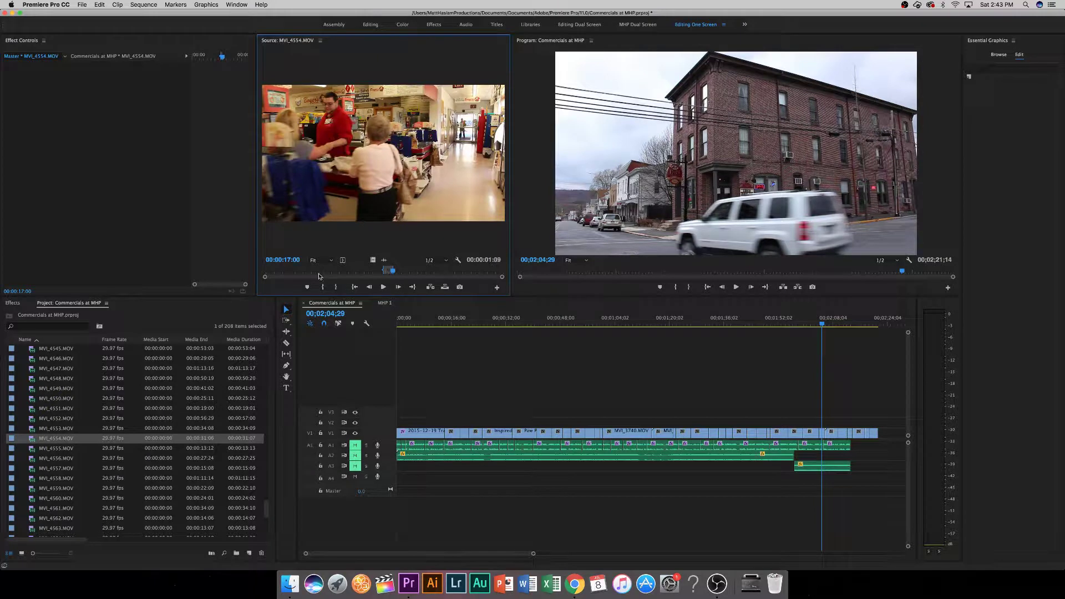
key(Home)
key(space)
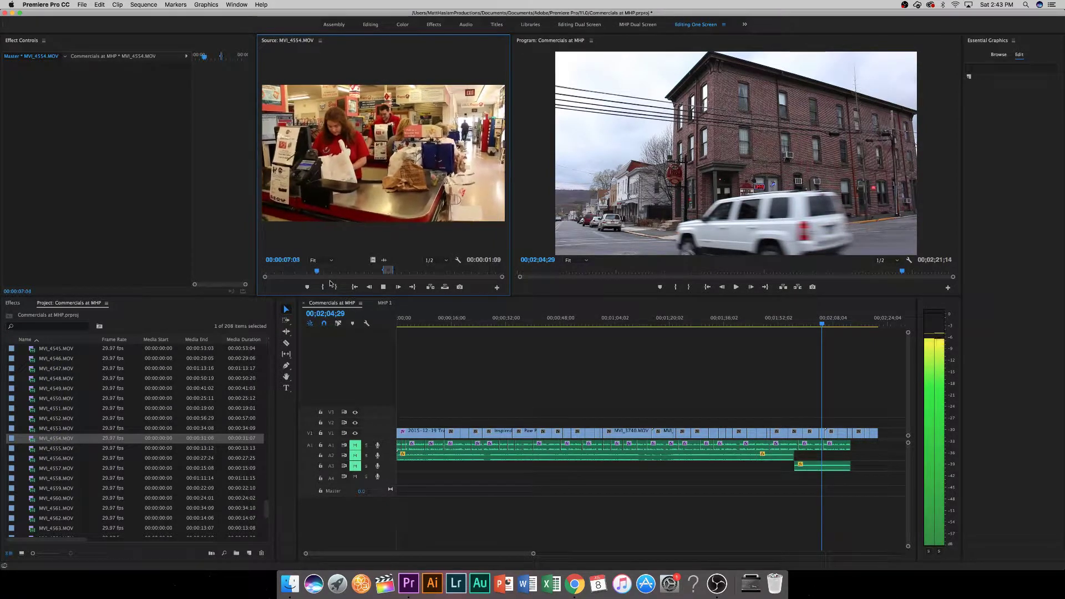
key(space)
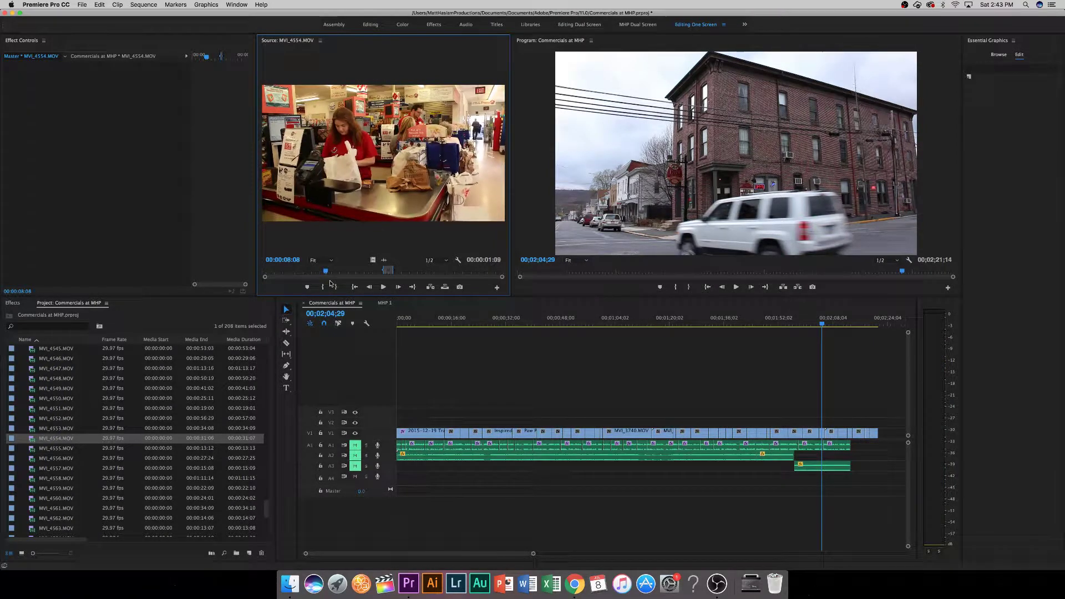
Skim MVI_4556.MOV to examine the produce section footage and load MVI_4557.MOV for viewing.
double_click(40, 458)
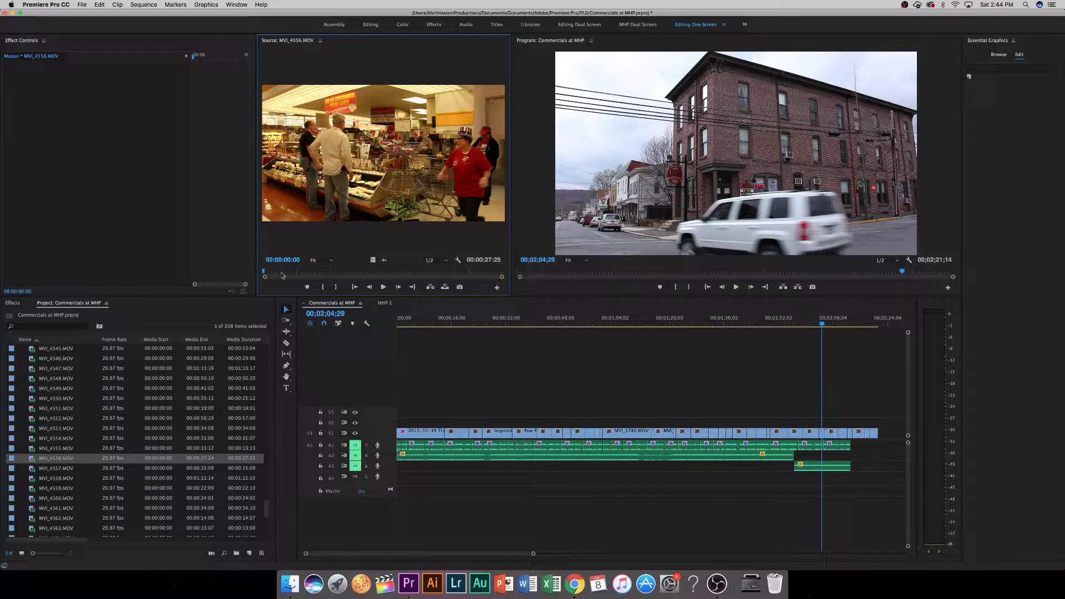
click(298, 272)
drag(298, 272, 395, 265)
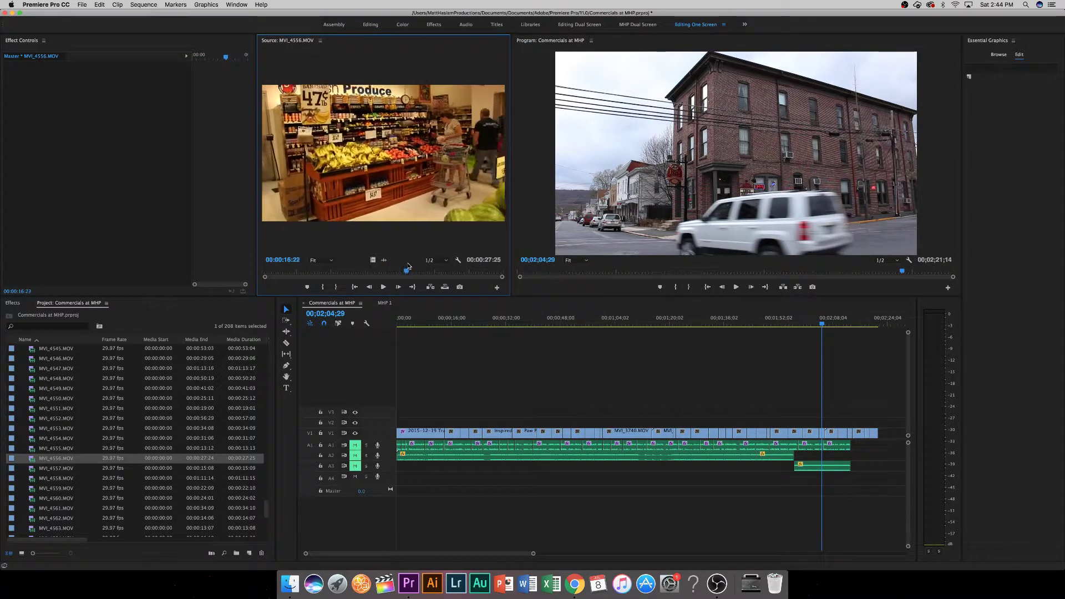
key(Down)
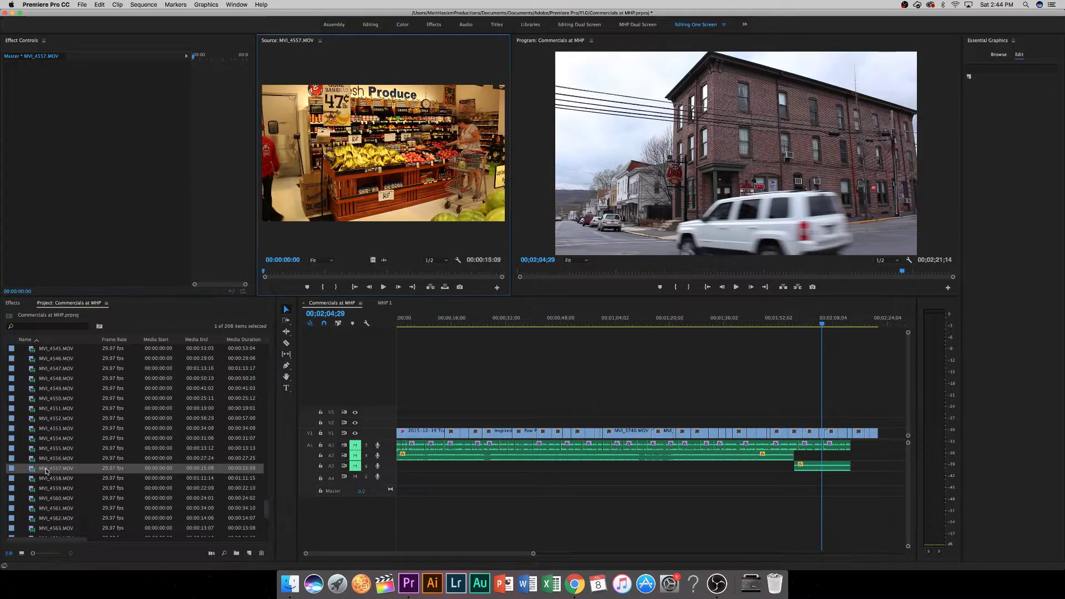
Trim MVI_4557.MOV to a range from 00:00:09:26 to 00:00:12:04 and append only its video to the end of V1.
drag(288, 271, 443, 259)
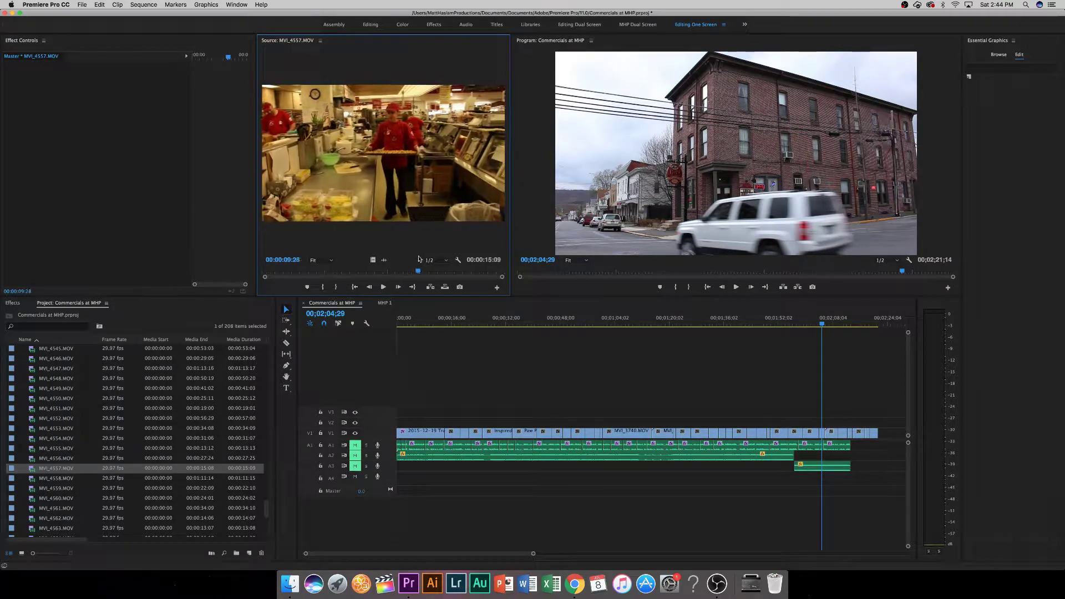
key(Left)
click(321, 288)
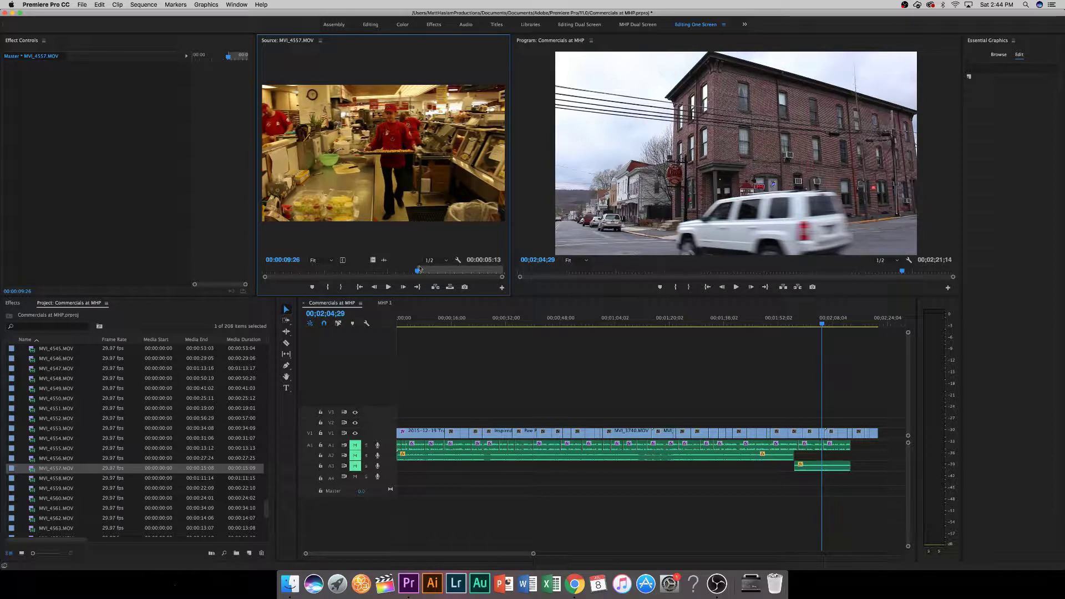
drag(421, 272, 453, 272)
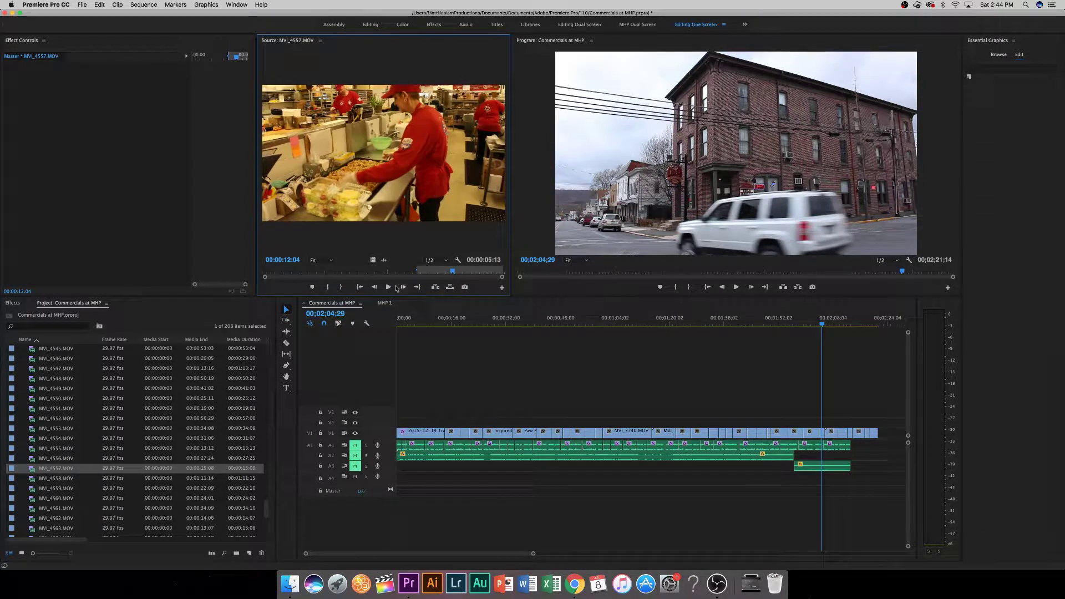
click(340, 288)
drag(373, 264, 882, 434)
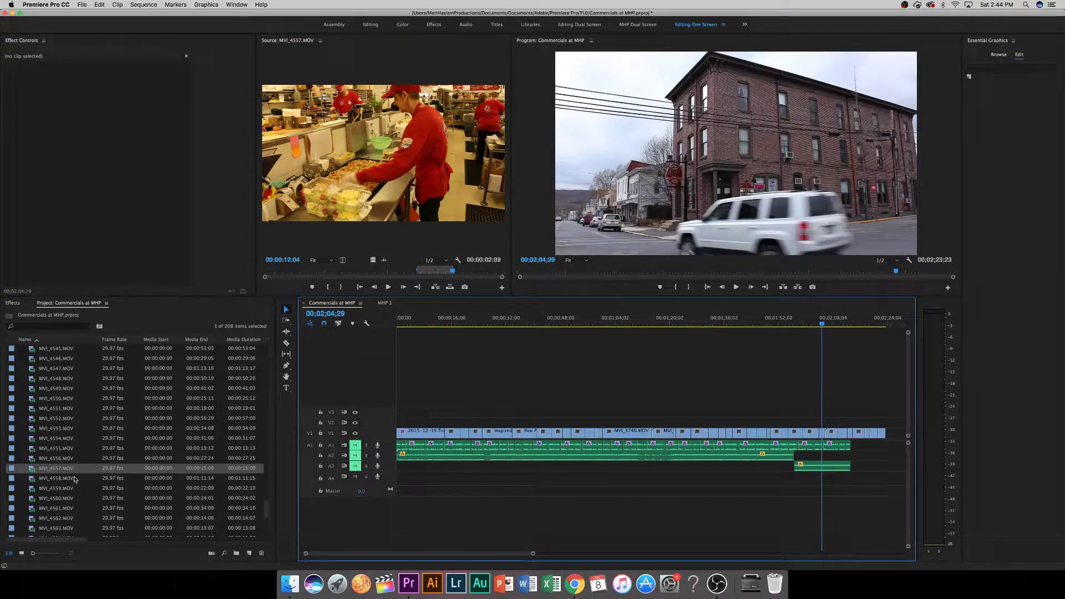
Trim MVI_4558.MOV to a range from 00:00:42:26 to 00:00:46:14 and append only its video to the end of V1.
scroll(73, 477, down, 2)
double_click(64, 458)
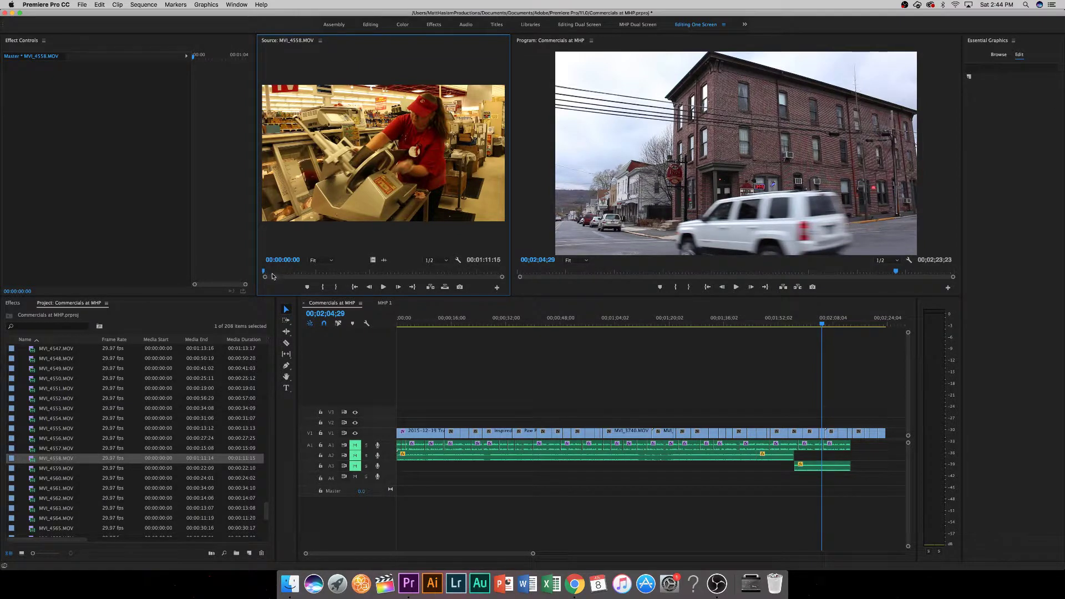
drag(267, 275, 405, 265)
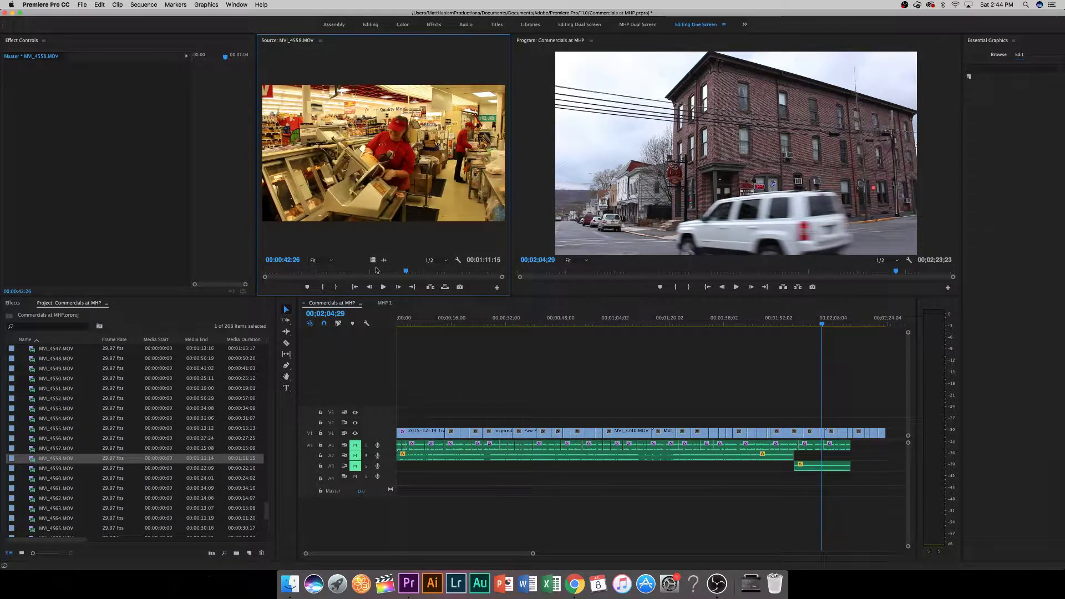
click(324, 287)
key(space)
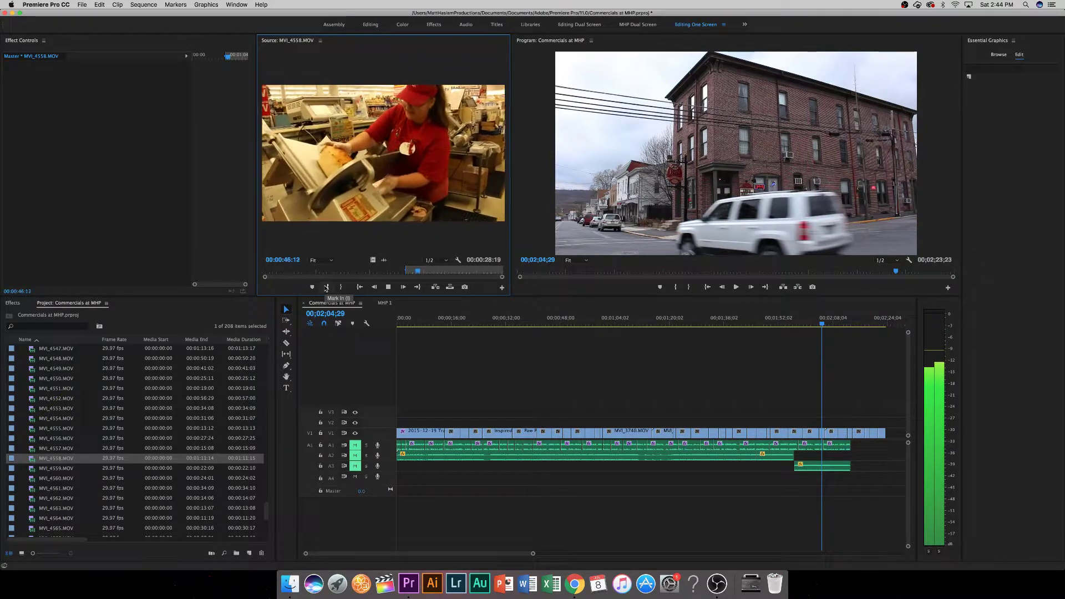
key(space)
click(340, 287)
drag(373, 260, 891, 437)
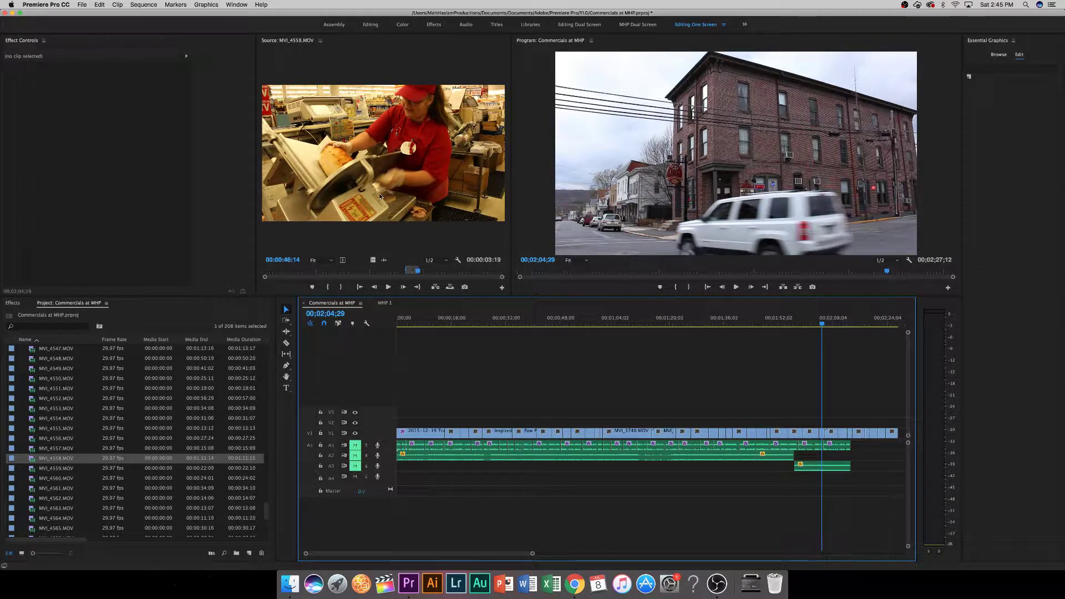
Skim the rest of MVI_4558.MOV and reopen the earlier clips from MVI_4557.MOV back to MVI_4550.MOV to examine their footage.
drag(417, 270, 492, 270)
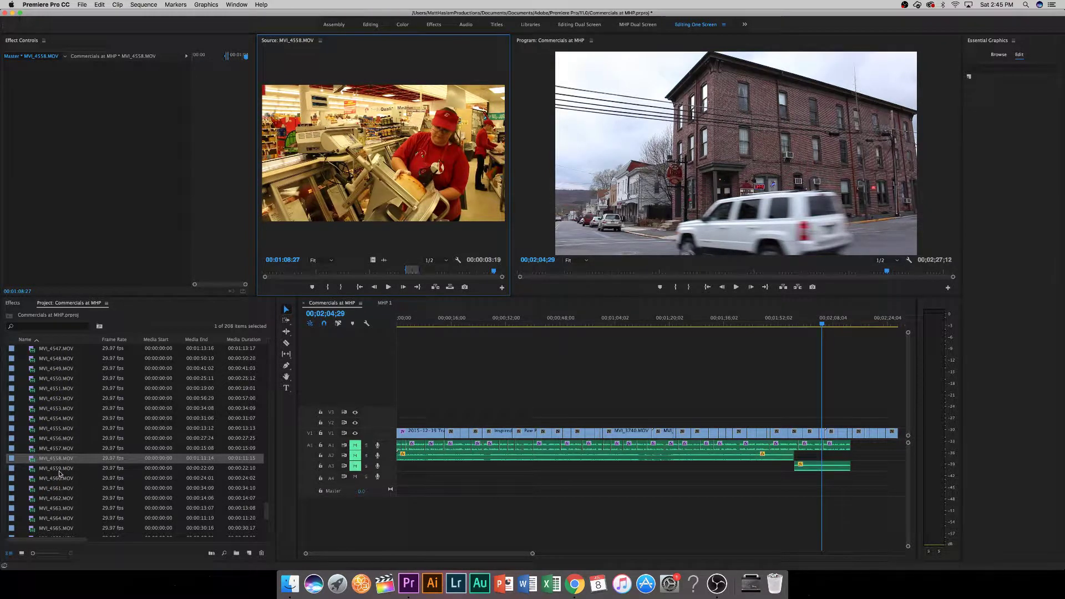
double_click(57, 438)
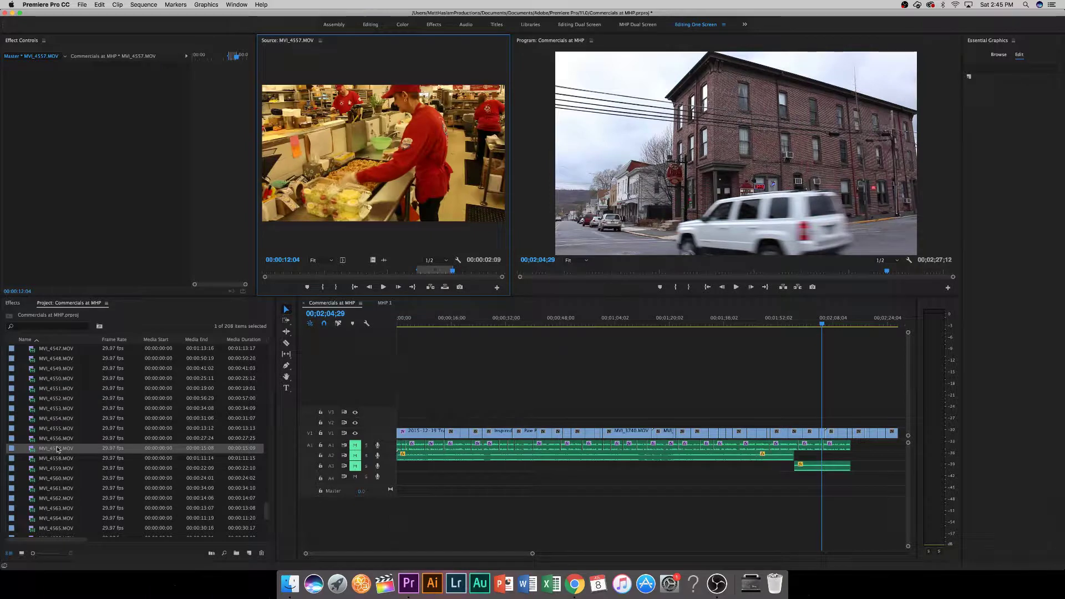
double_click(59, 418)
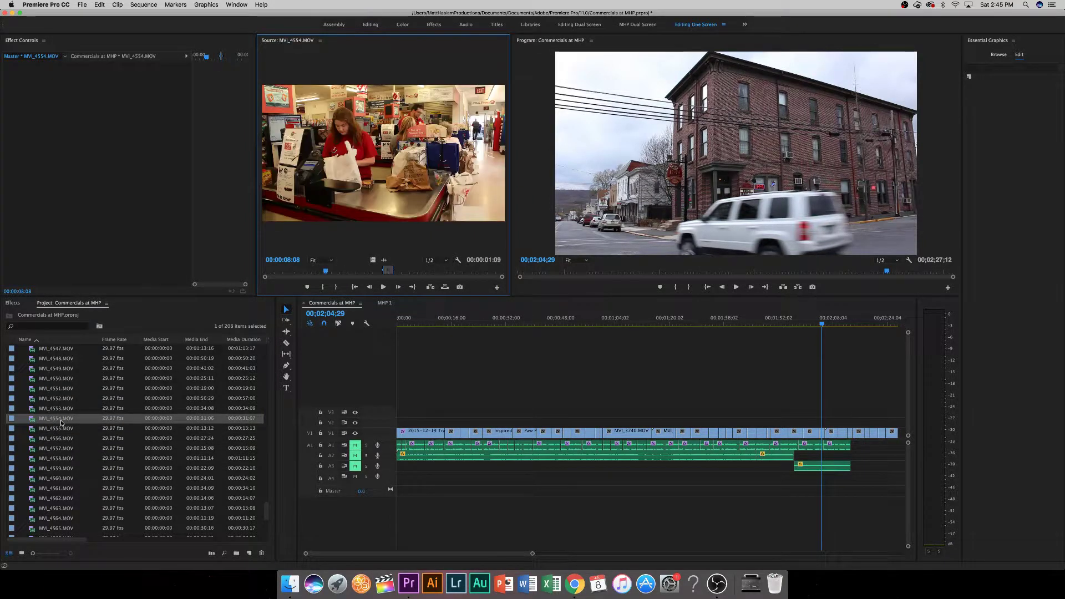
double_click(58, 408)
double_click(59, 388)
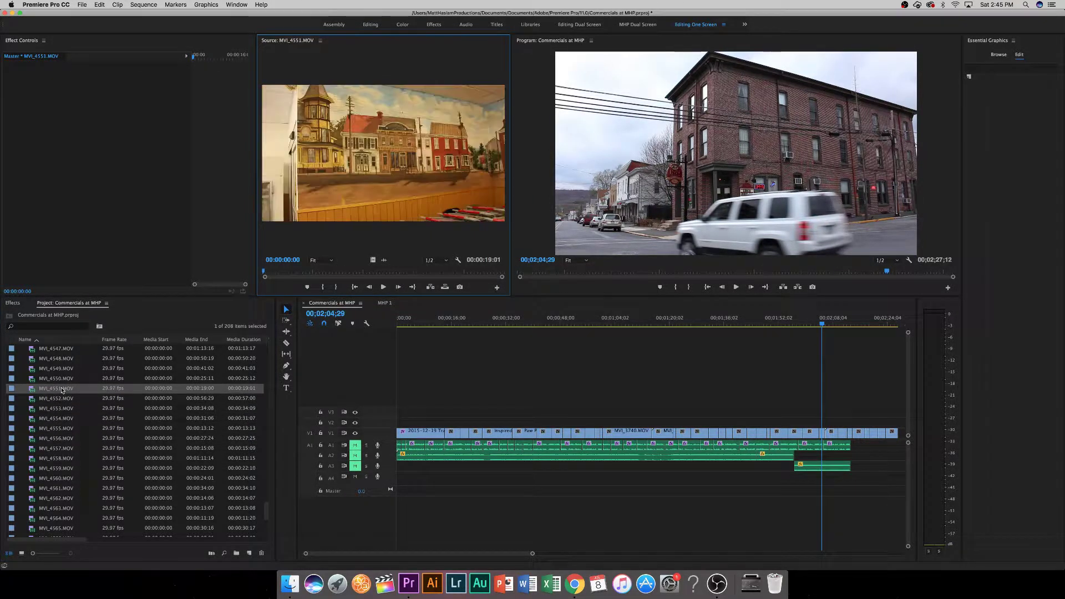
double_click(63, 379)
double_click(63, 368)
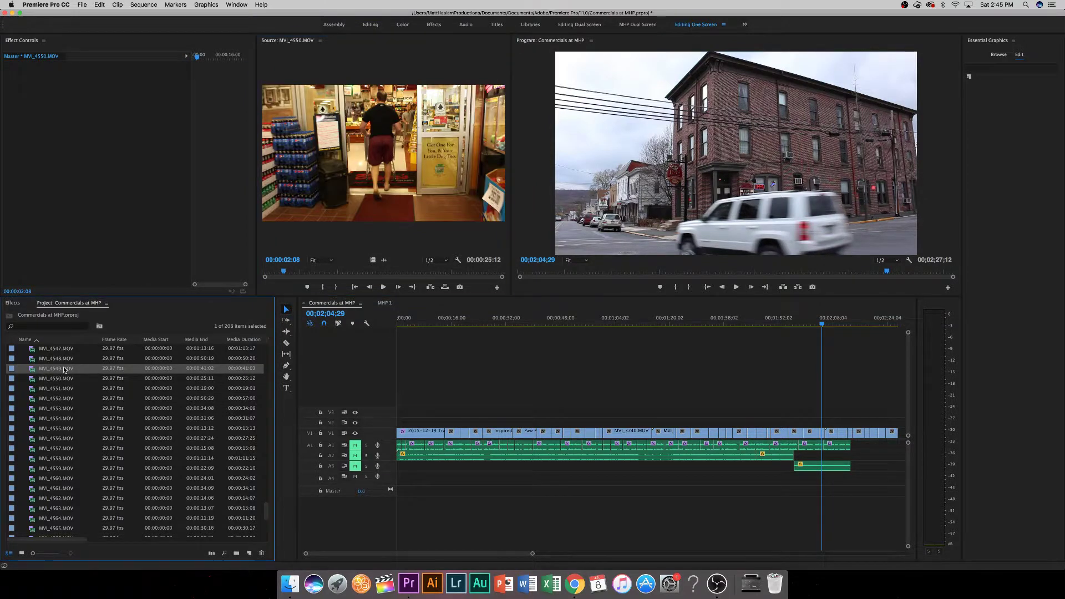
Compare MVI_4548.MOV and MVI_4549.MOV, open MVI_4547.MOV, and skim MVI_4546.MOV to examine the store aisle and deli case footage.
double_click(63, 361)
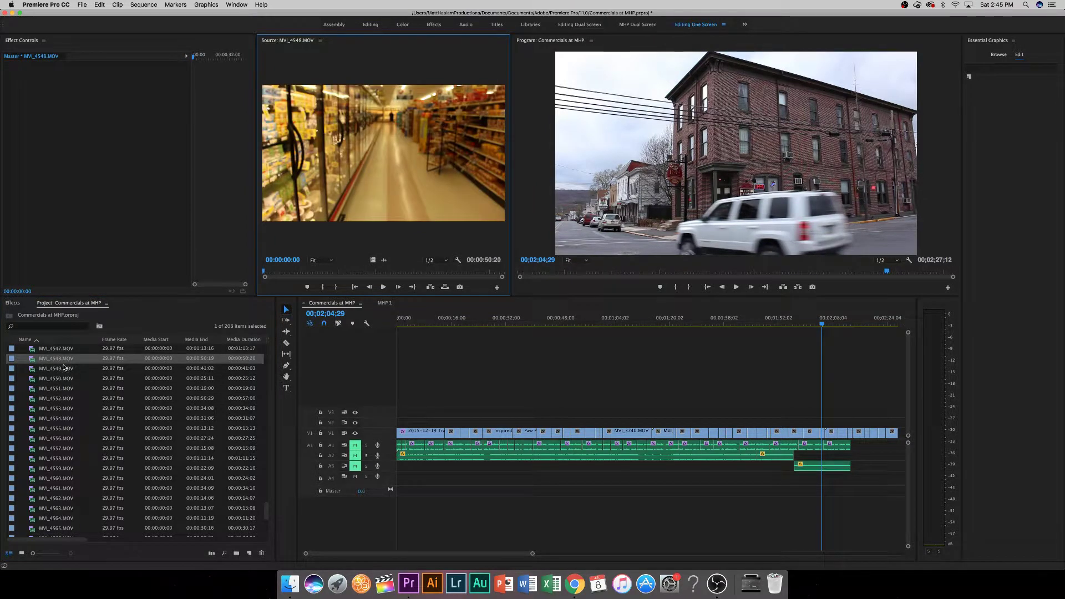
double_click(65, 370)
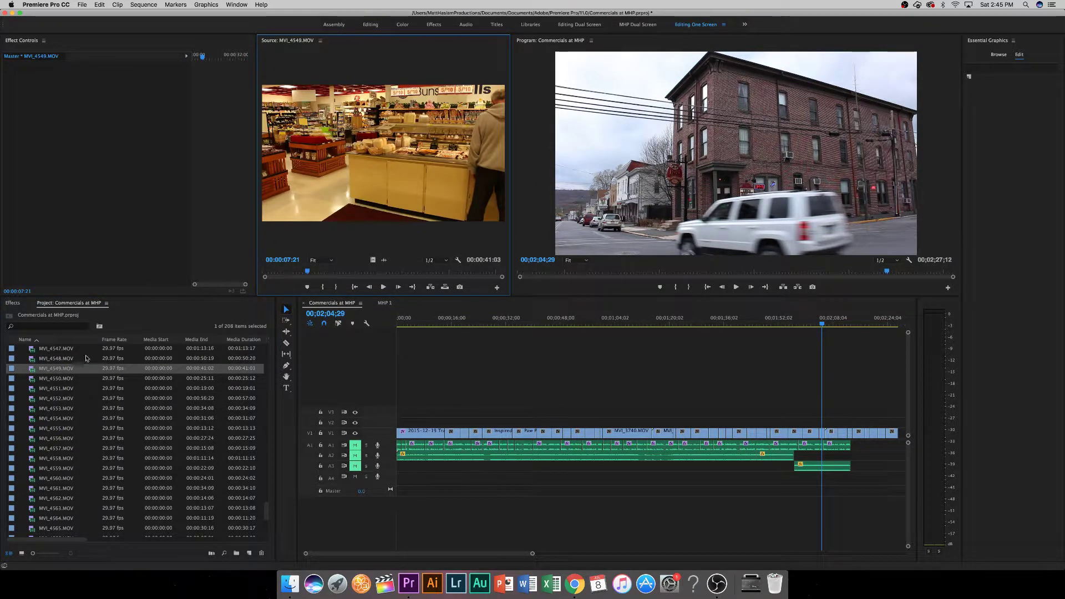
double_click(71, 361)
scroll(61, 371, up, 3)
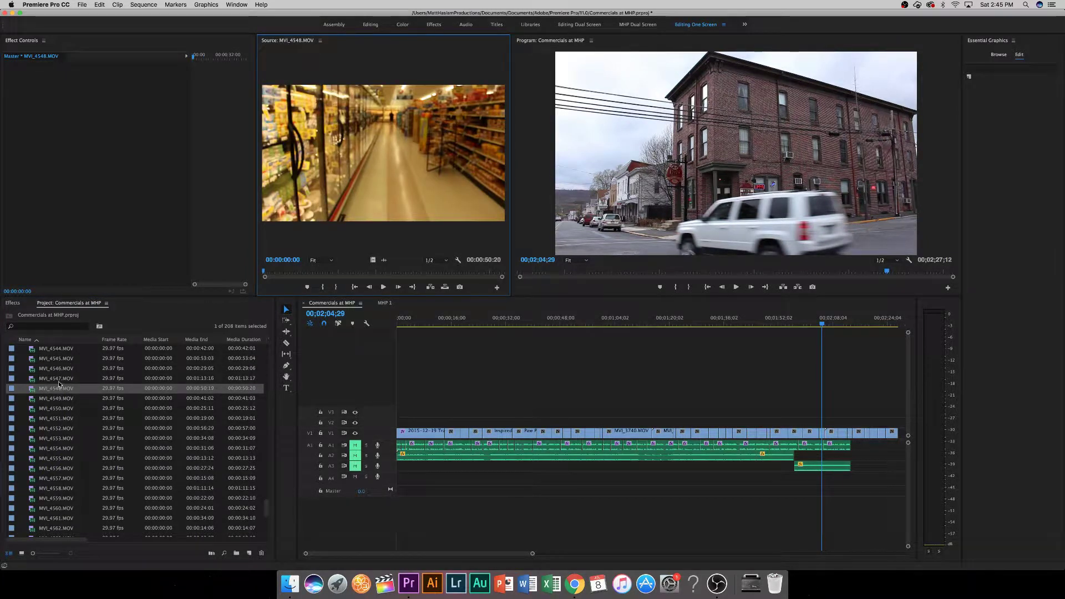
double_click(58, 381)
double_click(58, 369)
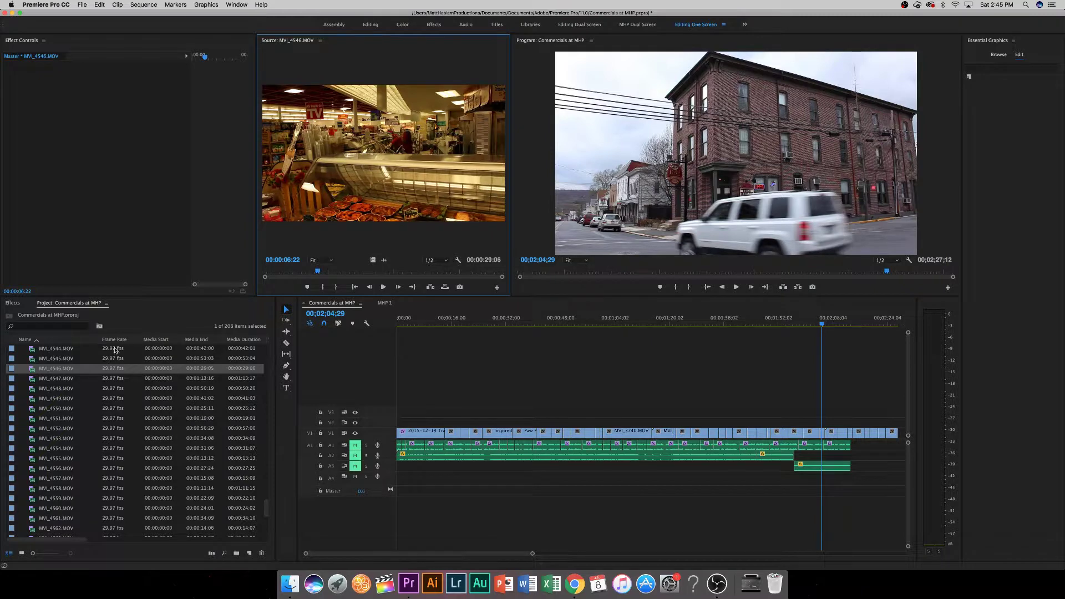
drag(345, 271, 397, 272)
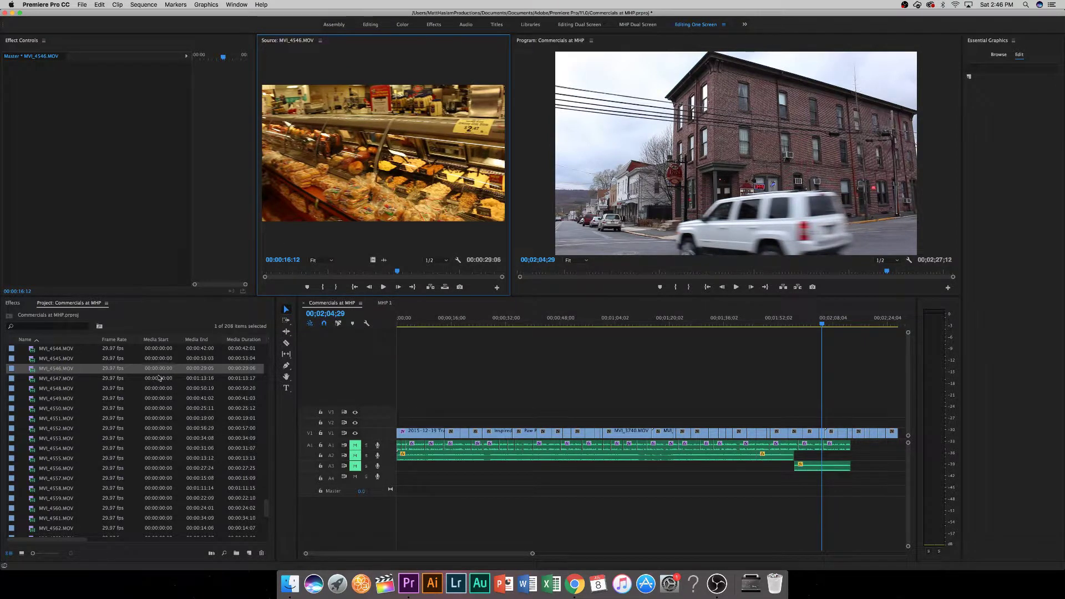
Reopen MVI_4558.MOV and examine the deli footage from about 00:00:29:26 to 00:00:34:17.
double_click(56, 488)
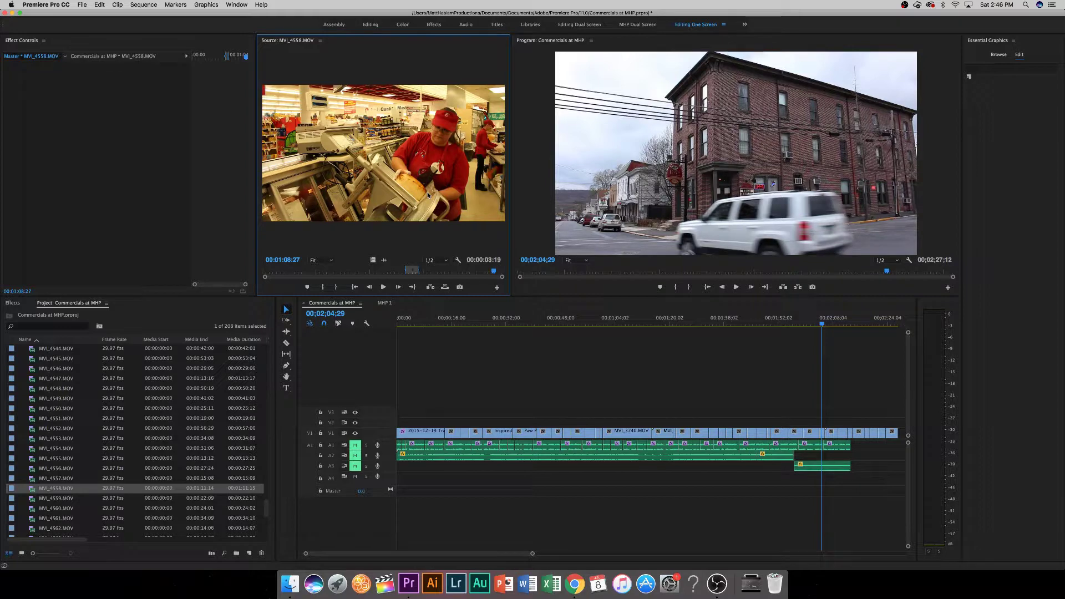
click(363, 272)
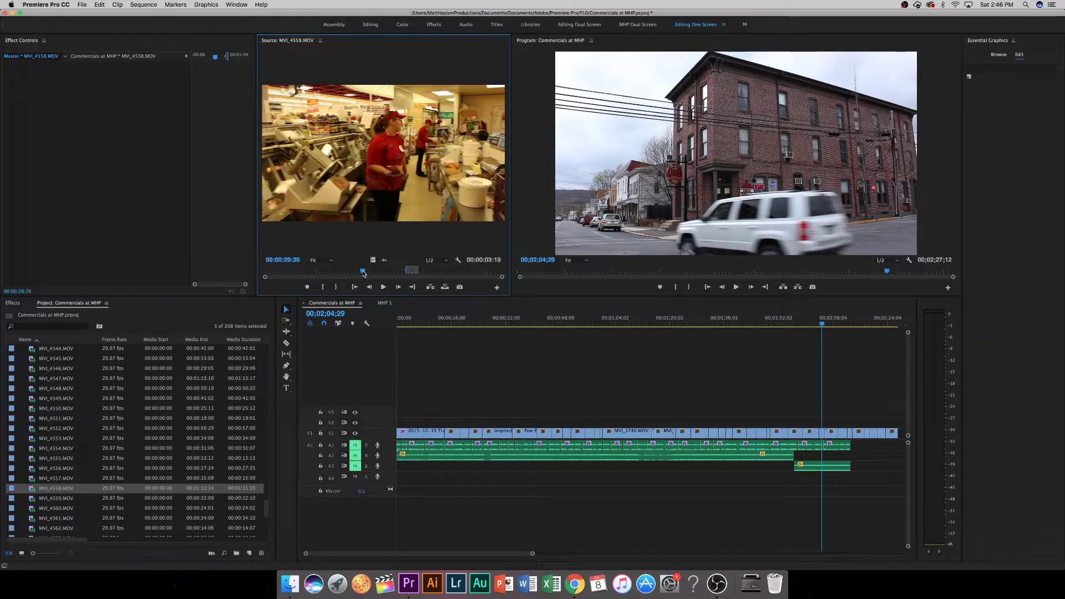
drag(363, 273, 380, 271)
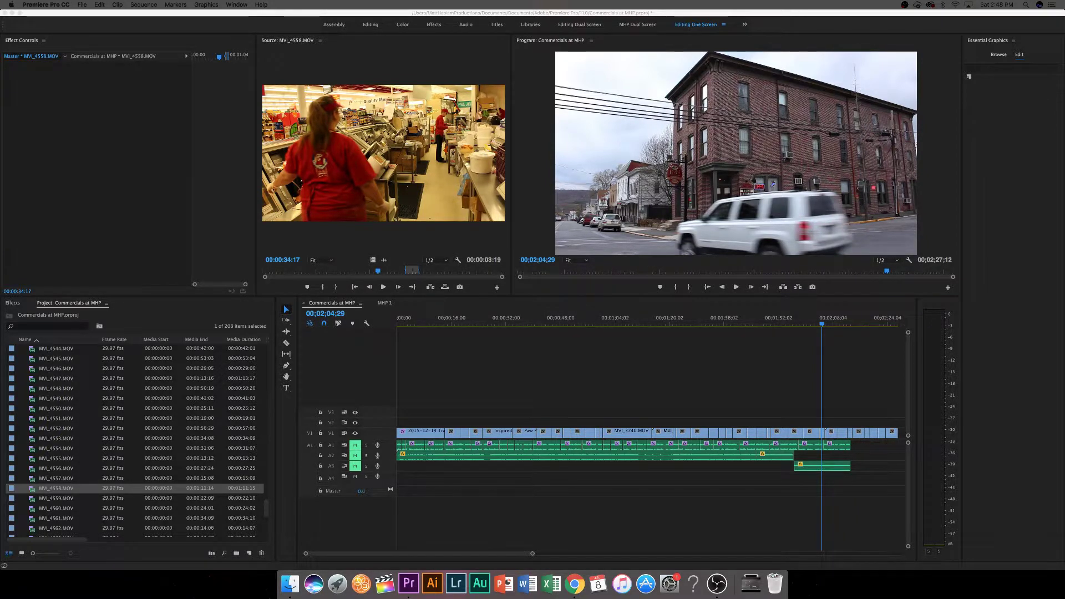
Switch to Chrome, move its window aside to view the Facebook stage performance photo, and minimize the browser.
key(super+Tab)
drag(510, 38, 342, 86)
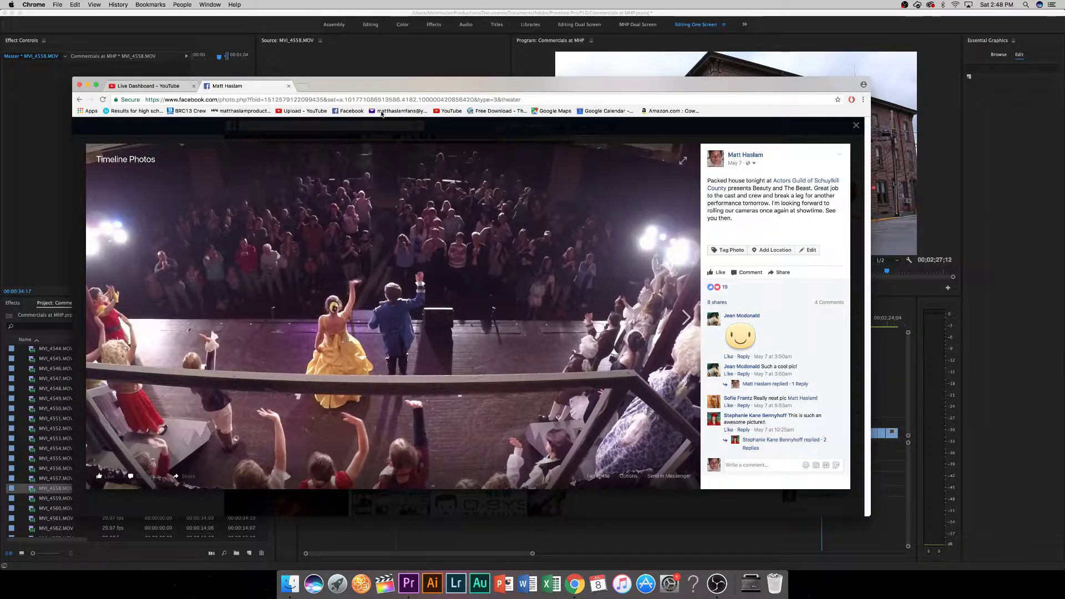
drag(393, 75, 767, 52)
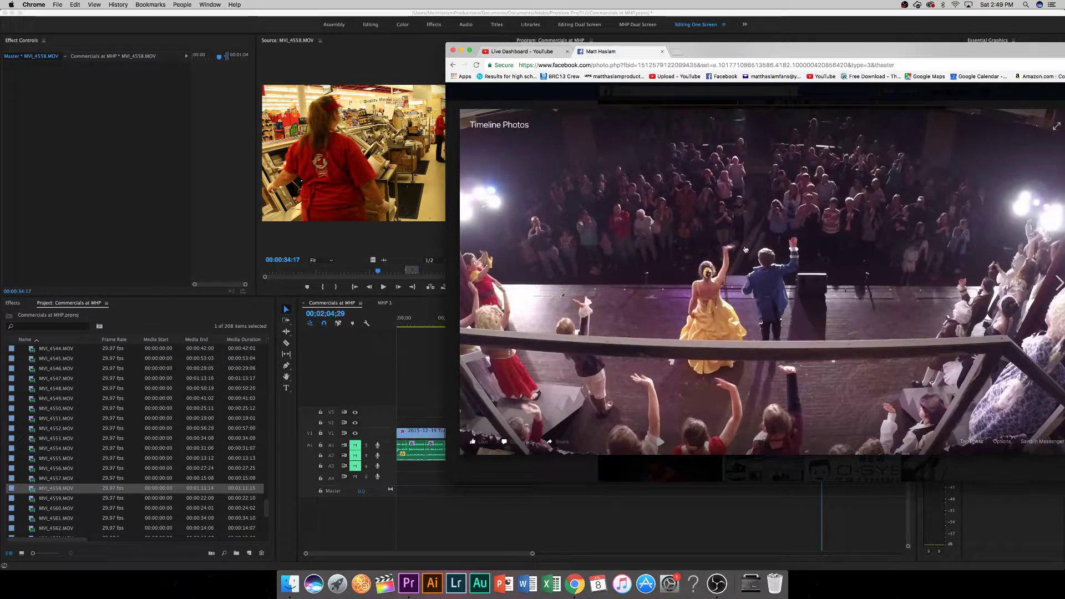
drag(797, 50, 853, 22)
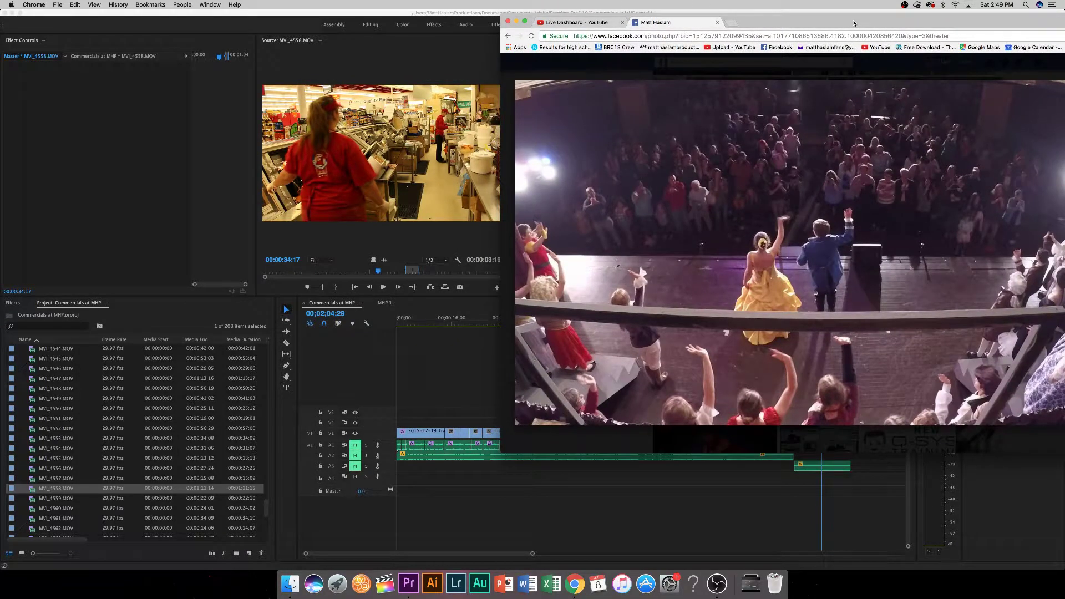
drag(854, 23, 846, 26)
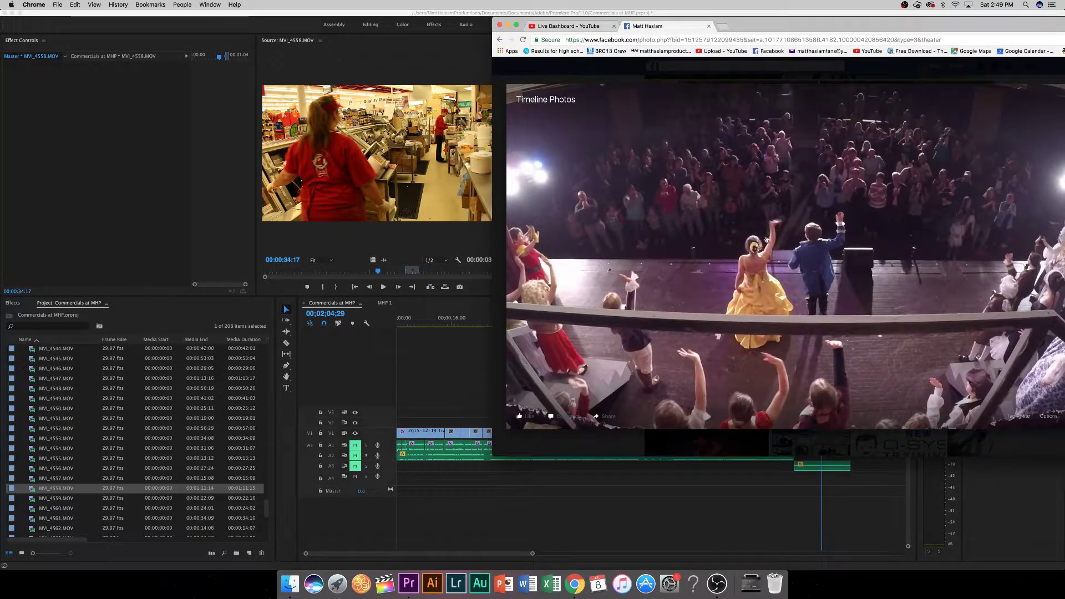
double_click(740, 30)
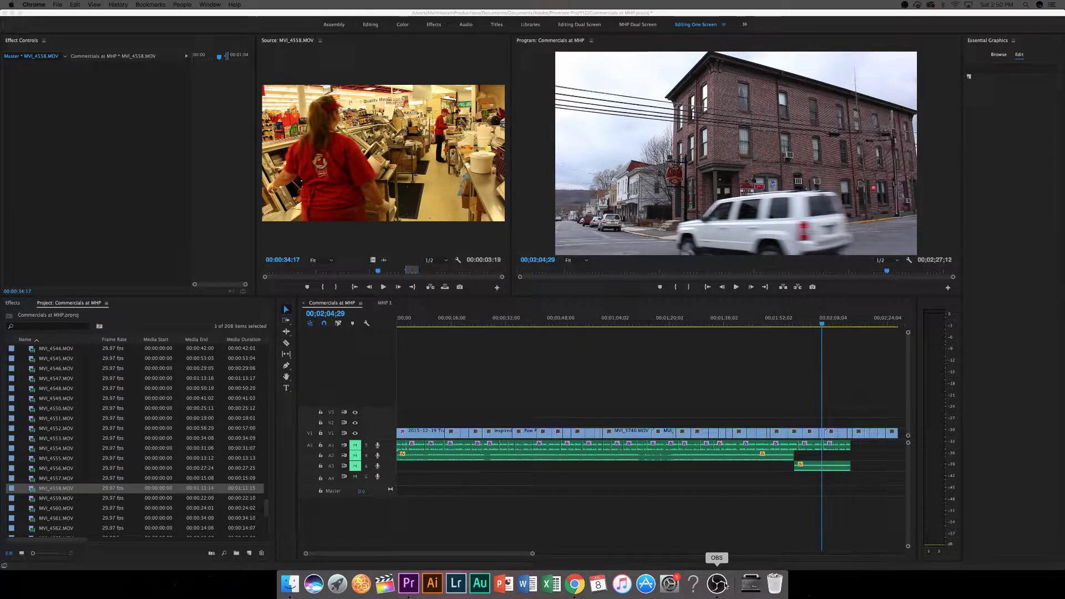
Check the sequence at 00;02;24;15 and open MVI_4559.MOV, MVI_4560.MOV and MVI_4561.MOV in turn to examine their opening shots.
click(883, 324)
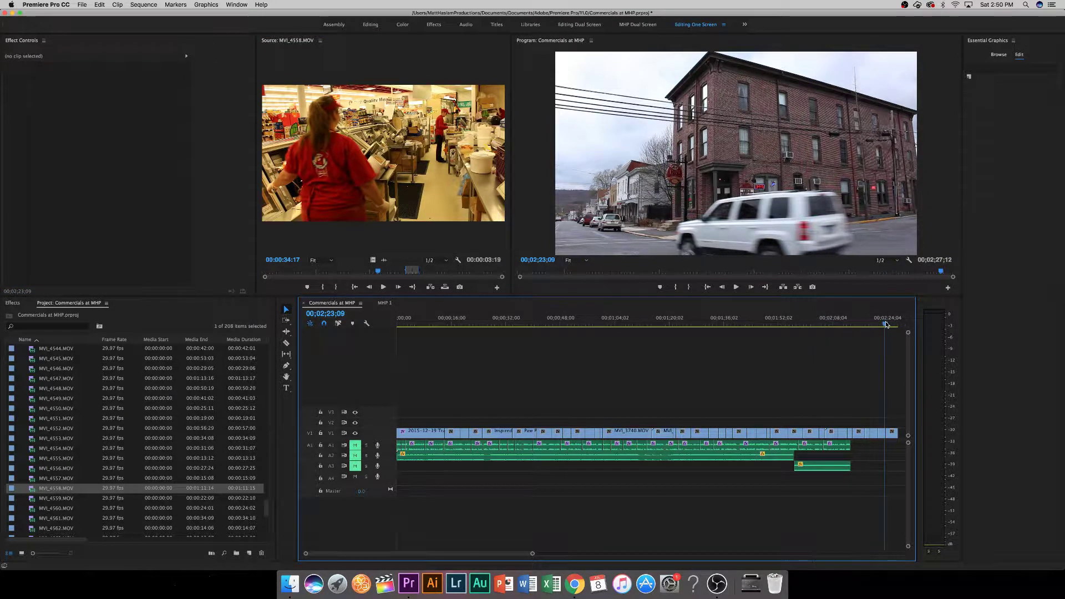
click(887, 325)
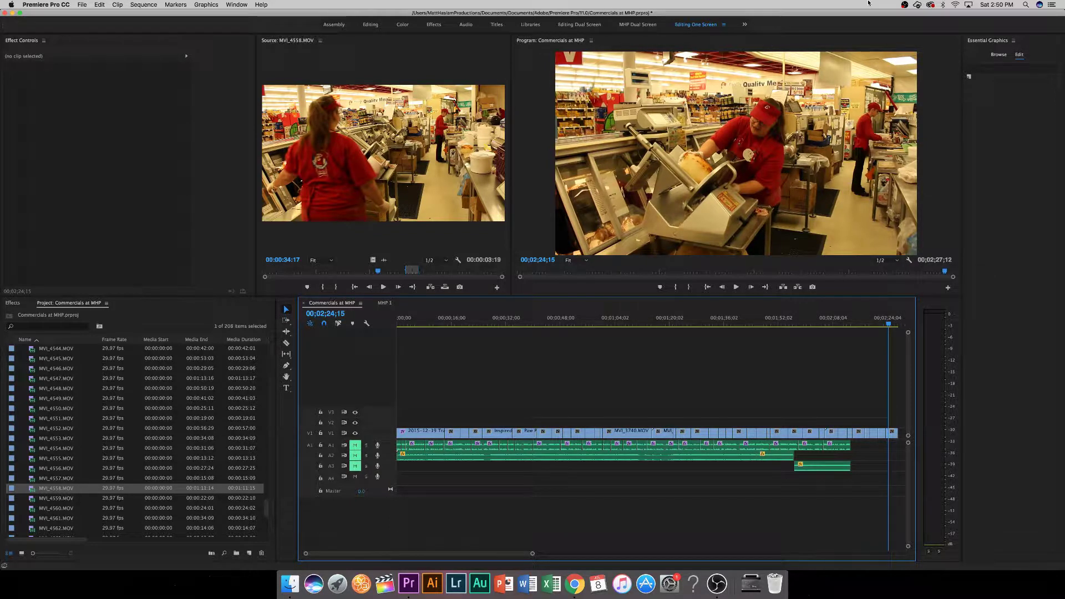
scroll(35, 477, down, 3)
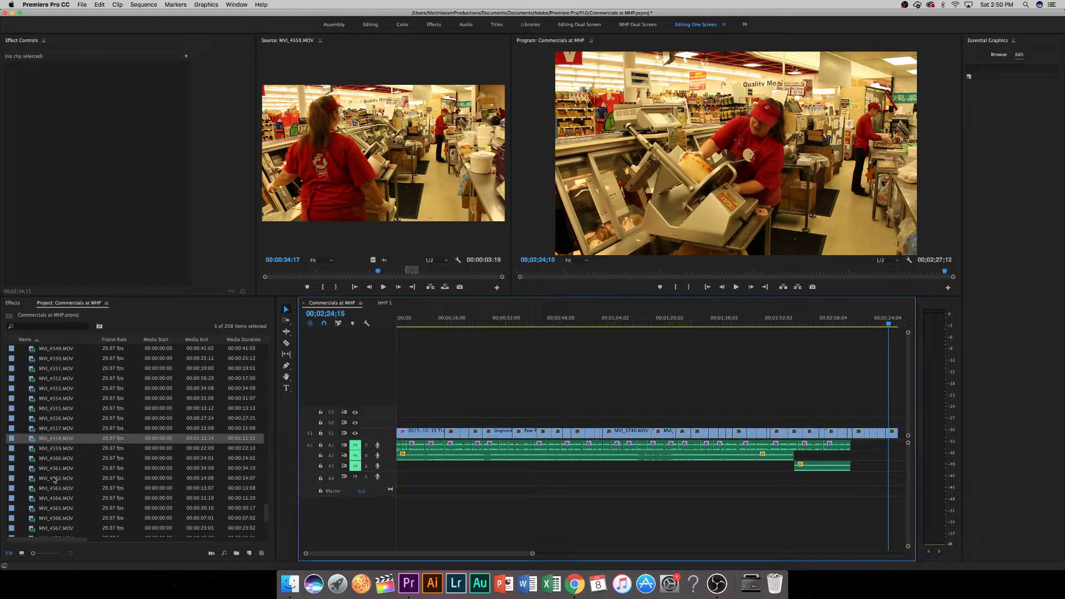
double_click(57, 449)
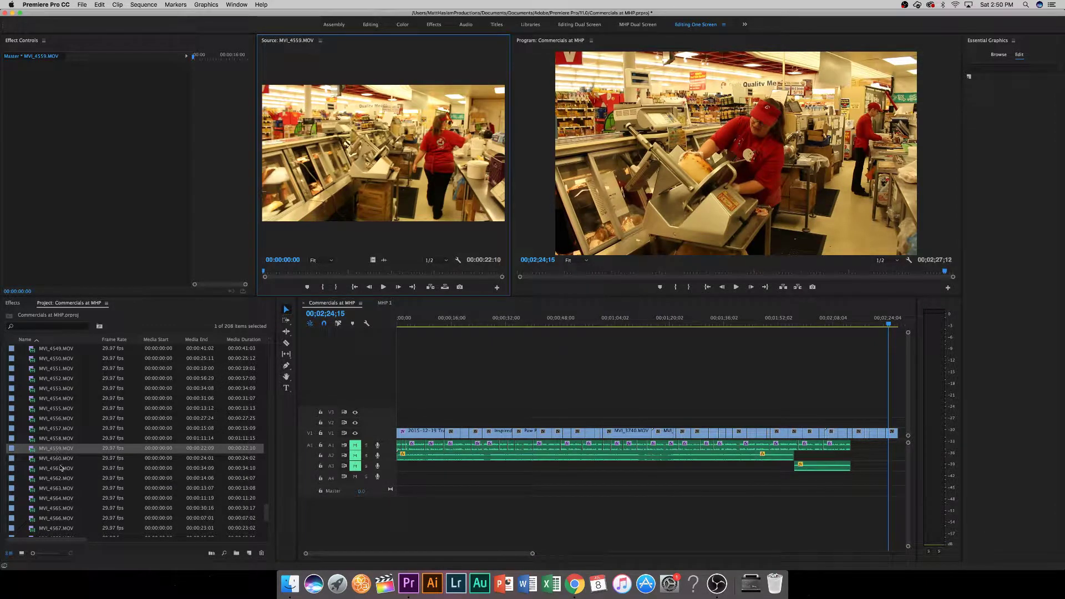
double_click(58, 460)
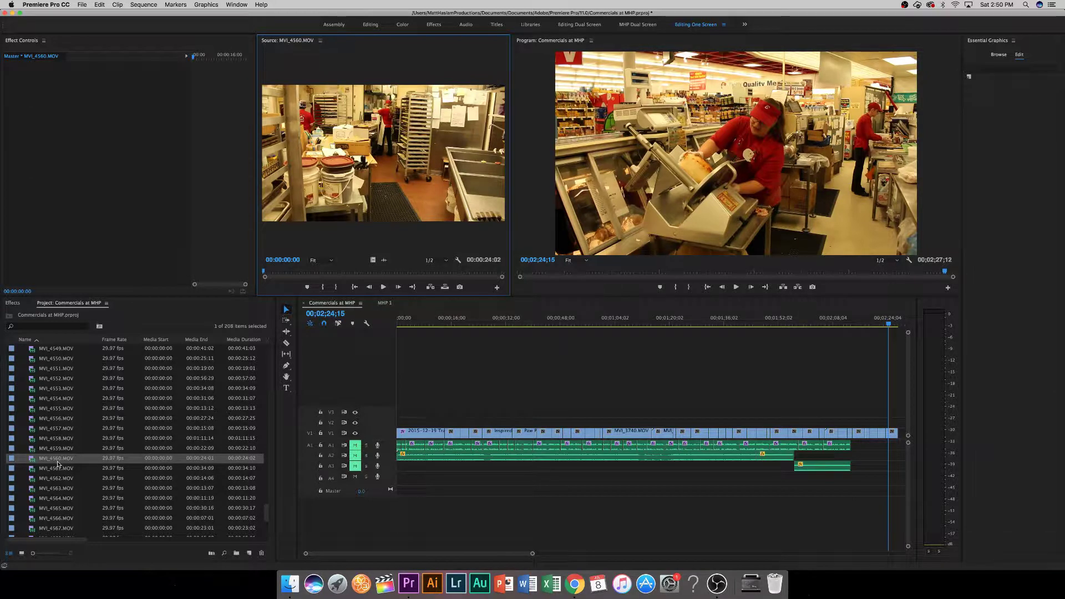
double_click(56, 469)
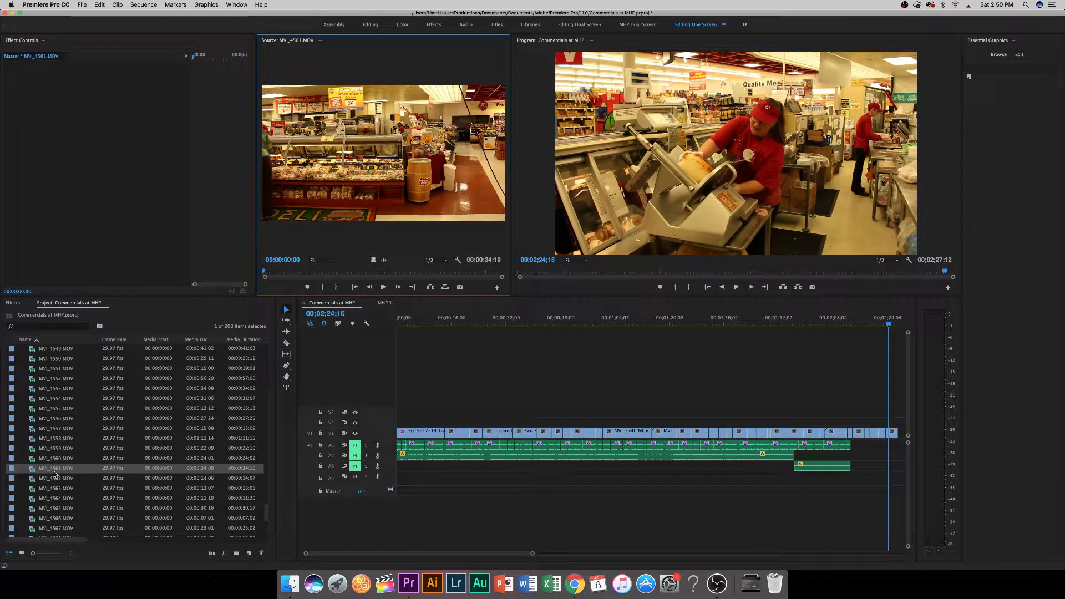
Mark MVI_4562.MOV from 00:00:09:01 to 00:00:09:25 and append only its video to the end of the sequence on track V1.
double_click(54, 479)
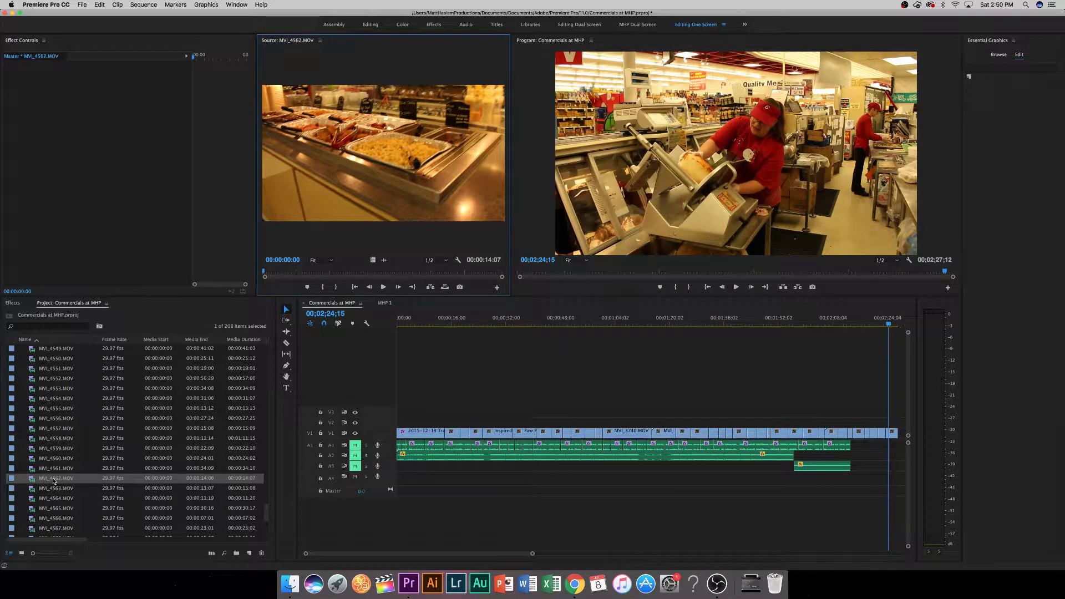
click(308, 272)
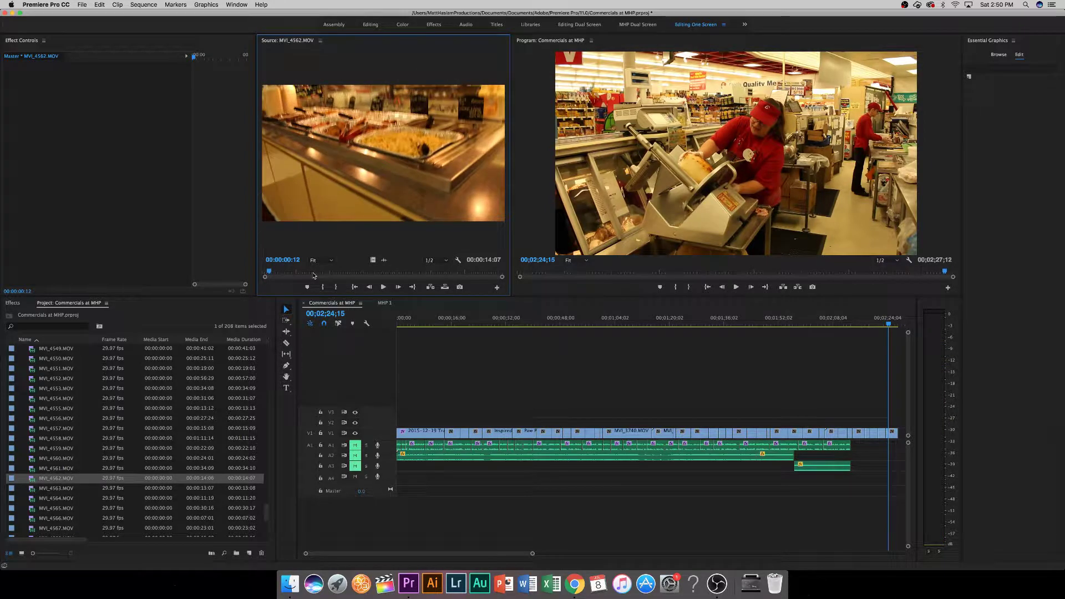
mouse_move(310, 274)
mouse_down()
mouse_move(434, 274)
mouse_move(425, 274)
mouse_up()
click(322, 286)
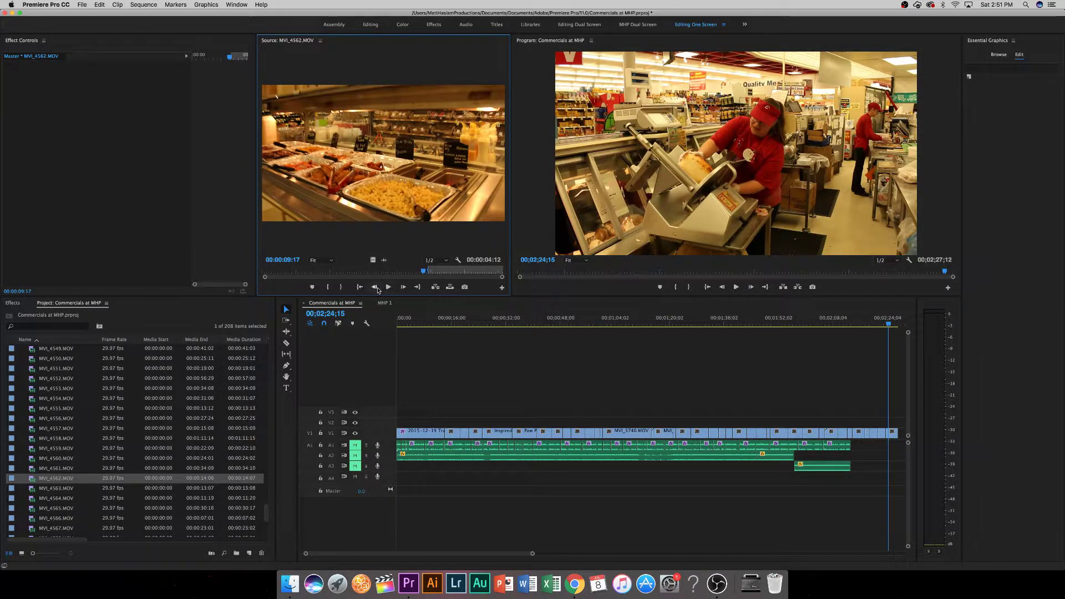
click(360, 287)
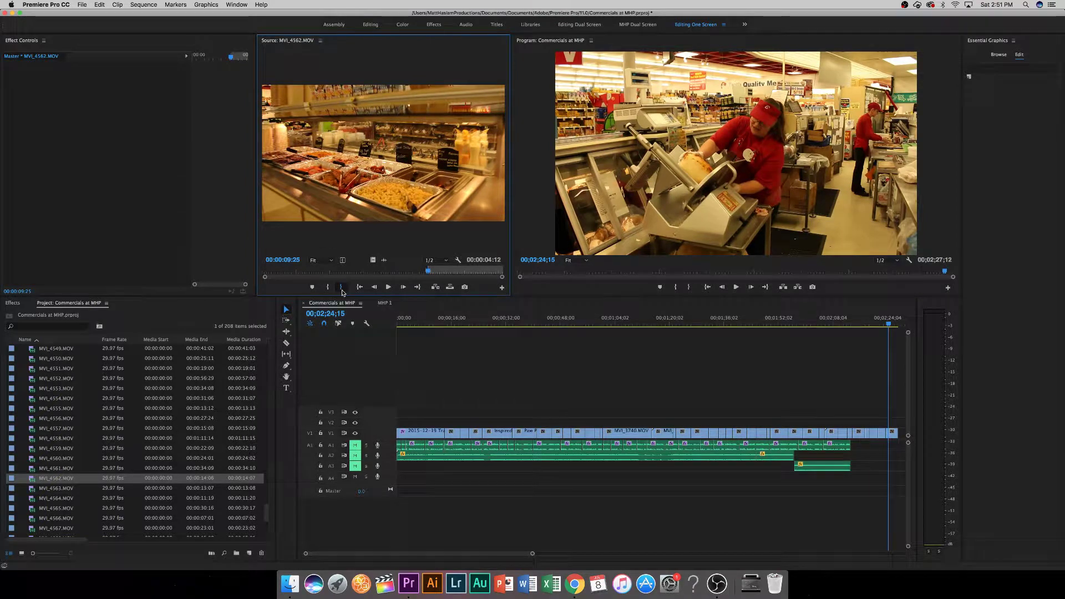
click(341, 287)
drag(419, 273, 414, 272)
click(338, 287)
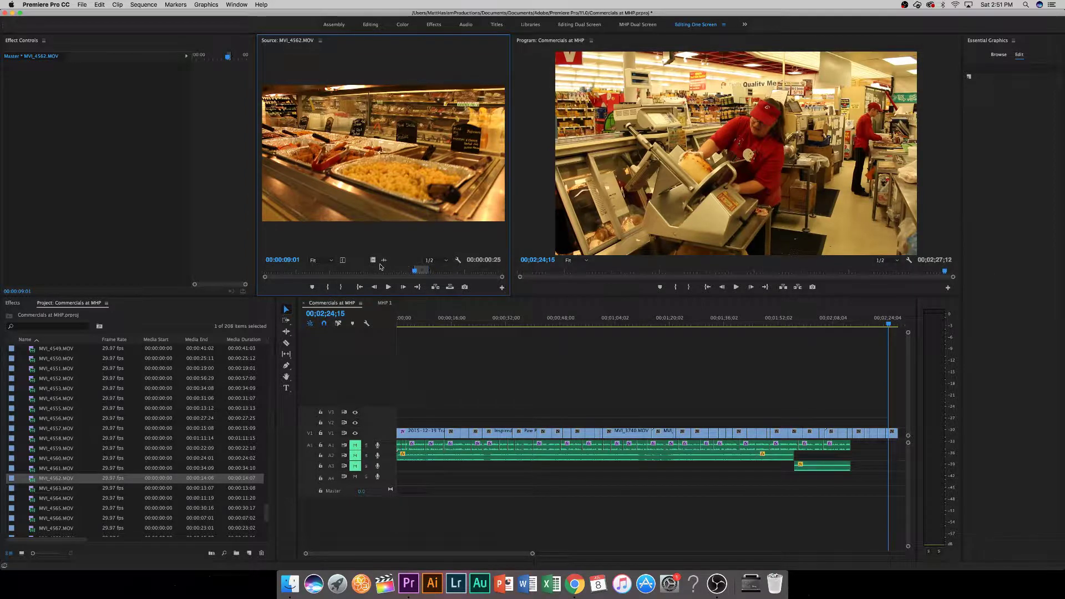
drag(373, 260, 902, 432)
drag(500, 555, 545, 555)
Open MVI_4563.MOV through MVI_4568.MOV one by one to examine the checkout, counter, bakery and dairy cooler shots.
double_click(45, 491)
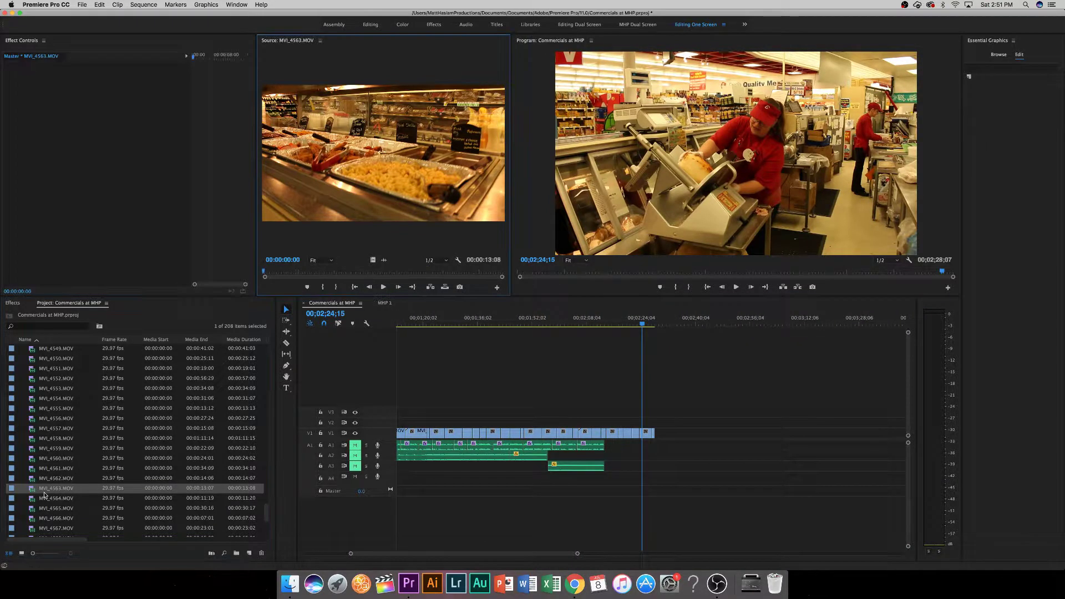
double_click(45, 508)
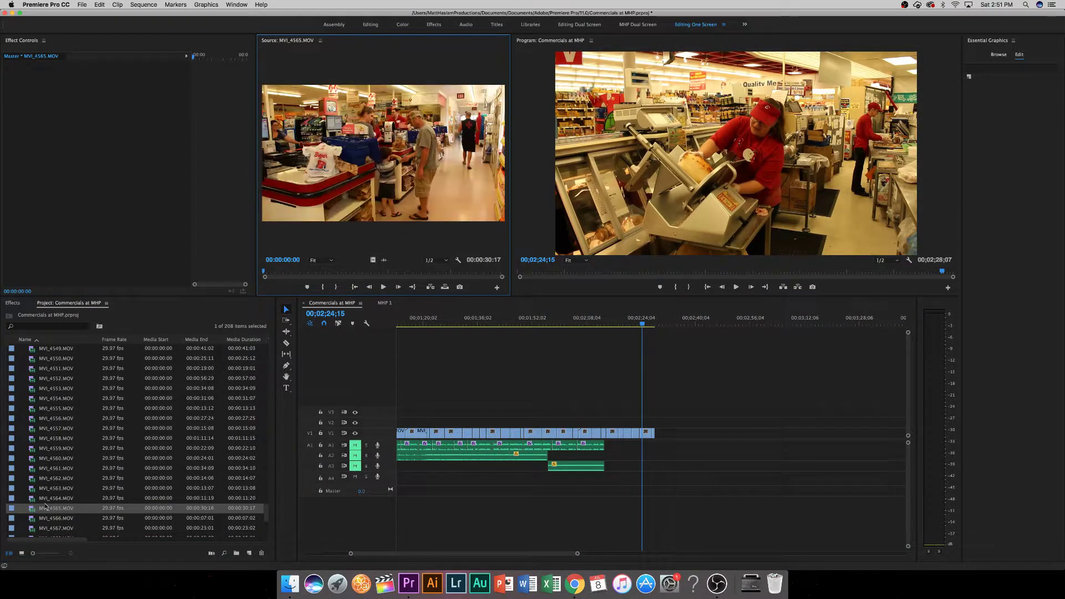
double_click(46, 517)
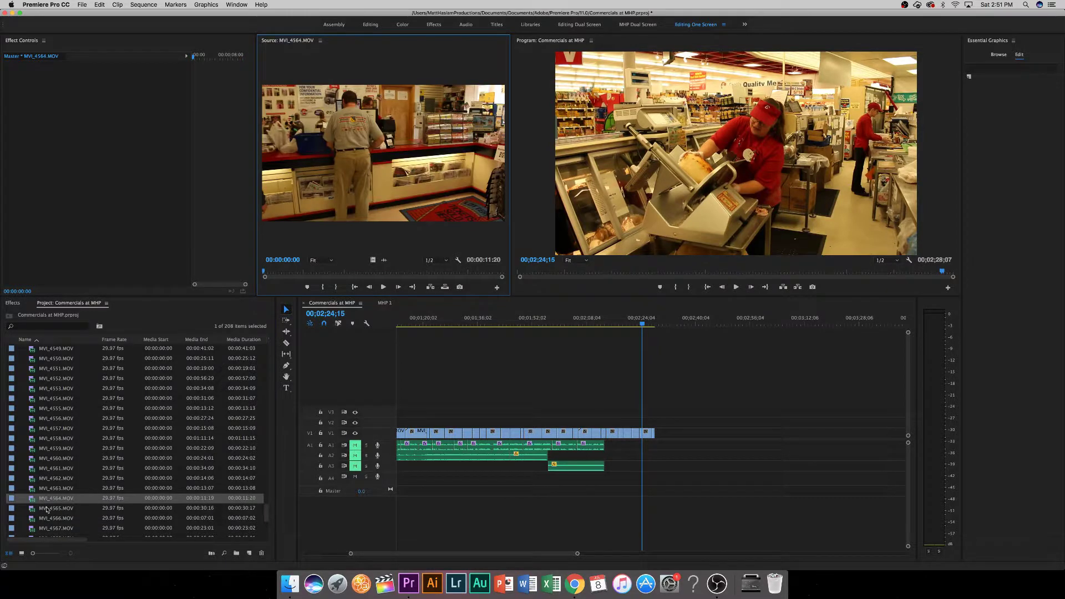
double_click(47, 508)
scroll(49, 513, down, 2)
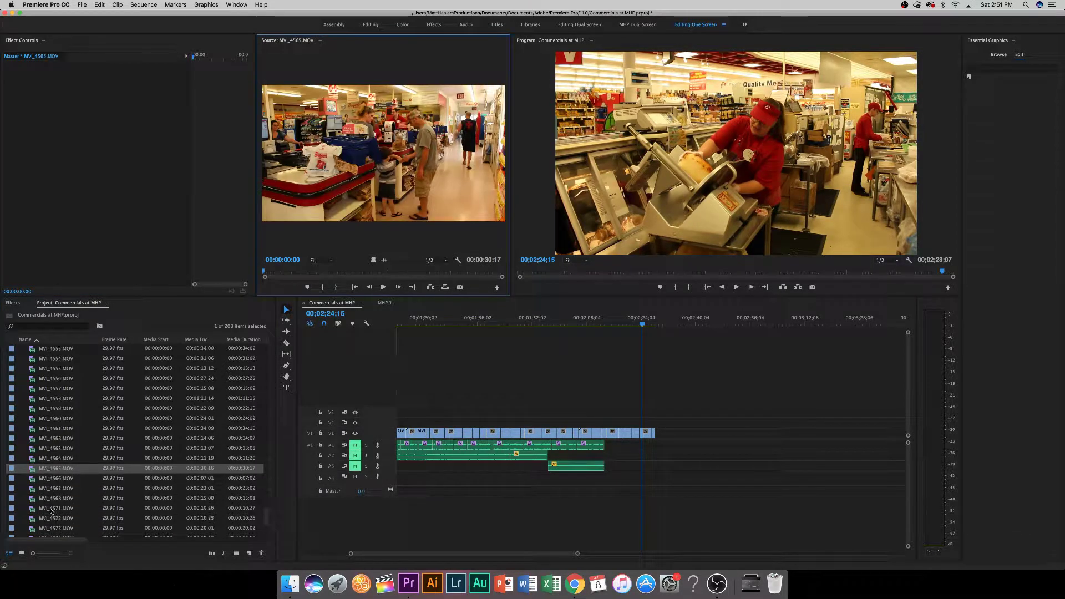
double_click(53, 479)
double_click(53, 488)
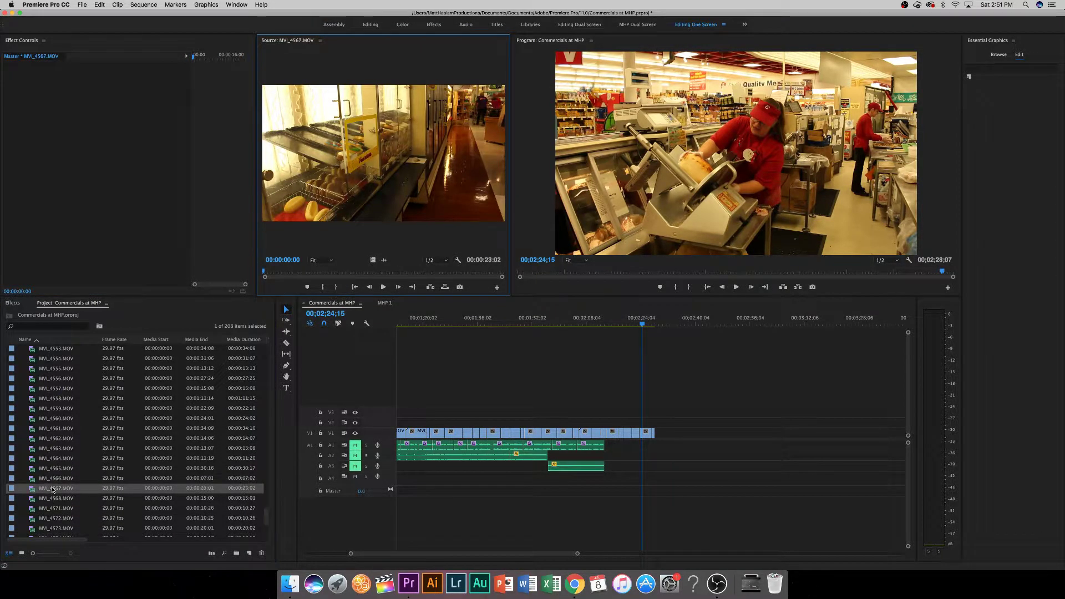
double_click(53, 498)
scroll(51, 488, down, 4)
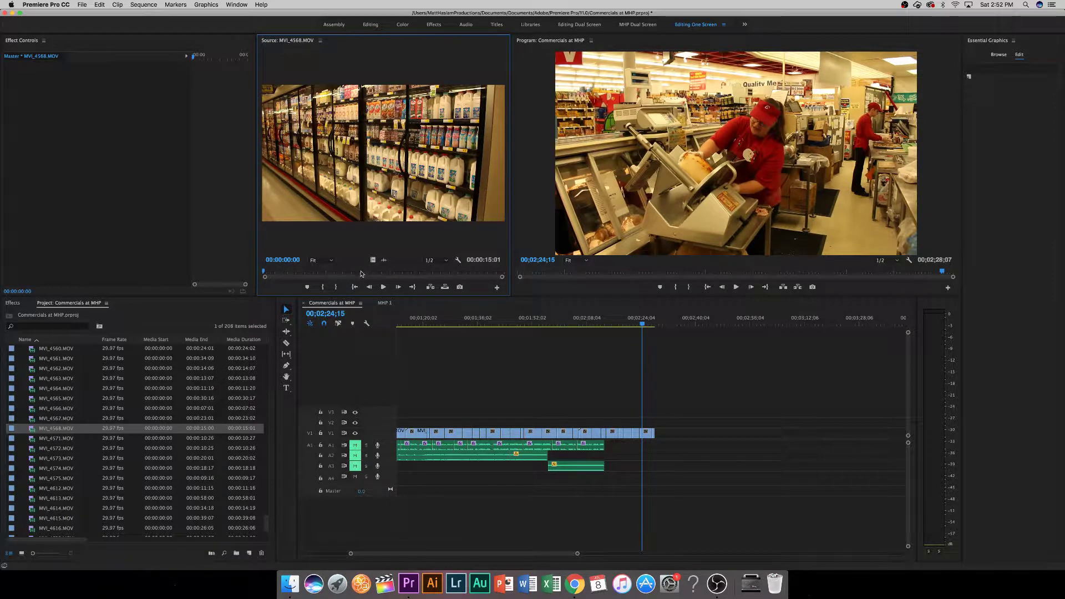
Open MVI_4571.MOV through MVI_4575.MOV and return to MVI_4572.MOV and MVI_4571.MOV to compare the deli, display table and sign shots.
drag(361, 273, 144, 294)
double_click(67, 438)
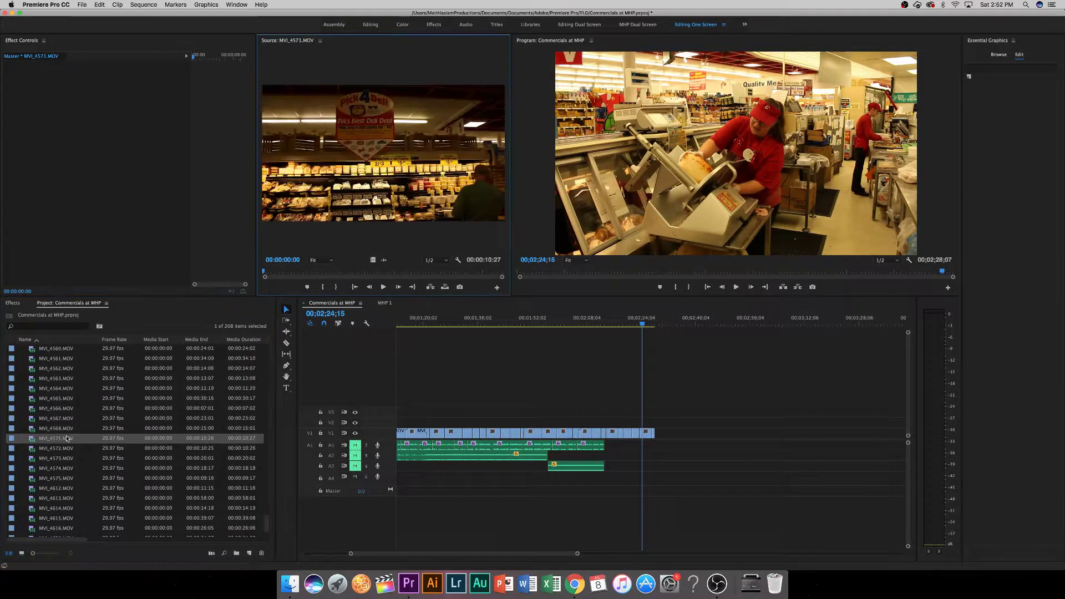
double_click(65, 448)
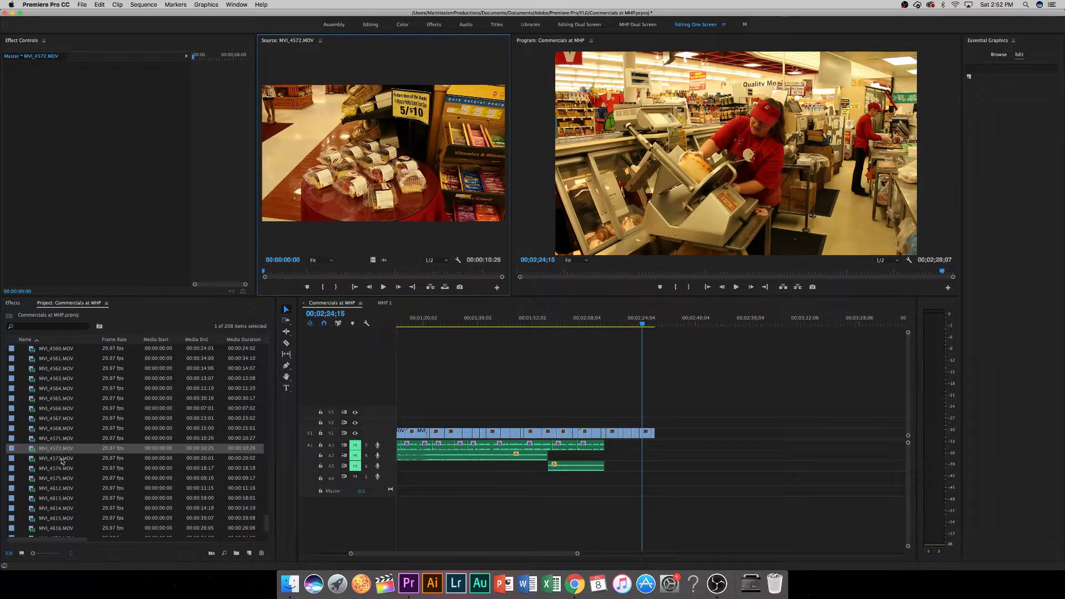
double_click(62, 468)
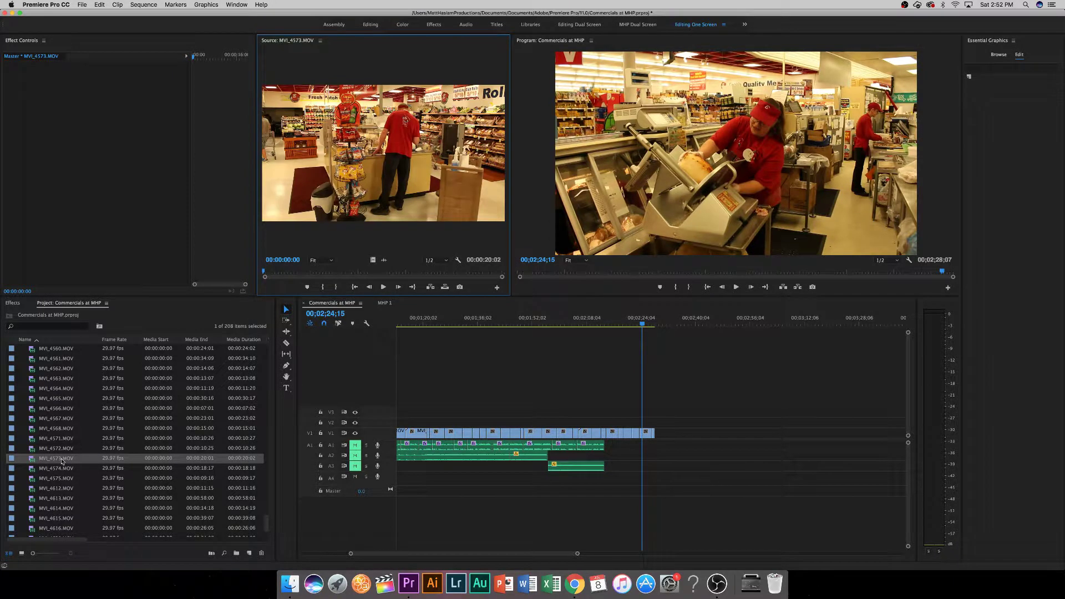
double_click(64, 476)
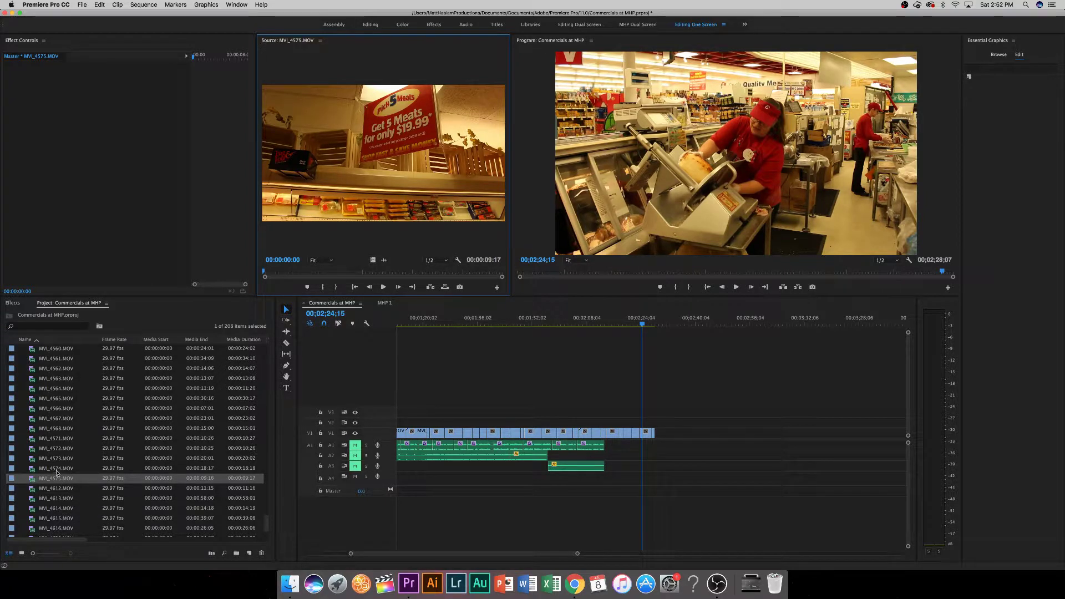
double_click(57, 470)
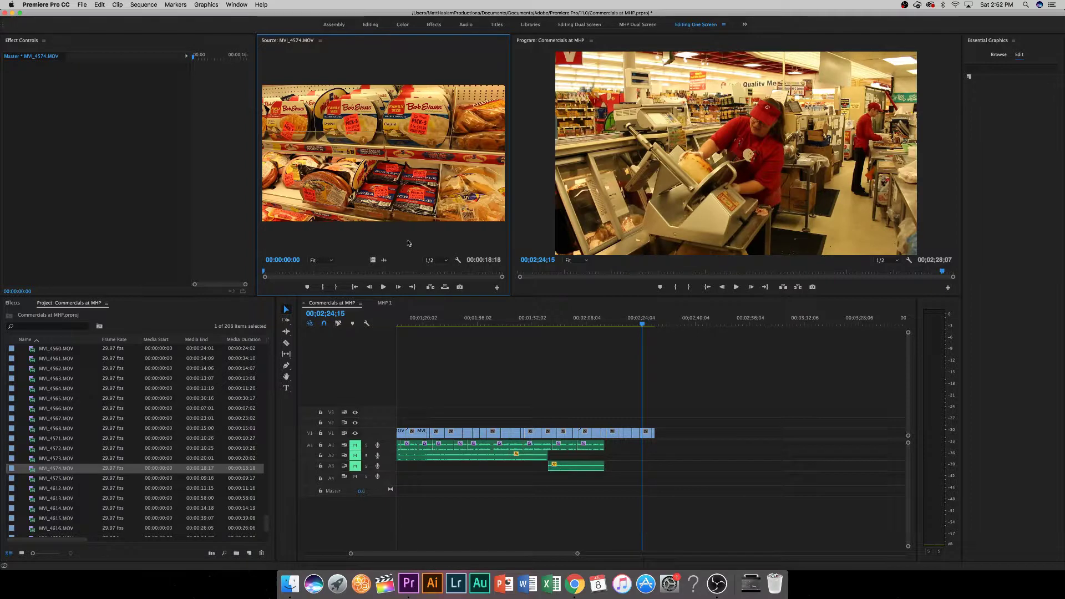
double_click(57, 448)
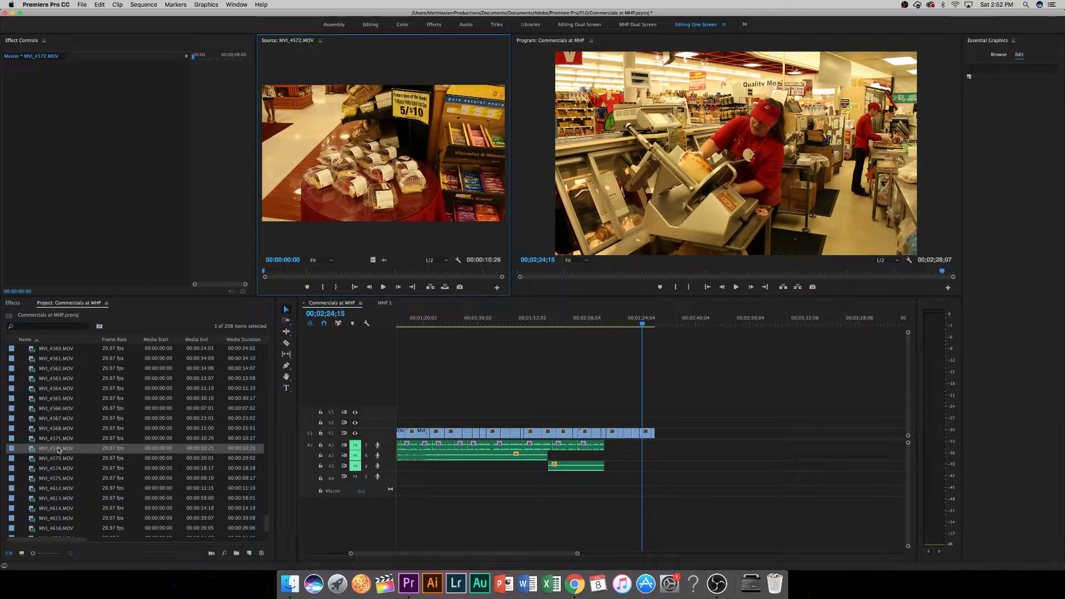
double_click(57, 438)
Place MVI_4568.MOV past the end of the sequence and try enlarging it with Scale 293 and Position 496, 1672.
click(56, 430)
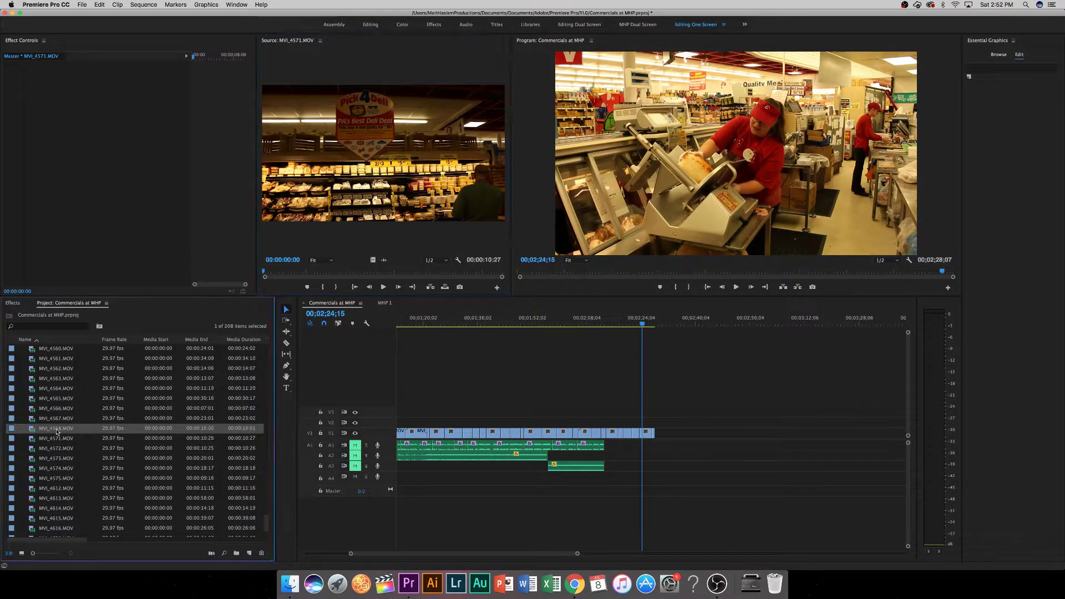
double_click(56, 430)
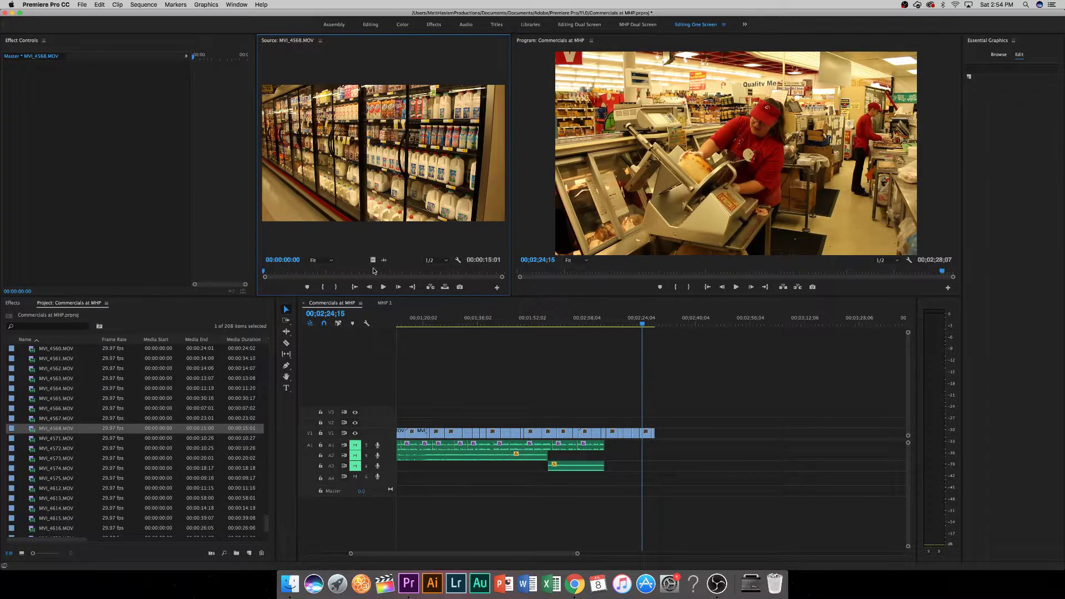
drag(383, 210, 693, 437)
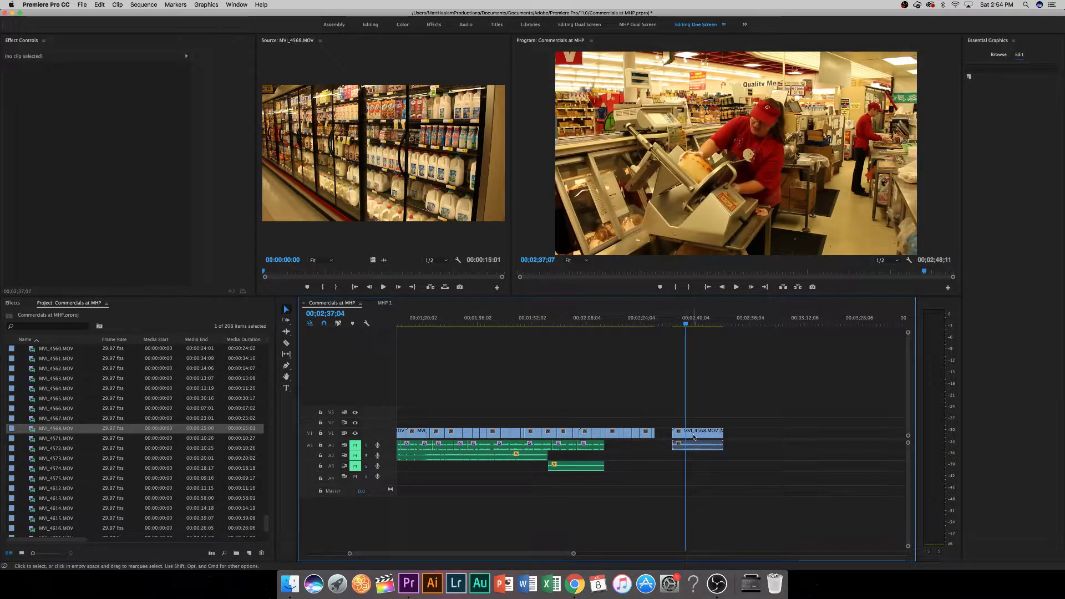
click(694, 436)
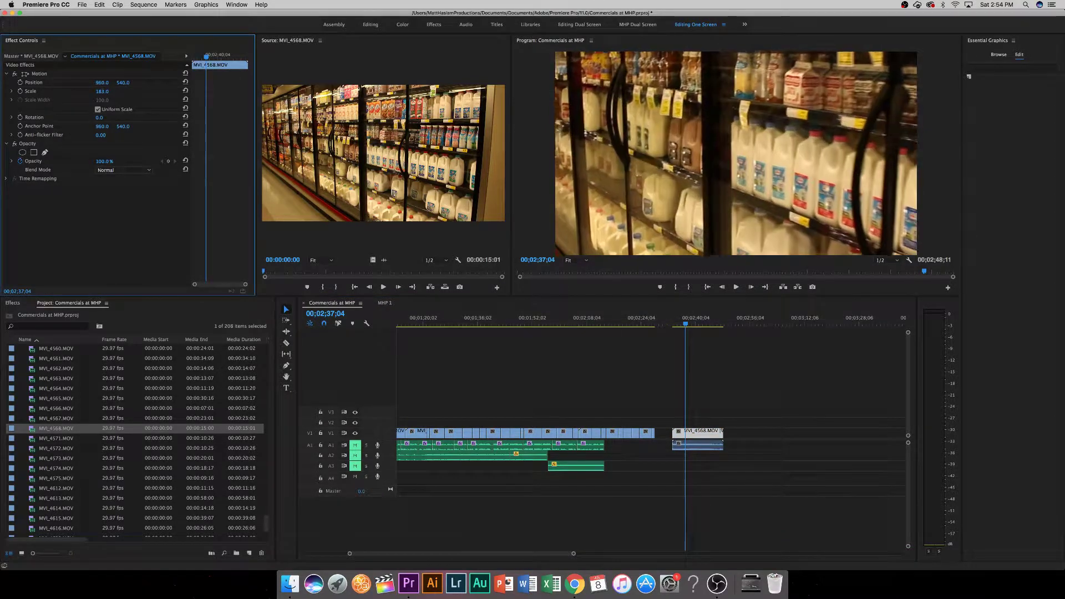
drag(102, 91, 653, 114)
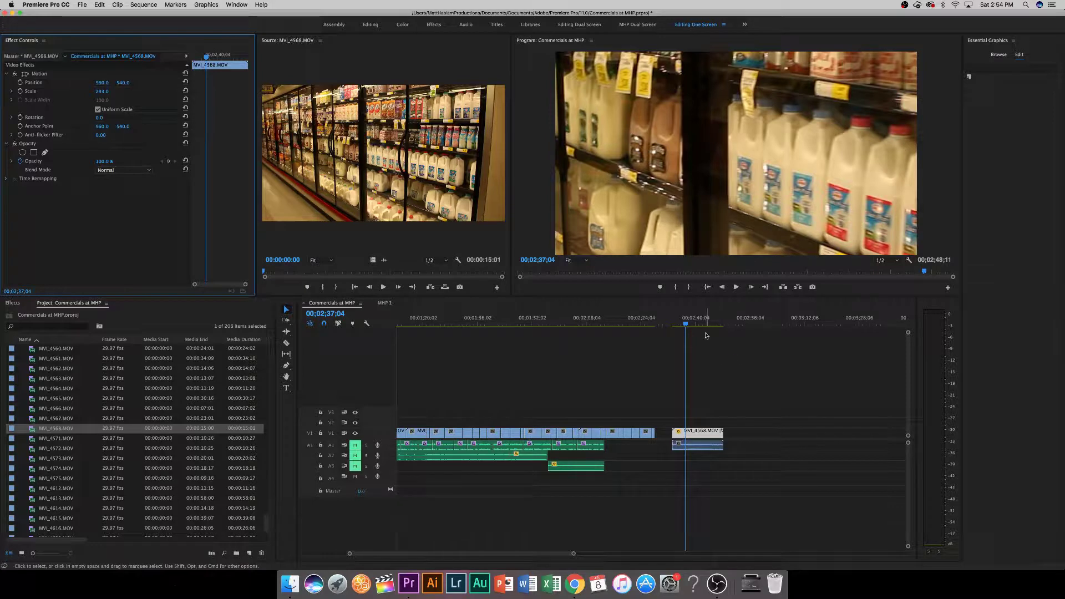
drag(106, 82, 56, 82)
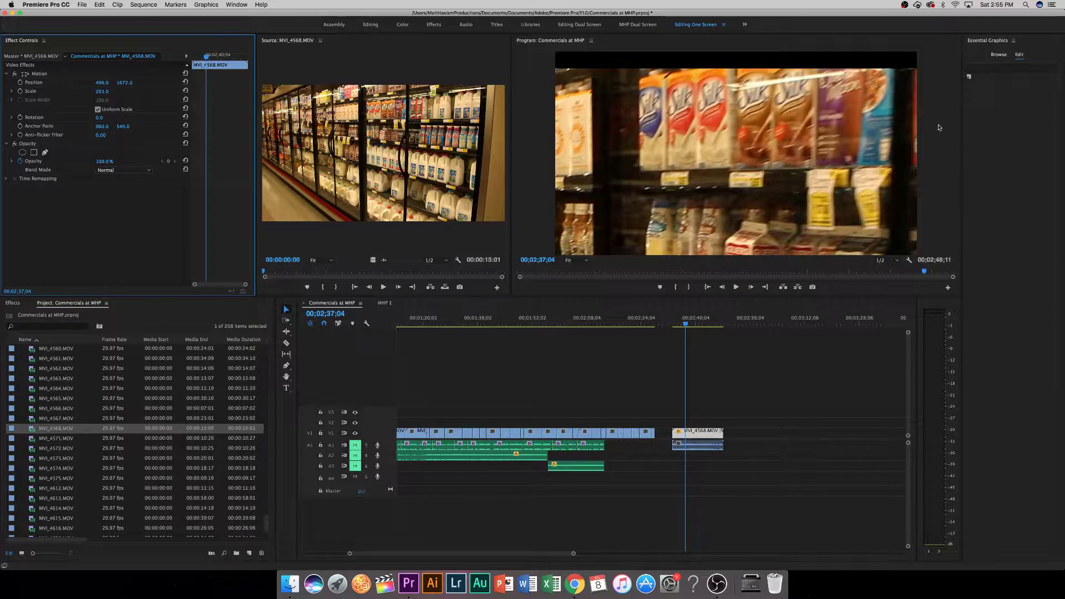
Delete the enlarged MVI_4568.MOV clip and its audio from the sequence.
click(825, 453)
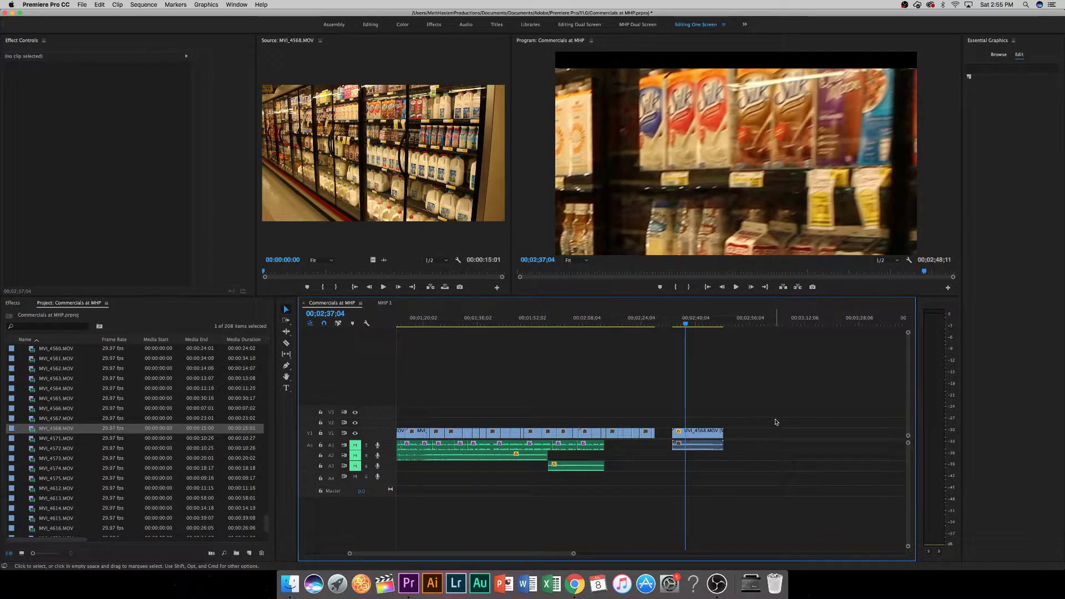
drag(775, 407, 698, 501)
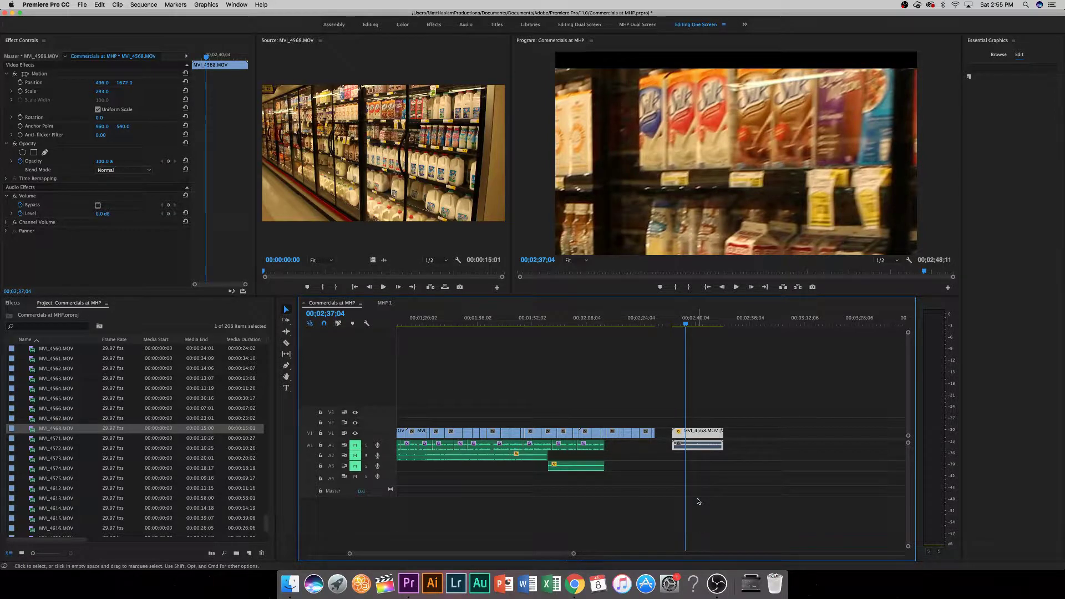
key(Delete)
Check the sequence at 00;02;26;04, and examine the opening shots of MVI_4571.MOV through MVI_4575.MOV and MVI_4612.MOV through MVI_4614.MOV.
mouse_move(640, 319)
mouse_down()
mouse_move(654, 319)
mouse_move(643, 318)
mouse_up()
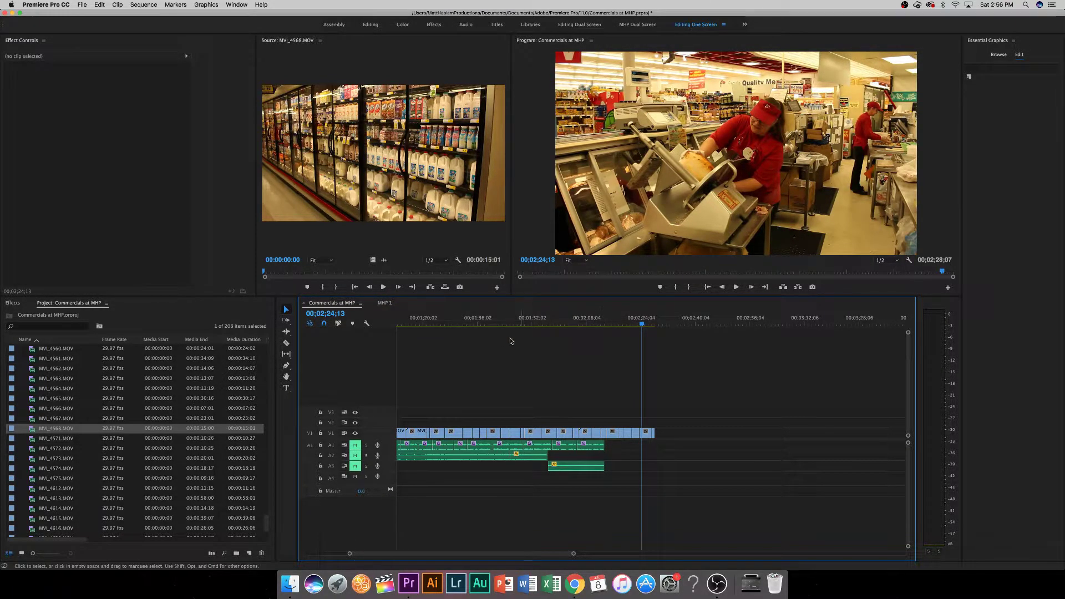
click(647, 323)
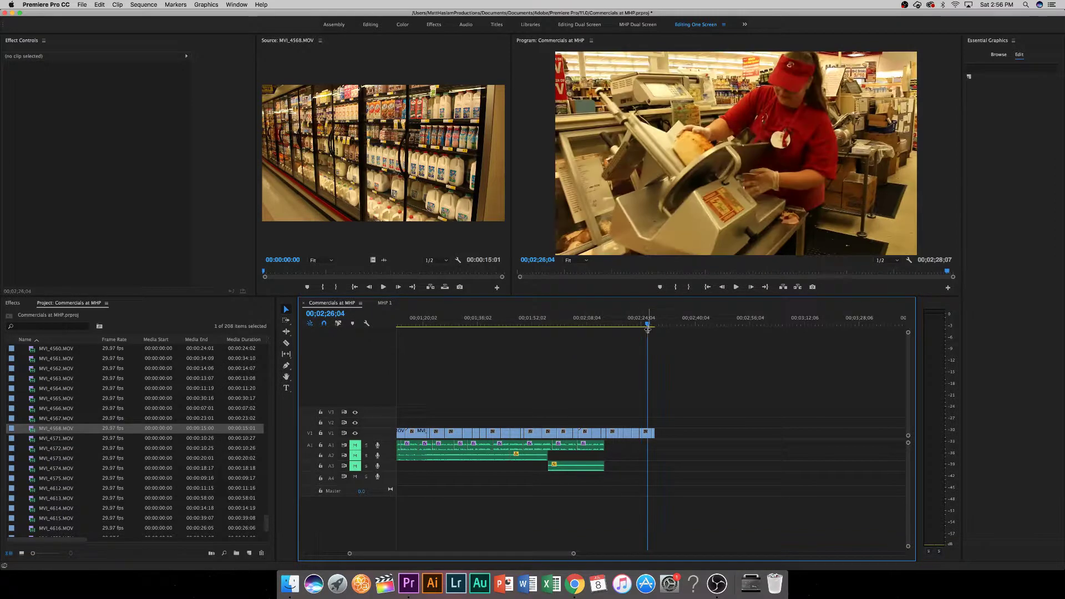
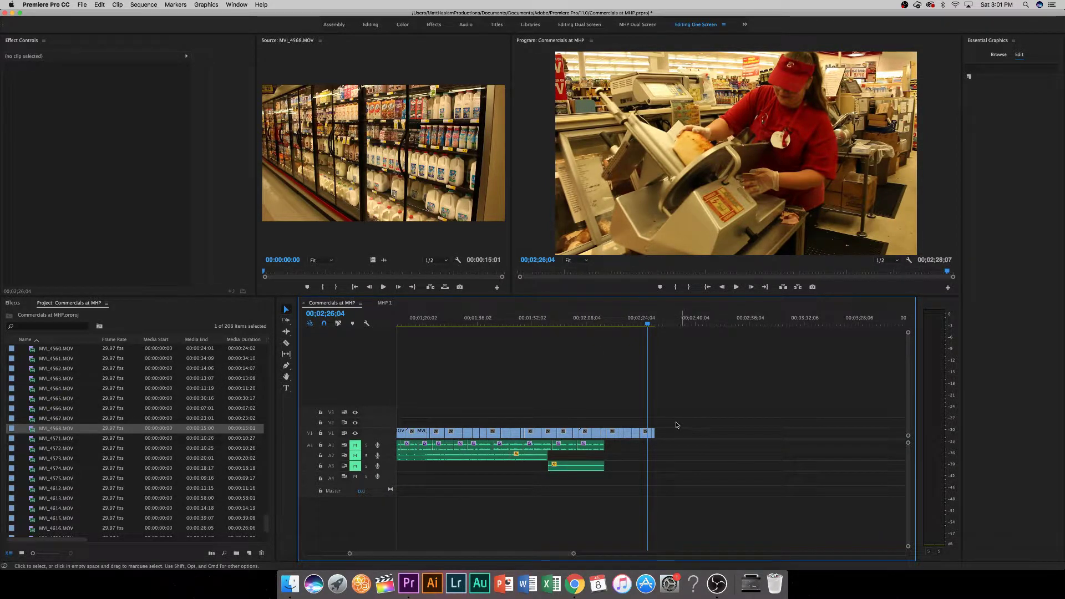
double_click(58, 439)
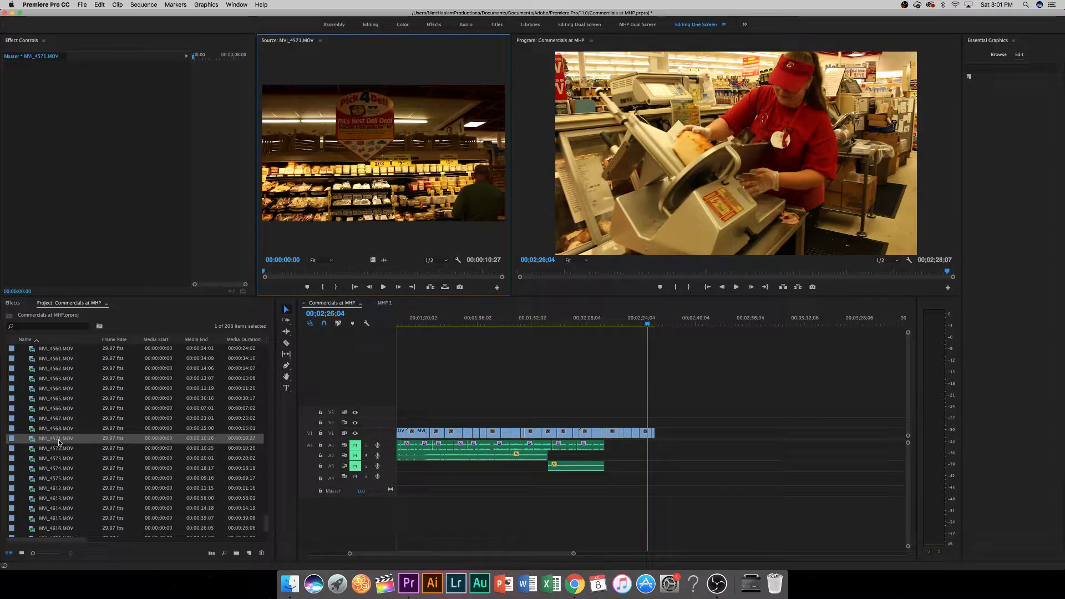
double_click(60, 450)
double_click(60, 459)
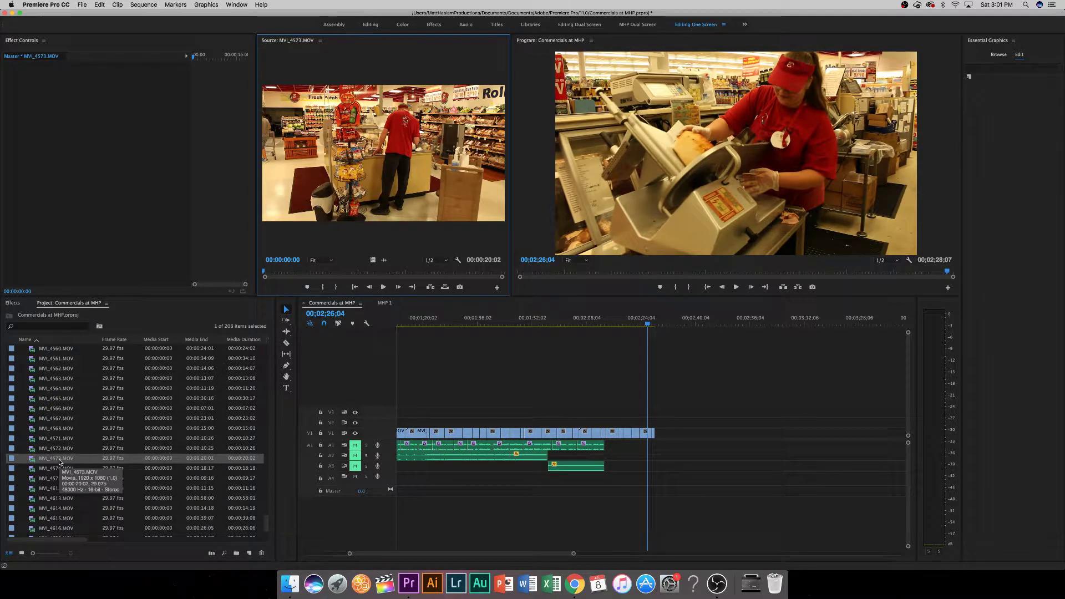
double_click(59, 468)
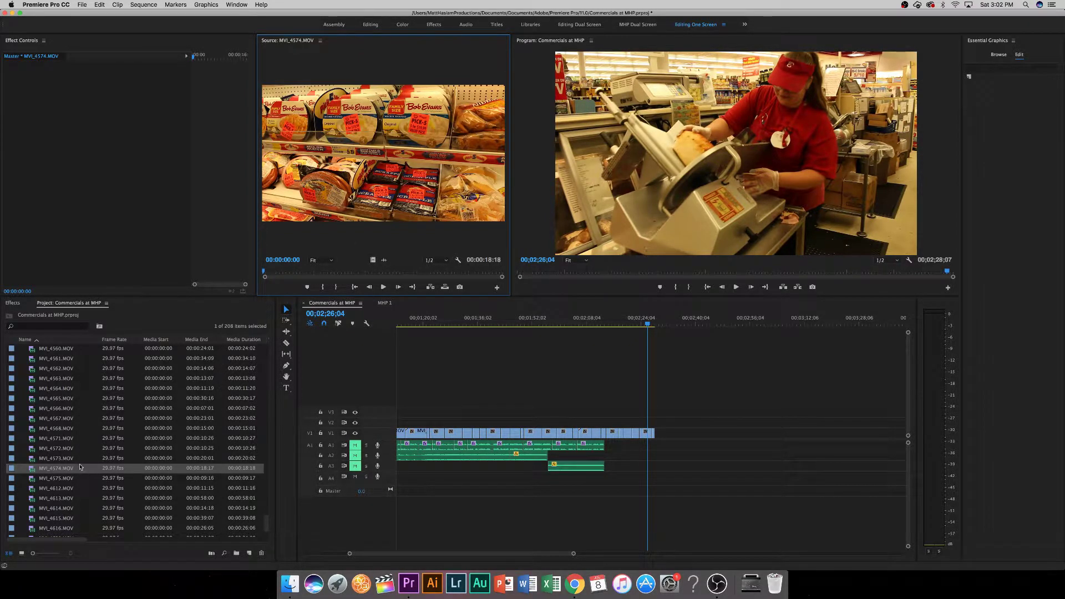
scroll(79, 467, down, 4)
double_click(67, 438)
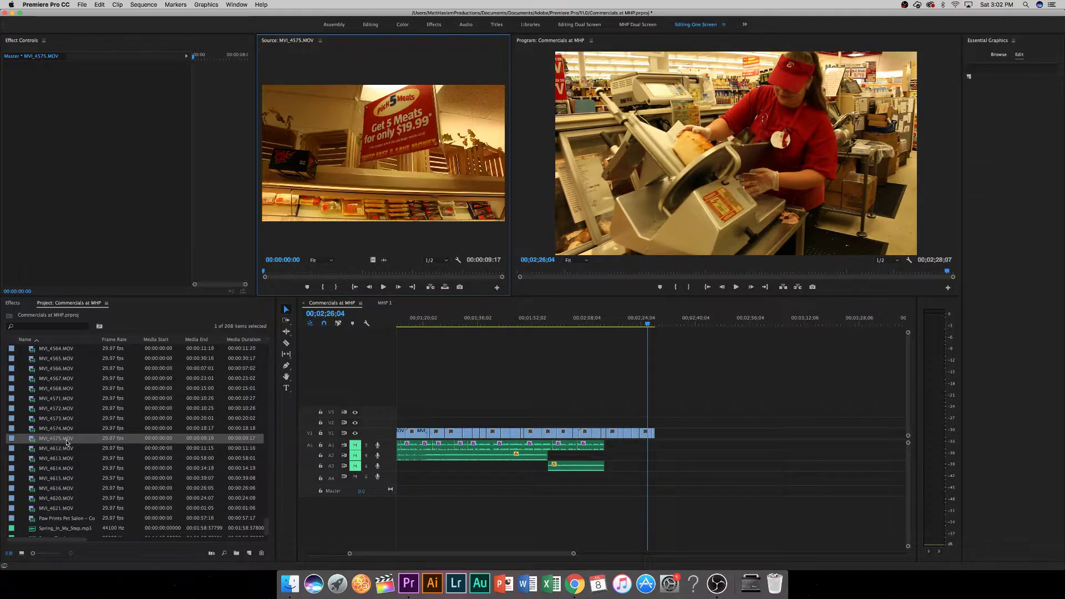
double_click(63, 449)
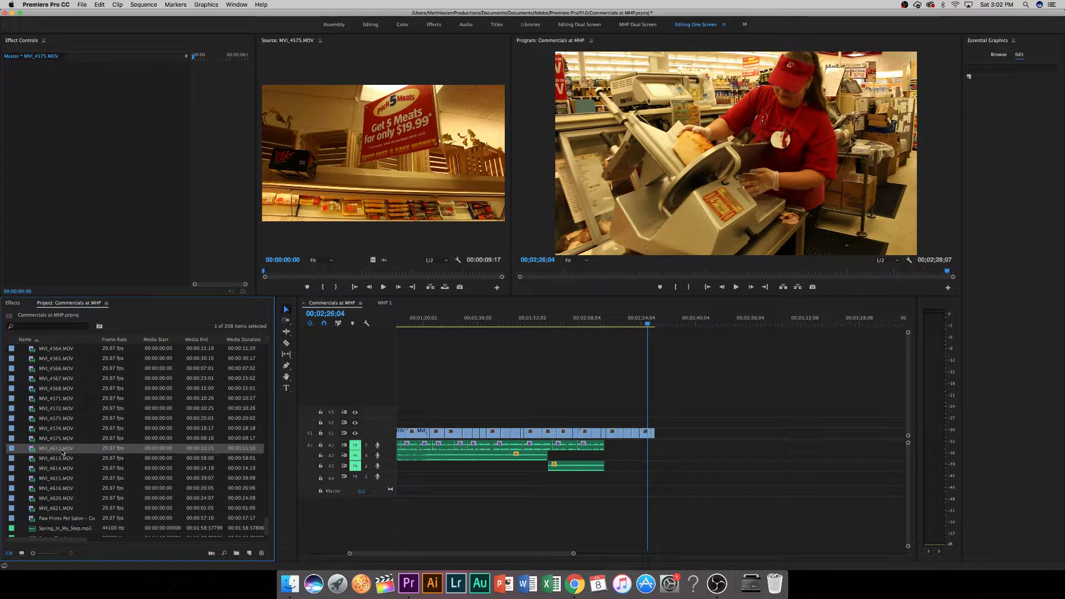
double_click(61, 460)
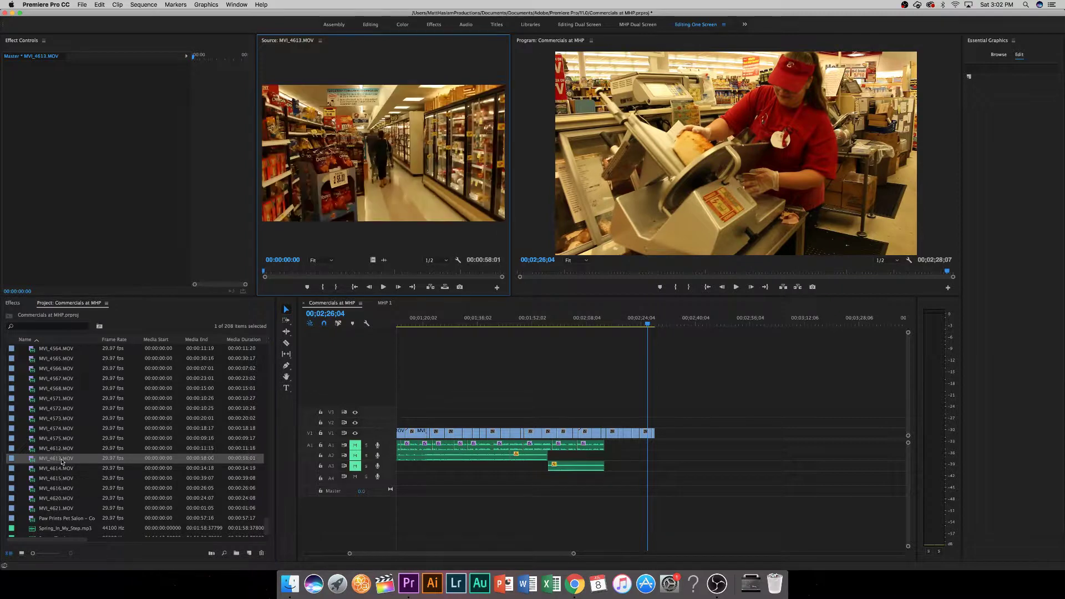
double_click(58, 469)
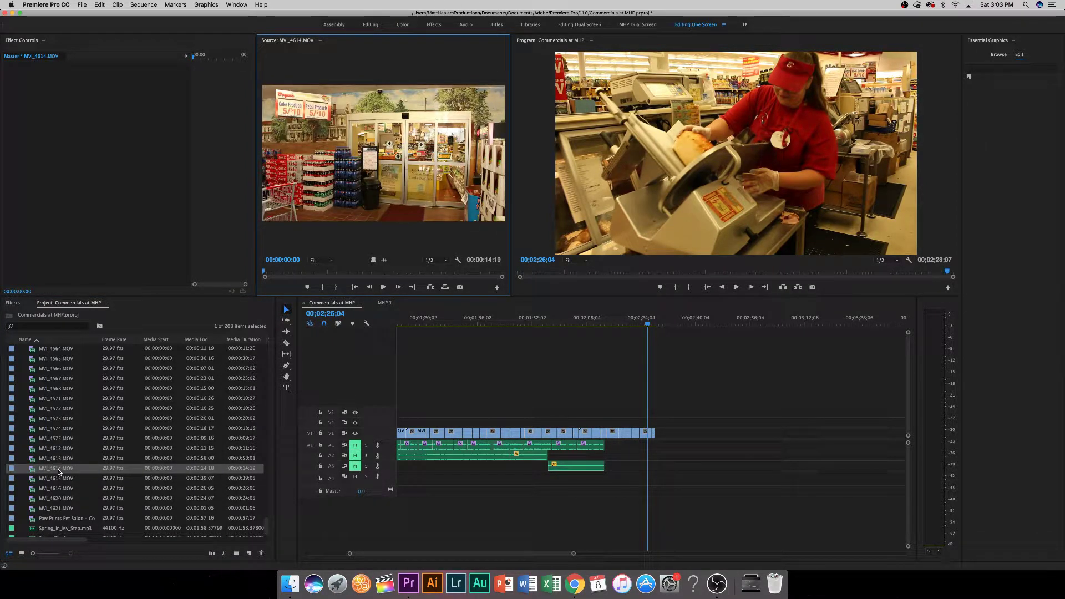
Look over MVI_4615.MOV, and play MVI_4616.MOV and mark its In point at 00:00:03:03 on the store sign shot.
double_click(60, 479)
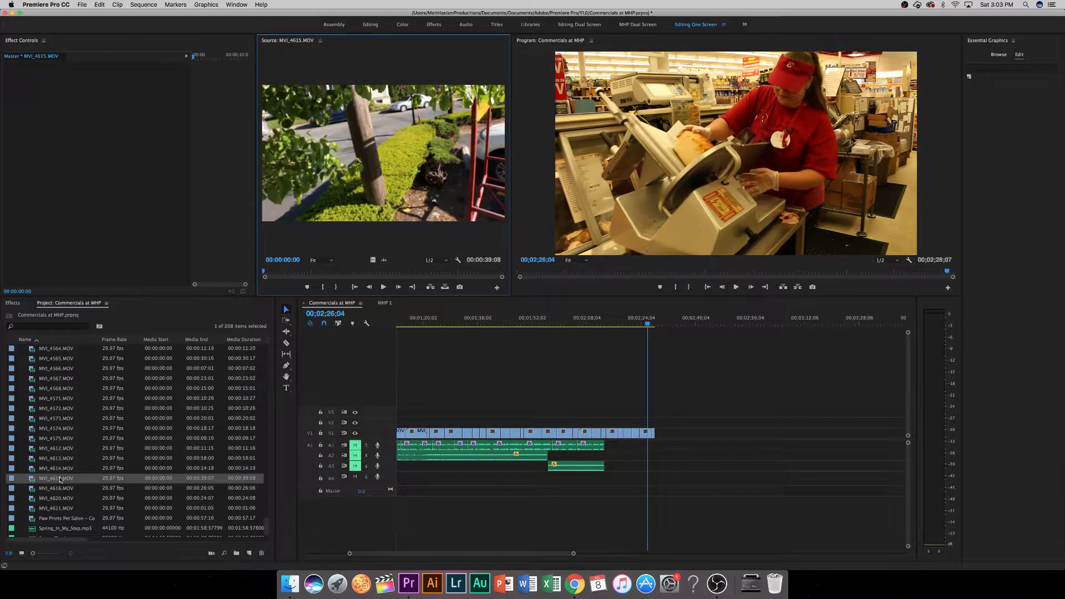
double_click(61, 488)
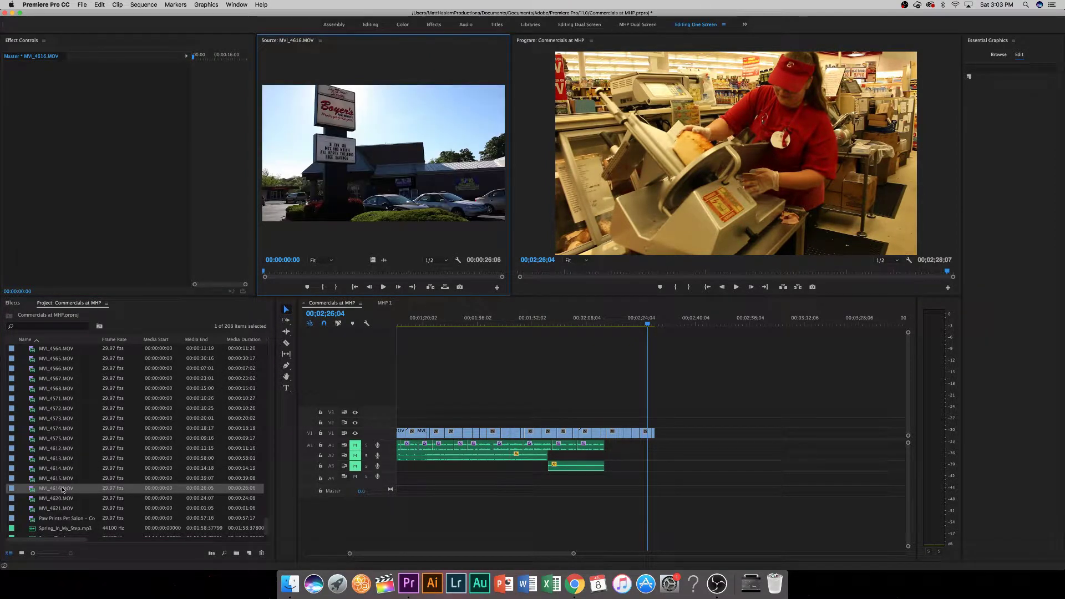
key(space)
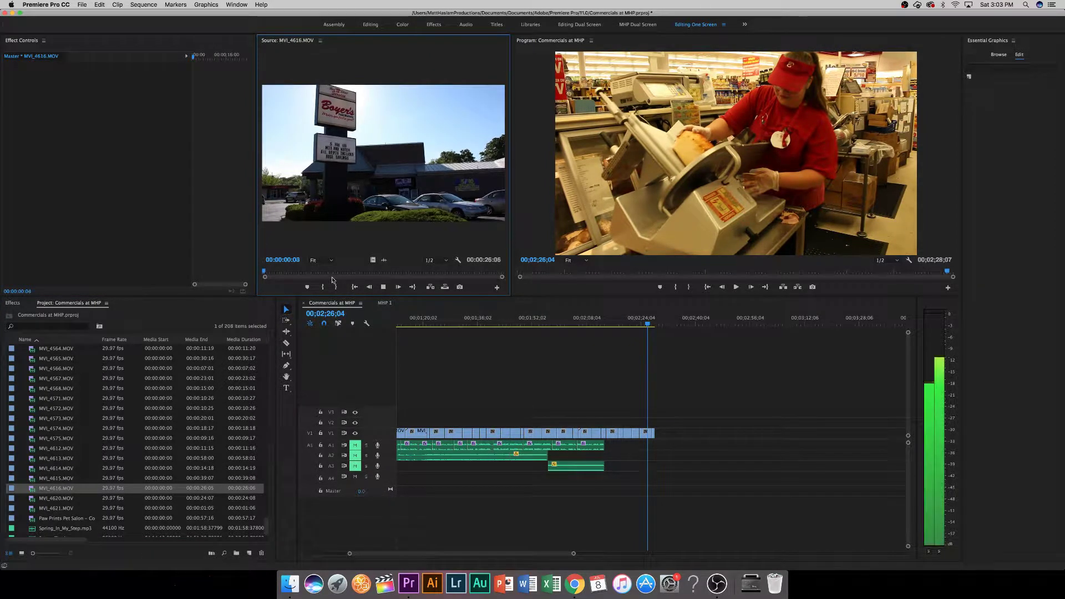
key(space)
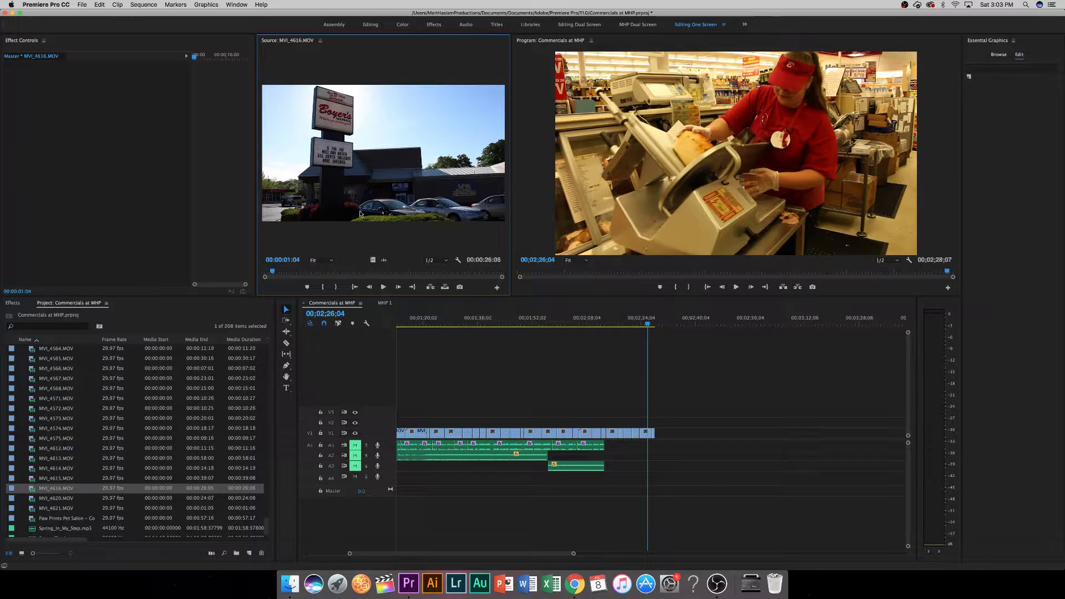
click(278, 273)
drag(278, 273, 272, 273)
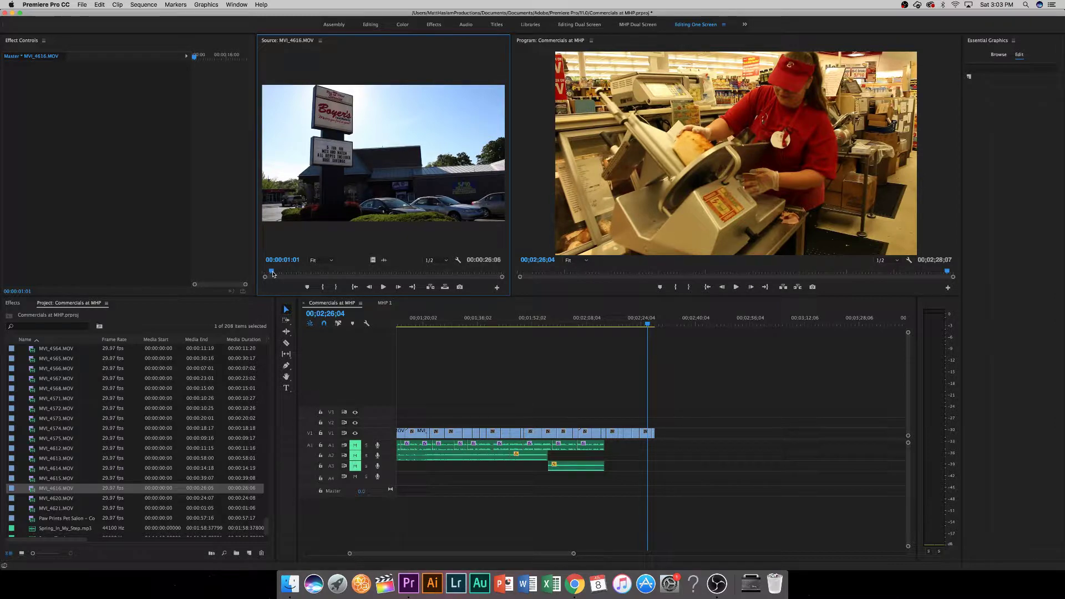
key(space)
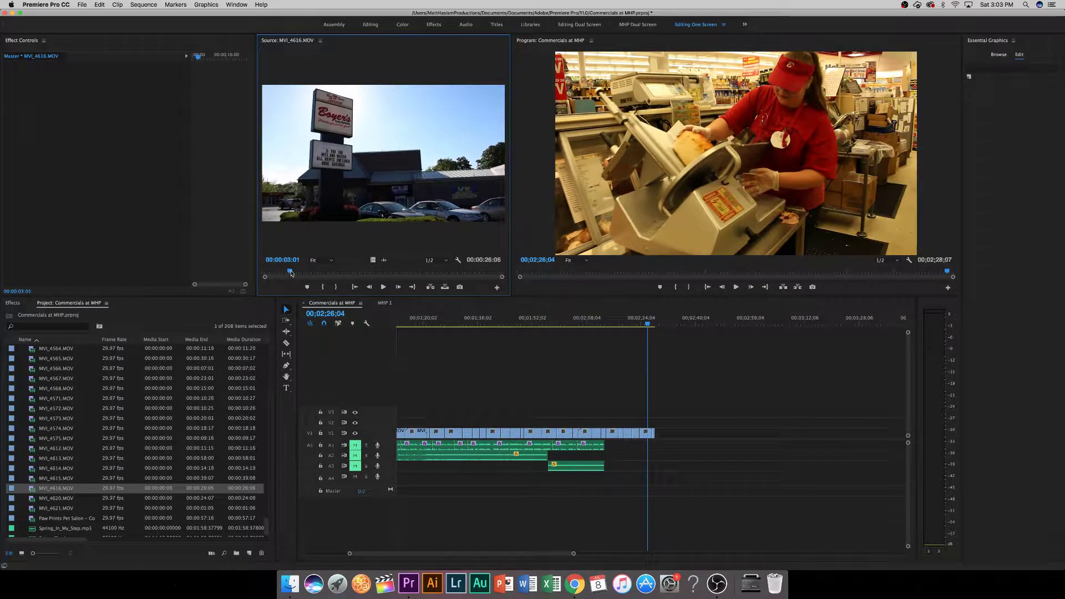
click(326, 286)
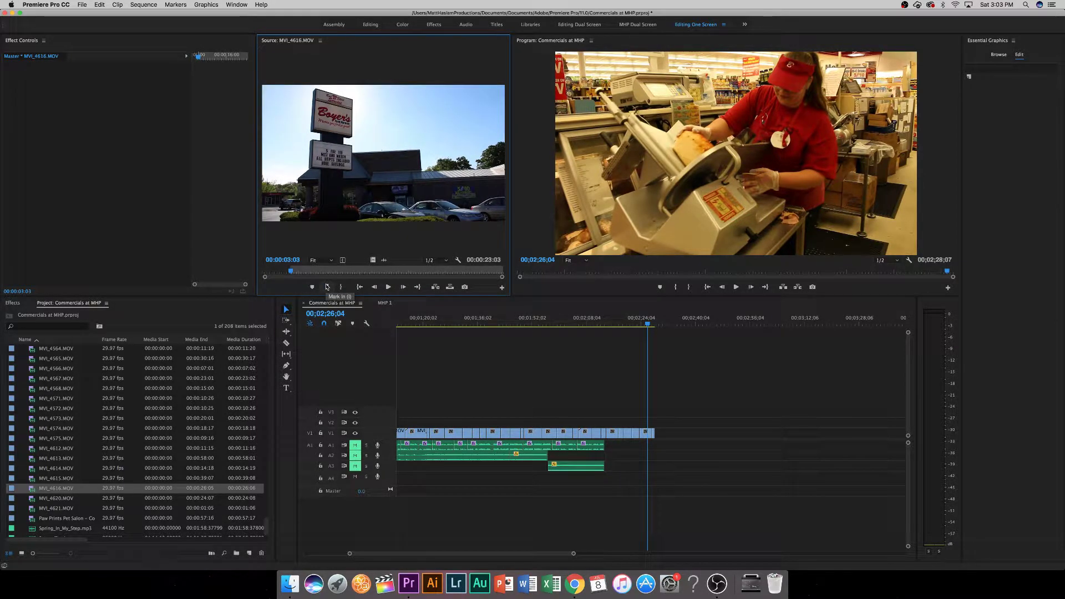
Mark the Out point of MVI_4616.MOV at 00:00:06:10 and append its video only to the end of track V1.
key(space)
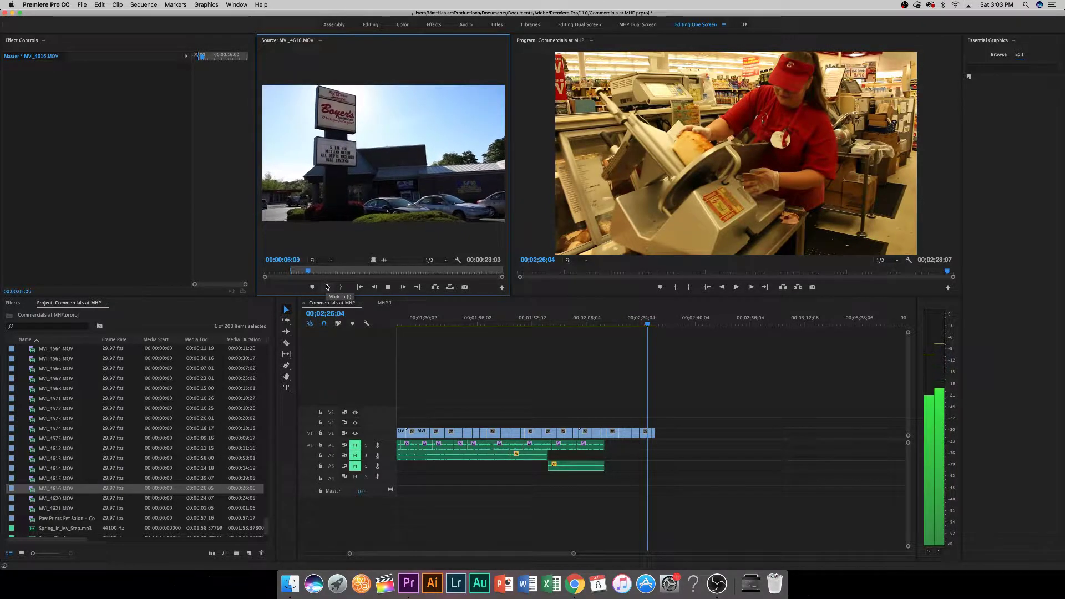
key(space)
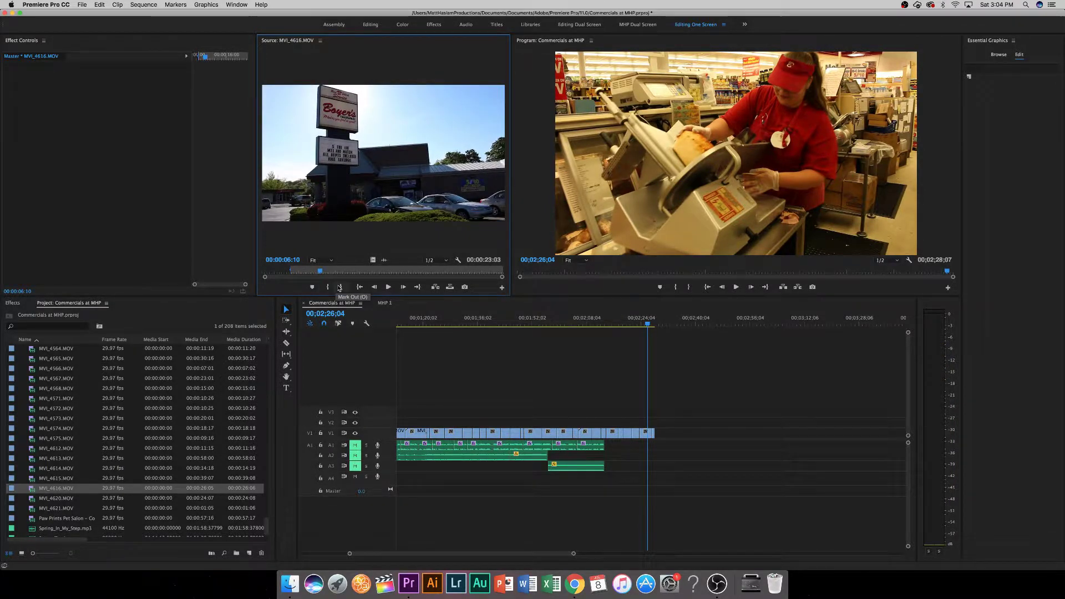
click(340, 287)
drag(454, 300, 671, 428)
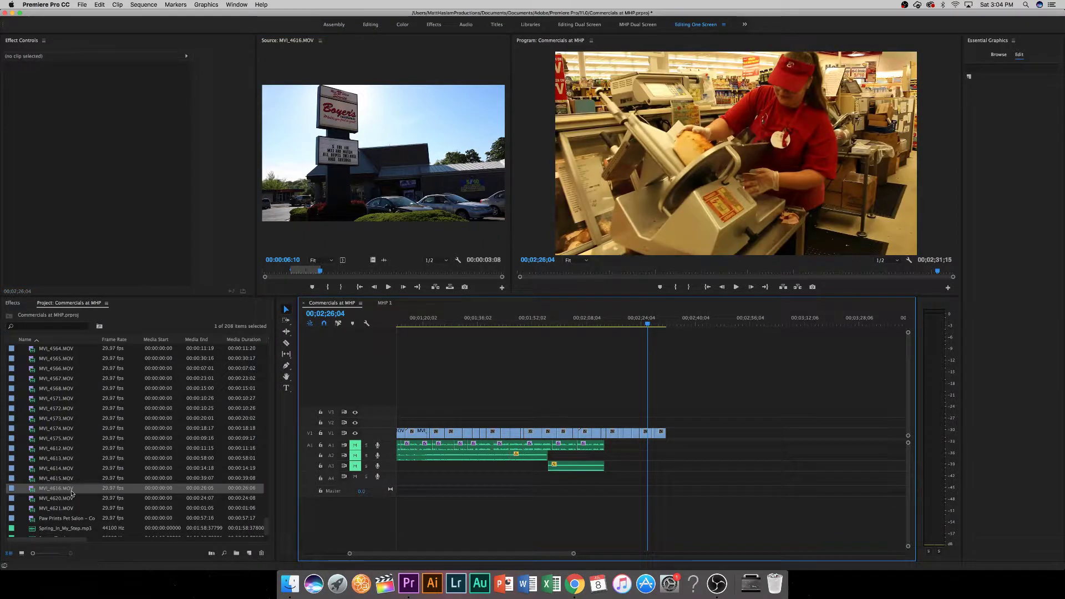
Look at MVI_4620.MOV, play MVI_4621.MOV, and append the full video-only MVI_4621.MOV storefront shot to the end of track V1.
double_click(51, 498)
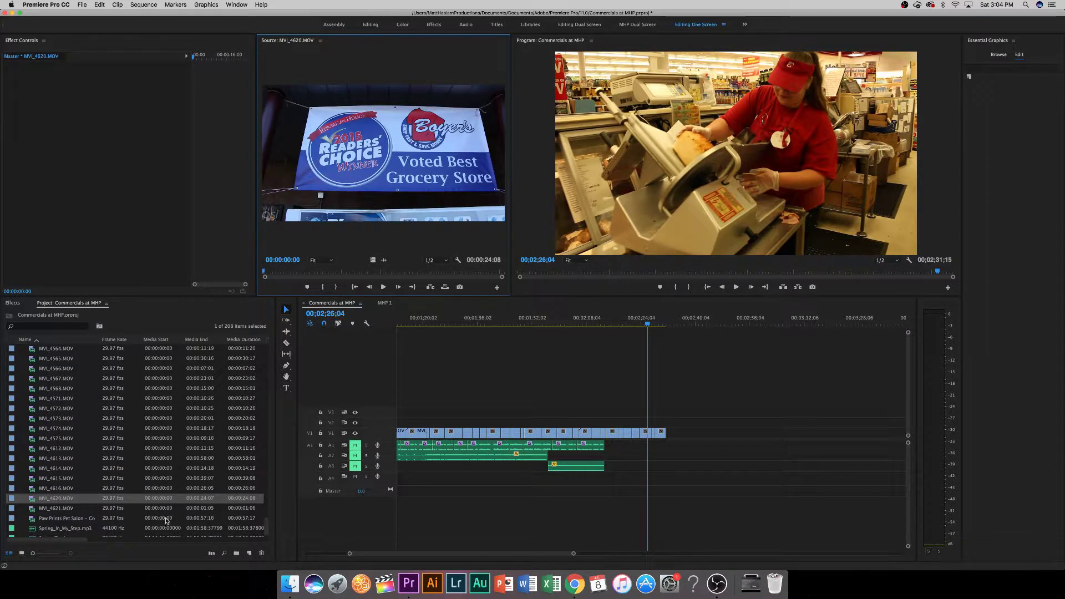
double_click(46, 509)
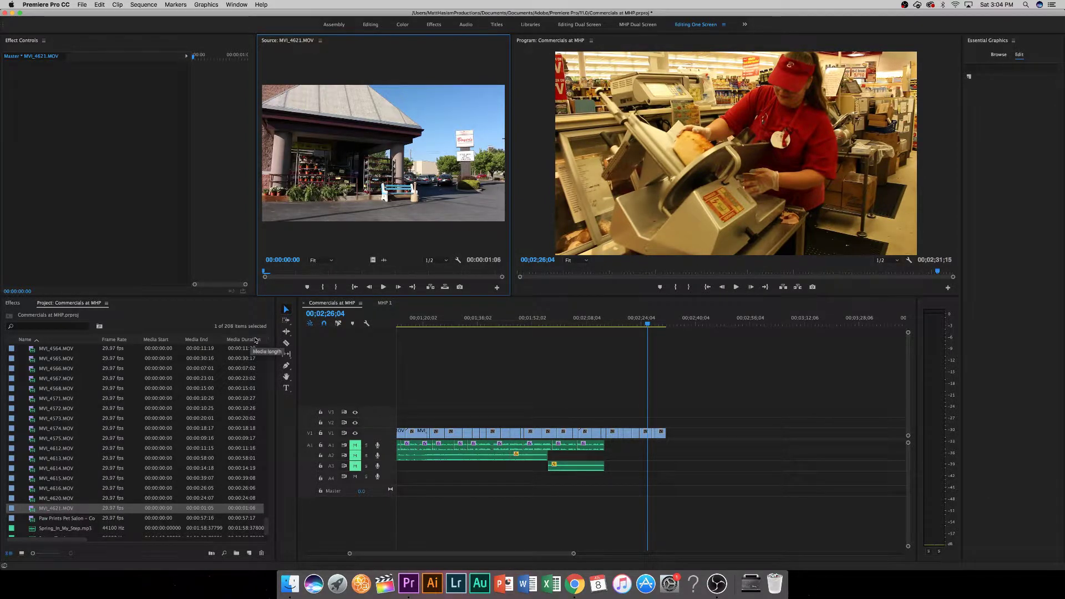
click(289, 274)
drag(293, 275, 218, 278)
key(space)
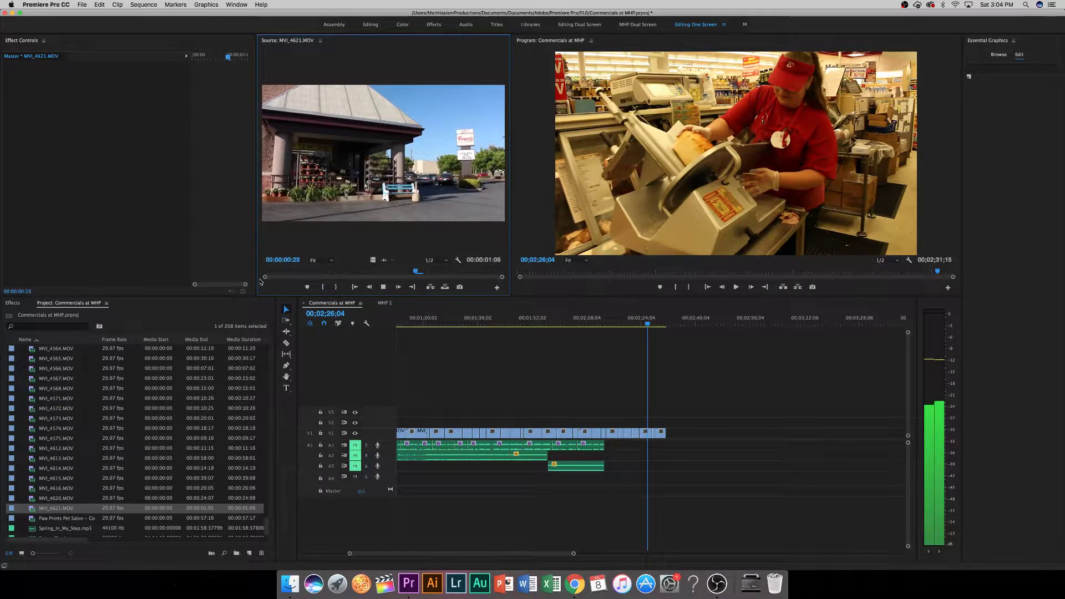
drag(379, 261, 676, 440)
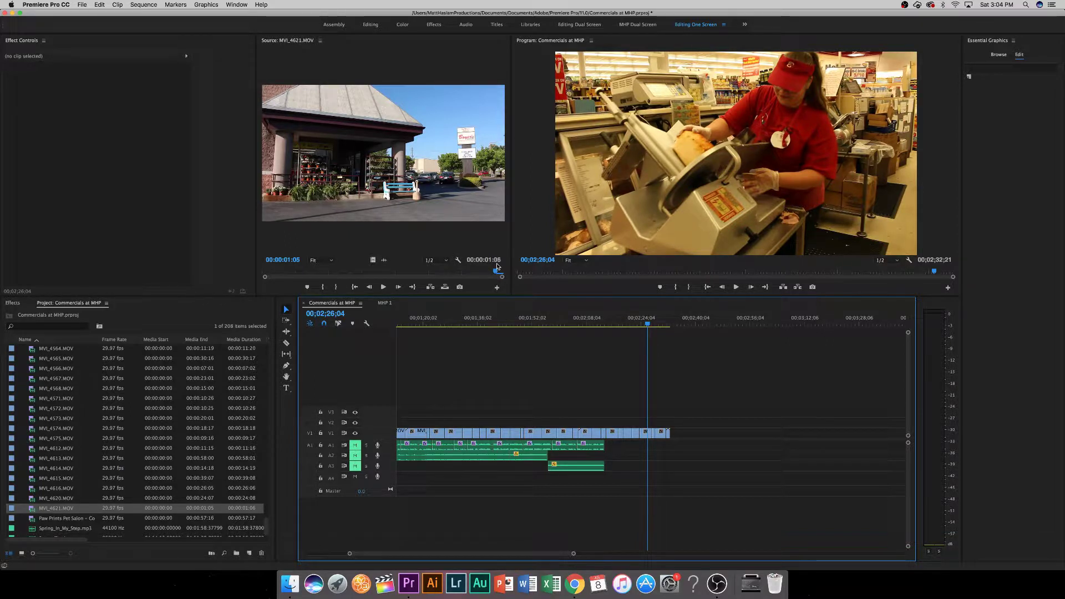
Recheck the last frames of MVI_4621.MOV, view the Paw Prints Pet Salon commercial, and look through the project's clip list.
click(498, 272)
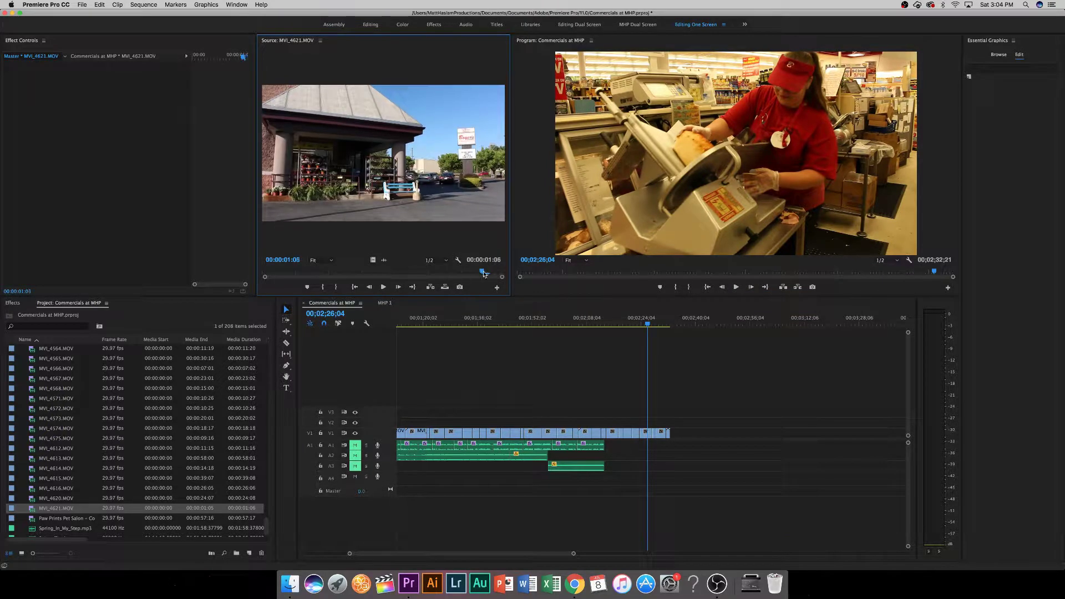
drag(496, 272, 464, 274)
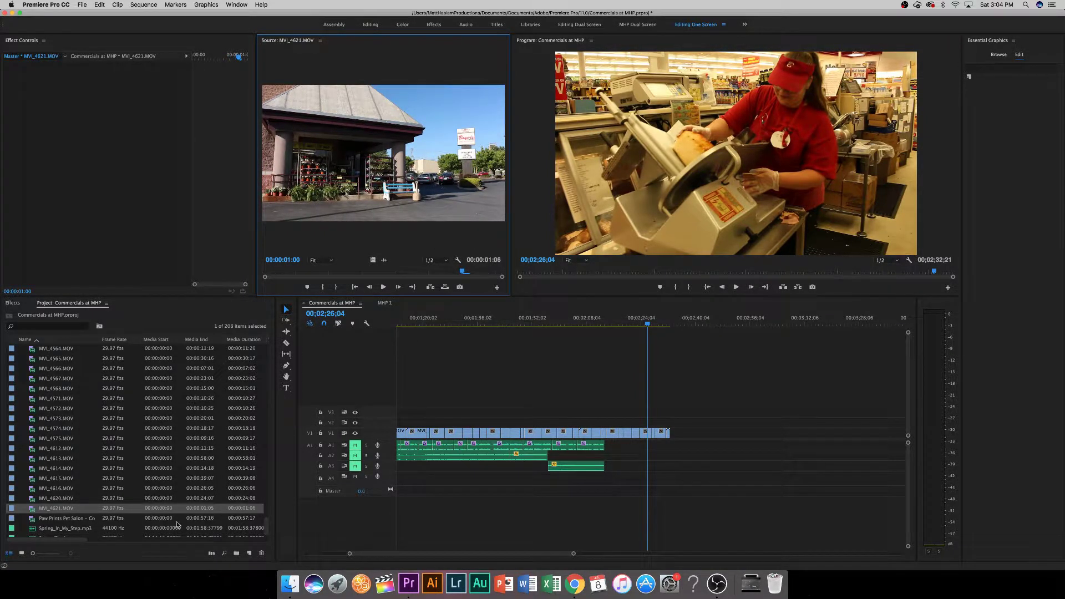
double_click(79, 520)
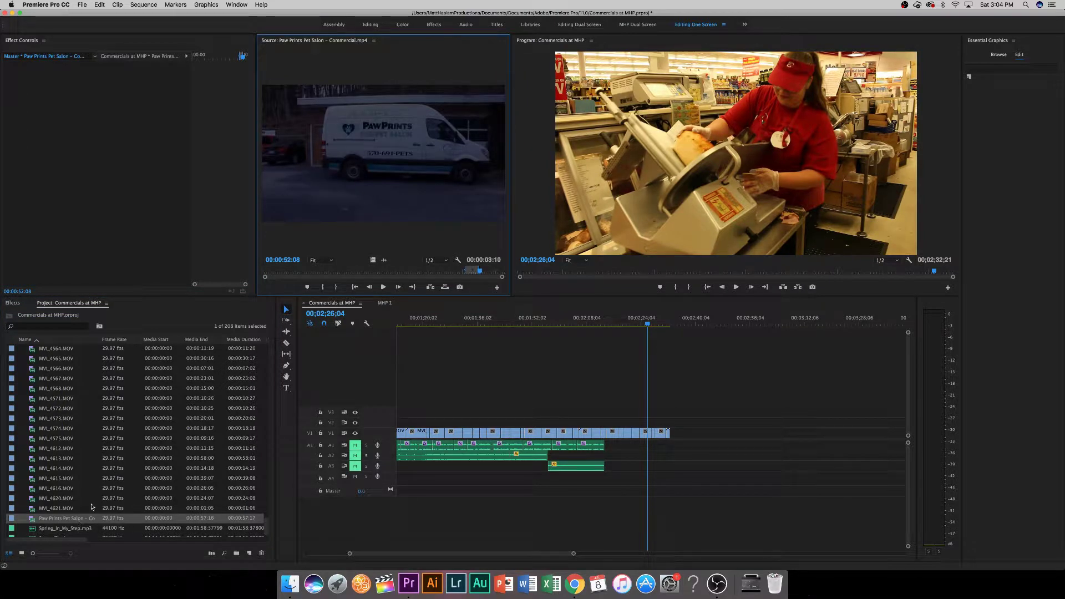
scroll(94, 511, down, 1)
scroll(94, 511, up, 10)
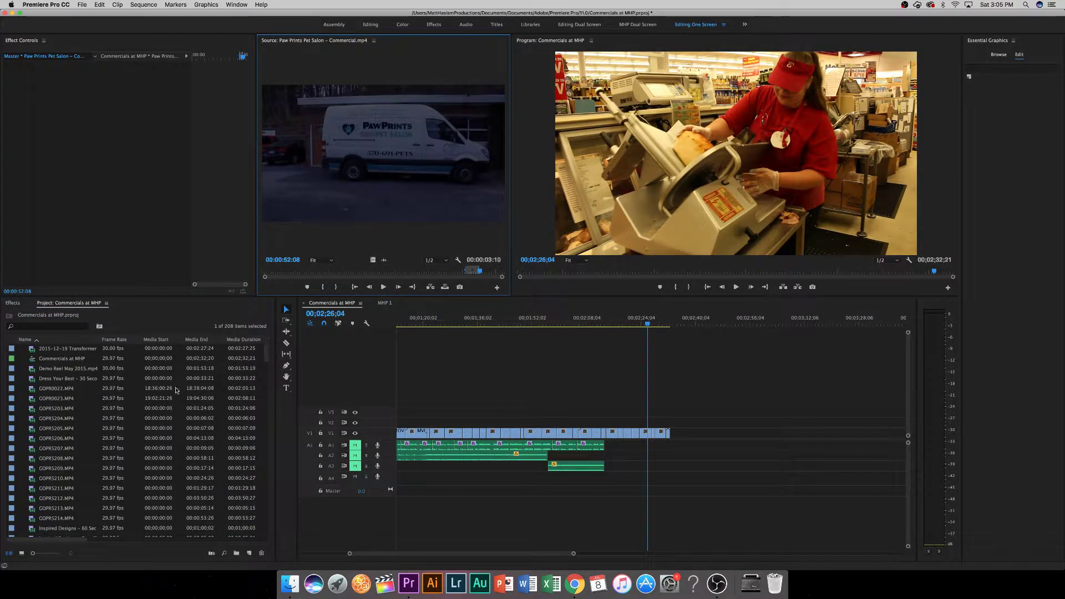
scroll(145, 460, down, 10)
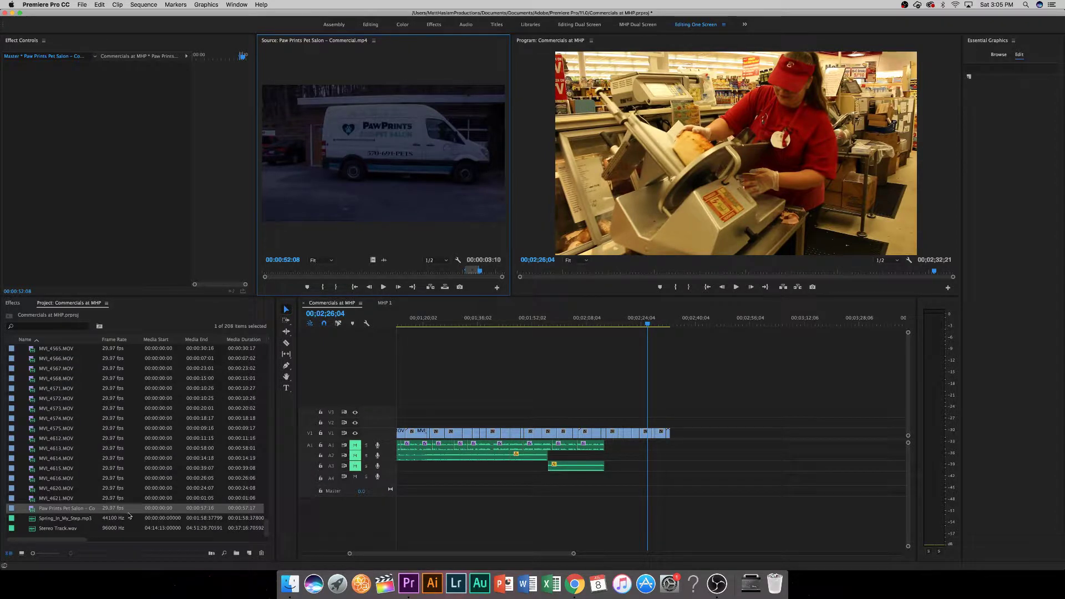
double_click(123, 538)
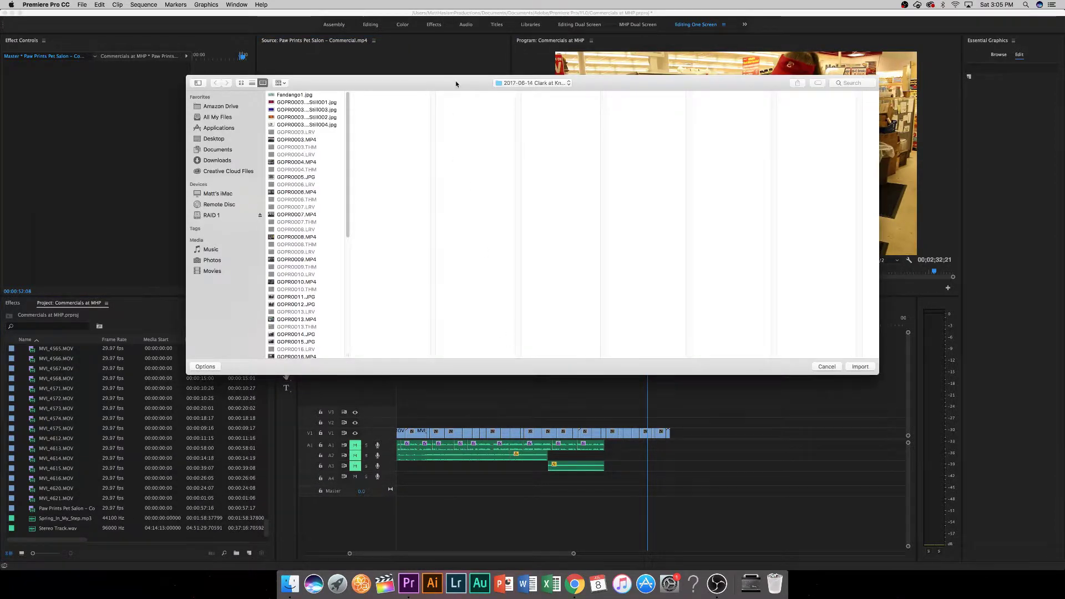
key(Escape)
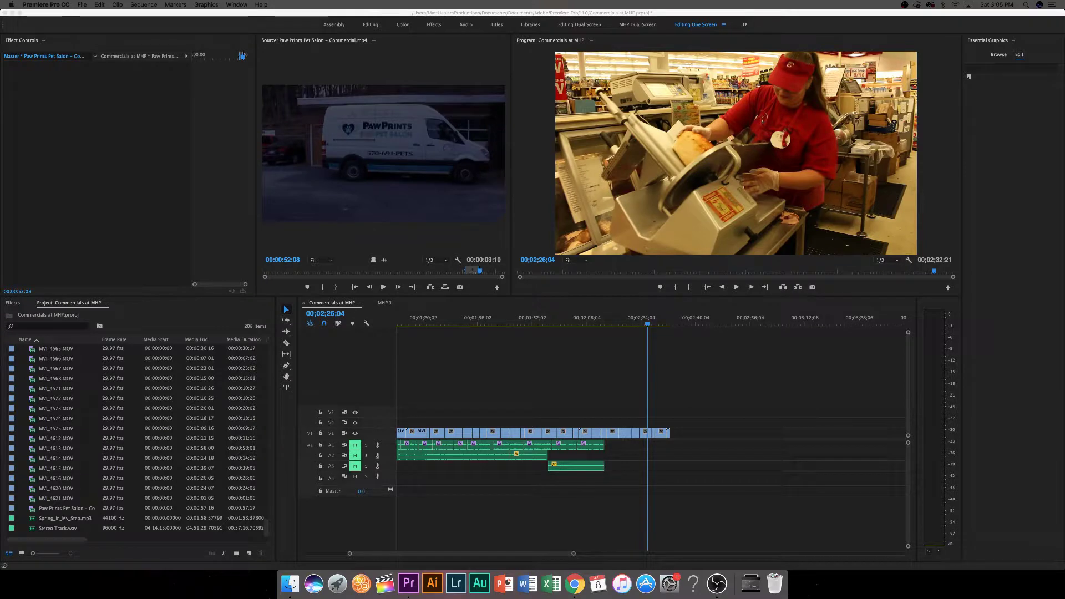
key(super+i)
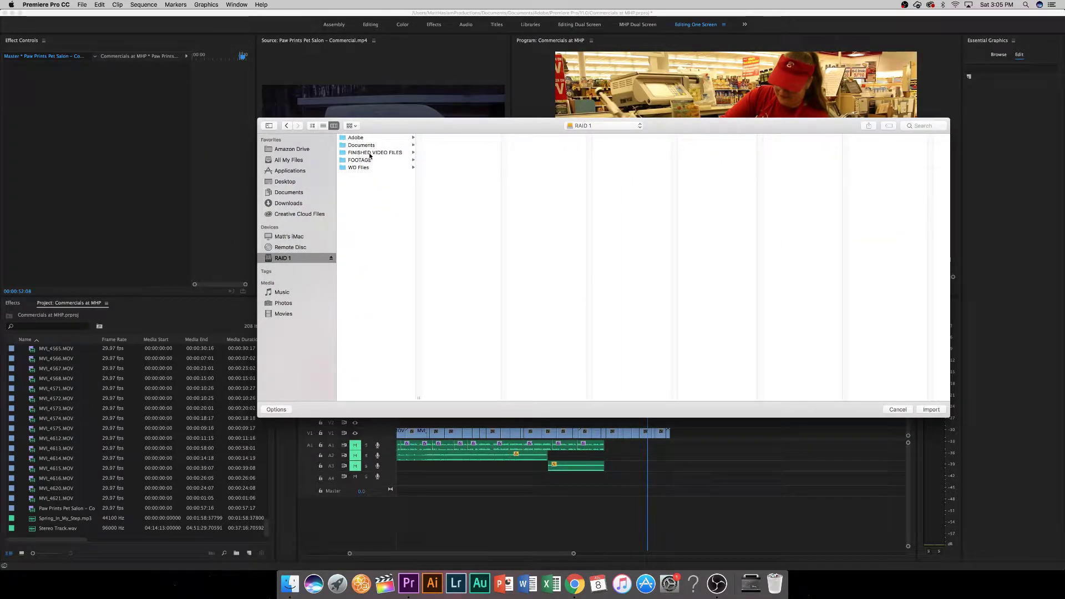
click(369, 153)
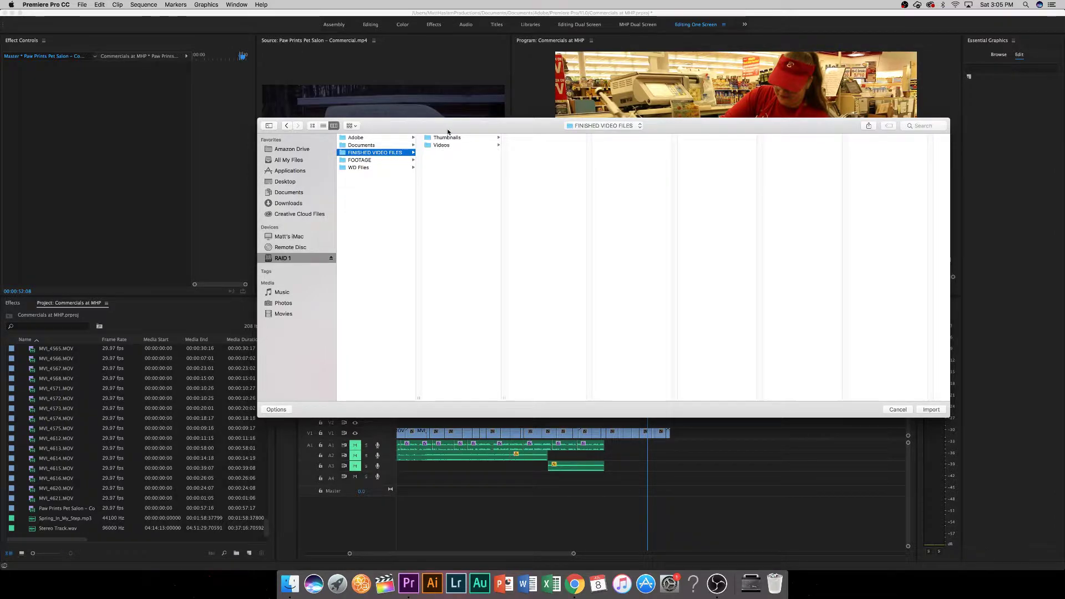
key(Escape)
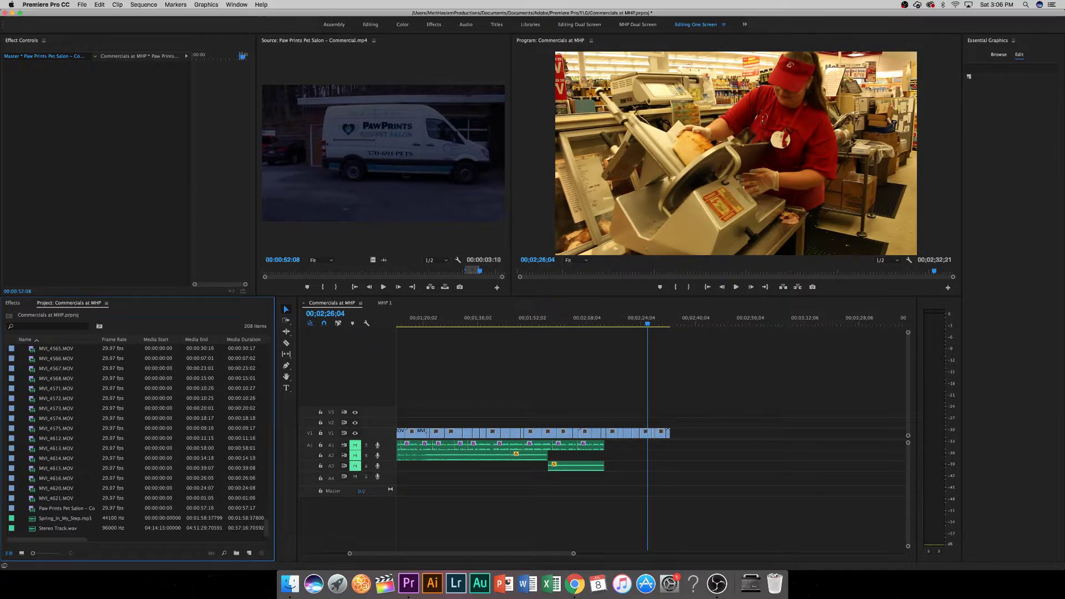
Save the project with the newly added store clips.
key(super+Tab)
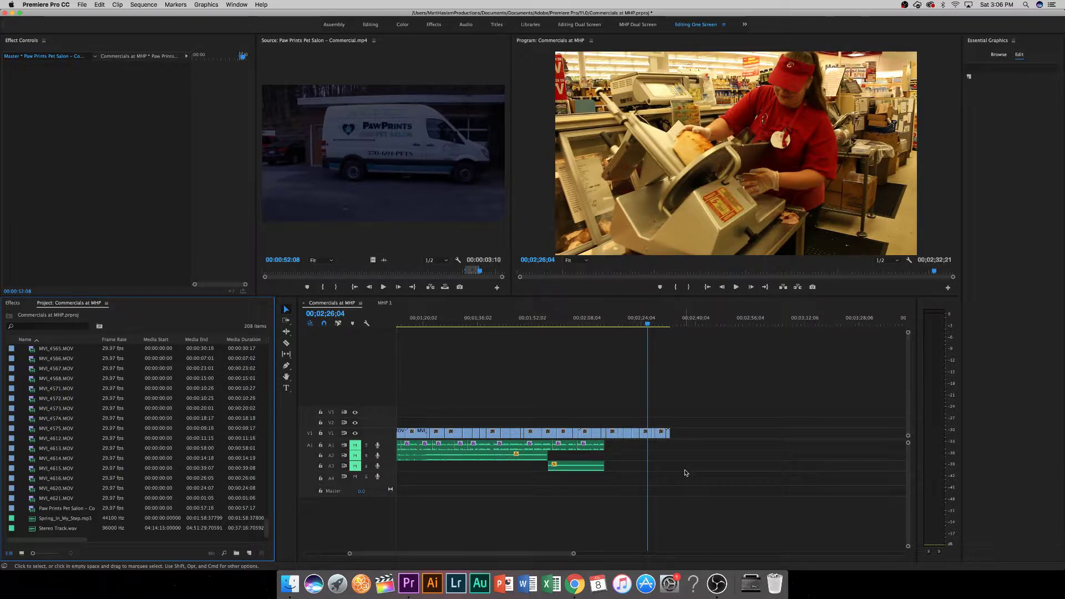
key(super+s)
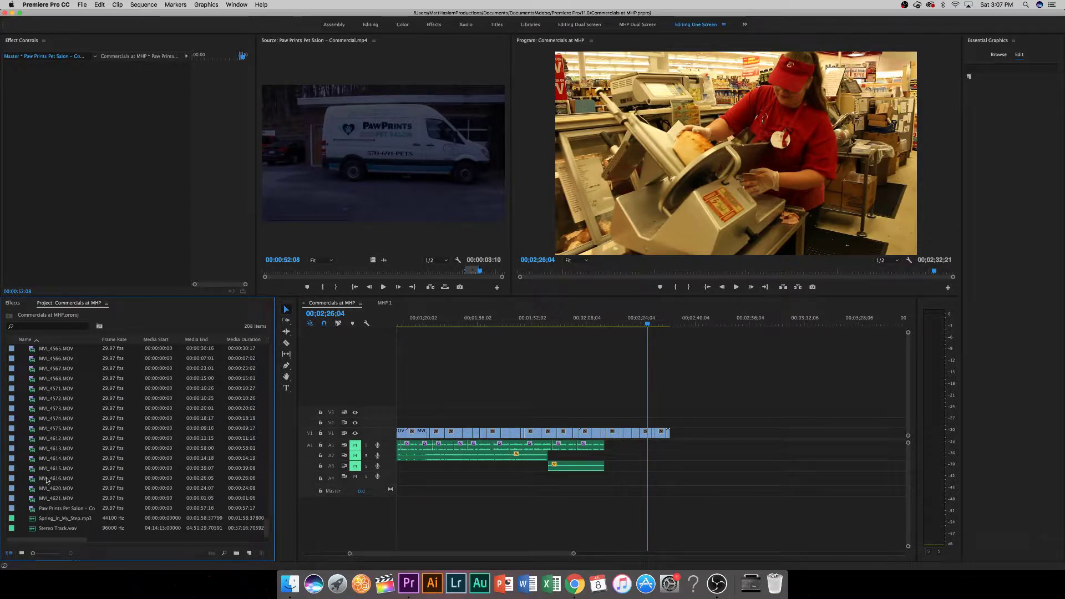
Look through the project's clips, examining 2015-12-19 Transformer Job 016.MOV, GOPR5207.MP4 and GOPR5209.MP4 for further footage.
scroll(47, 480, up, 20)
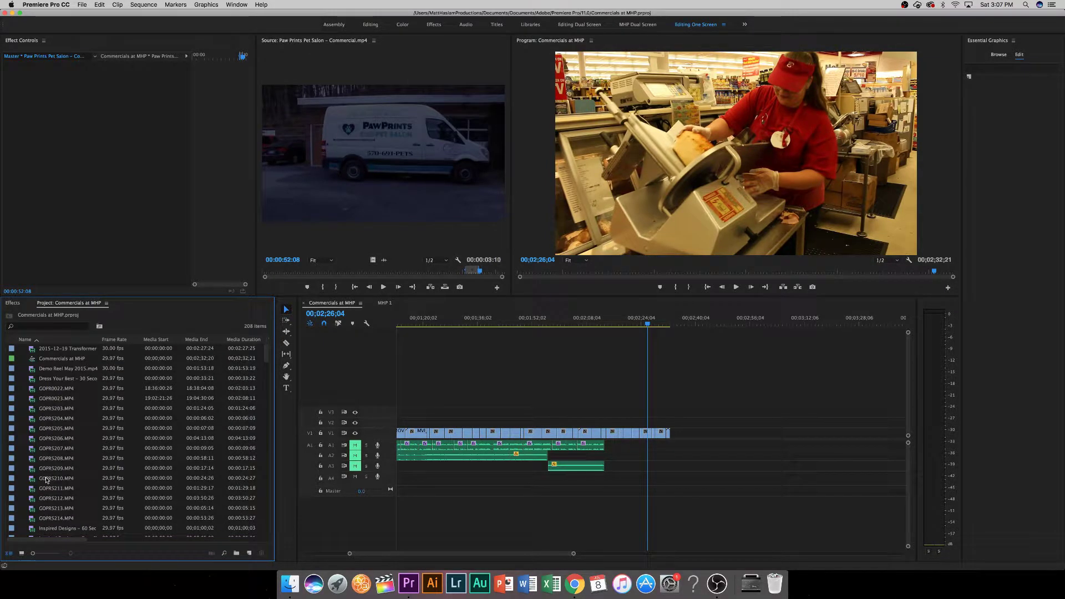
scroll(47, 481, down, 20)
scroll(49, 460, up, 20)
double_click(62, 349)
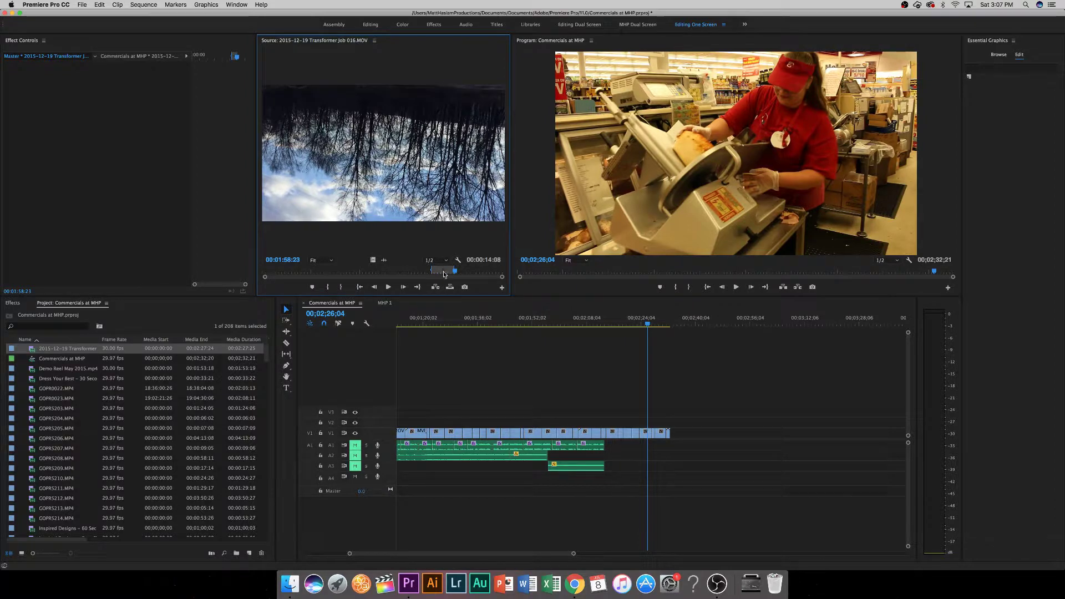
drag(444, 274, 442, 275)
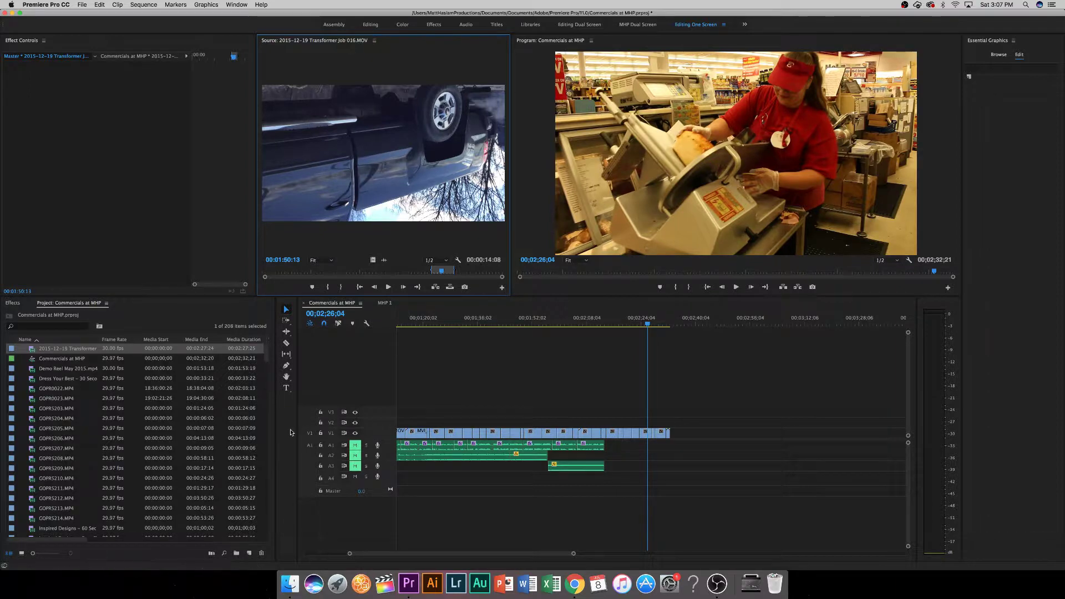
double_click(59, 364)
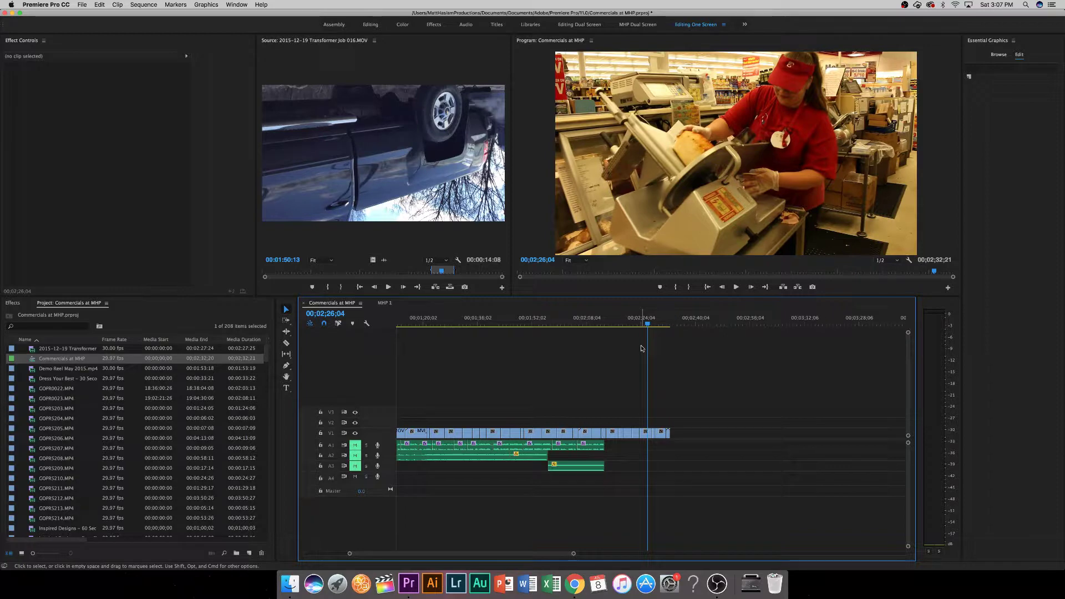
double_click(65, 447)
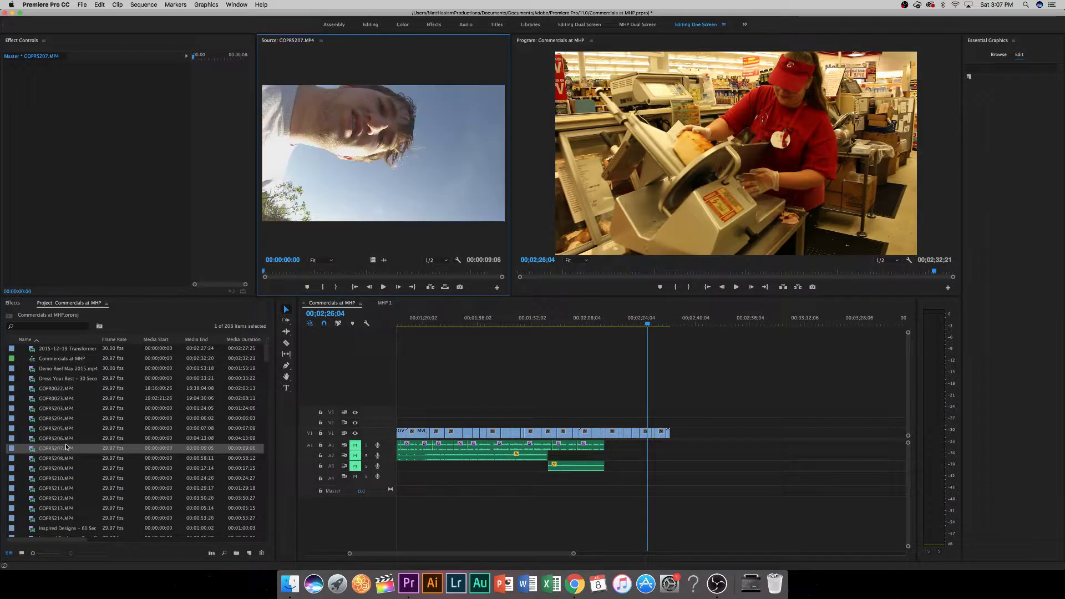
double_click(66, 468)
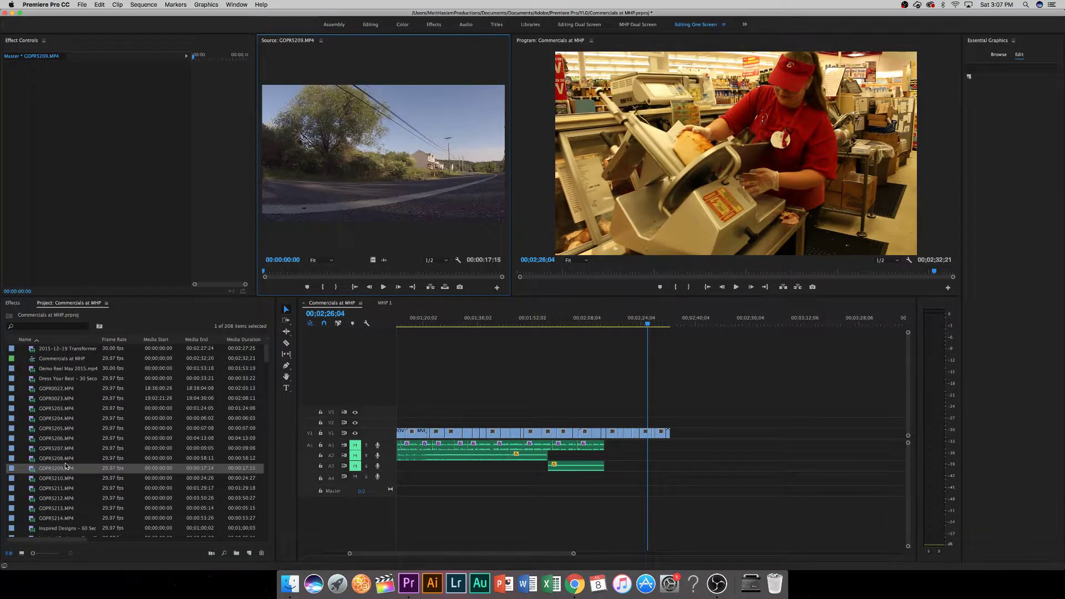
Return to the Commercials at MHP sequence and save the project.
click(615, 361)
key(super+s)
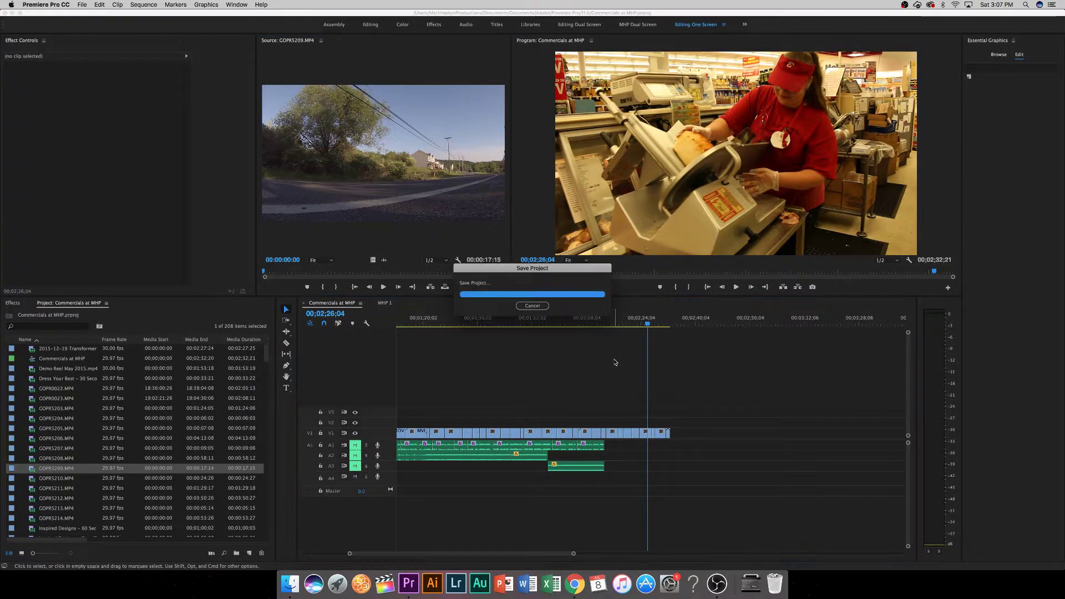
Trim GOPR0022.MP4 to the roller coaster drop from 18:36:52:16 to 18:36:54:24 and append its video only to track V1.
double_click(70, 389)
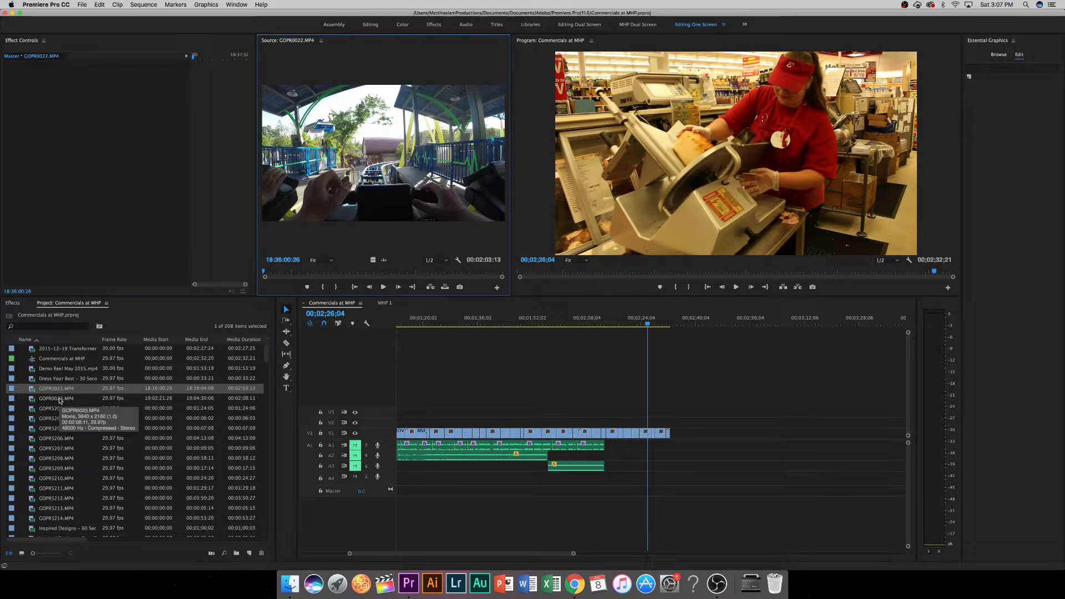
click(298, 273)
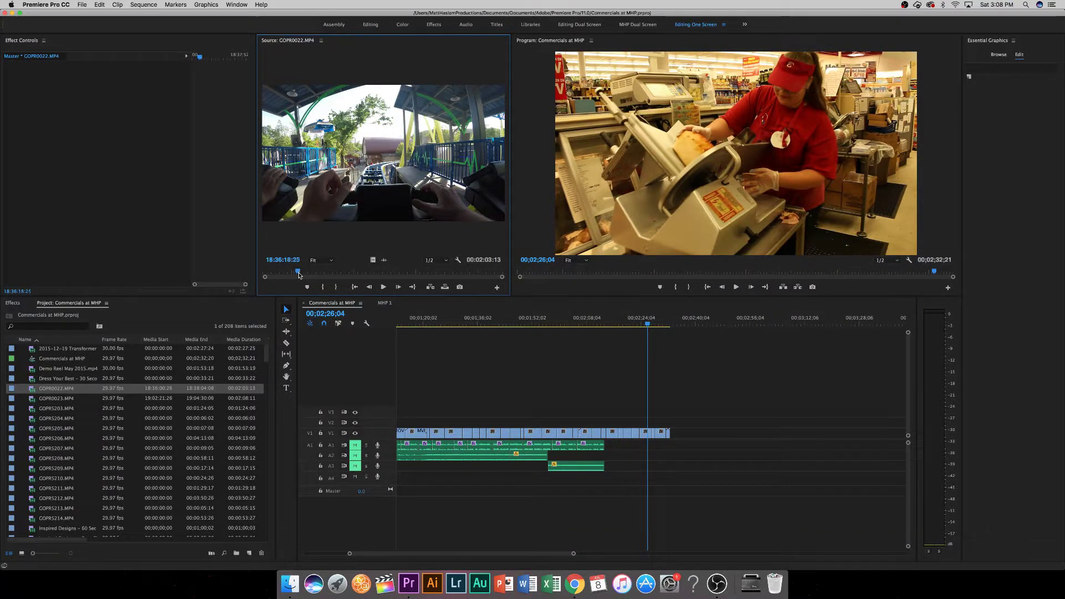
drag(299, 274, 358, 272)
key(space)
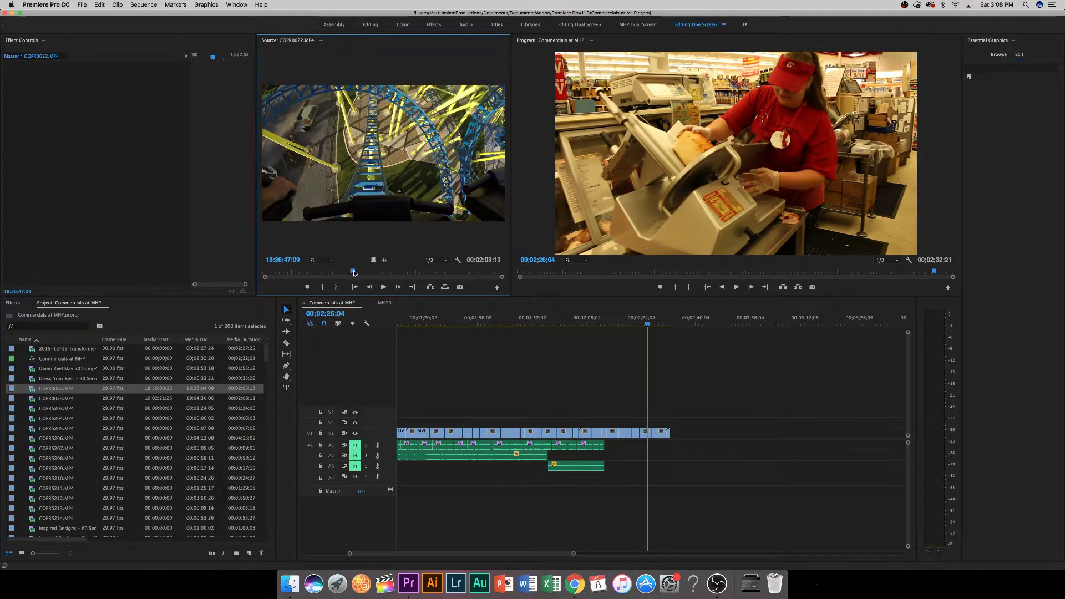
key(space)
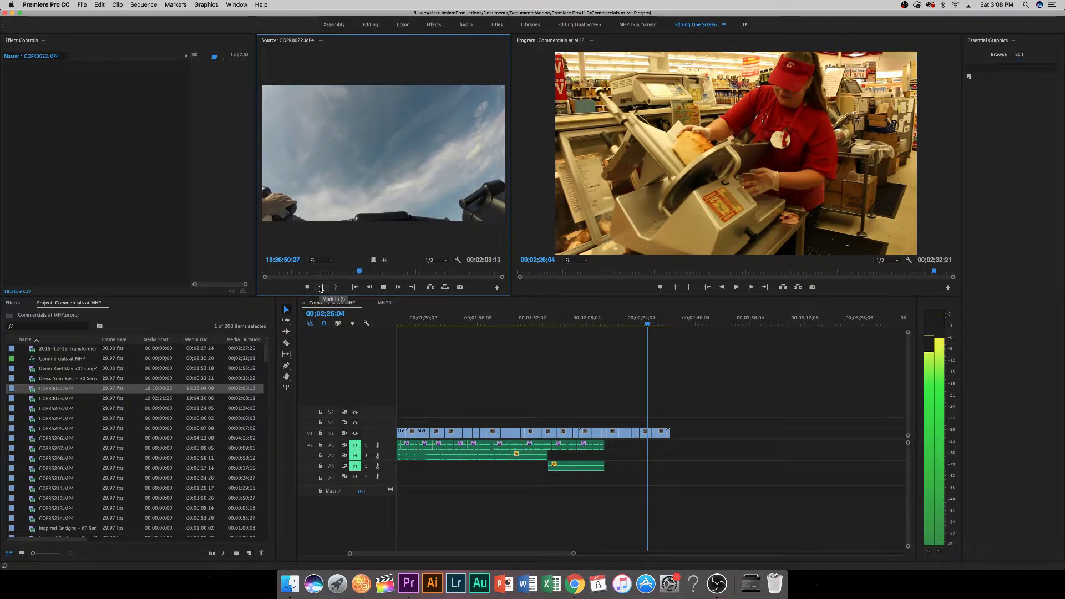
key(space)
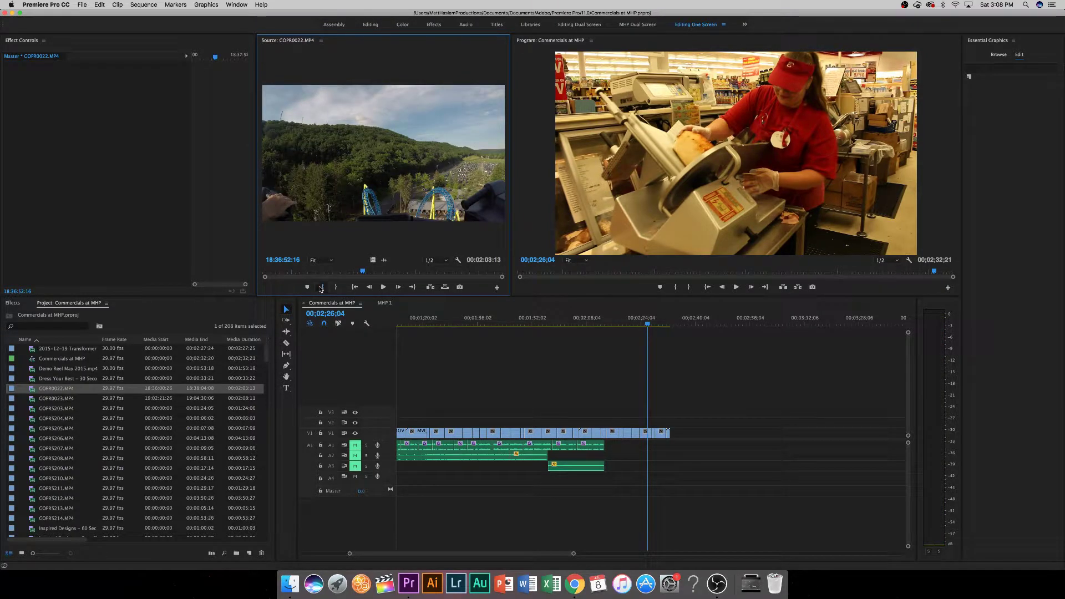
click(320, 286)
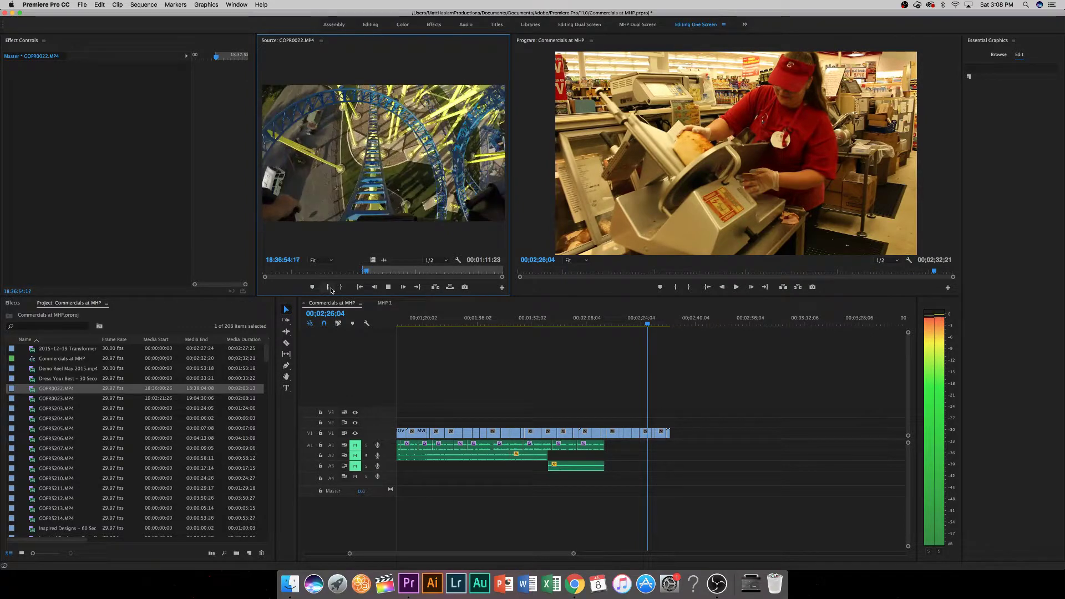
key(space)
click(342, 287)
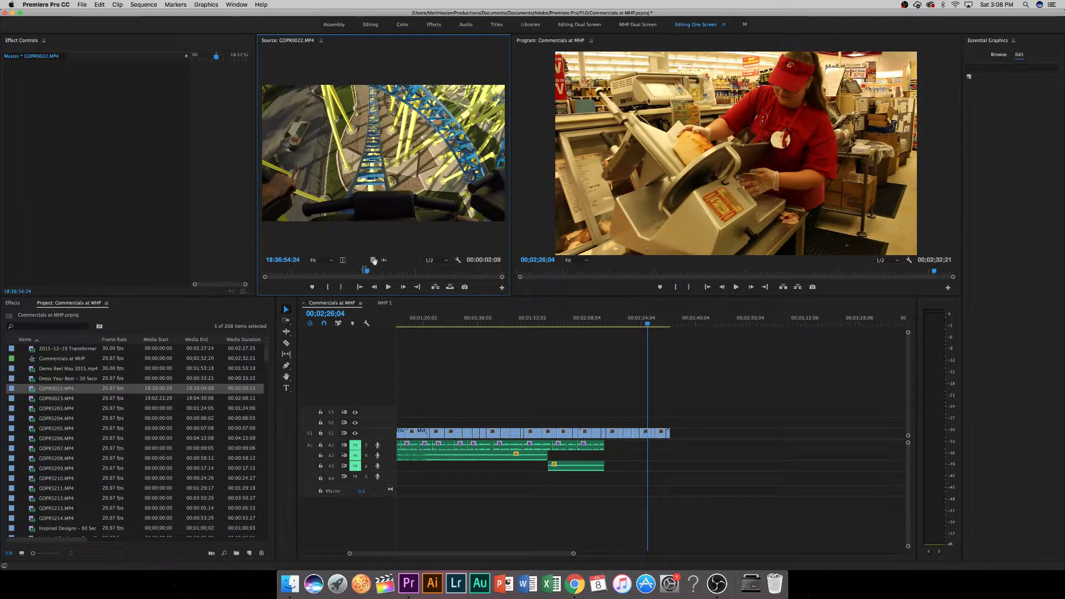
drag(374, 260, 671, 433)
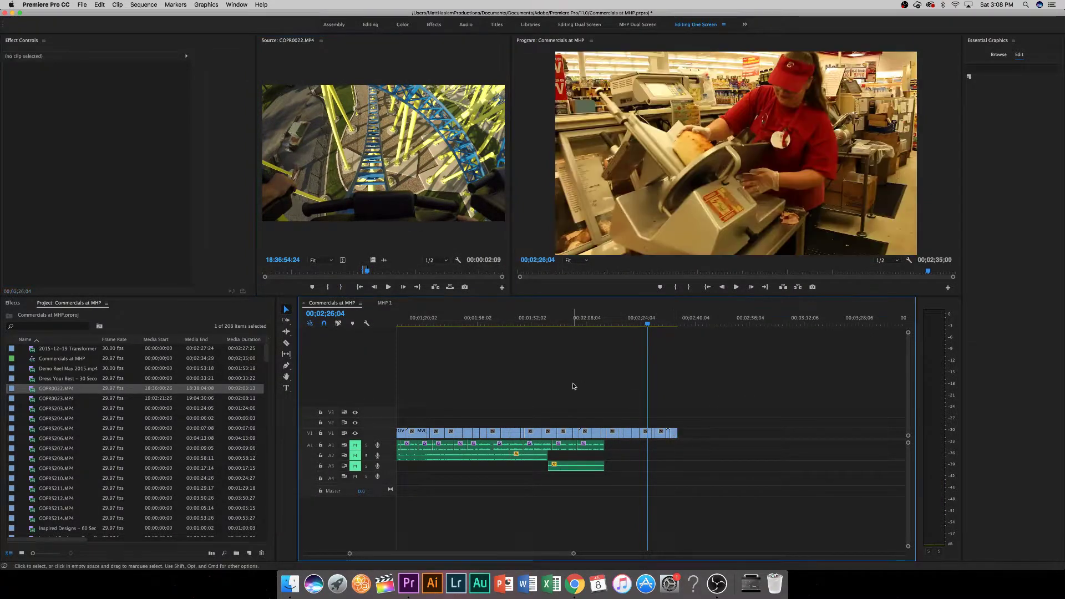
Set the scale of the newly added GOPR0022.MP4 clip to 74 and return to the start of the sequence.
click(672, 326)
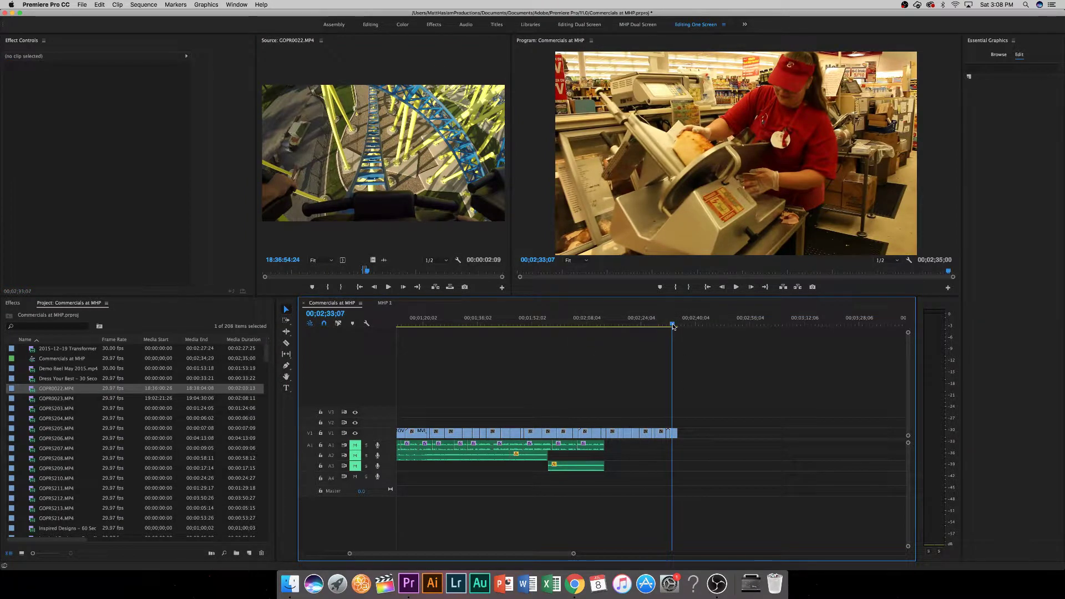
click(673, 433)
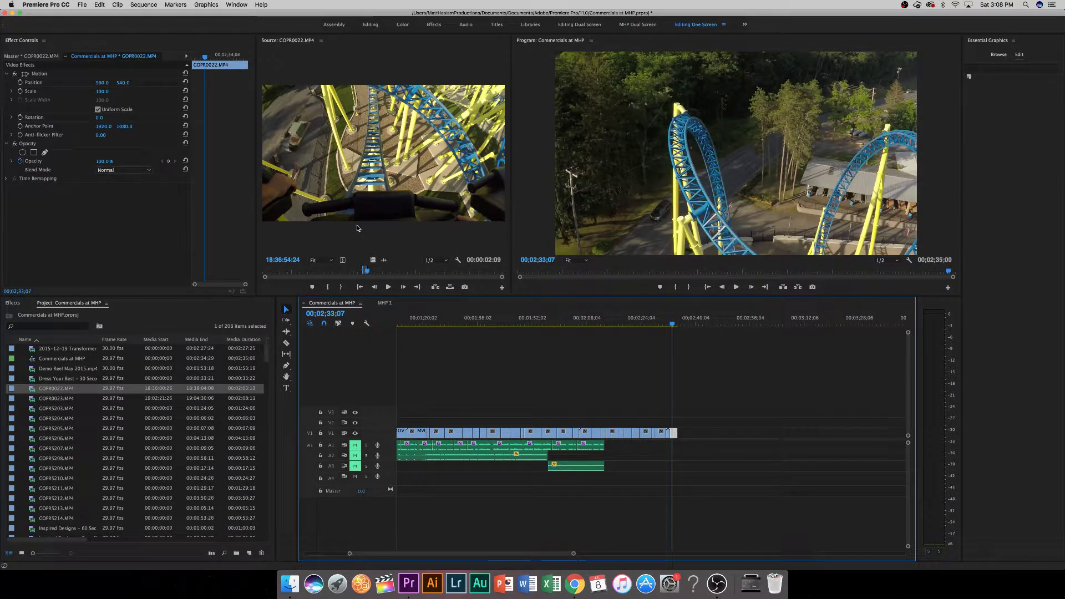
drag(105, 95, 77, 95)
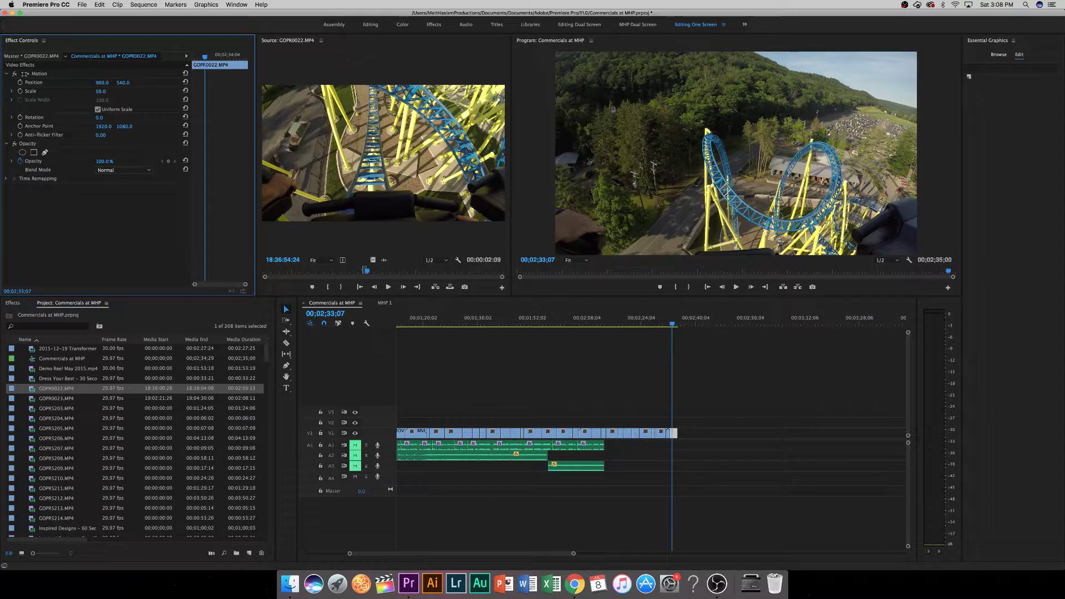
drag(101, 91, 114, 91)
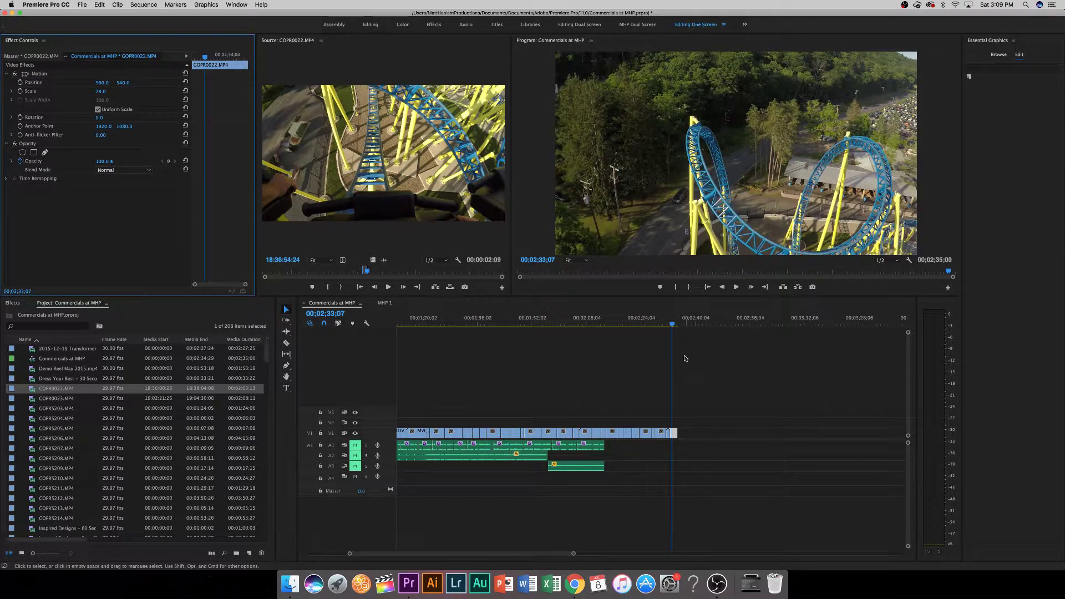
key(space)
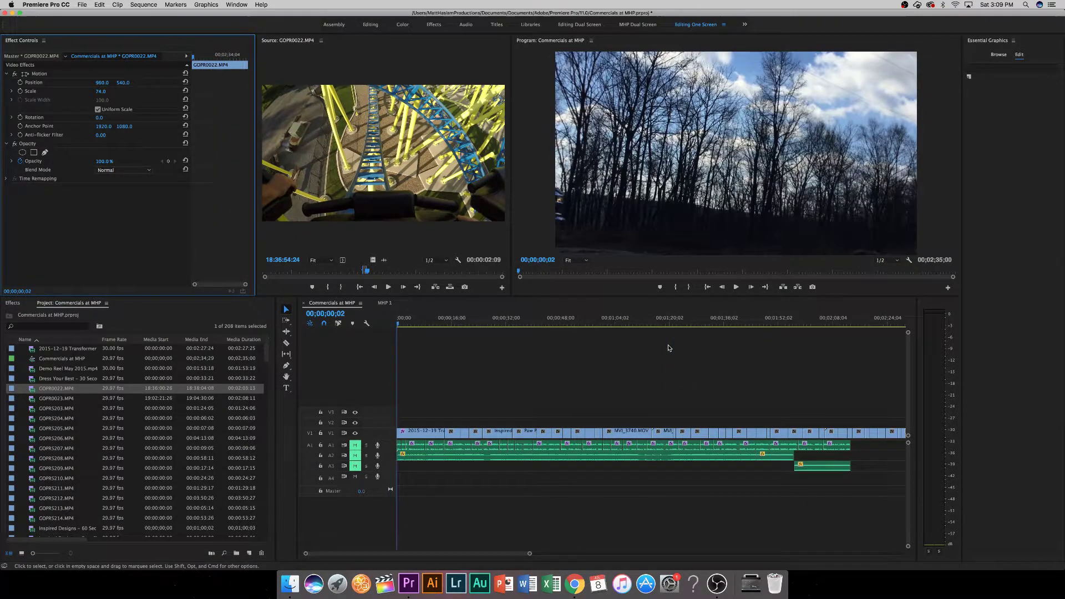
Examine GOPR0023.MP4, GOPR5203.MP4, GOPR5204.MP4, GOPR5205.MP4 and GOPR5206.MP4 for usable footage.
double_click(60, 399)
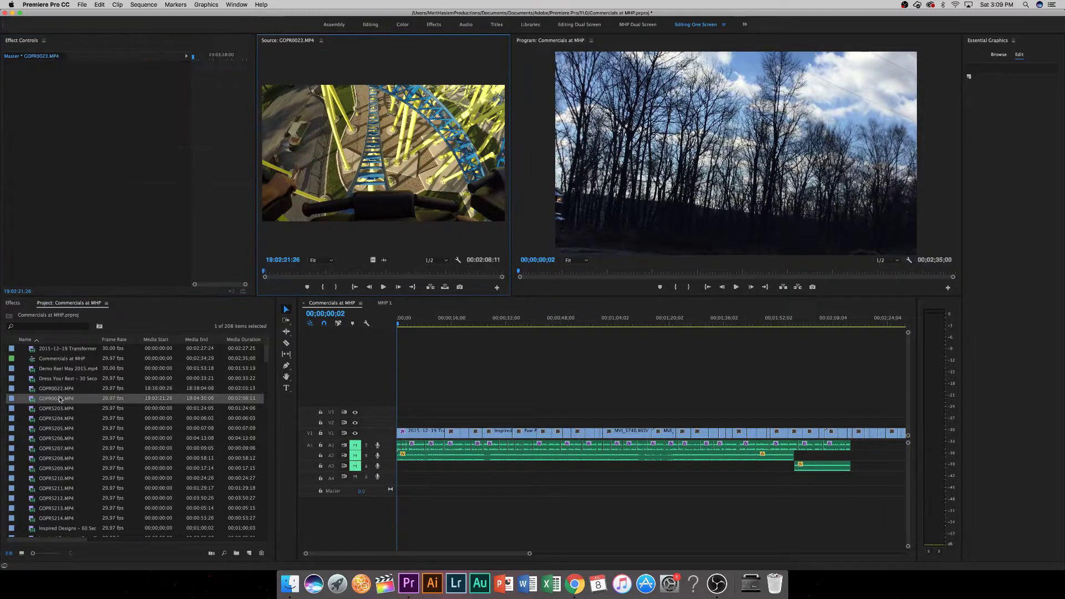
double_click(61, 408)
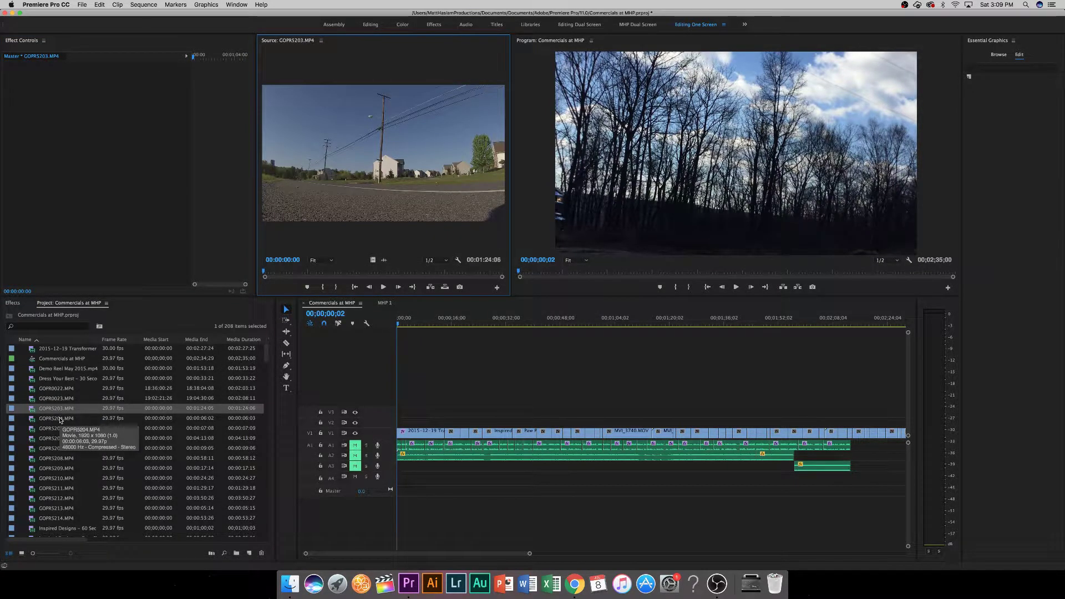
double_click(60, 420)
key(space)
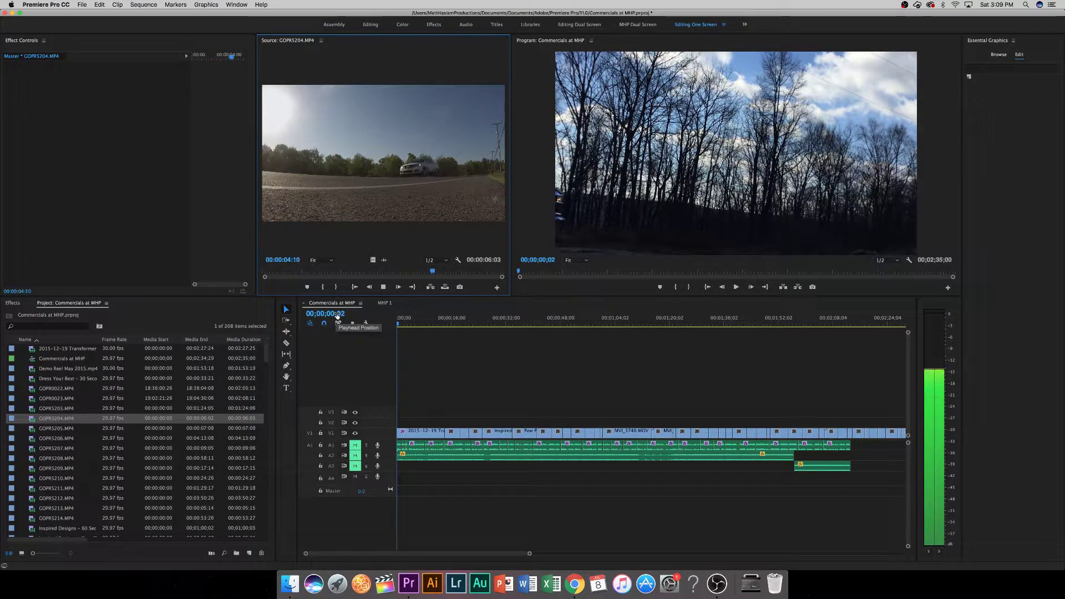
key(space)
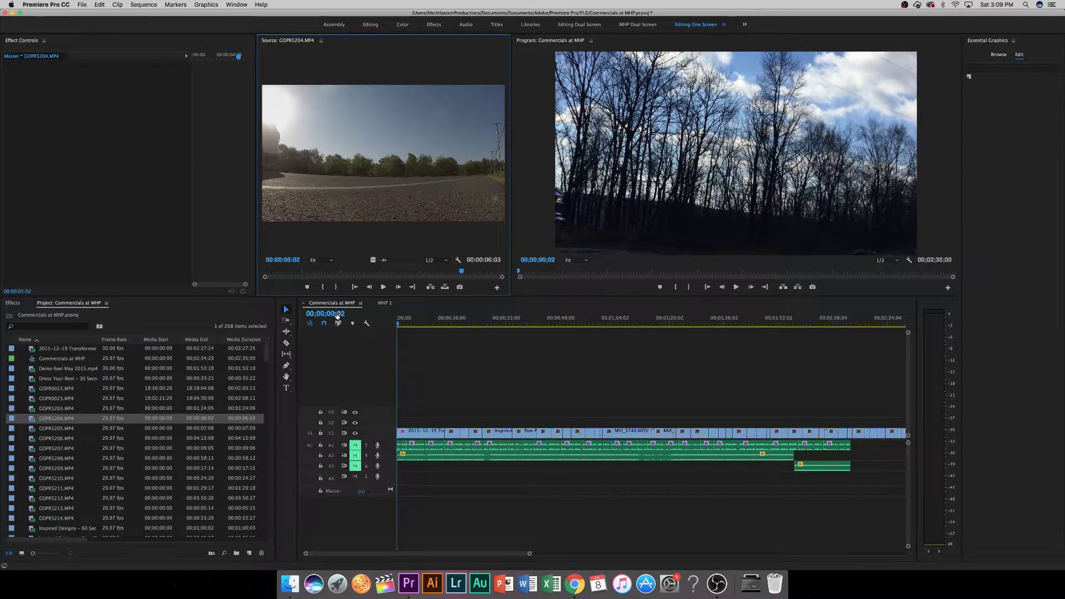
double_click(66, 431)
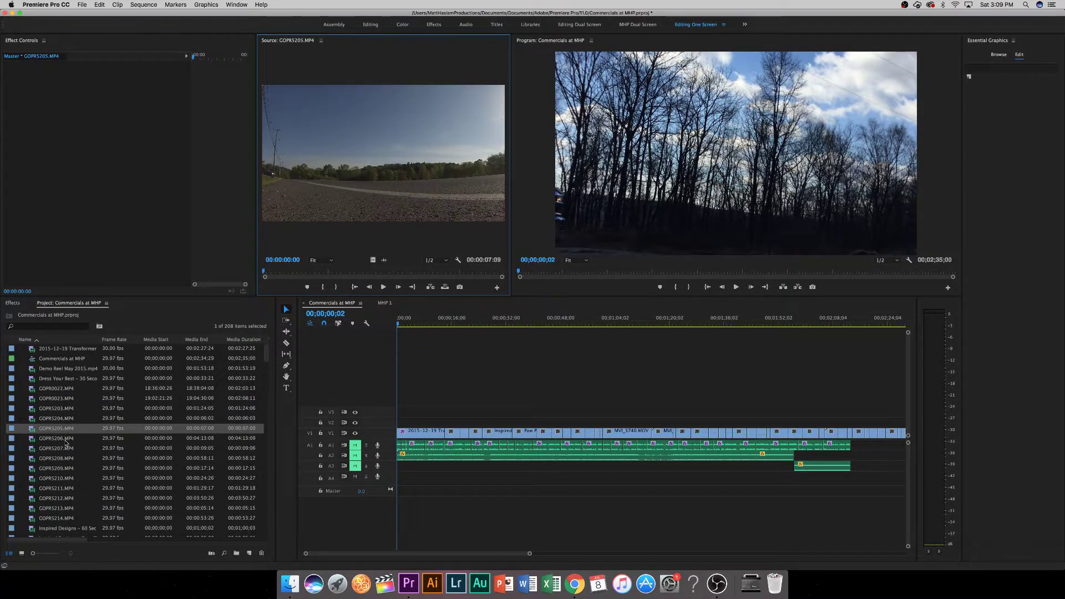
double_click(65, 438)
Trim GOPR5207.MP4 to the passing truck from 00:00:05:03 to 00:00:07:21 and append its video only to track V1.
double_click(65, 448)
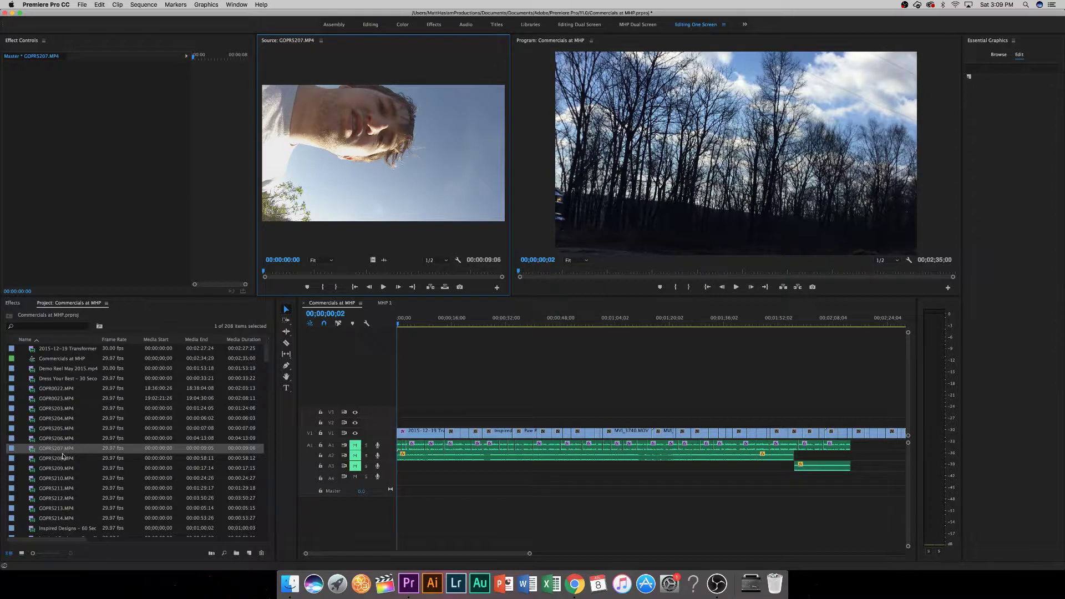
drag(322, 272, 395, 272)
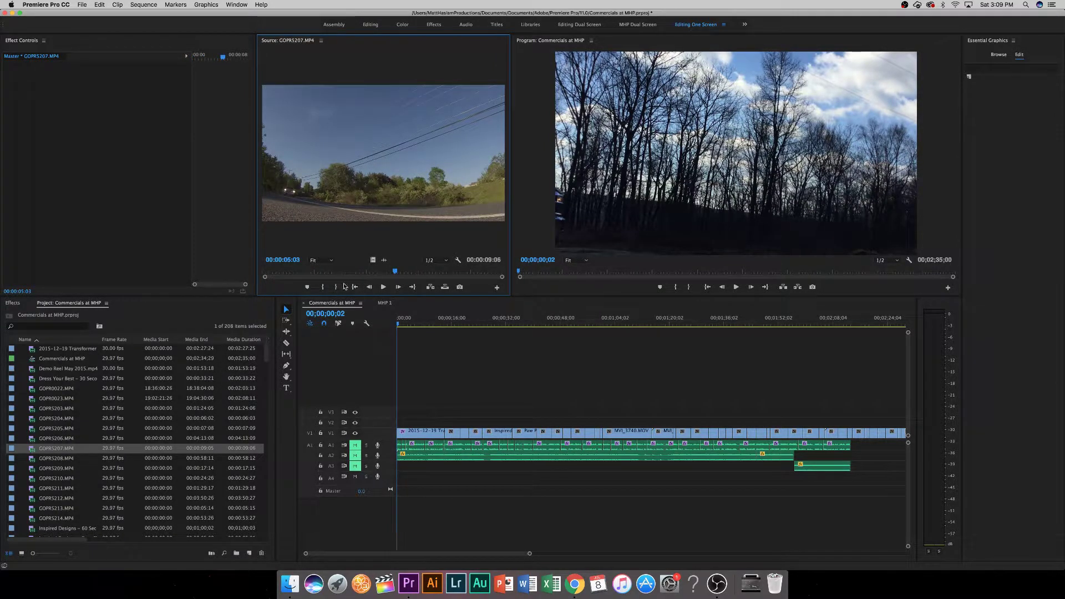
click(323, 287)
key(space)
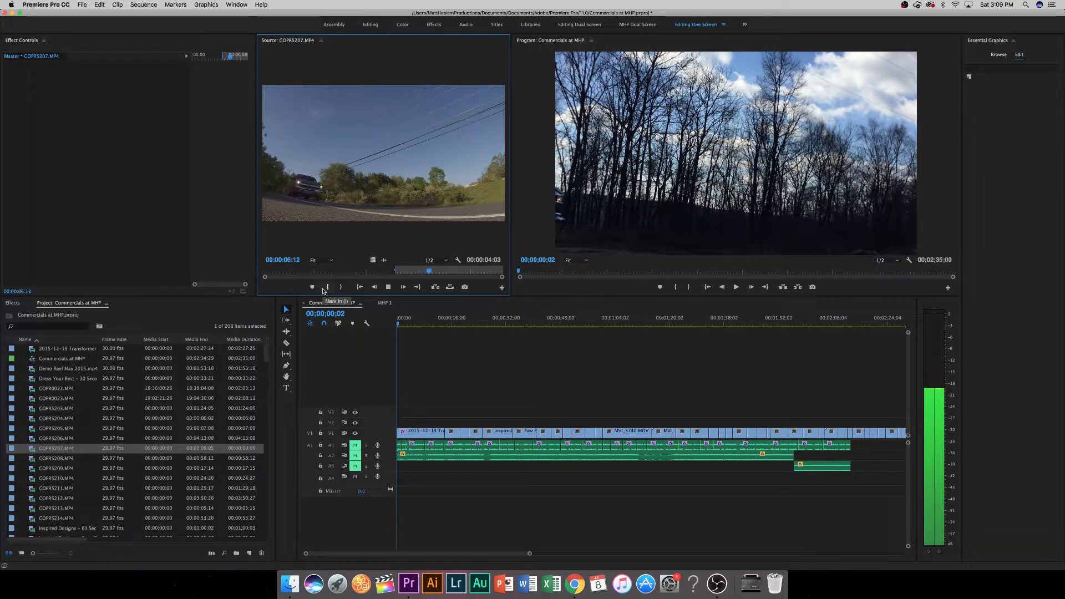
key(space)
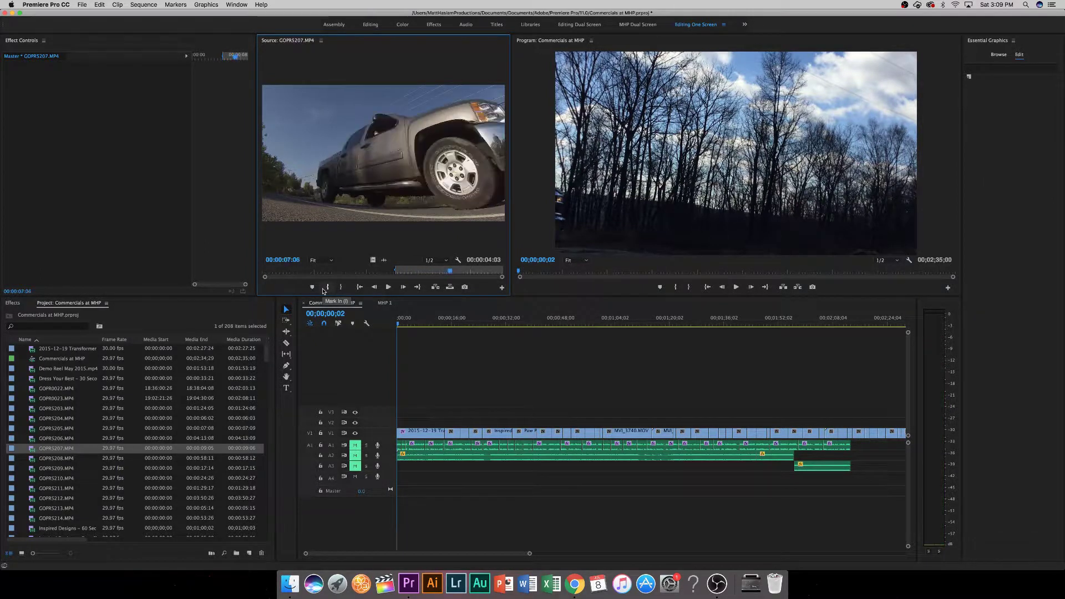
key(space)
key(space)
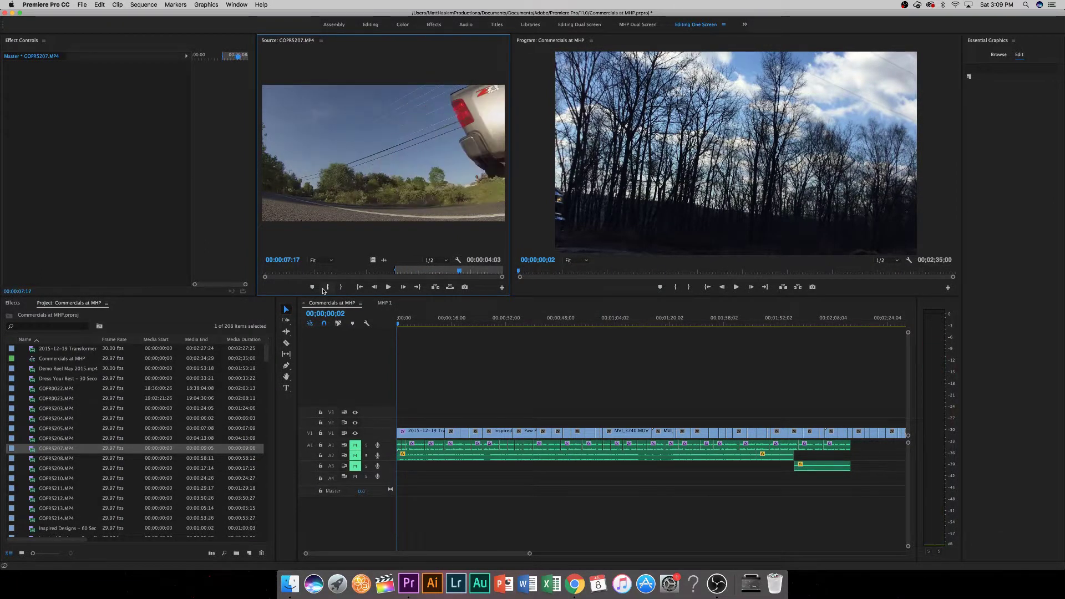
key(space)
key(space)
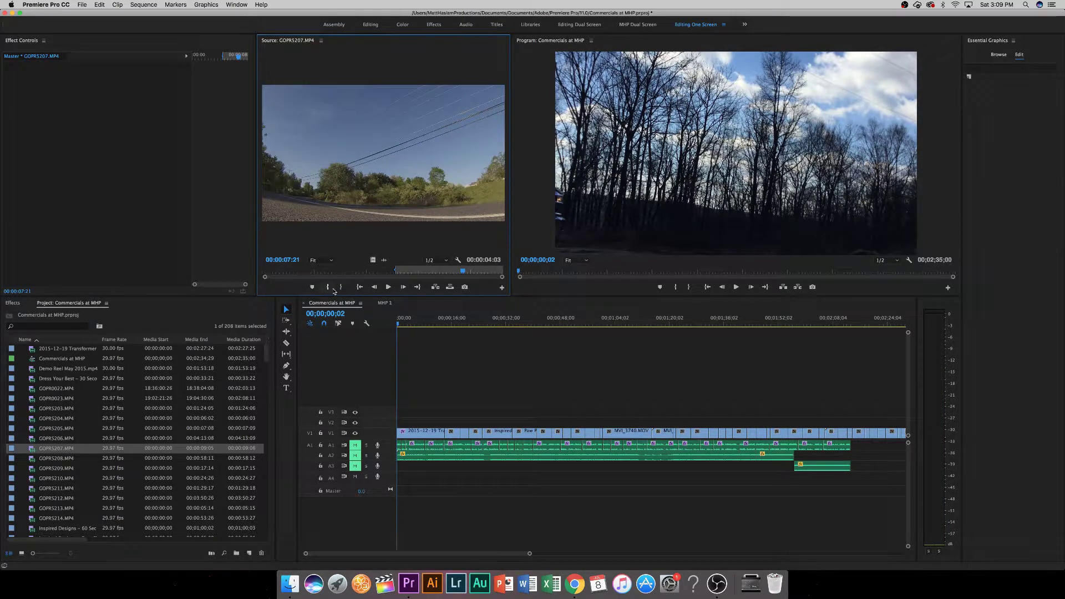
click(339, 288)
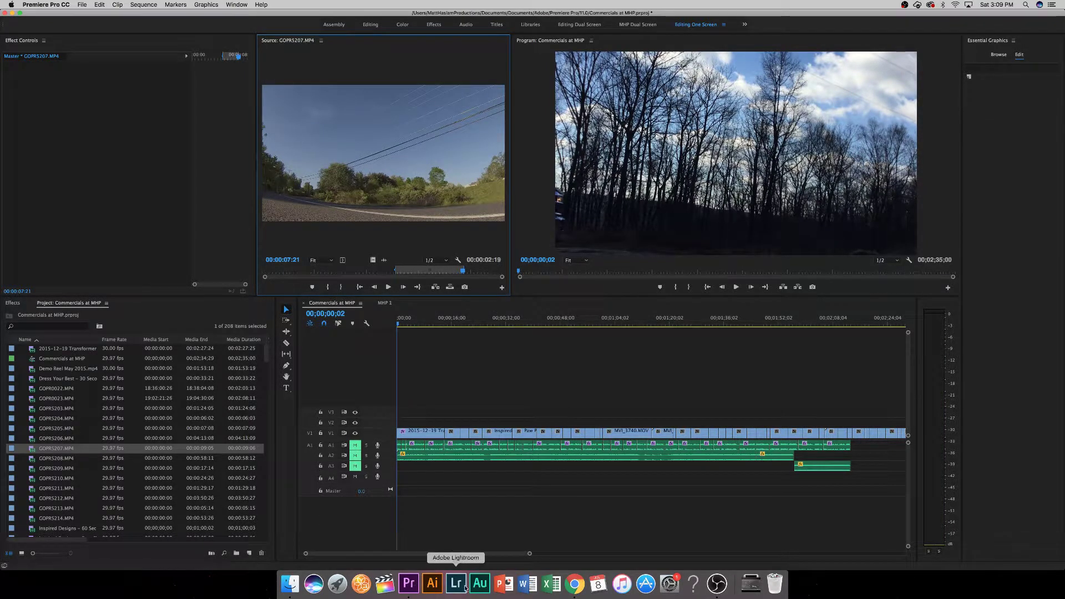
drag(531, 554, 598, 547)
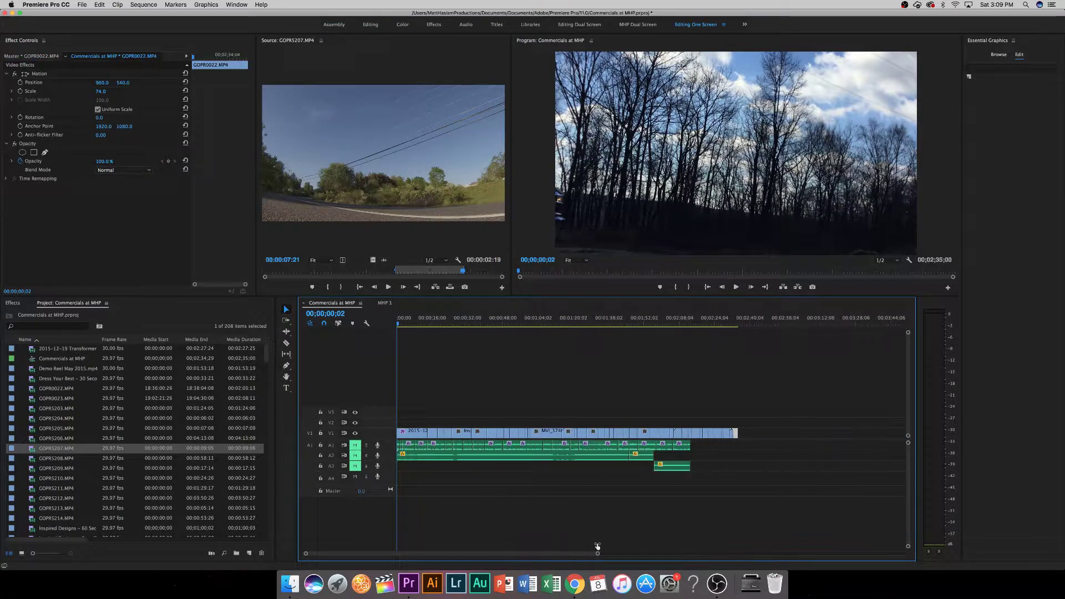
drag(373, 260, 738, 430)
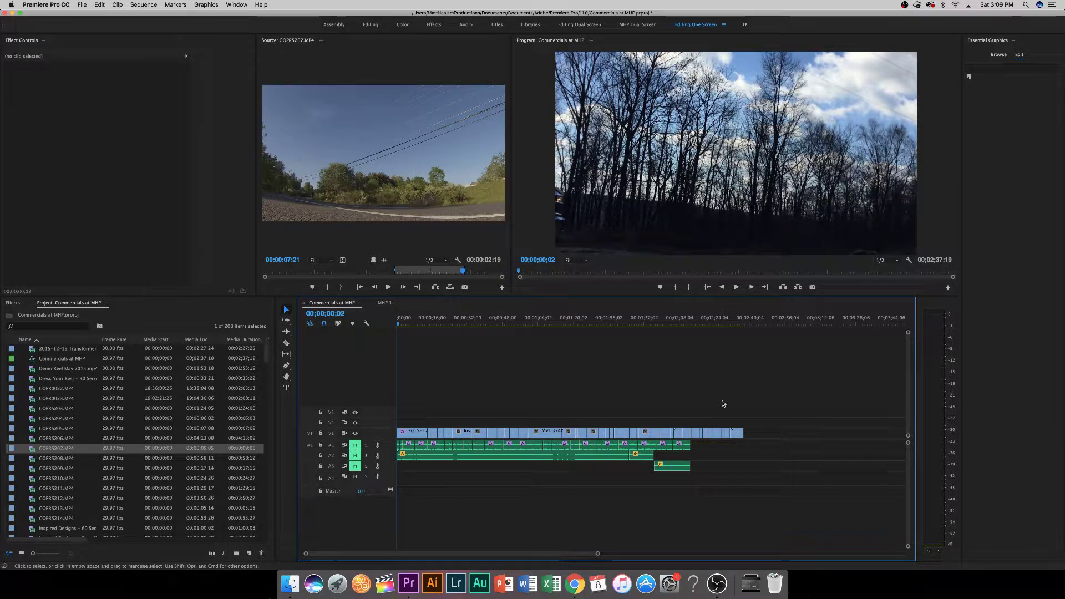
Place the GOPR5207.MP4 clip on track V2 above the sequence's opening shot and compare the two truck shots.
key(space)
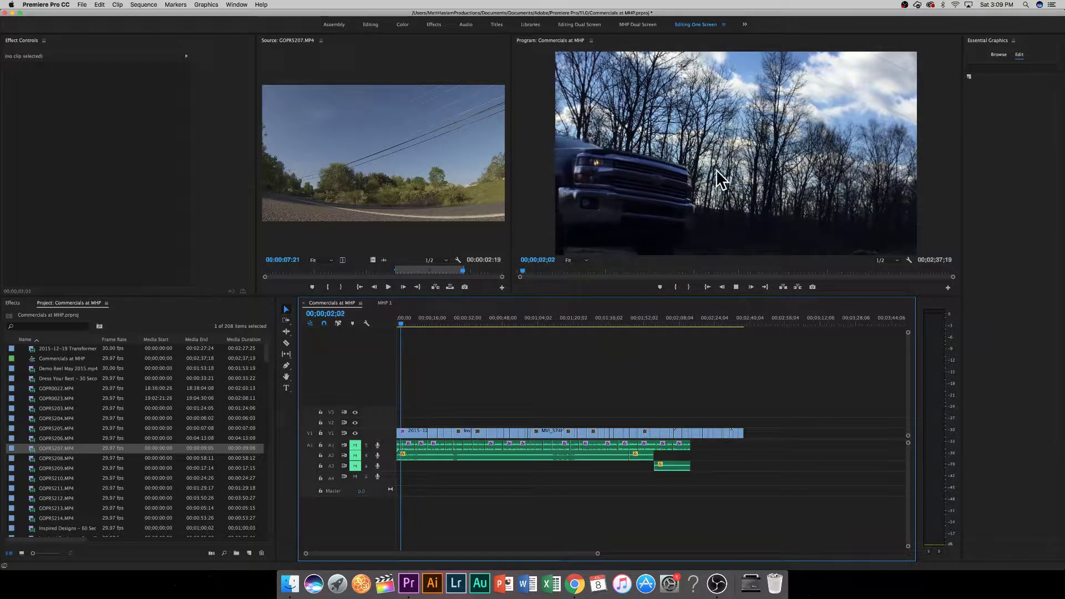
drag(739, 433, 403, 428)
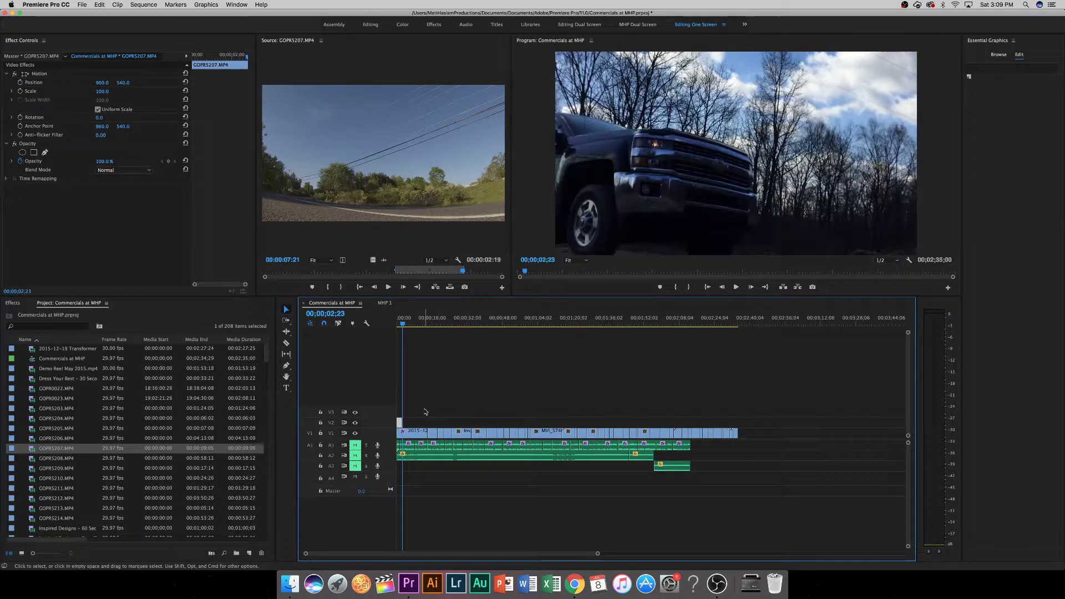
click(398, 323)
key(space)
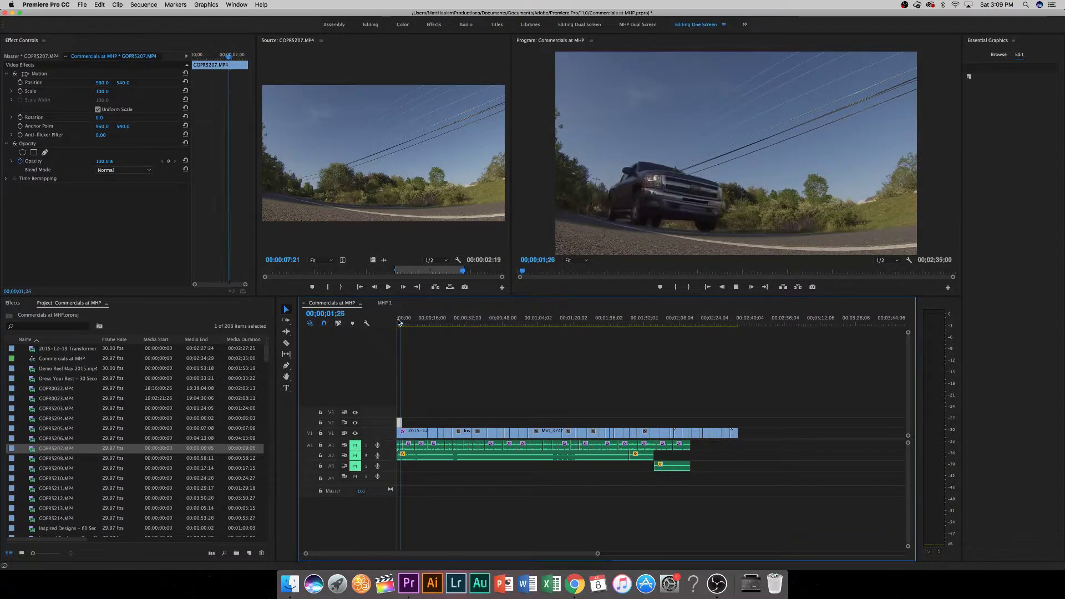
key(space)
key(Right)
key(Right)
key(Right)
key(Right)
key(Right)
key(Right)
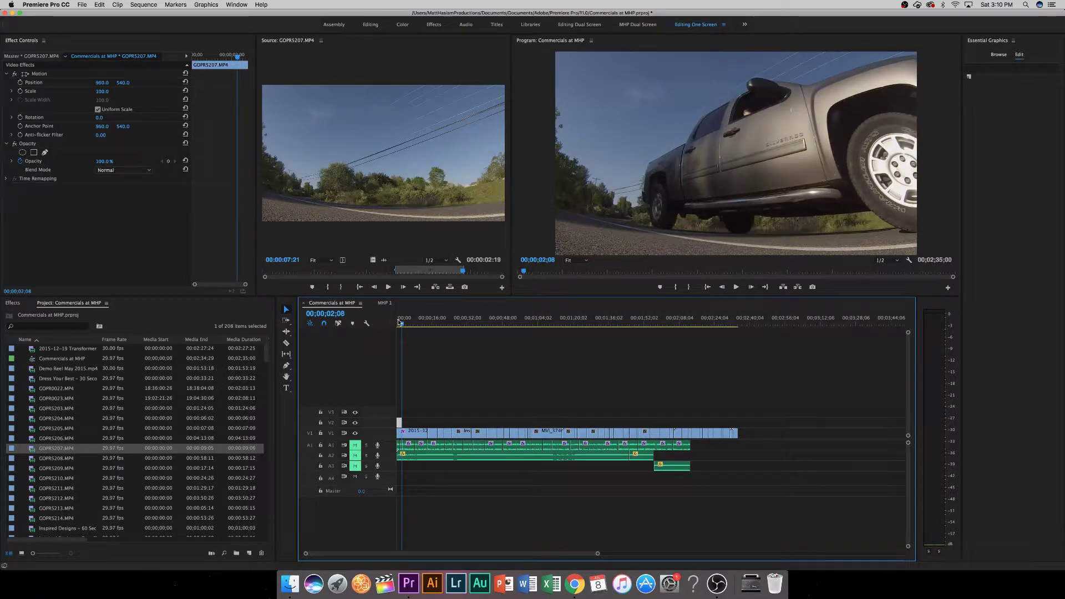
drag(401, 324, 407, 325)
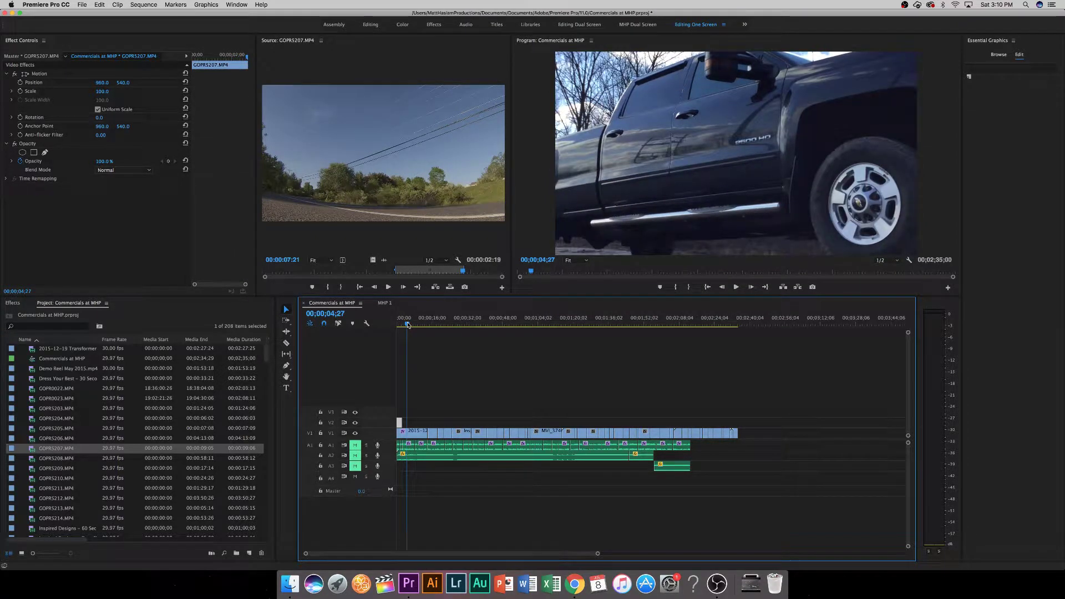
Move the GOPR5207.MP4 clip from track V2 back to the end of track V1 and save the project.
key(super+s)
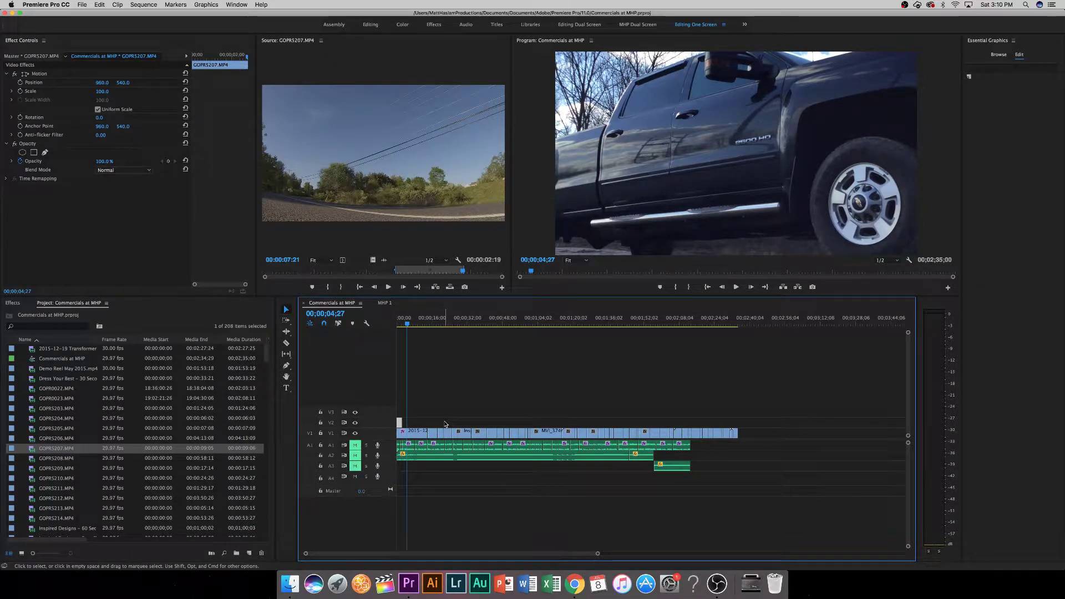
drag(400, 425, 748, 438)
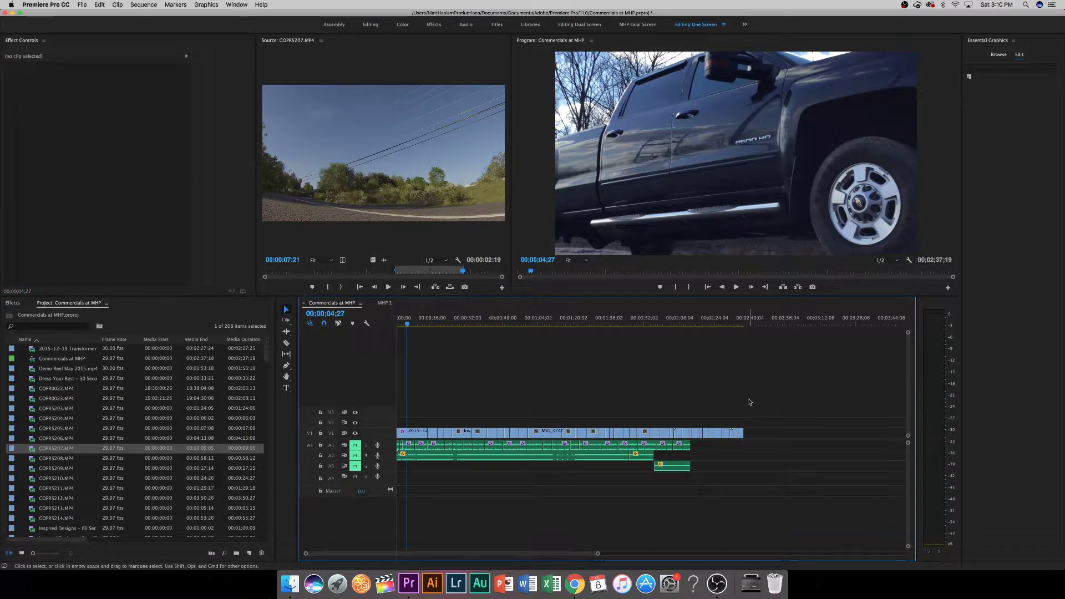
key(super+s)
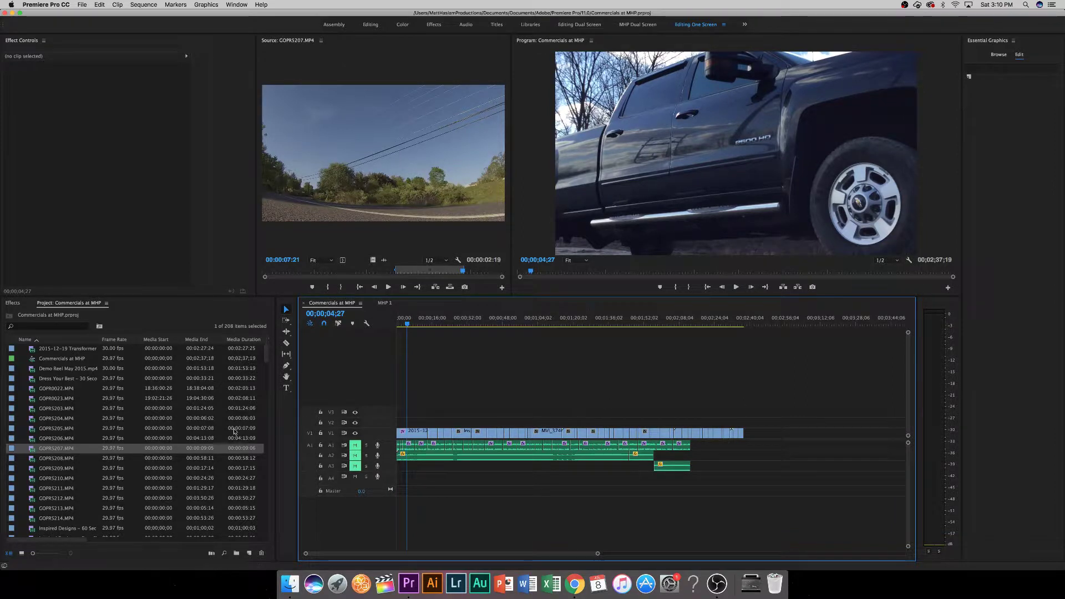
Hide the project clips from Demo Reel May 2015.mp4 through the last clip above the MHP 1 bin.
click(75, 370)
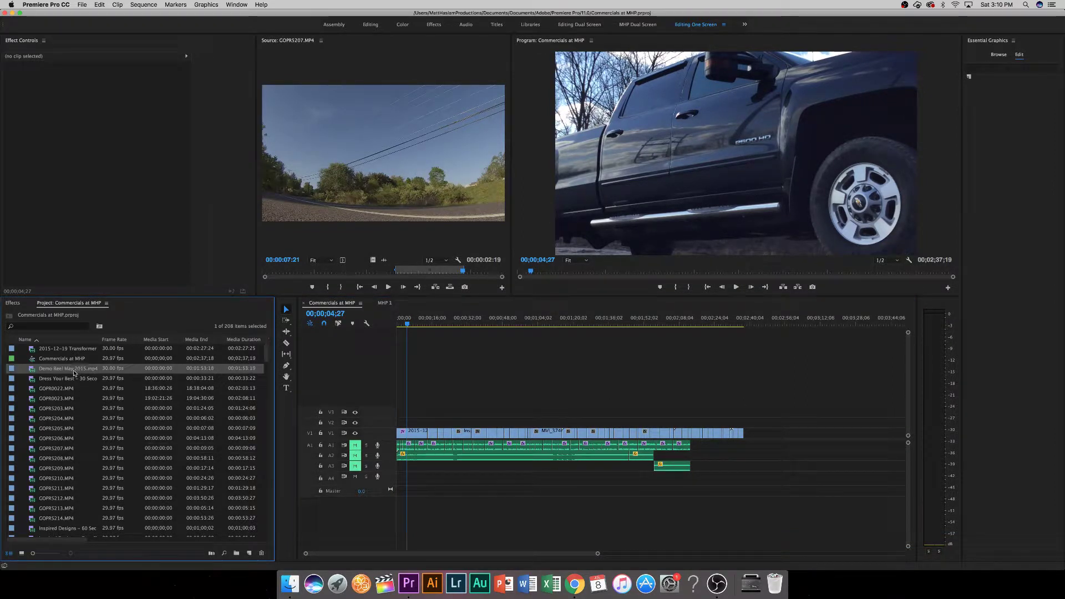
scroll(69, 378, down, 10)
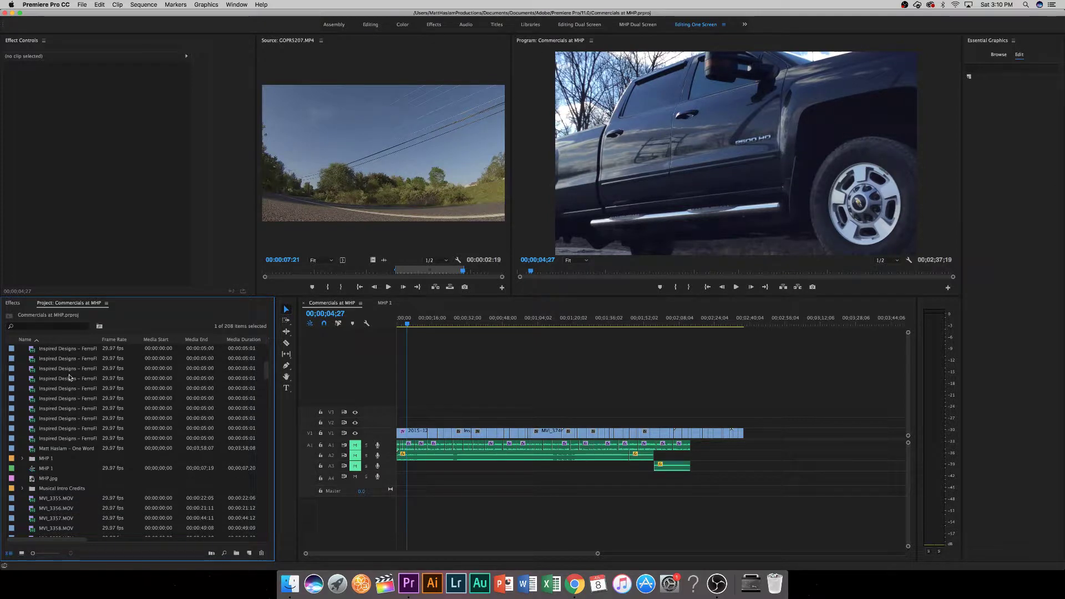
shift+click(71, 449)
right_click(73, 437)
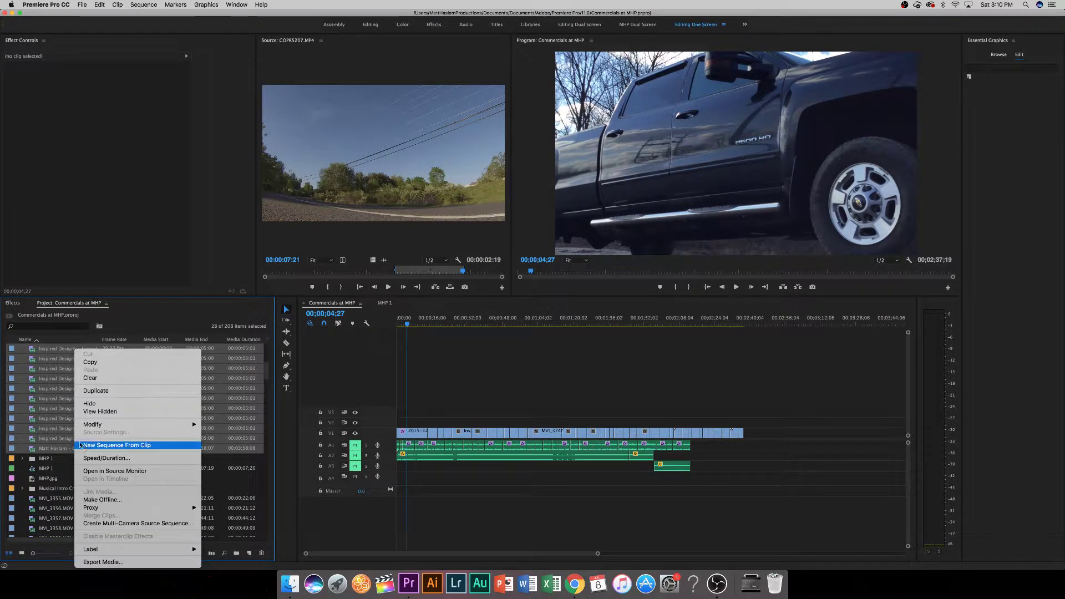
click(93, 408)
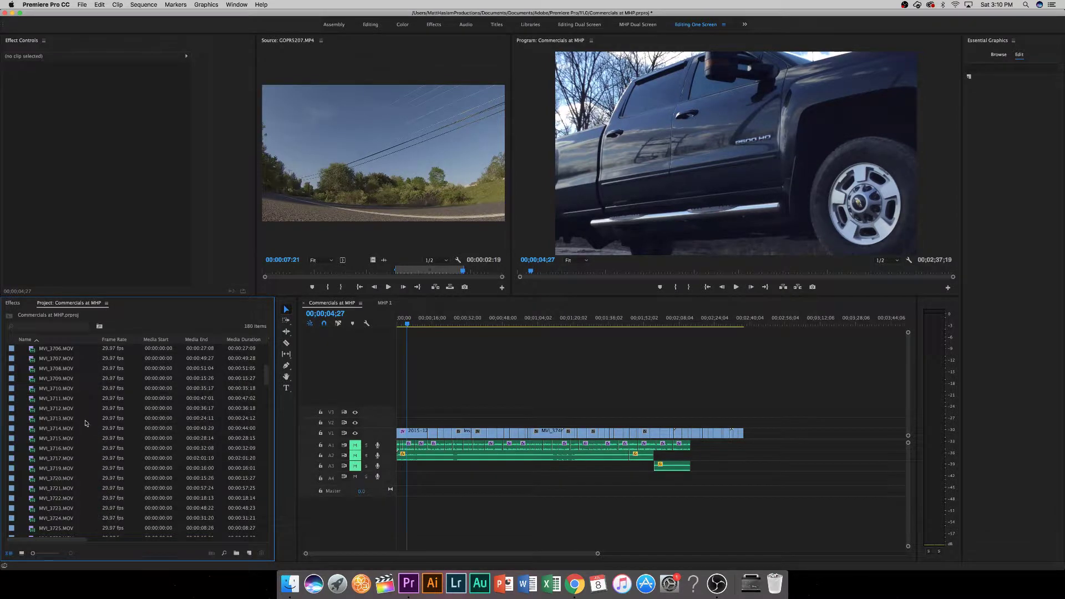
Hide all remaining MVI .MOV clips and the pet salon clip in the project.
click(61, 413)
scroll(63, 421, down, 15)
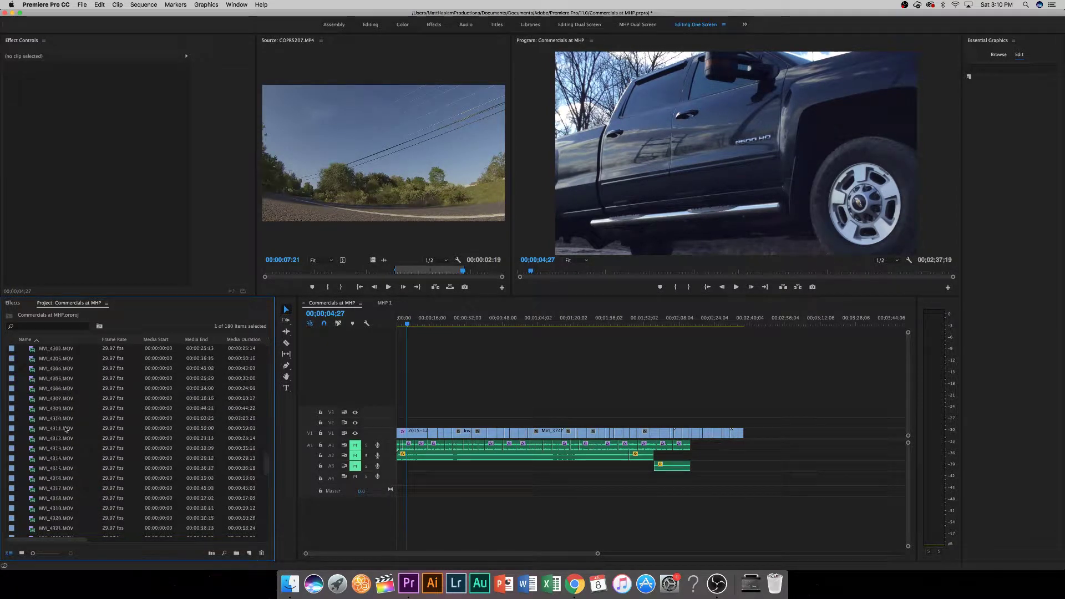
shift+click(64, 508)
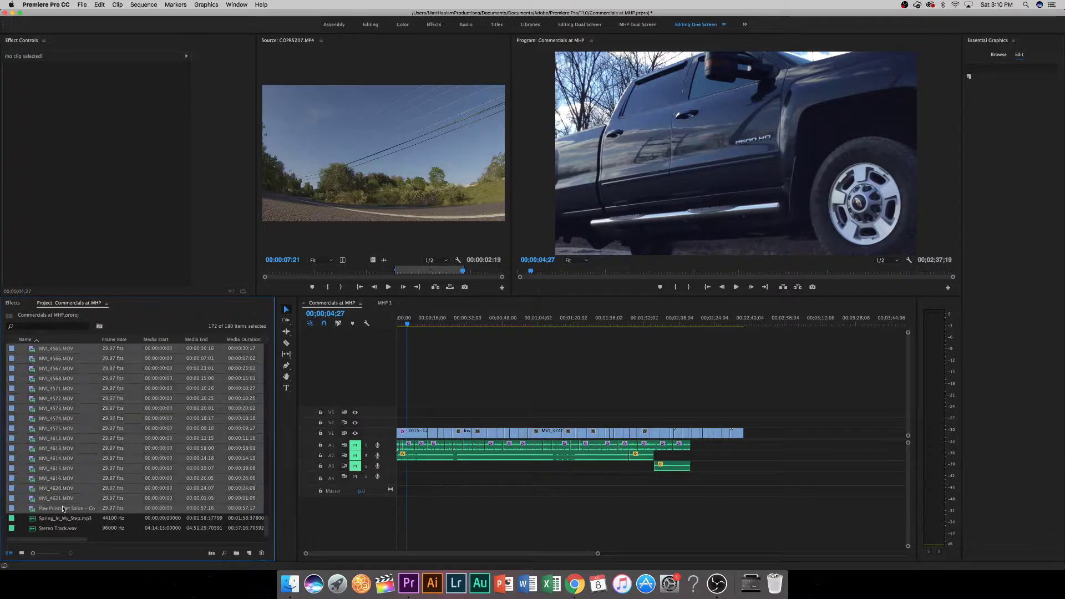
right_click(63, 479)
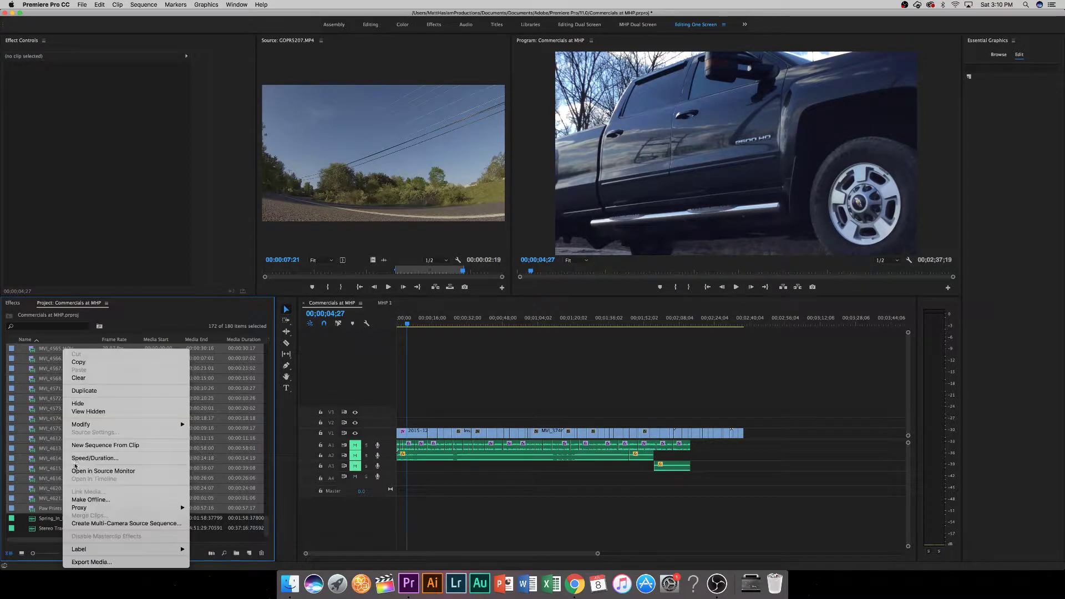
click(84, 408)
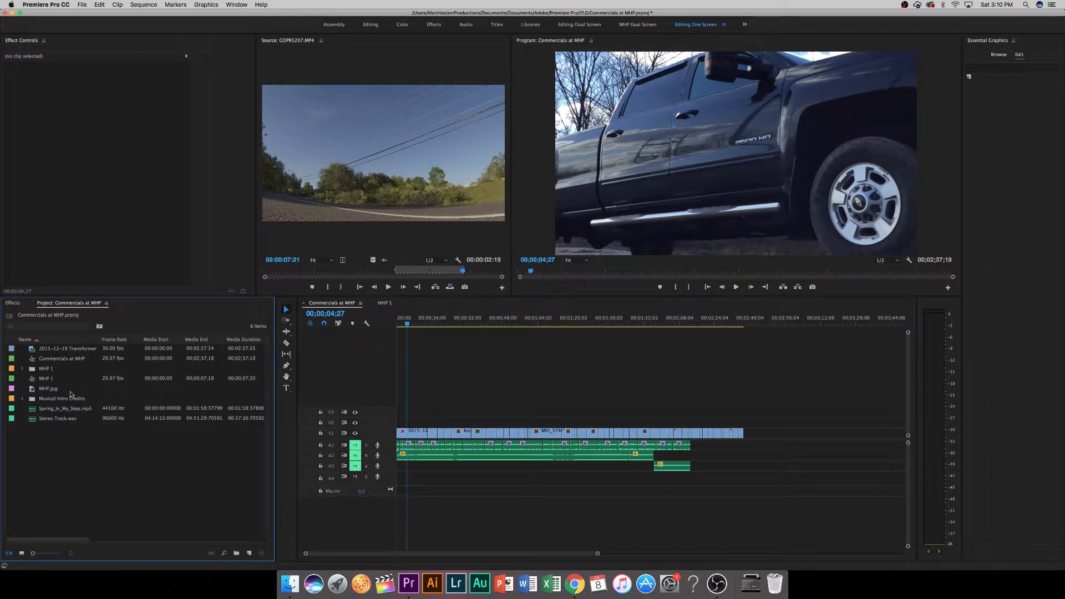
Hide the 2015-12-19 Transformer clip in the project.
click(62, 350)
right_click(63, 353)
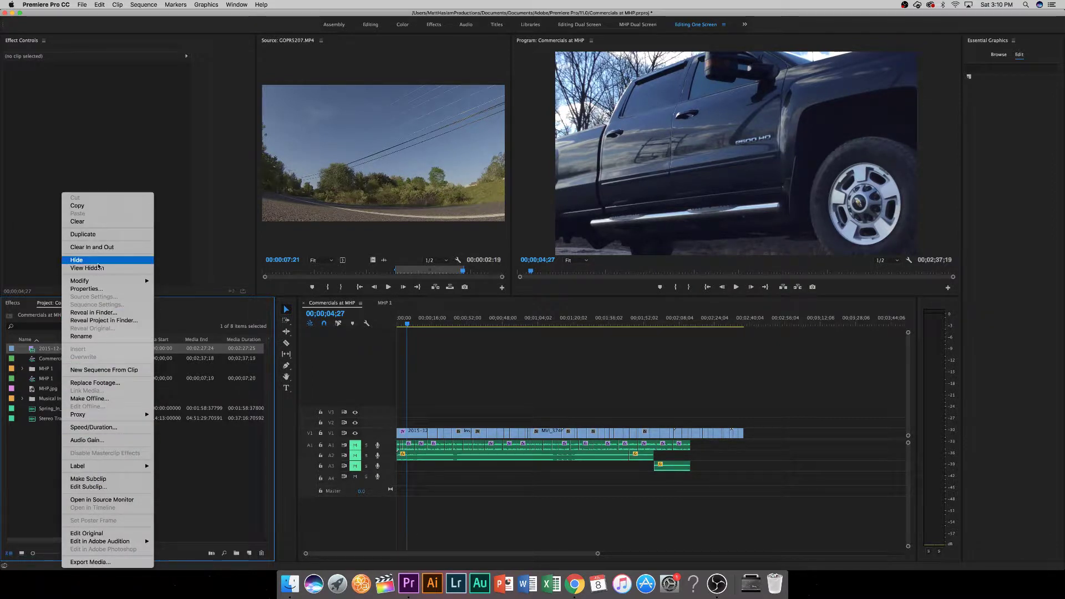
click(89, 260)
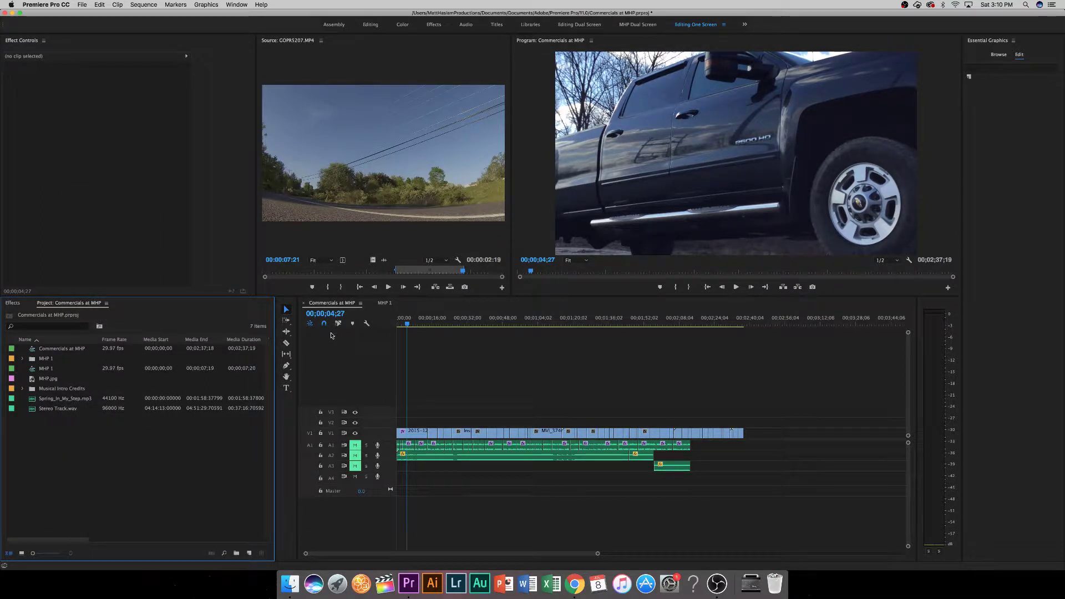
Check the MHP 1 sequence, return to the Commercials at MHP sequence and save the project.
click(383, 303)
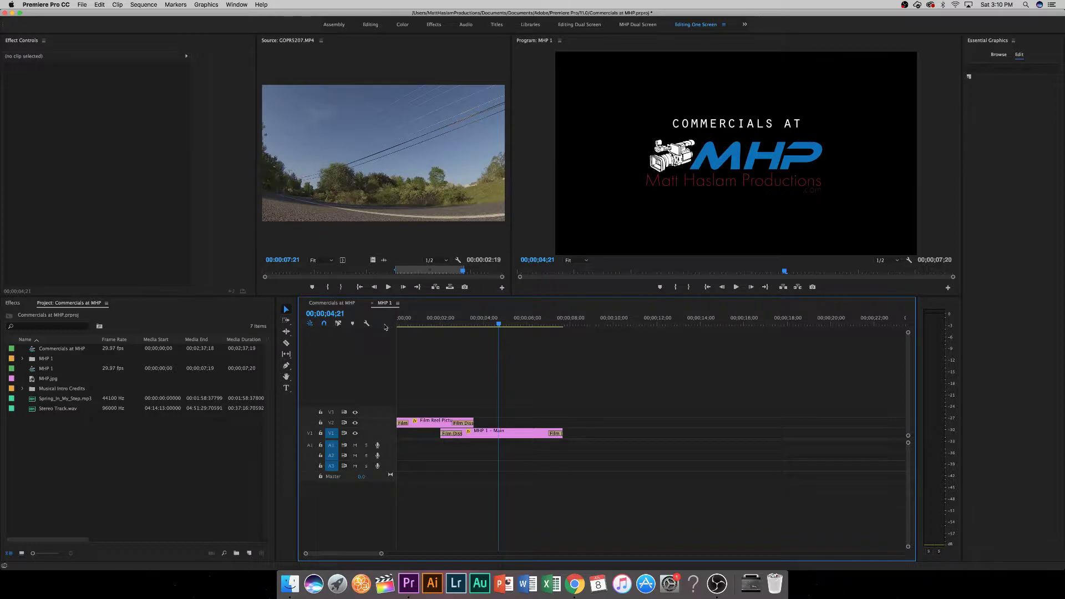
click(347, 304)
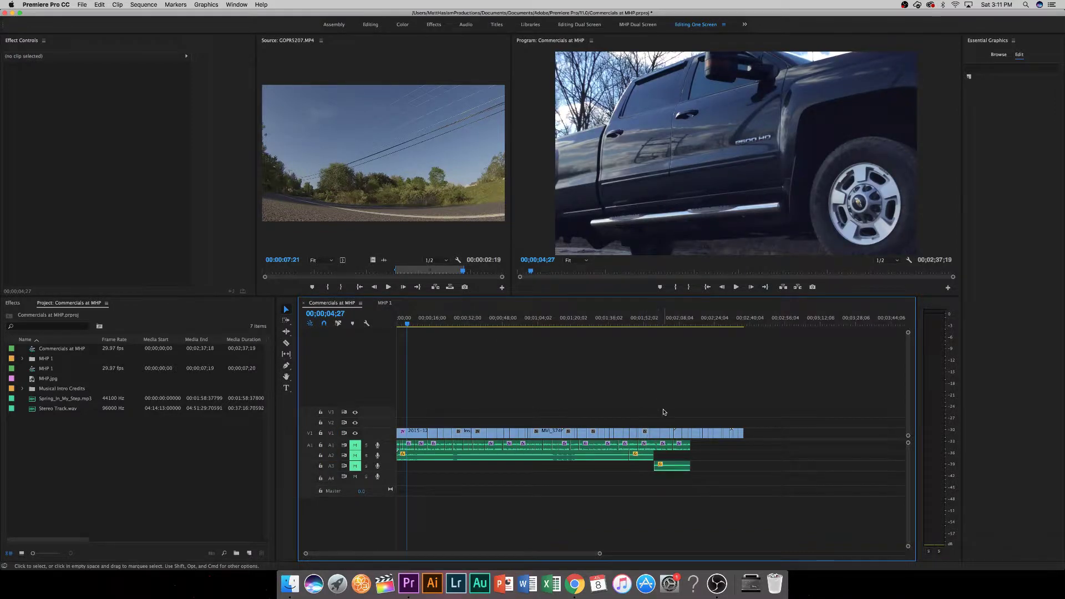
key(super+s)
Unmute audio tracks A1, A2 and A3, play the sequence from start to end, and save the project.
drag(434, 322, 356, 347)
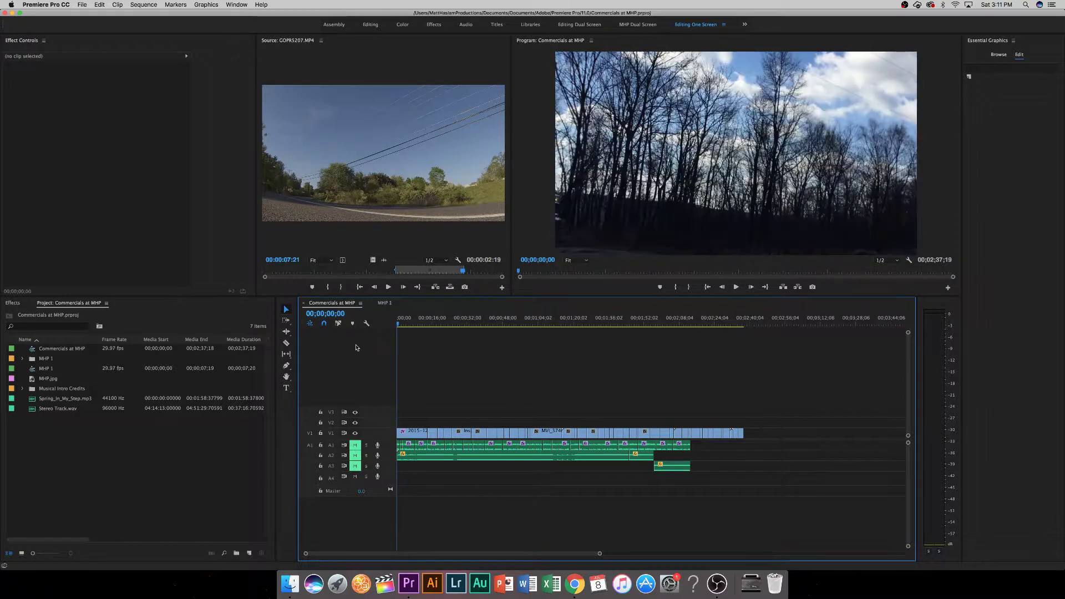
click(355, 445)
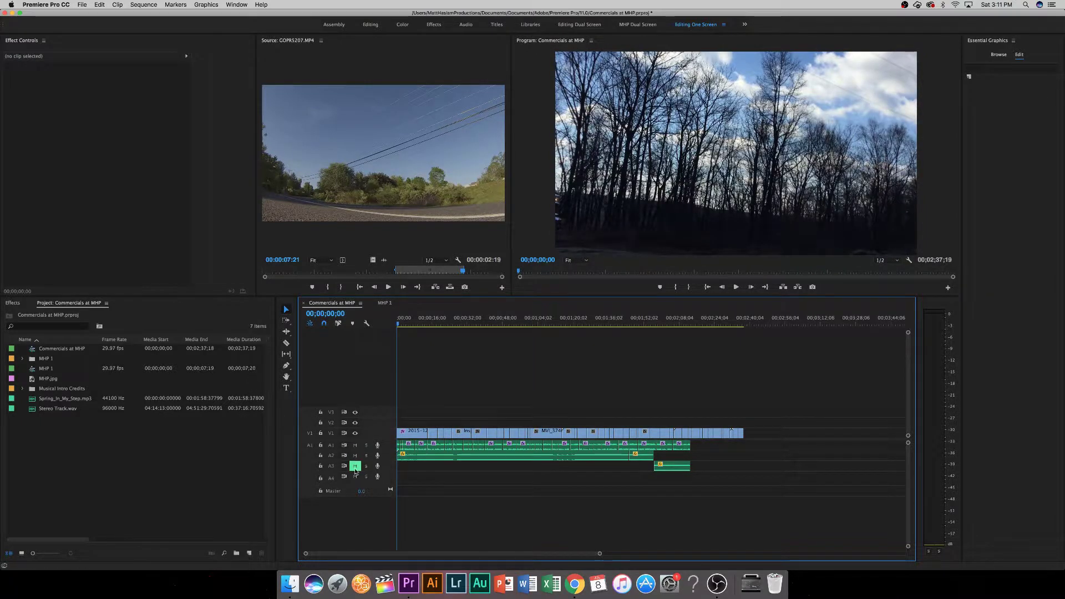
click(355, 467)
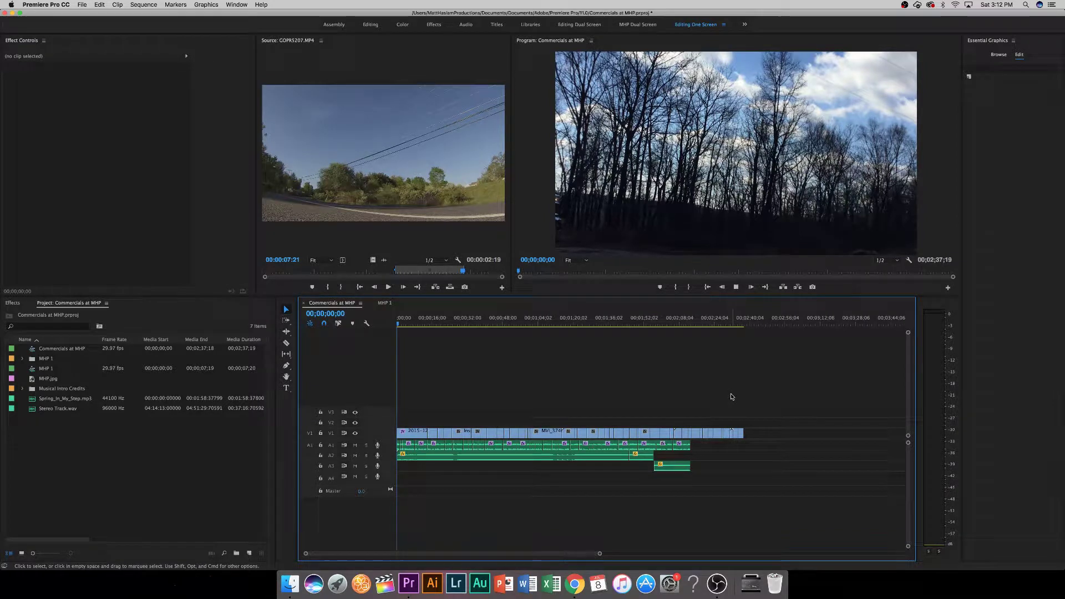
key(space)
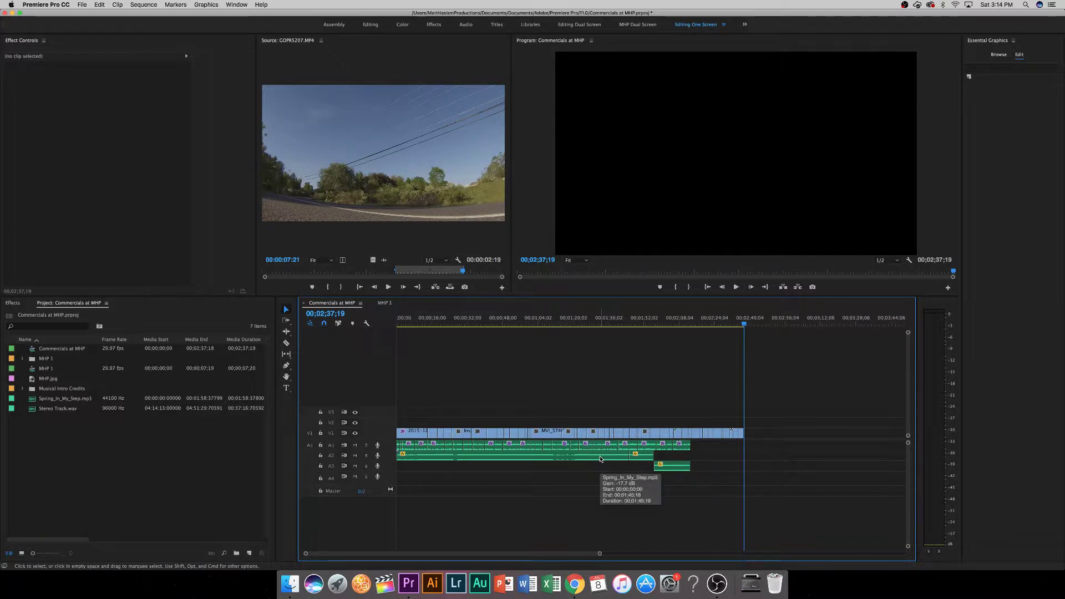
key(super+s)
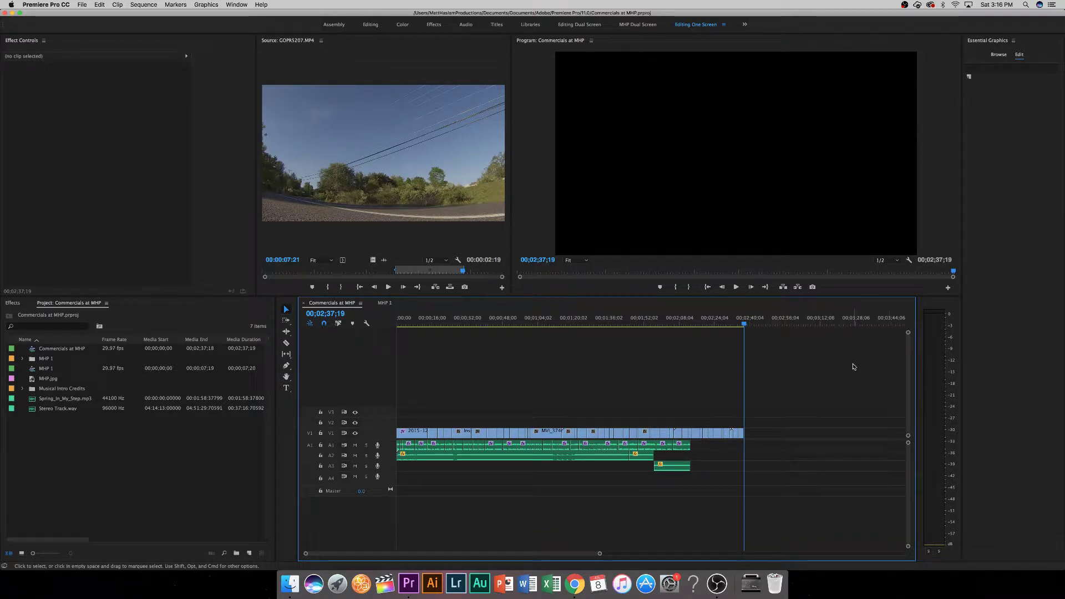
Replay the sequence's opening shot and check the store footage at 00;00;57;04.
key(Home)
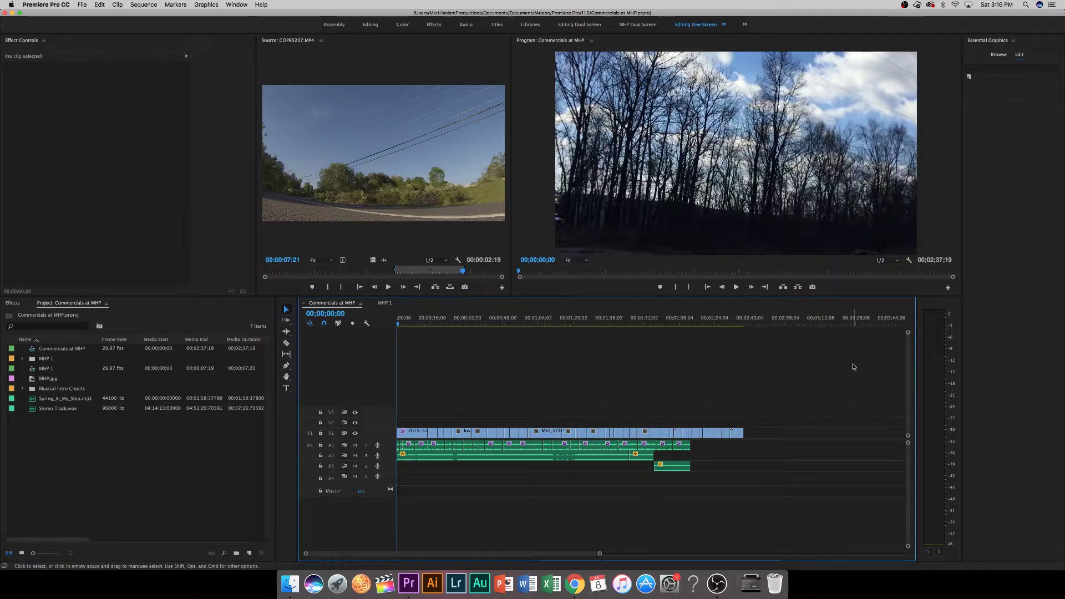
key(space)
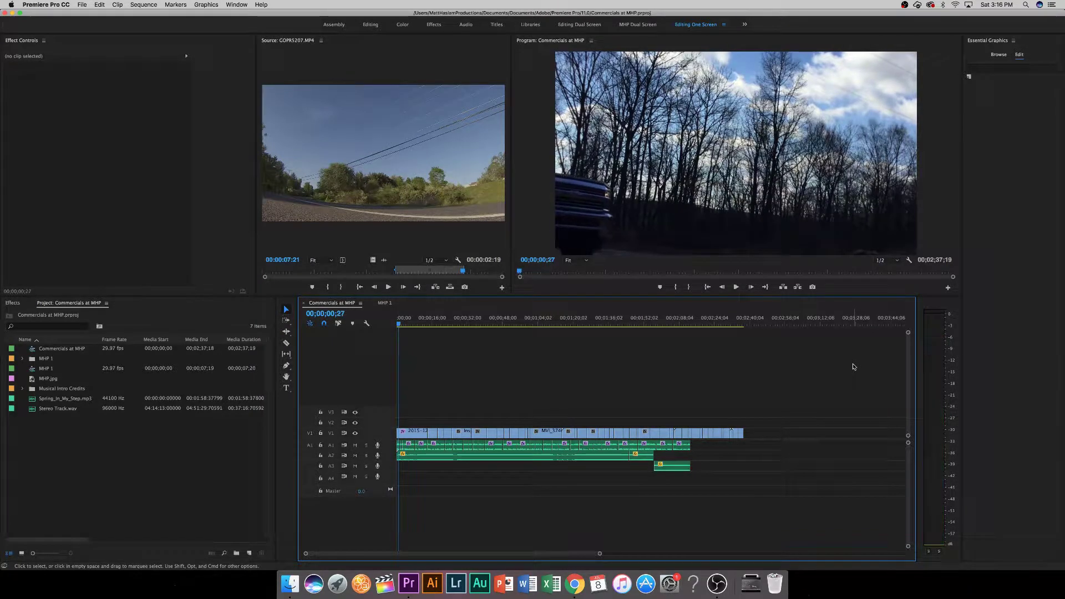
key(Home)
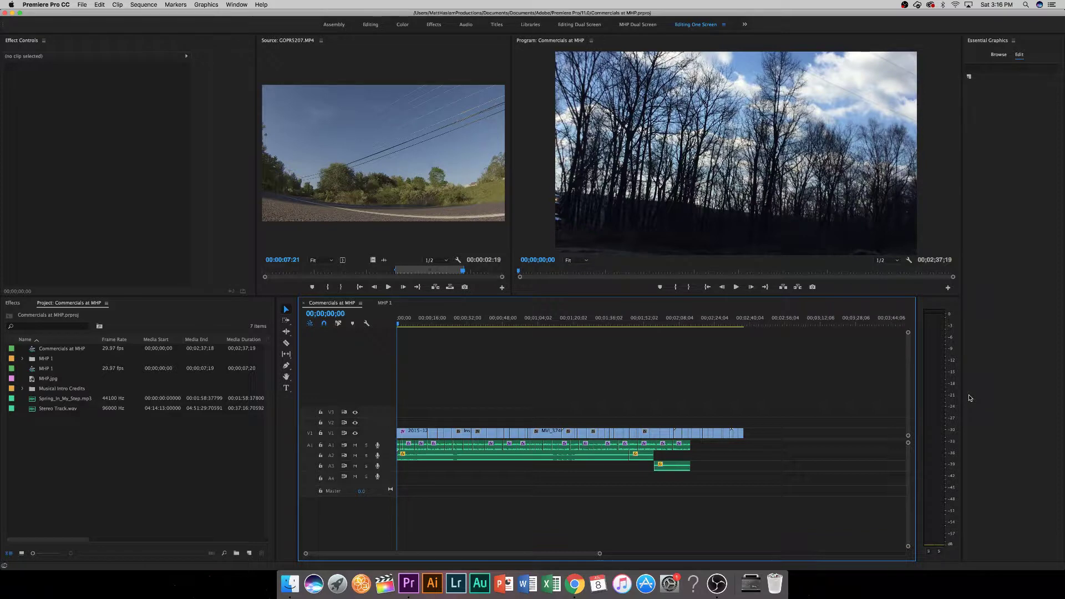
click(523, 325)
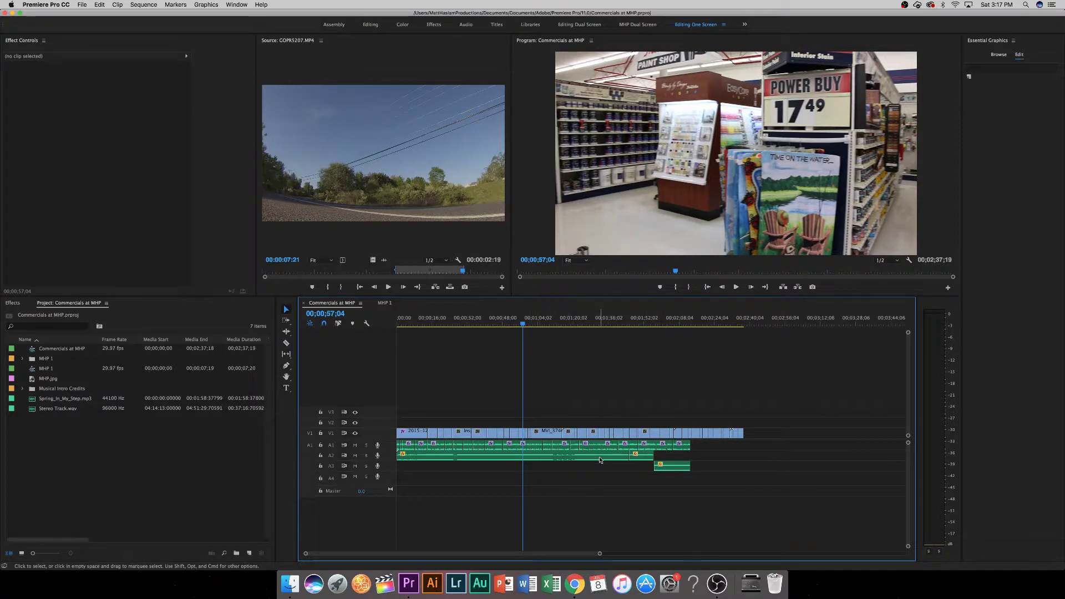
double_click(164, 478)
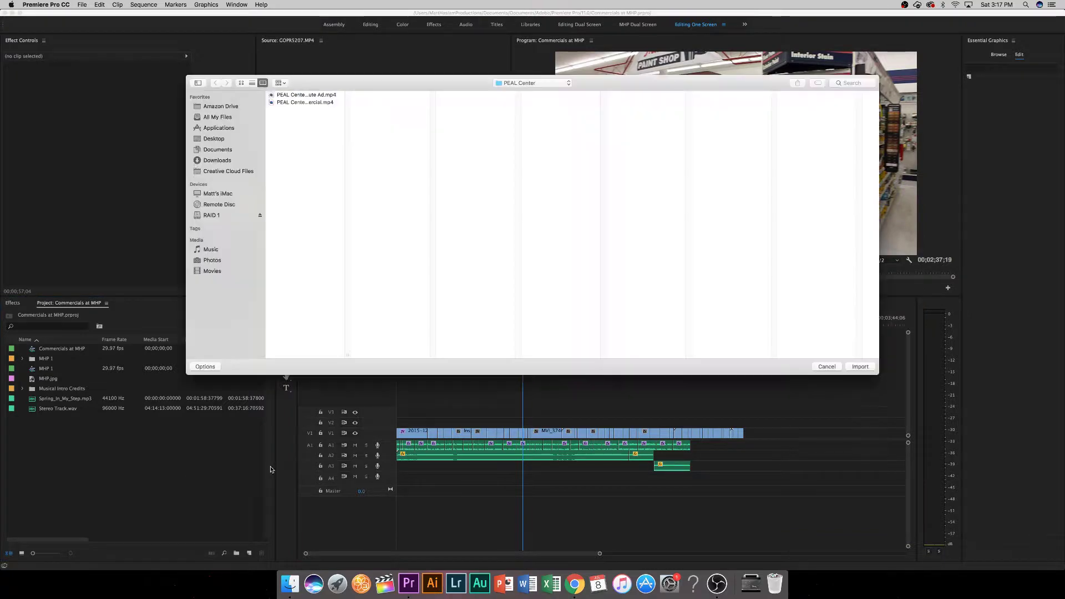
drag(444, 67, 563, 129)
key(Escape)
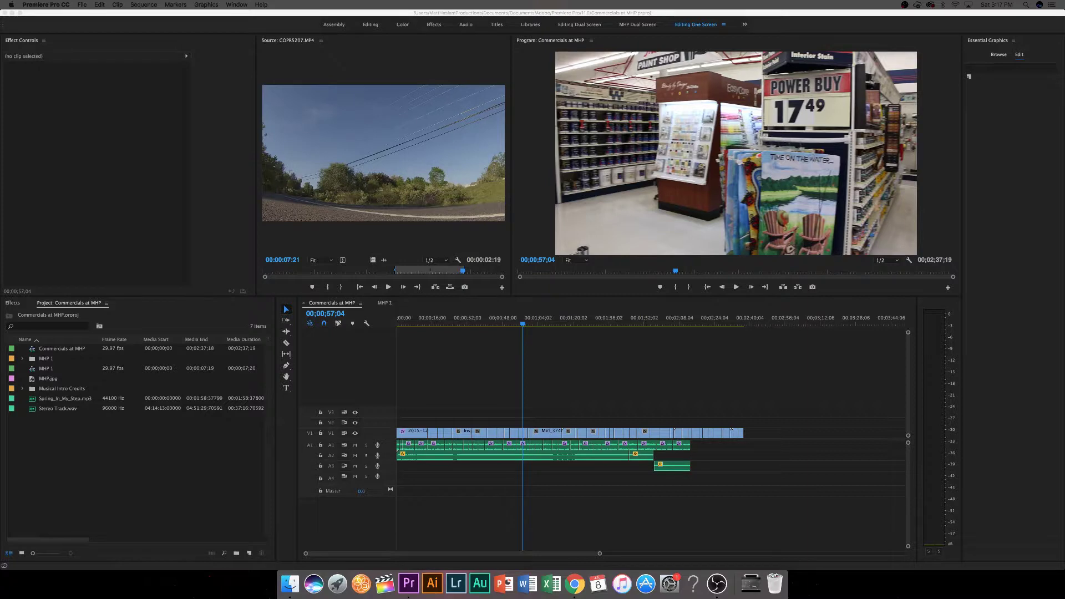
Browse the Video Background Music folder and its New folder and November 2016 subfolders for a music track without importing anything.
key(super+i)
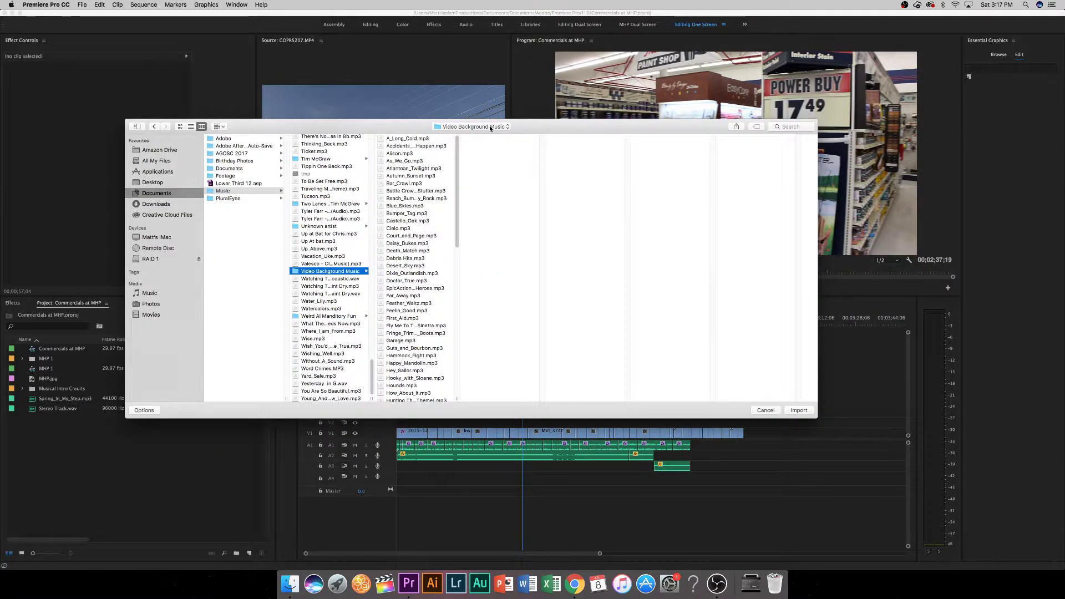
scroll(429, 182, down, 15)
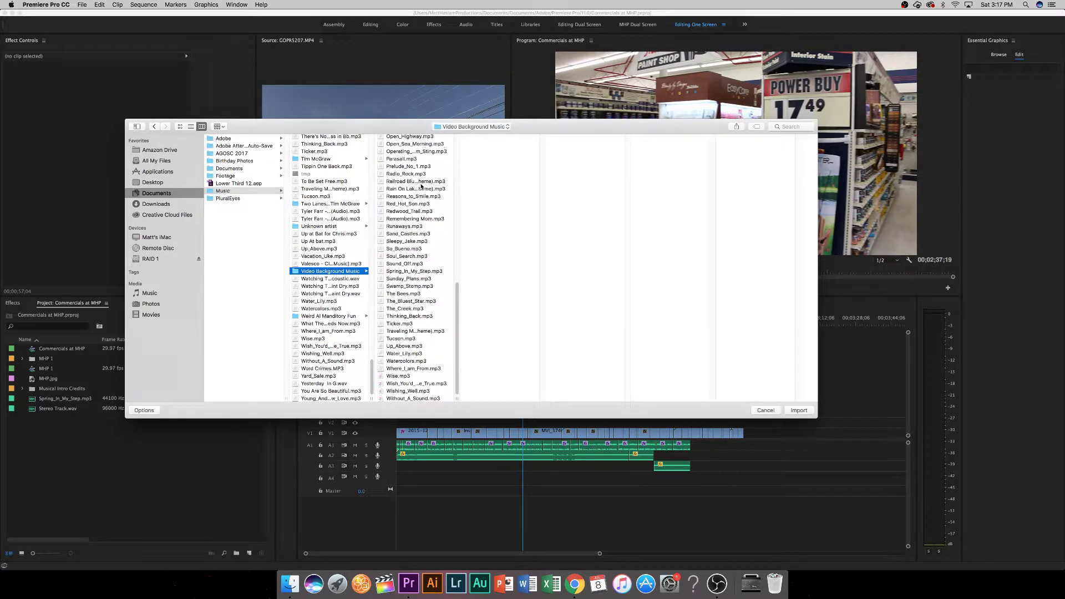
scroll(421, 186, up, 8)
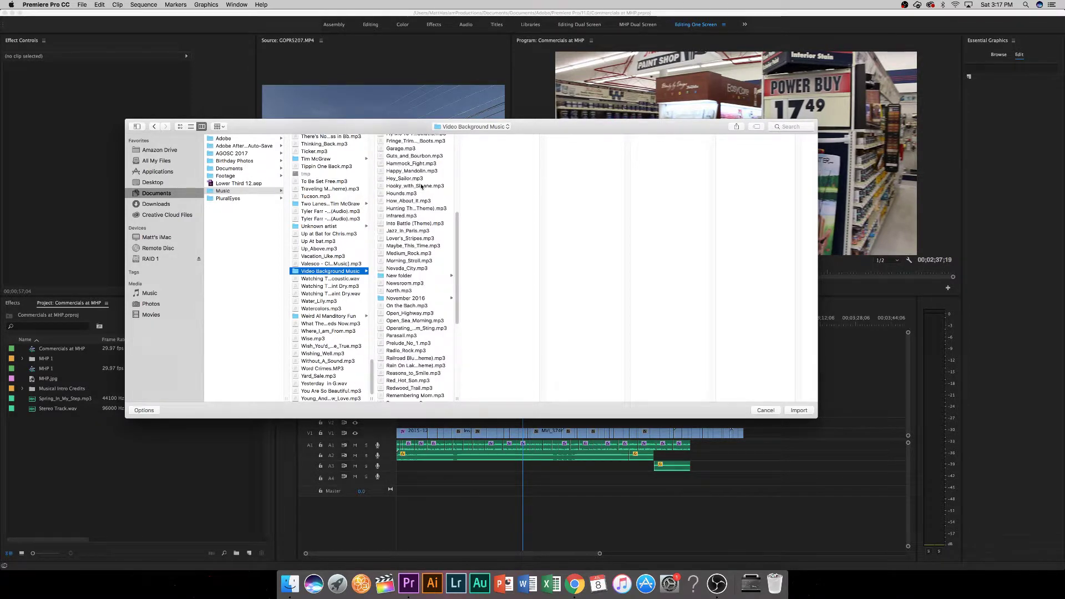
click(409, 276)
click(413, 298)
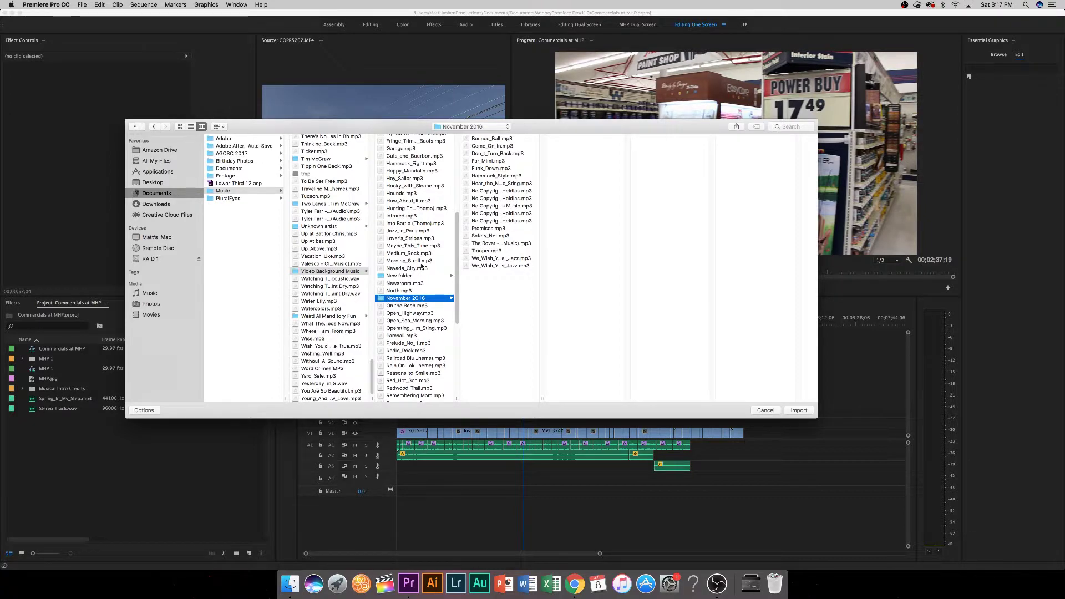
scroll(420, 263, down, 6)
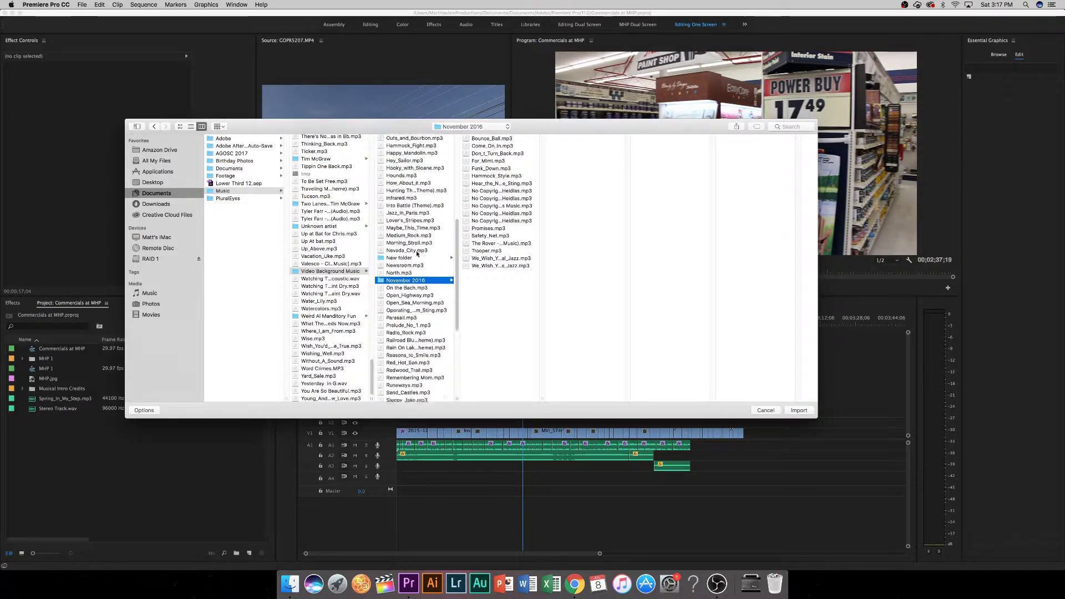
scroll(416, 256, up, 8)
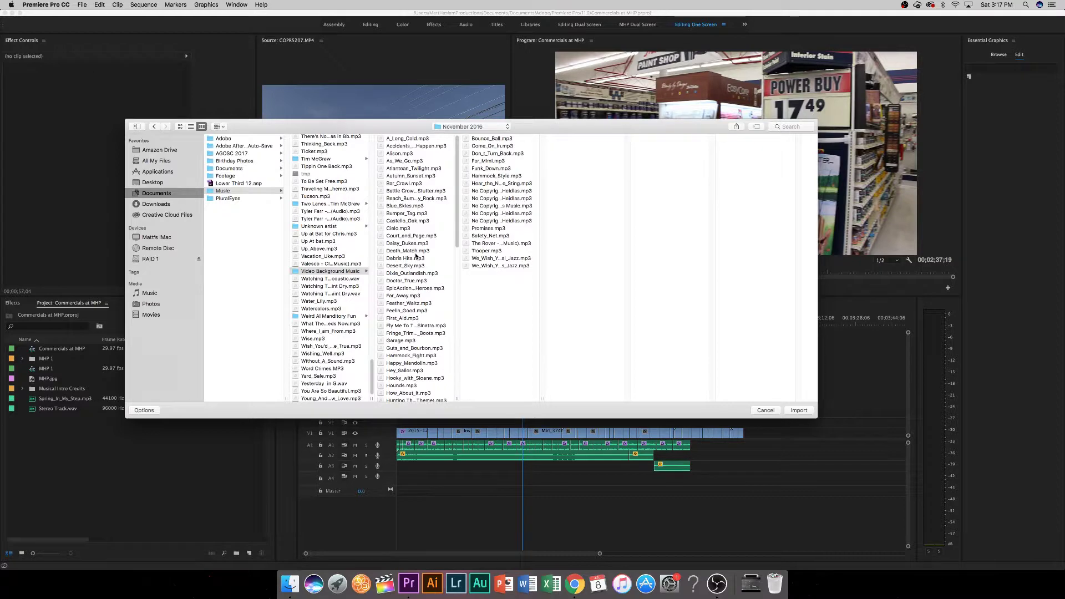
click(766, 410)
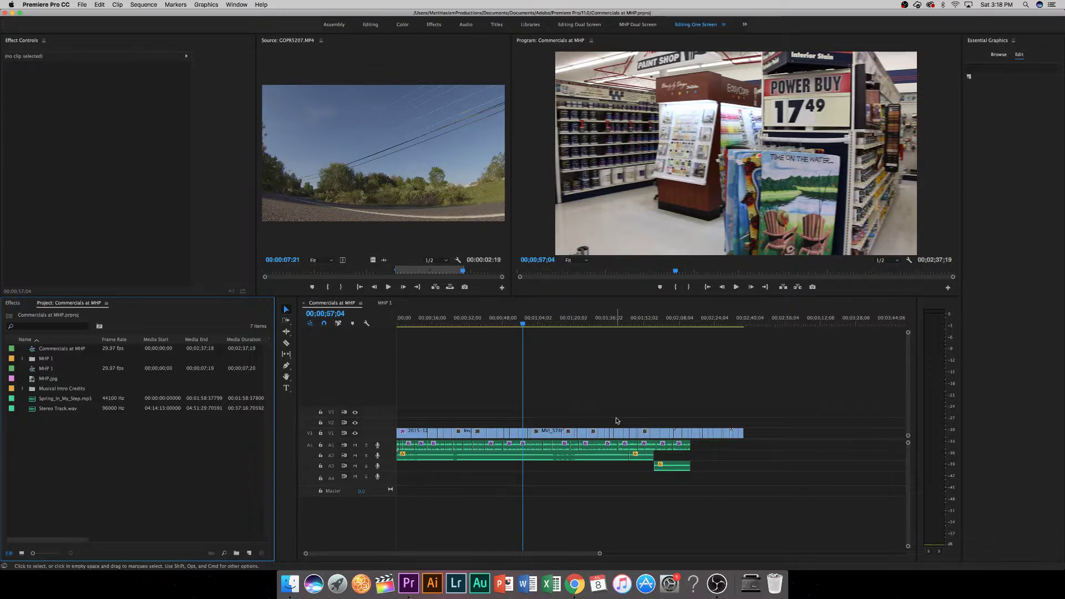
Check the truck footage at the end of the Commercials at MHP sequence and return to its start.
click(284, 305)
key(End)
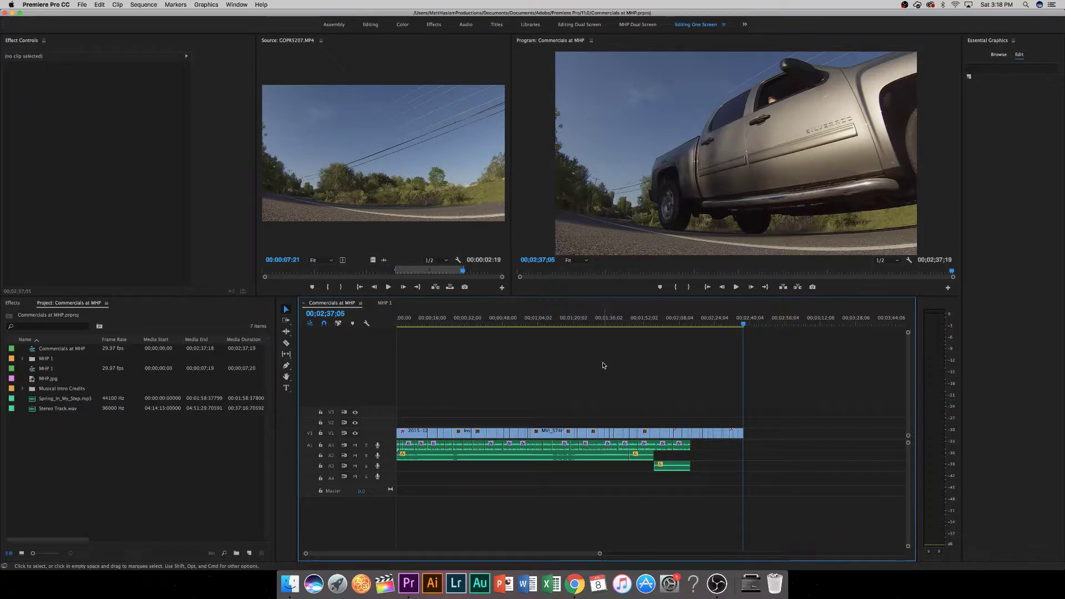
key(Home)
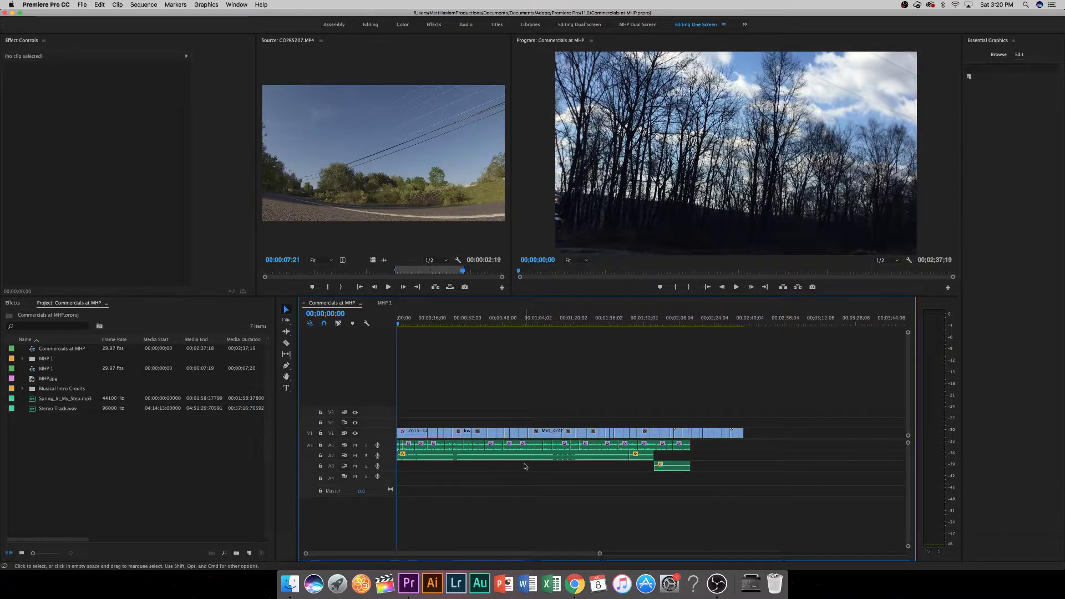
Move the playhead to the end of the audio at 00;02;13;07 and widen the Program monitor by narrowing the Source monitor.
click(569, 324)
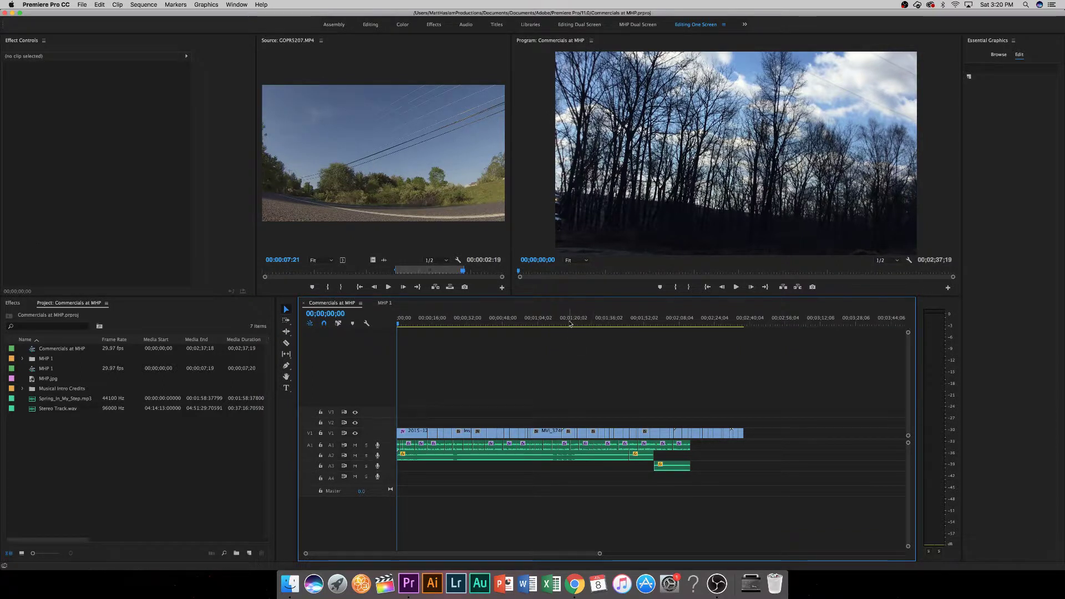
drag(569, 324, 691, 324)
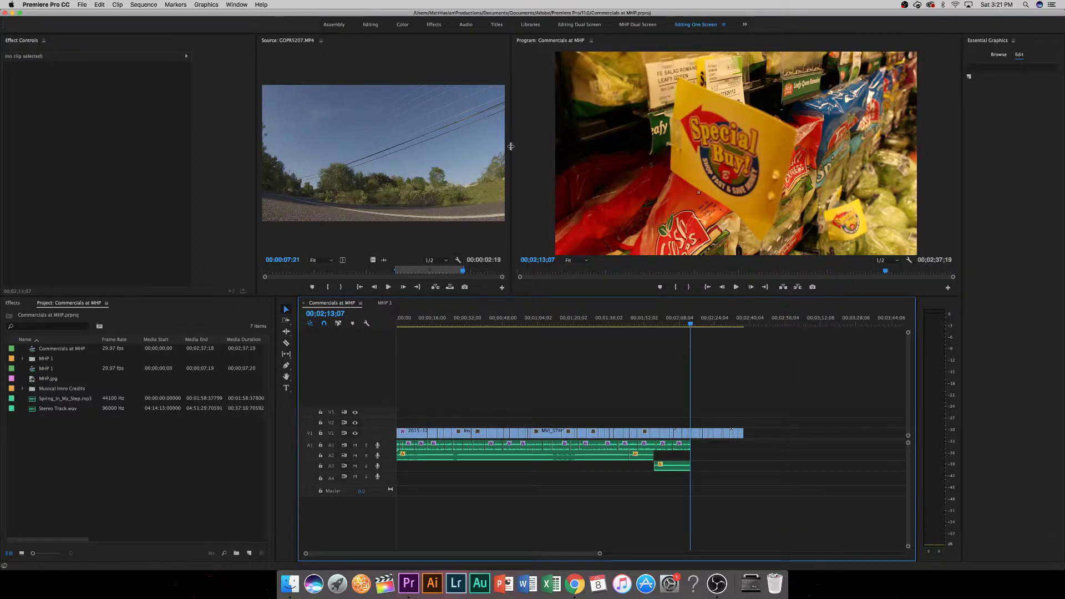
drag(511, 147, 319, 158)
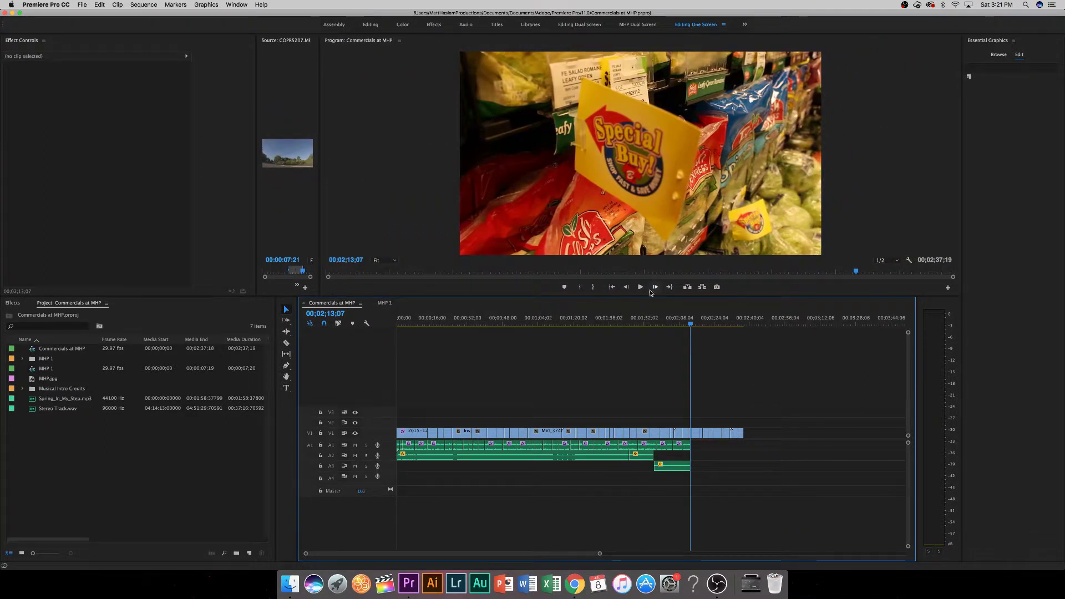
Resize the panels so the Source and Program monitors share equal width and the timeline area gets more height.
drag(648, 301, 641, 347)
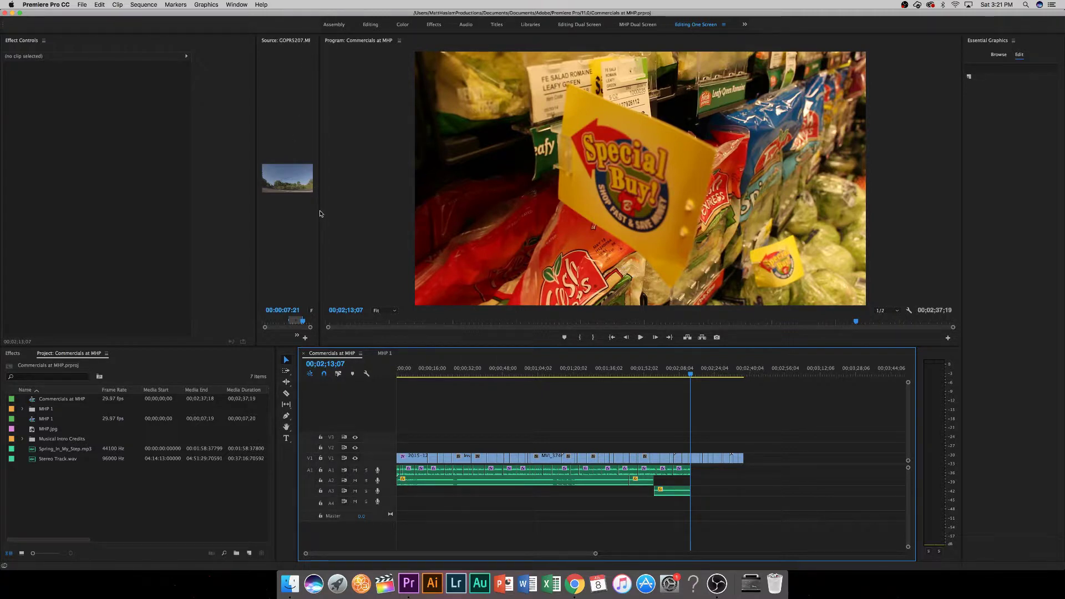
drag(320, 212, 607, 194)
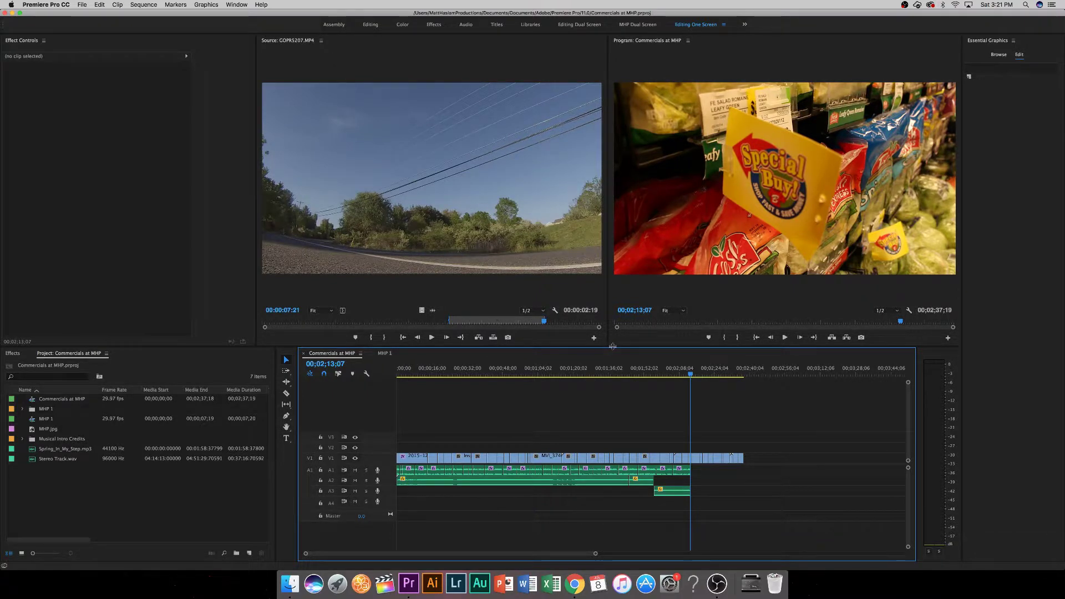
drag(612, 346, 614, 274)
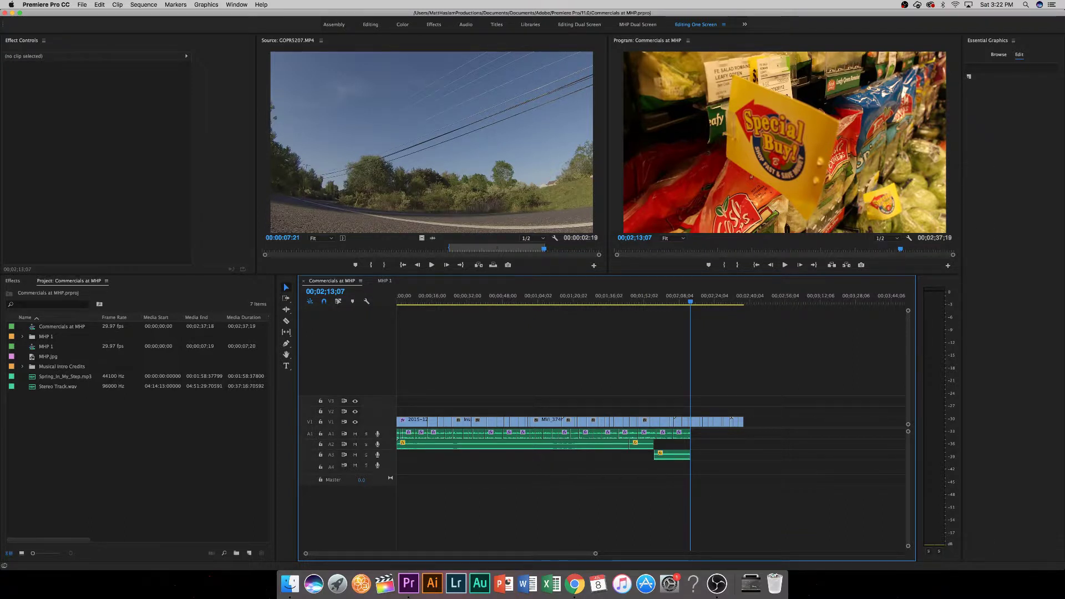
drag(1064, 105, 1064, 139)
mouse_move(1064, 38)
mouse_down()
mouse_move(634, 39)
mouse_move(359, 128)
mouse_move(366, 105)
mouse_move(1064, 30)
mouse_up()
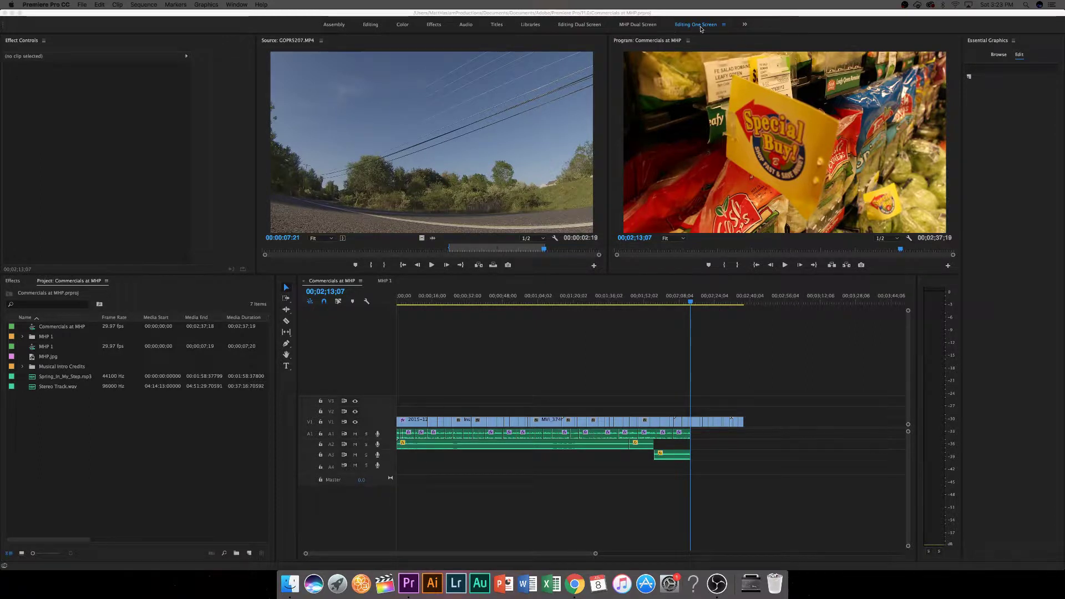
click(744, 25)
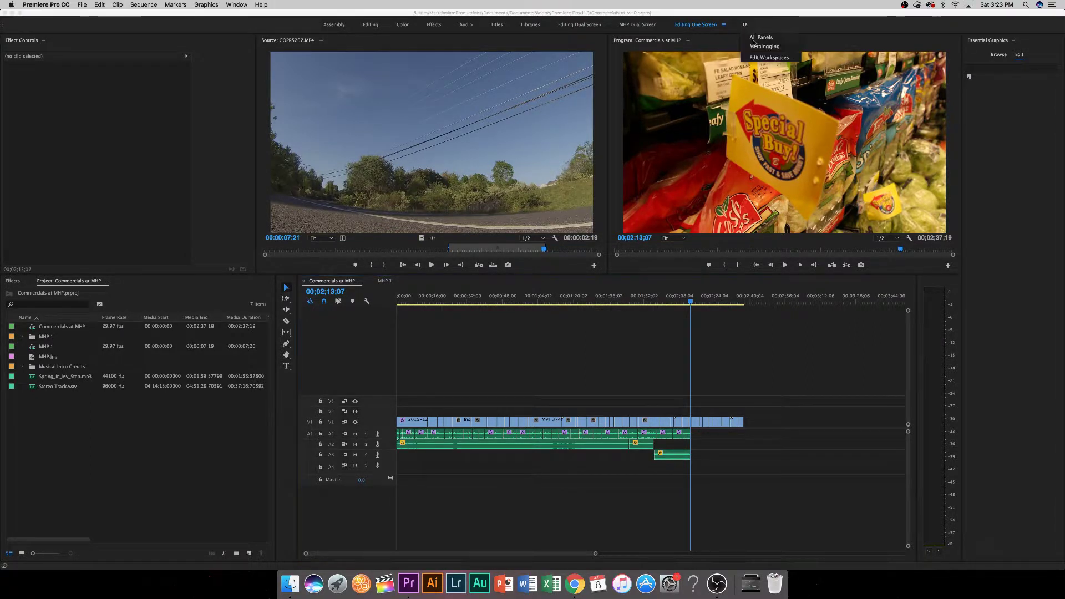
click(755, 24)
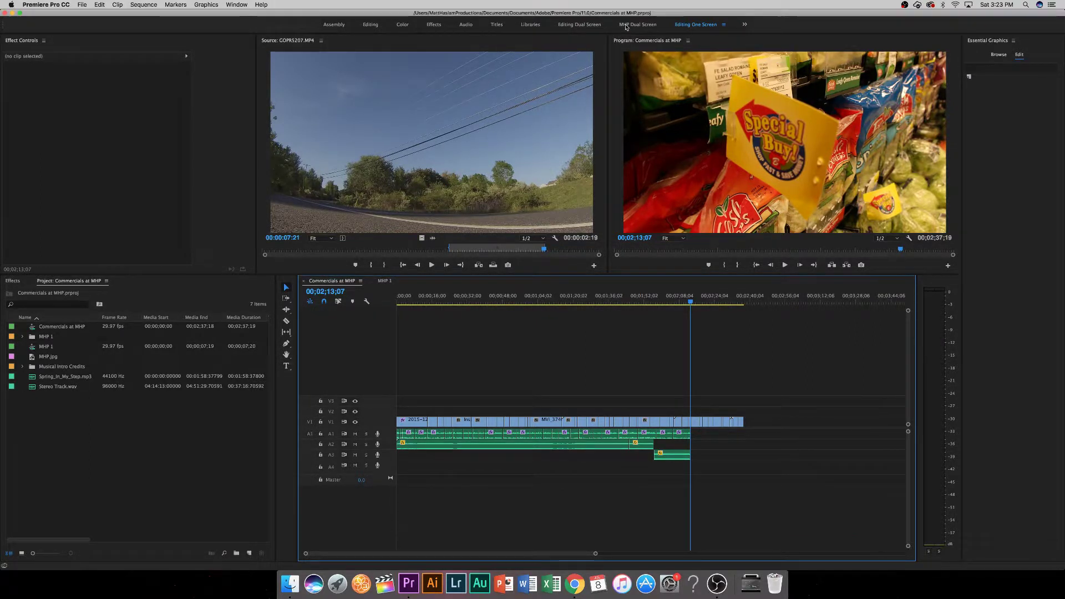
click(724, 25)
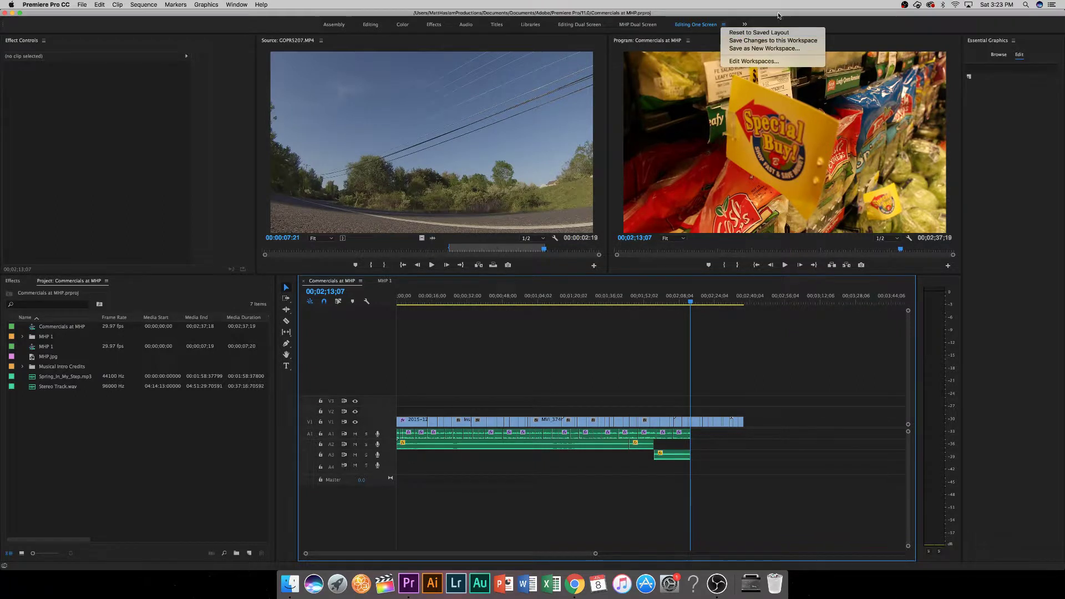
click(731, 51)
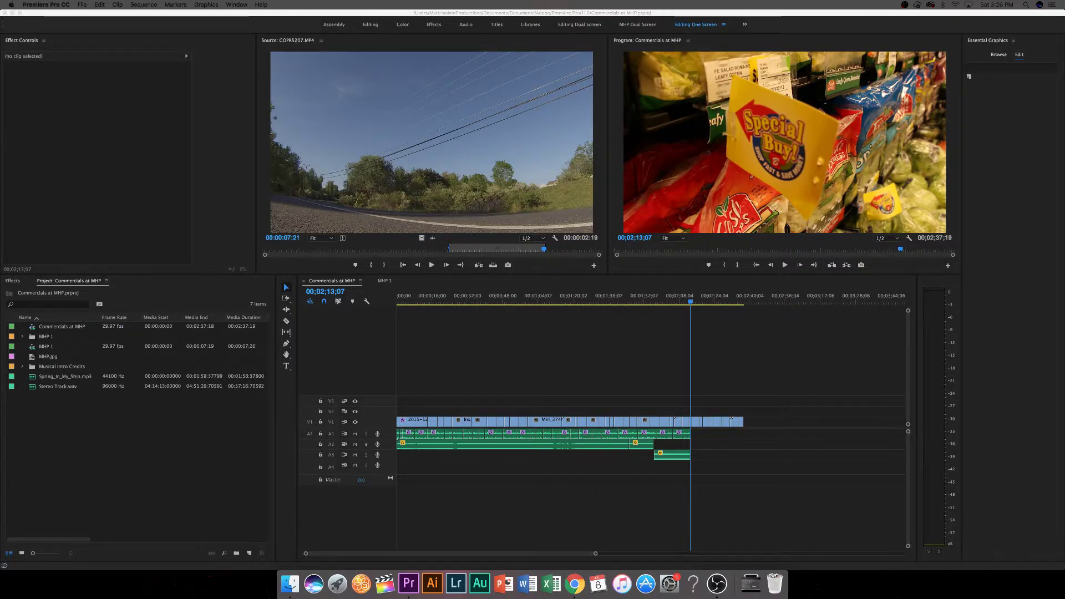
Switch to Chrome and look through the Every Episode, Ever playlist of the VLAMP How-To Show on YouTube.
key(super+Tab)
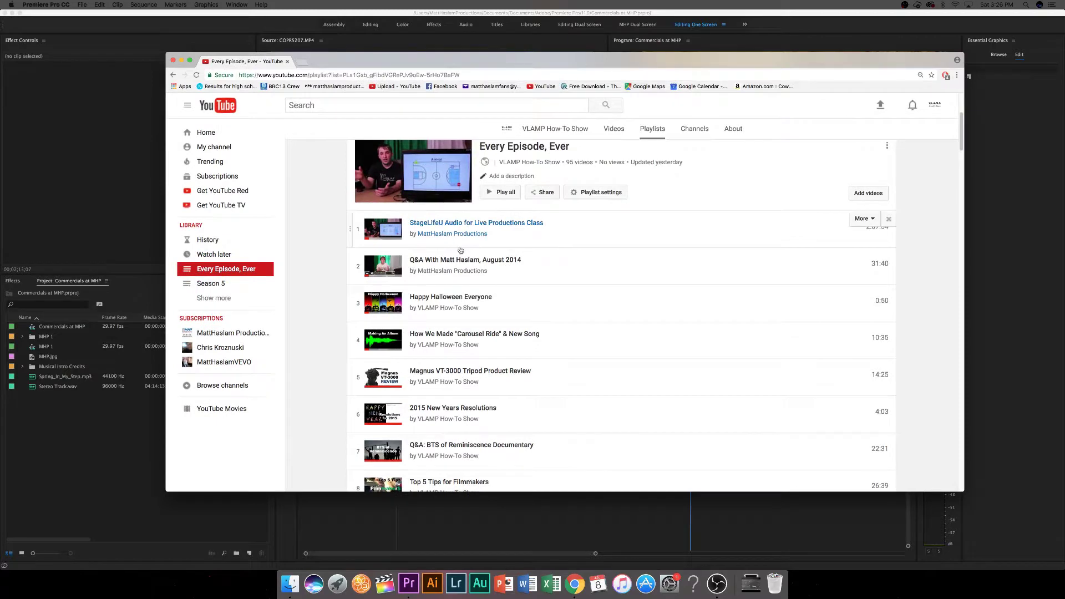
scroll(460, 251, up, 3)
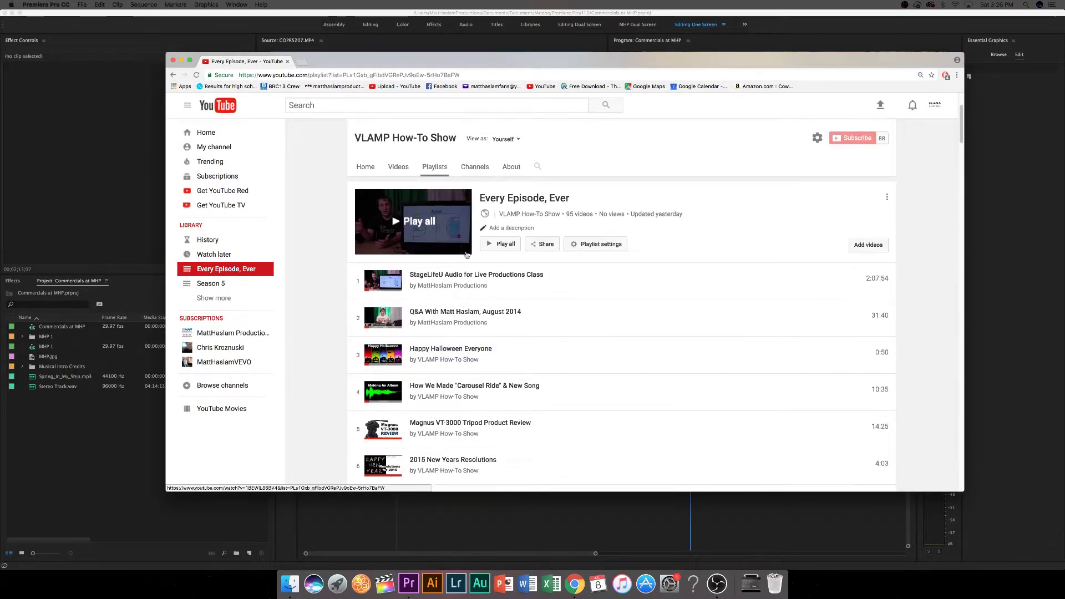
scroll(466, 254, down, 20)
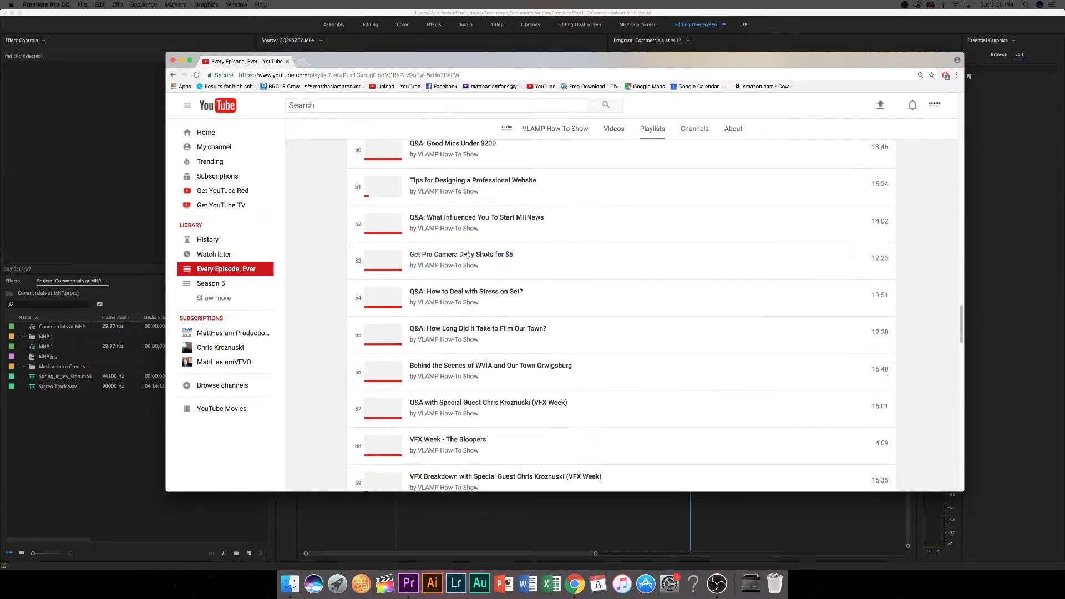
scroll(467, 255, up, 20)
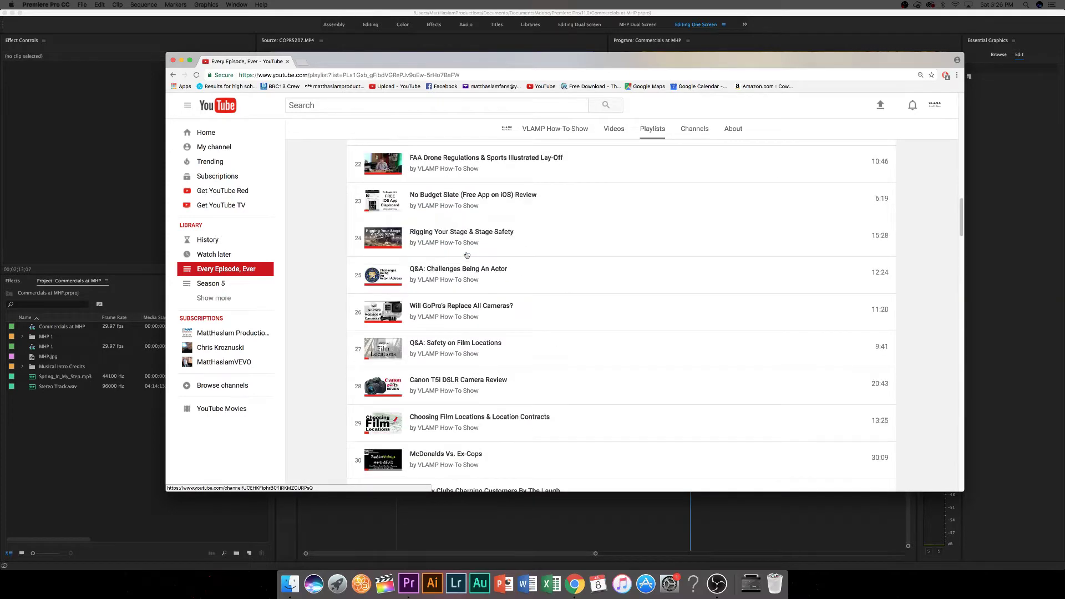
scroll(466, 254, up, 15)
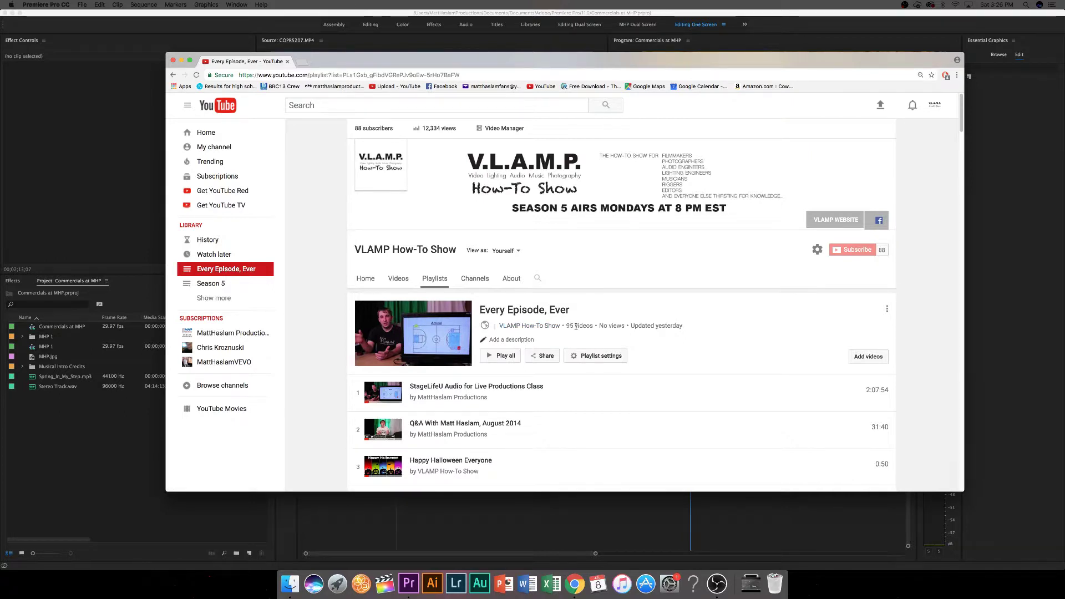
mouse_move(585, 309)
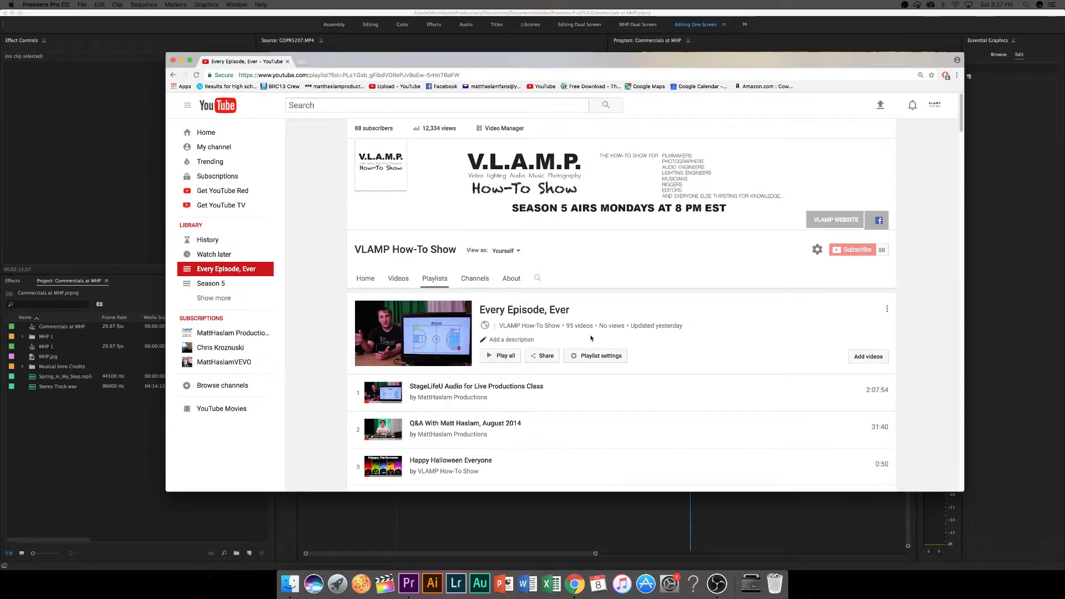
mouse_move(519, 304)
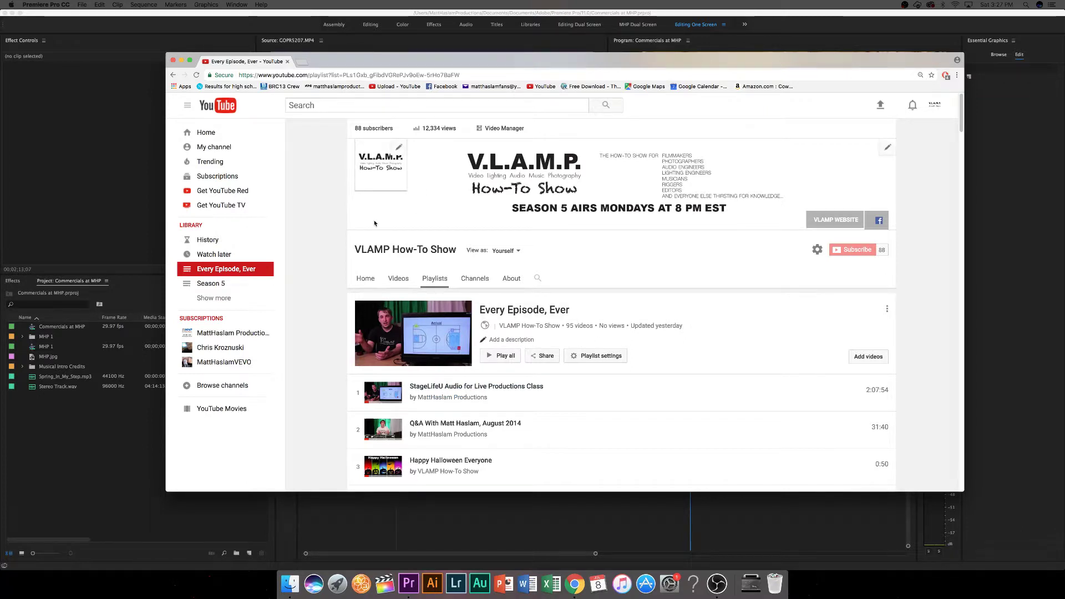
click(438, 76)
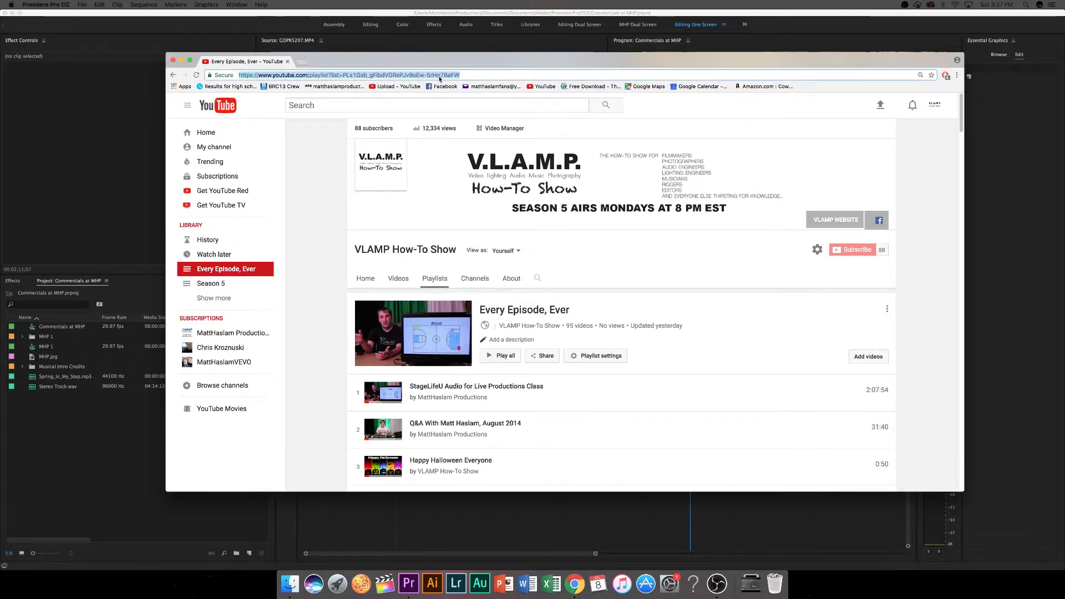
text(mh)
key(Return)
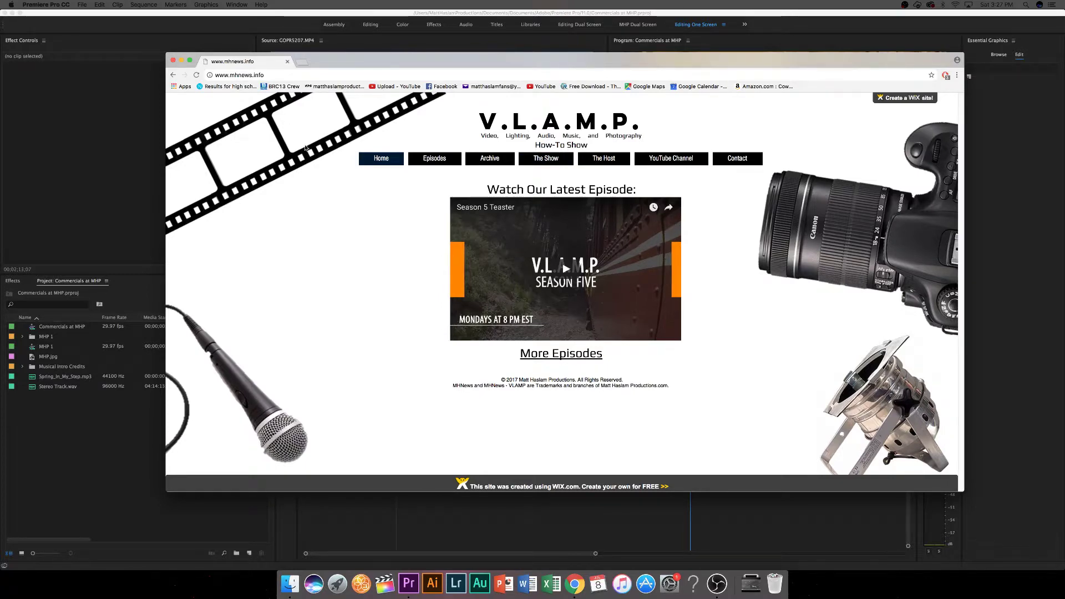
click(431, 161)
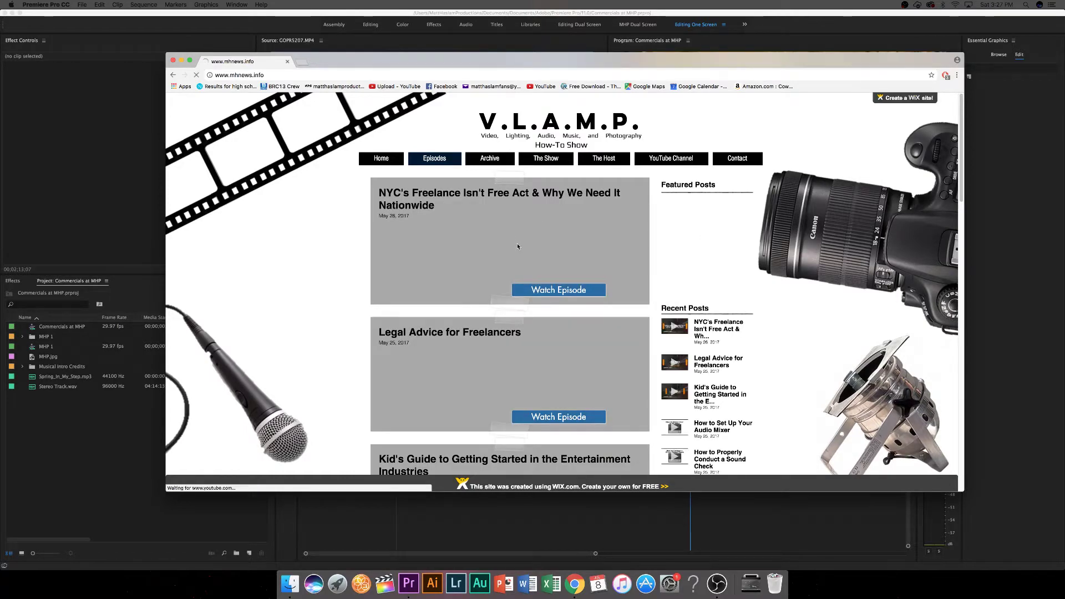
click(517, 246)
scroll(518, 246, down, 5)
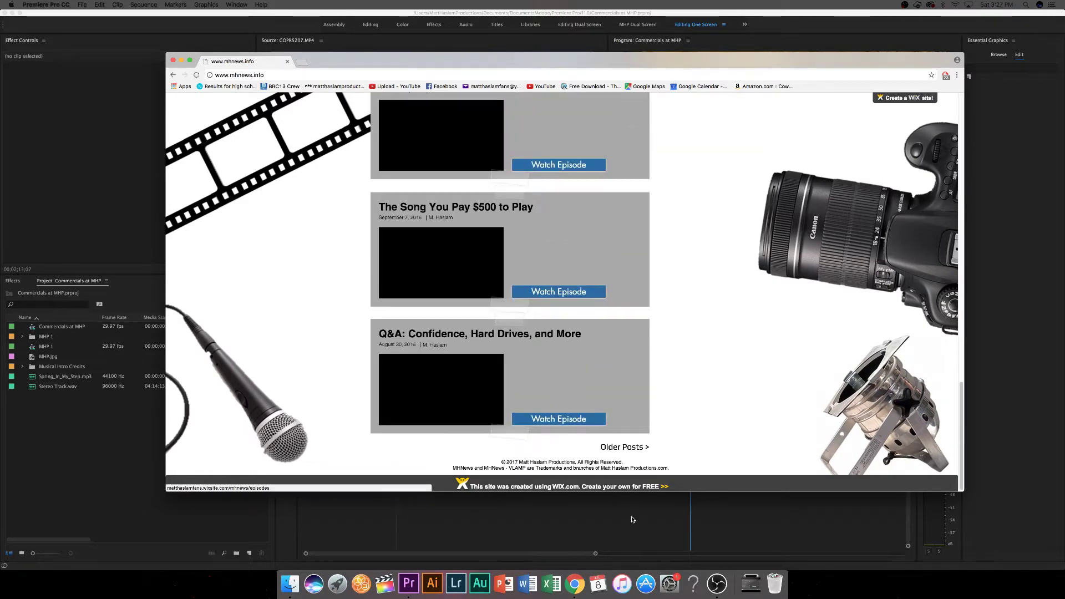
scroll(631, 454, up, 10)
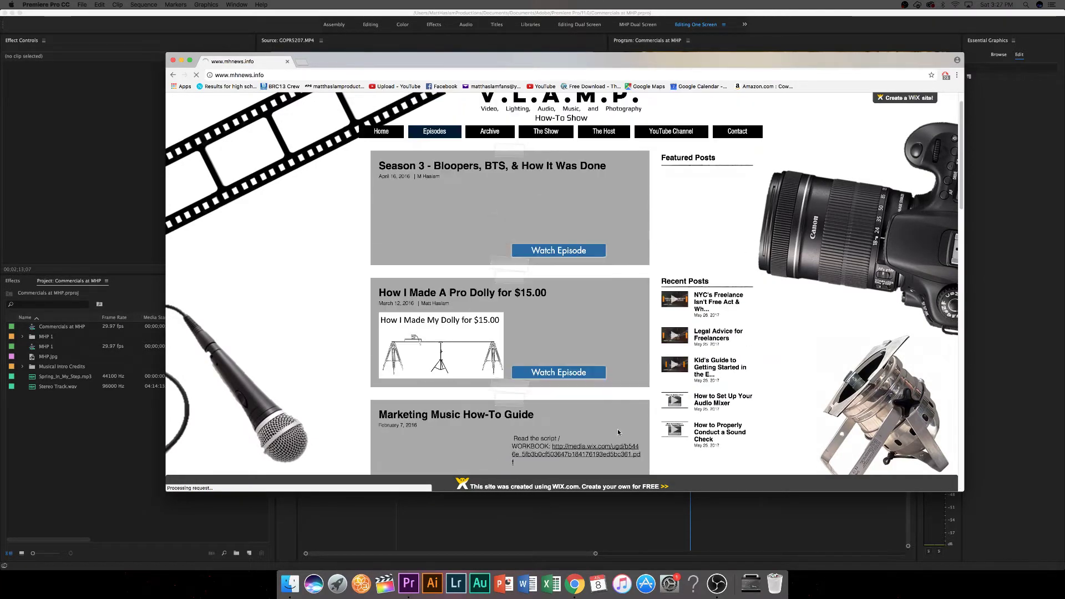
Open the How I Made A Pro Dolly for $15.00 post and examine its track diagrams, parts list and photos.
click(504, 316)
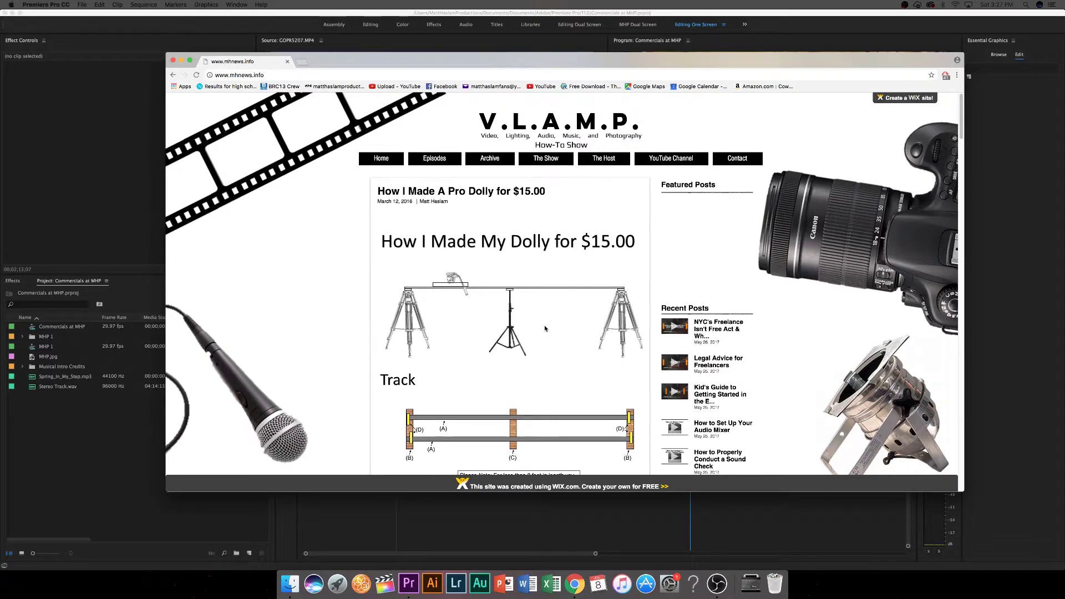
scroll(545, 329, down, 1)
scroll(544, 328, down, 2)
scroll(544, 329, up, 2)
scroll(544, 328, down, 2)
scroll(544, 328, down, 15)
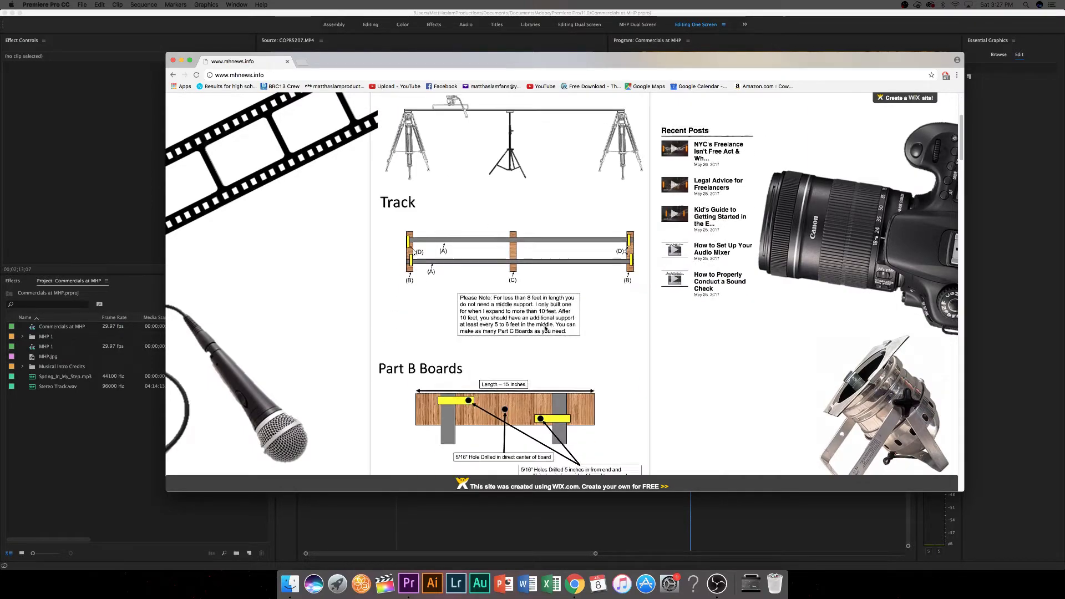
scroll(545, 328, down, 10)
scroll(544, 328, up, 5)
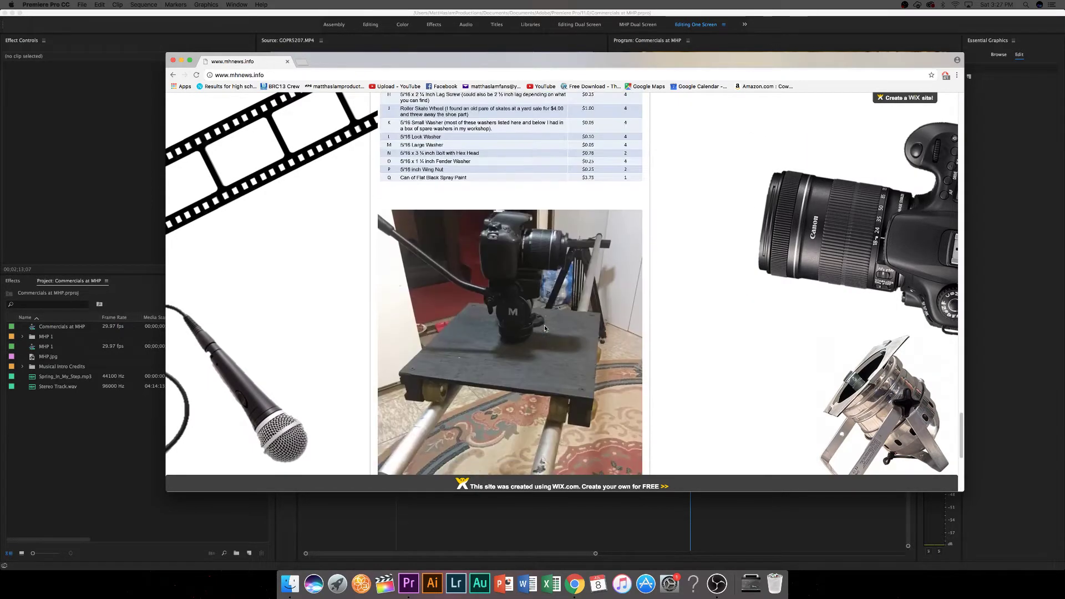
scroll(545, 328, down, 1)
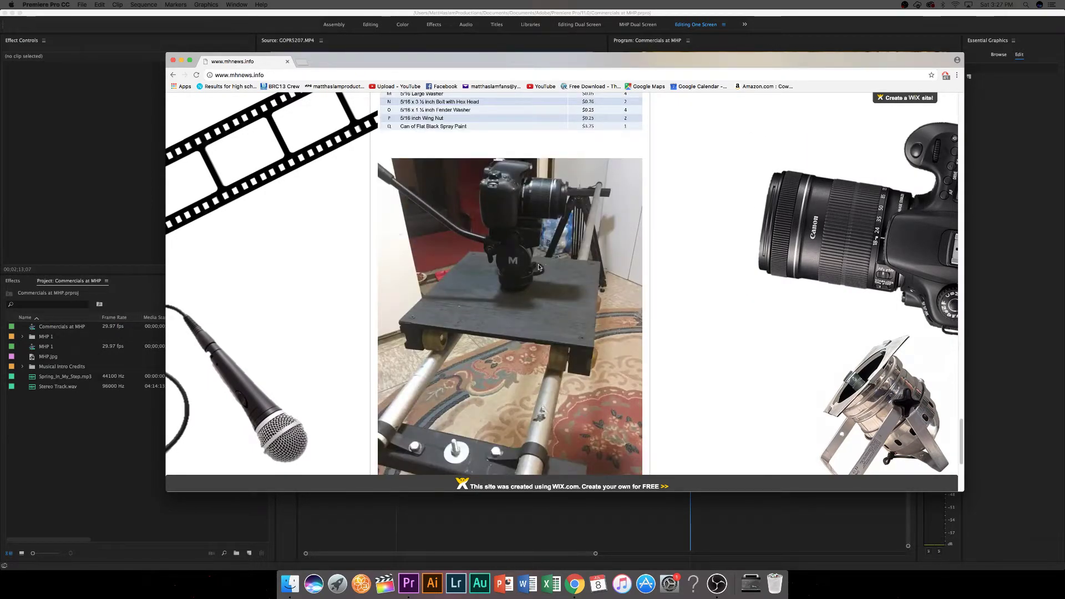
scroll(529, 351, up, 20)
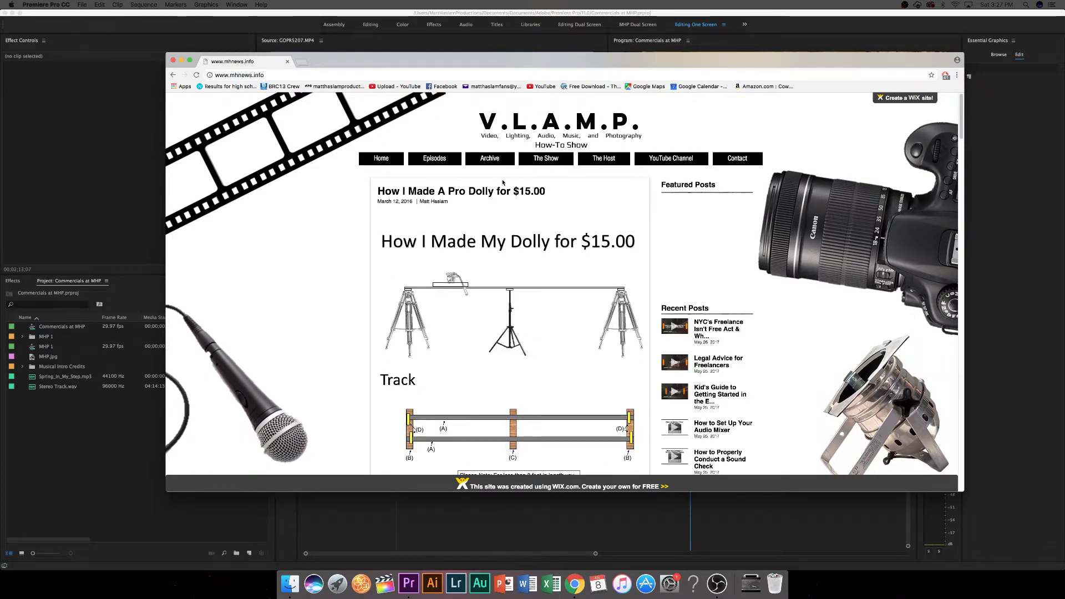
Open the site's Archive page and look through the episode lists from Season 1 to Season 5.
click(482, 158)
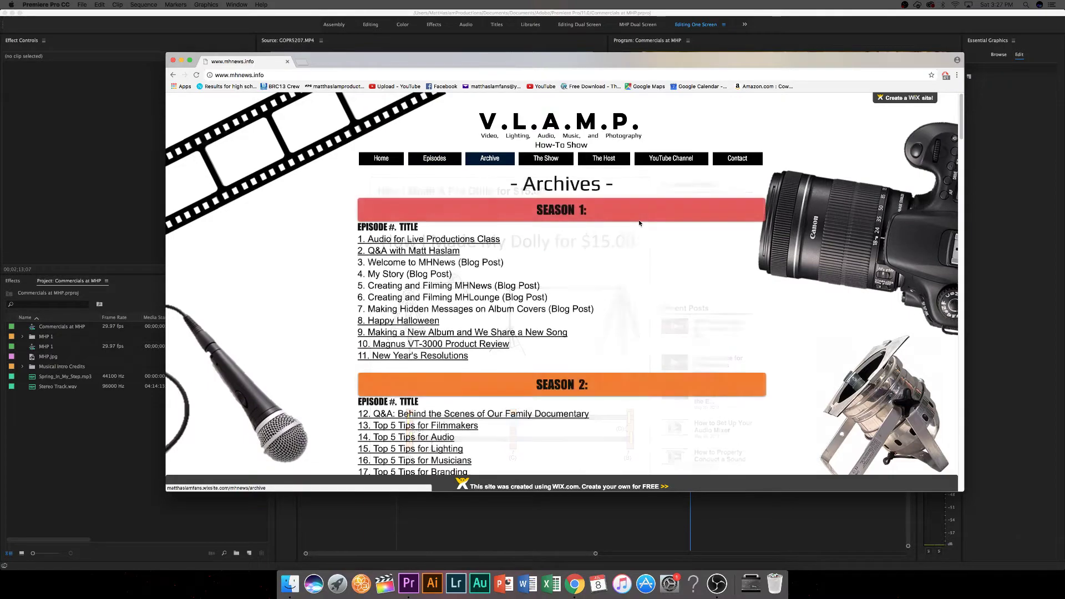
scroll(596, 279, down, 2)
scroll(597, 277, down, 10)
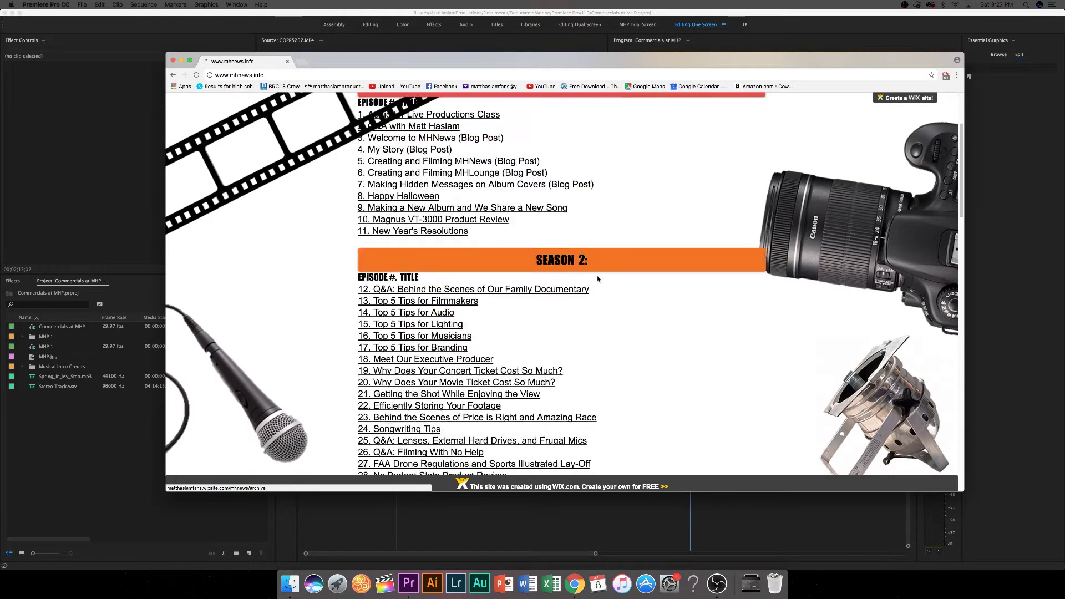
scroll(597, 278, down, 20)
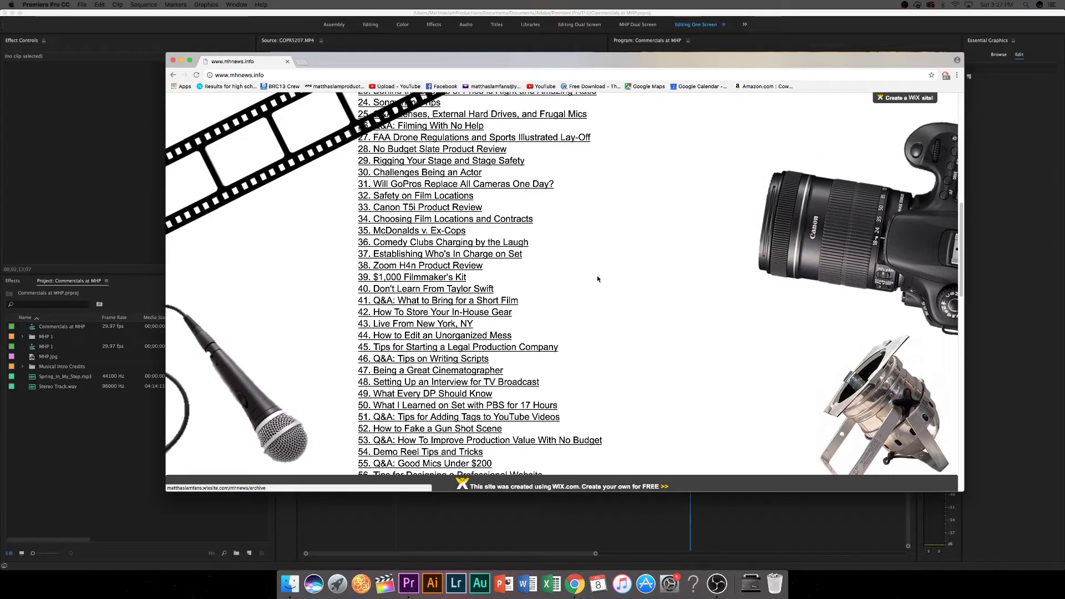
scroll(597, 279, down, 4)
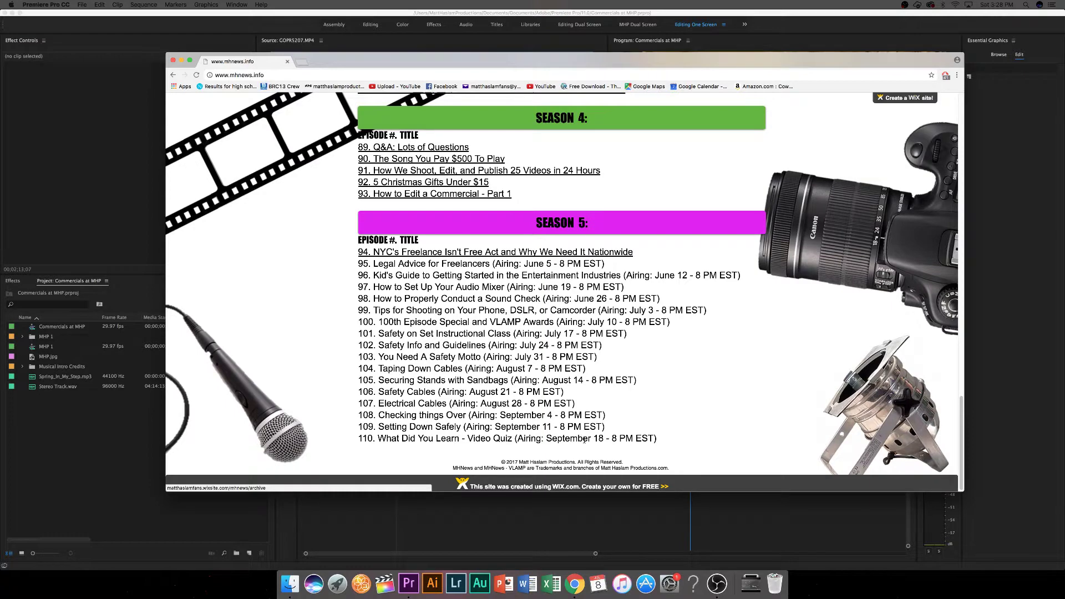
scroll(576, 405, up, 15)
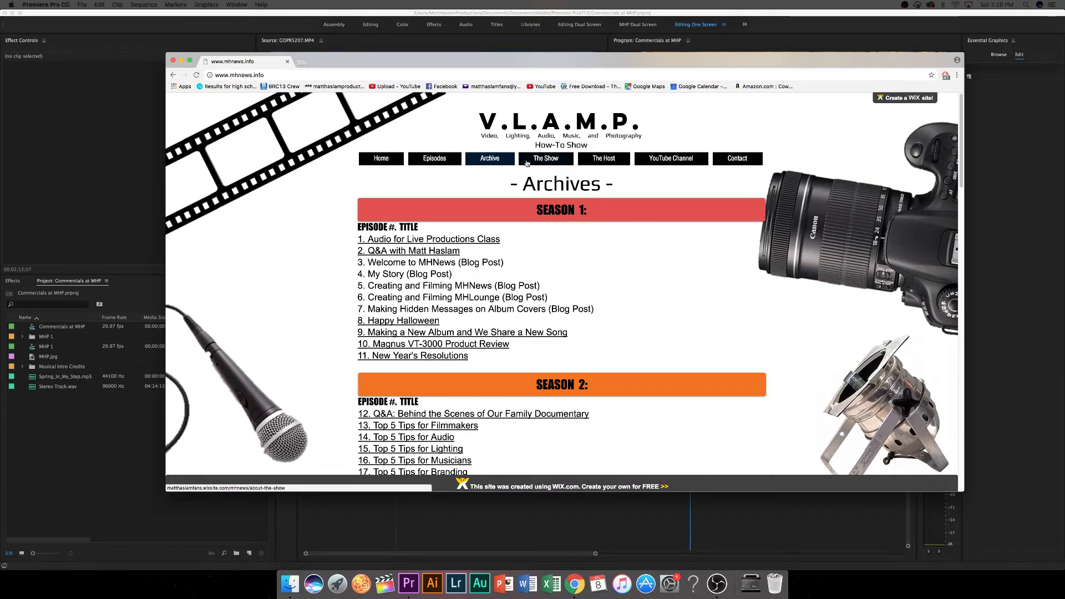
scroll(486, 341, down, 2)
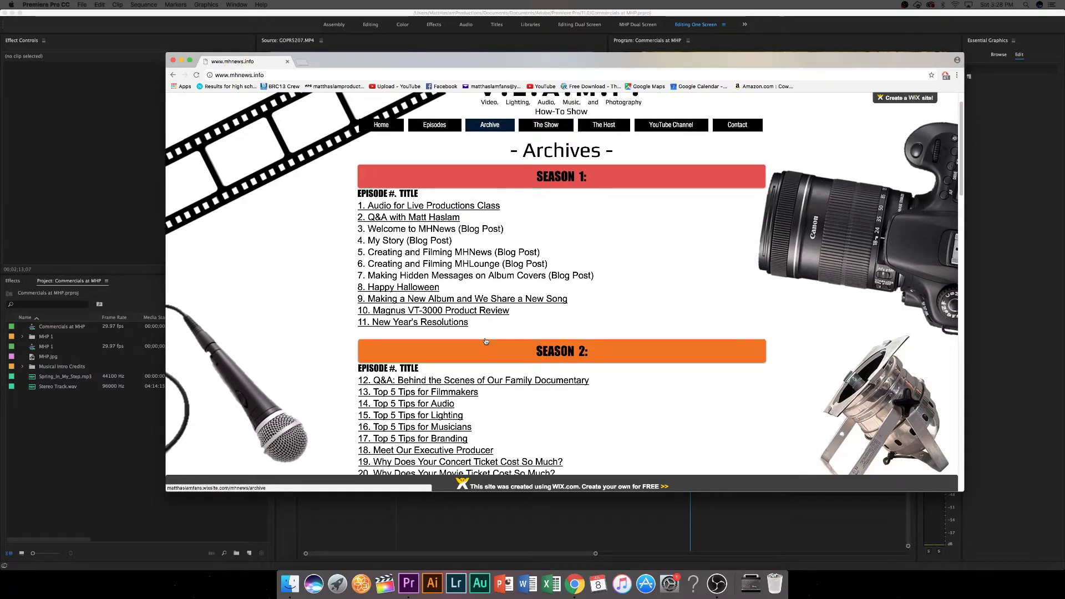
scroll(486, 341, down, 5)
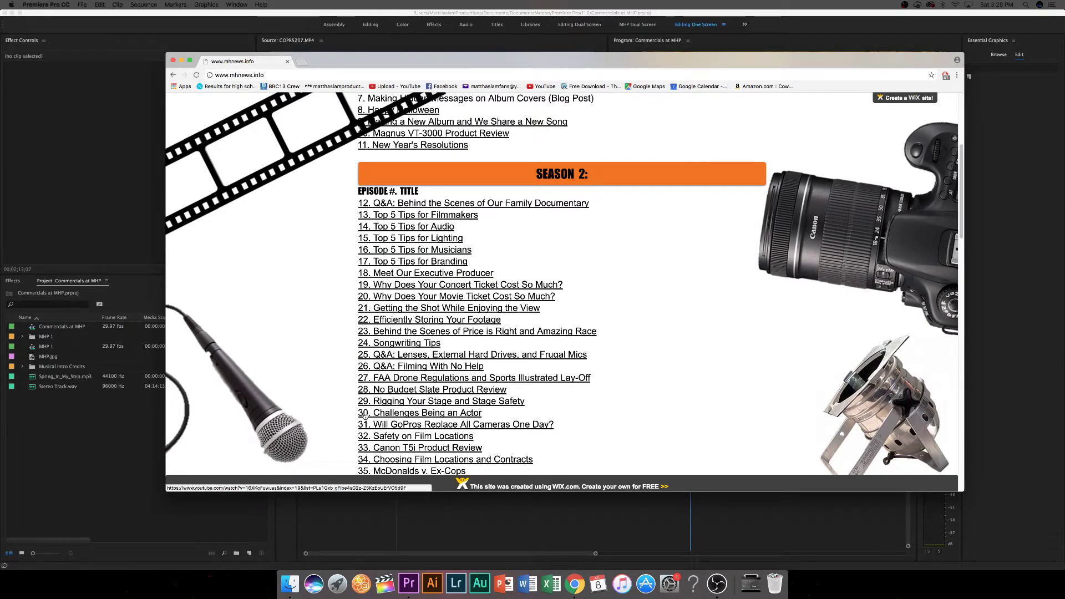
scroll(365, 415, down, 2)
scroll(390, 404, up, 3)
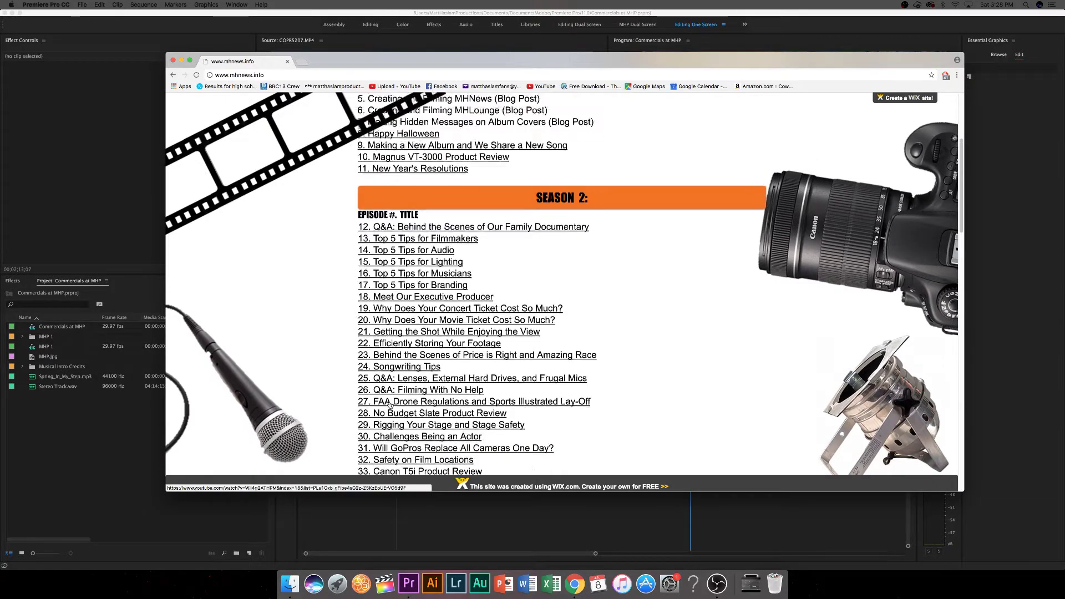
scroll(390, 405, up, 2)
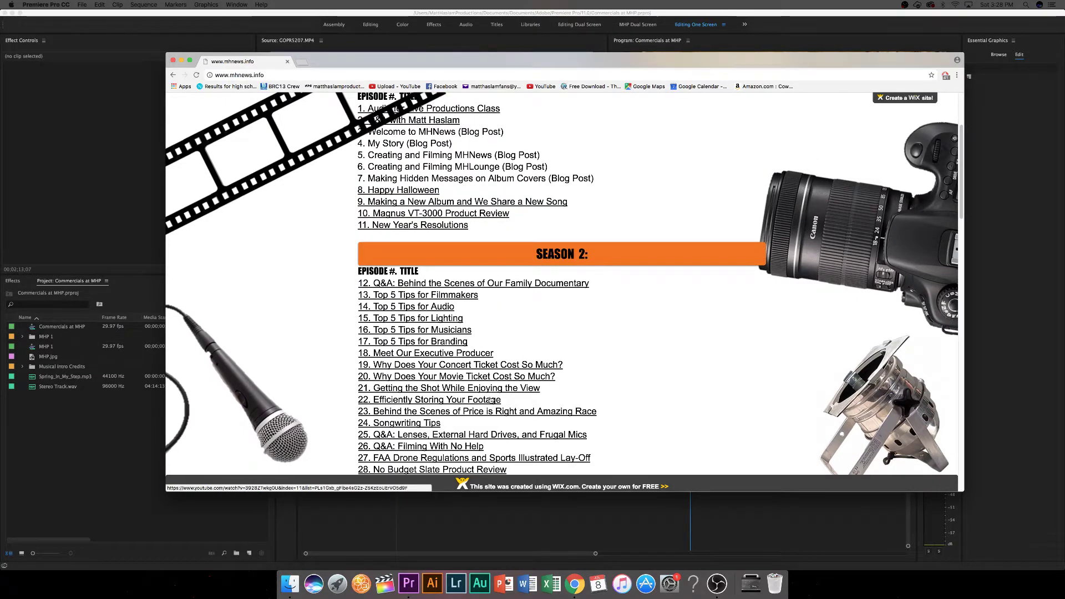
scroll(488, 353, up, 5)
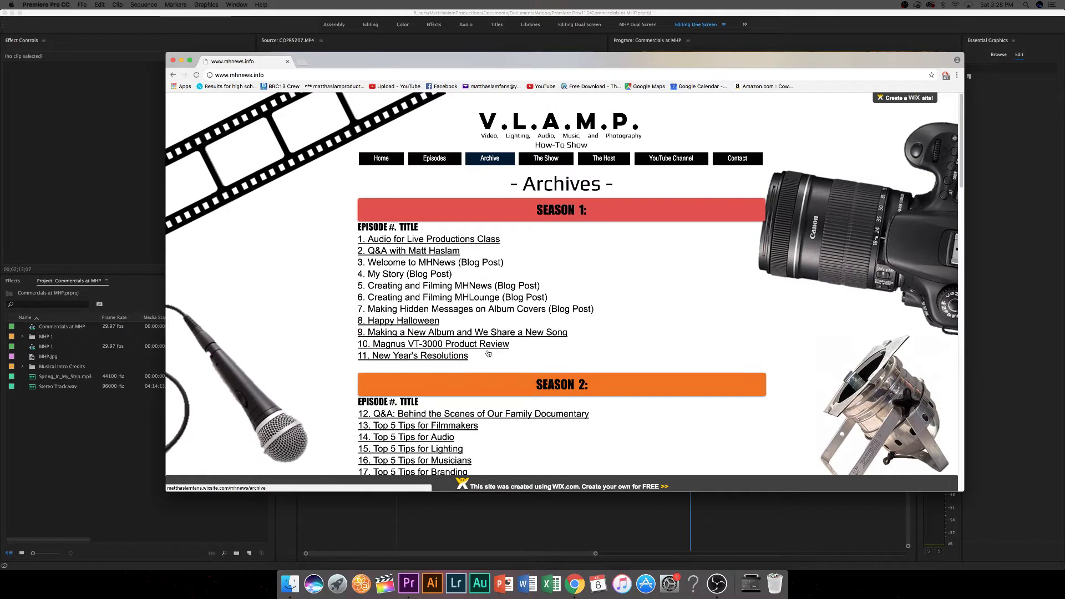
scroll(488, 354, down, 8)
scroll(565, 159, up, 8)
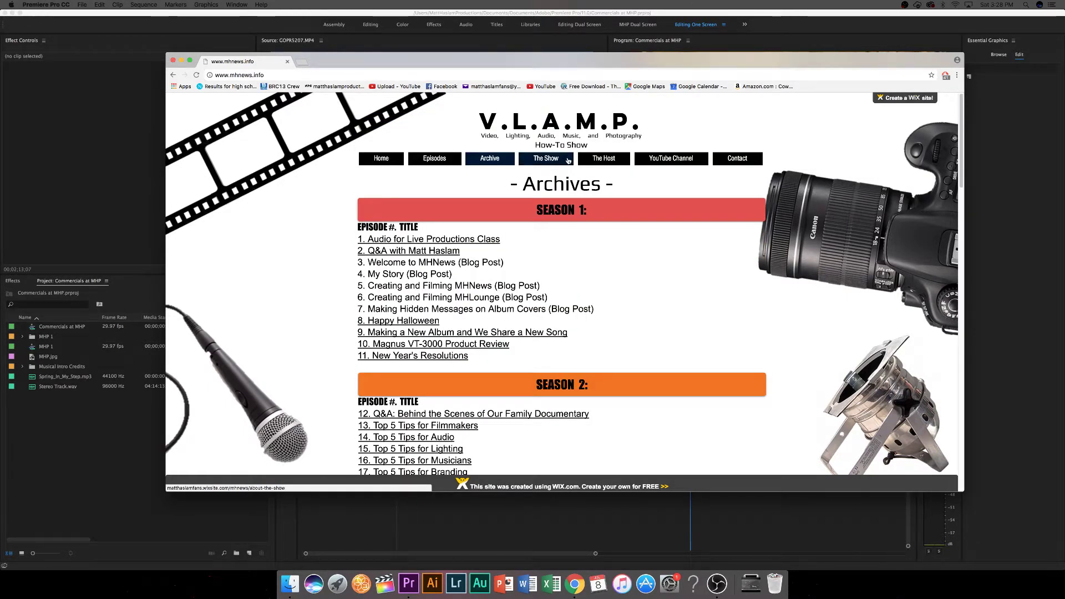
View the site's The Show, The Host and Contact pages, and return to Premiere Pro.
click(567, 160)
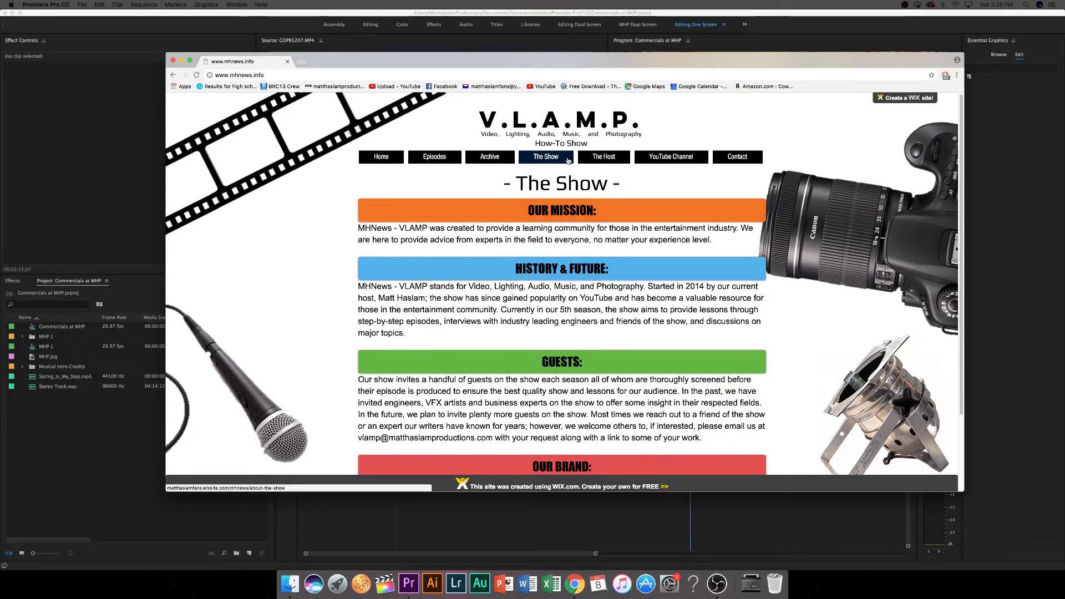
click(603, 159)
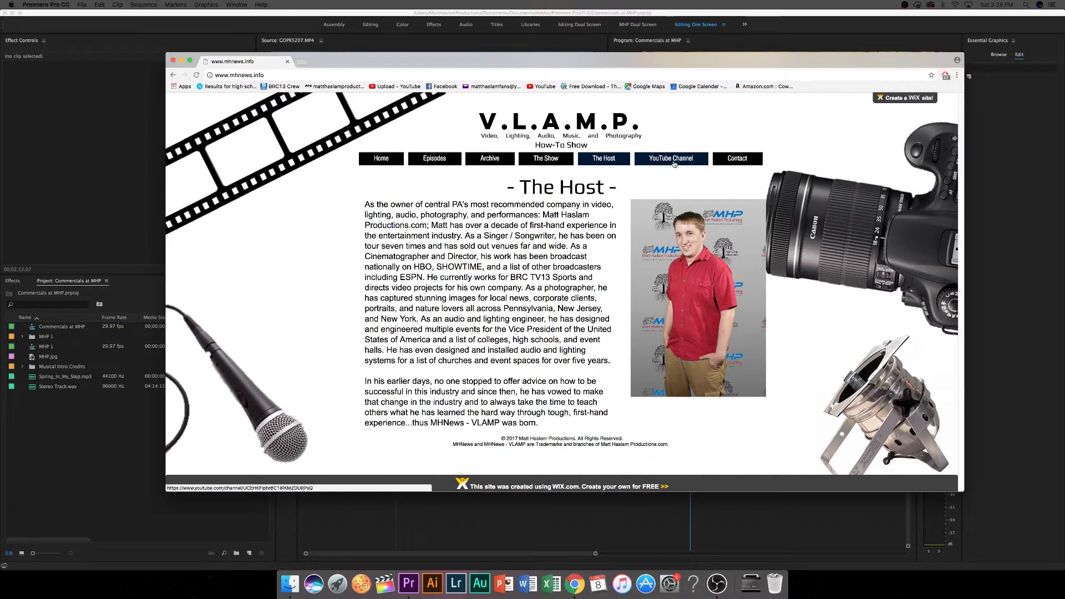
click(734, 161)
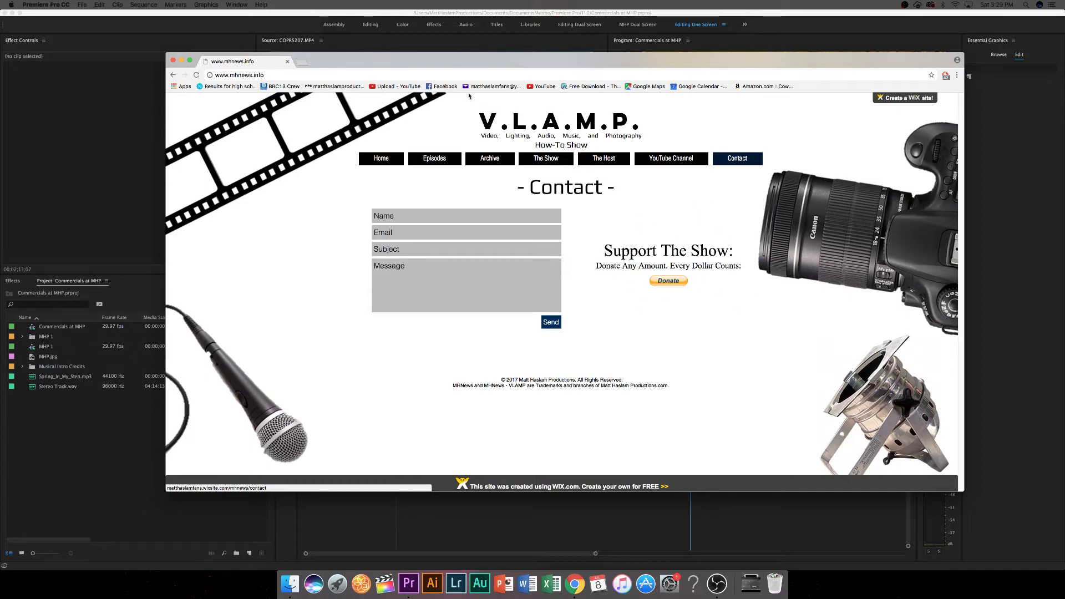
key(super+Tab)
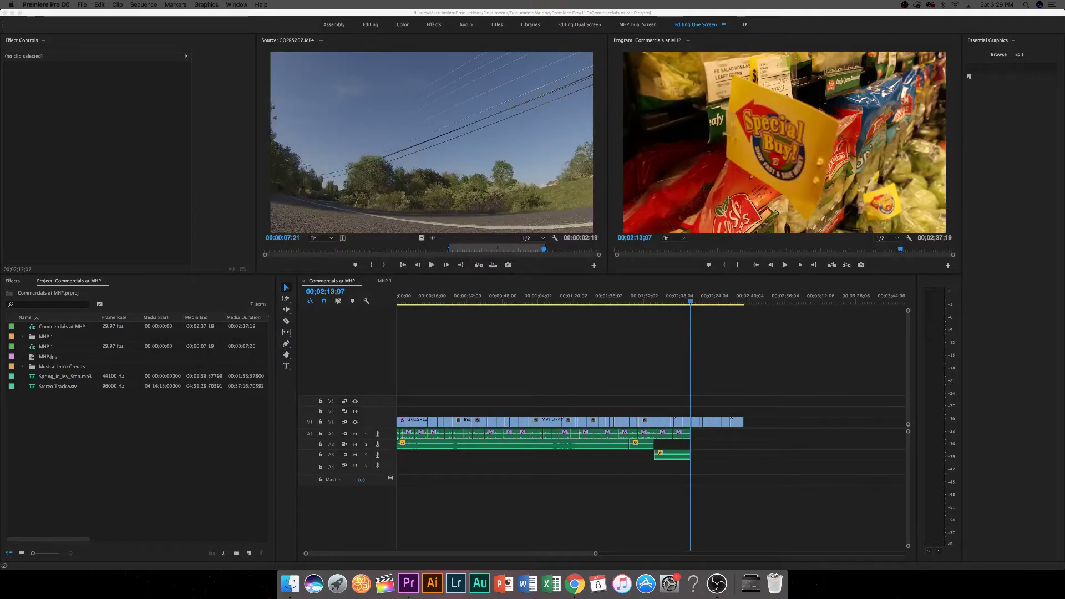